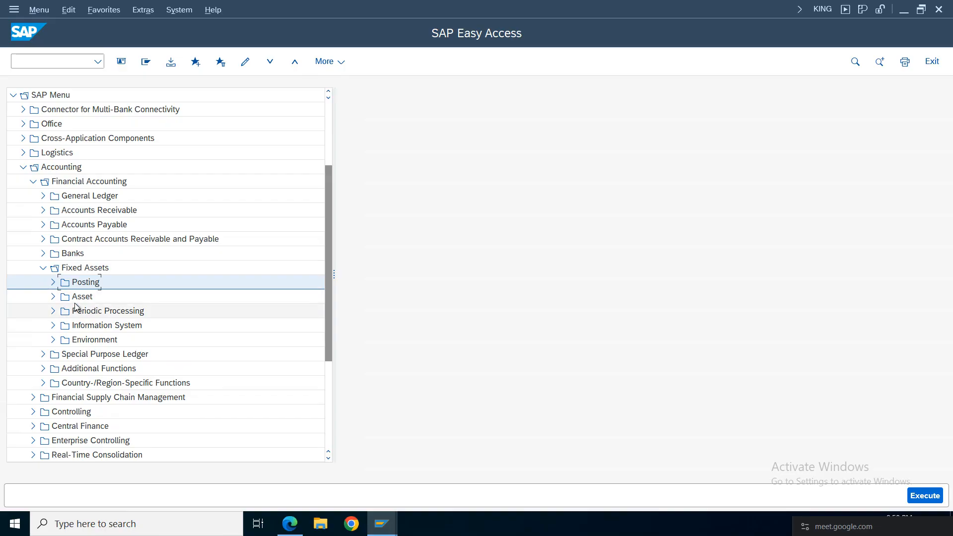
Open the transaction for creating a new asset from the Asset folder under Fixed Assets
click(55, 296)
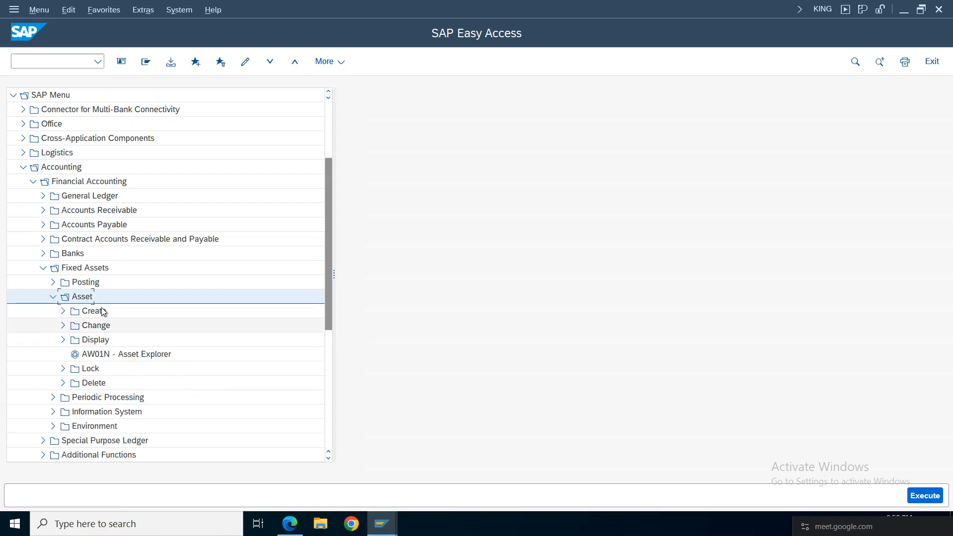
click(63, 312)
double_click(102, 324)
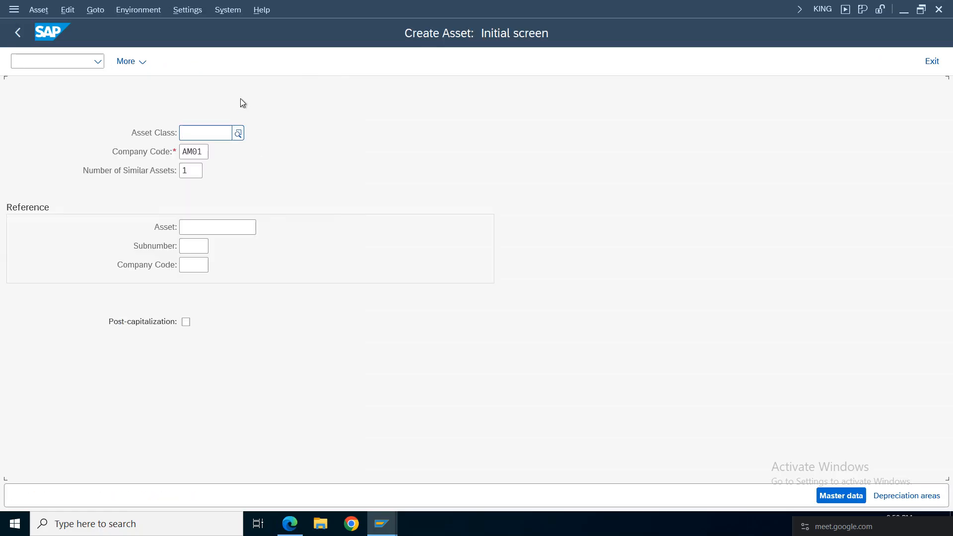
Search for the asset classes available in company code TELU
click(238, 133)
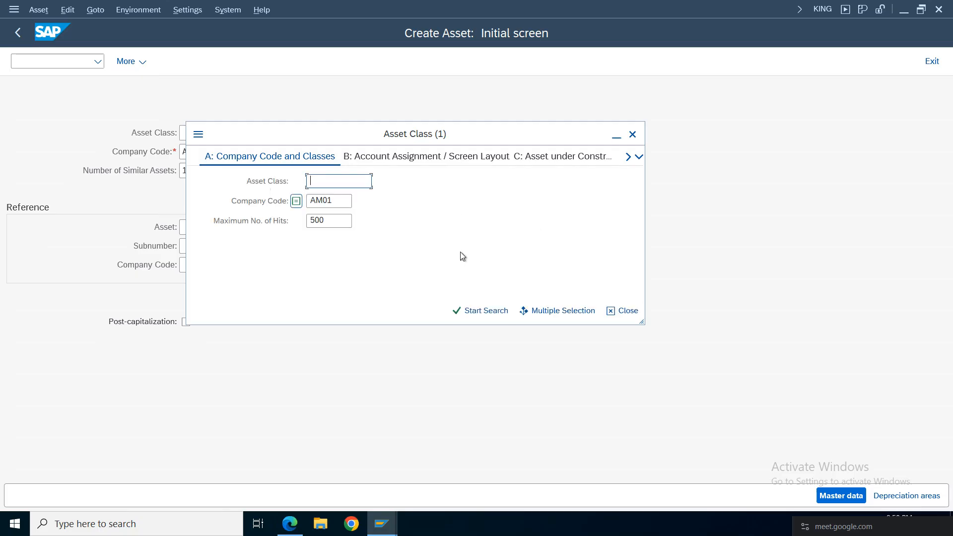
key(Return)
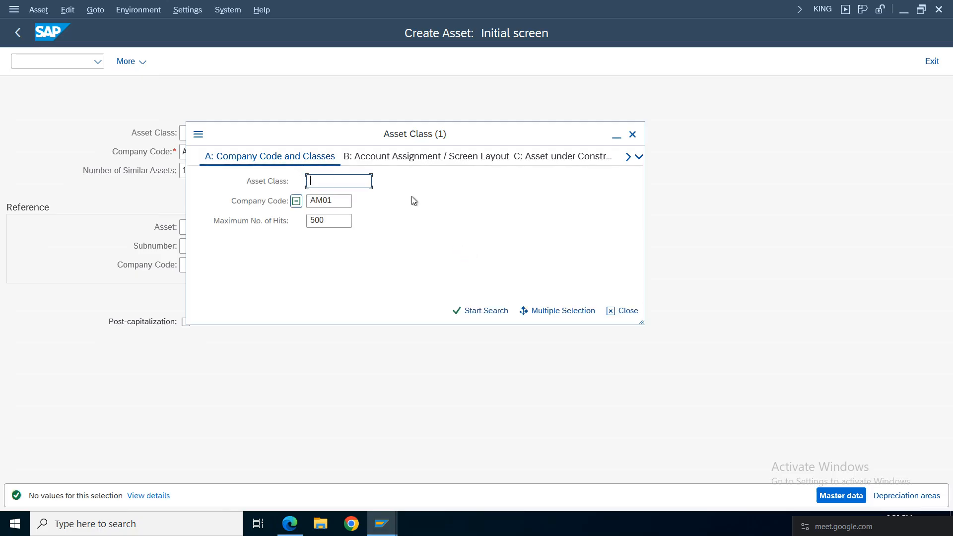
click(338, 201)
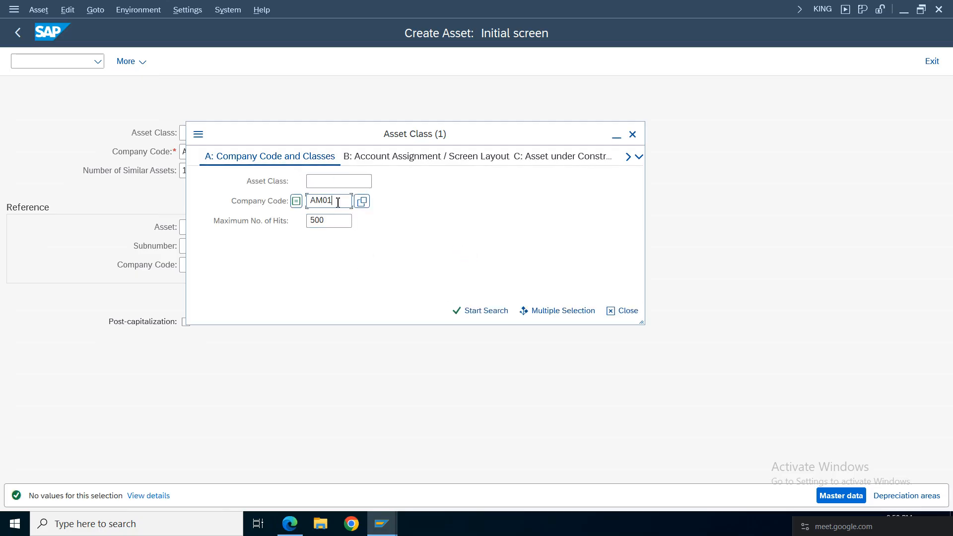
key(BackSpace)
key(BackSpace)
key(BackSpace)
text(telu)
key(Return)
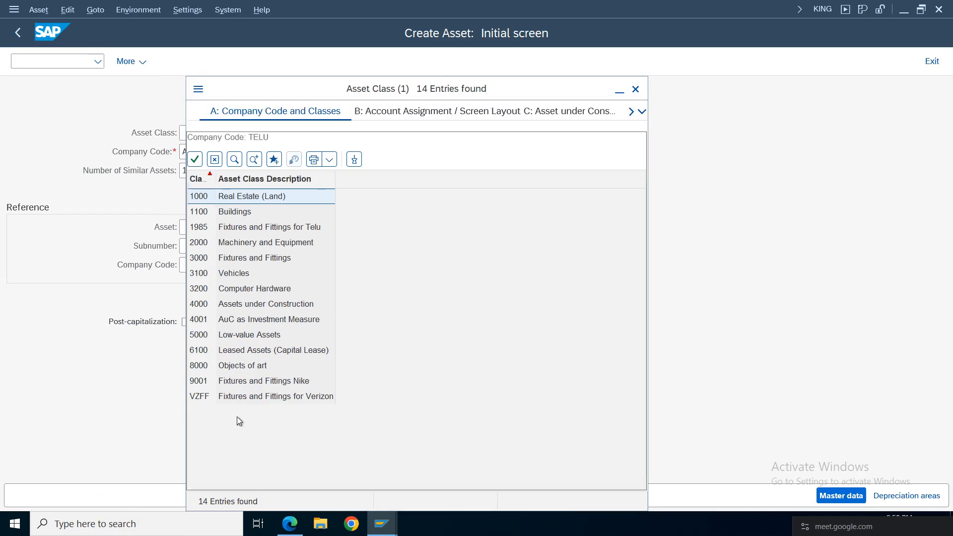
Choose asset class 1985, Fixtures and Fittings for Telu, and continue to the new asset's master data
click(206, 401)
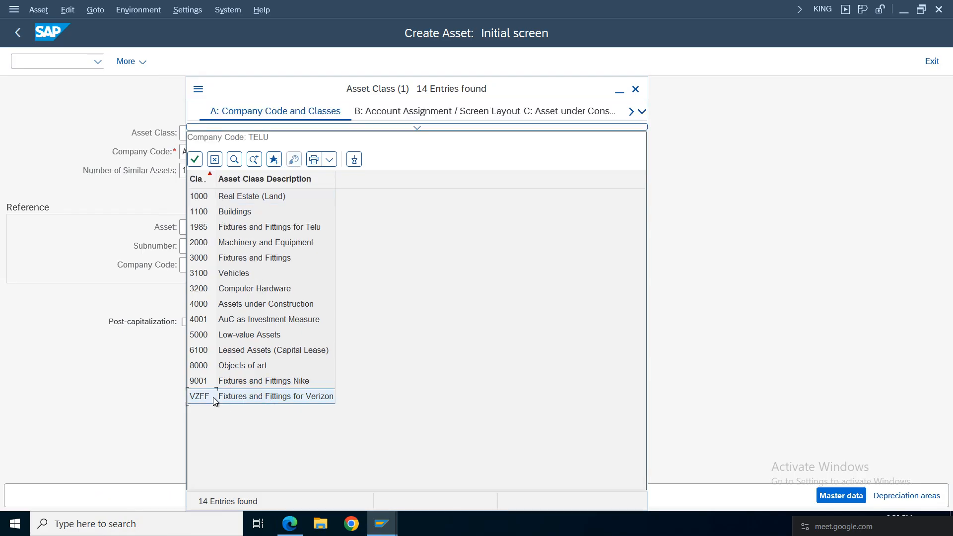
click(243, 228)
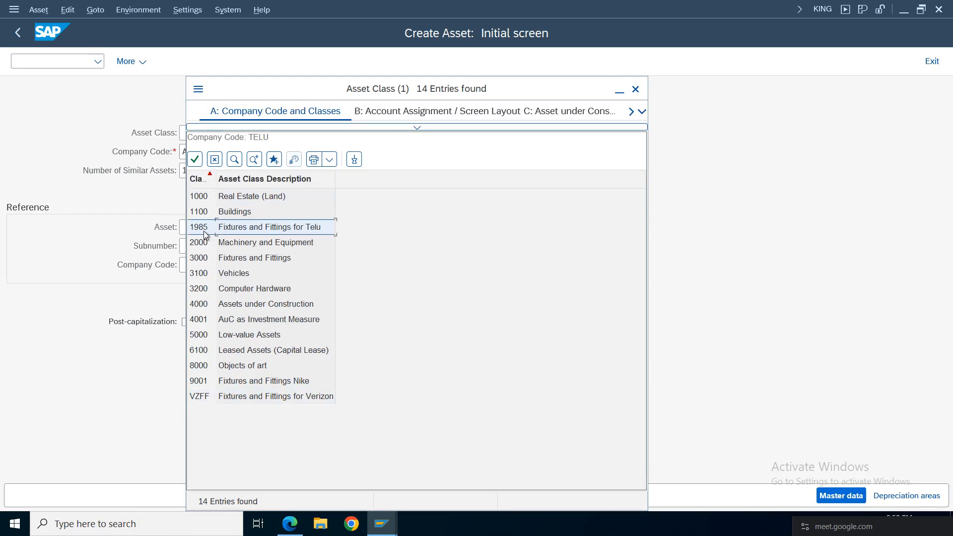
double_click(260, 228)
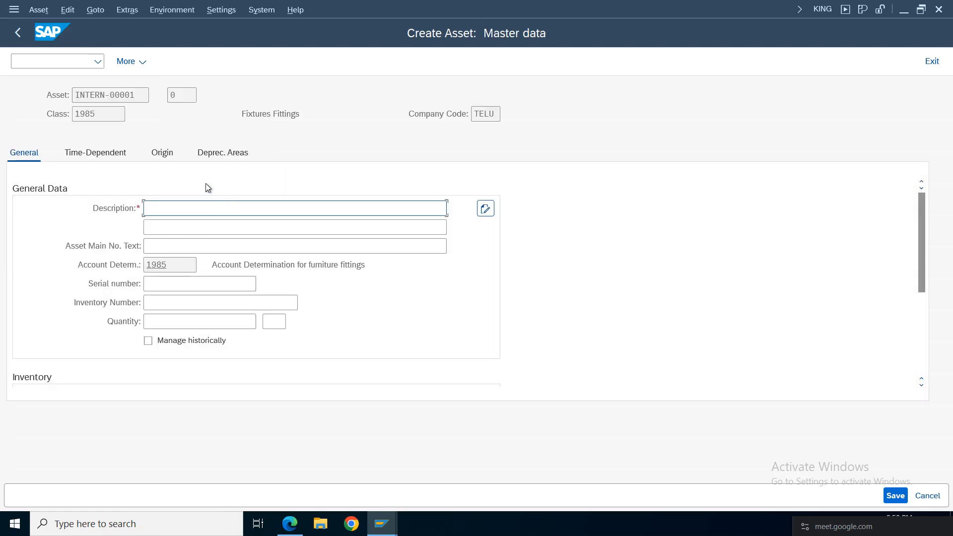
Enter "Furniture 29" as the asset's description in the general data
text(F)
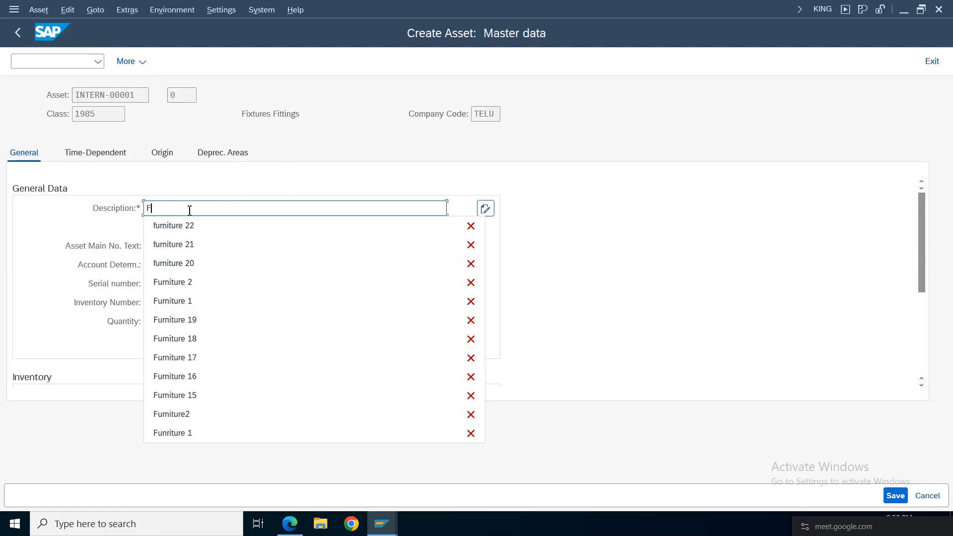
text(urni)
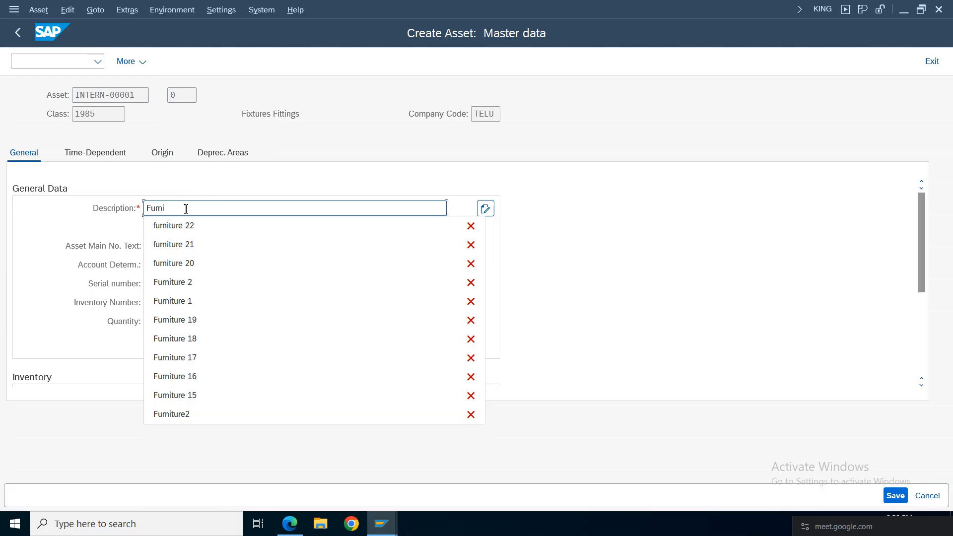
text(tru)
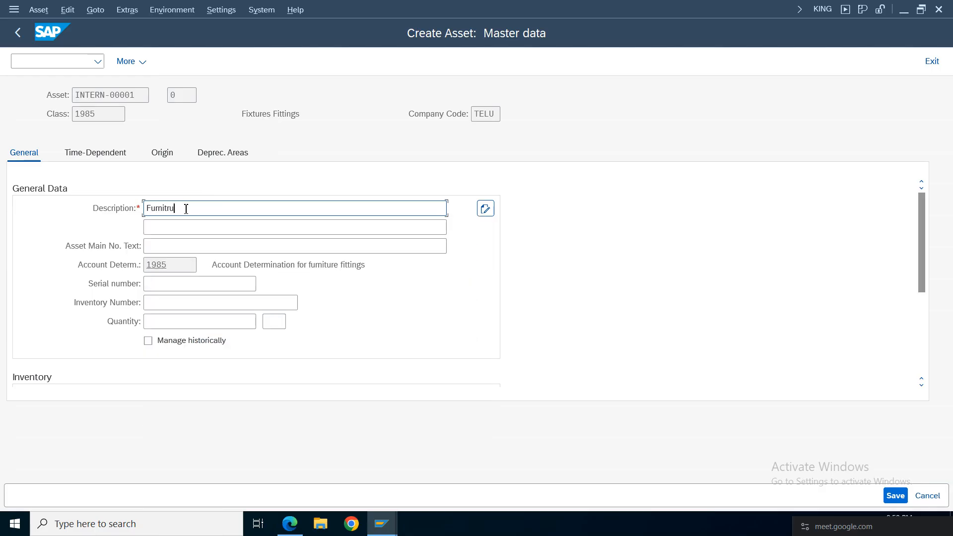
key(BackSpace)
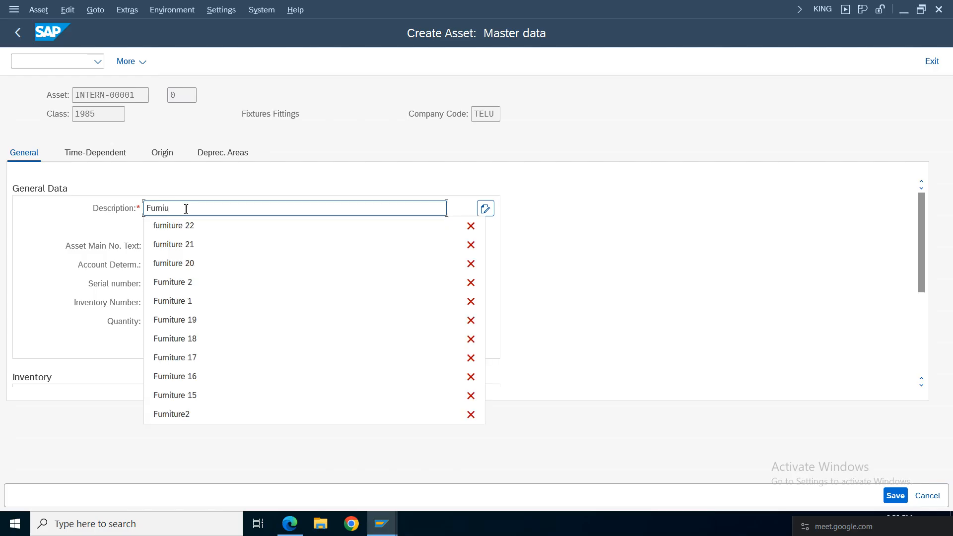
key(BackSpace)
key(BackSpace)
key(BackSpace)
key(BackSpace)
text(rnit)
text(ure 23)
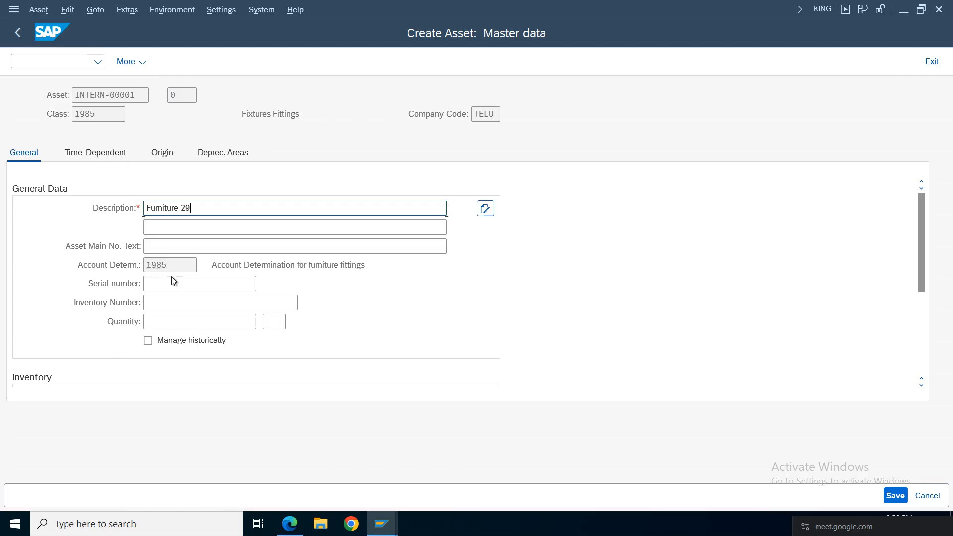
Assign cost center 100100 in the asset's time-dependent data and proceed to its depreciation areas
click(117, 153)
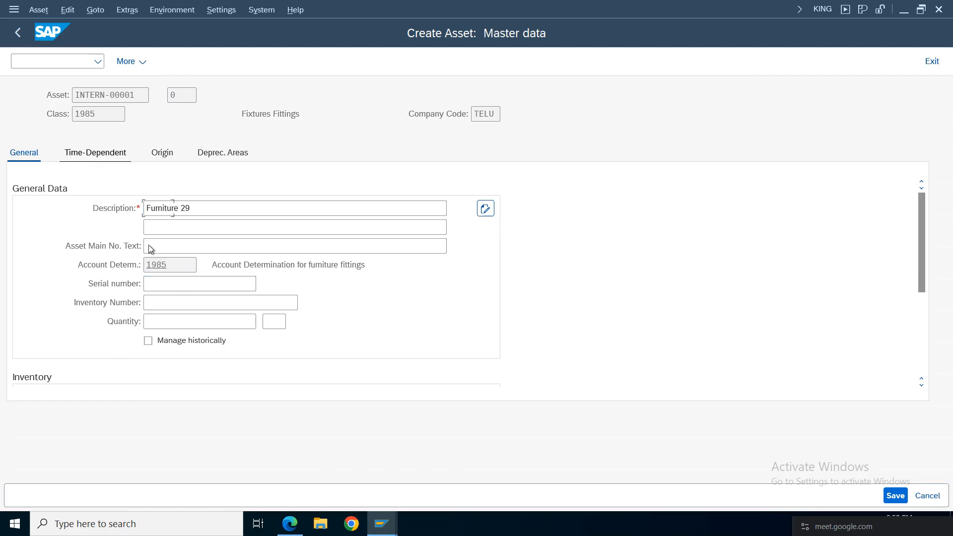
click(154, 230)
text(100100)
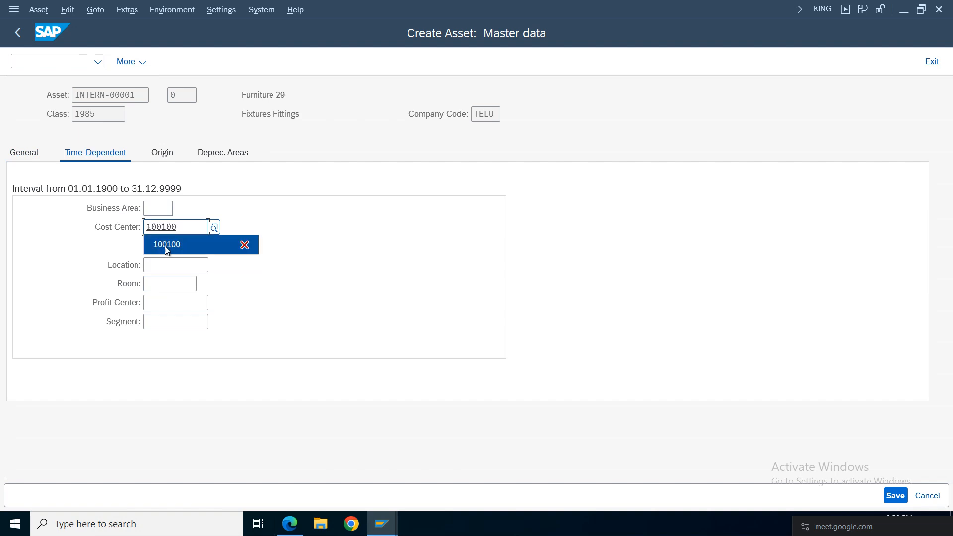
click(170, 246)
key(Return)
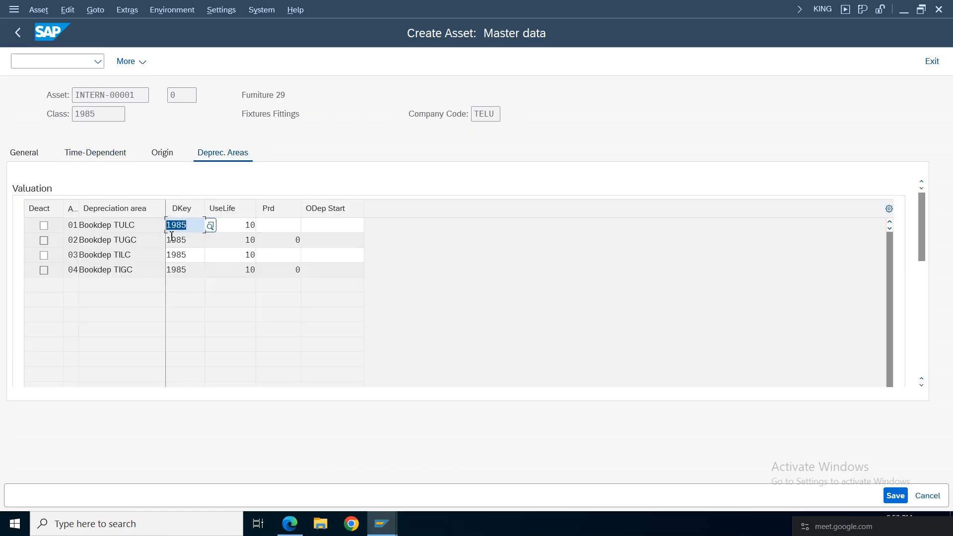
Check the depreciation keys and useful lives across the asset's depreciation areas, and save the asset
click(252, 231)
click(212, 256)
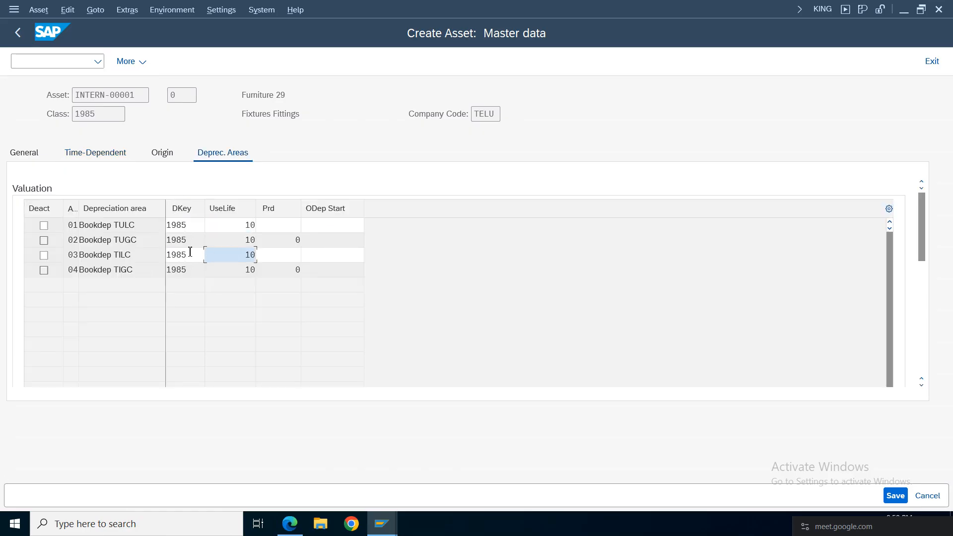
click(189, 227)
click(197, 261)
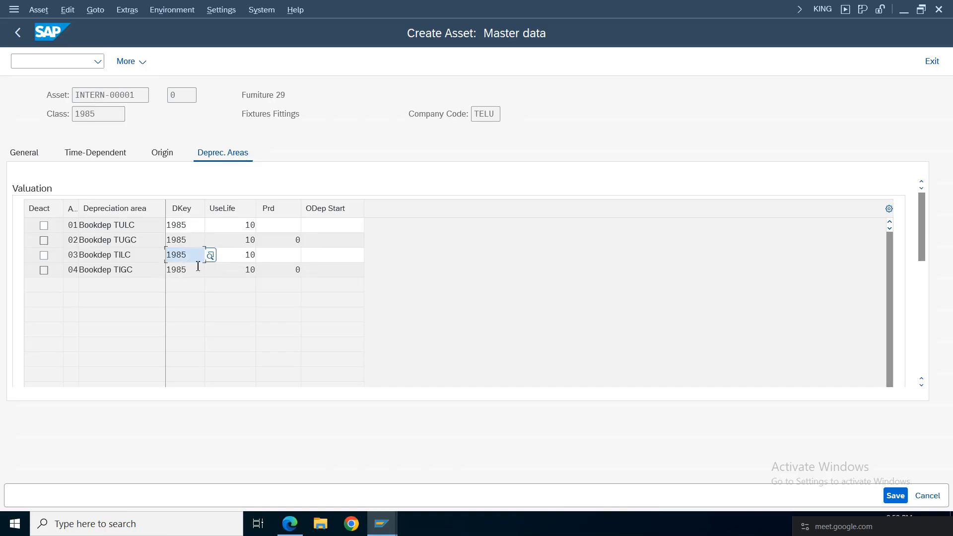
click(235, 228)
click(236, 255)
click(237, 272)
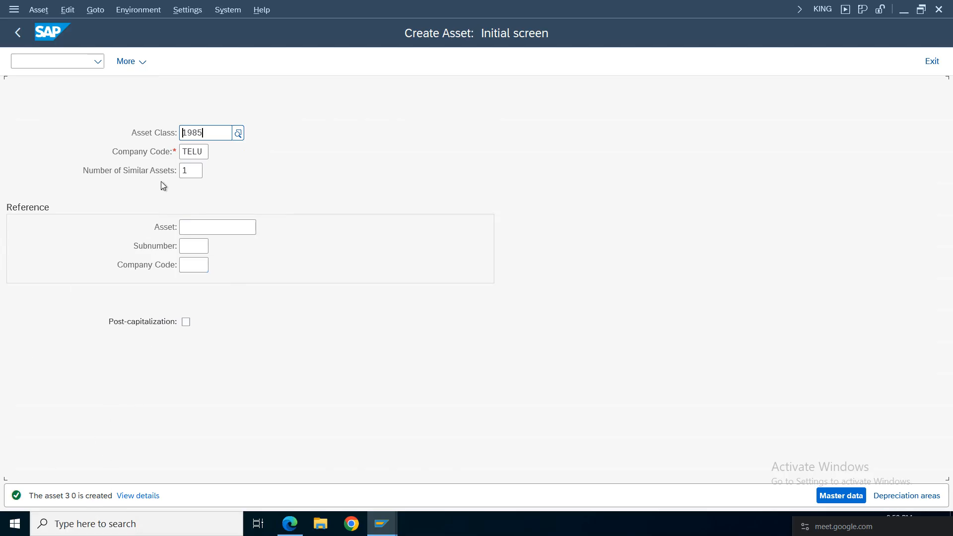
Display the master data of the newly created Furniture 29 asset
click(39, 10)
click(68, 81)
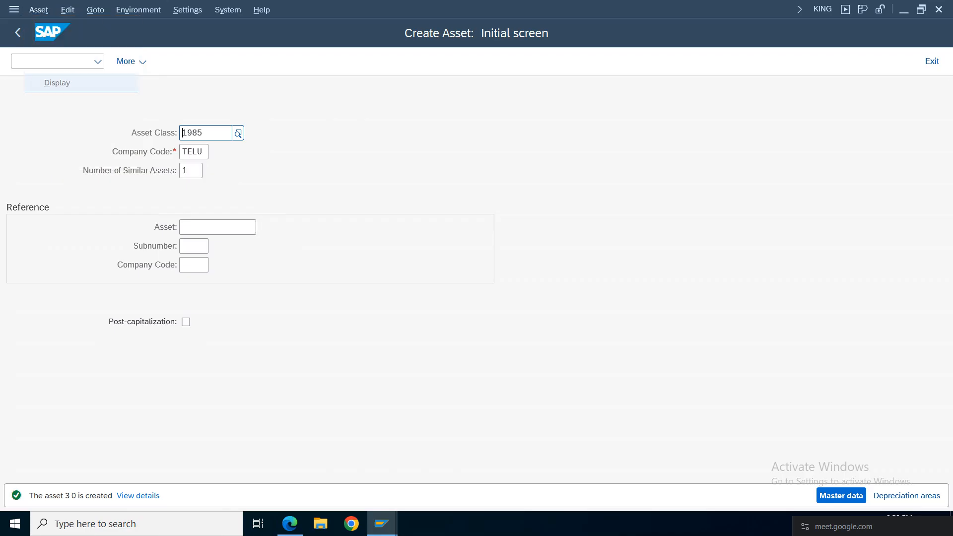
key(Return)
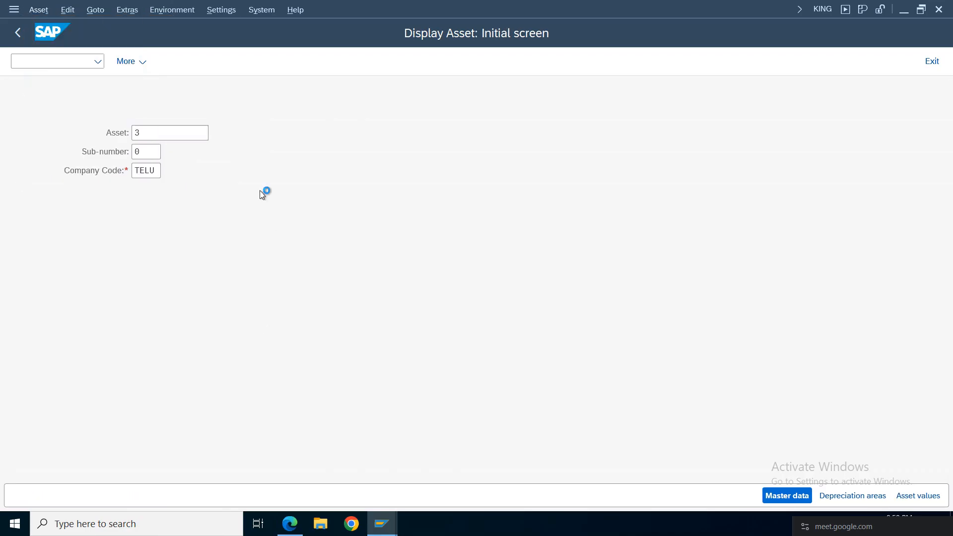
click(198, 207)
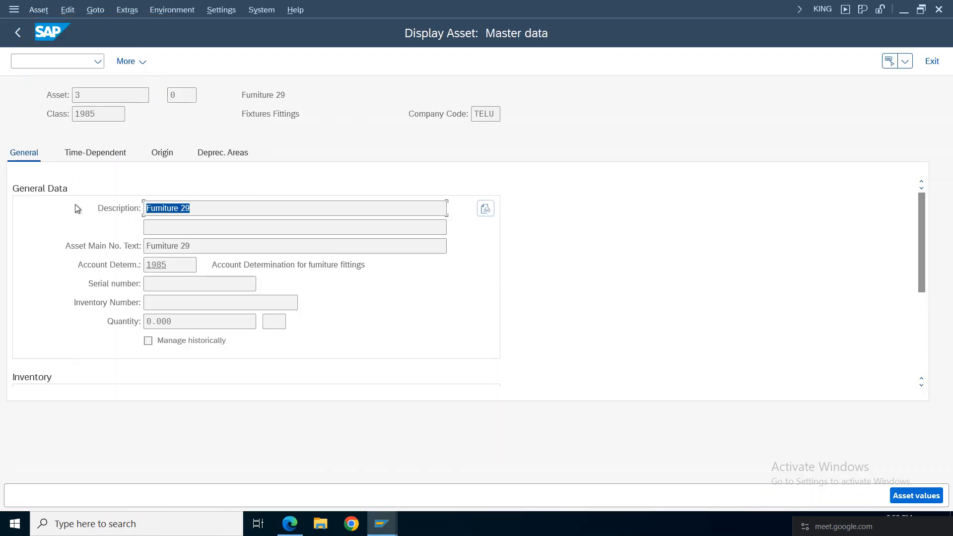
Switch to the SAP Easy Access session and open F-90 - With Vendor under Fixed Assets external acquisition postings
click(33, 62)
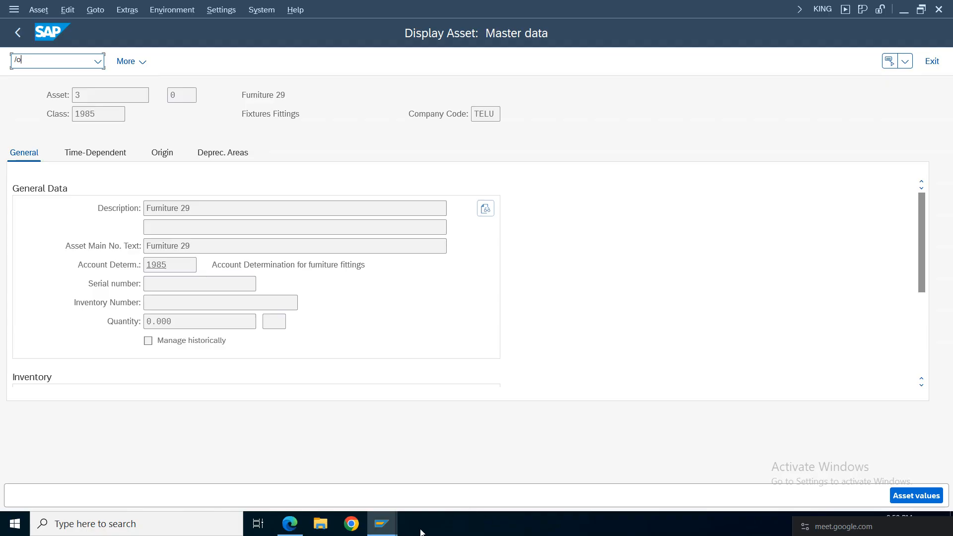
mouse_move(384, 525)
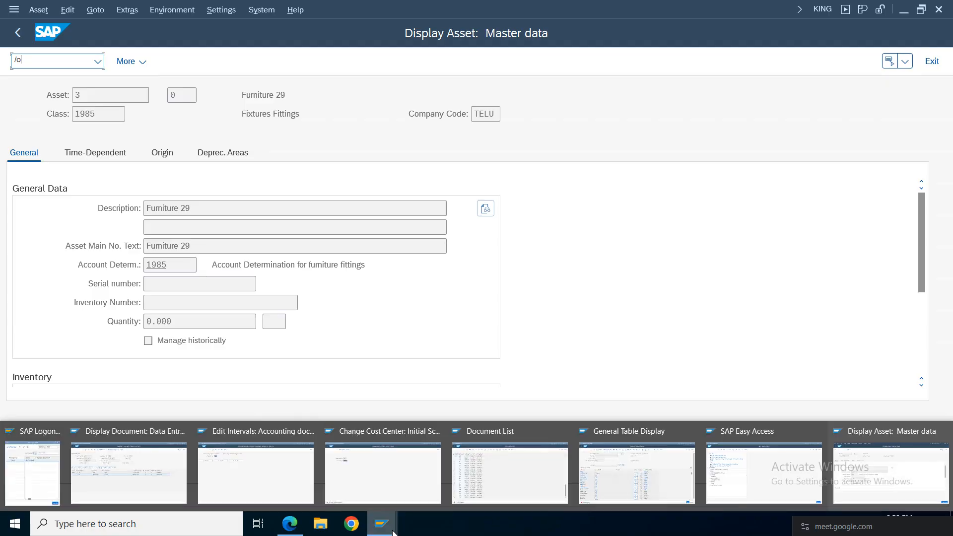
click(788, 446)
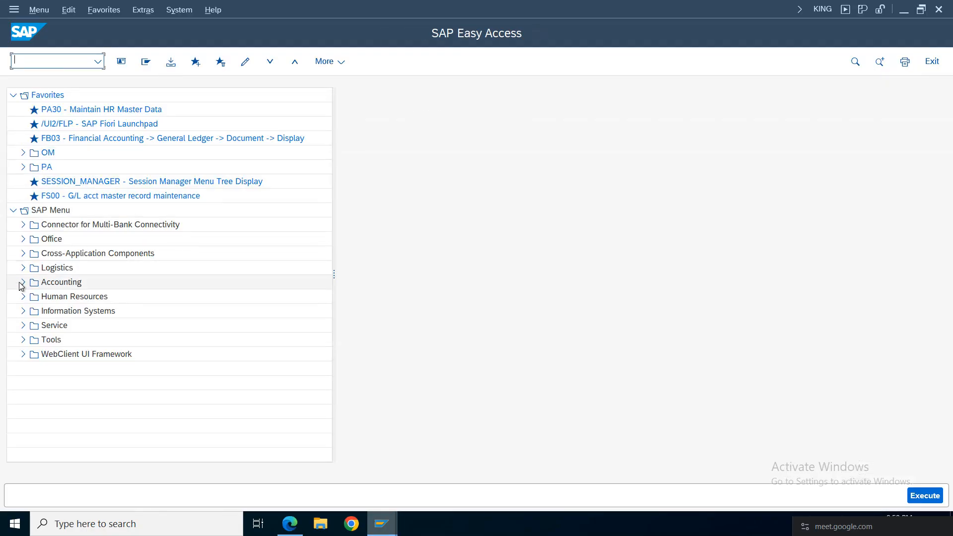
click(23, 283)
click(33, 297)
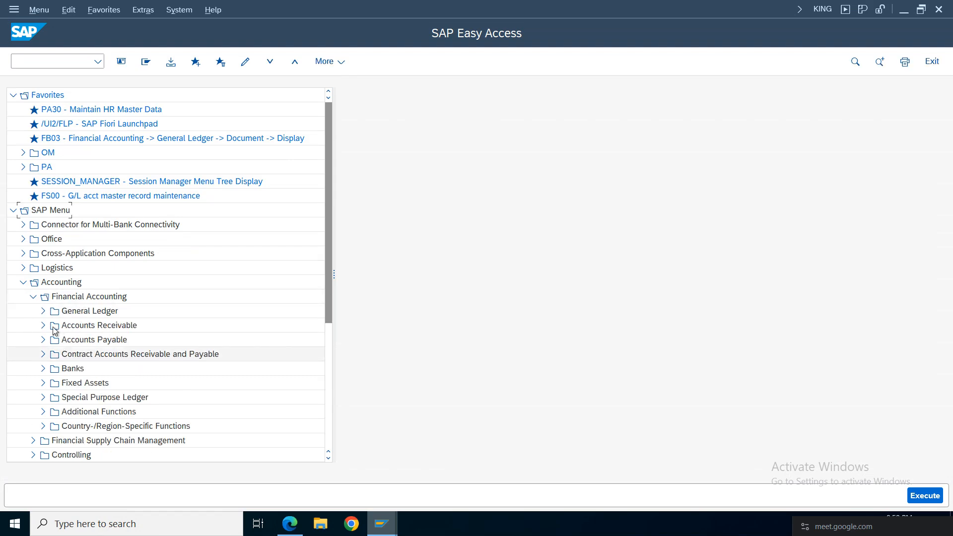
click(43, 382)
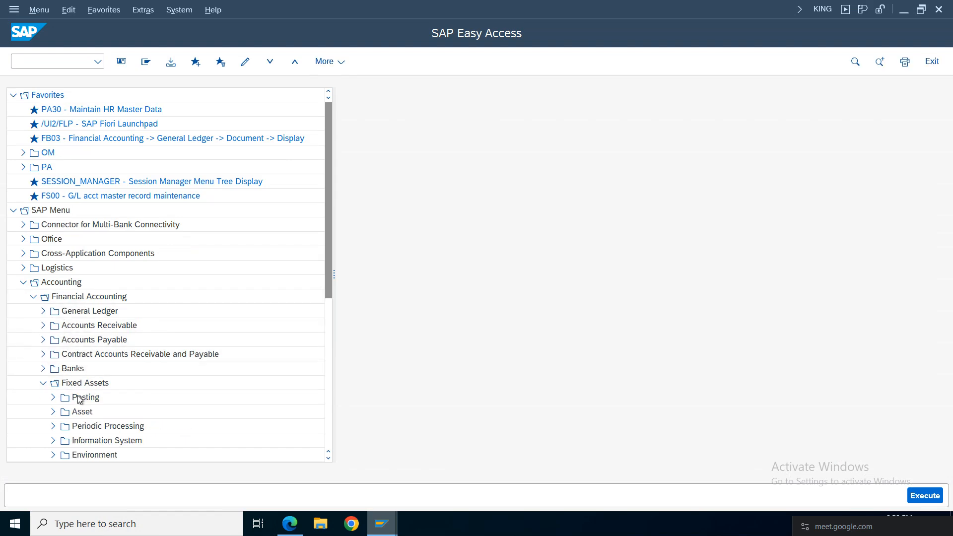
click(52, 399)
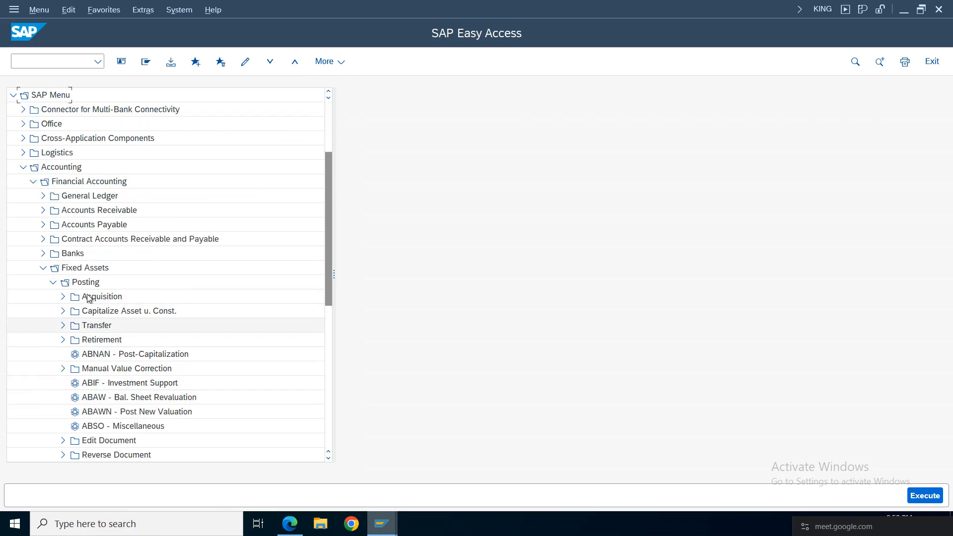
click(63, 298)
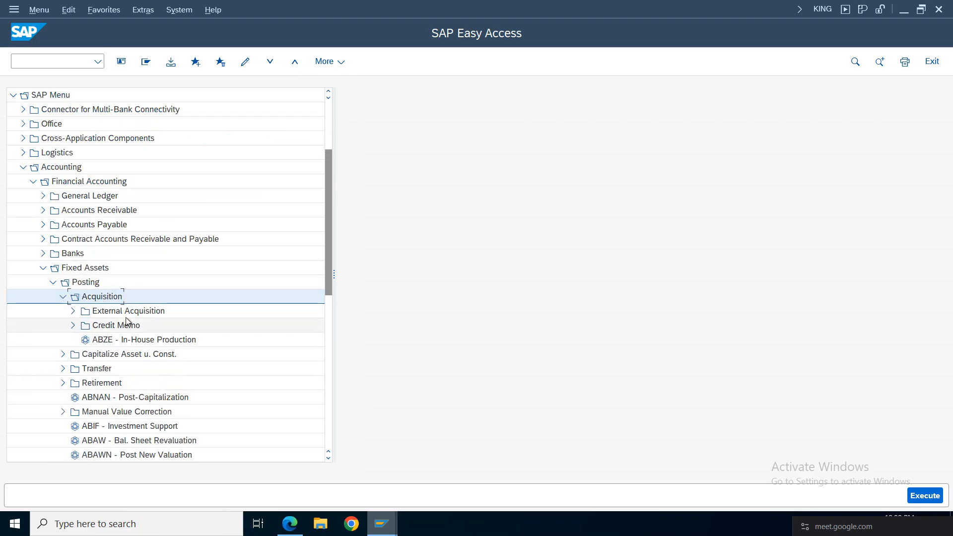
click(73, 311)
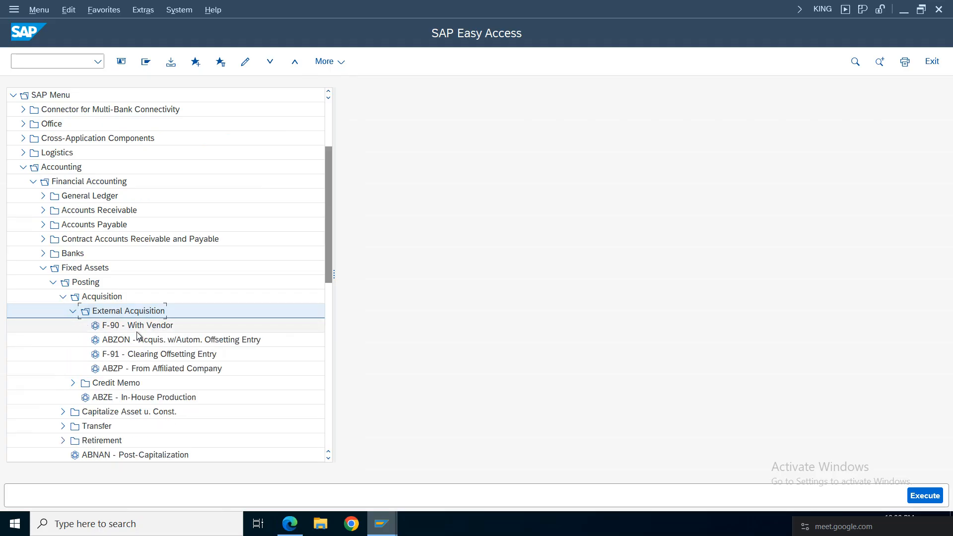
double_click(138, 327)
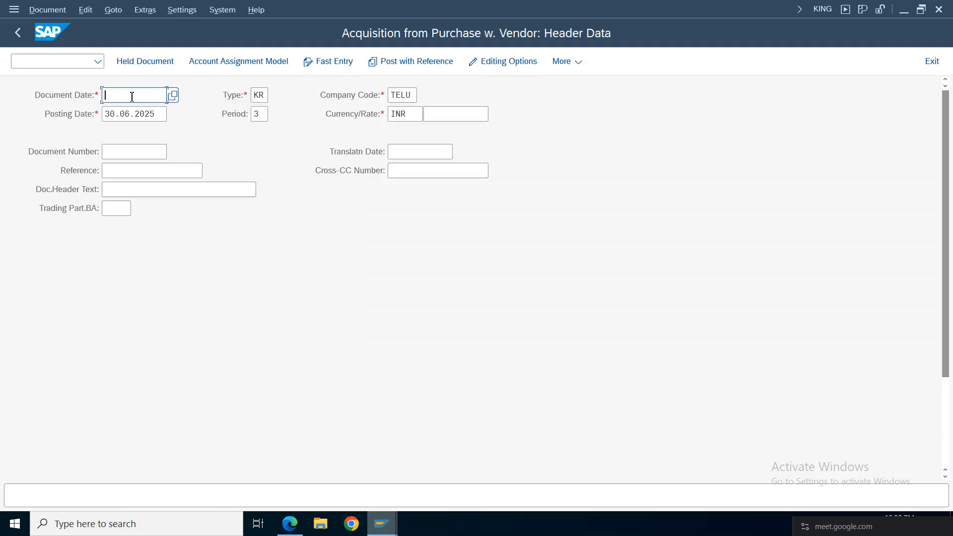
Set both the document date and the posting date of the acquisition to 01.04.2025
text(01.)
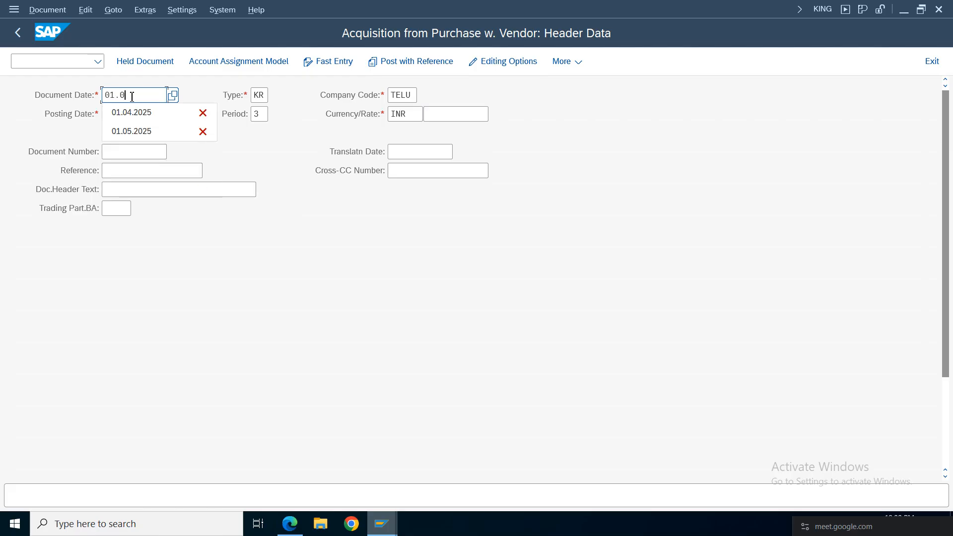
click(137, 118)
drag(157, 114, 83, 119)
key(BackSpace)
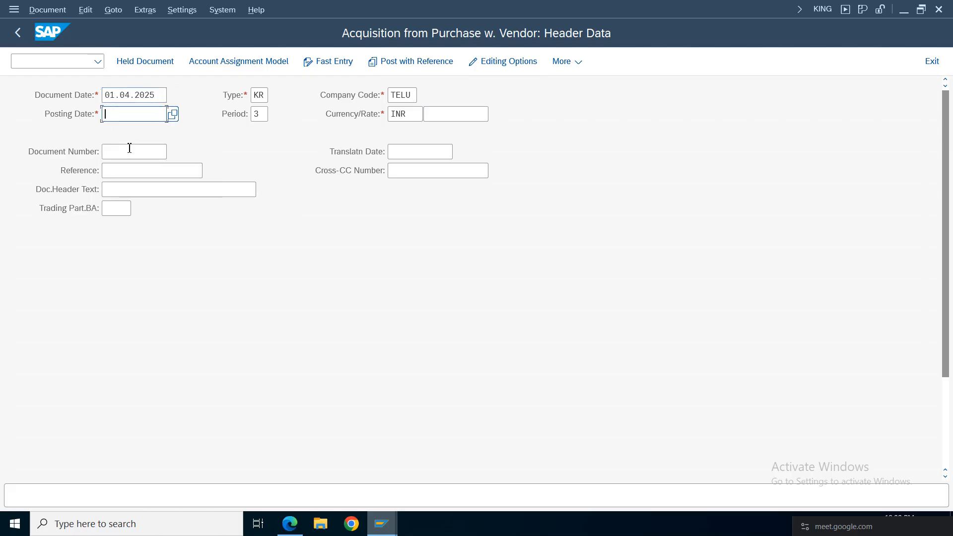
click(128, 132)
Set both the reference and the document header text of the acquisition to "Asset Purc", keeping company code TELU and currency INR
click(120, 174)
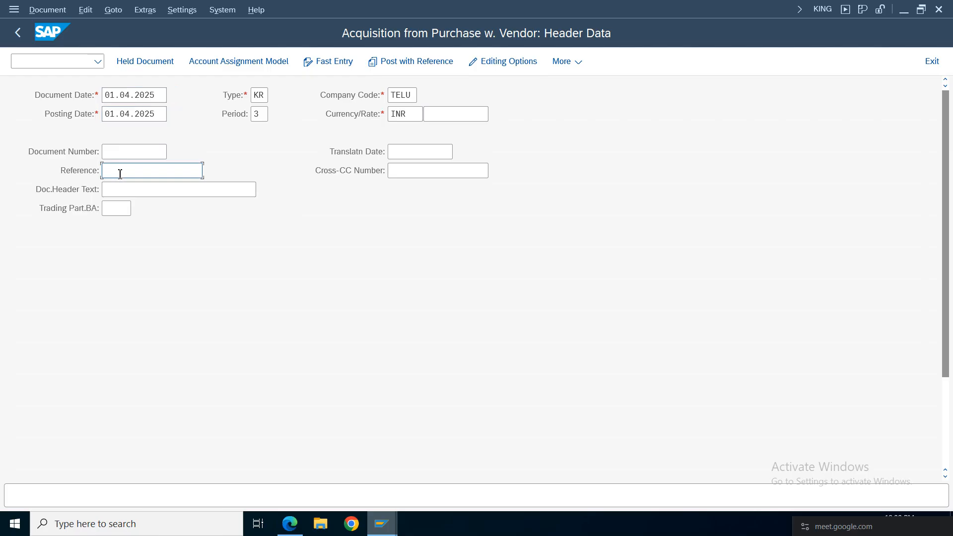
click(123, 191)
drag(144, 171, 49, 163)
key(BackSpace)
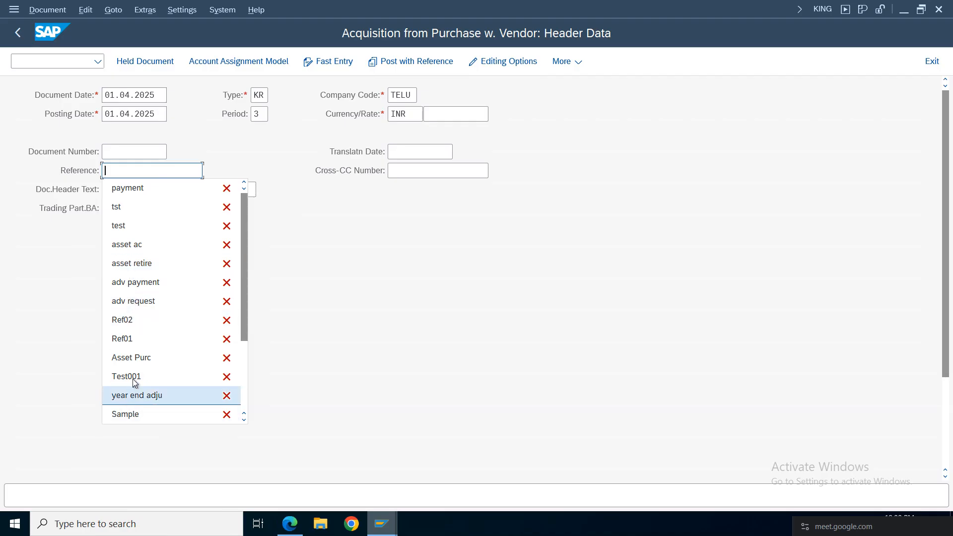
click(130, 357)
click(132, 191)
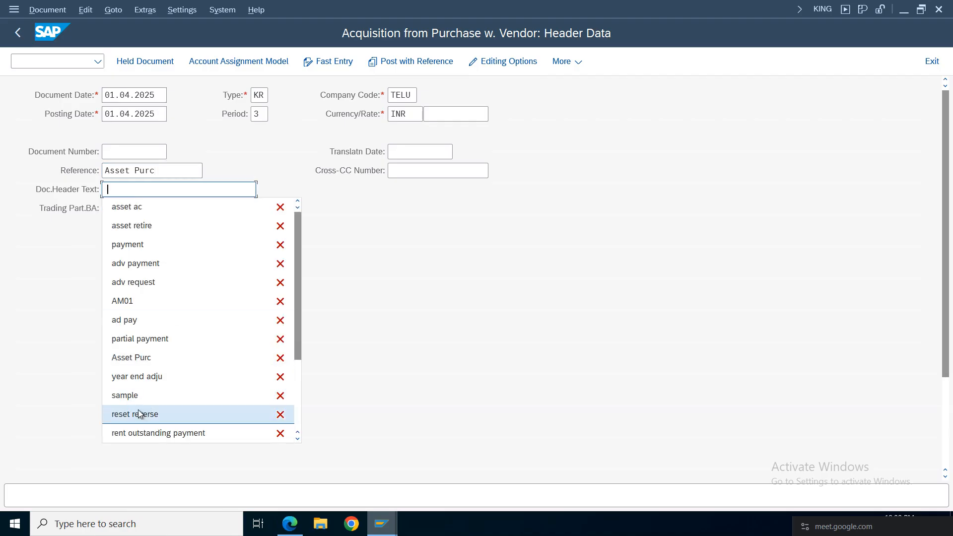
click(141, 358)
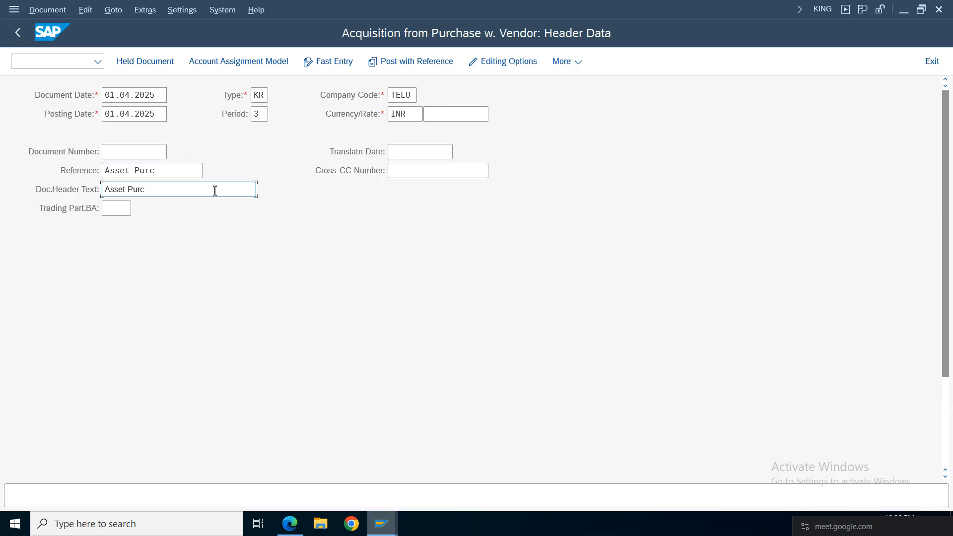
click(412, 98)
click(422, 113)
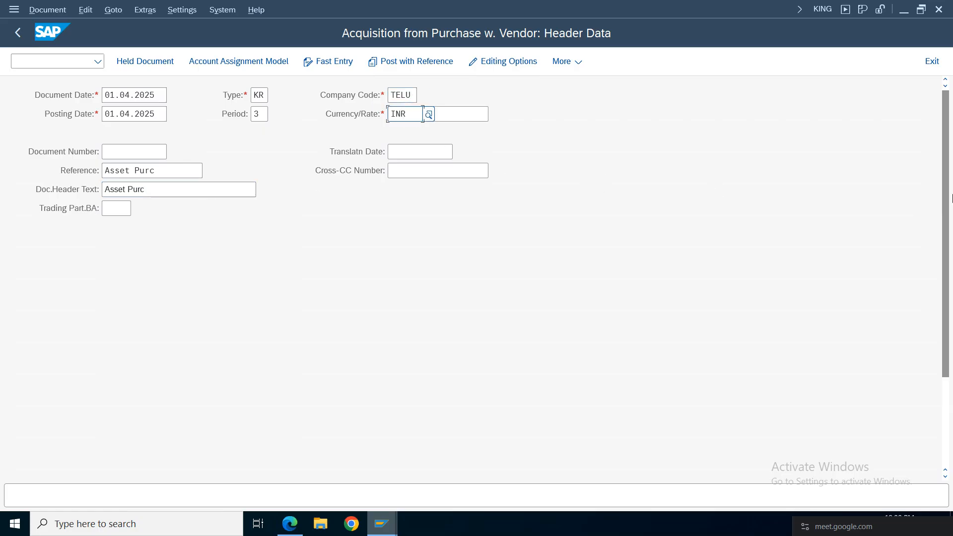
Look up Bell Company as the vendor account of the first line item and proceed to its invoice item
scroll(262, 416, down, 5)
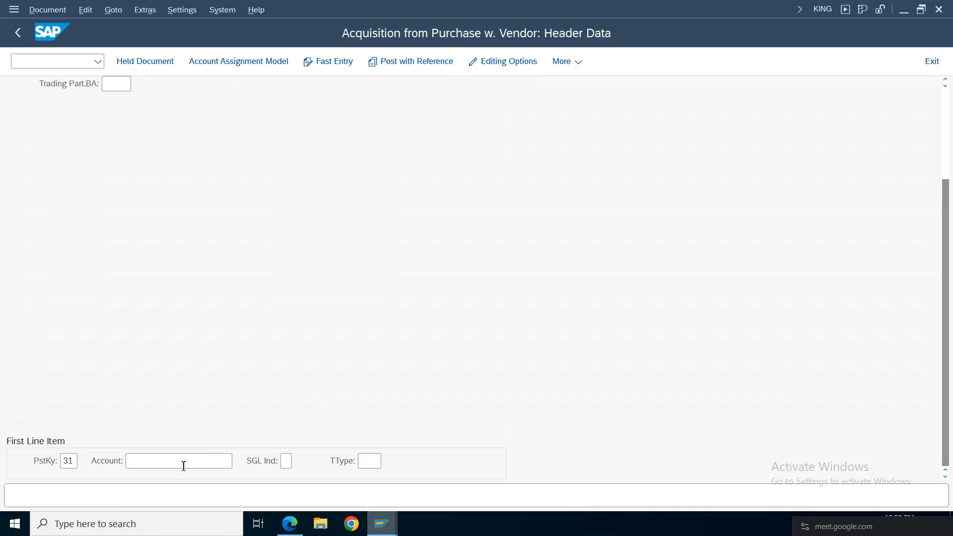
click(184, 466)
click(239, 464)
click(214, 237)
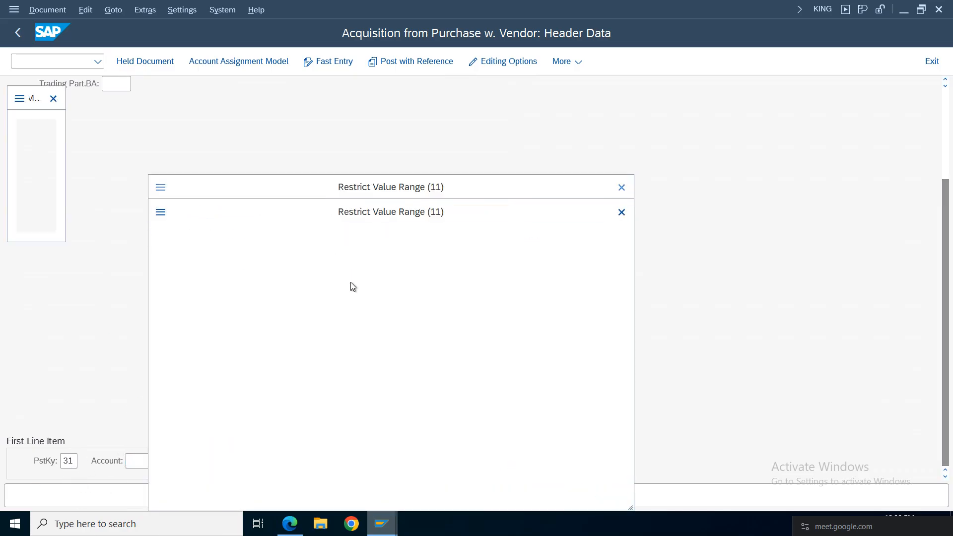
key(Return)
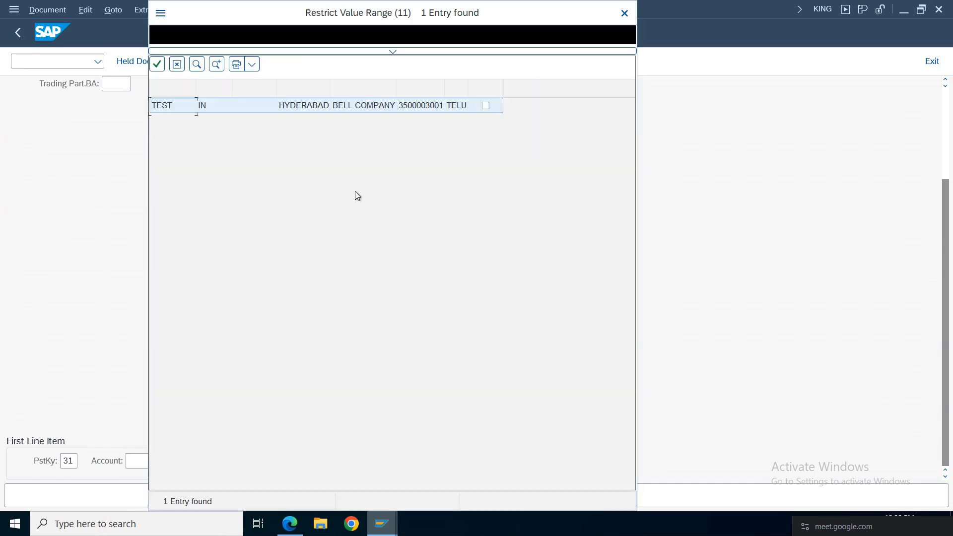
double_click(358, 106)
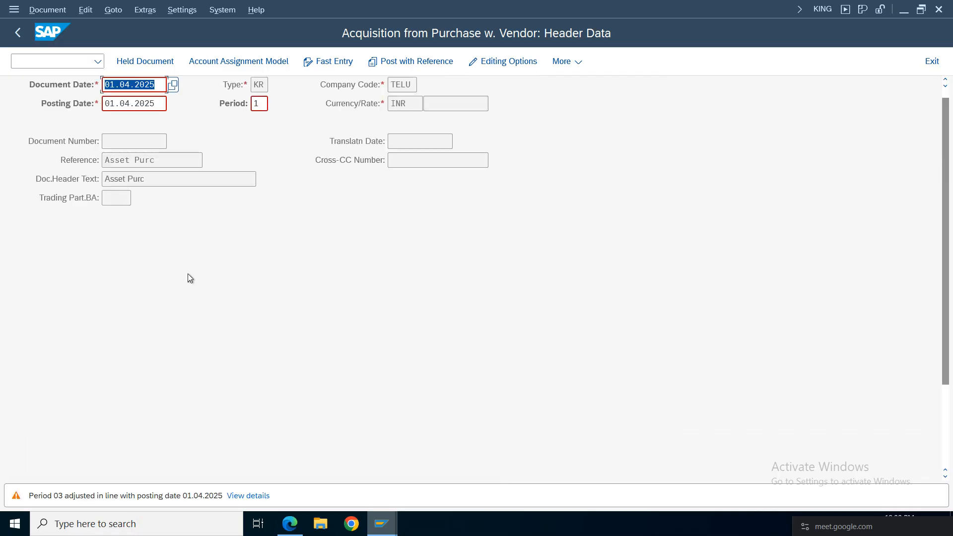
key(Return)
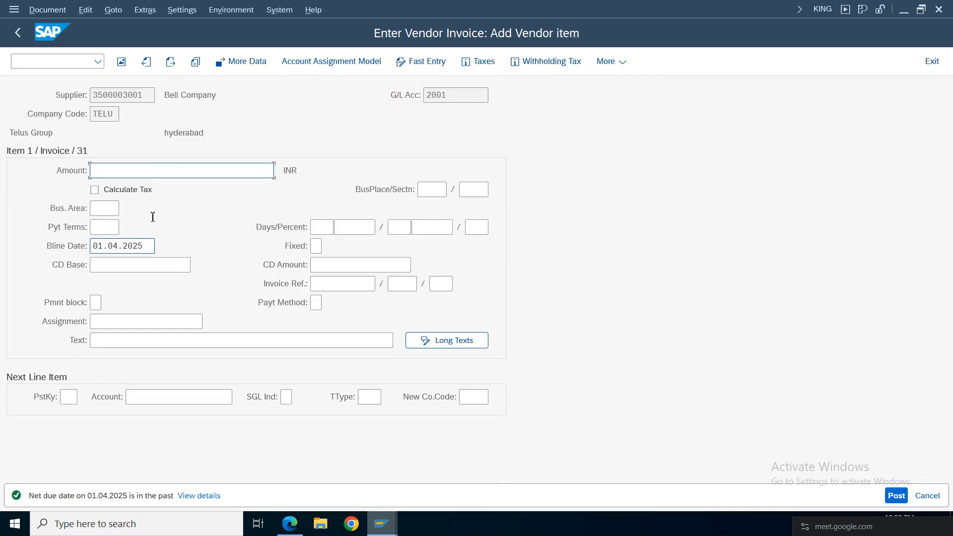
Set the vendor item's amount to 600000 INR and its text to "Asset Acqusition"
click(137, 171)
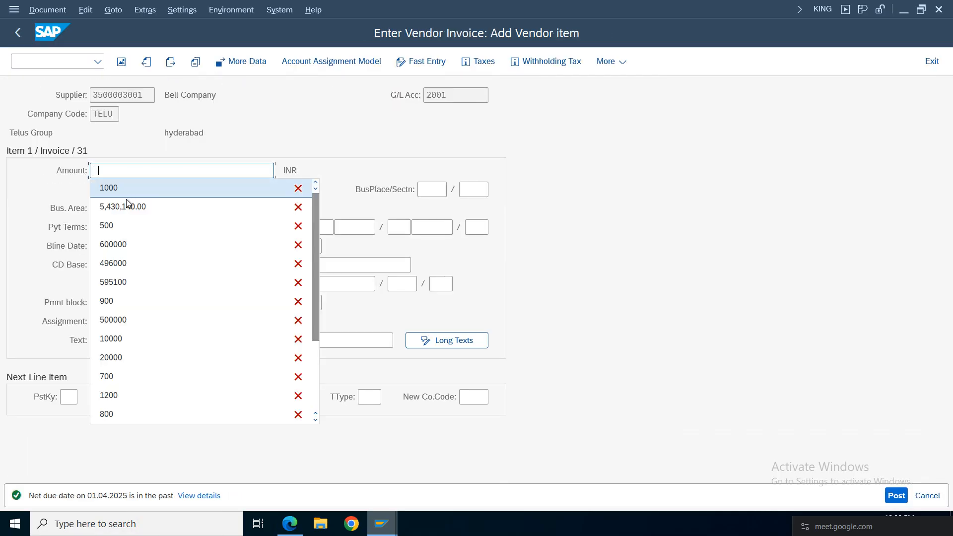
click(128, 254)
click(117, 340)
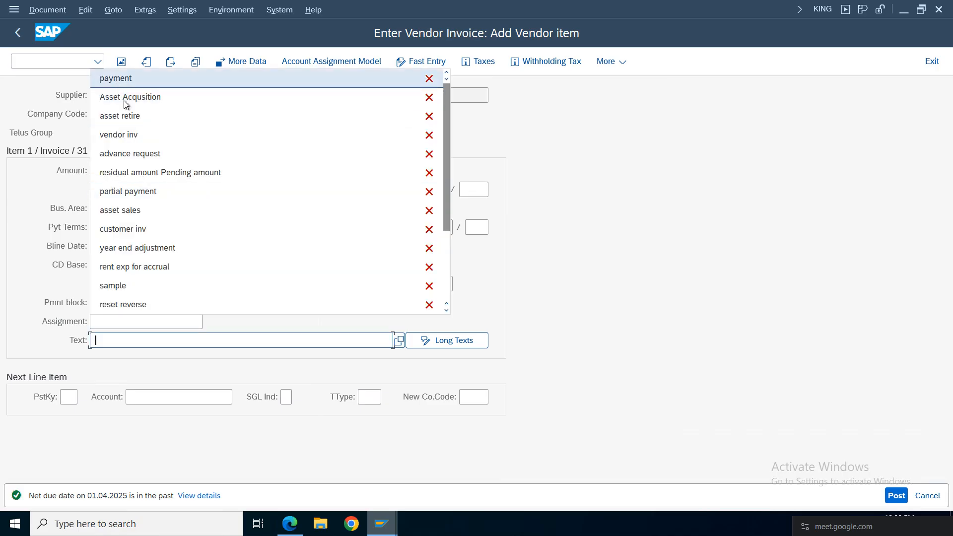
click(124, 98)
Set the next line item's posting key to 70 and choose the TELU asset Furniture 29 as its account
click(67, 400)
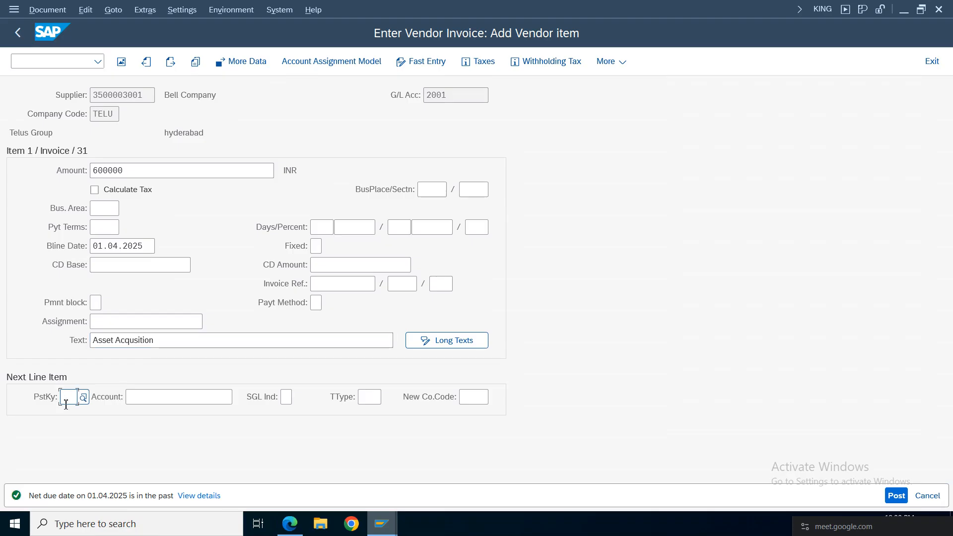
click(181, 440)
click(68, 397)
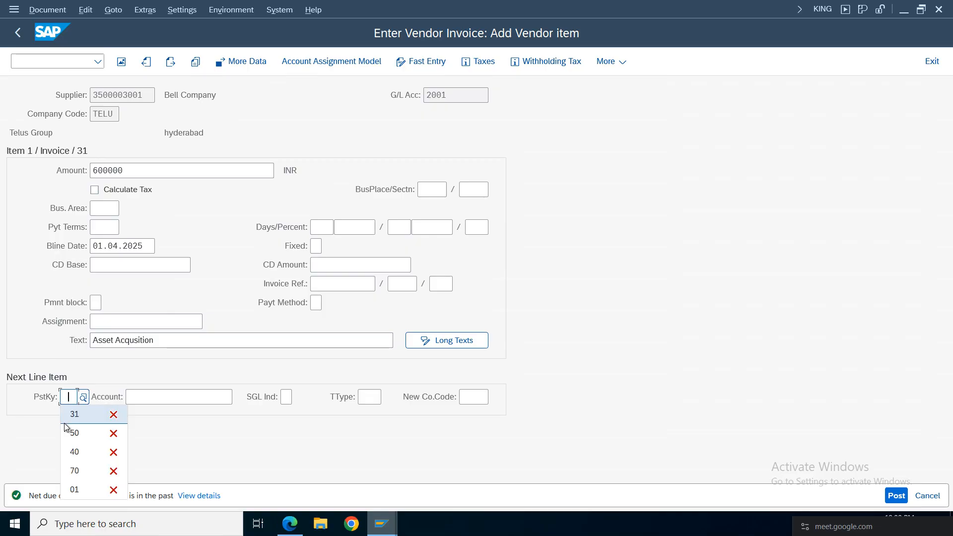
click(74, 471)
click(150, 403)
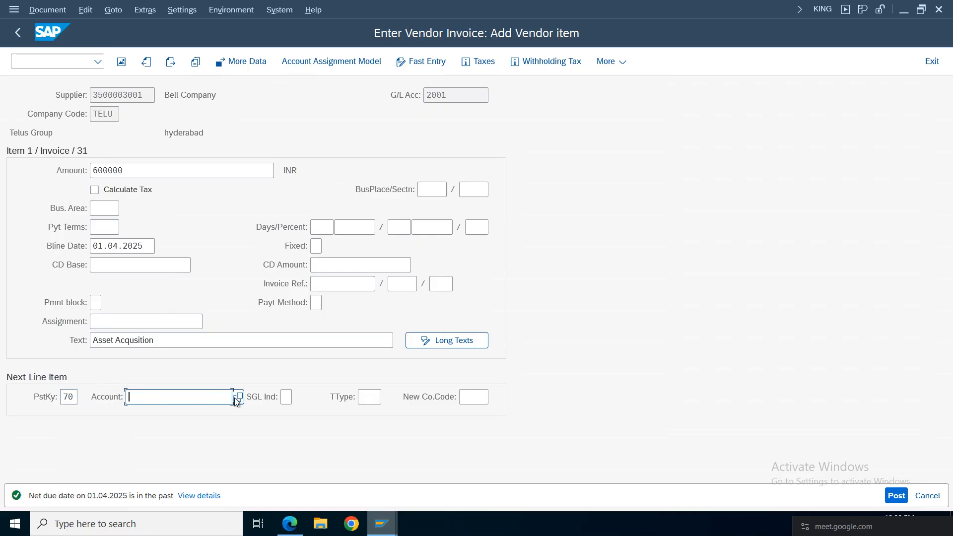
key(F4)
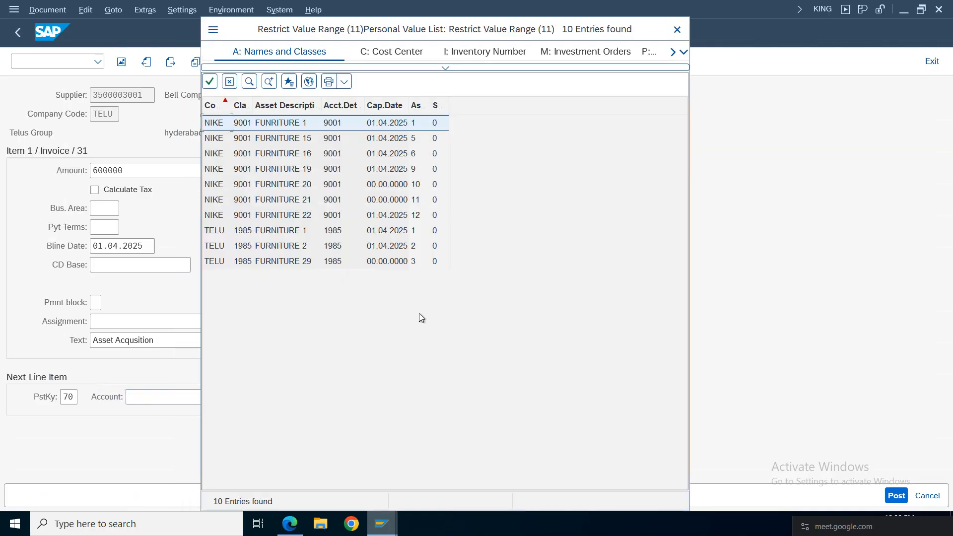
click(407, 261)
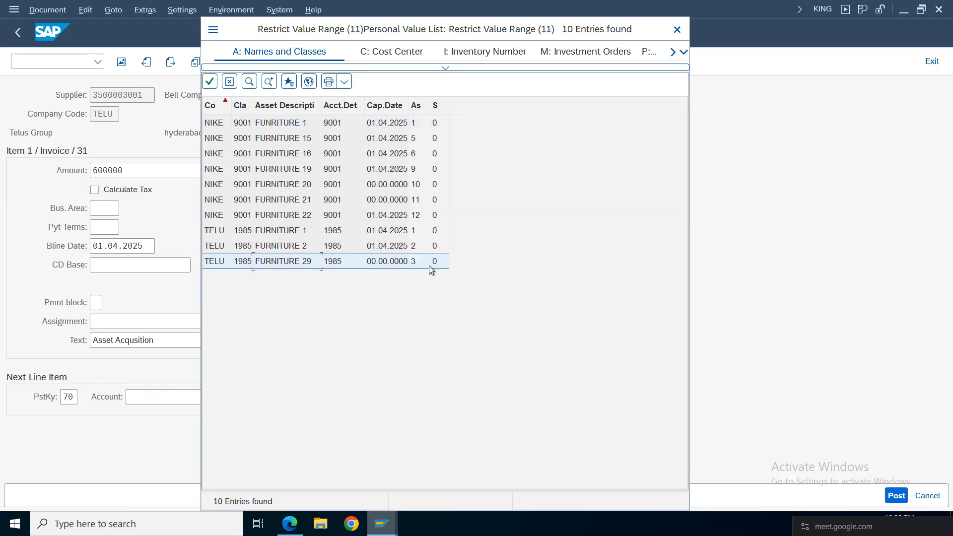
double_click(407, 261)
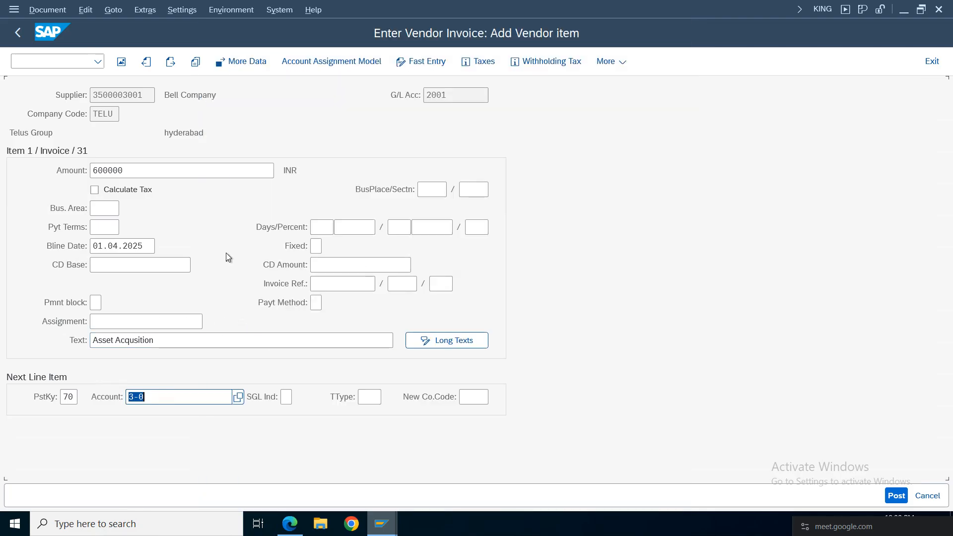
Assign transaction type 100 External asset acquisition and proceed to the asset item, leaving the withholding tax information blank
click(367, 397)
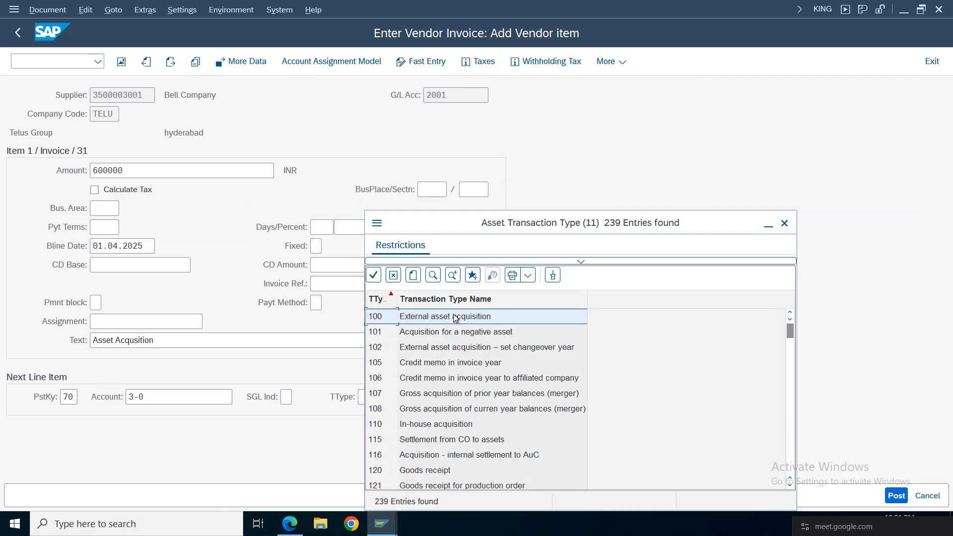
double_click(425, 320)
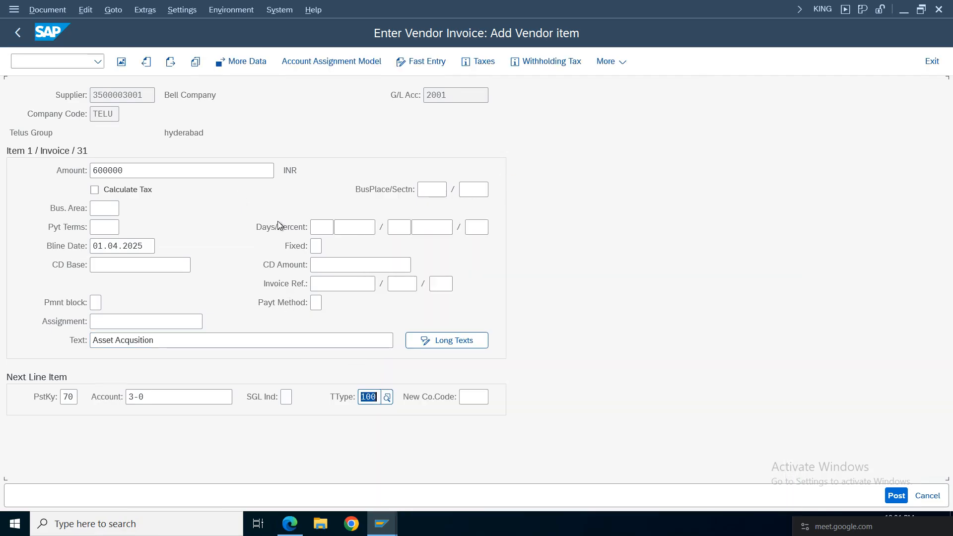
key(Return)
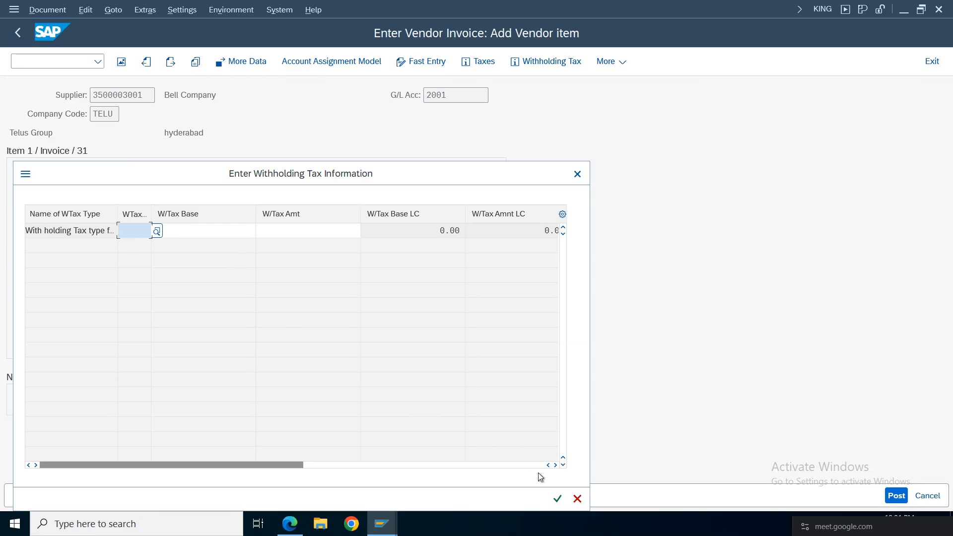
click(554, 497)
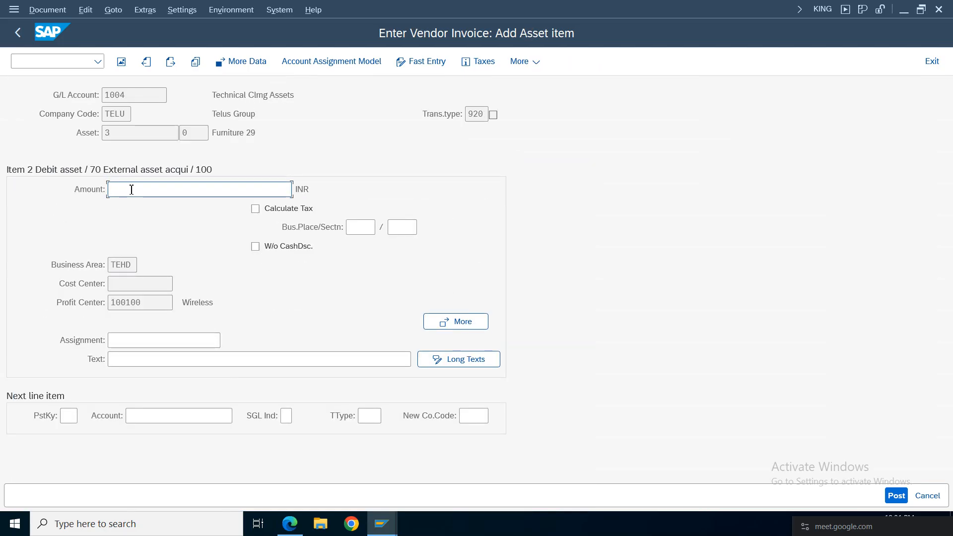
Set the asset item's amount to 600000 INR and its text to "Asset Acqusition"
text(600000)
click(129, 360)
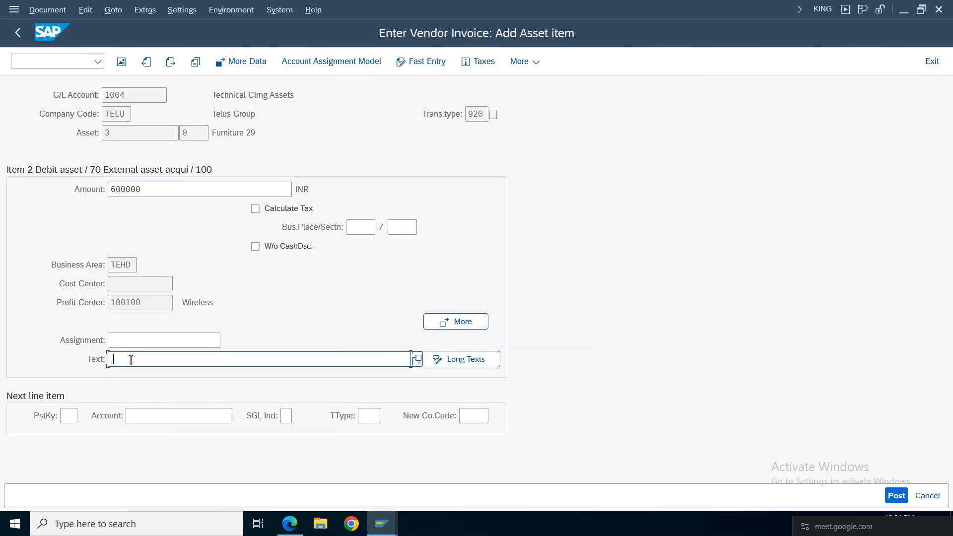
key(space)
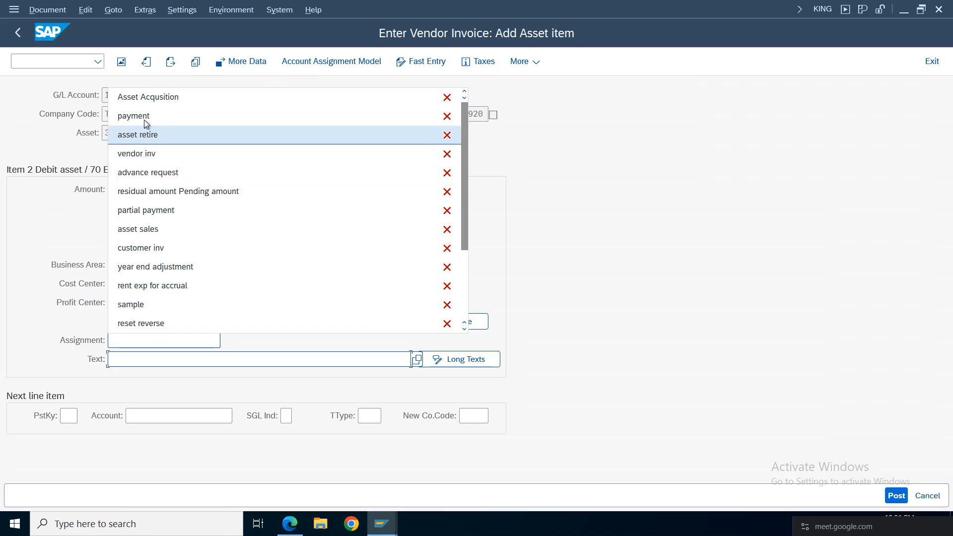
click(161, 97)
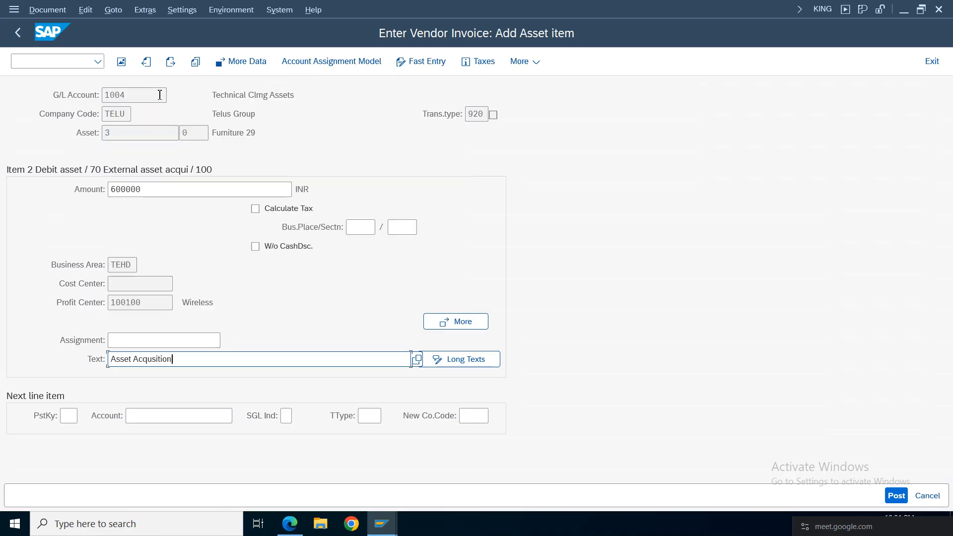
Simulate the vendor invoice and review its vendor and asset line items
click(38, 11)
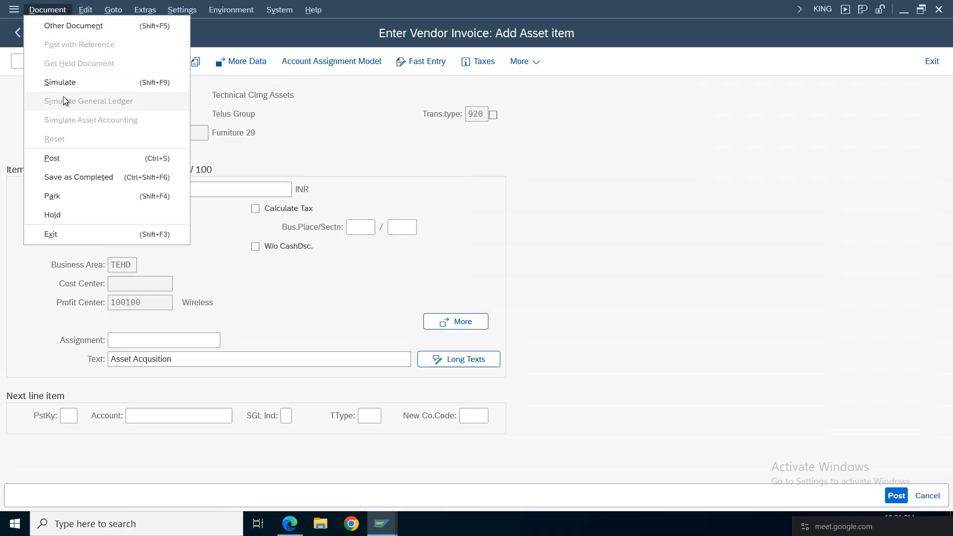
click(57, 81)
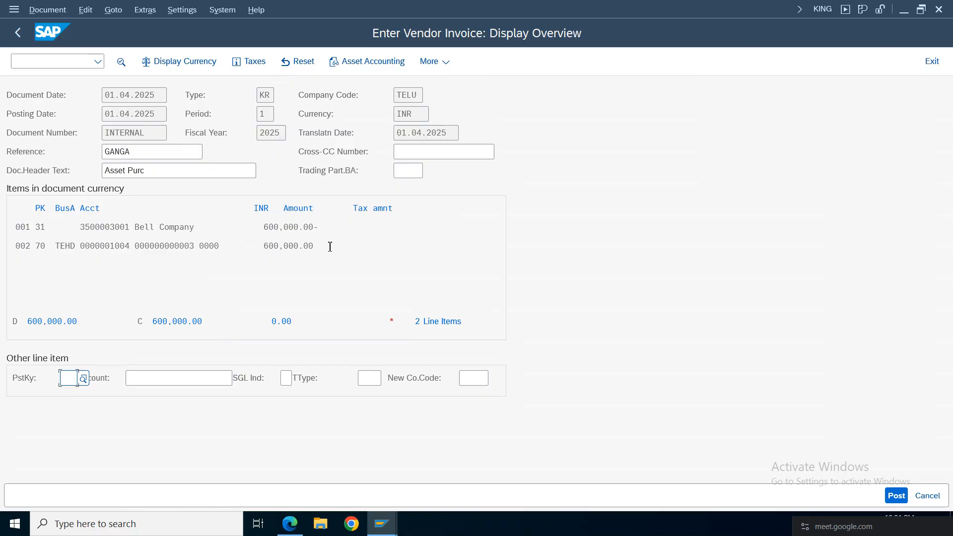
drag(330, 247, 70, 246)
Display the simulated Asset Accounting line items and compare the two postings to technical clearing account 1004
click(360, 64)
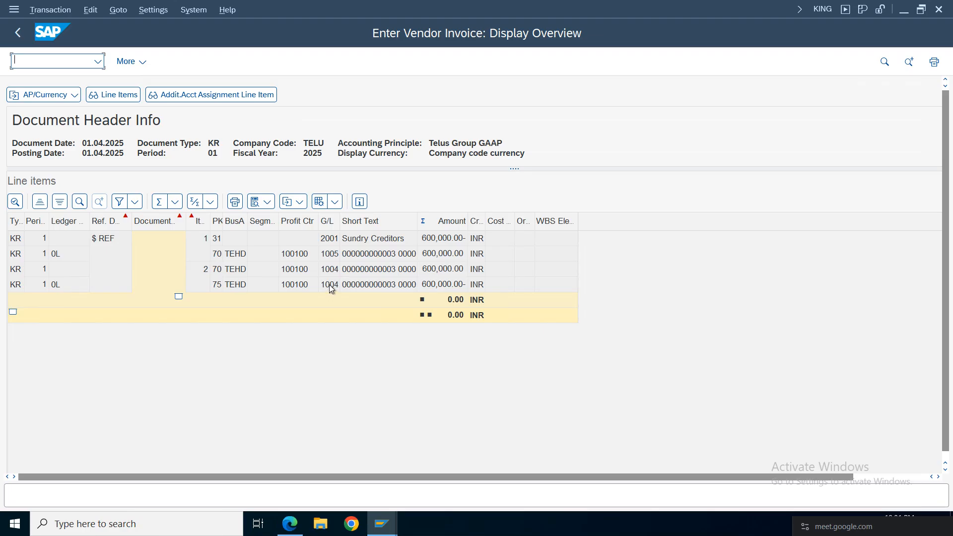
click(329, 285)
click(331, 271)
click(330, 285)
click(330, 271)
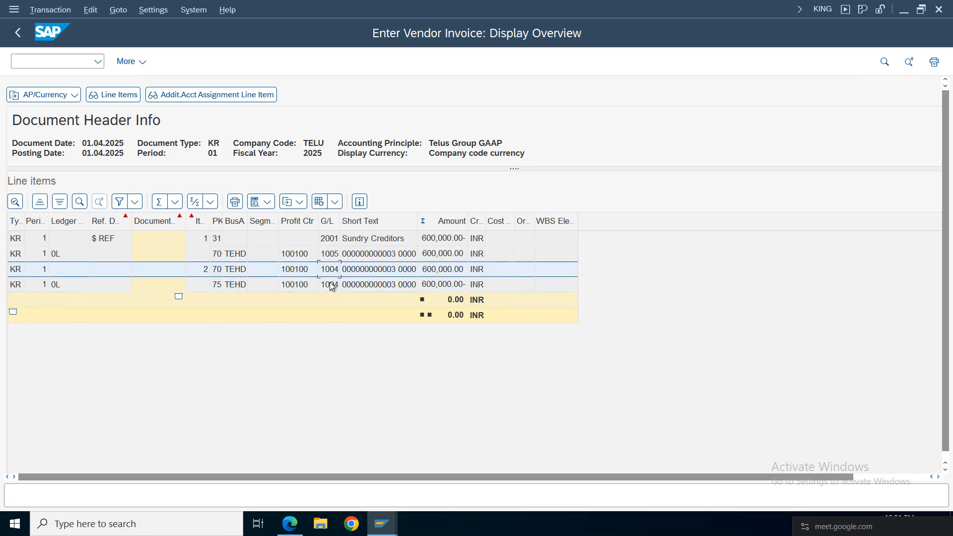
click(332, 285)
click(454, 272)
click(445, 285)
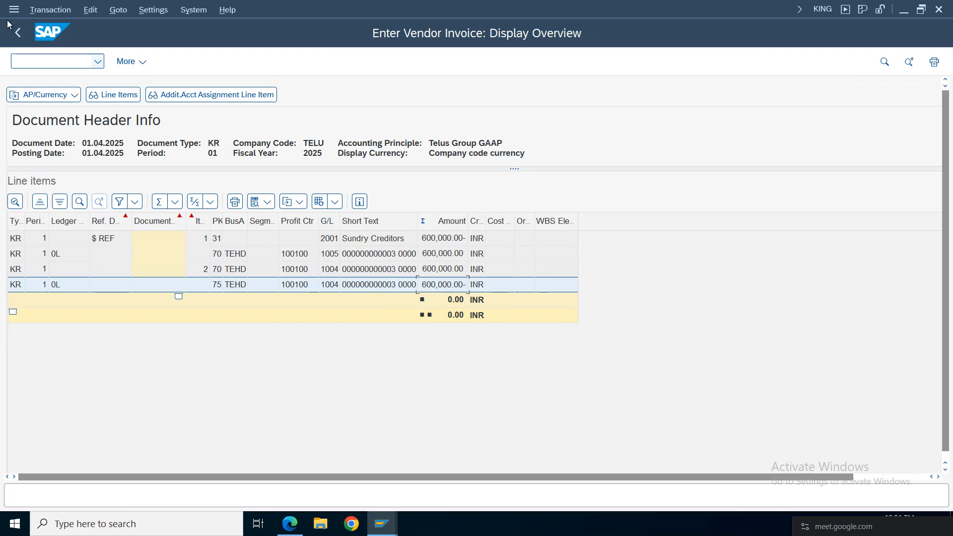
Return to the invoice overview and post the asset acquisition document
click(18, 32)
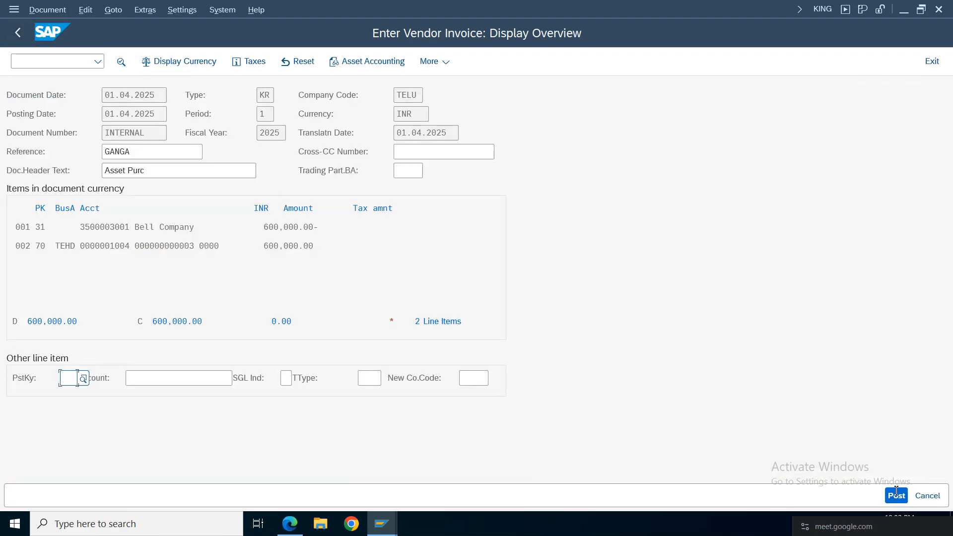
click(896, 496)
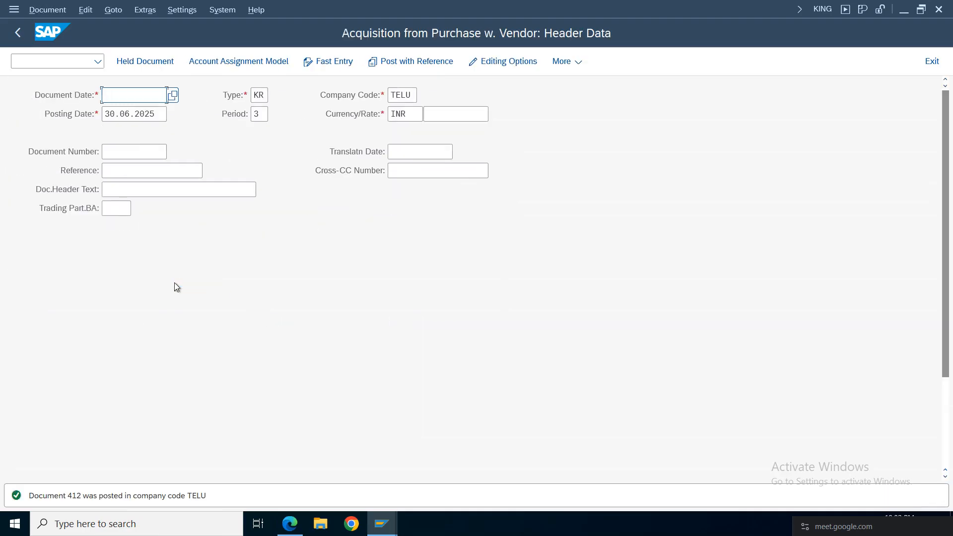
Display the posted acquisition document, check its general ledger view, and return to the data entry view
click(14, 9)
key(Escape)
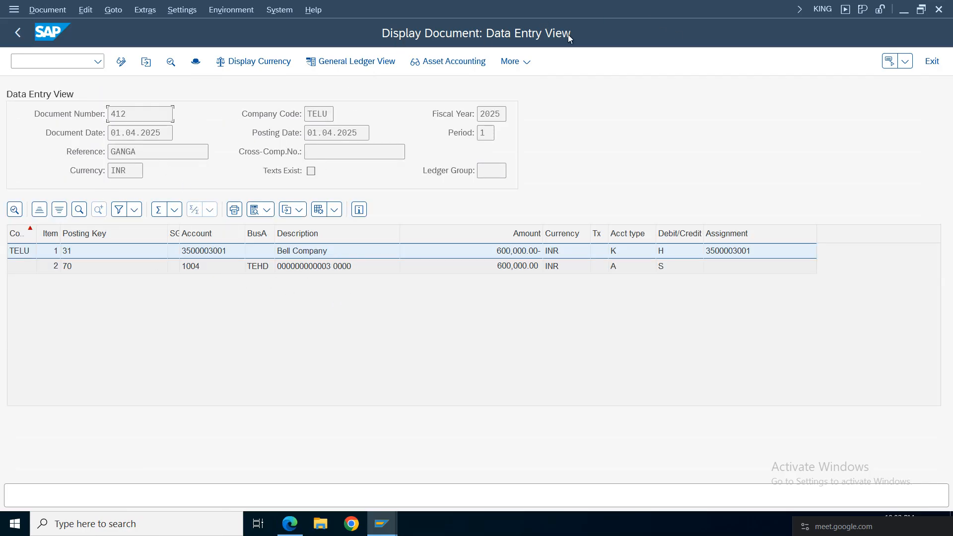
click(344, 62)
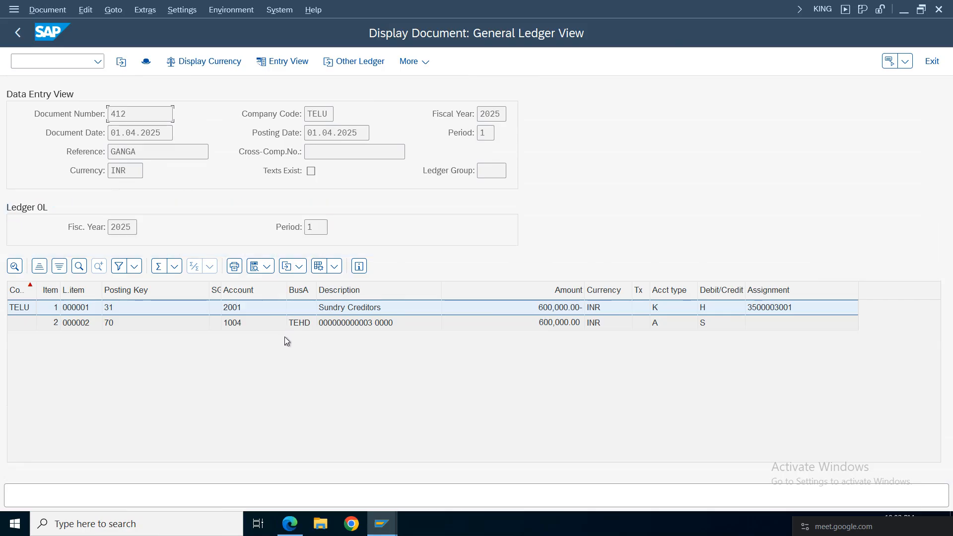
click(300, 61)
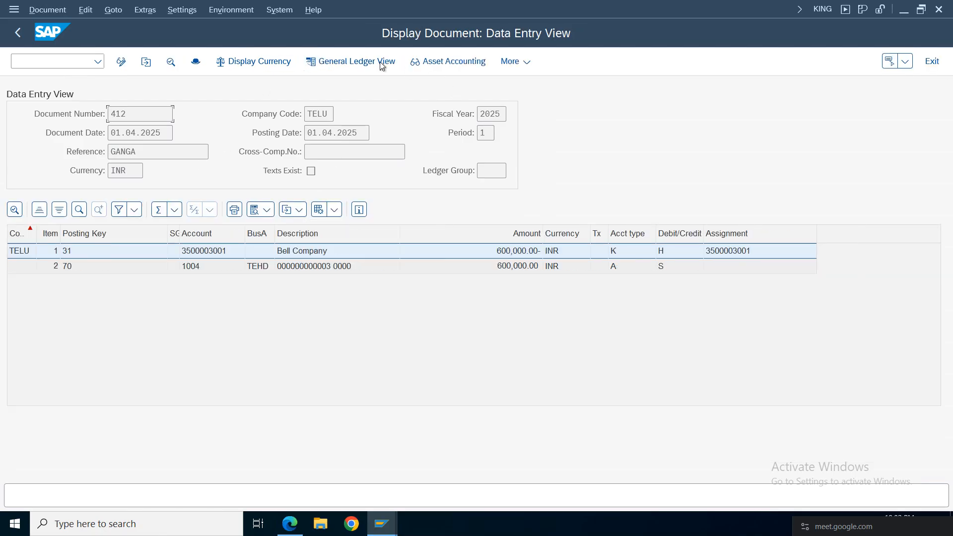
Display the posted document's Asset Accounting line items and compare the vendor, asset and technical clearing account 1004 postings of documents 412 and 413
click(446, 63)
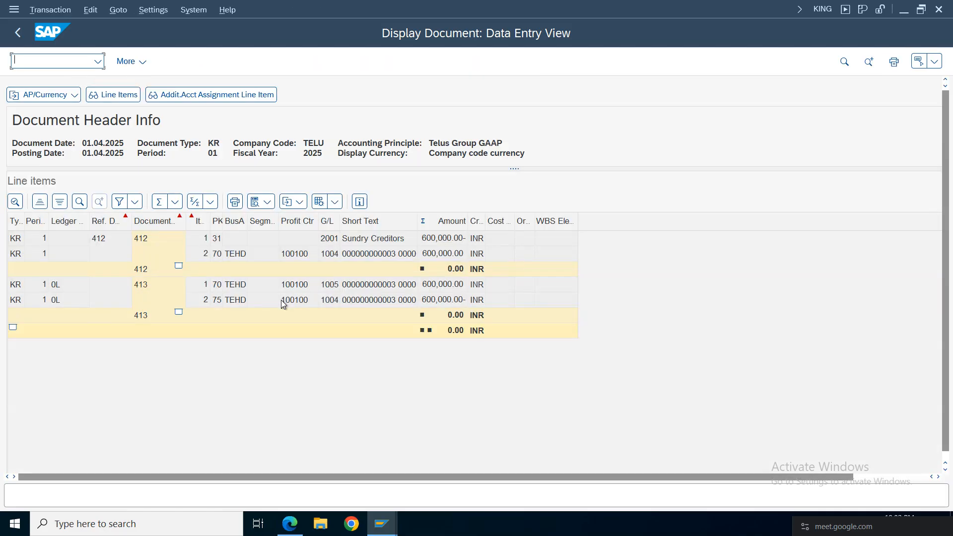
click(356, 256)
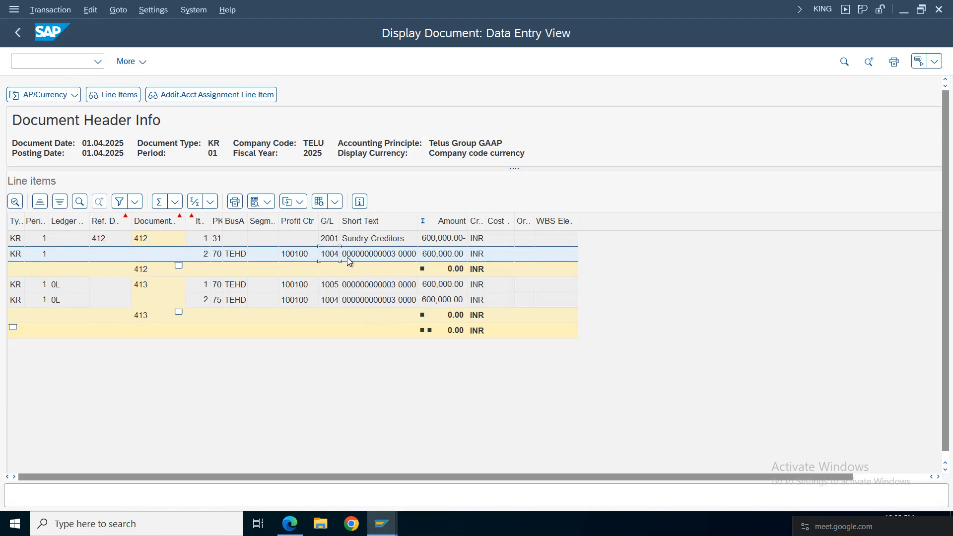
click(367, 304)
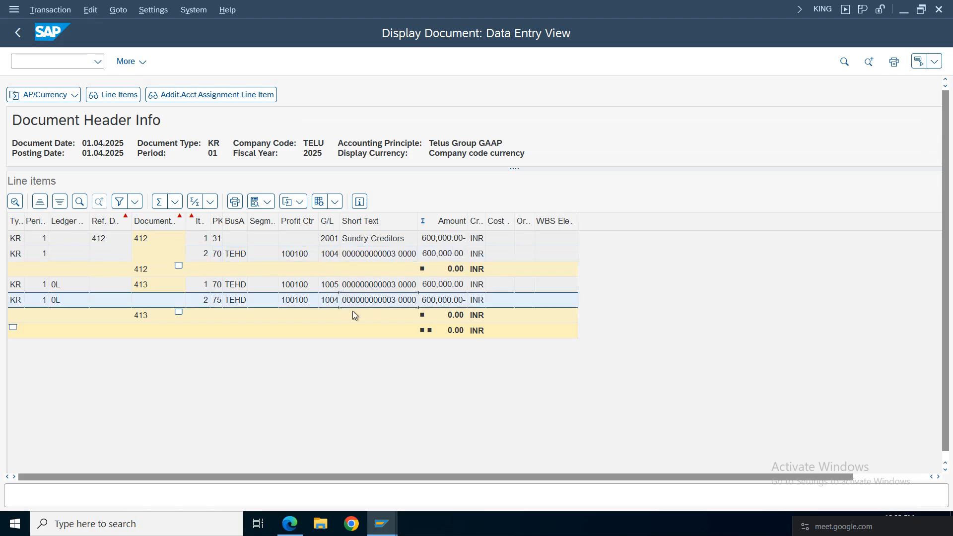
click(352, 239)
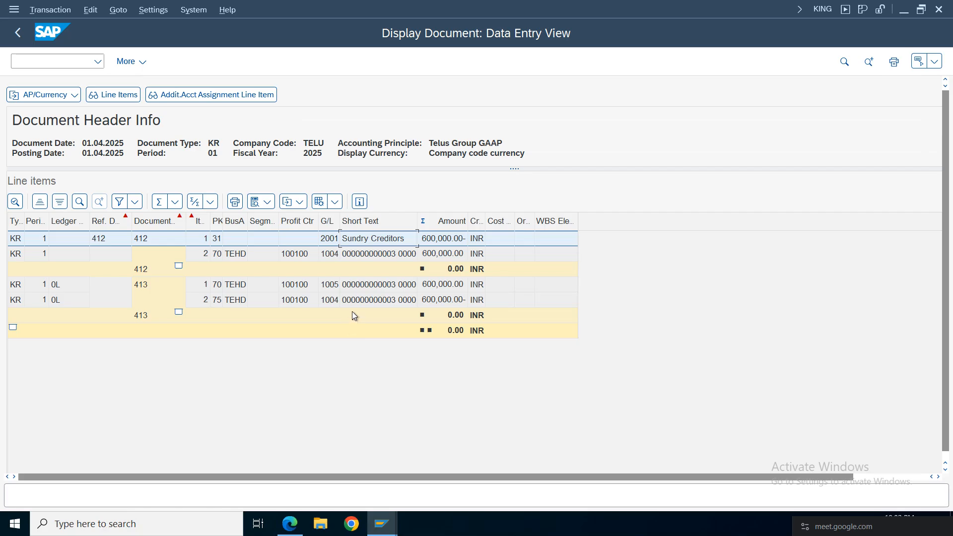
click(325, 301)
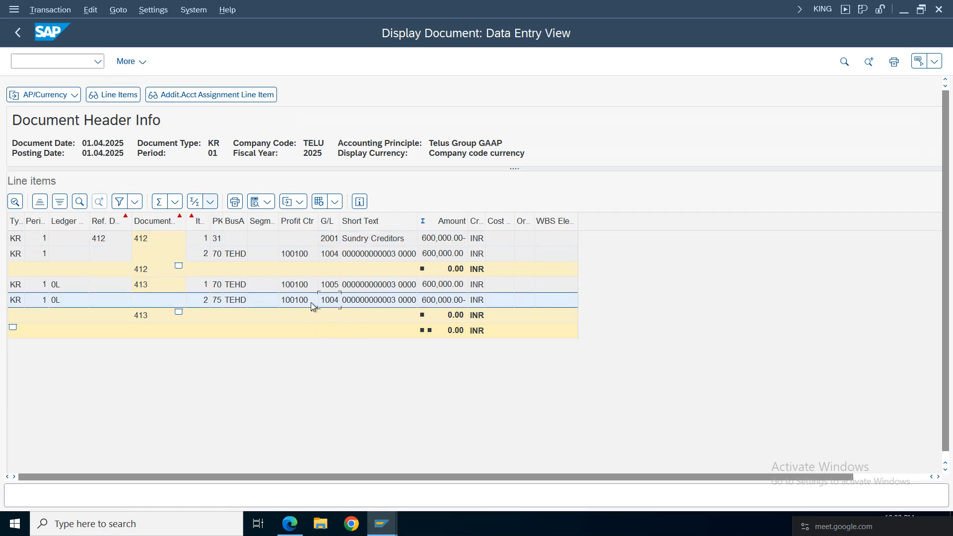
click(357, 254)
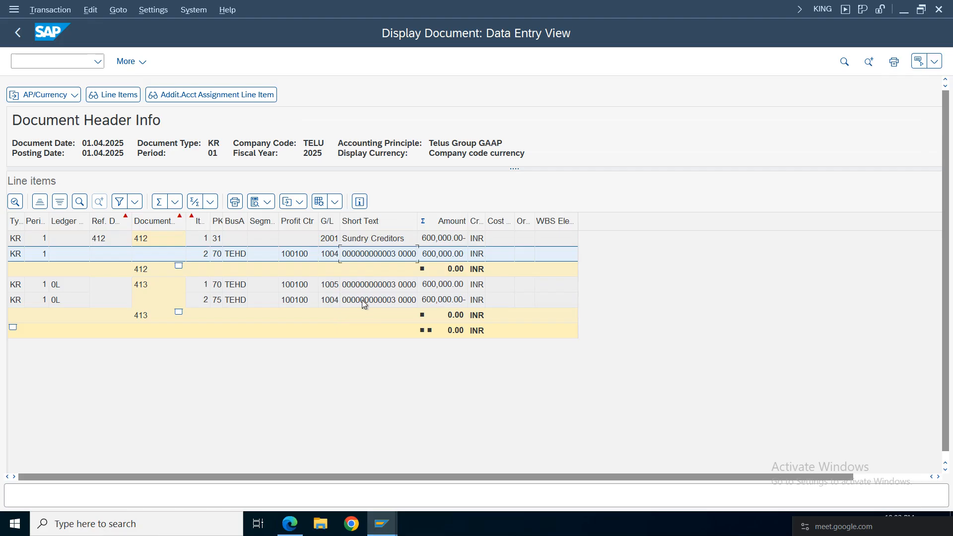
click(362, 300)
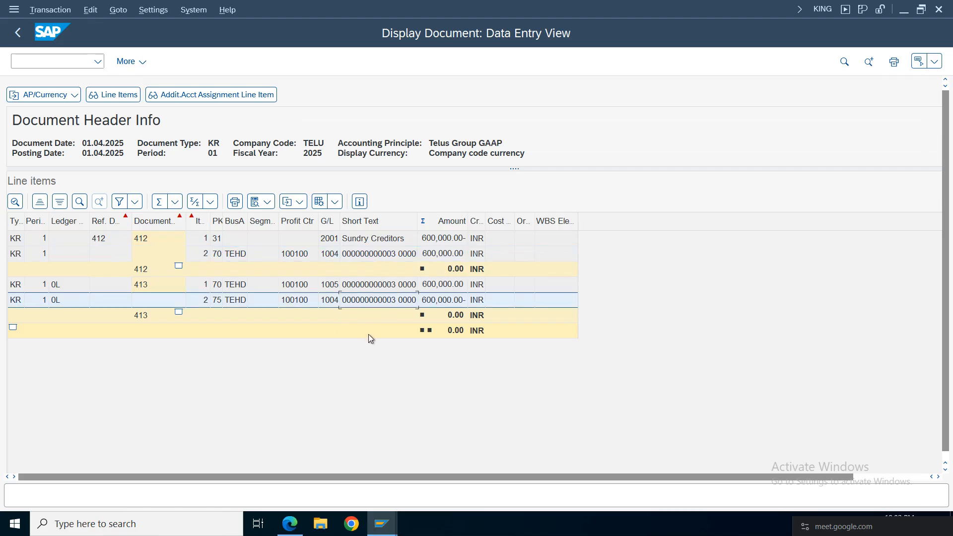
click(372, 284)
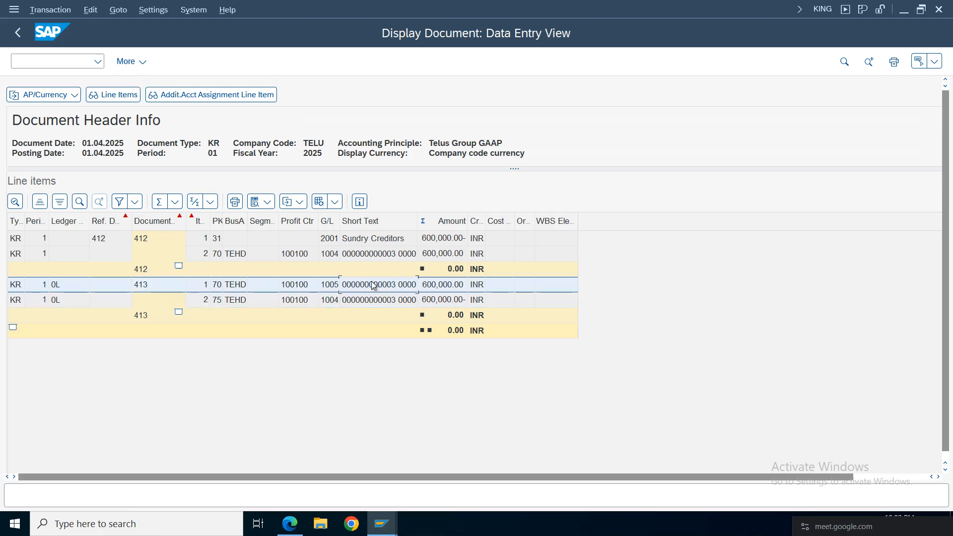
click(373, 242)
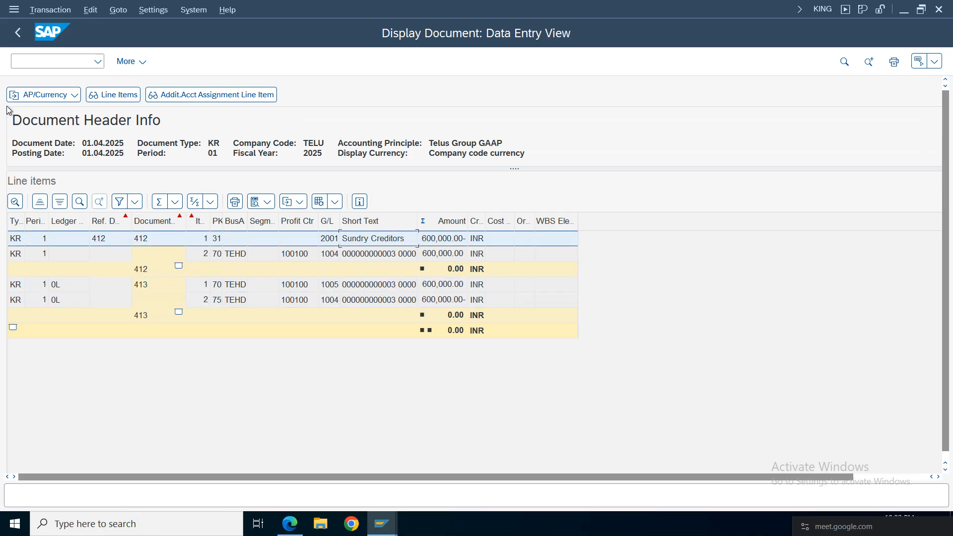
Leave the posted document and exit the vendor acquisition entry without saving, returning to the SAP Easy Access menu
click(18, 32)
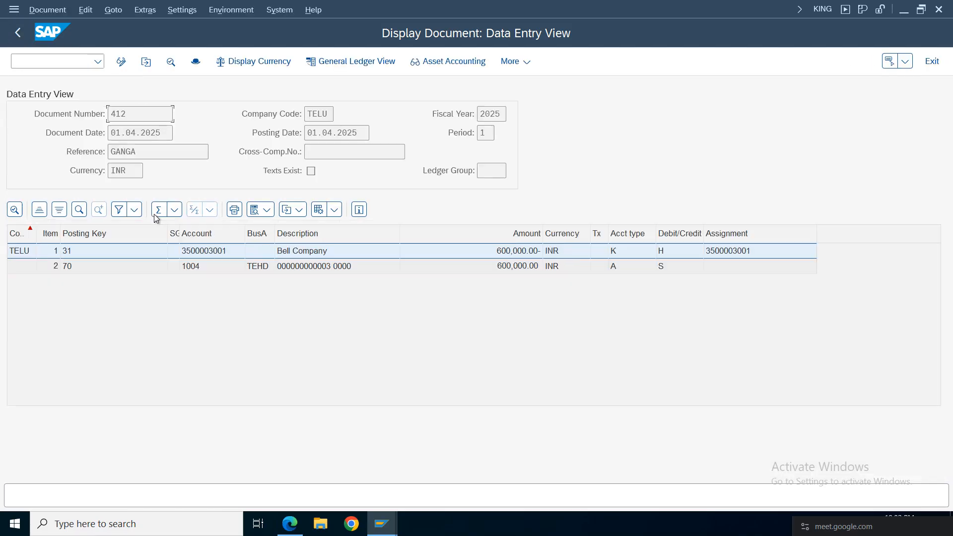
click(17, 33)
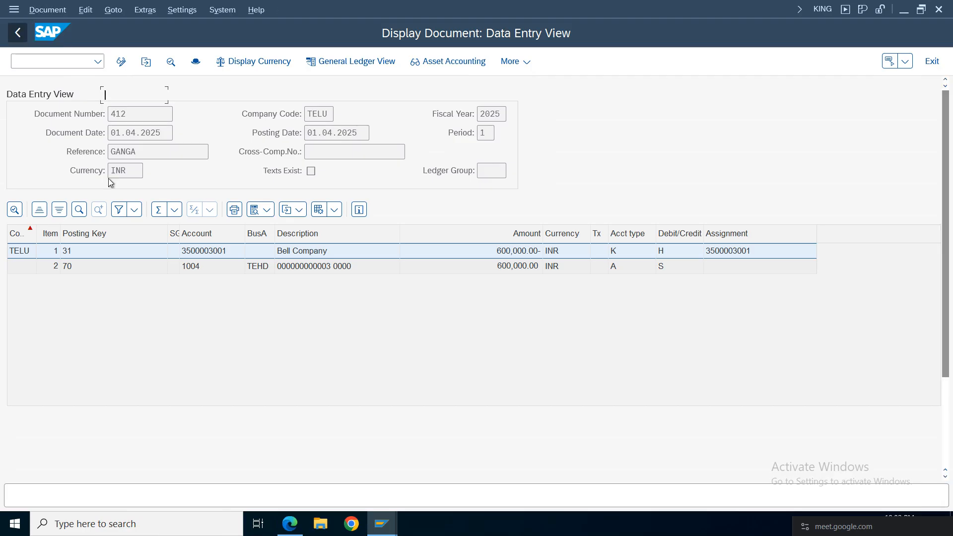
click(21, 41)
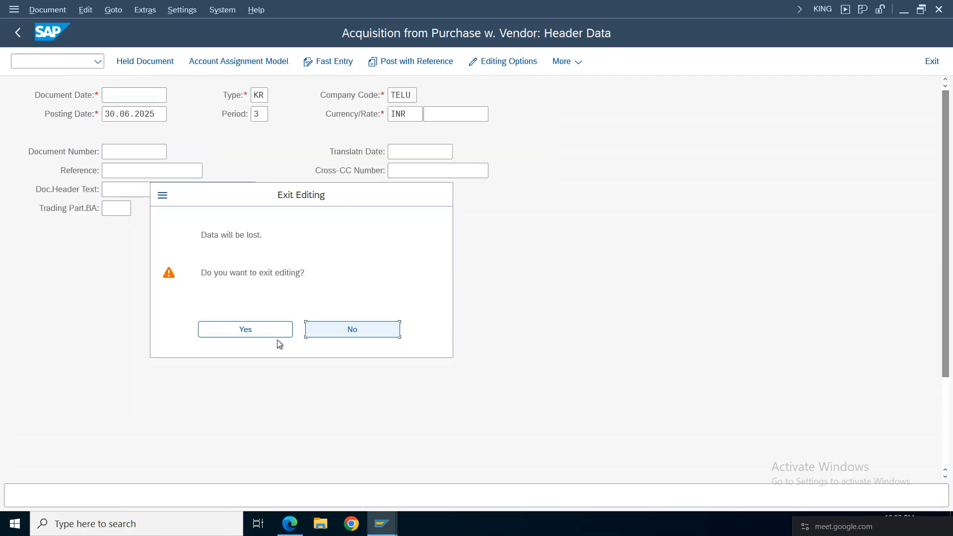
click(219, 329)
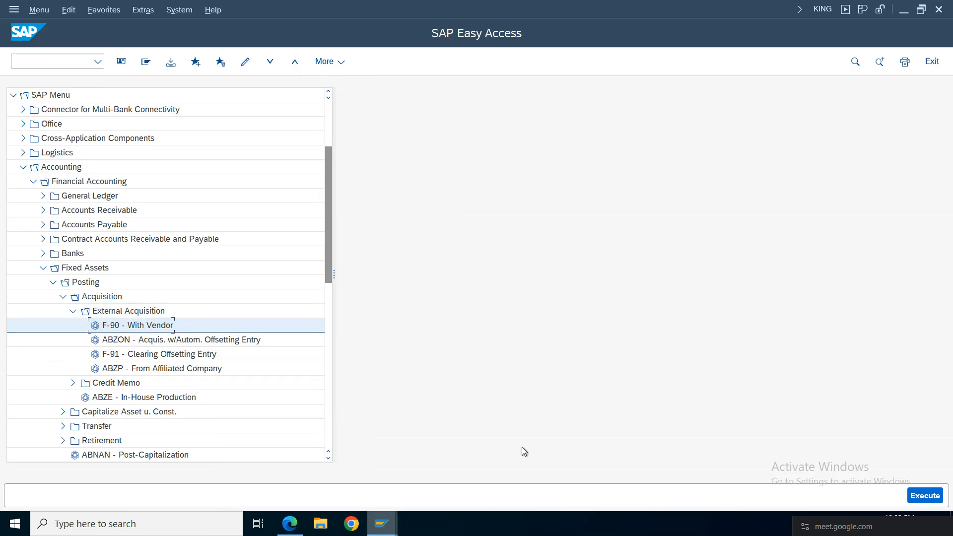
Close the Edit Intervals, General Table Display, SAP Easy Access and Document List sessions, keeping the Display Asset master data session in view
mouse_move(381, 524)
mouse_move(387, 472)
click(436, 430)
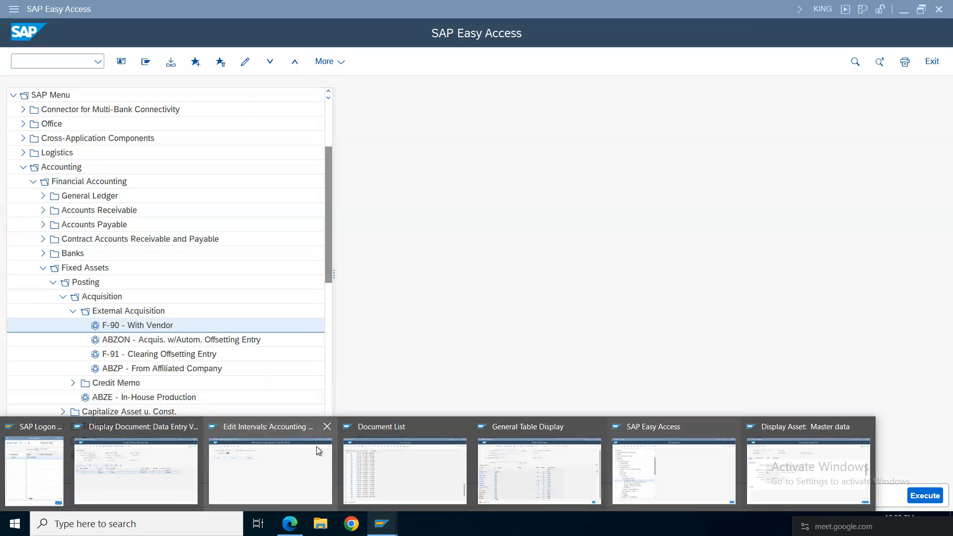
click(325, 428)
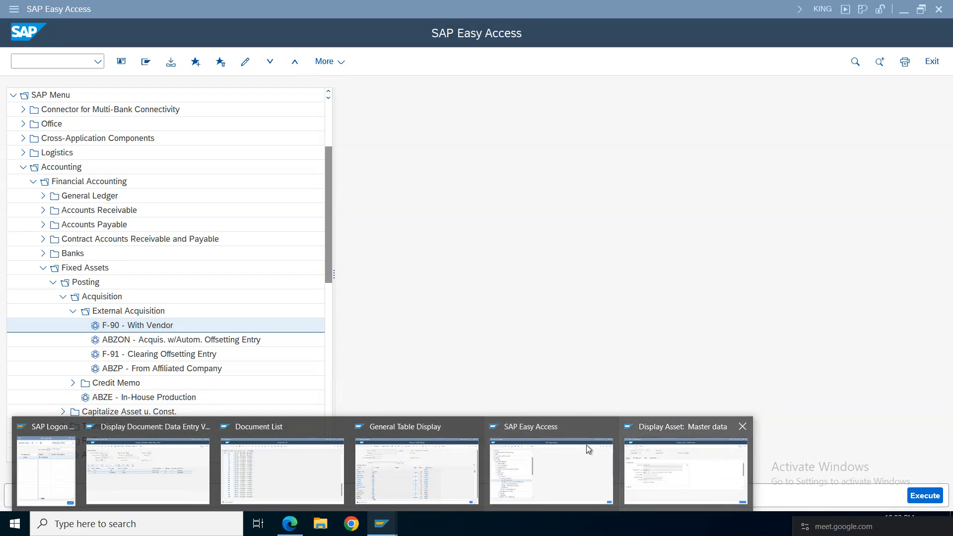
click(609, 427)
click(539, 427)
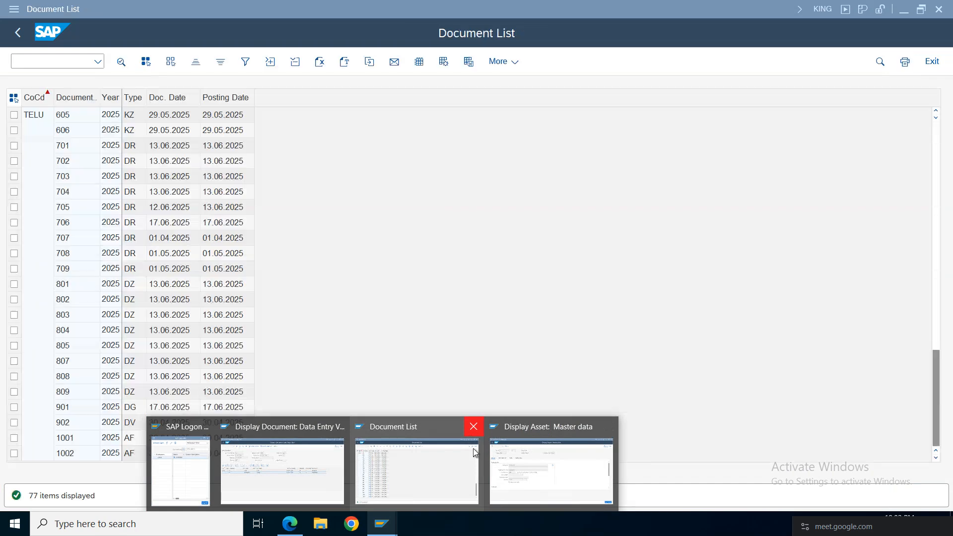
click(473, 426)
click(464, 466)
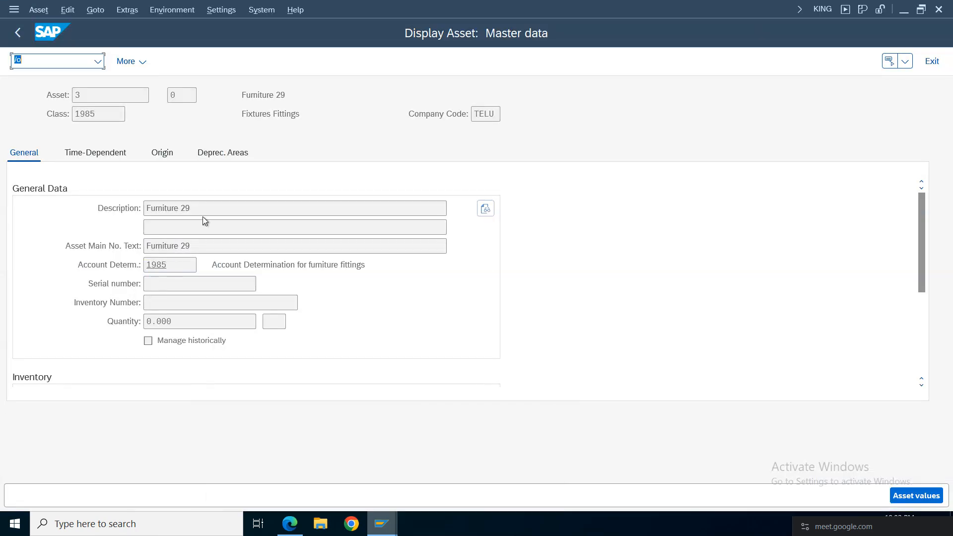
Open the asset values of Furniture 29 and review the planned APC transactions, acquisition value and ordinary depreciation, widening the value name column
click(910, 496)
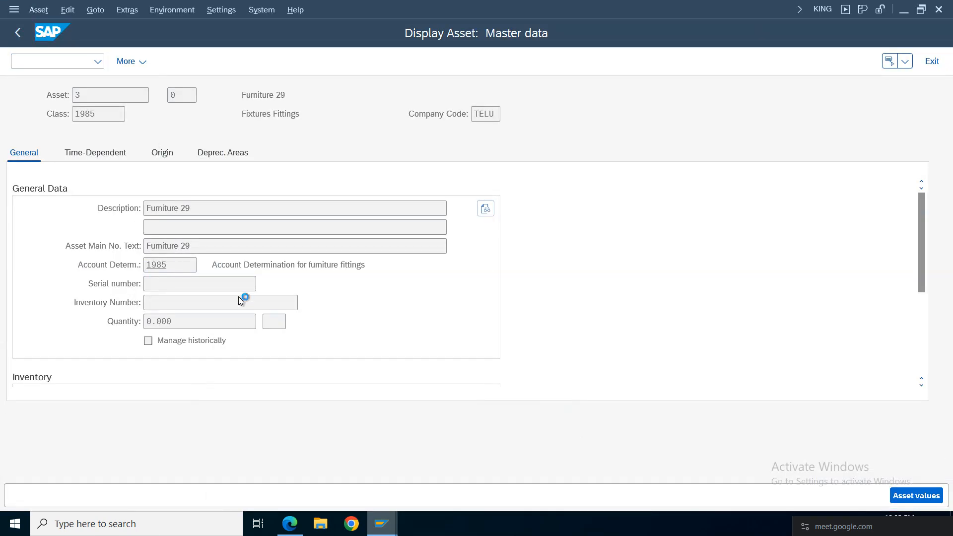
click(904, 497)
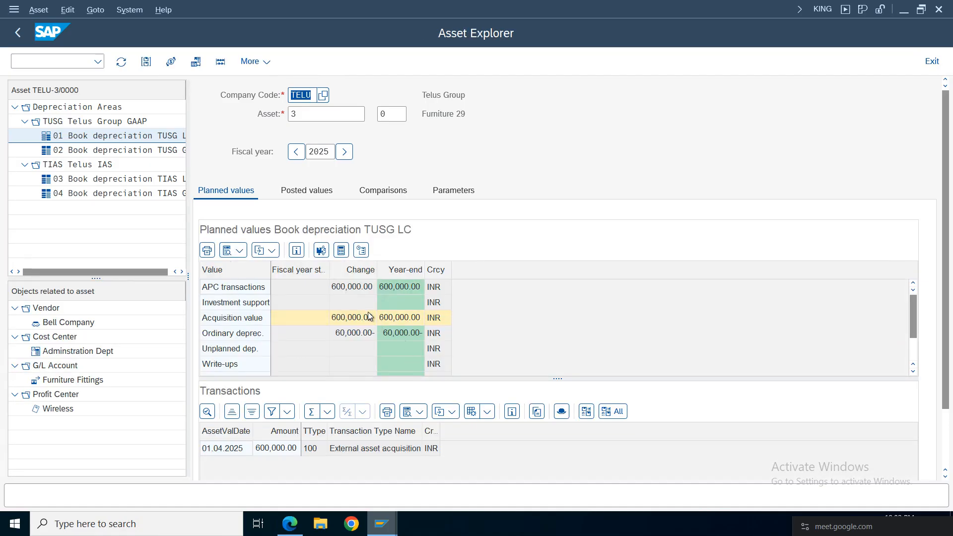
click(346, 294)
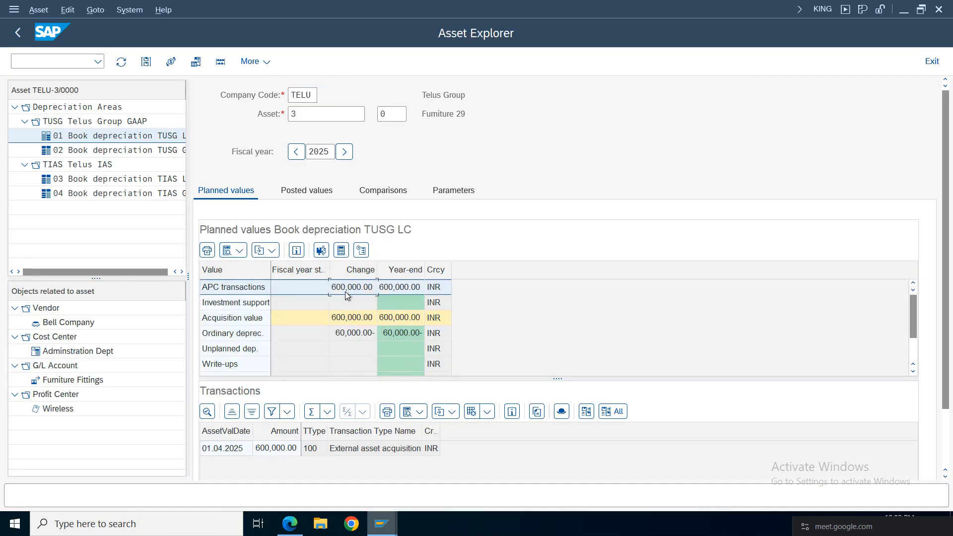
click(348, 336)
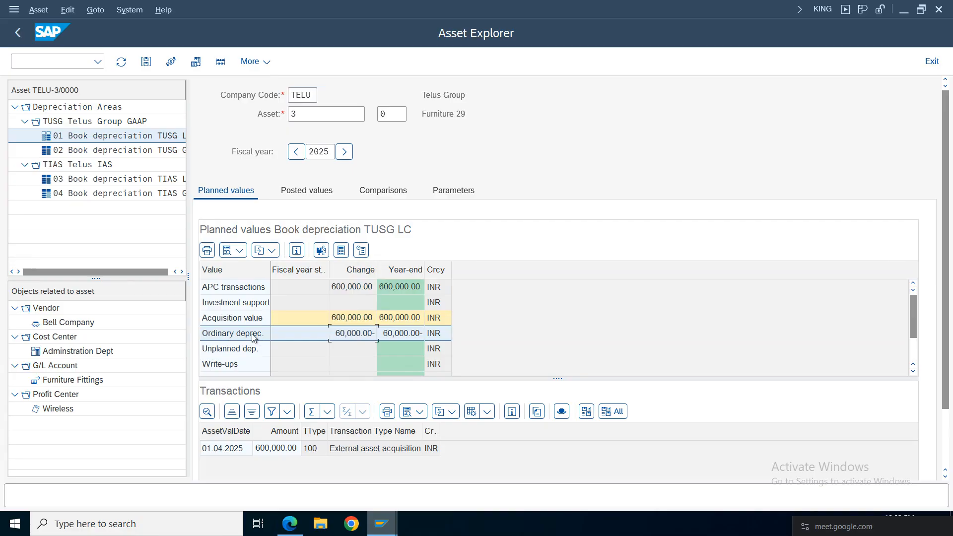
drag(285, 268, 286, 268)
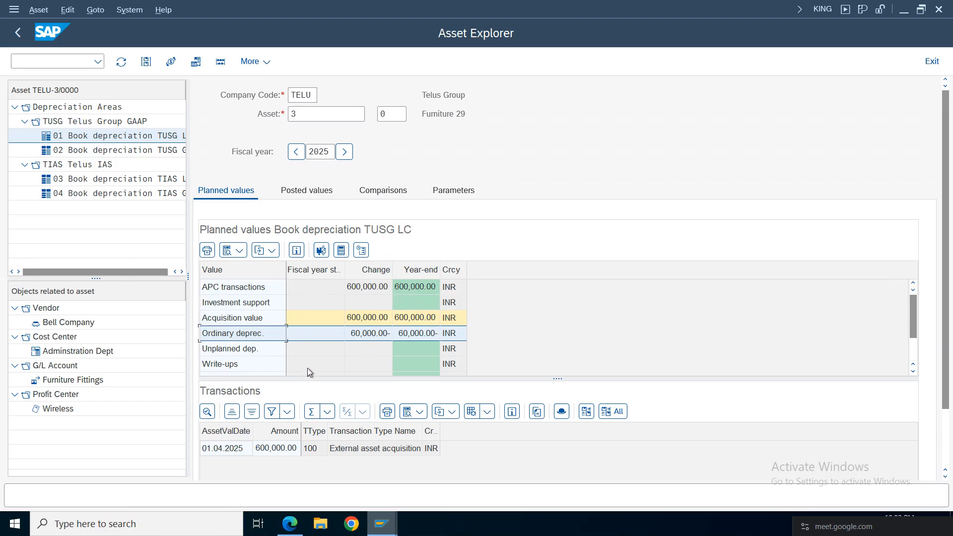
click(374, 320)
click(363, 335)
Display the 2025 to 2035 value comparison for depreciation area 01 and examine yearly acquisition values, ordinary depreciation and net book values
click(392, 190)
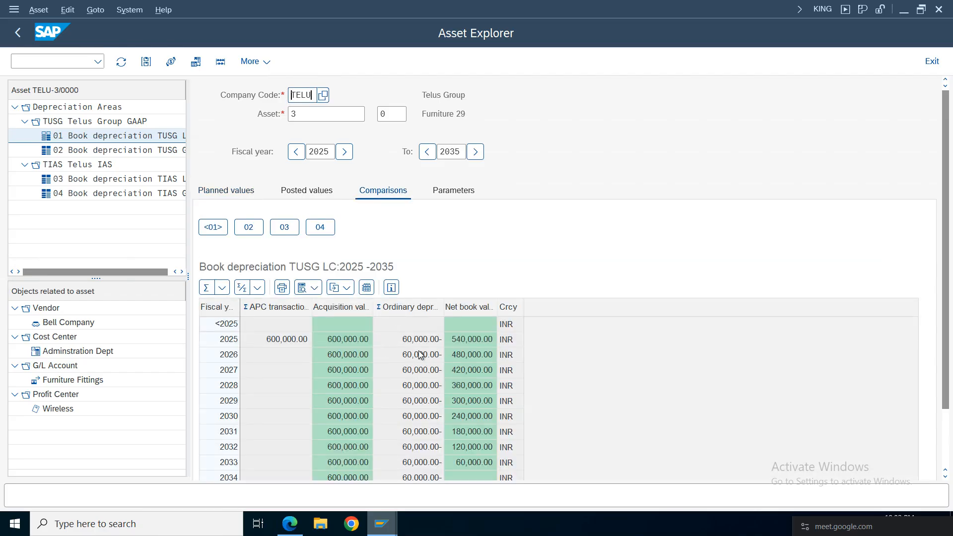
click(413, 342)
click(467, 341)
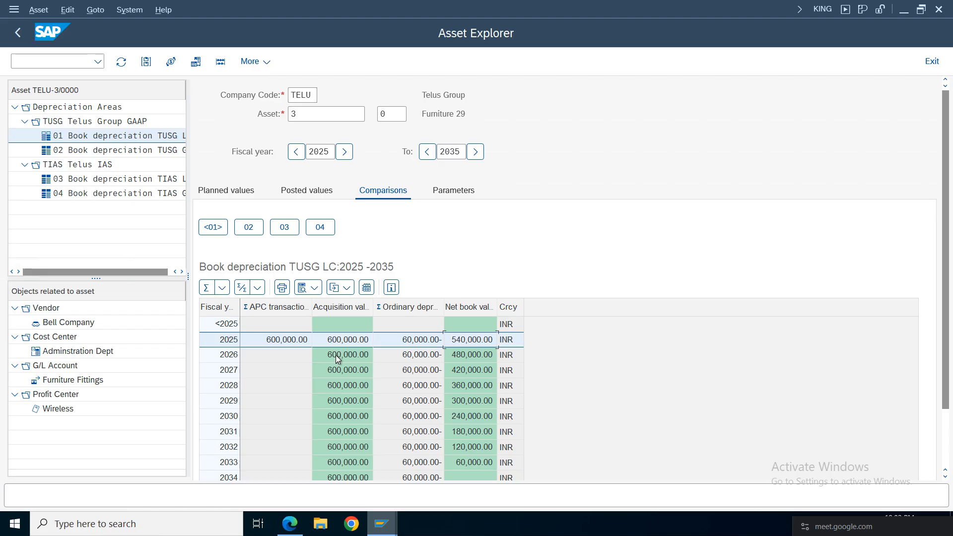
click(415, 356)
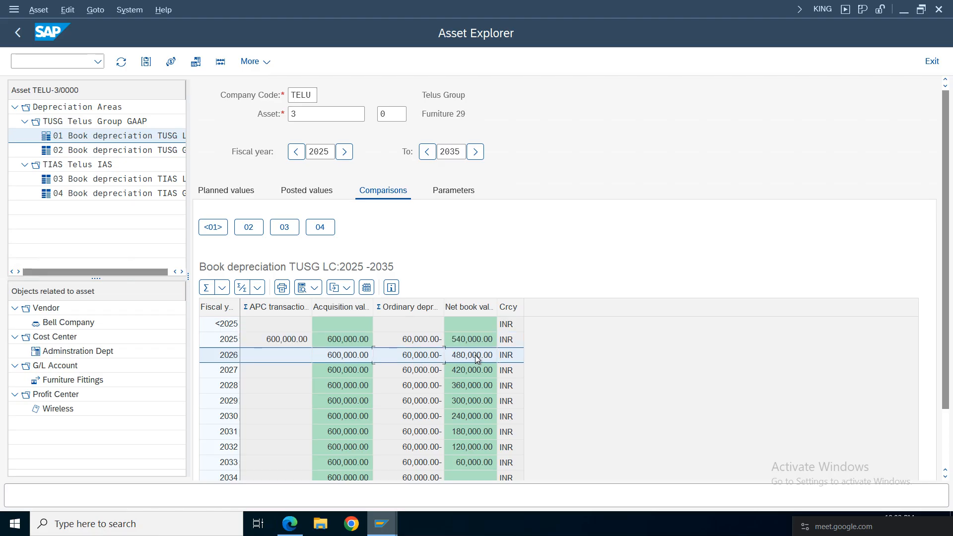
key(Down)
key(Down)
key(Down)
key(Down)
click(332, 355)
click(343, 403)
click(345, 447)
click(345, 371)
click(341, 430)
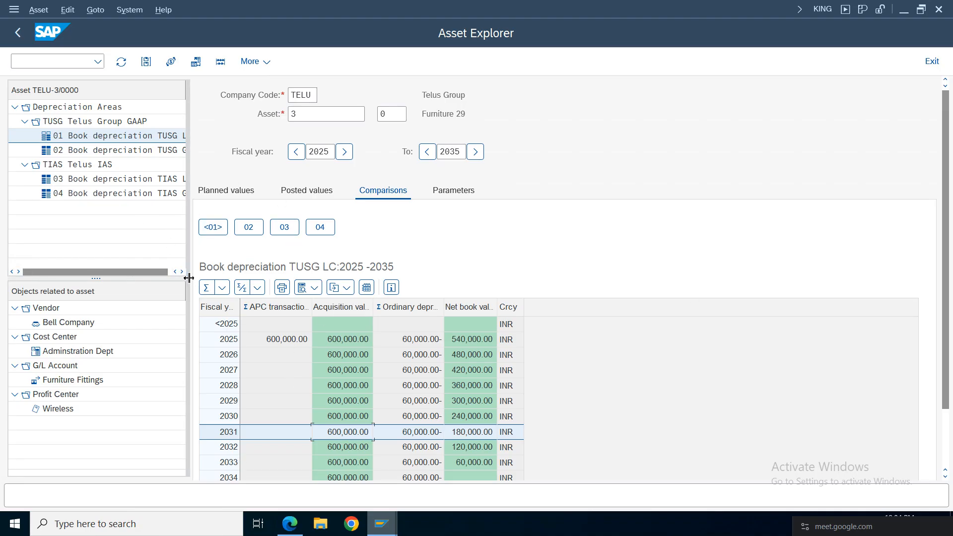
Widen the depreciation area tree, compare the yearly values of areas 03, 02 and 01, and return to the asset master data
drag(188, 276, 222, 276)
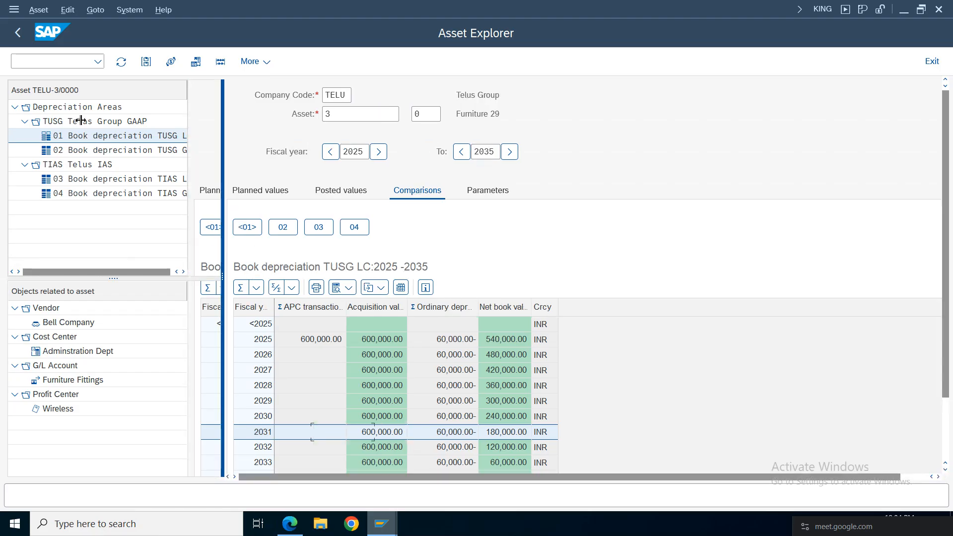
click(166, 194)
click(161, 141)
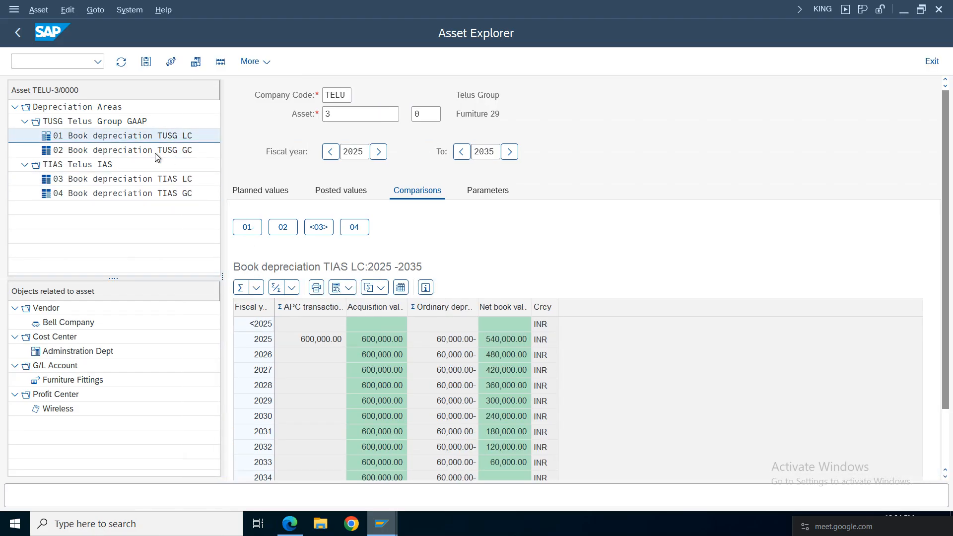
click(155, 153)
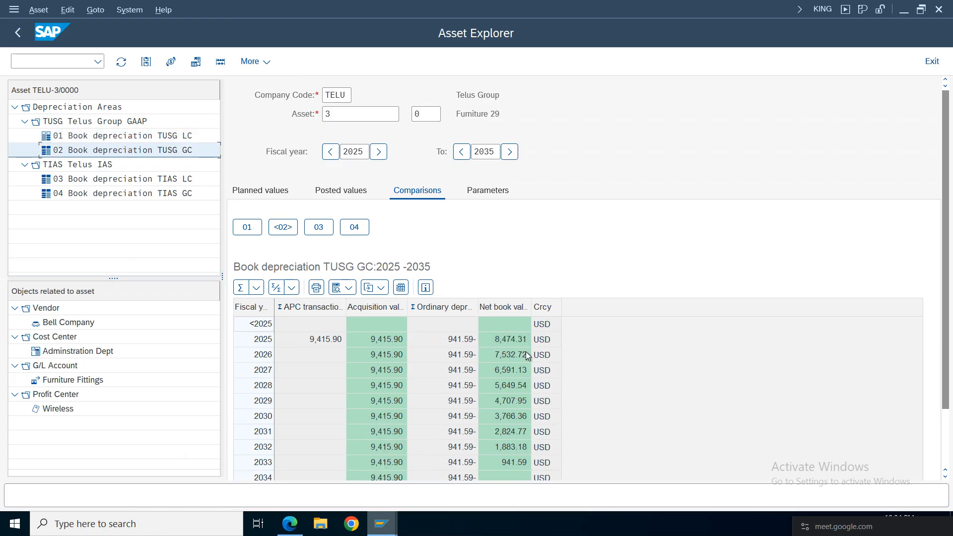
click(149, 136)
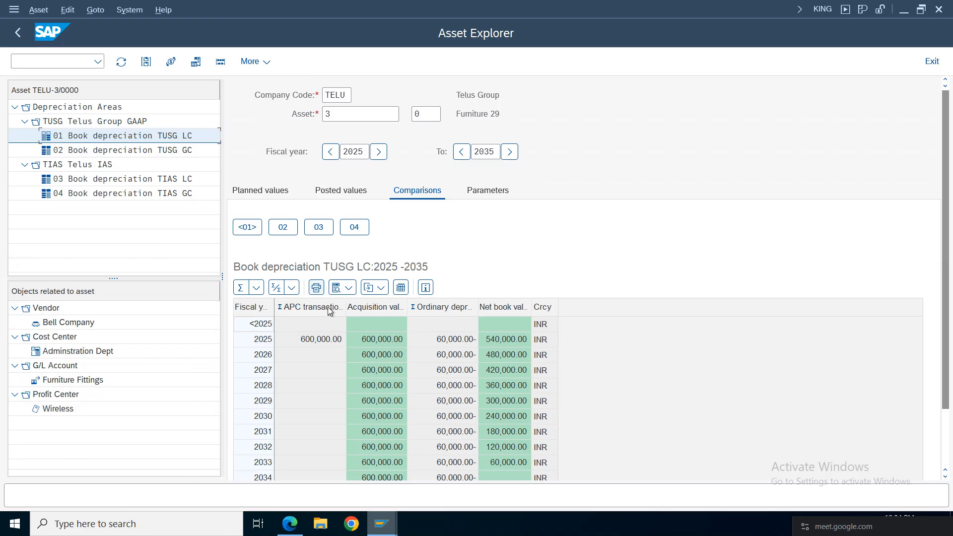
click(17, 36)
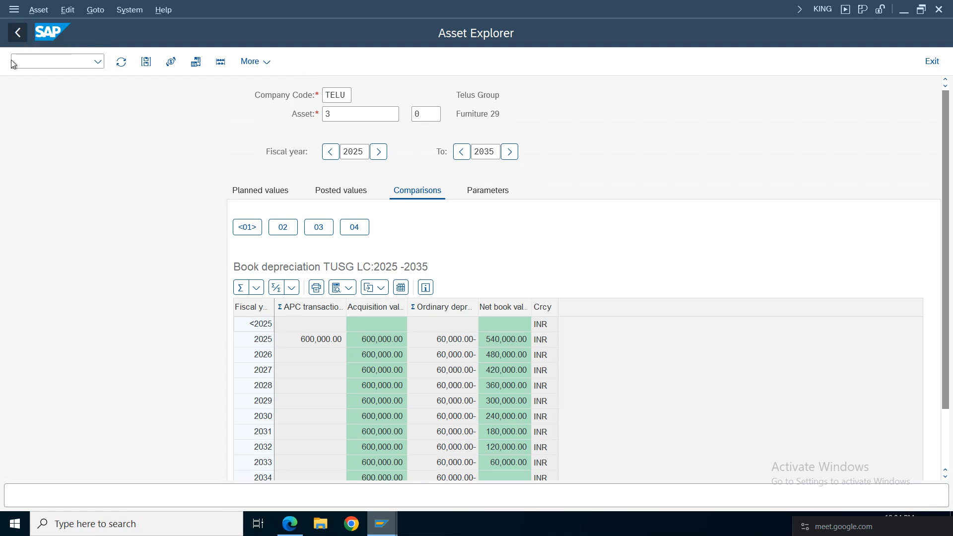
Switch to the Display Document session, leave its document and the incoming payments entry without saving, and return to the SAP Easy Access menu
mouse_move(382, 523)
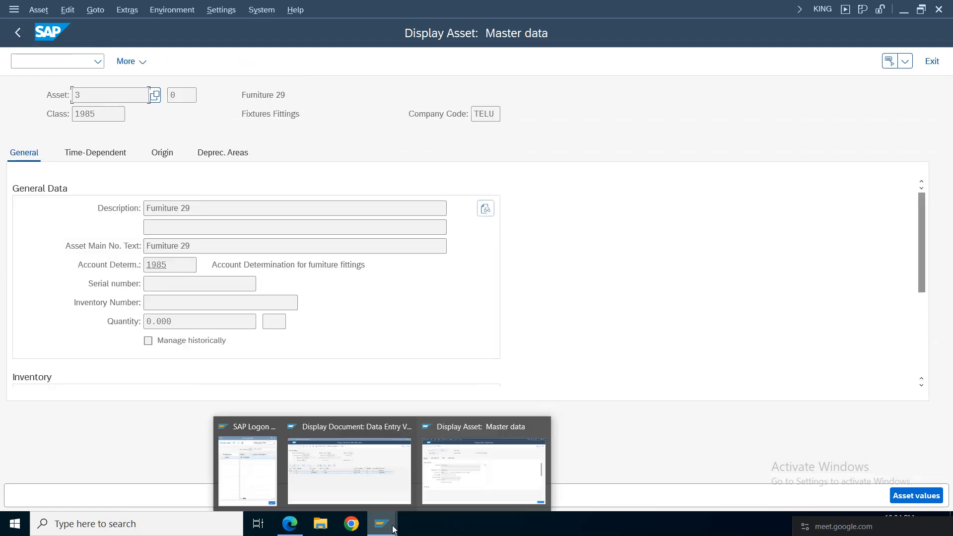
click(353, 457)
click(29, 60)
text(/nf-28)
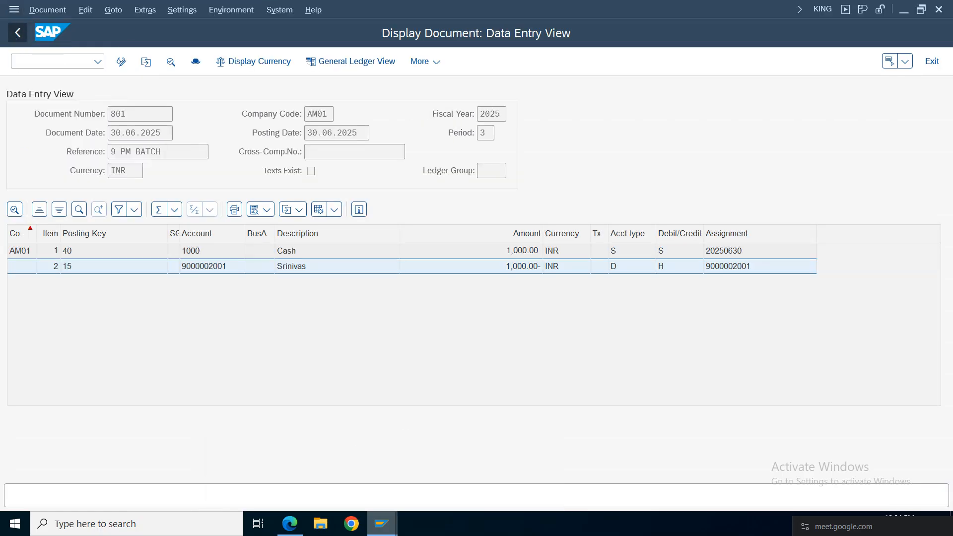
key(Return)
click(21, 33)
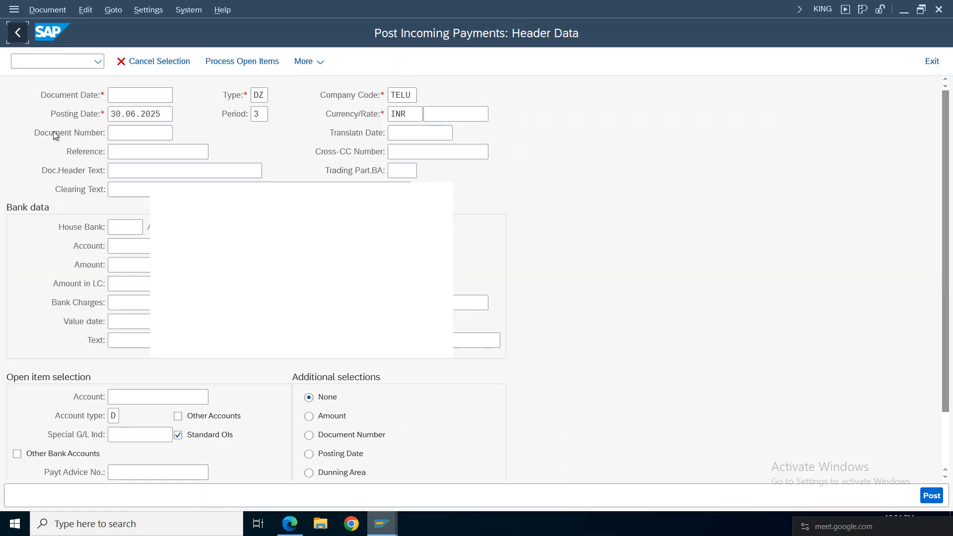
click(246, 330)
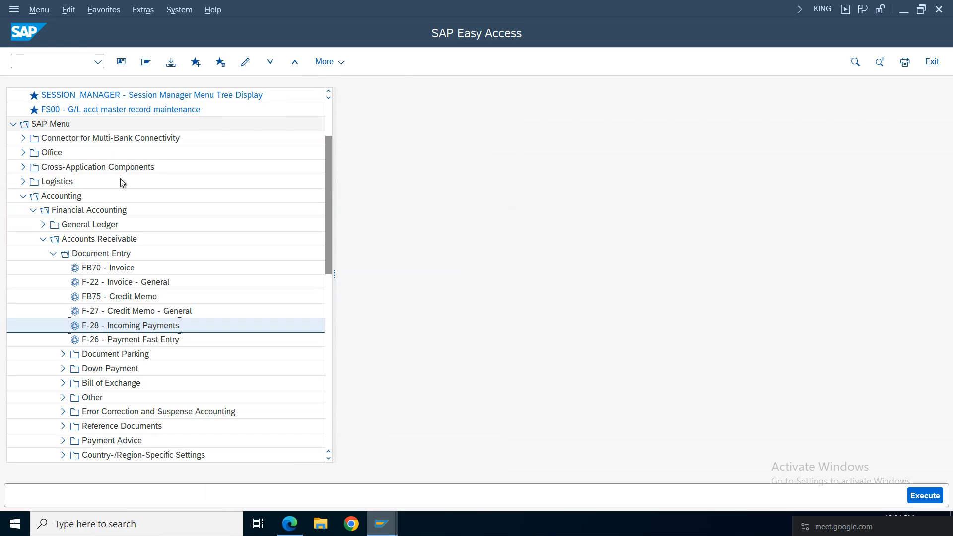
Start the AFAB depreciation posting run found in the Fixed Assets periodic processing area of the SAP menu
click(53, 254)
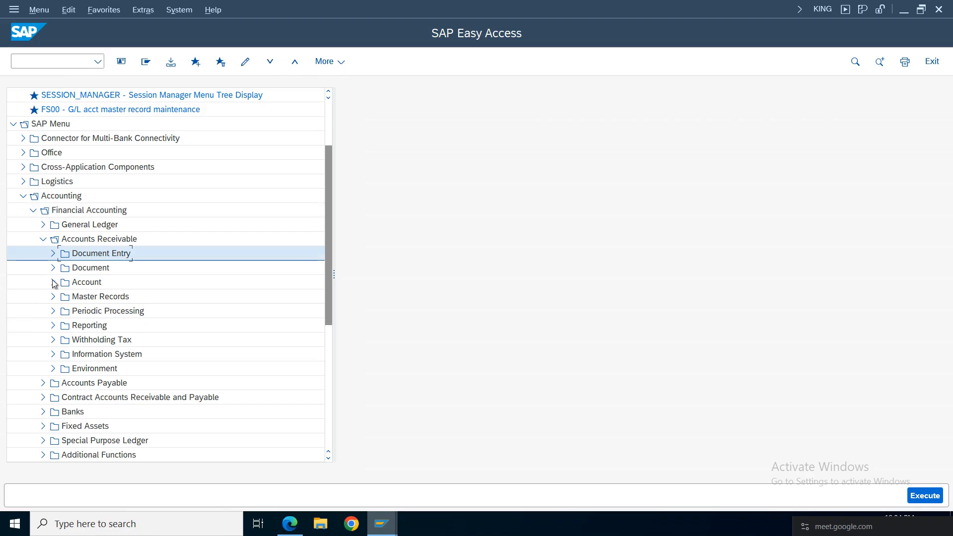
click(43, 239)
click(43, 297)
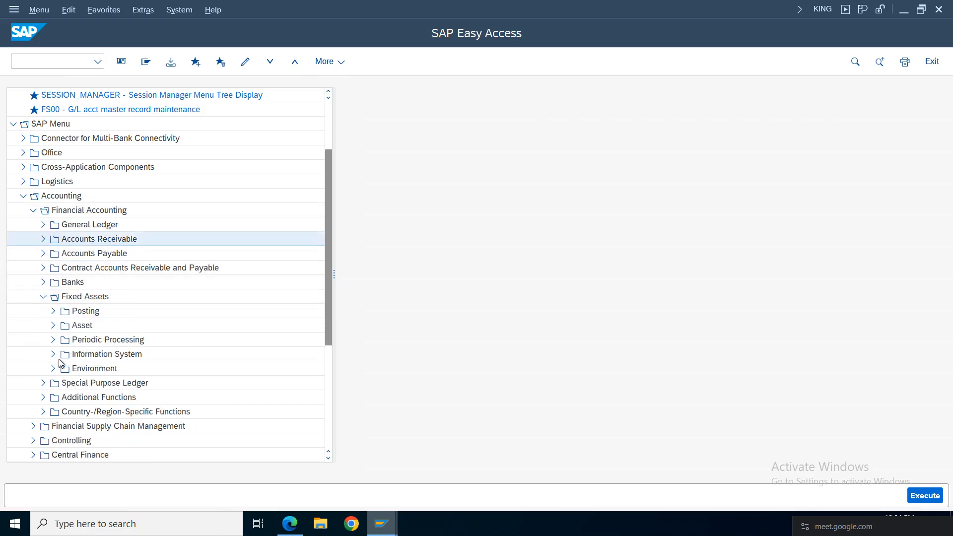
click(53, 311)
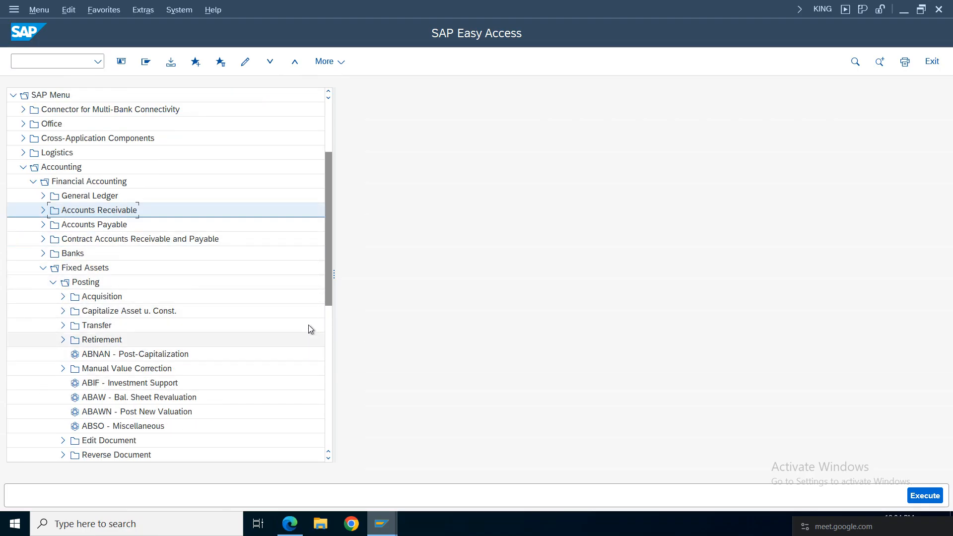
drag(328, 280, 328, 333)
click(55, 356)
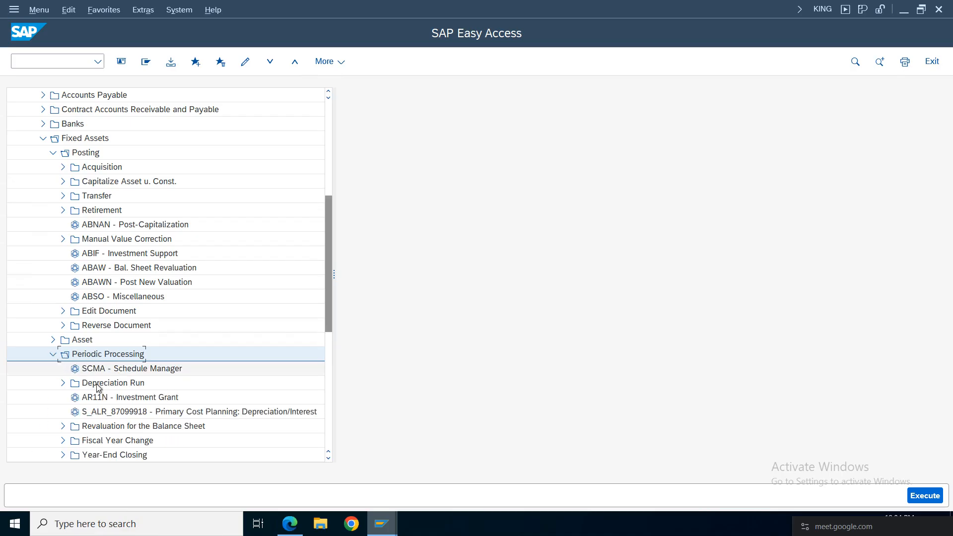
click(62, 383)
double_click(94, 402)
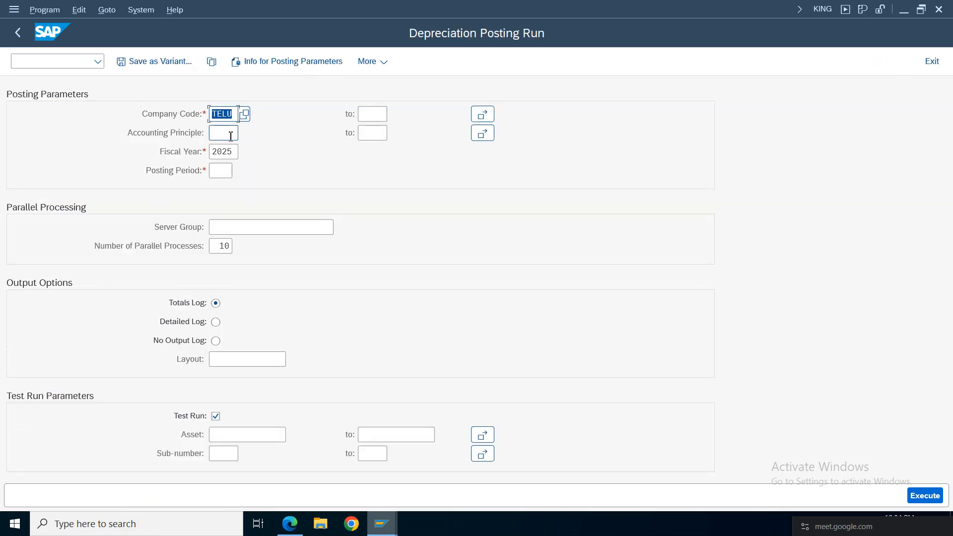
Execute a depreciation test run for asset 3 in company code TELU, fiscal year 2025, posting period 01
click(227, 152)
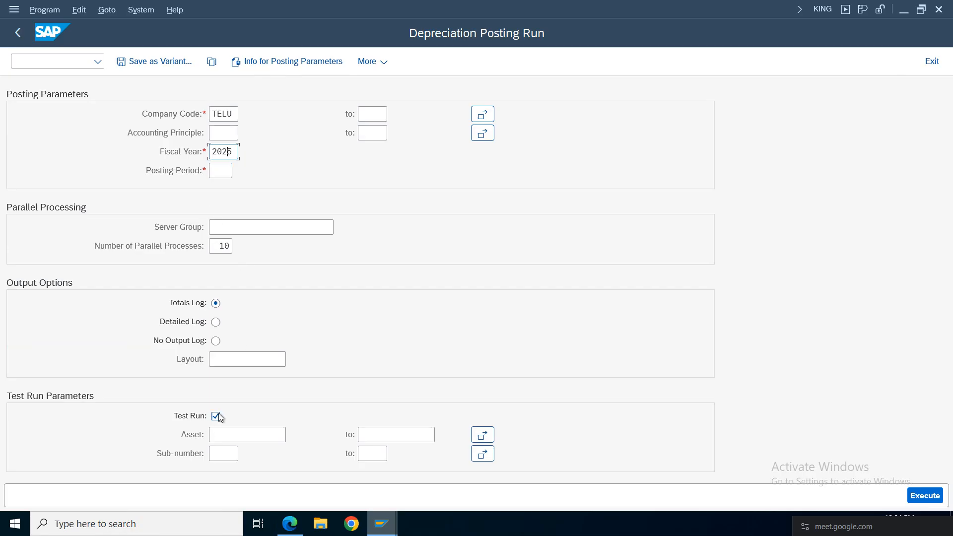
click(245, 436)
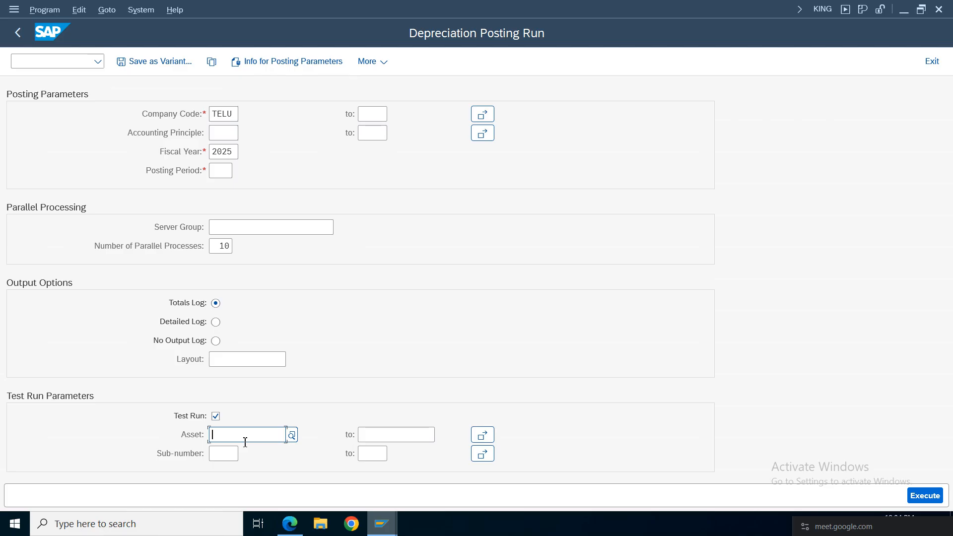
text(3)
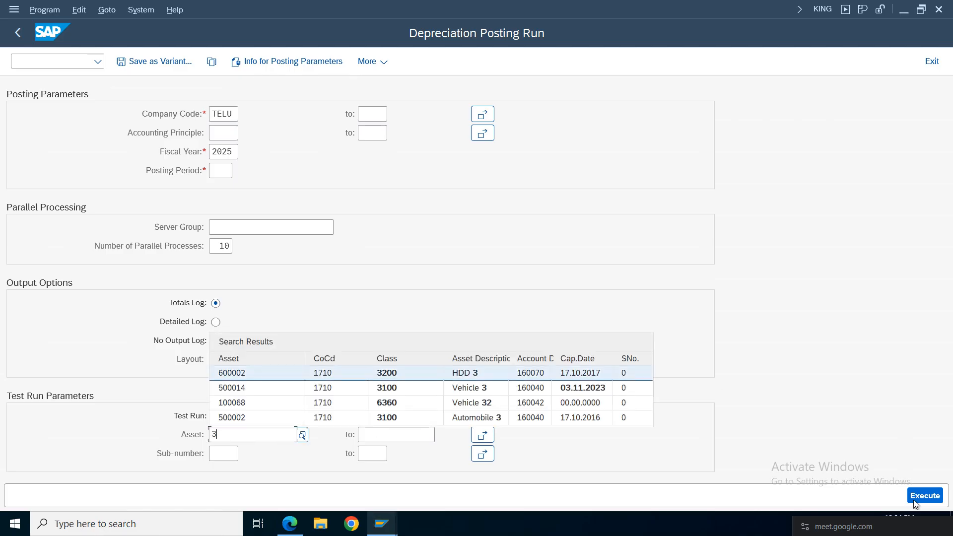
key(F8)
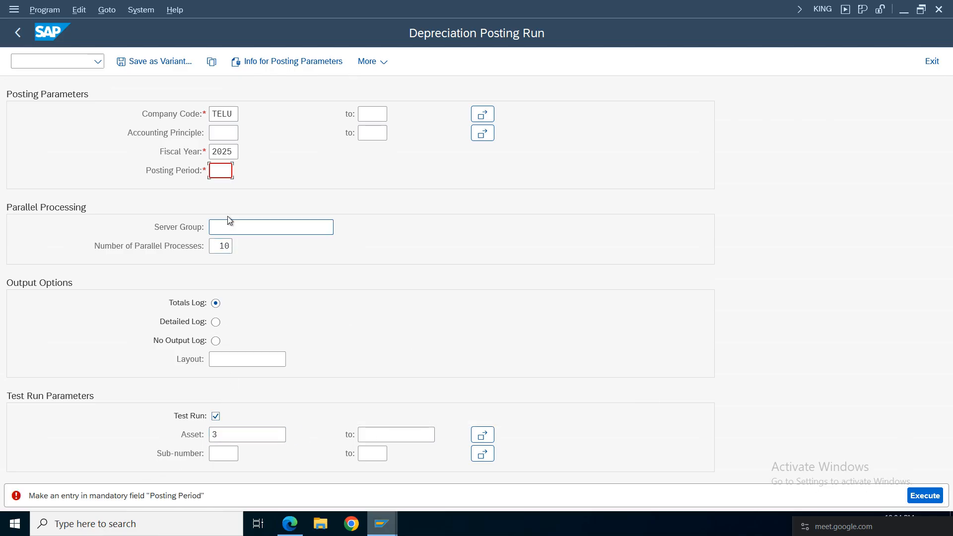
text(01)
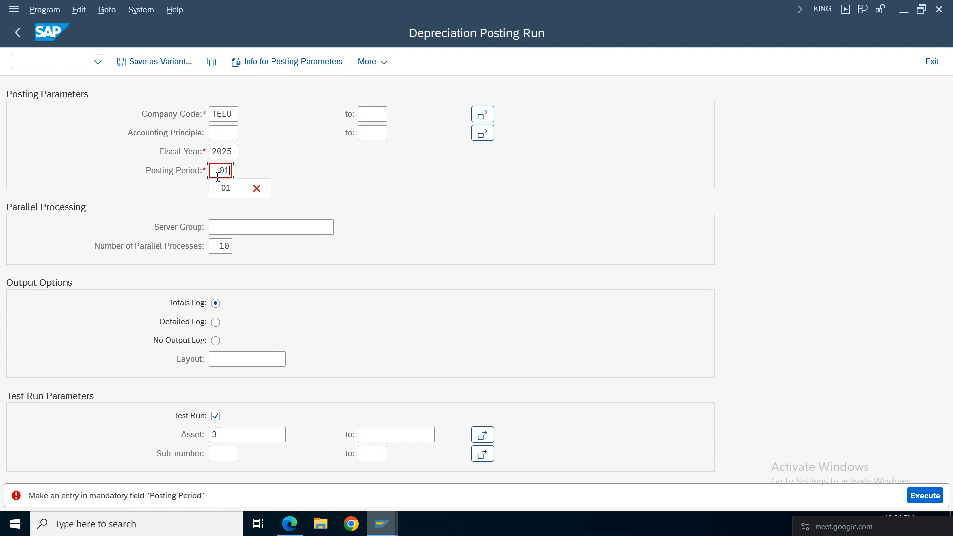
click(508, 168)
click(232, 436)
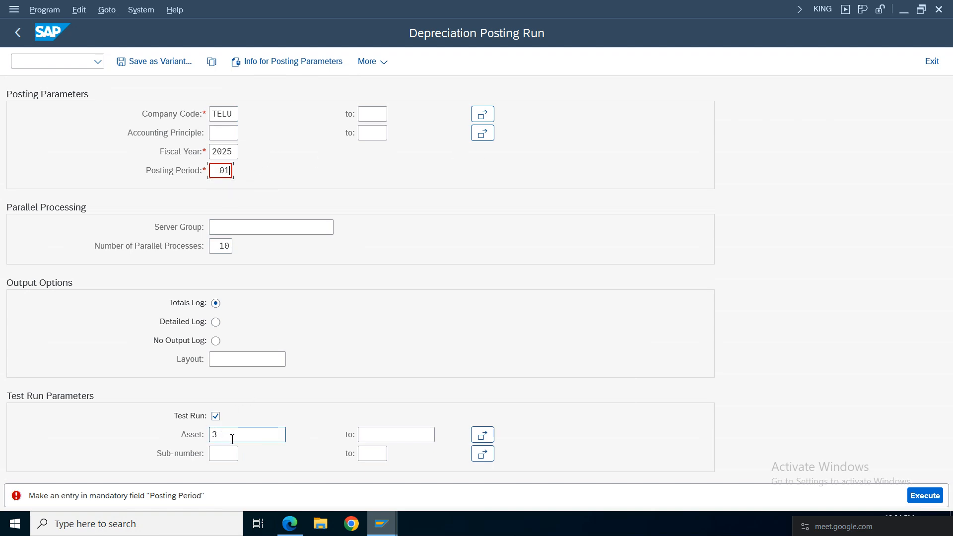
click(925, 496)
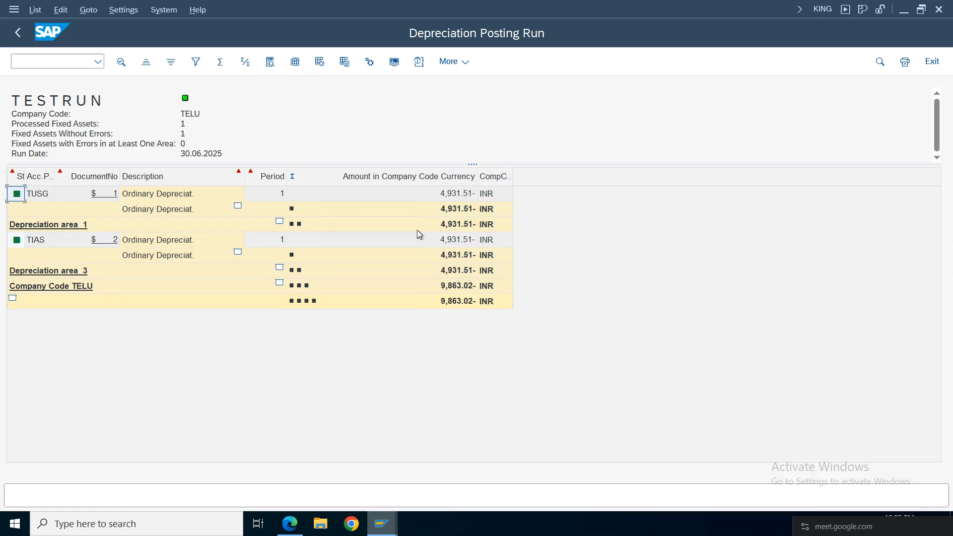
Examine the test run's ordinary depreciation amounts for accounting principles TIAS and TUSG, and return to the posting parameters
click(452, 243)
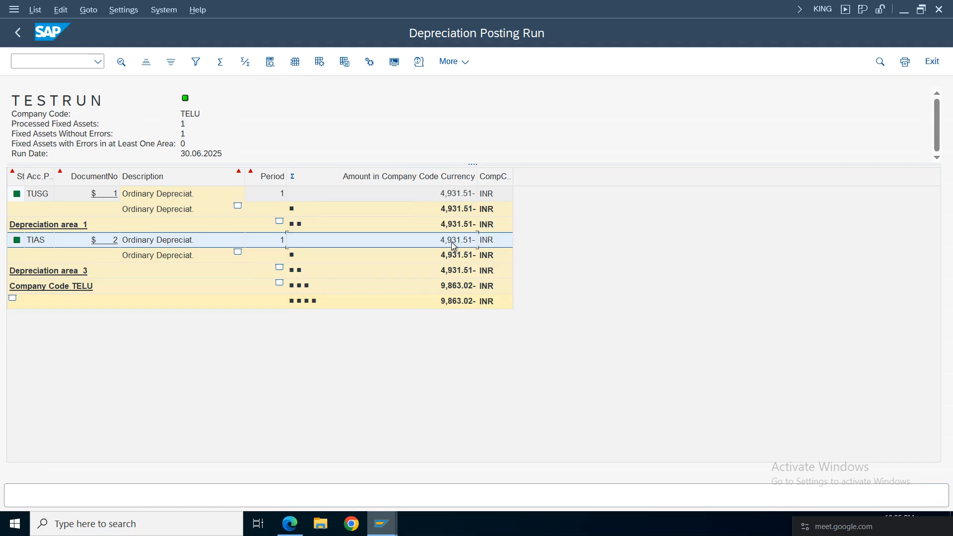
click(455, 197)
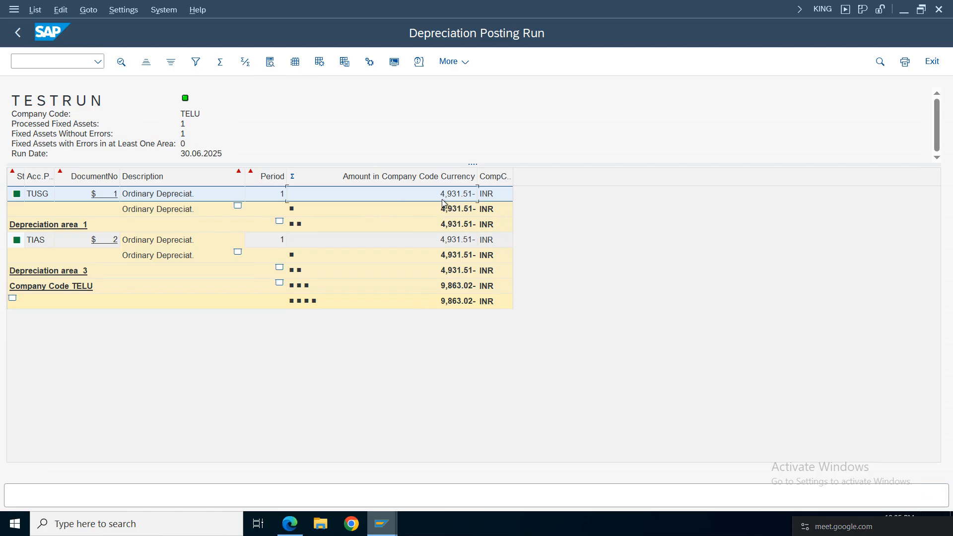
click(16, 34)
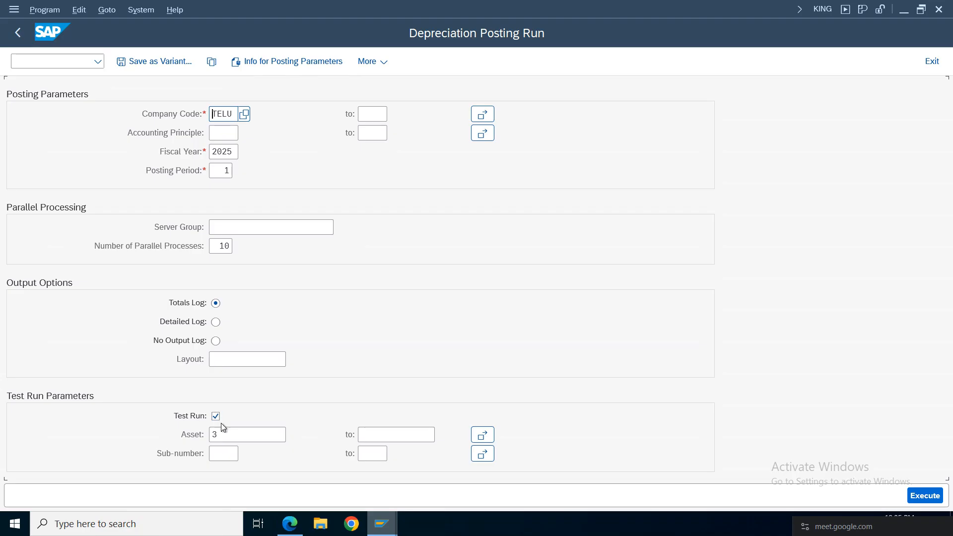
Turn off the test run option and clear the asset restriction of the depreciation posting run
click(216, 417)
click(230, 434)
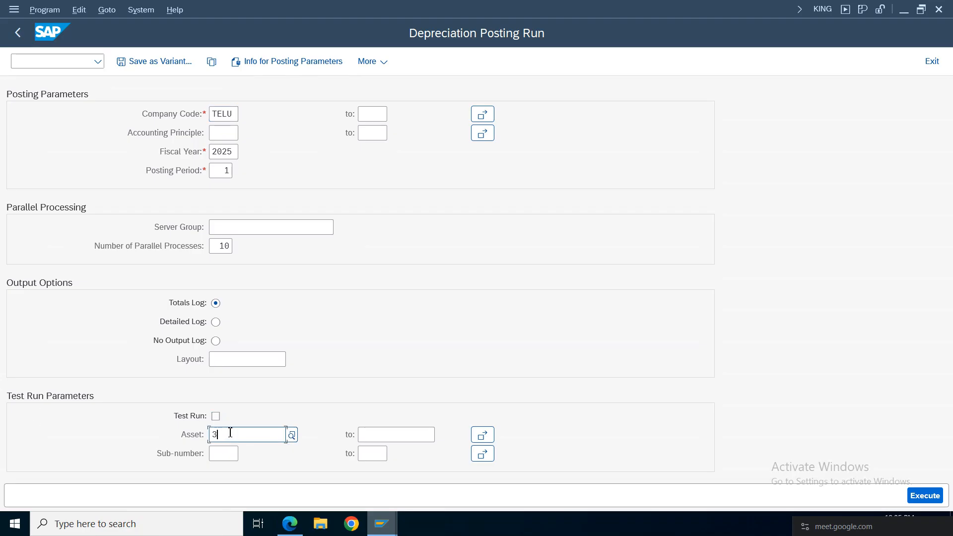
key(BackSpace)
click(514, 294)
Schedule the depreciation posting run as a background job with output device LP01 and an immediate start
click(39, 11)
click(74, 62)
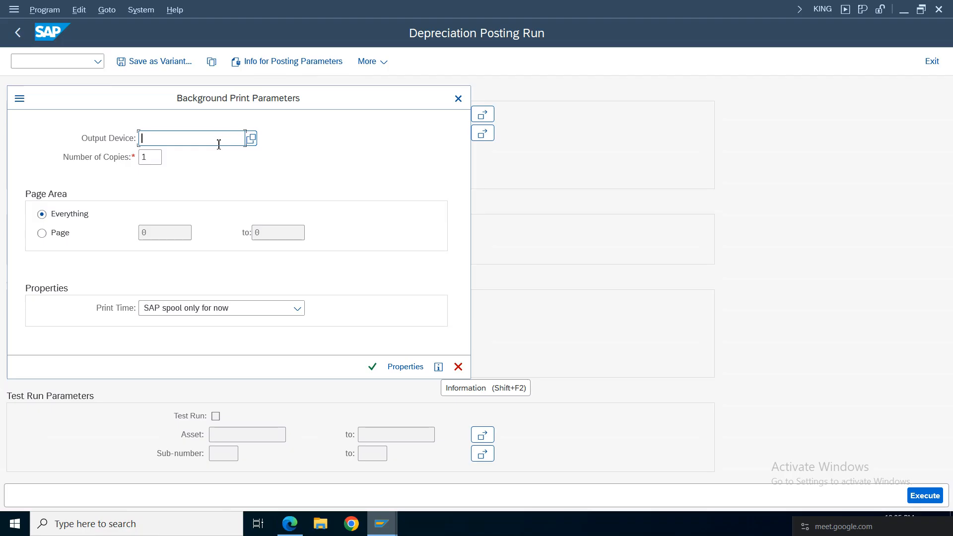
text(lp01)
key(Return)
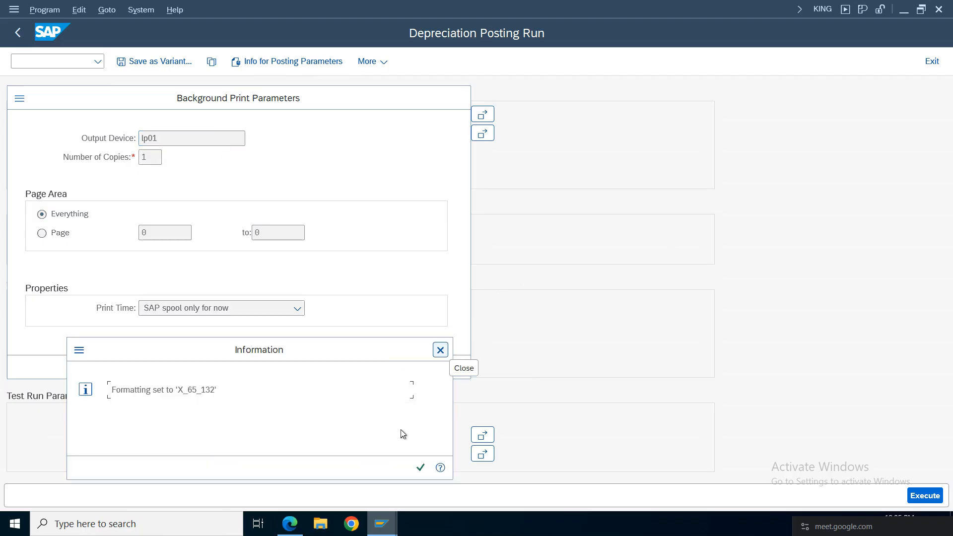
click(420, 467)
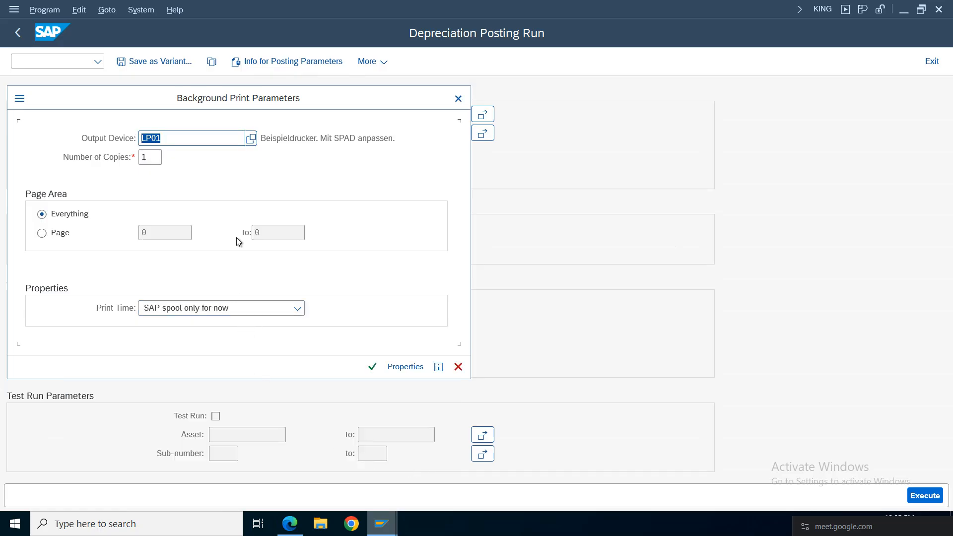
click(370, 370)
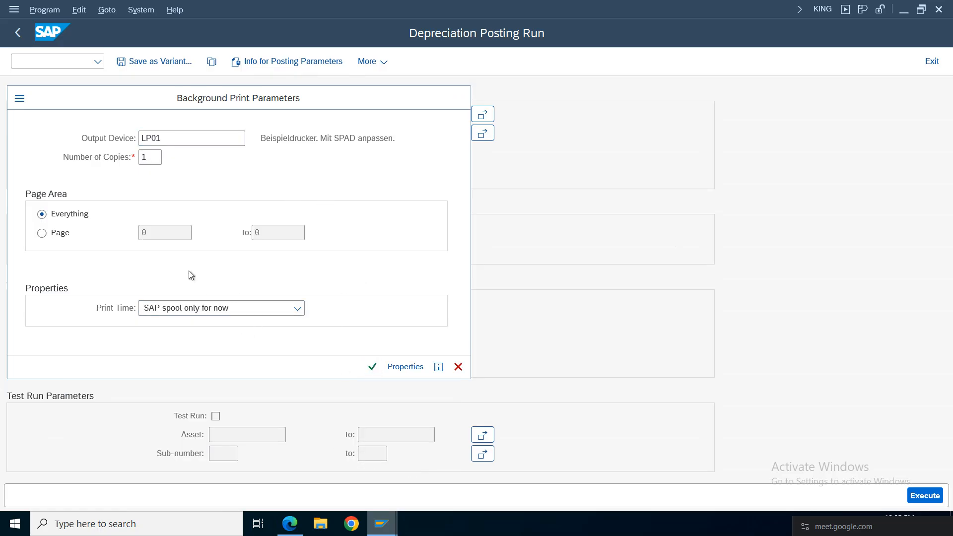
click(70, 124)
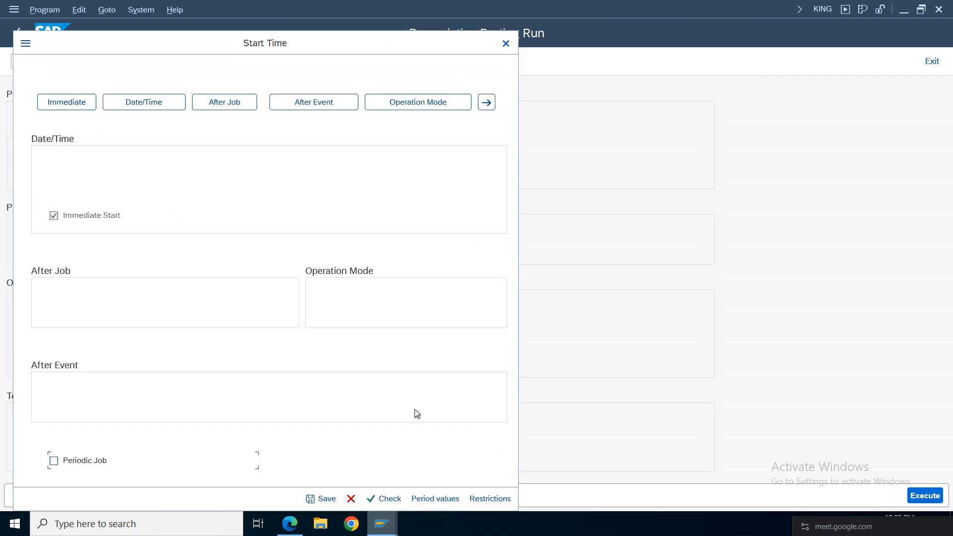
click(321, 498)
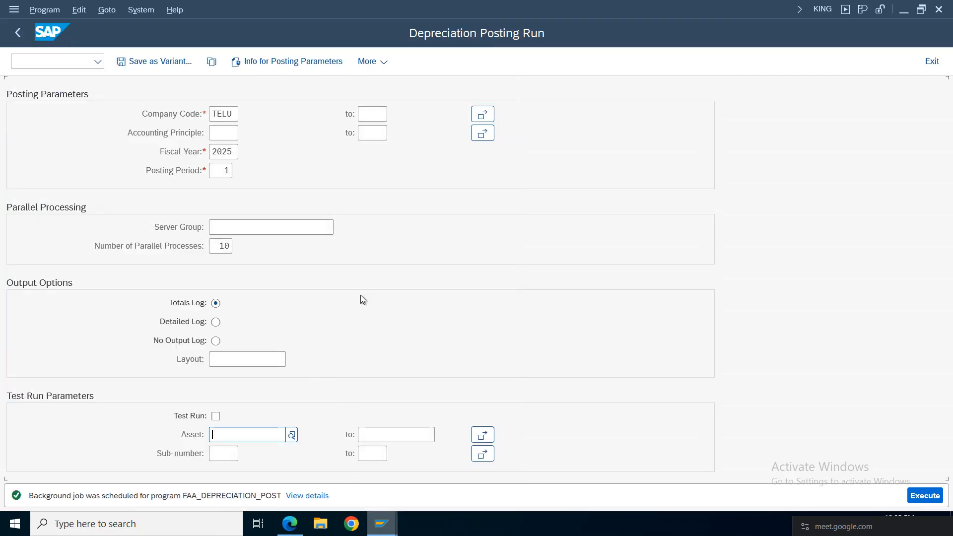
click(141, 10)
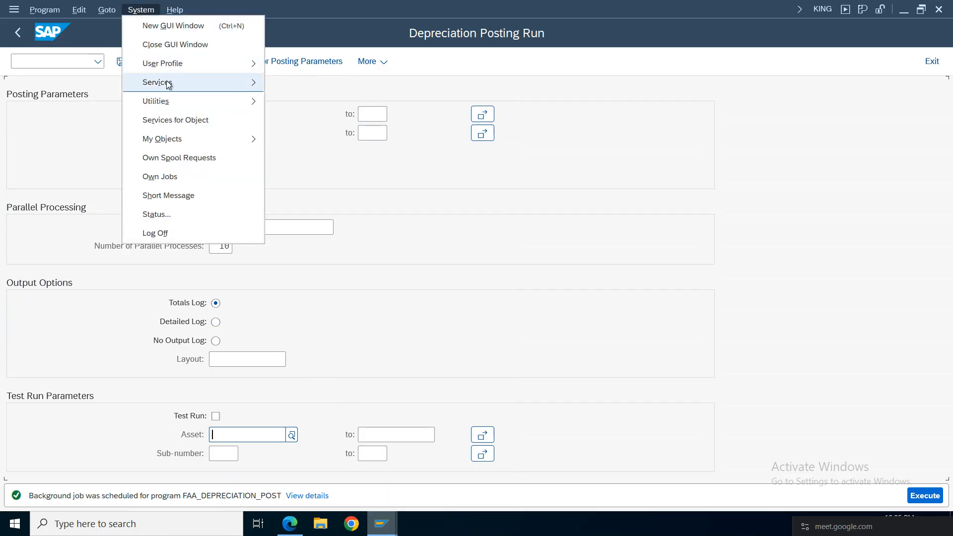
mouse_move(158, 82)
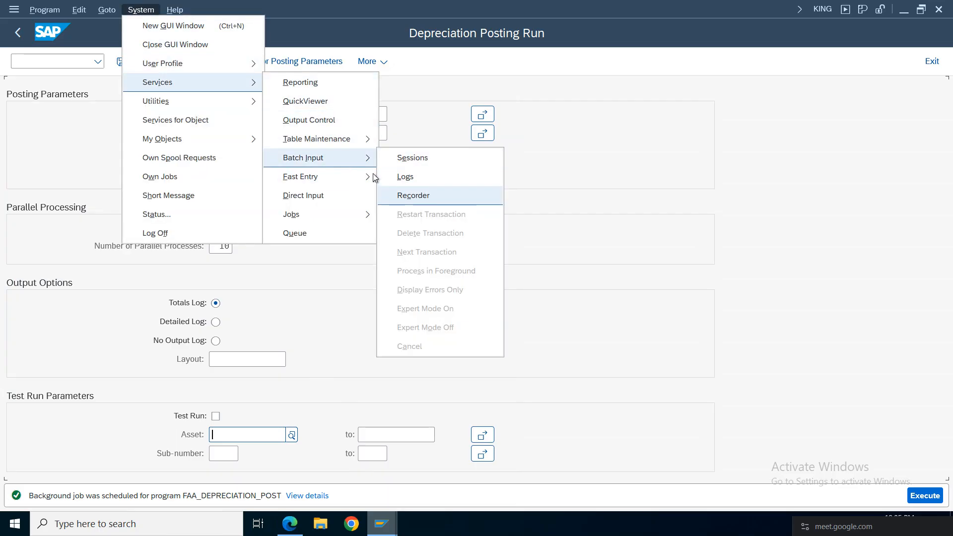
mouse_move(312, 211)
click(399, 213)
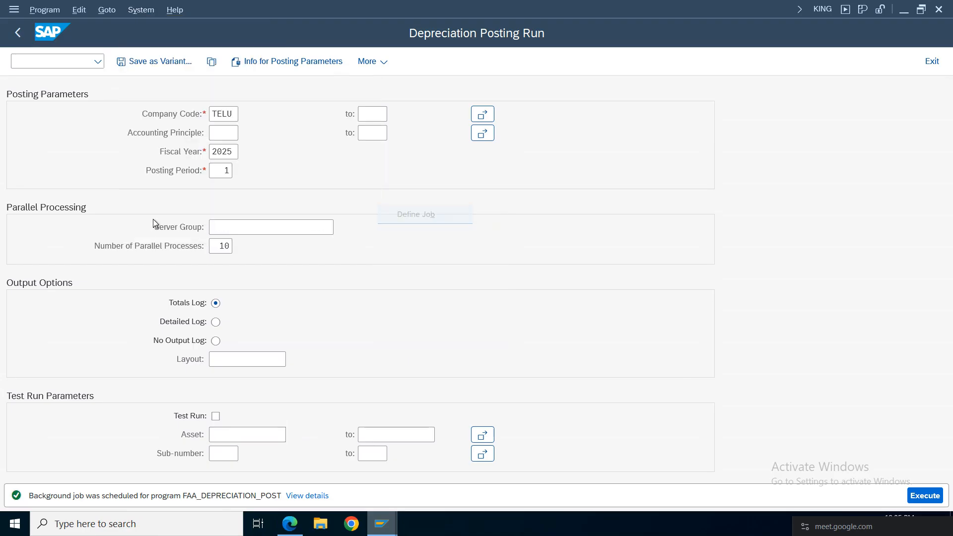
click(17, 32)
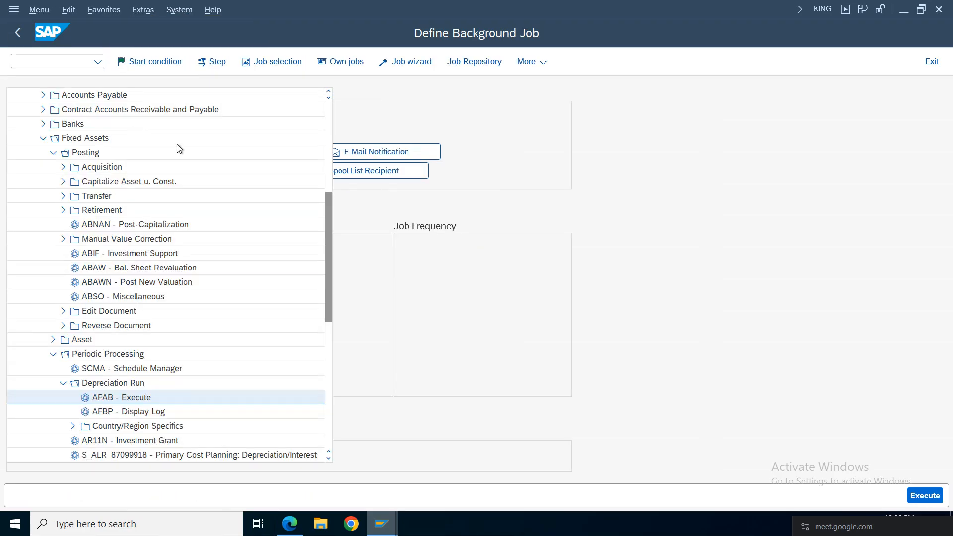
Open the simple job selection by its transaction code and list the user's own background jobs for 30.06.2025
click(49, 61)
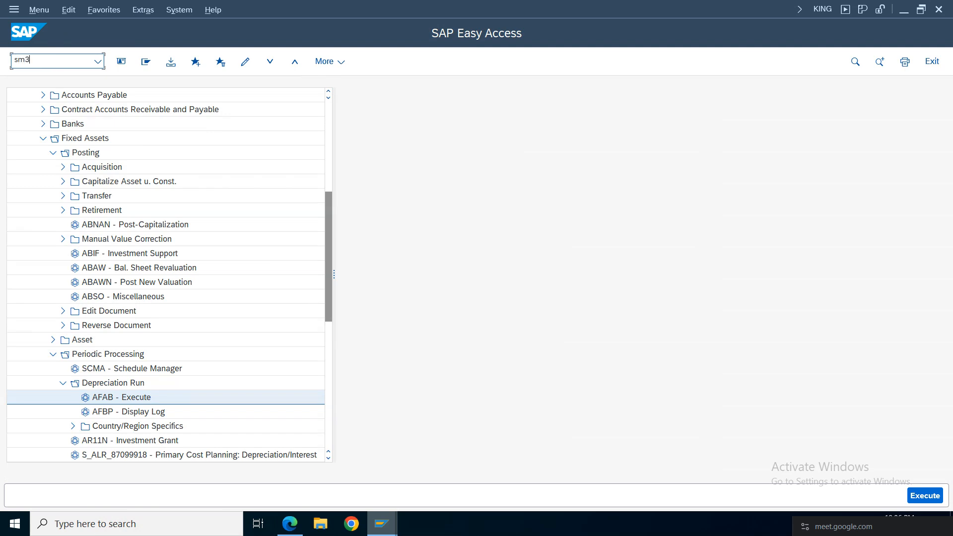
key(Return)
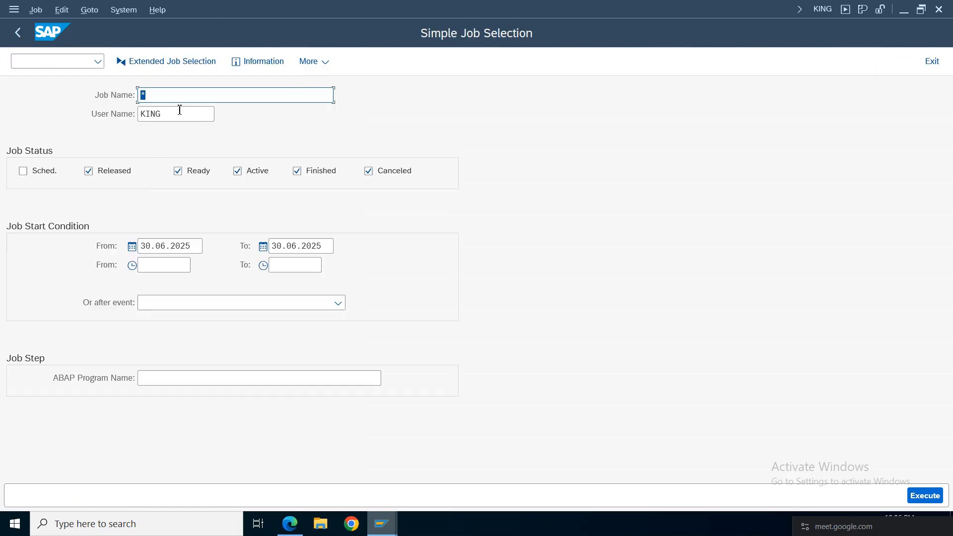
click(926, 496)
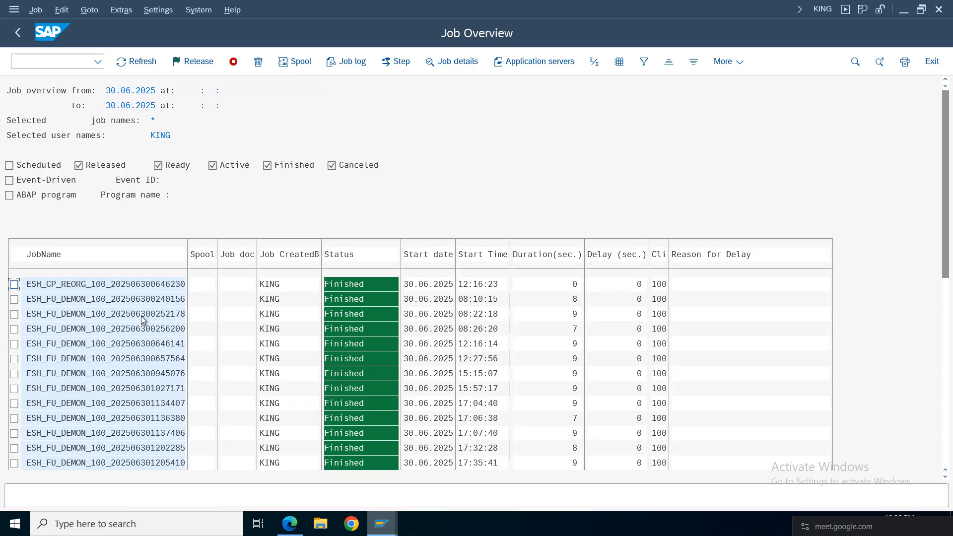
Display the spool list of the FAA_DEPRECIATION_POST job and examine its posted ordinary depreciation for TUSG and TIAS
drag(947, 230, 947, 422)
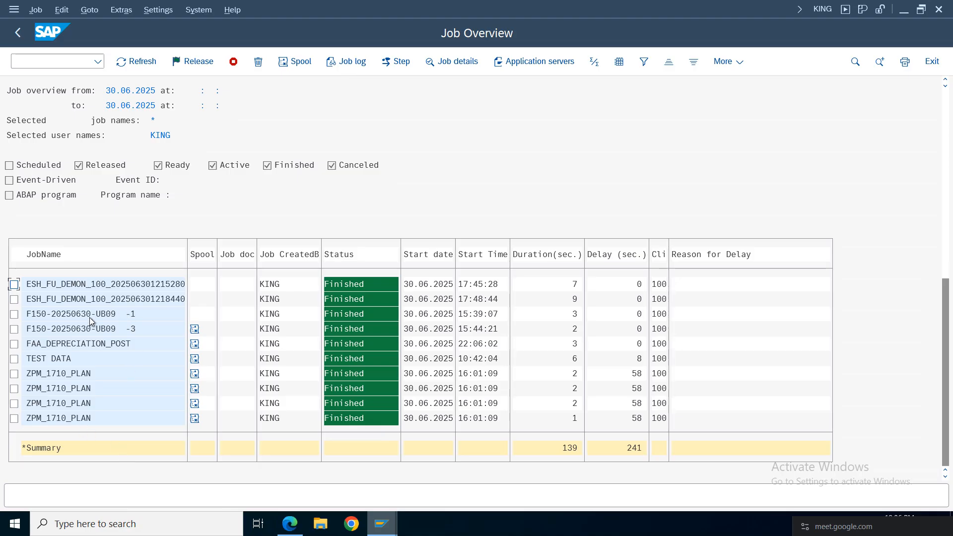
click(14, 343)
click(195, 345)
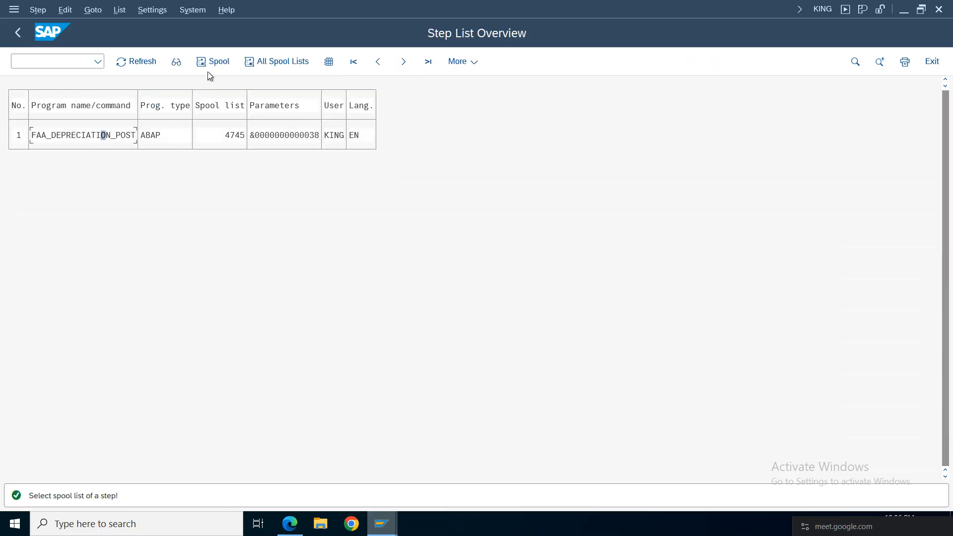
click(214, 62)
click(81, 136)
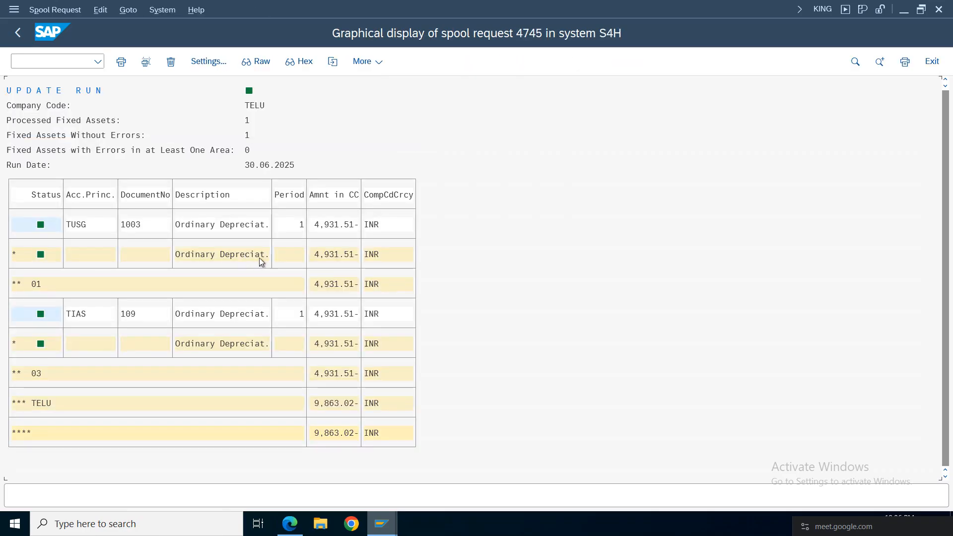
click(74, 226)
click(345, 318)
Switch to the session displaying the asset master data of Furniture 29
click(393, 526)
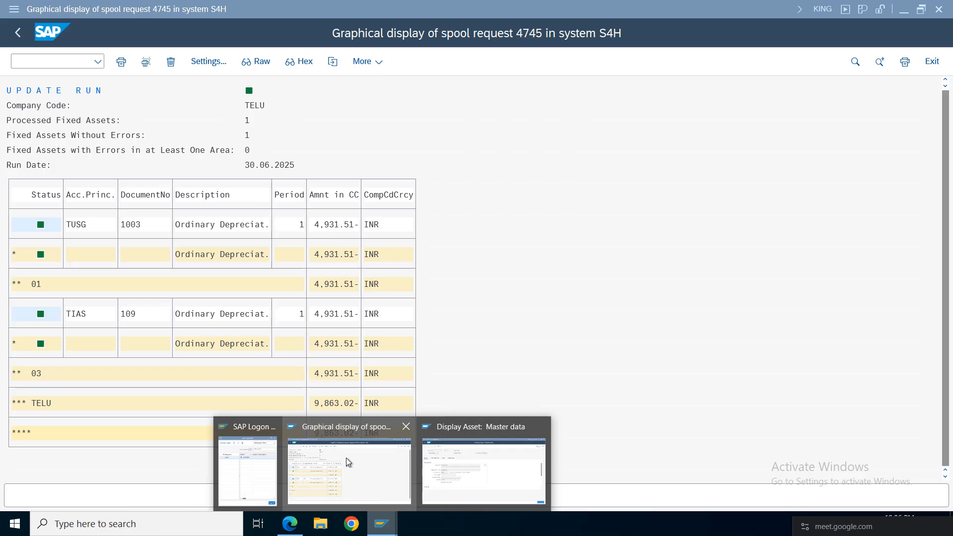
click(351, 466)
click(383, 524)
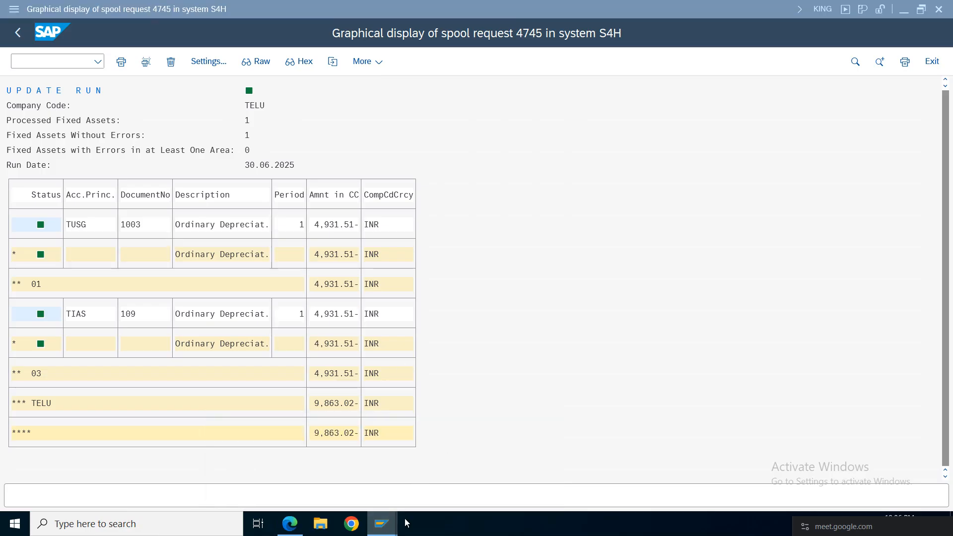
click(489, 471)
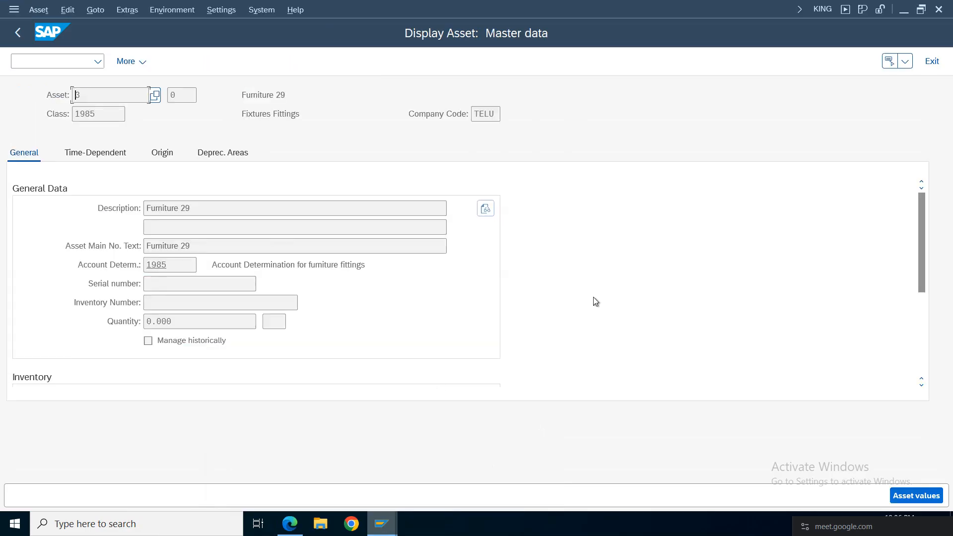
Display the asset values of Furniture 29 and examine the posted depreciation for period 1 in depreciation area 01
click(922, 495)
click(312, 193)
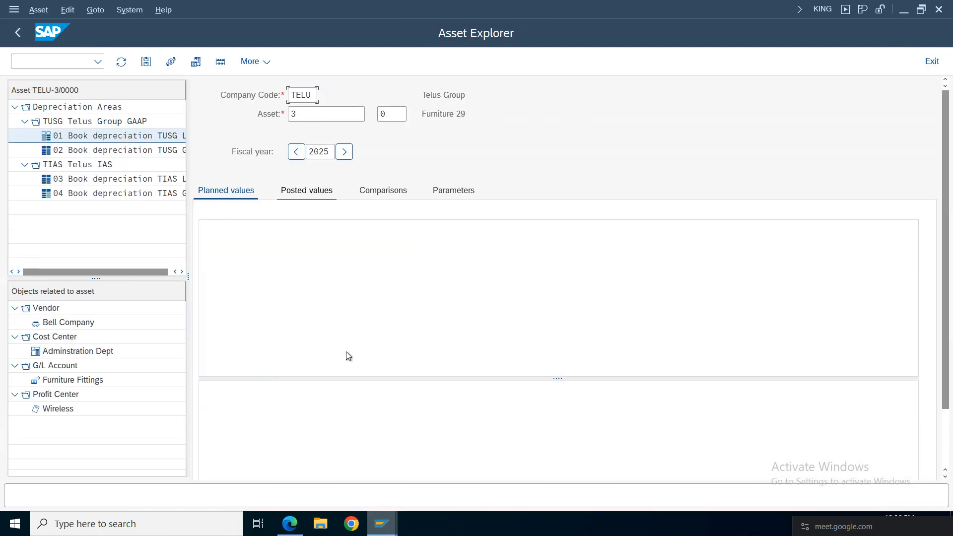
scroll(949, 243, down, 2)
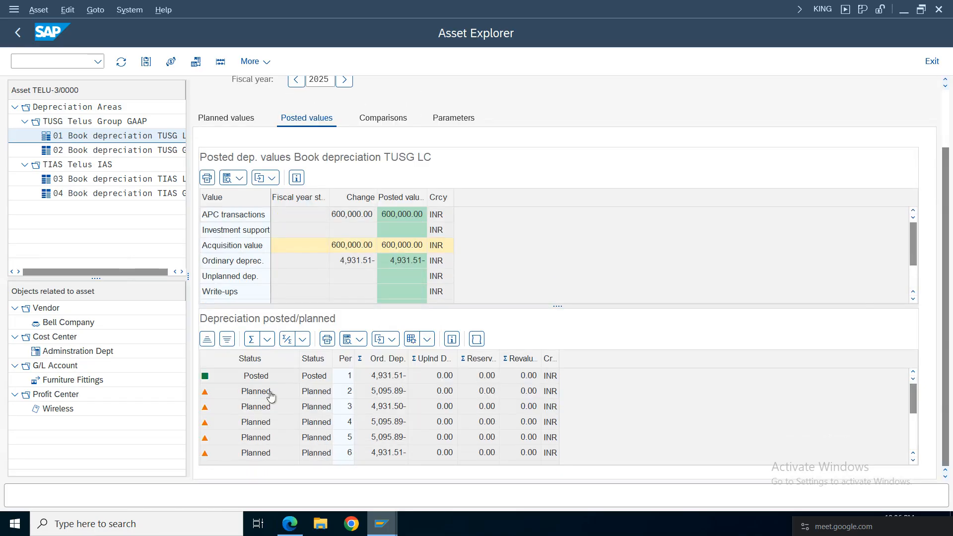
click(319, 390)
click(314, 380)
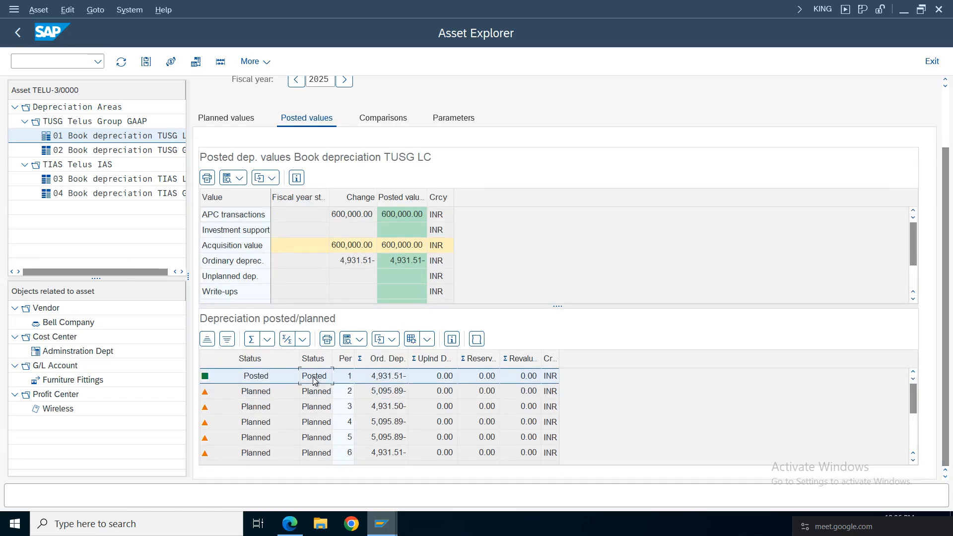
click(390, 379)
Examine the acquisition value, ordinary depreciation and net book value among the asset's posted values
click(239, 247)
click(352, 260)
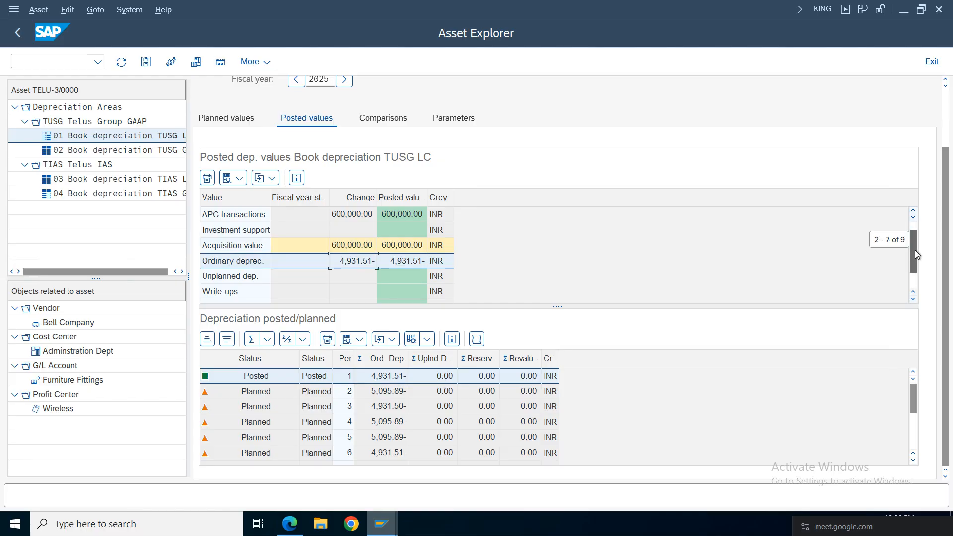
scroll(915, 266, down, 1)
click(349, 276)
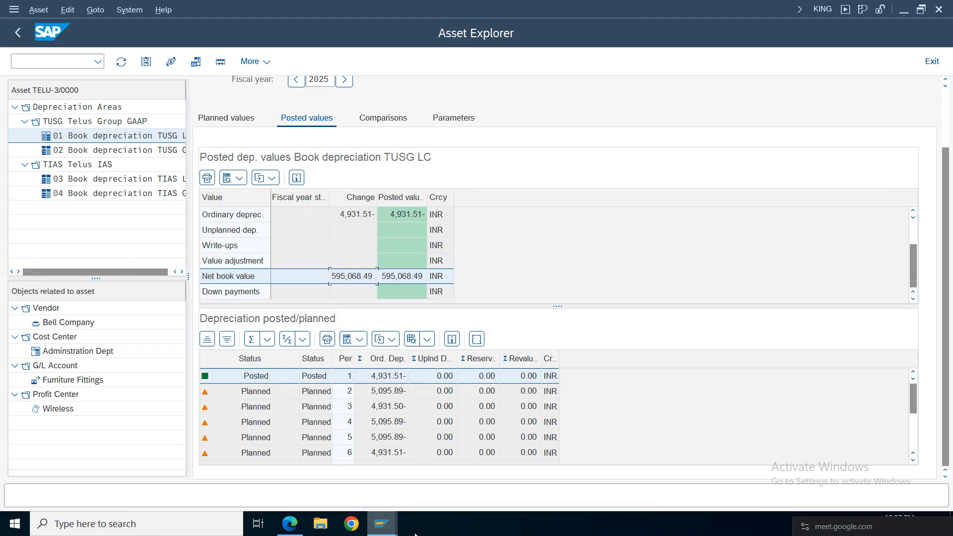
Switch to the spool request session and leave the job overview, returning to SAP Easy Access
click(381, 524)
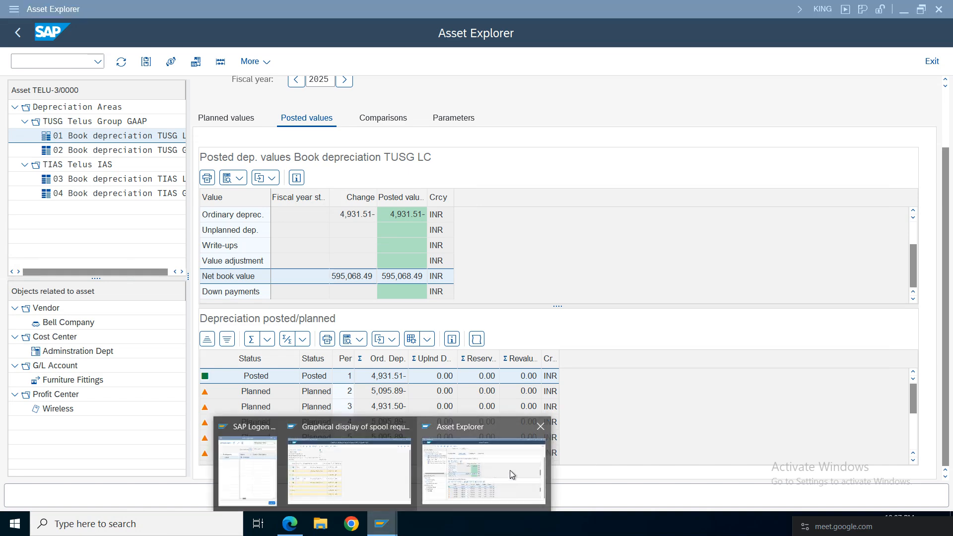
click(365, 472)
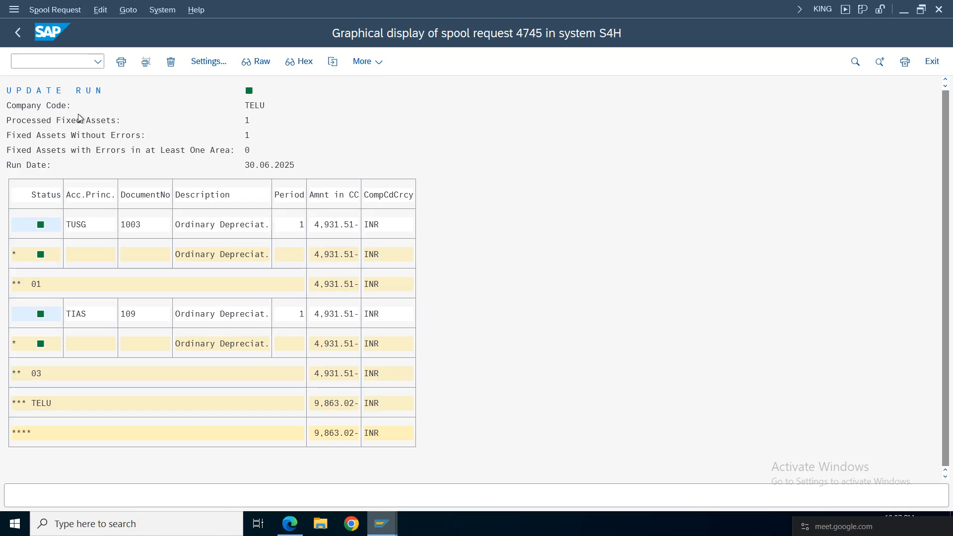
key(F3)
click(18, 35)
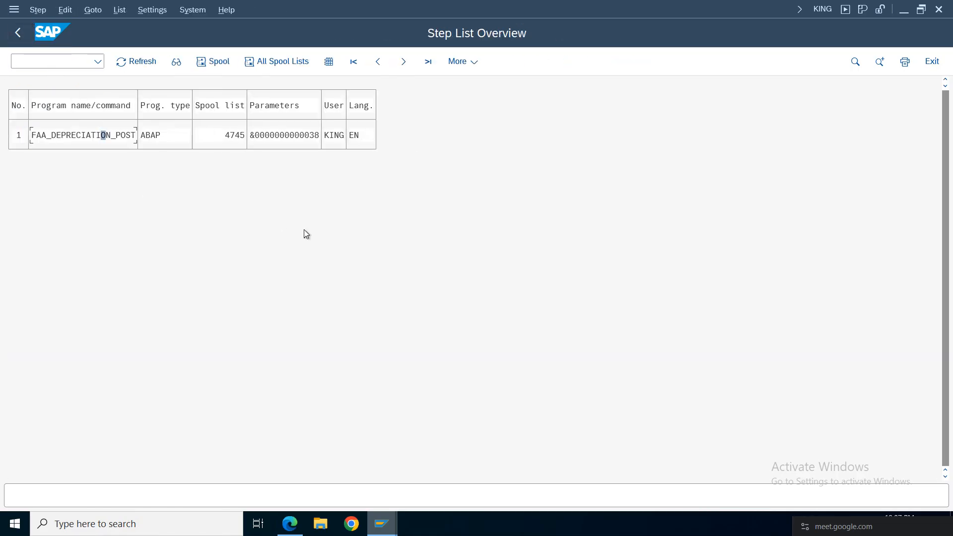
key(F3)
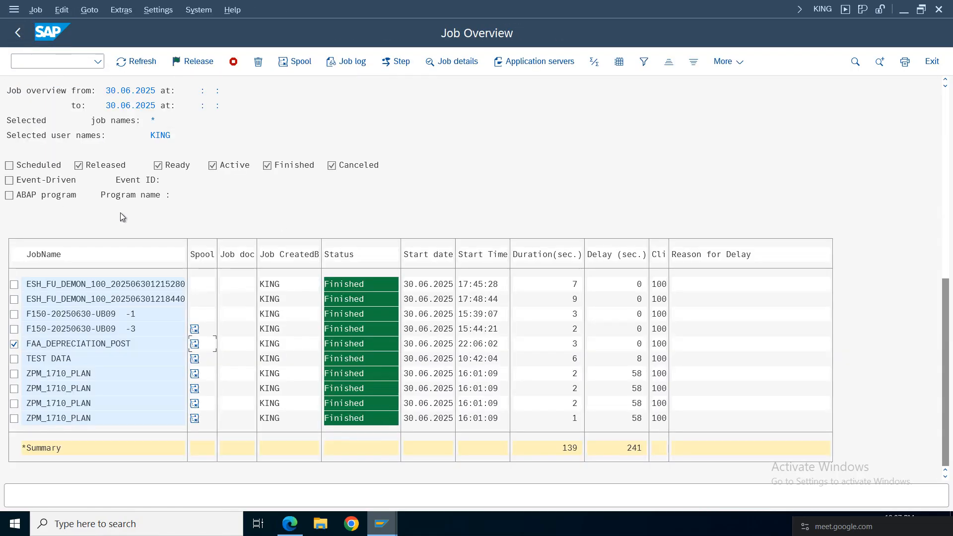
click(17, 33)
click(17, 33)
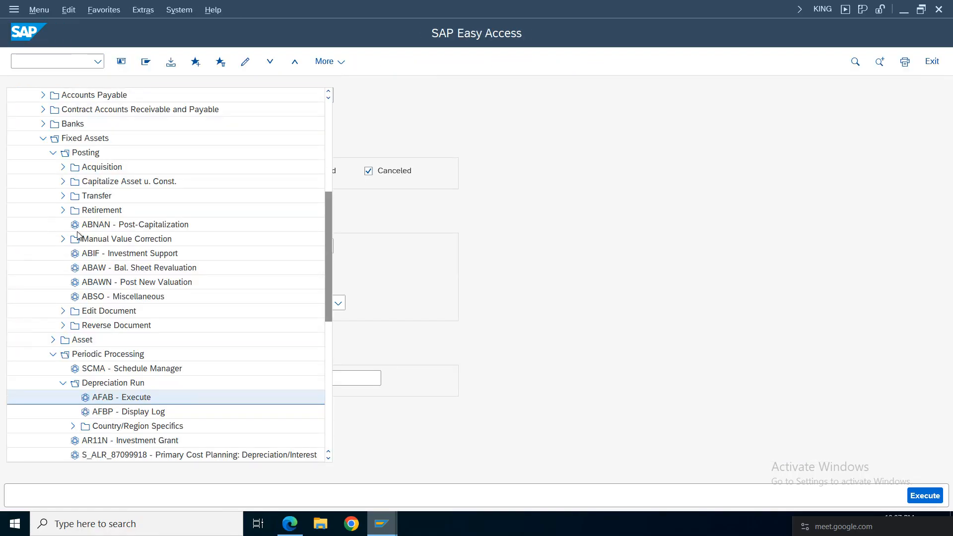
Open the asset retirement from sale with customer transaction under the Fixed Assets posting functions for retirement with revenue
click(324, 268)
scroll(329, 261, down, 1)
scroll(329, 262, up, 1)
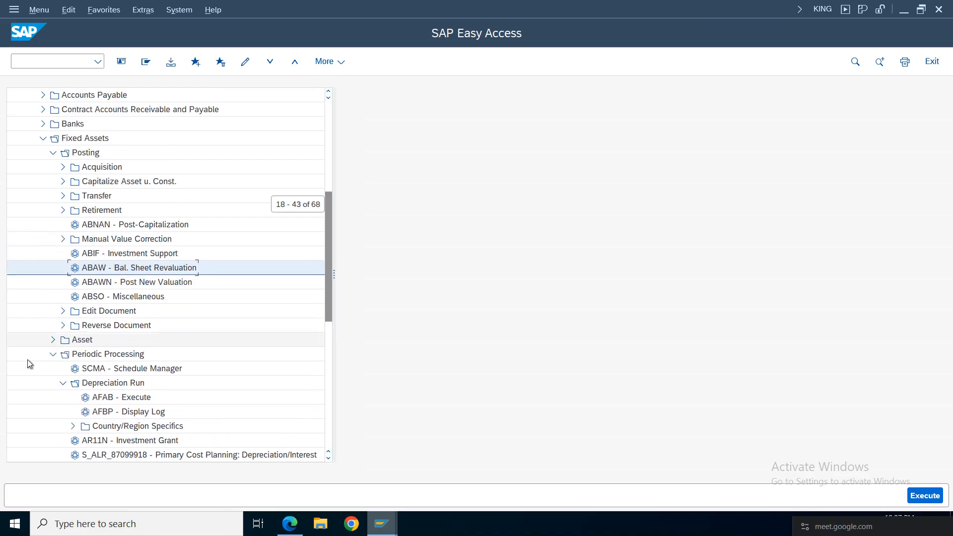
click(52, 355)
click(52, 153)
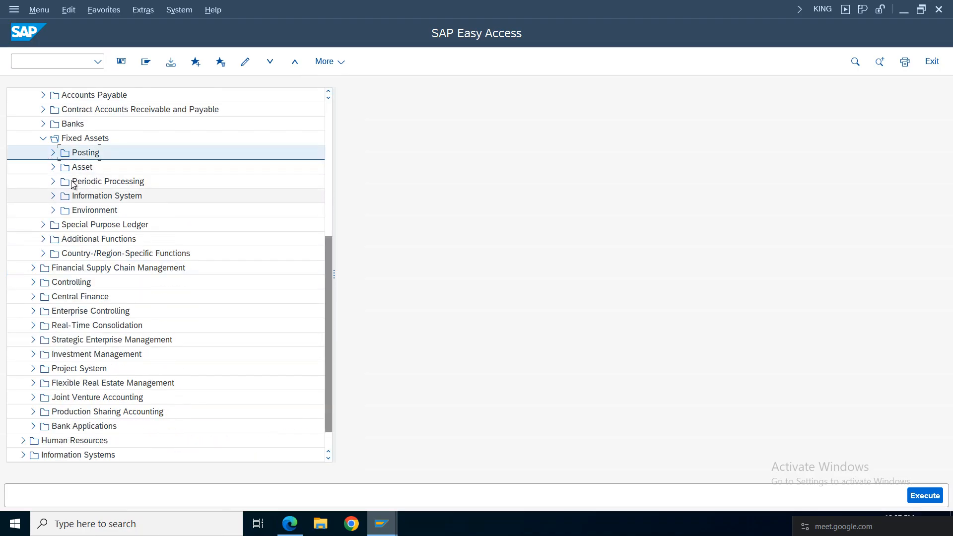
click(52, 153)
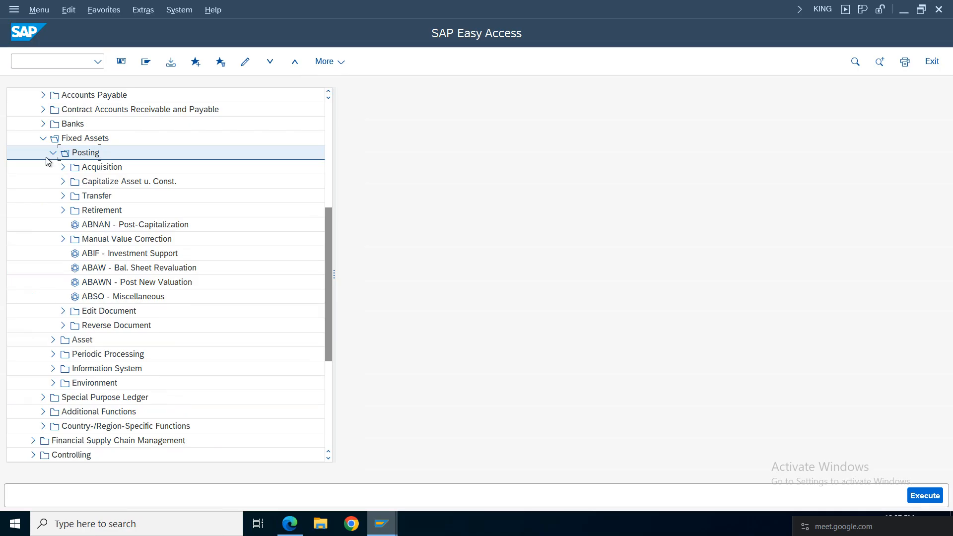
click(63, 210)
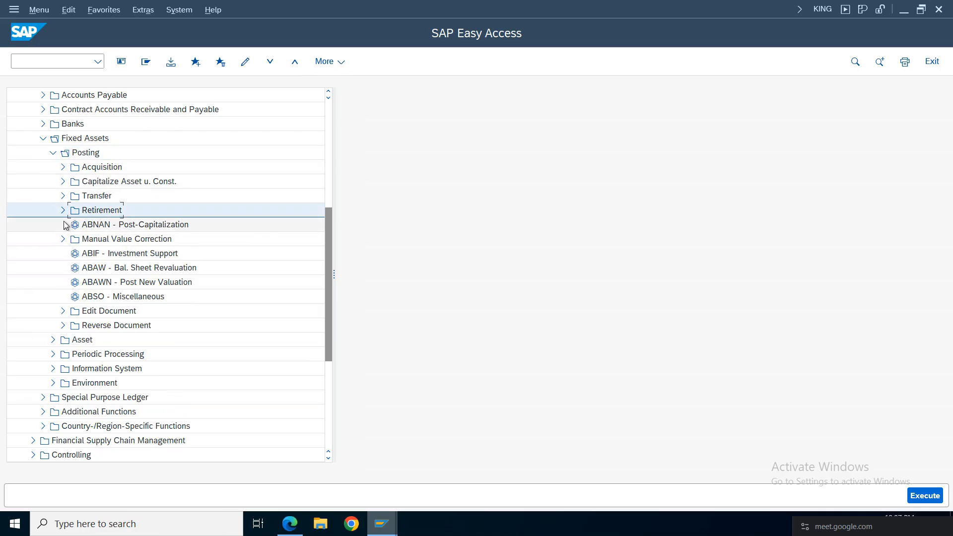
click(129, 225)
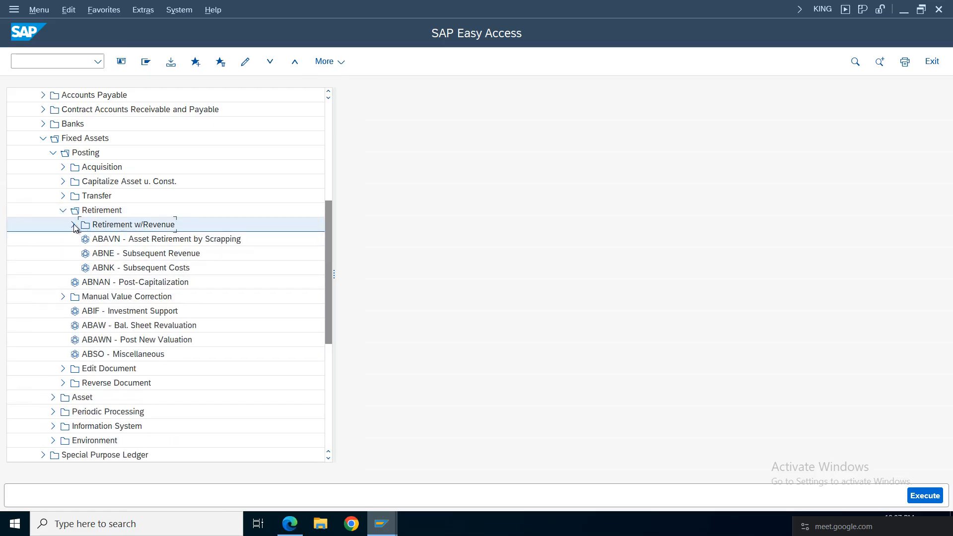
click(73, 225)
double_click(168, 239)
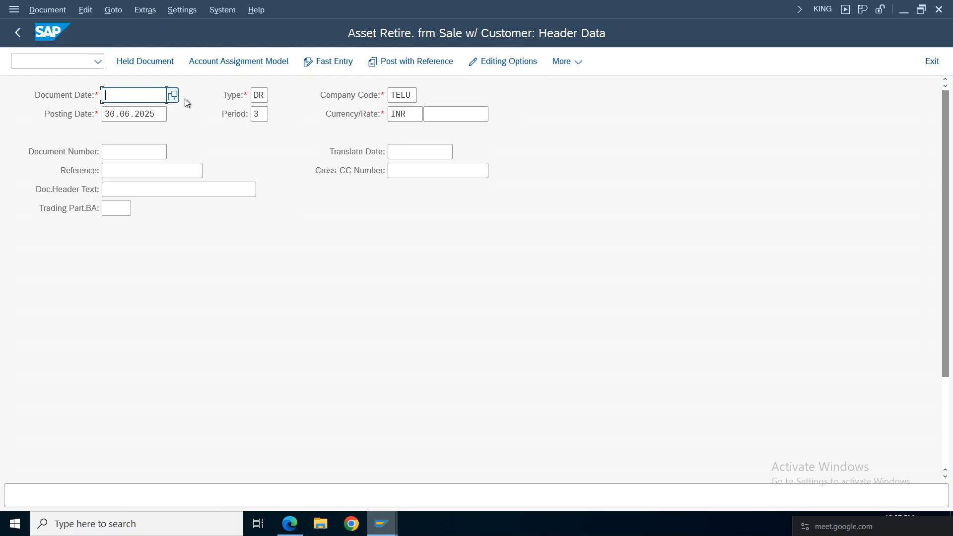
Set both the document date and the posting date of the asset retirement to 01.05.2025
click(133, 101)
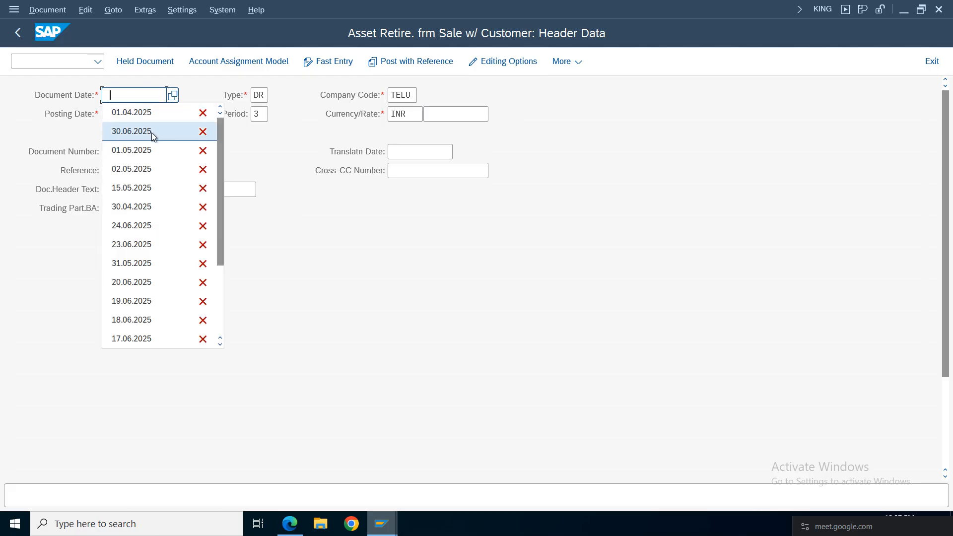
click(126, 93)
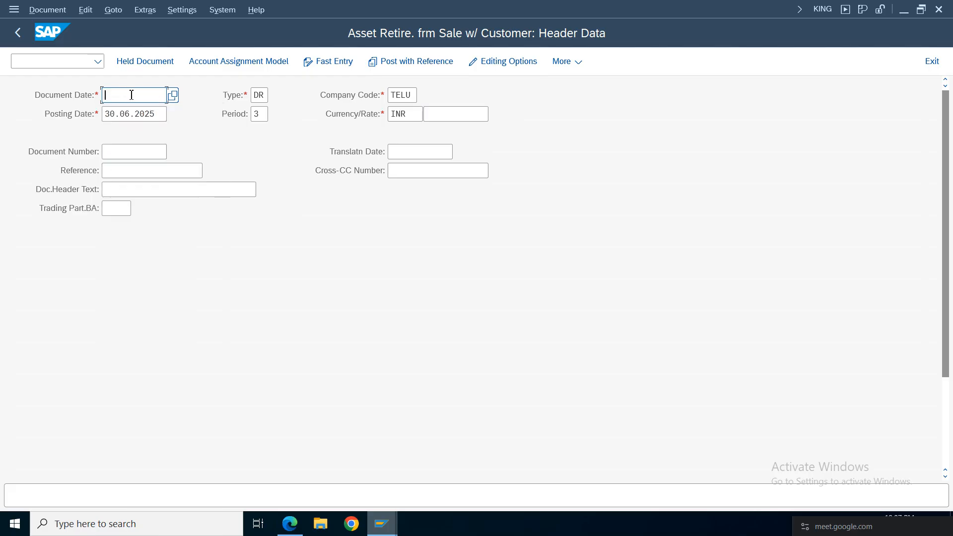
text(01.05)
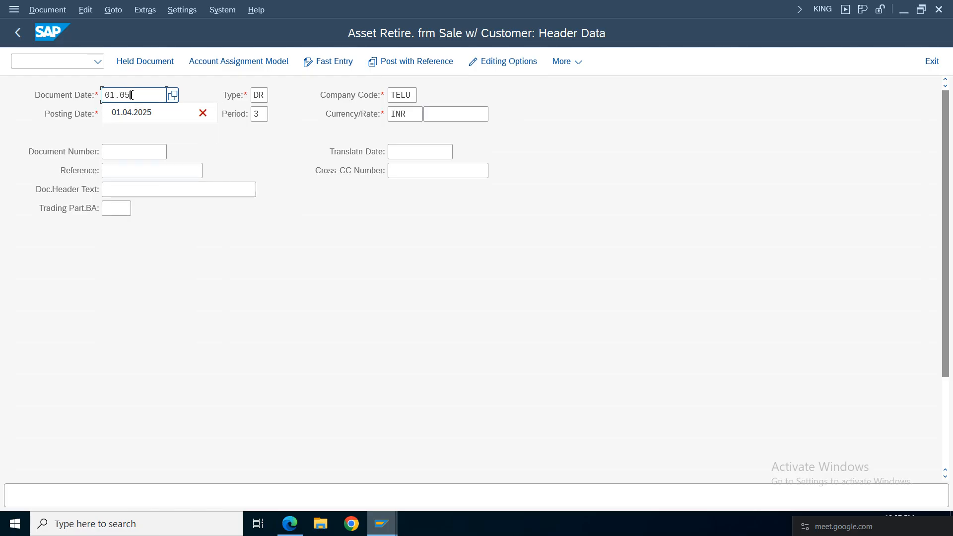
text(.2025)
drag(154, 97, 82, 97)
key(ctrl+c)
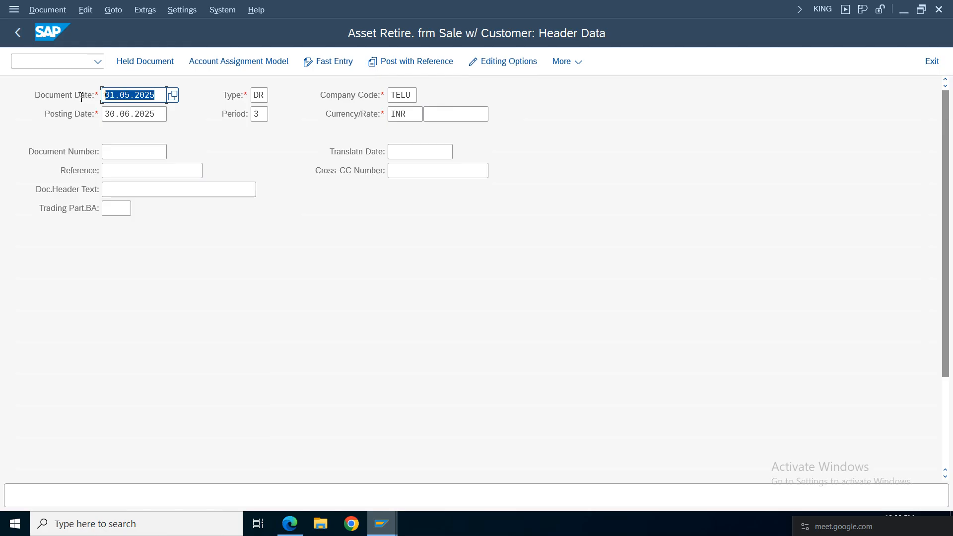
drag(162, 113, 76, 119)
key(ctrl+v)
Enter "retirement" as the reference and as the document header text
click(117, 171)
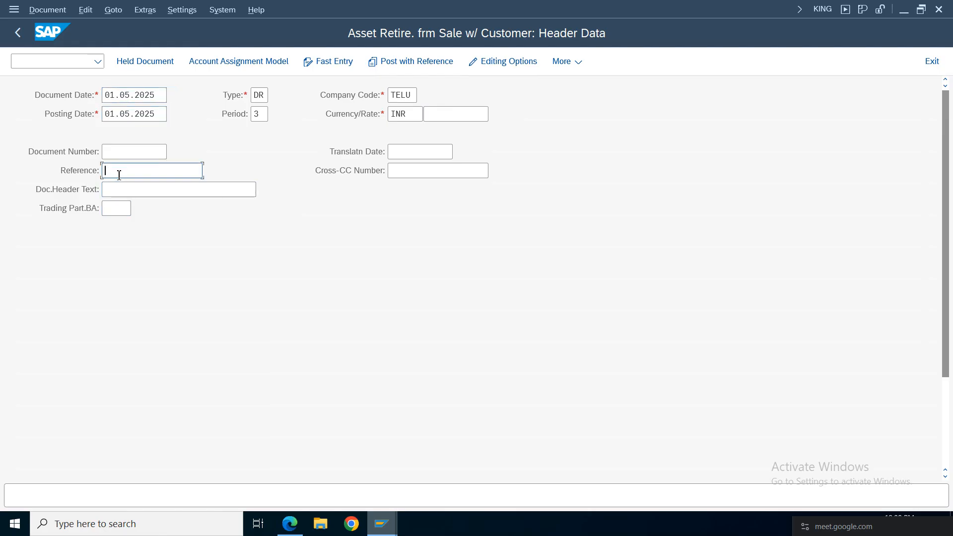
click(122, 168)
text(retirement)
double_click(139, 171)
click(159, 190)
text(v)
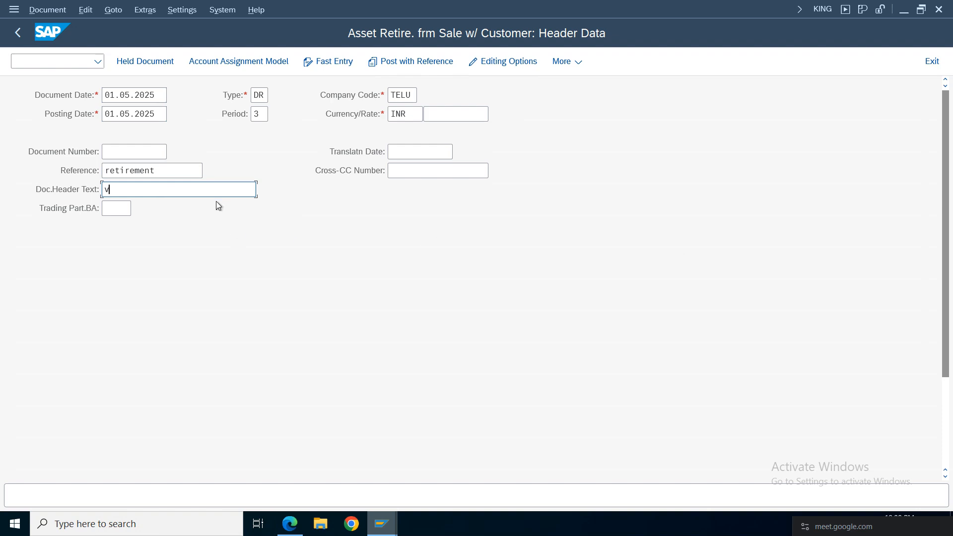
key(BackSpace)
key(shift+Tab)
key(ctrl+c)
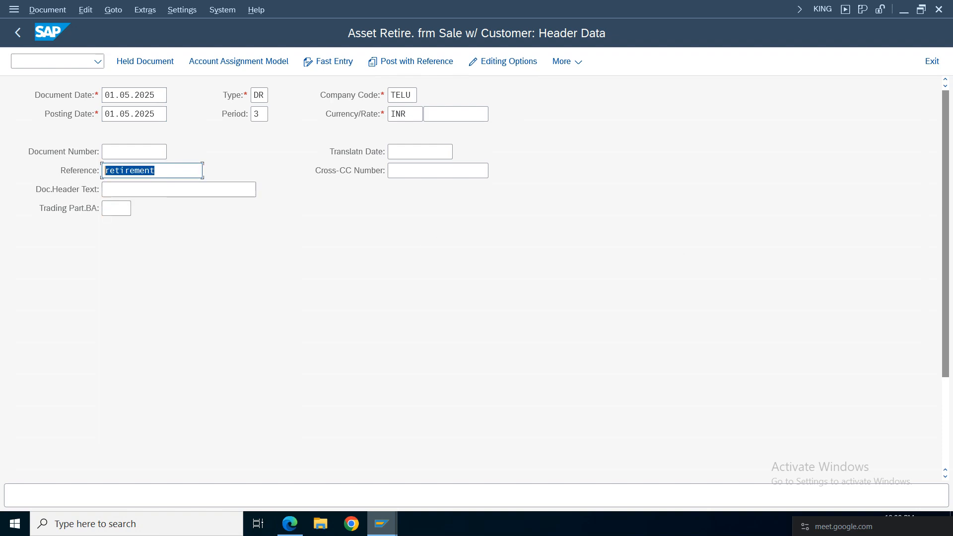
click(146, 190)
key(ctrl+v)
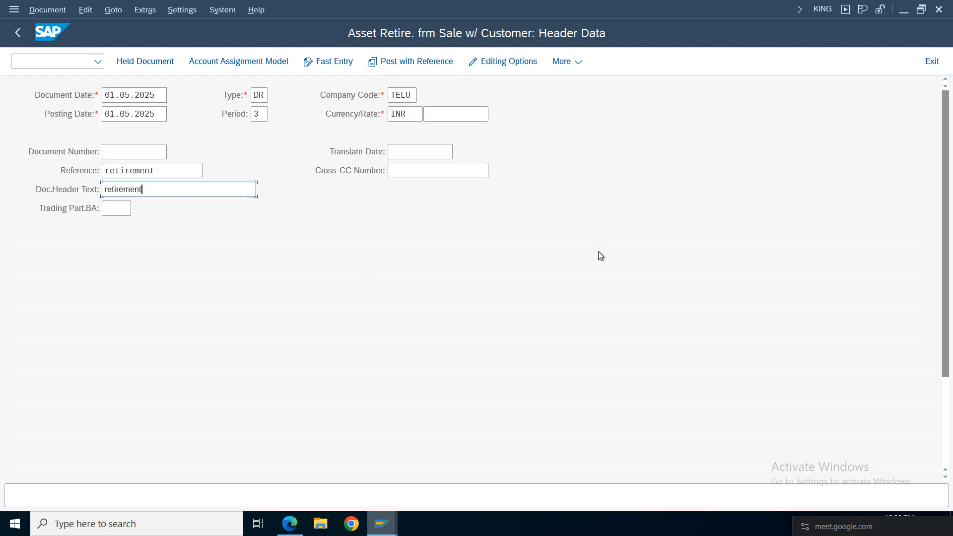
Look up the company code TELU customer in Hyderabad as the first line item's account and continue to the customer item
drag(947, 214, 947, 303)
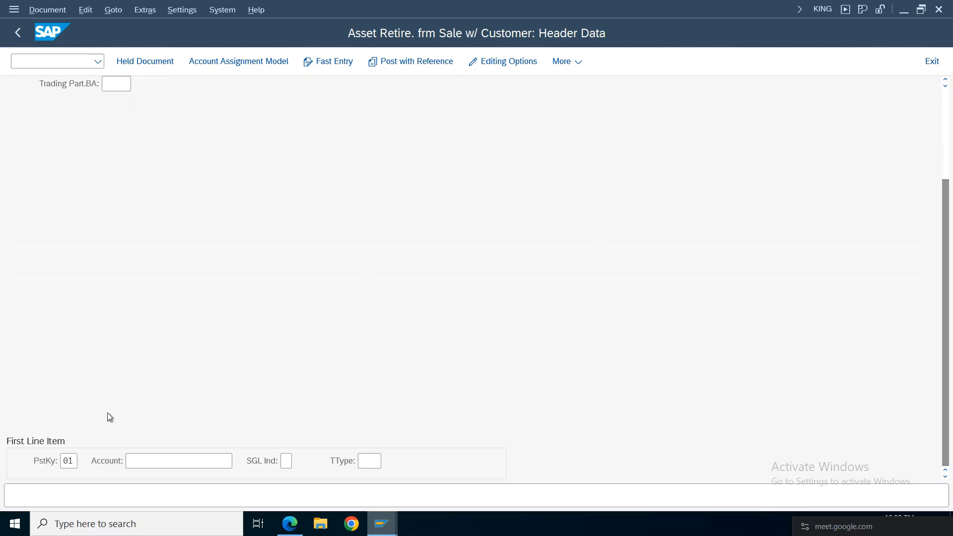
click(191, 459)
click(240, 461)
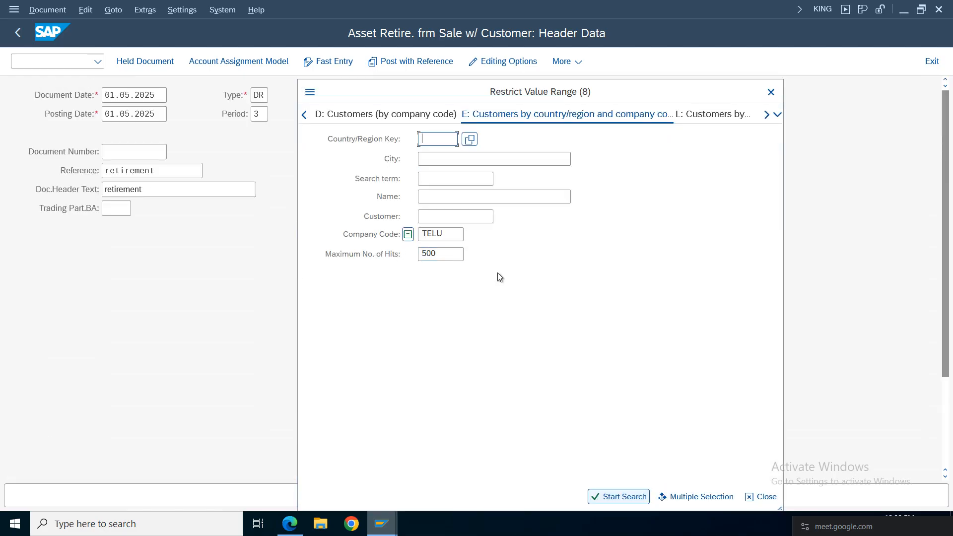
key(Return)
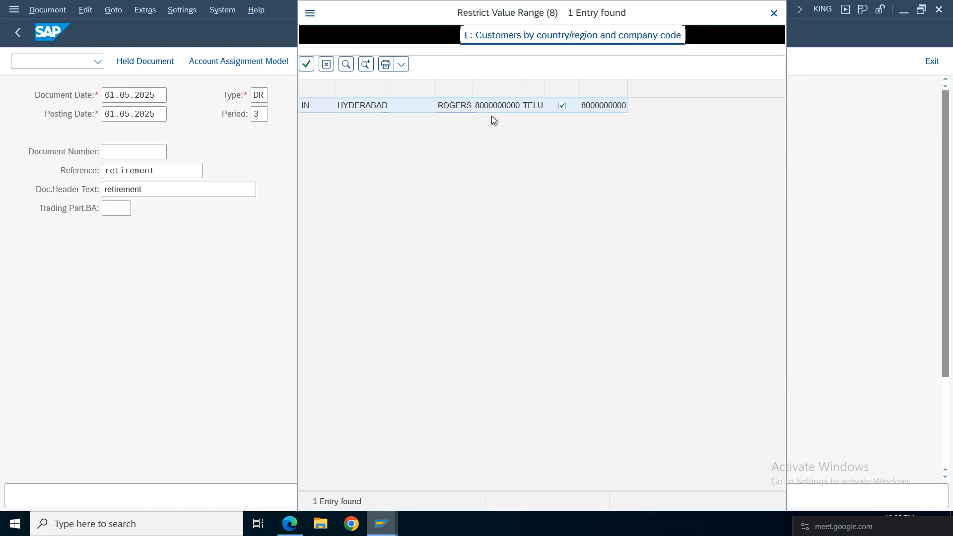
double_click(491, 108)
key(Return)
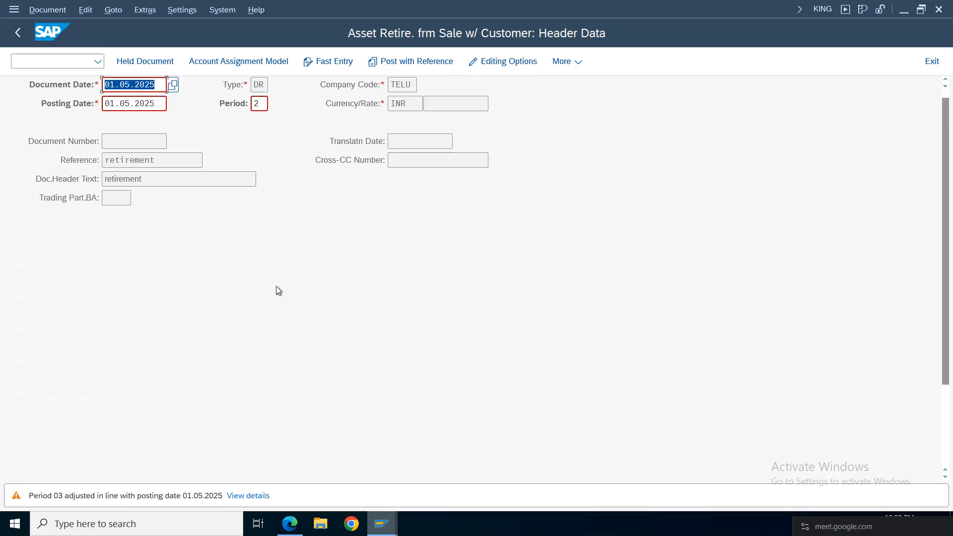
key(Return)
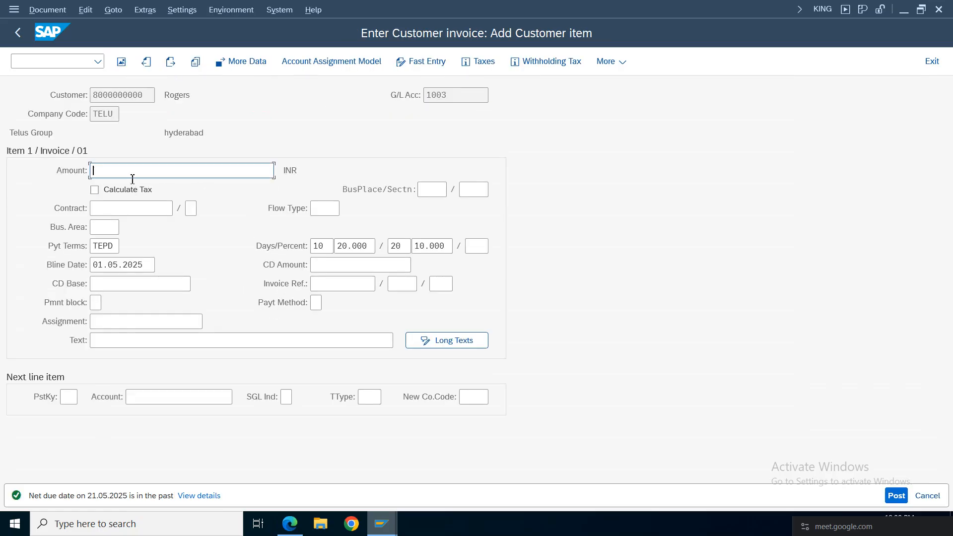
Check the asset's net book value in the Asset Explorer session, then return to the customer invoice session
click(133, 177)
click(121, 170)
mouse_move(381, 524)
click(467, 486)
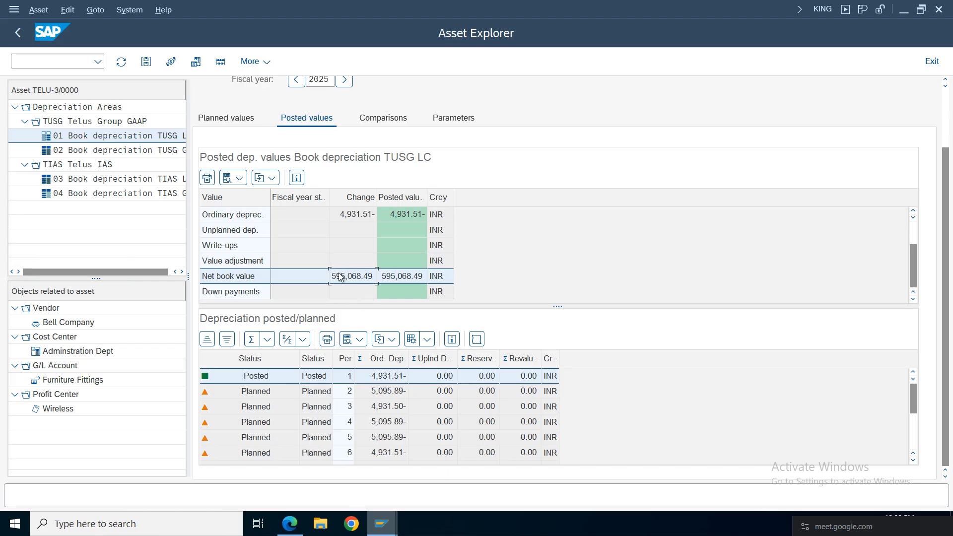
mouse_move(383, 529)
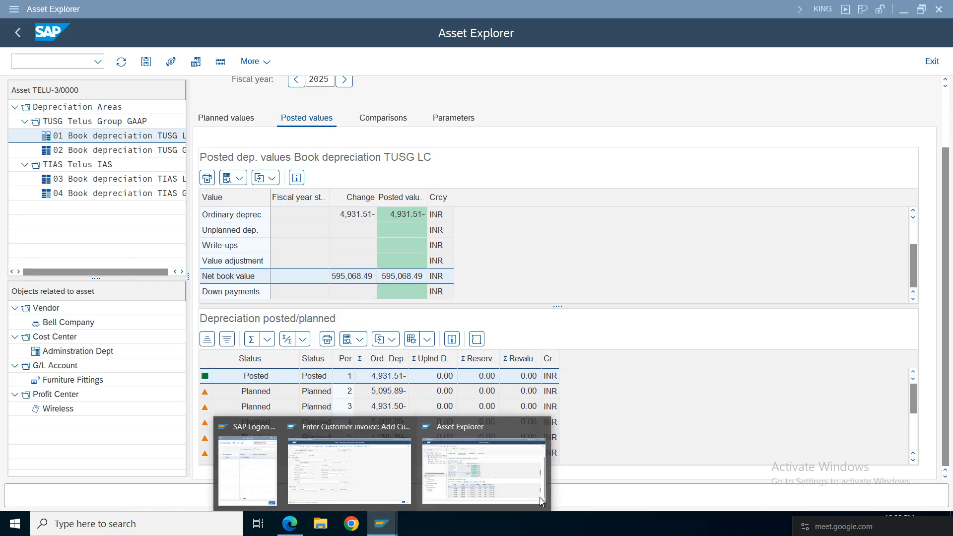
click(343, 474)
Set the customer item's amount to 596000 INR and its text to "asset retire"
click(123, 171)
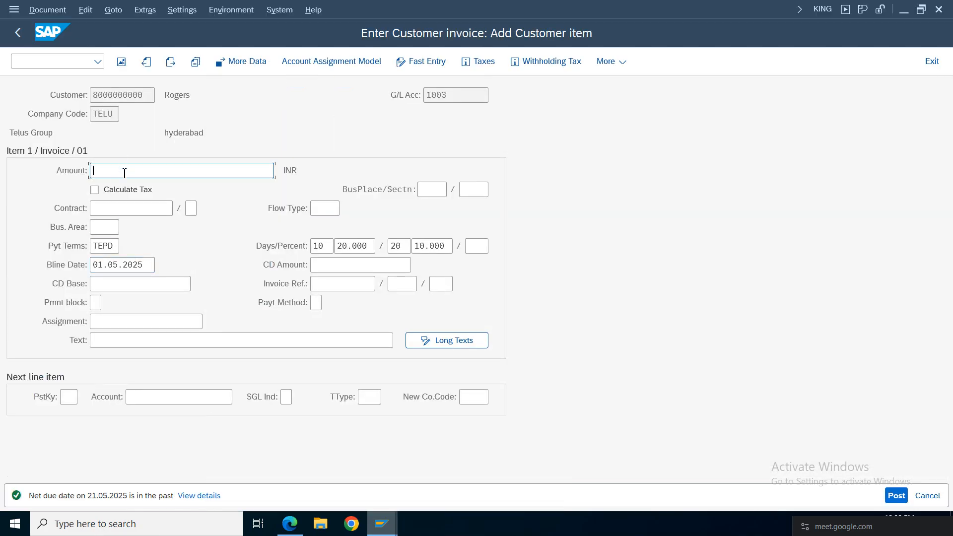
text(5960000)
key(BackSpace)
click(148, 347)
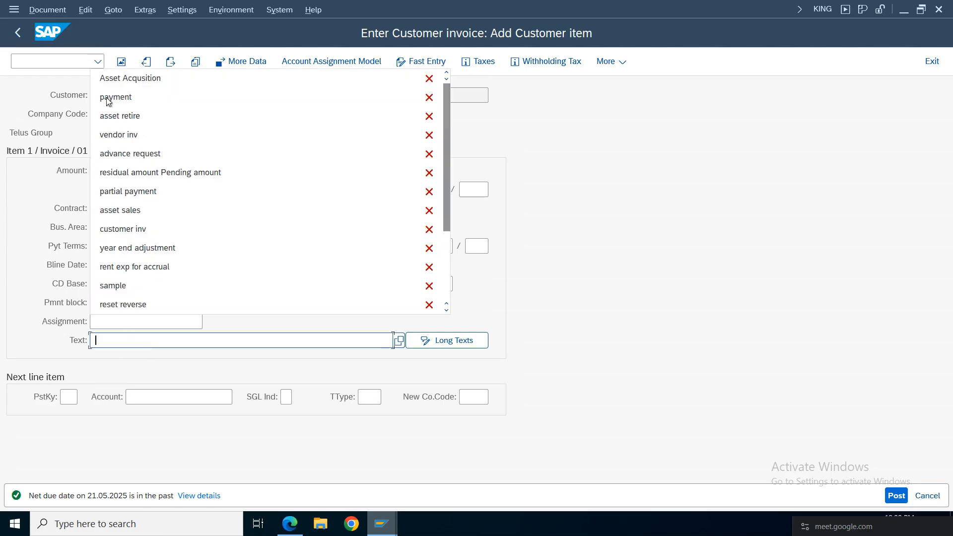
click(120, 116)
Add a next line item with posting key 50 and the Asset Sales G/L account 4003, looked up in chart of accounts TCOA
click(69, 398)
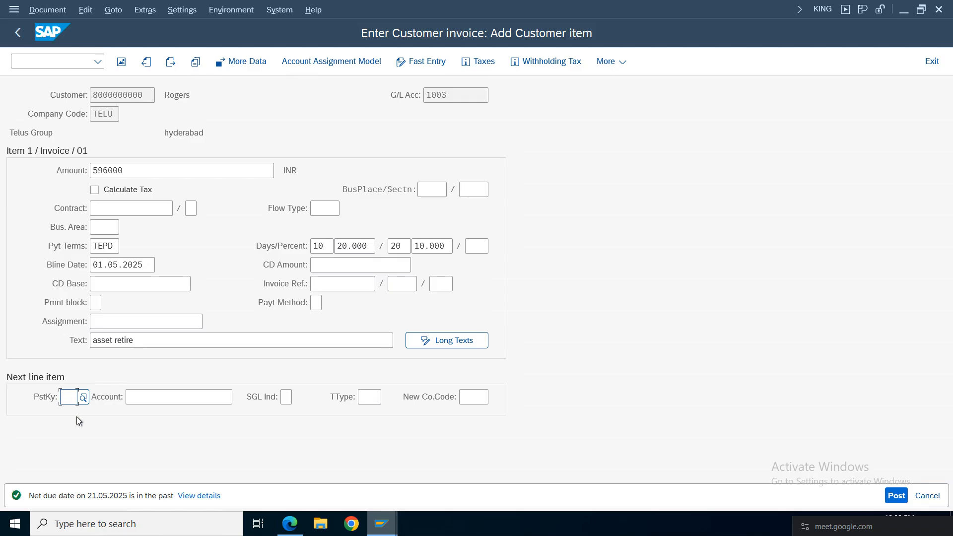
text(50)
key(Return)
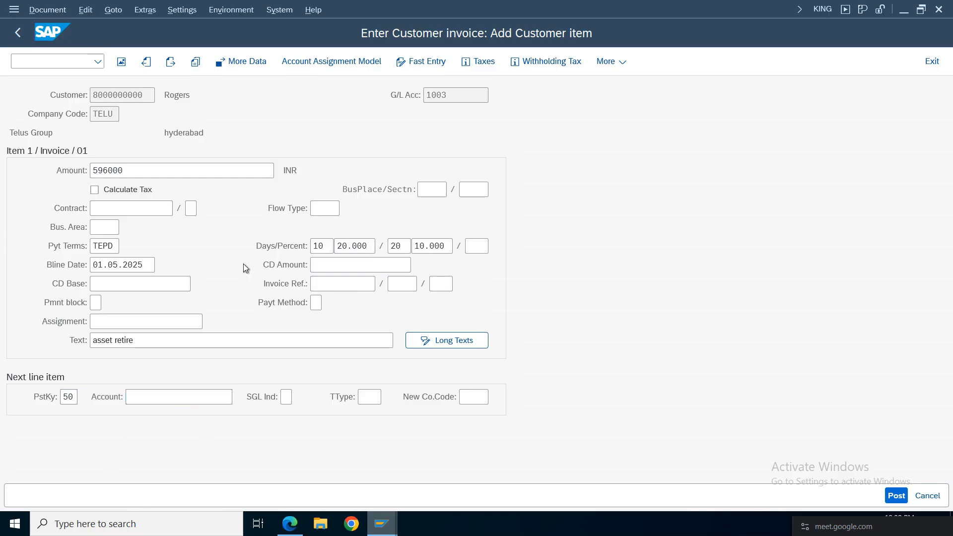
key(F4)
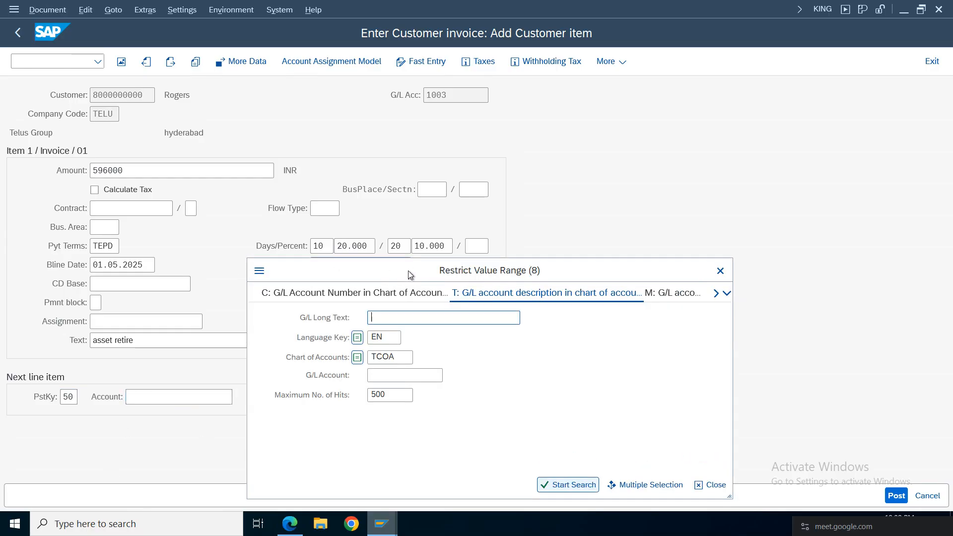
key(Return)
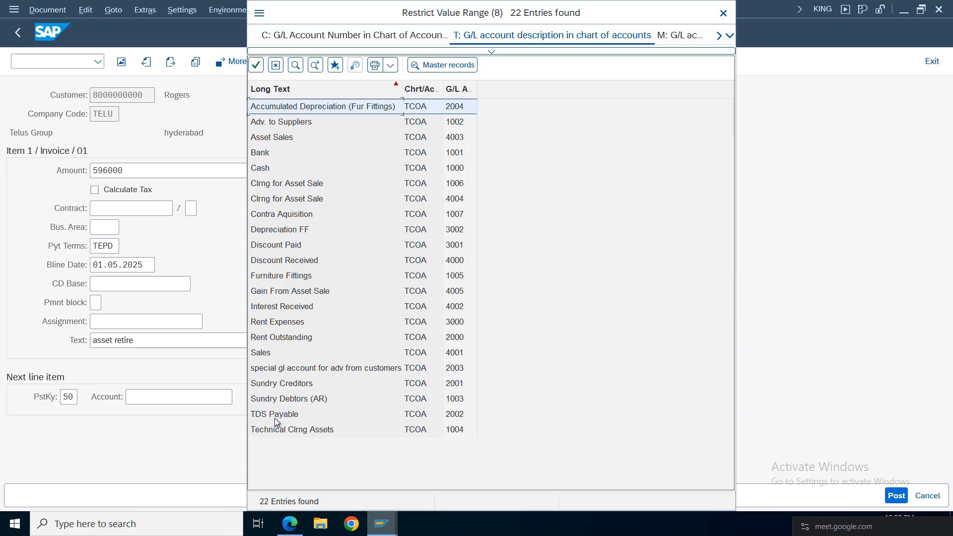
click(265, 354)
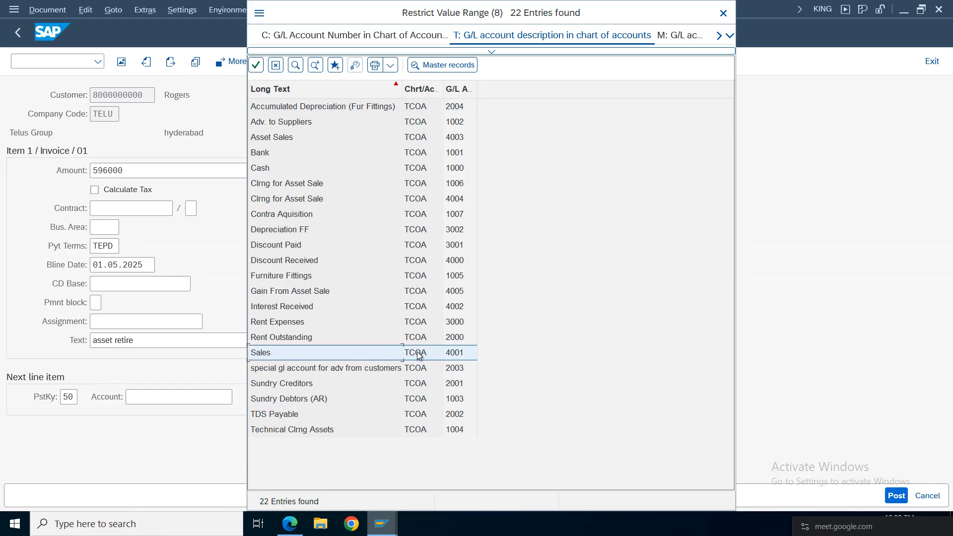
click(298, 139)
double_click(454, 141)
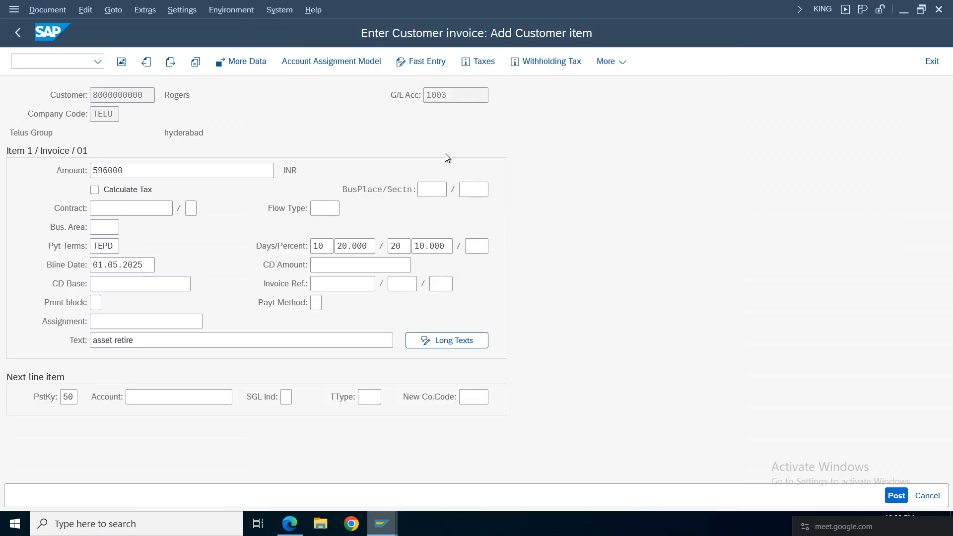
key(Return)
Set the Asset Sales item's amount to 596000 INR, its text to "asset retire" and its cost center to 100100
click(144, 171)
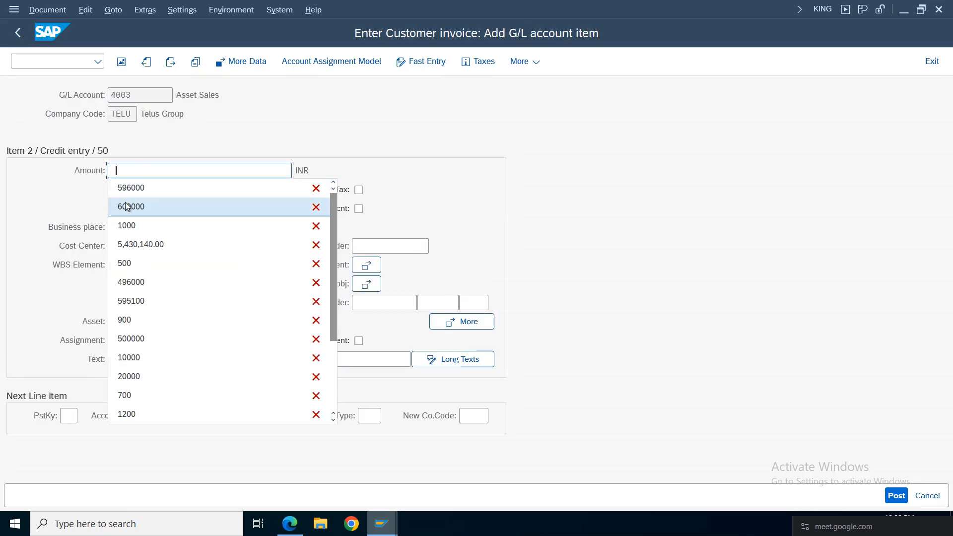
click(139, 193)
click(137, 358)
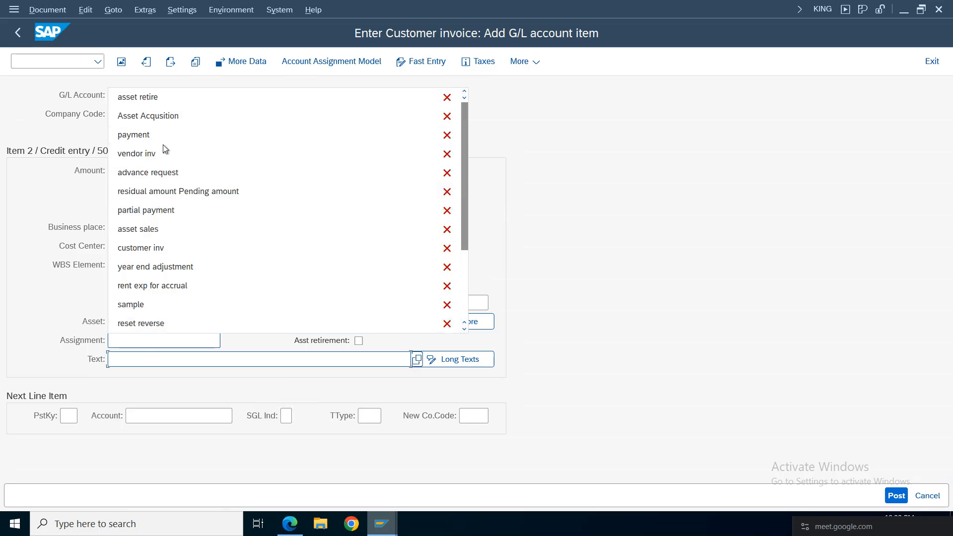
click(154, 98)
click(131, 249)
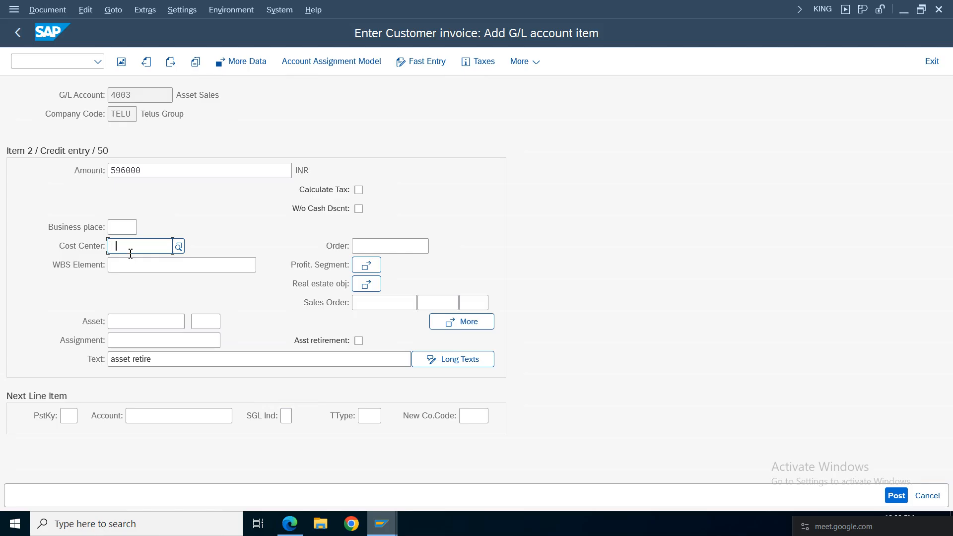
click(129, 263)
Flag the item as an asset retirement for TELU asset 3 (Furniture 29), choosing an asset value date and complete retirement
click(359, 342)
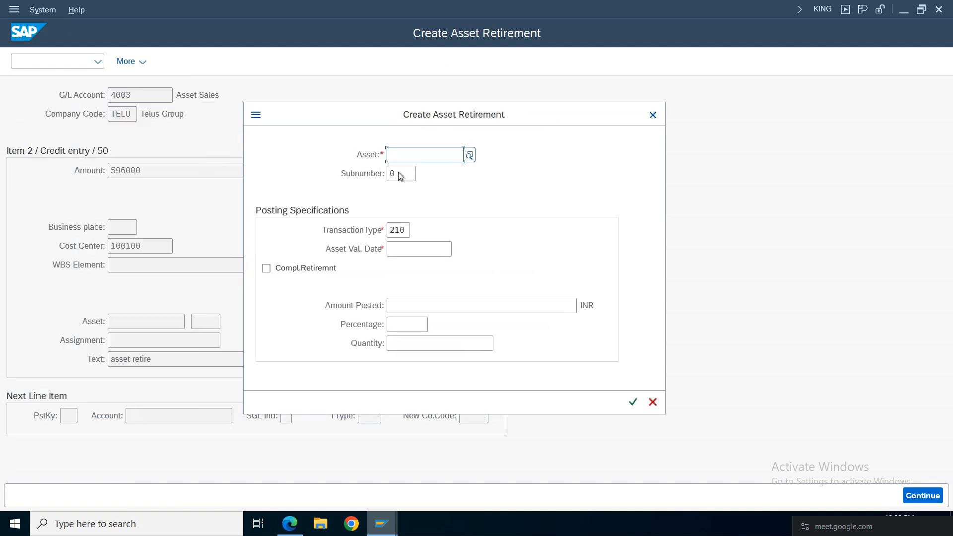
click(469, 156)
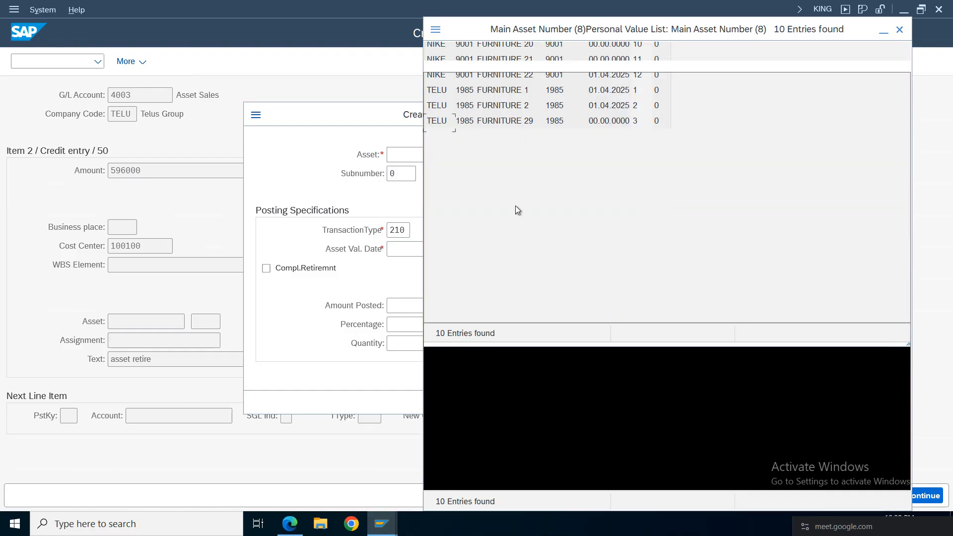
double_click(615, 264)
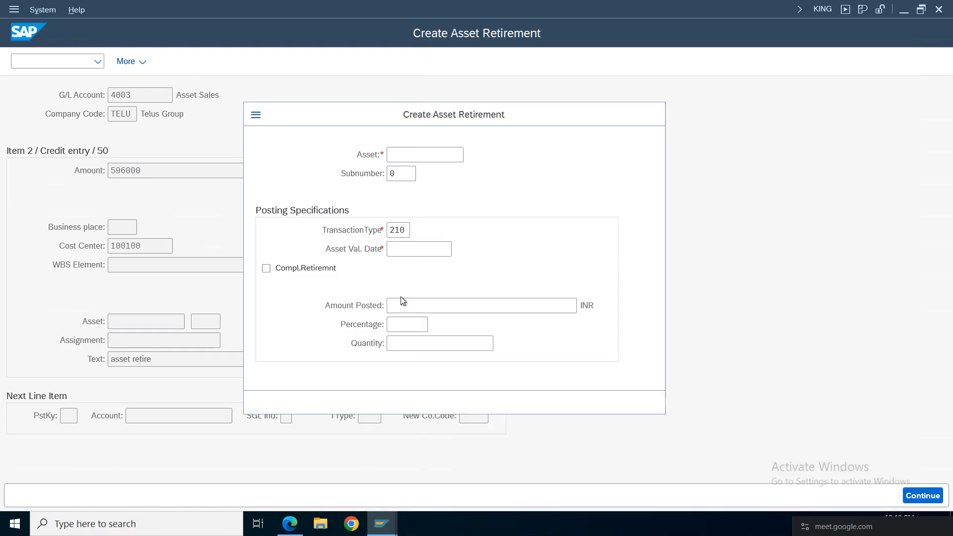
click(429, 249)
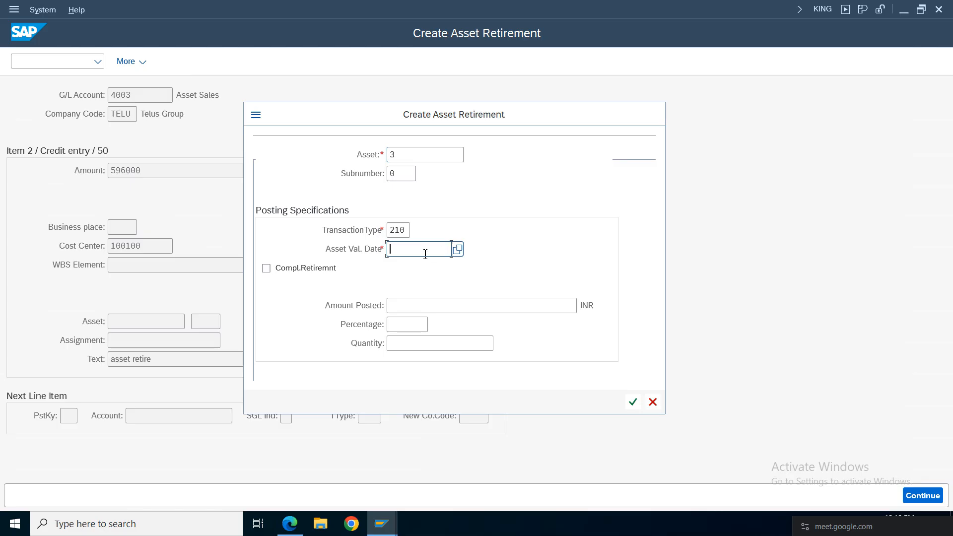
click(425, 252)
click(436, 265)
click(314, 271)
click(633, 402)
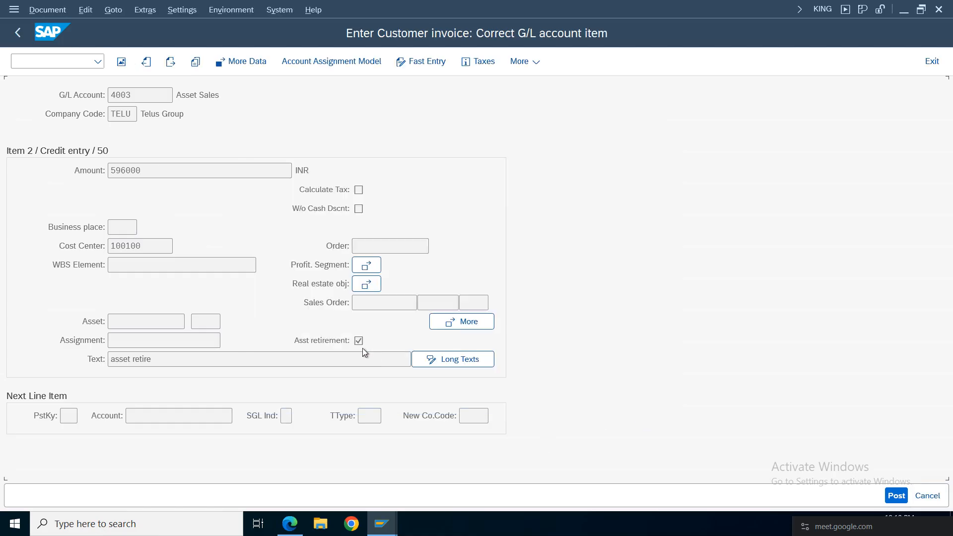
Simulate the customer invoice and display its asset accounting line items
click(47, 10)
click(60, 82)
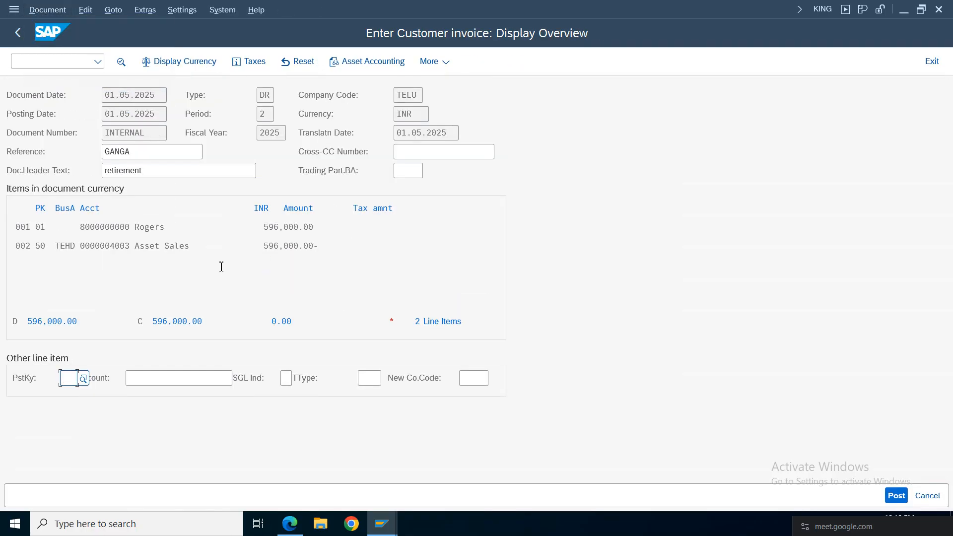
click(192, 246)
click(383, 61)
Check the net book value in the Asset Explorer session, then return to the simulated customer invoice
mouse_move(382, 522)
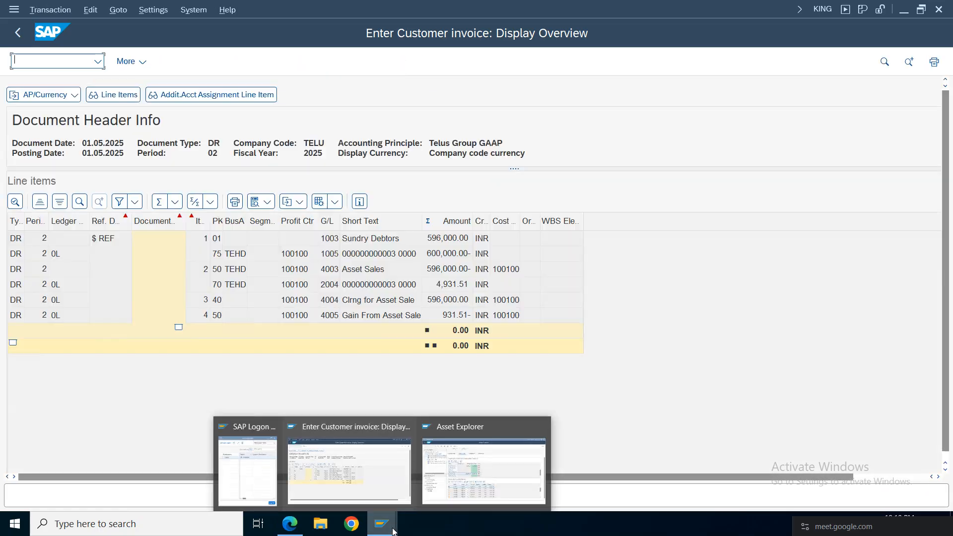
click(506, 454)
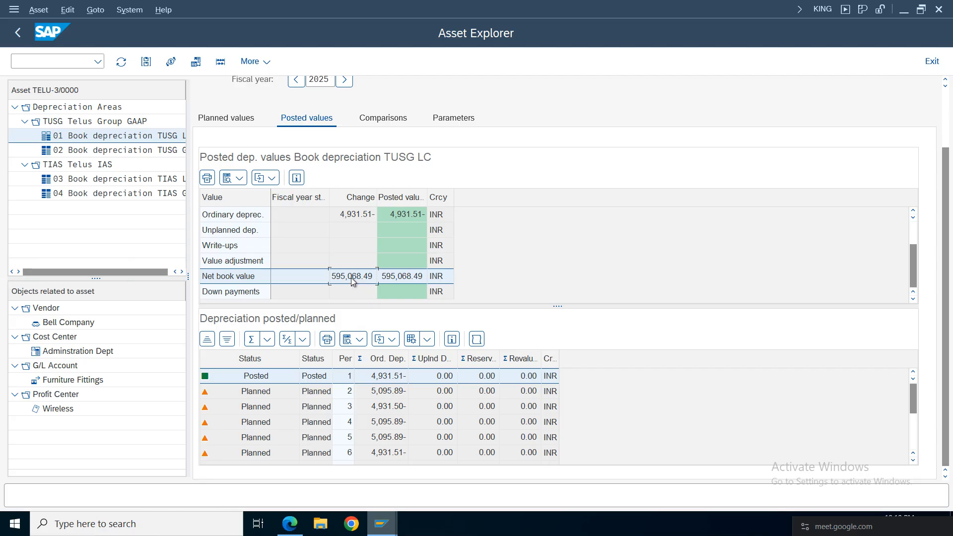
mouse_move(382, 524)
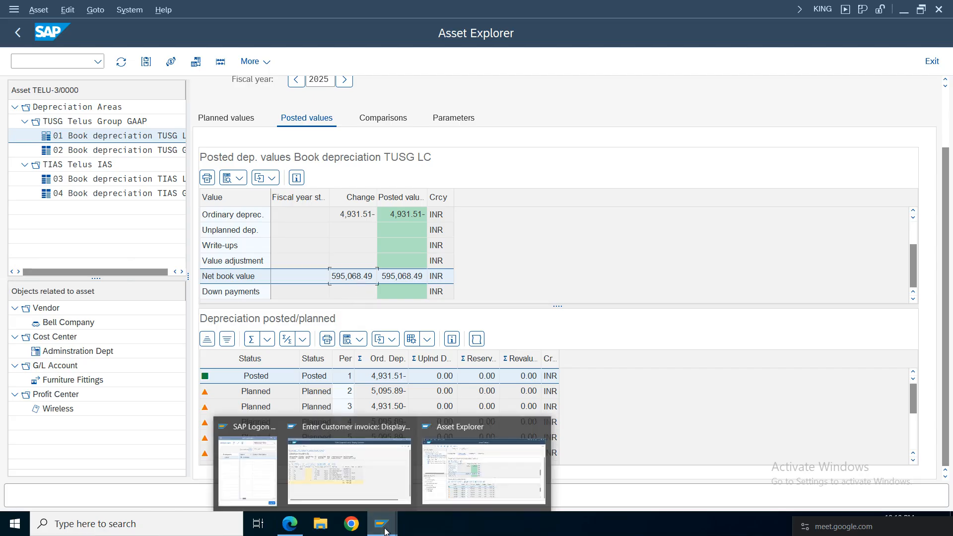
click(505, 461)
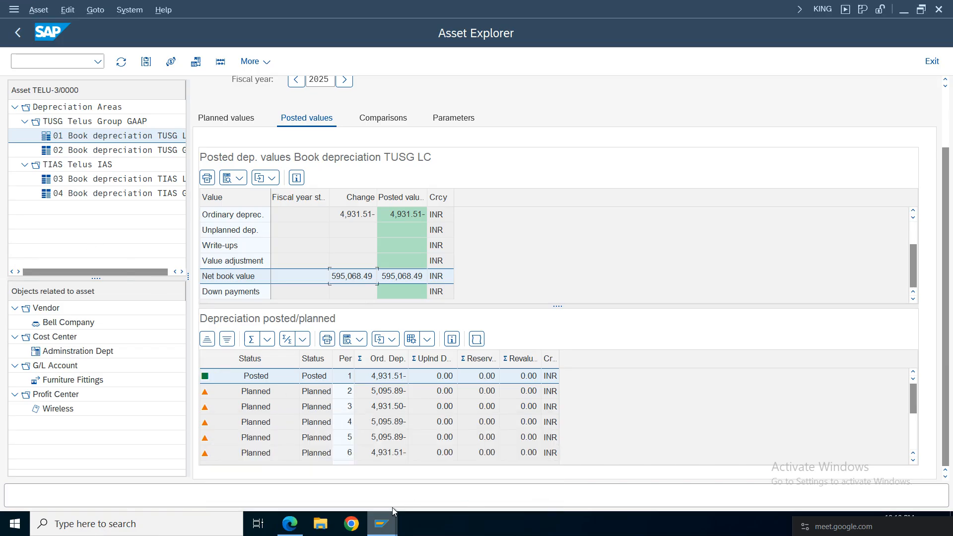
mouse_move(389, 523)
click(412, 469)
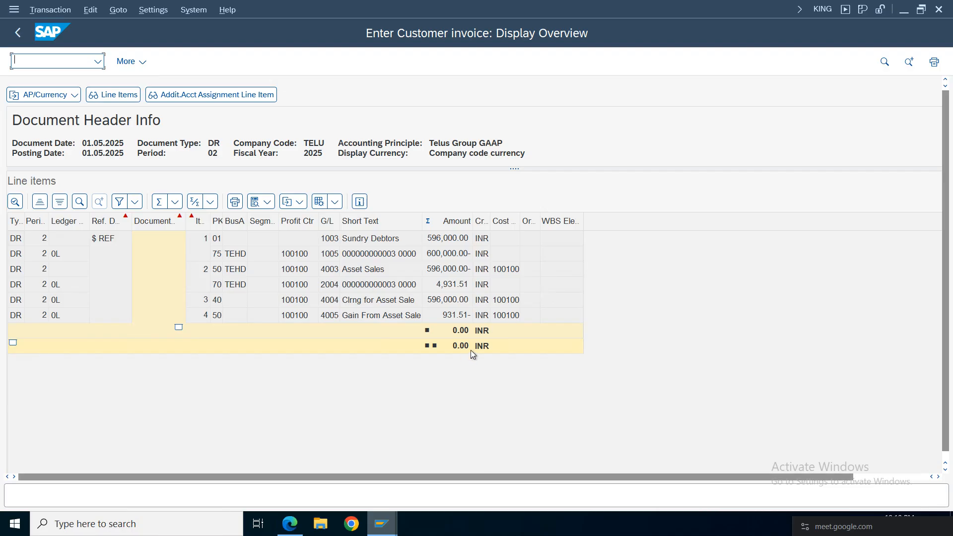
Widen the Short Text column and examine the Sundry Debtors, Asset Sales and account 1005 asset line amounts
click(453, 318)
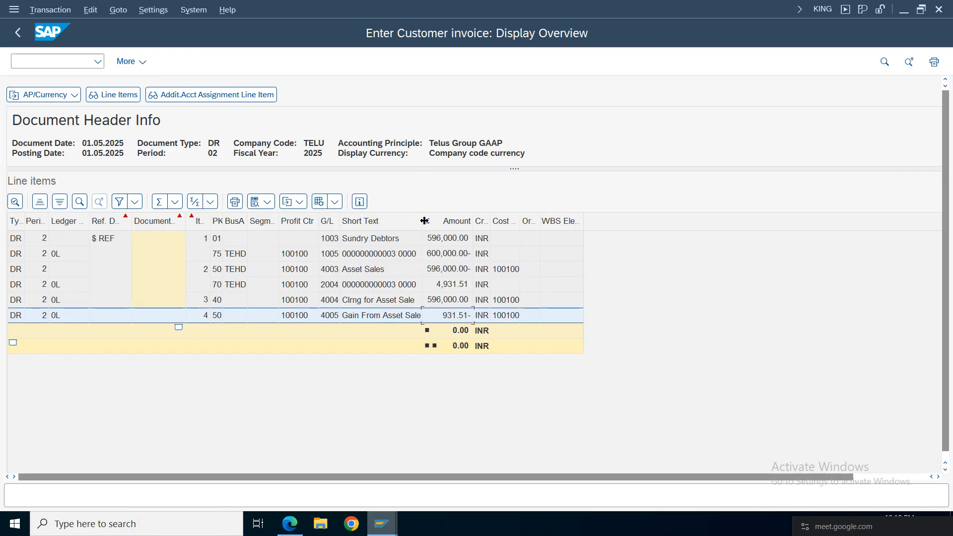
drag(422, 221, 600, 230)
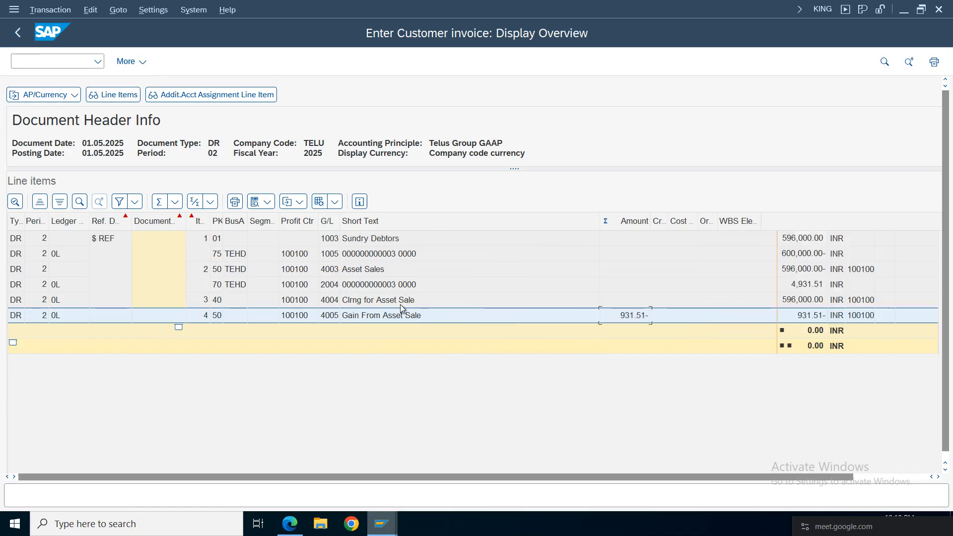
click(370, 240)
click(365, 271)
click(375, 246)
click(374, 270)
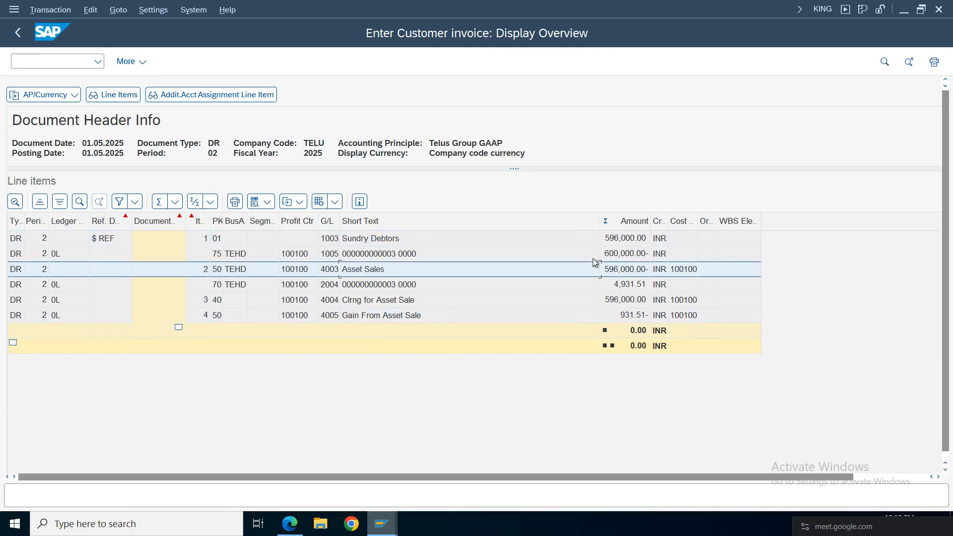
click(612, 238)
click(615, 272)
click(623, 254)
click(378, 257)
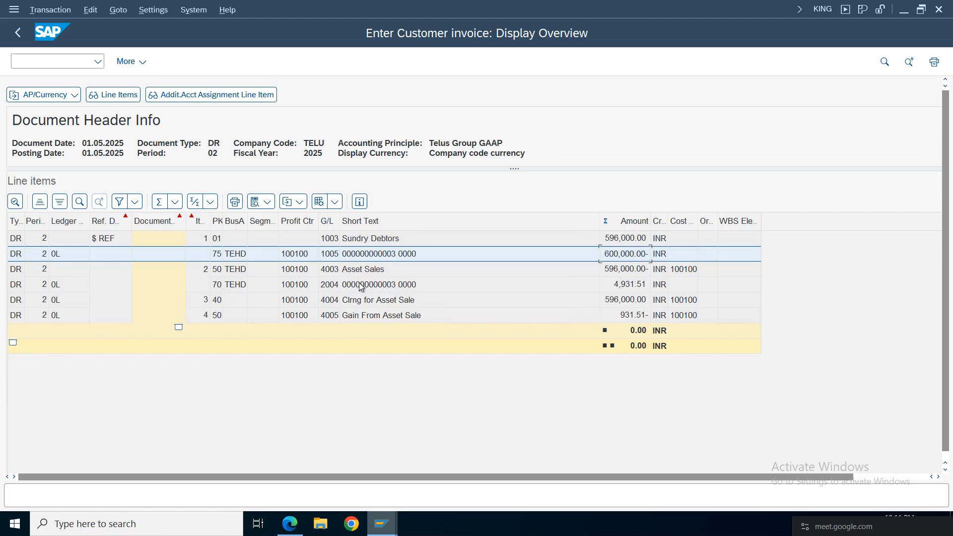
Review the accumulated depreciation, asset sale clearing and gain lines against the asset's acquisition amount on account 1005
click(630, 287)
click(380, 301)
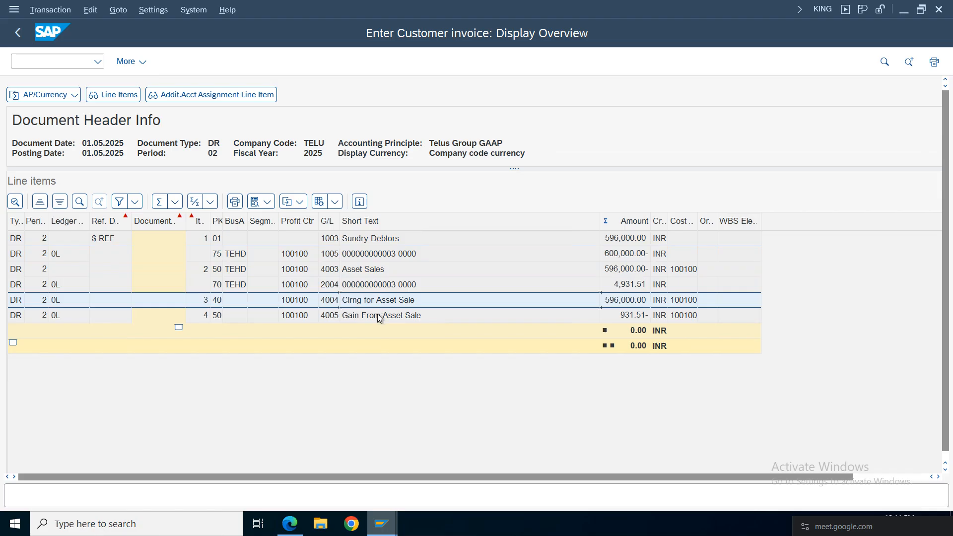
click(380, 317)
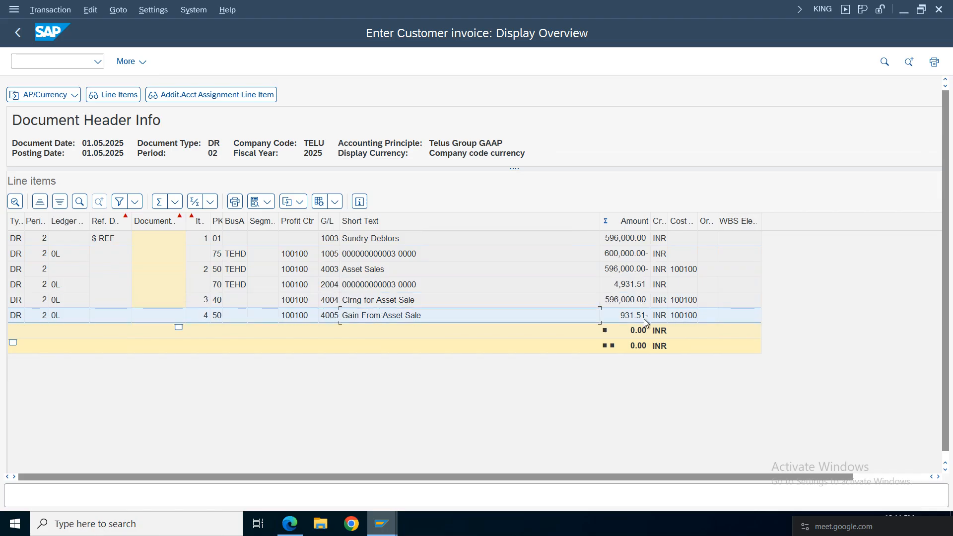
click(385, 289)
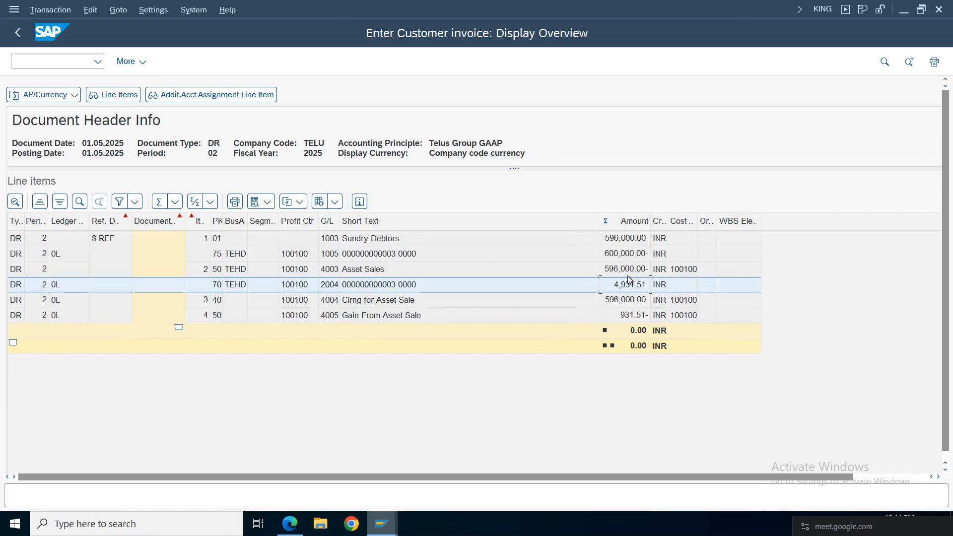
click(403, 290)
click(617, 291)
click(618, 255)
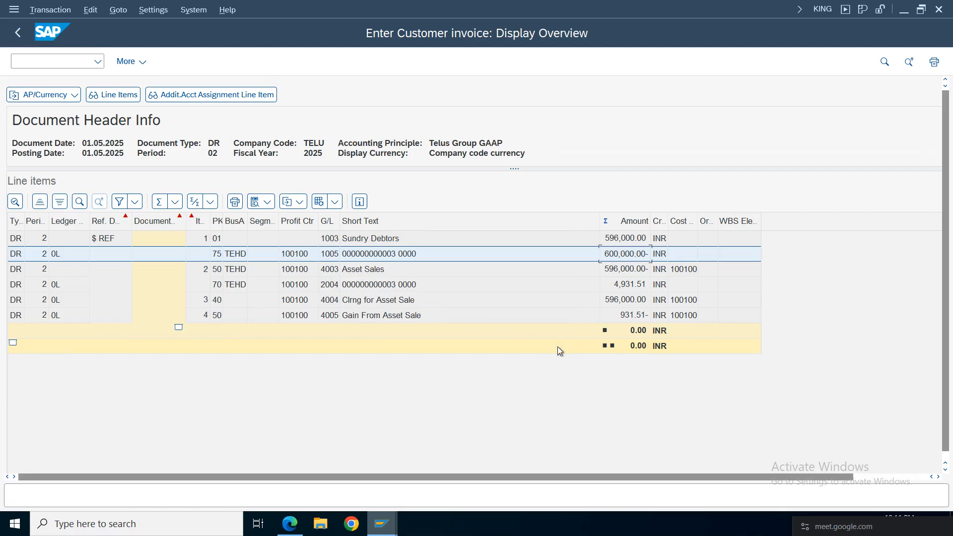
Compare the Asset Sales line on account 4003 with the asset sale clearing line on account 4004
click(379, 274)
click(387, 301)
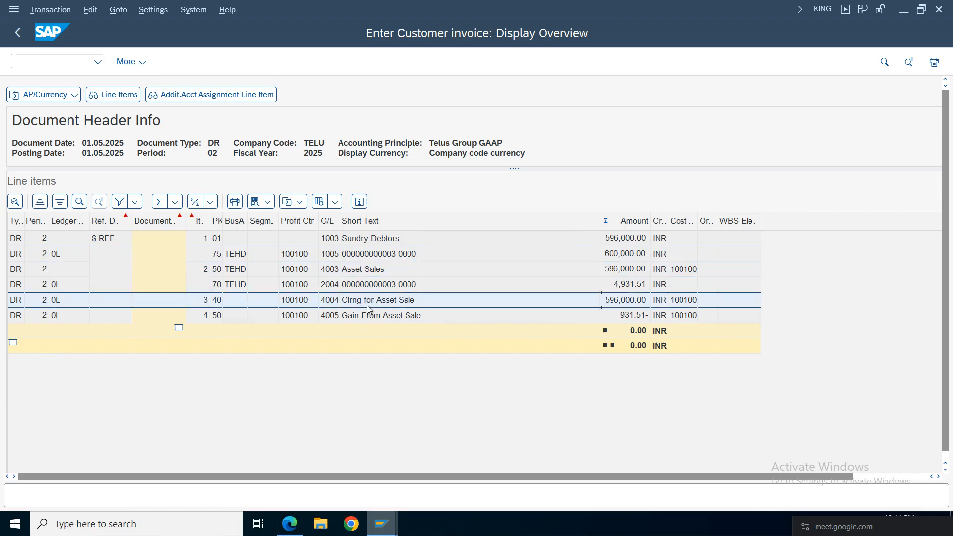
click(634, 304)
click(628, 272)
click(628, 302)
click(381, 305)
click(370, 301)
click(618, 303)
Switch to the Asset Explorer session, refresh it, and review the asset's acquisition transaction and posted depreciation values
click(382, 523)
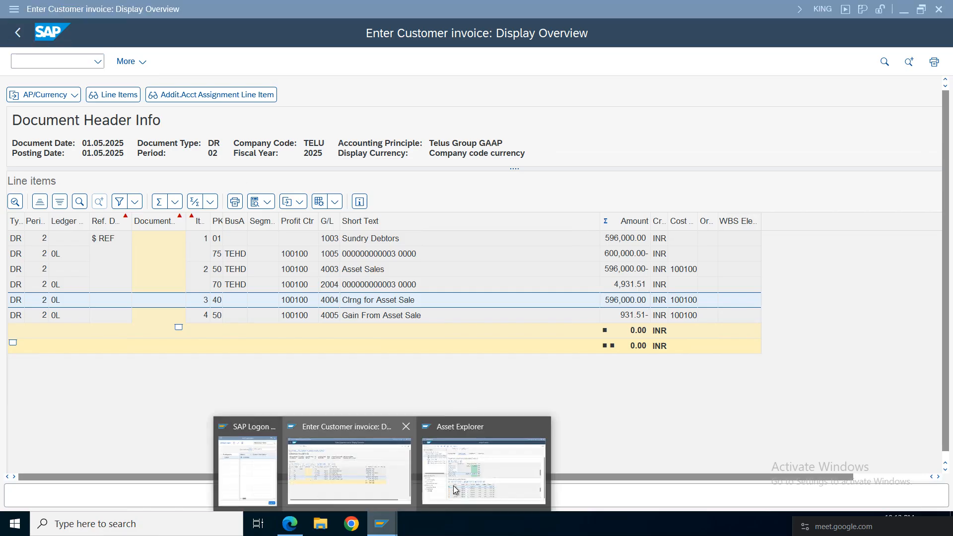
click(507, 481)
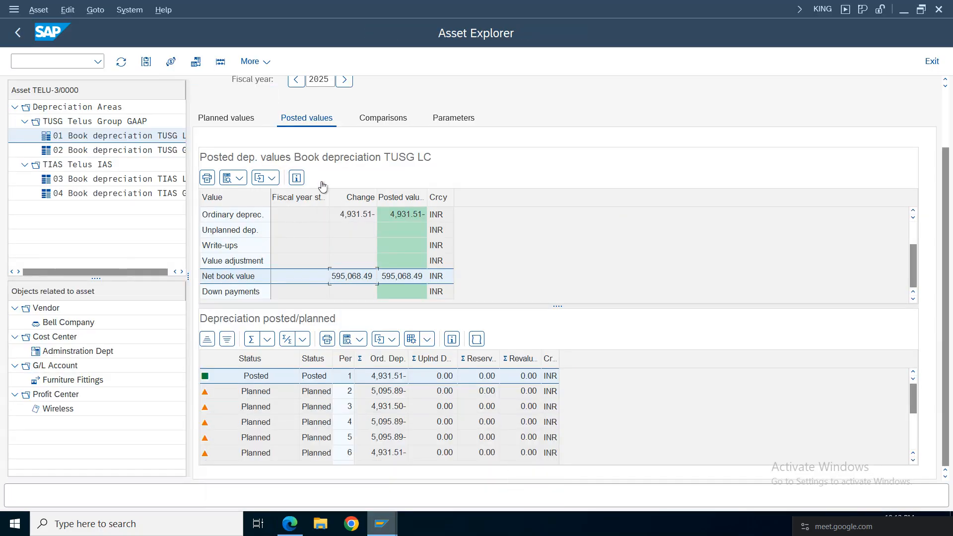
click(121, 66)
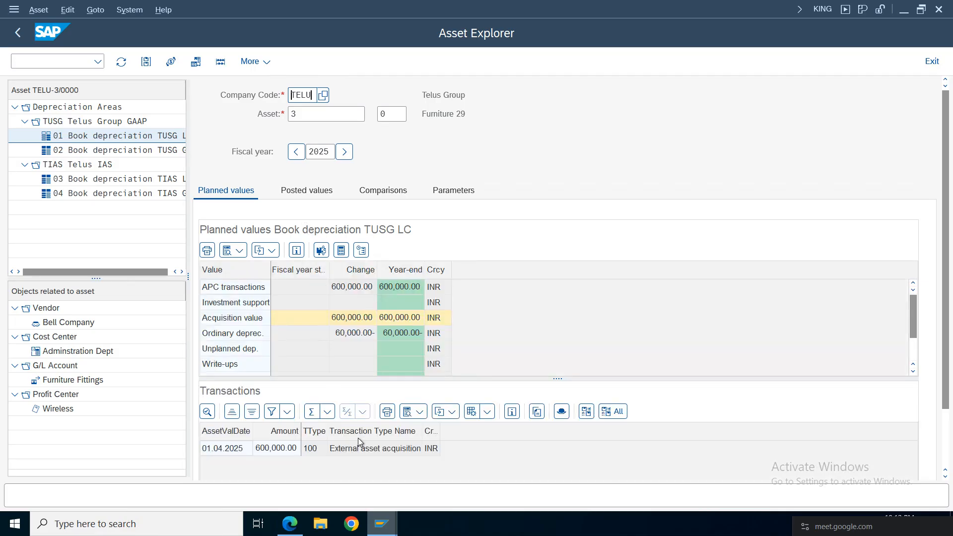
click(353, 454)
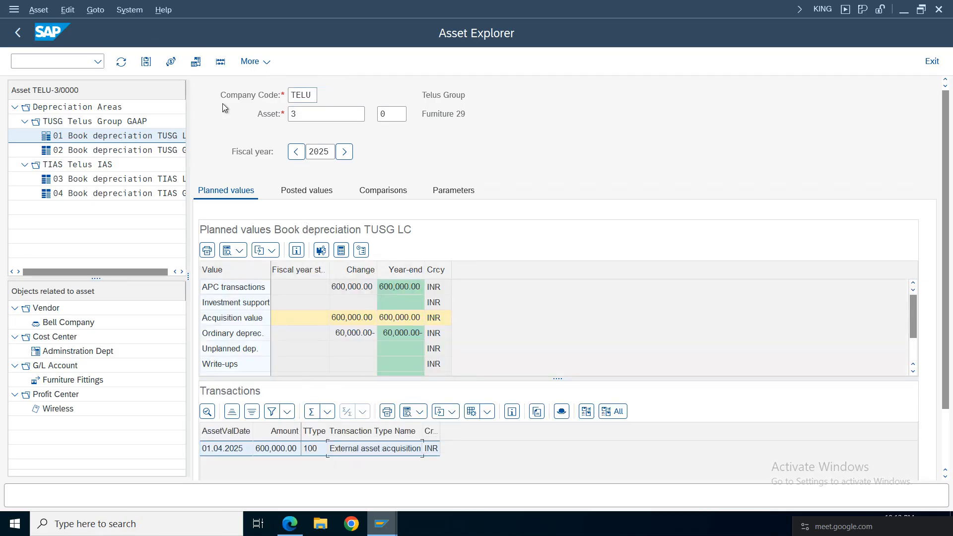
click(308, 193)
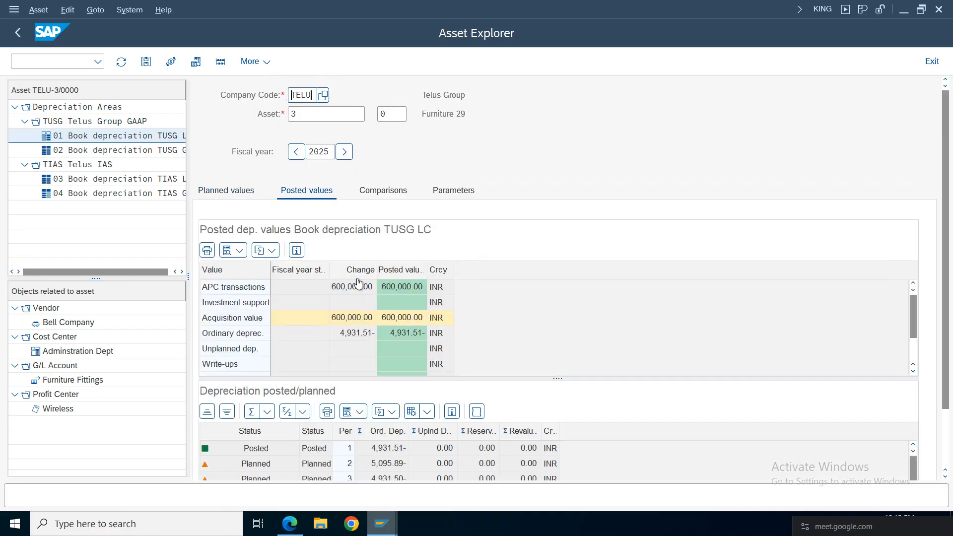
click(387, 448)
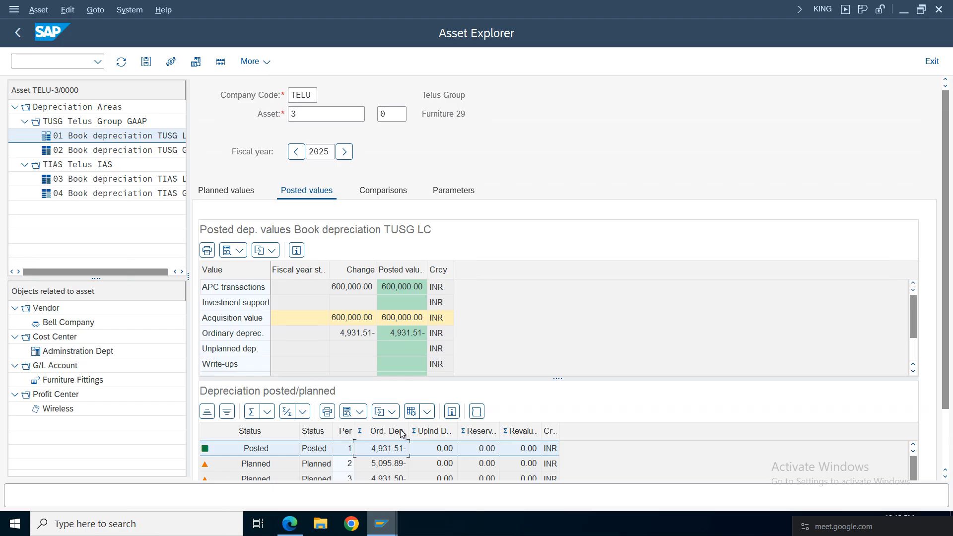
Check the asset's posted acquisition value, return to the customer invoice session and post the asset retirement document
click(361, 329)
click(356, 317)
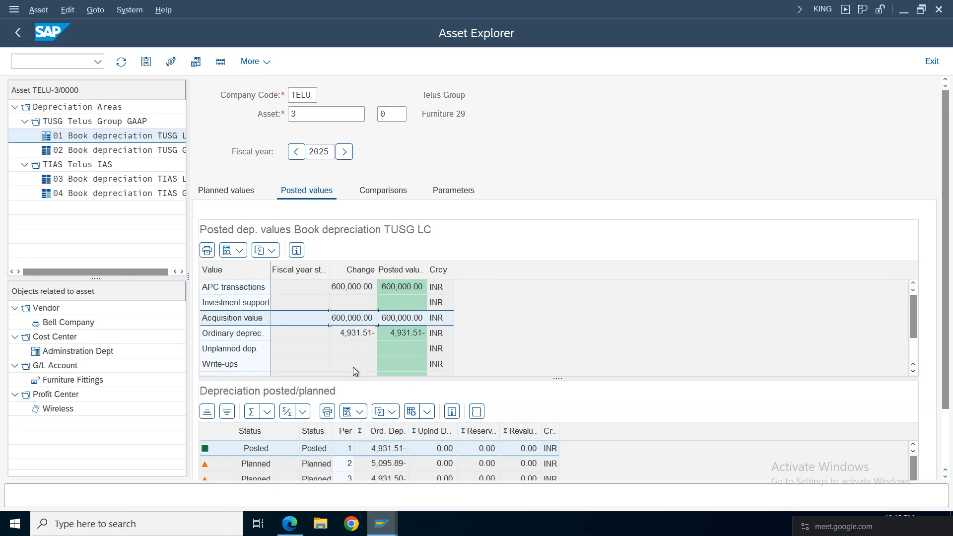
mouse_move(383, 524)
click(412, 489)
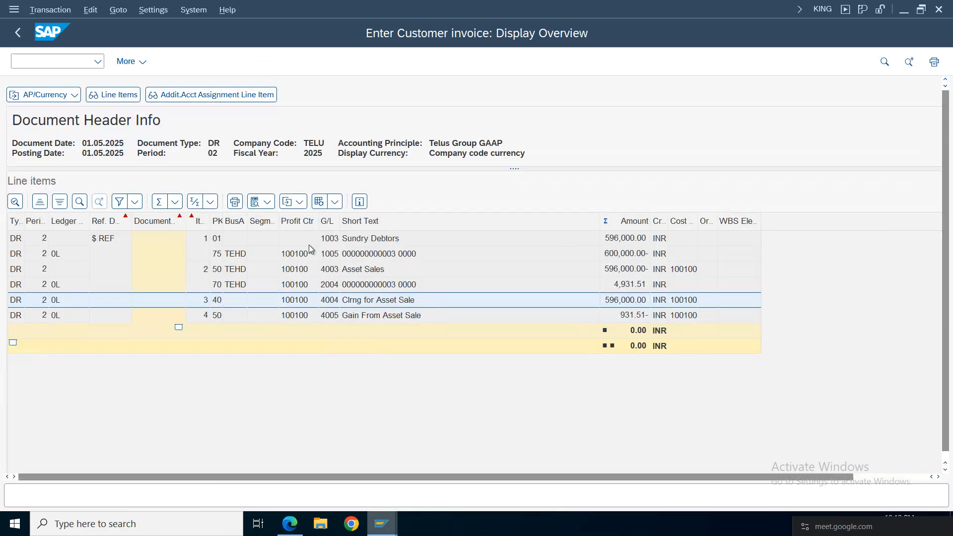
click(18, 33)
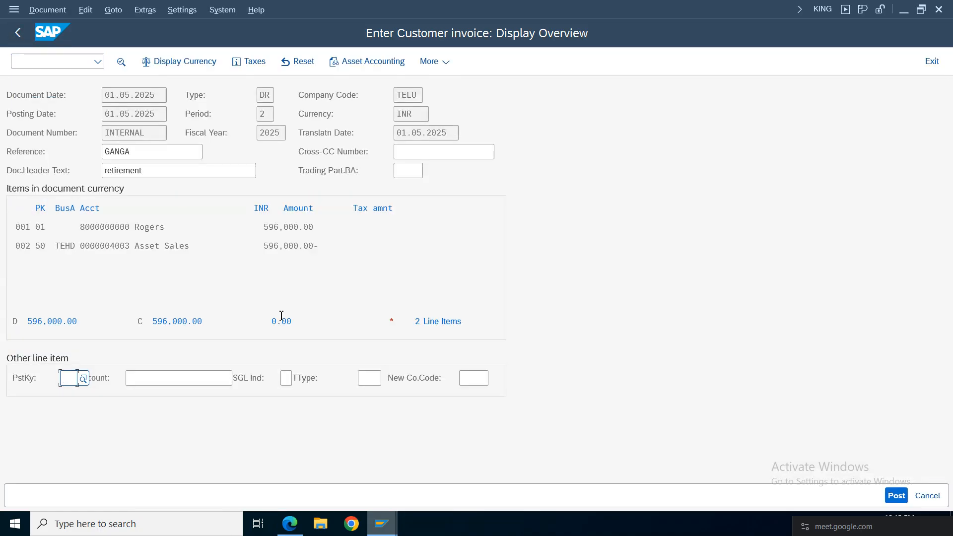
click(900, 498)
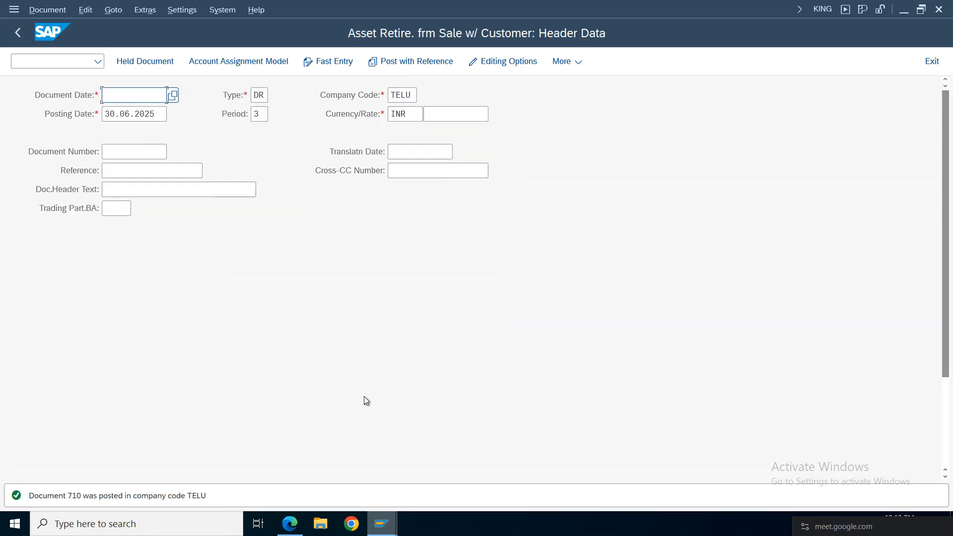
Switch to the Asset Explorer session, refresh it, and review the retirement transaction's revenue, depreciation and gain against the planned ordinary depreciation
click(401, 521)
click(478, 488)
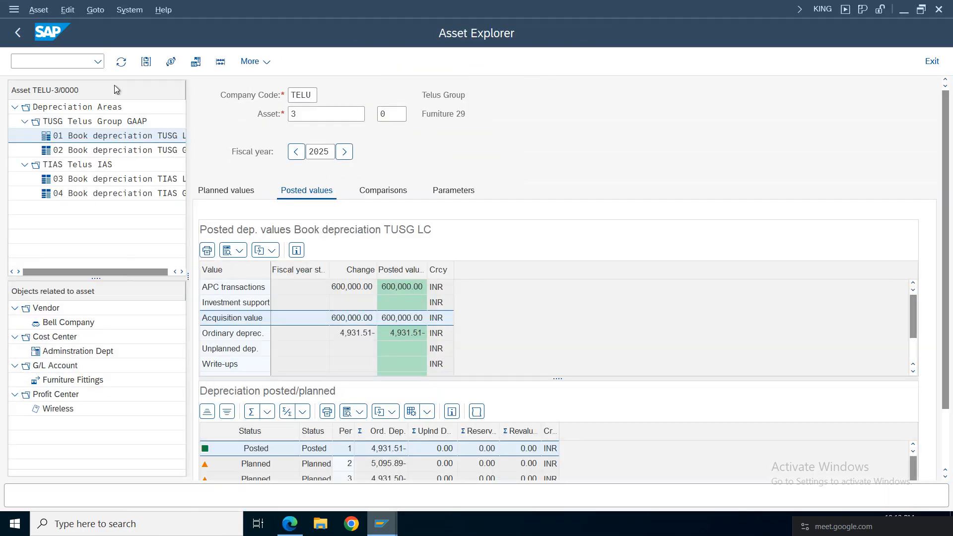
click(127, 63)
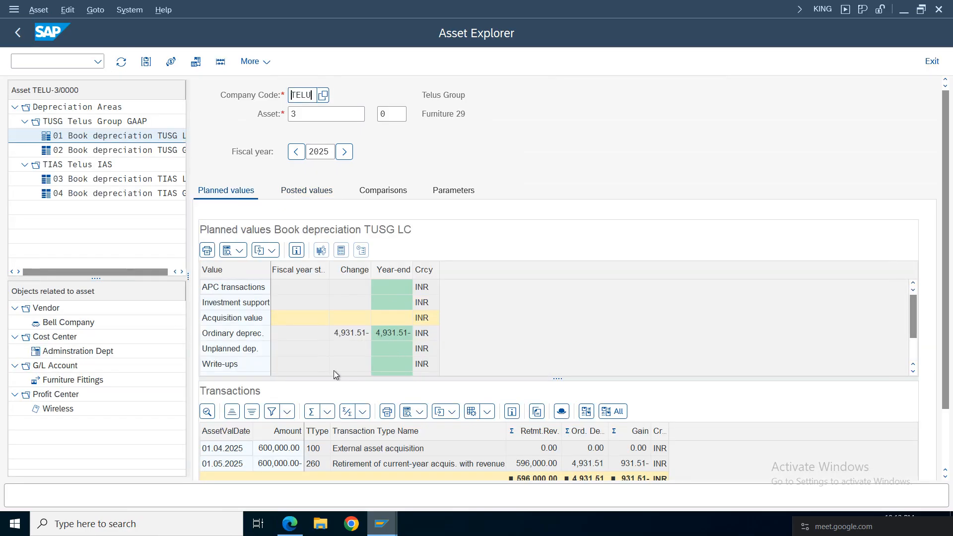
click(377, 464)
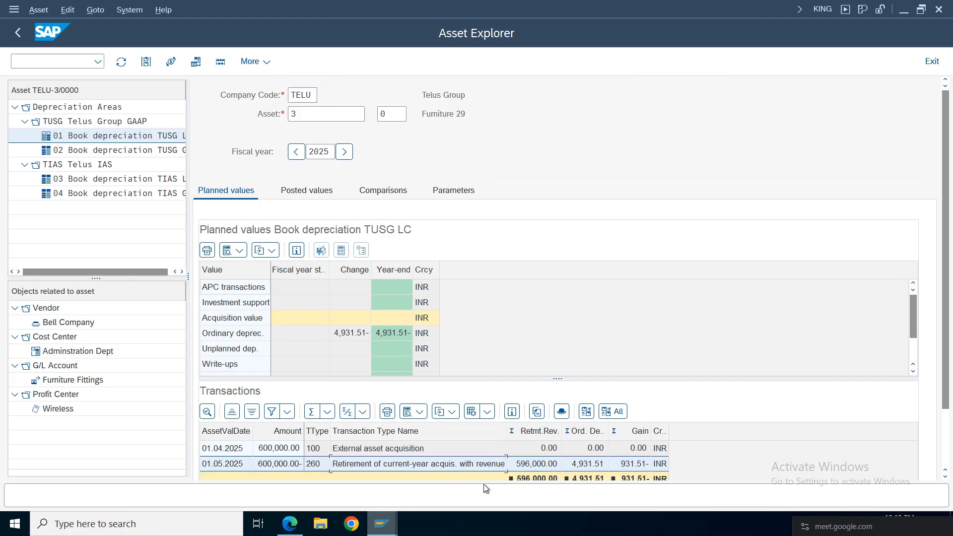
click(640, 463)
click(592, 469)
click(351, 340)
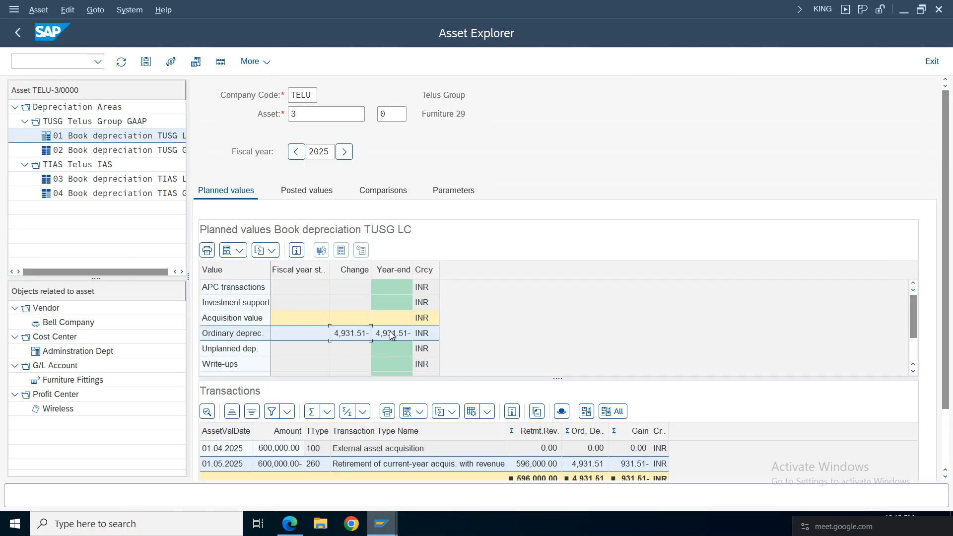
Review the retired asset's posted depreciation values and the 2025 comparison for book depreciation area 01
click(288, 199)
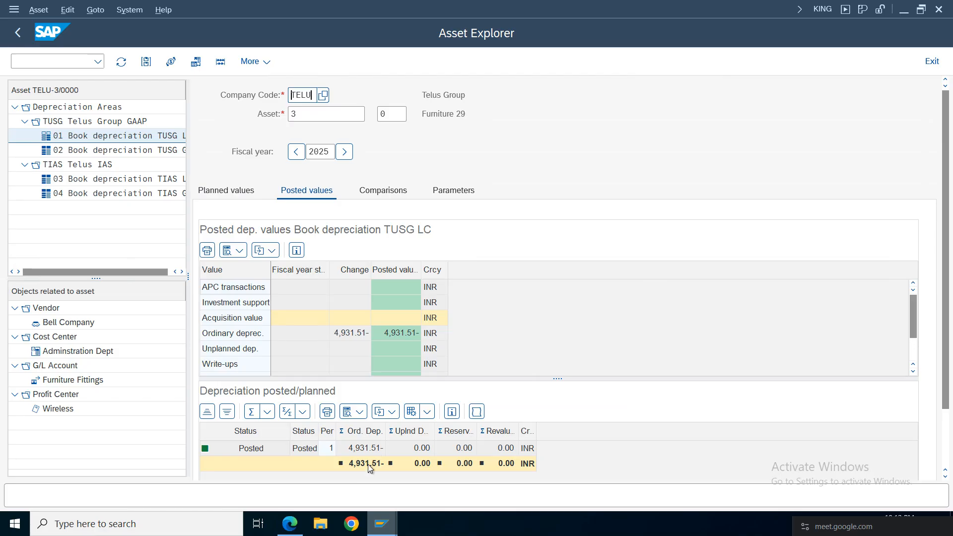
click(353, 331)
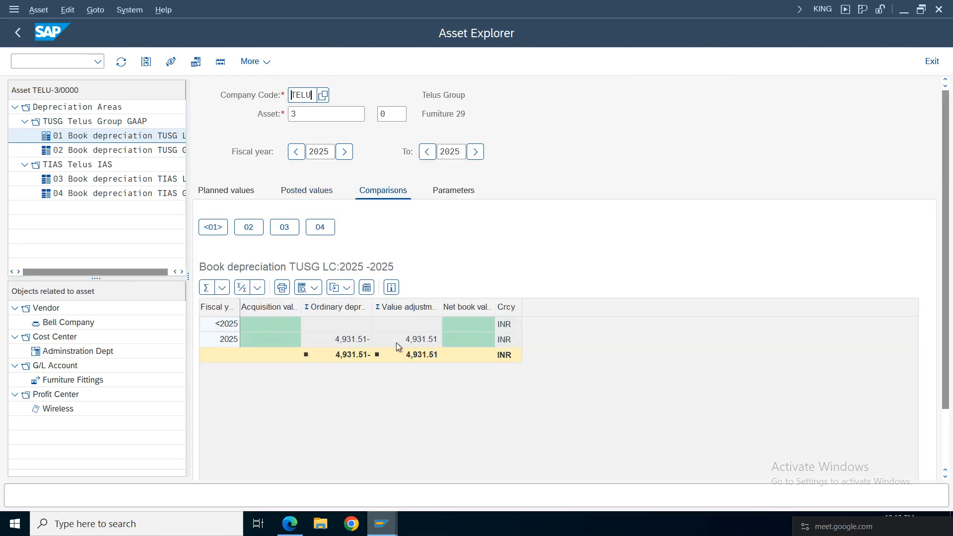
click(349, 342)
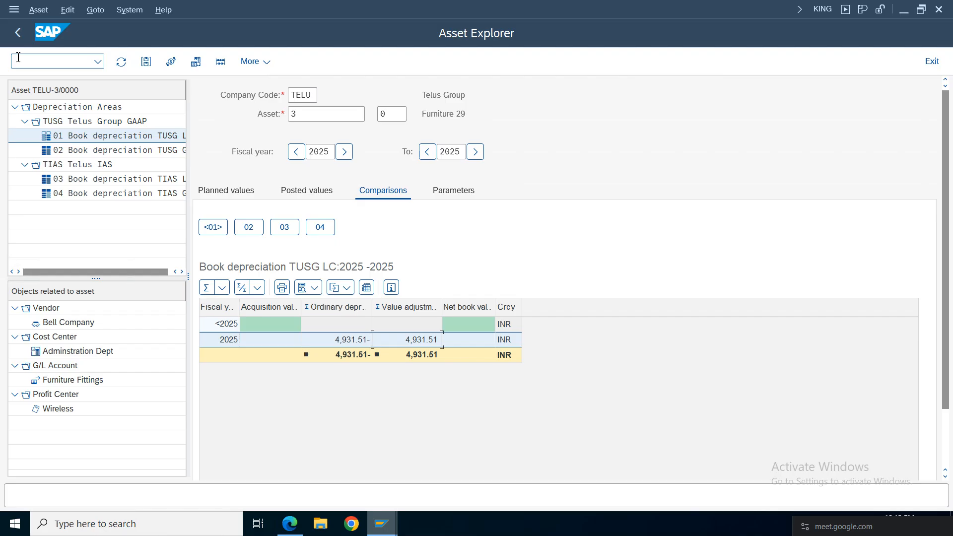
Switch from the remote SAP session to the FI Working Notes spreadsheet in Google Sheets and go to the blank rows around 300 on the 9 PM sheet
mouse_move(525, 2)
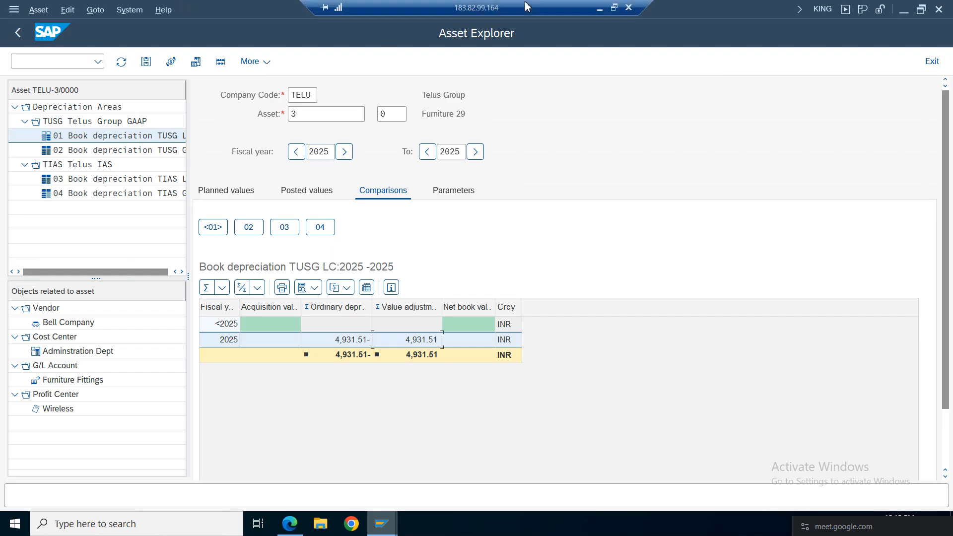
click(601, 9)
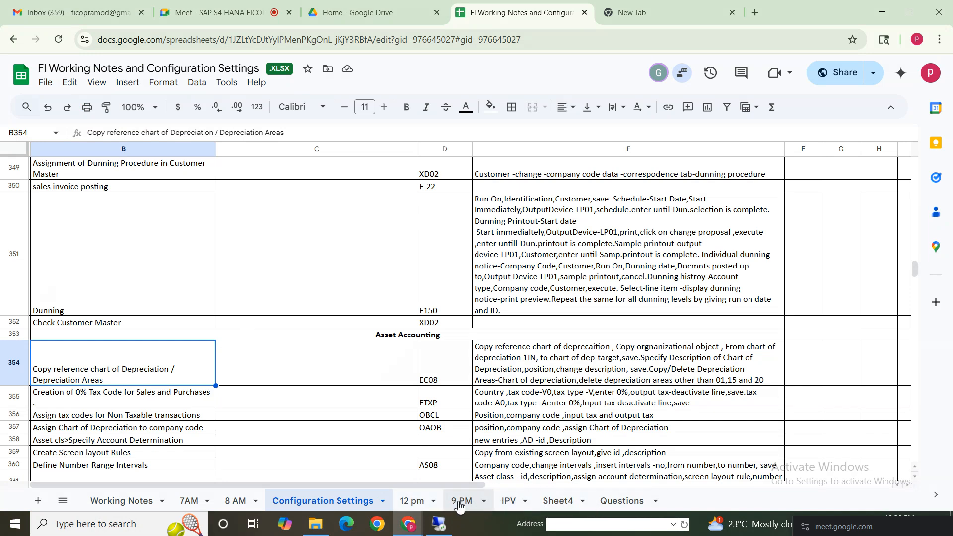
click(567, 507)
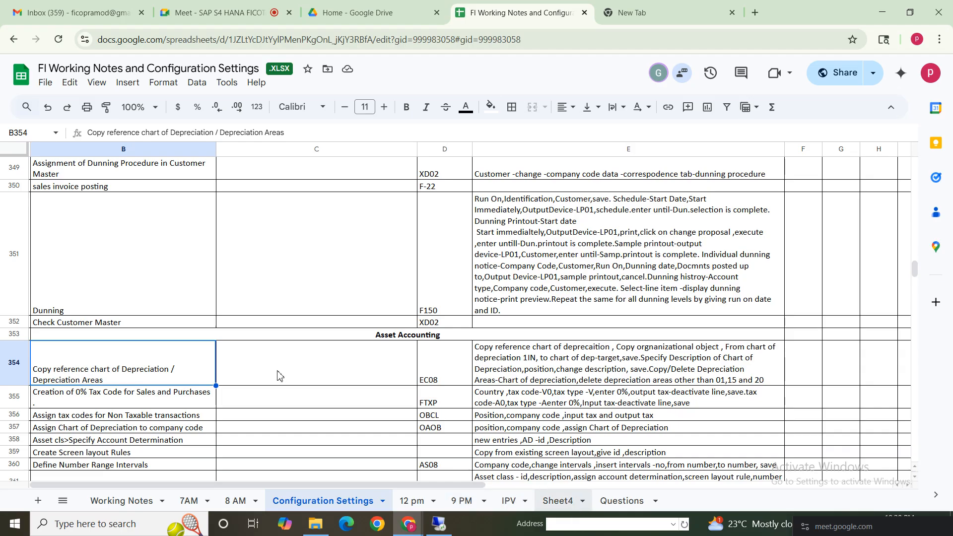
click(137, 368)
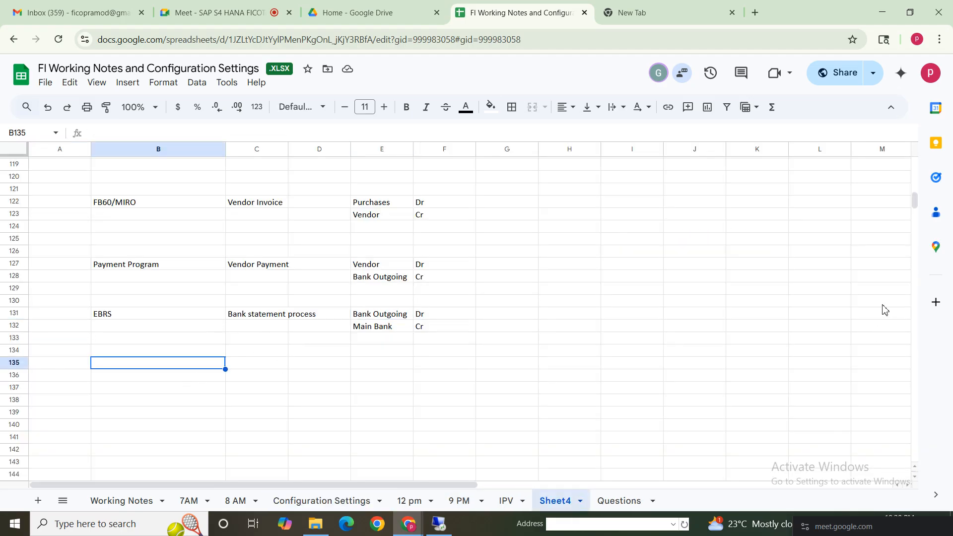
click(460, 506)
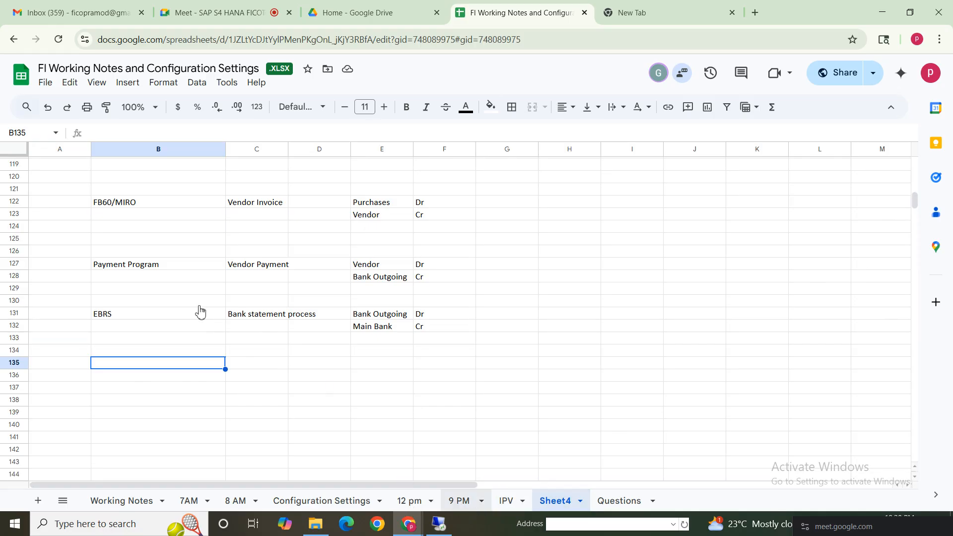
click(367, 322)
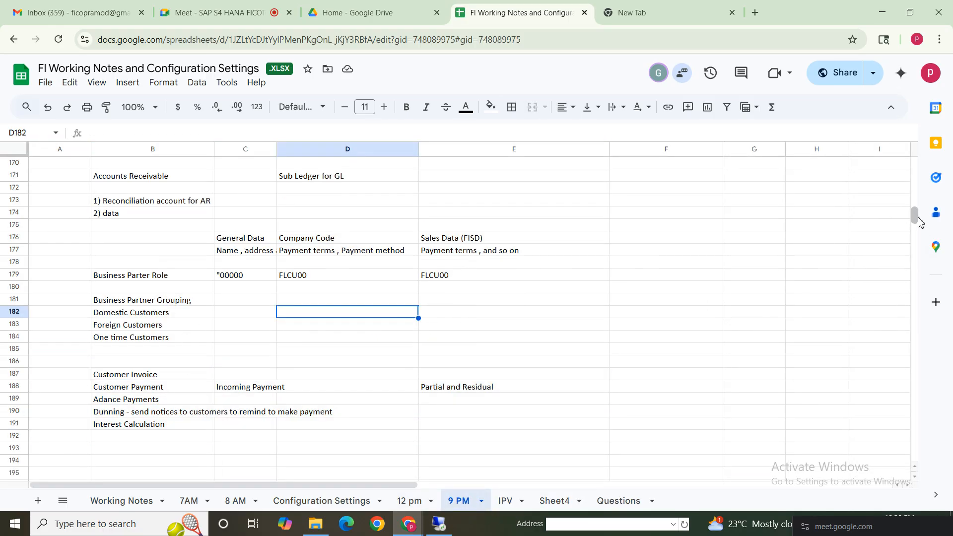
drag(916, 215, 928, 255)
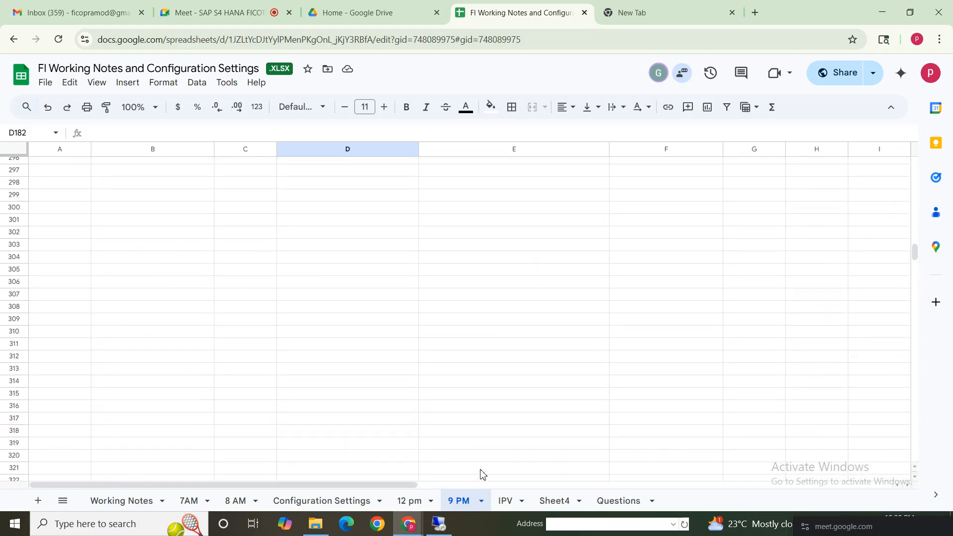
Enter "Acqusition with Vendor", "Dep" and "Retirement" in cells B300 to B302
click(114, 213)
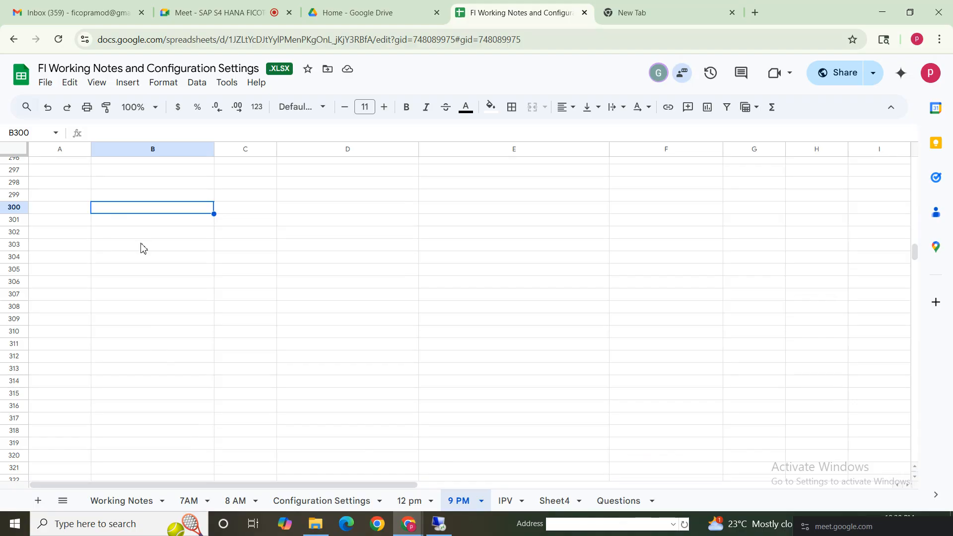
text(Acqusition)
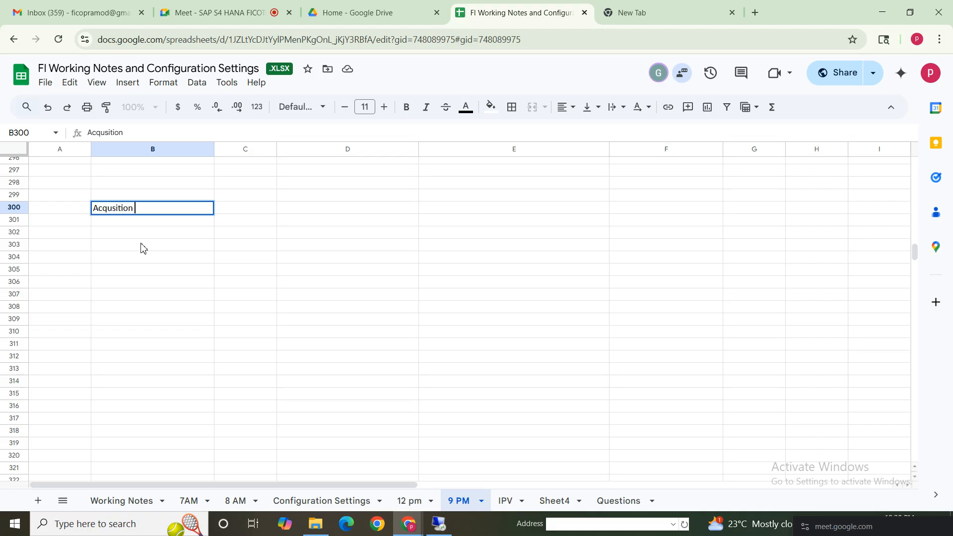
text(with Vendor)
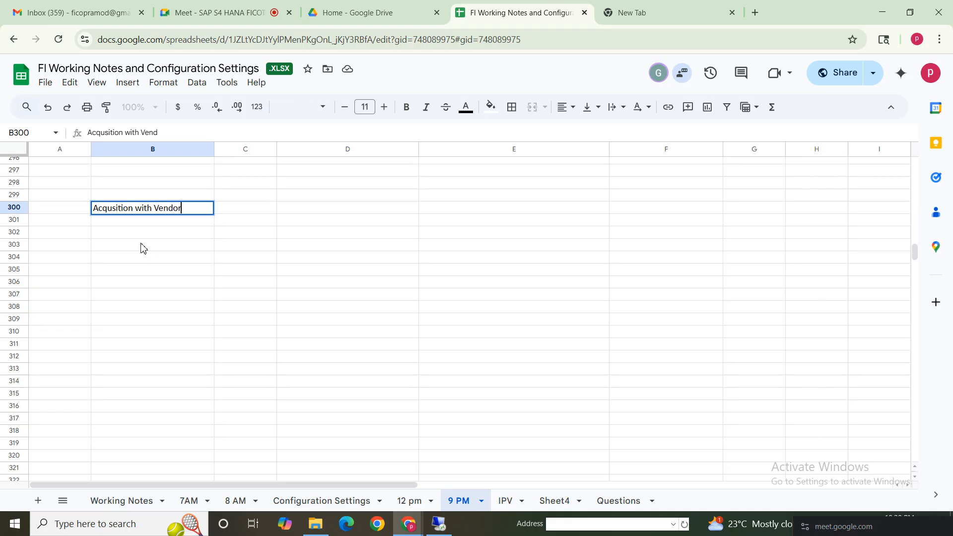
key(Return)
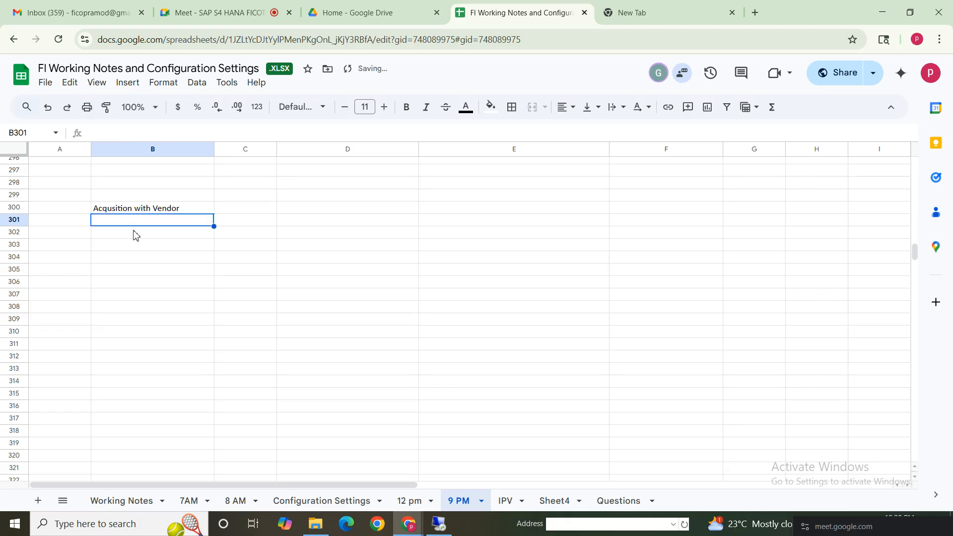
text(Dep)
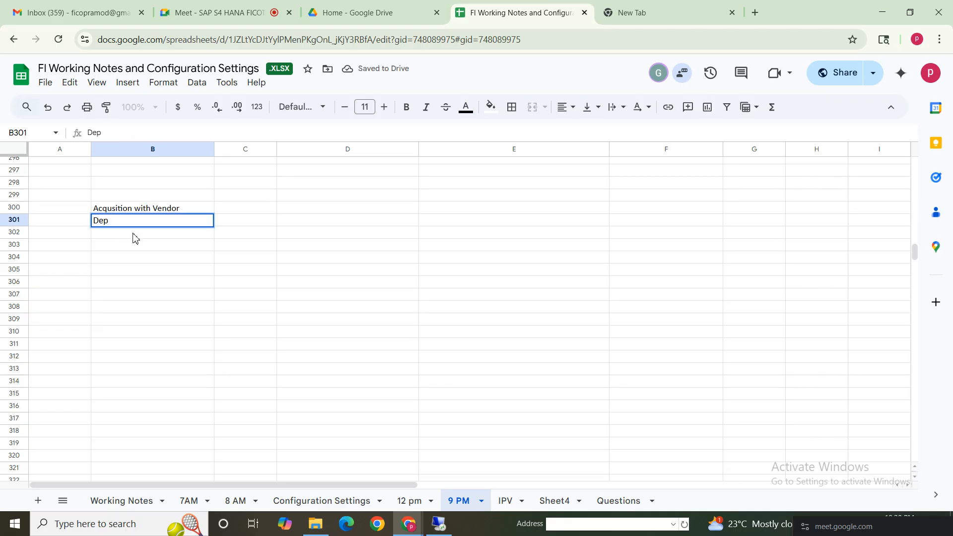
key(Return)
text(Reti)
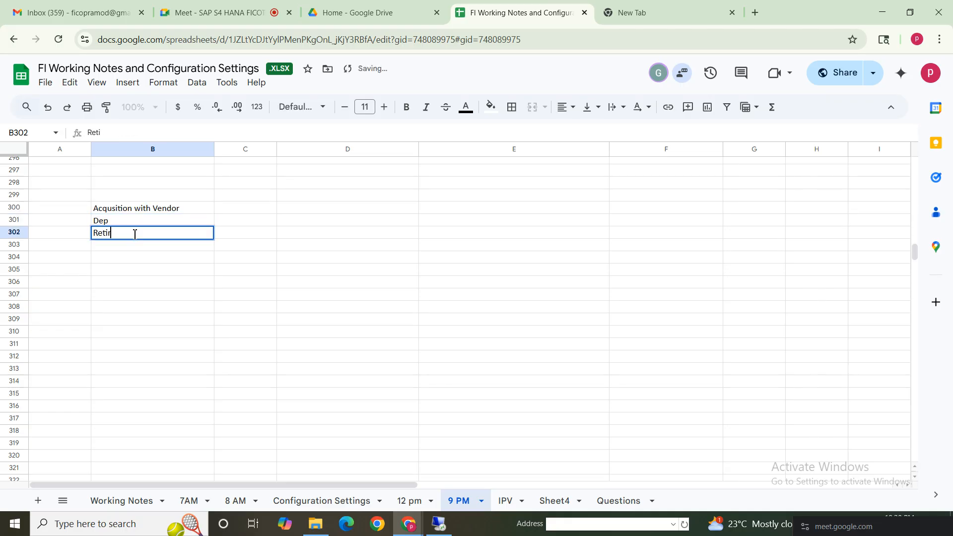
text(rement)
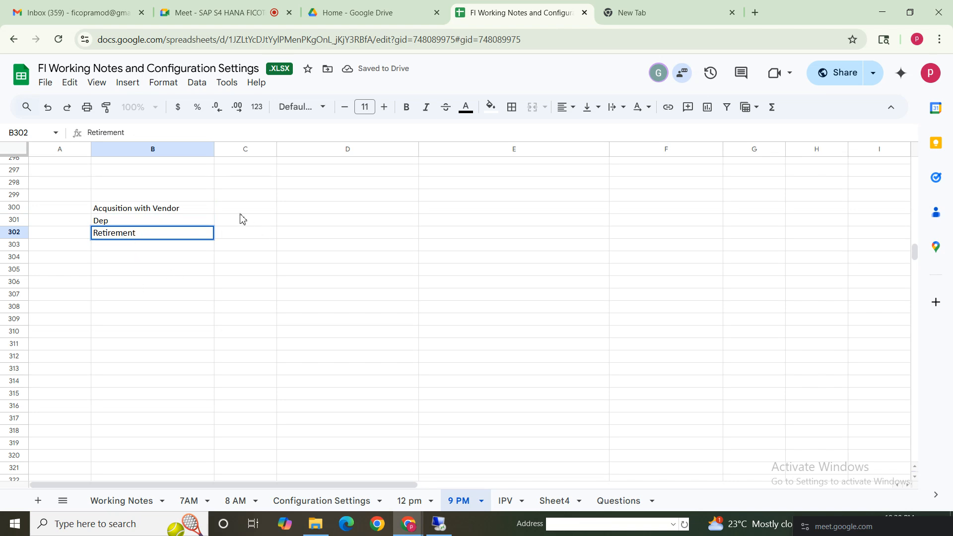
click(113, 281)
Extend the entry in cell B302 to read "Retirement Customer"
click(122, 234)
click(189, 208)
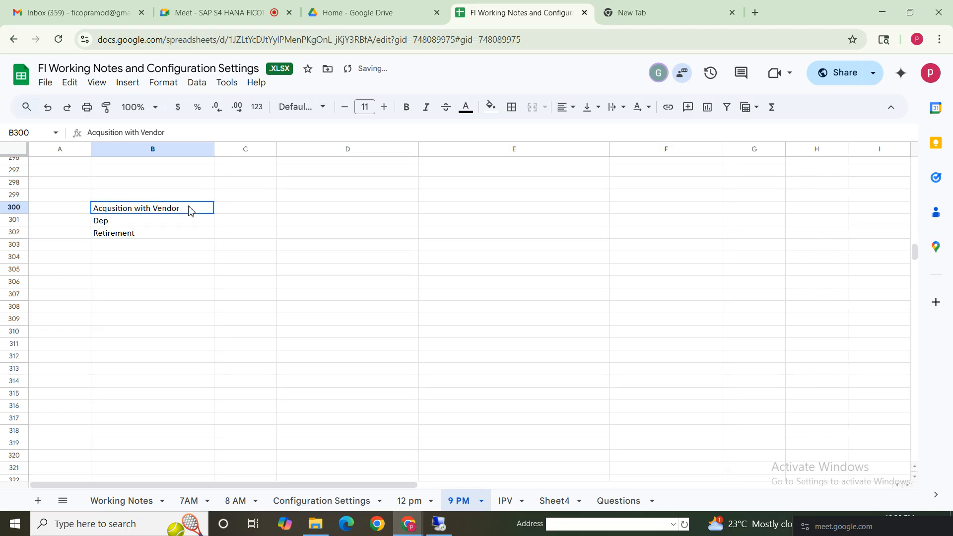
click(143, 234)
double_click(148, 235)
click(148, 235)
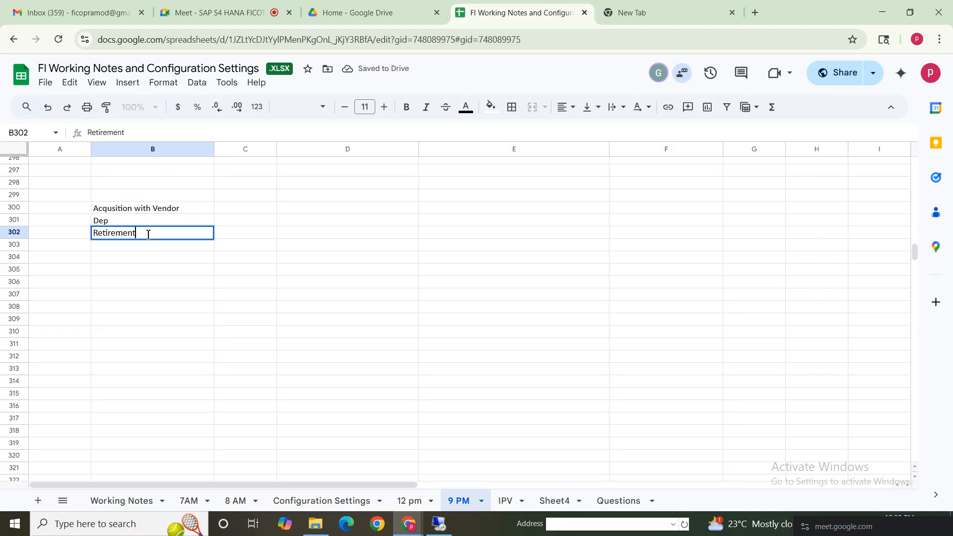
text(Custom)
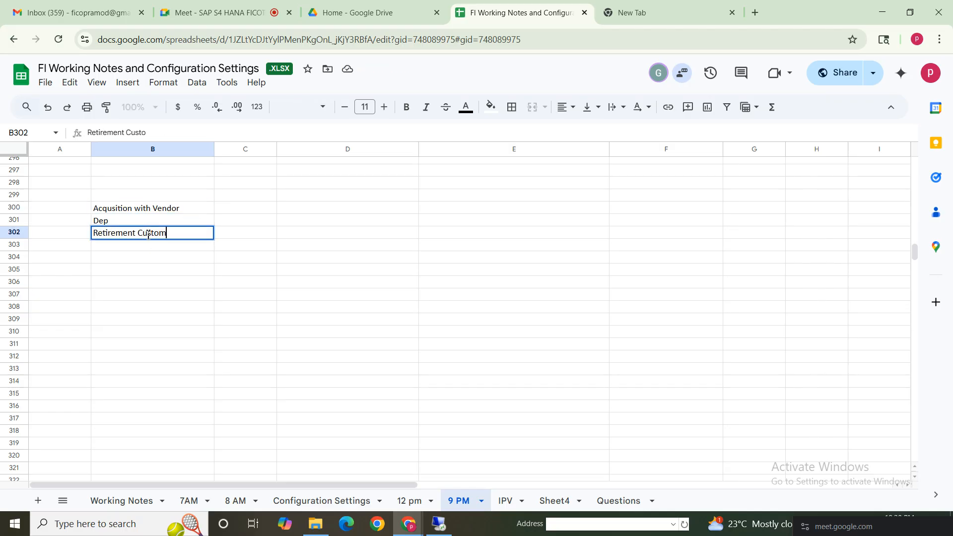
text(er)
click(143, 273)
Copy the "Acqusition with Vendor" entry from B300 into cell B303
click(201, 220)
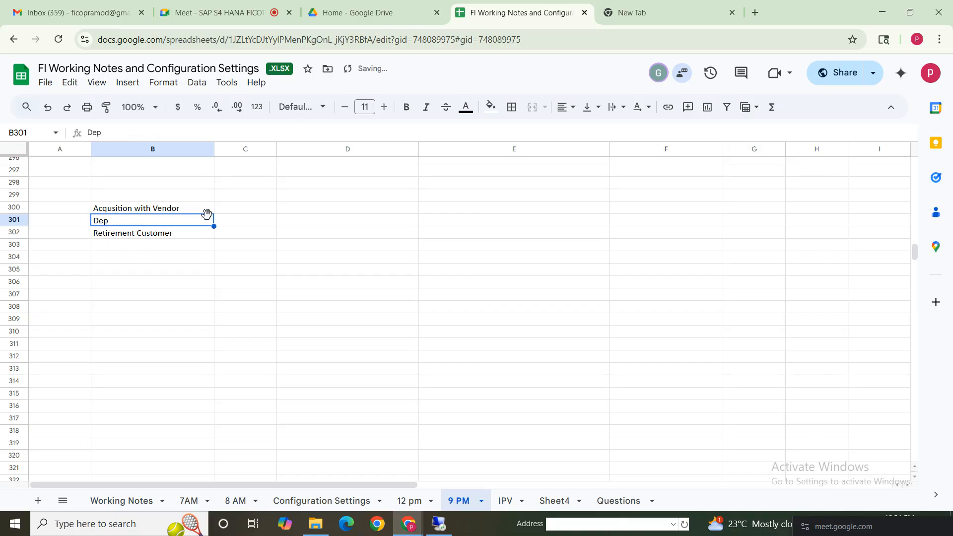
click(157, 209)
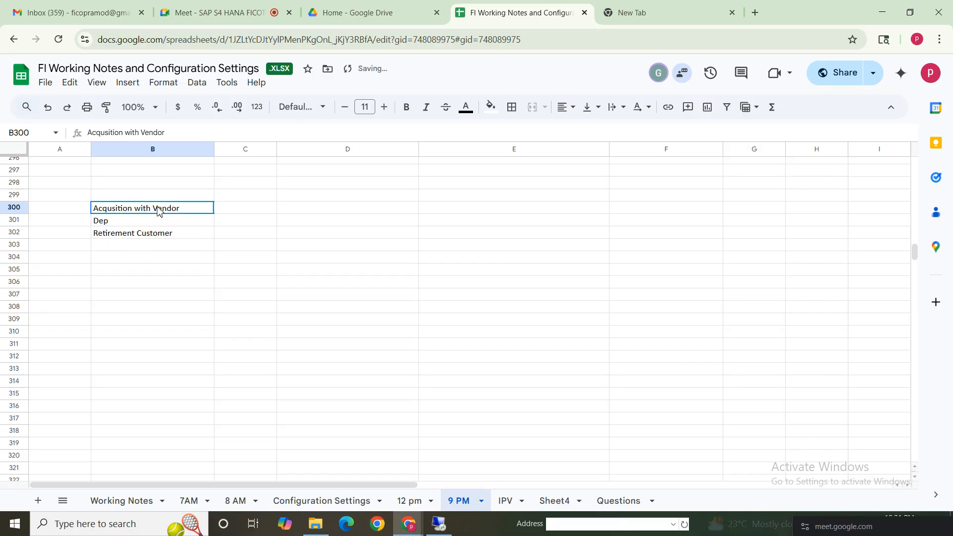
click(136, 246)
click(146, 273)
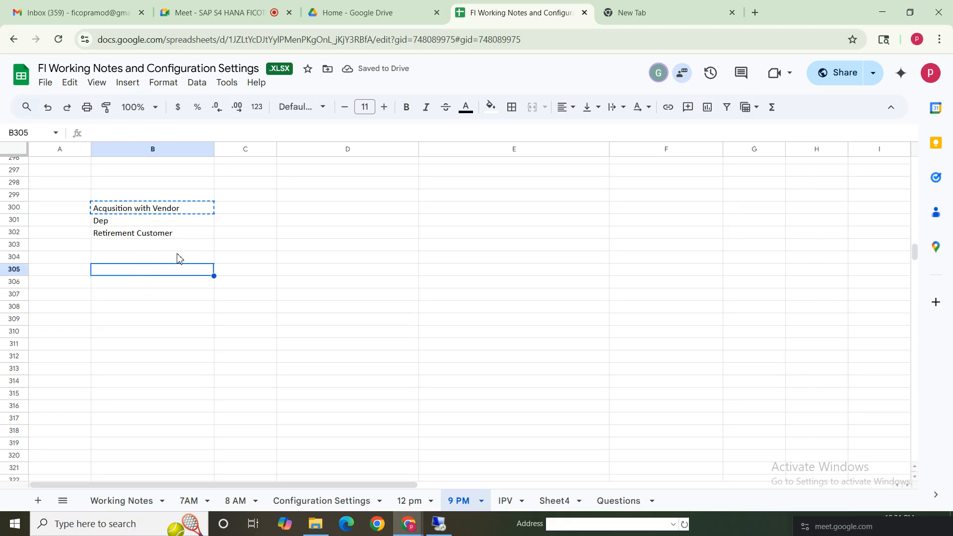
click(144, 246)
key(ctrl+v)
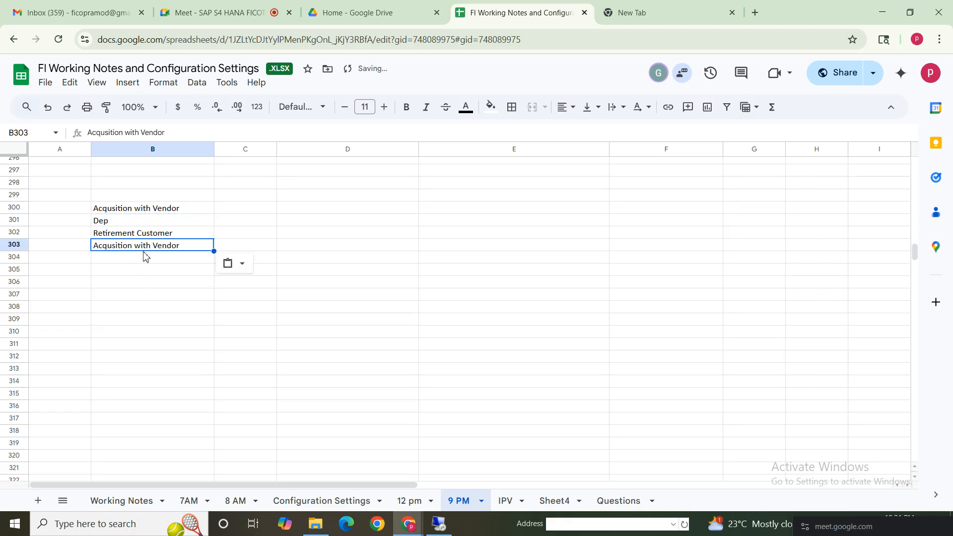
Copy "Retirement Customer" from B302 into B304 and edit the copy to read "Retirement with out Customer"
click(141, 236)
key(ctrl+c)
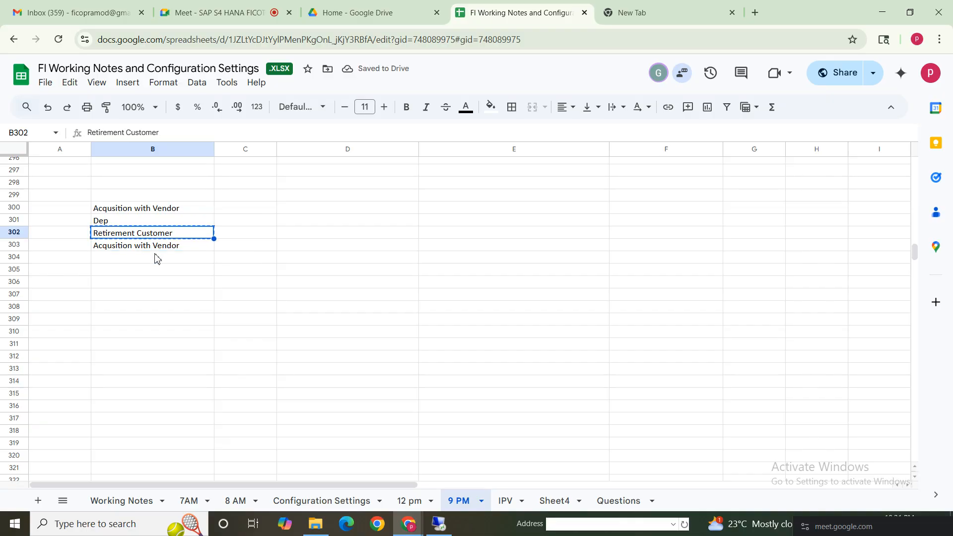
click(155, 258)
key(ctrl+v)
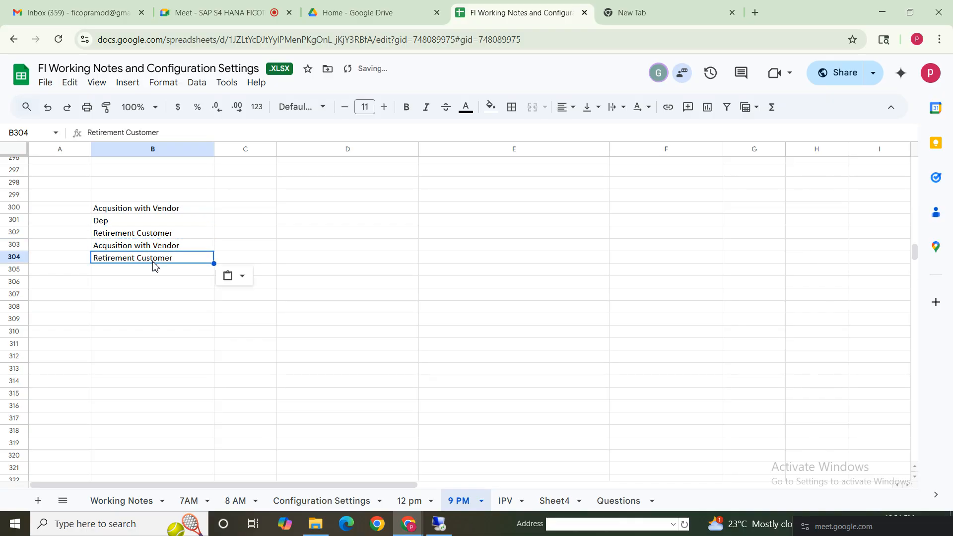
double_click(146, 258)
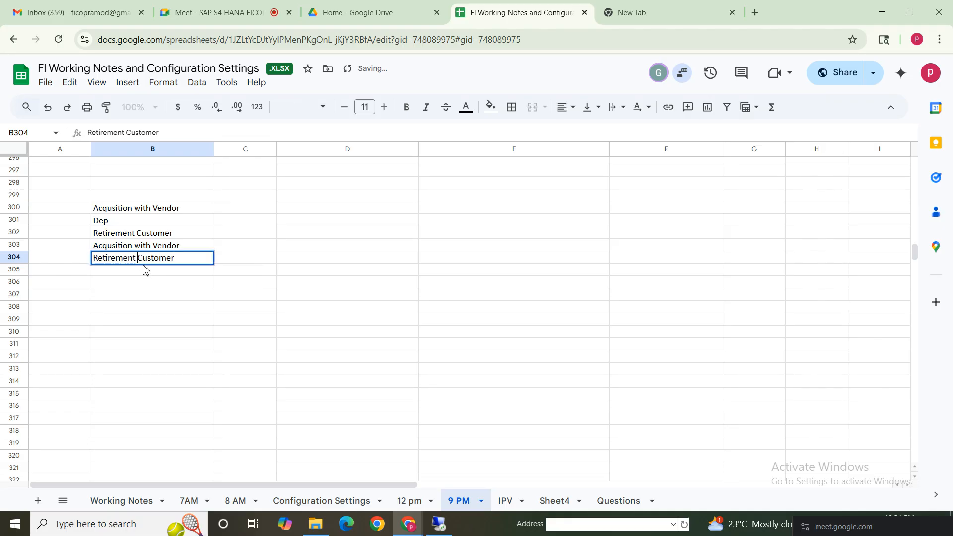
text(with out)
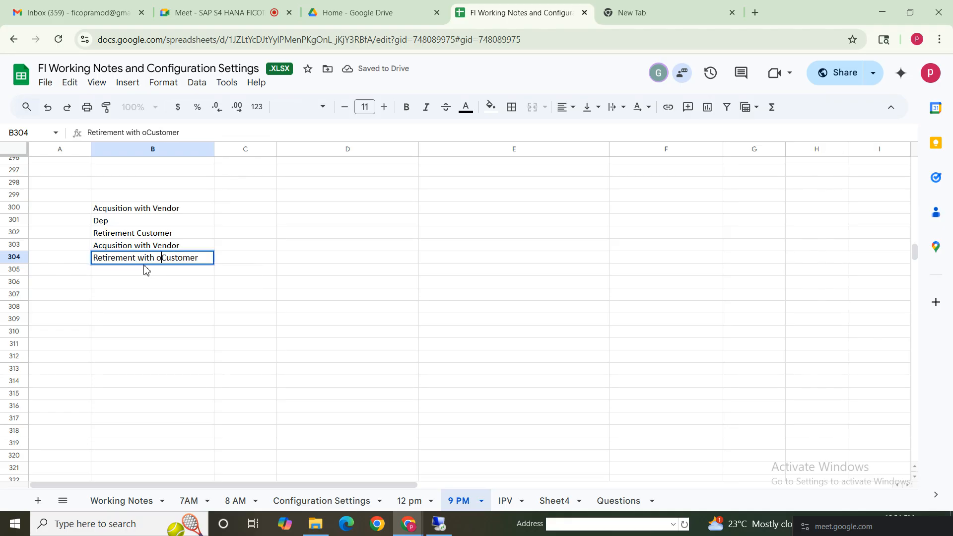
click(279, 270)
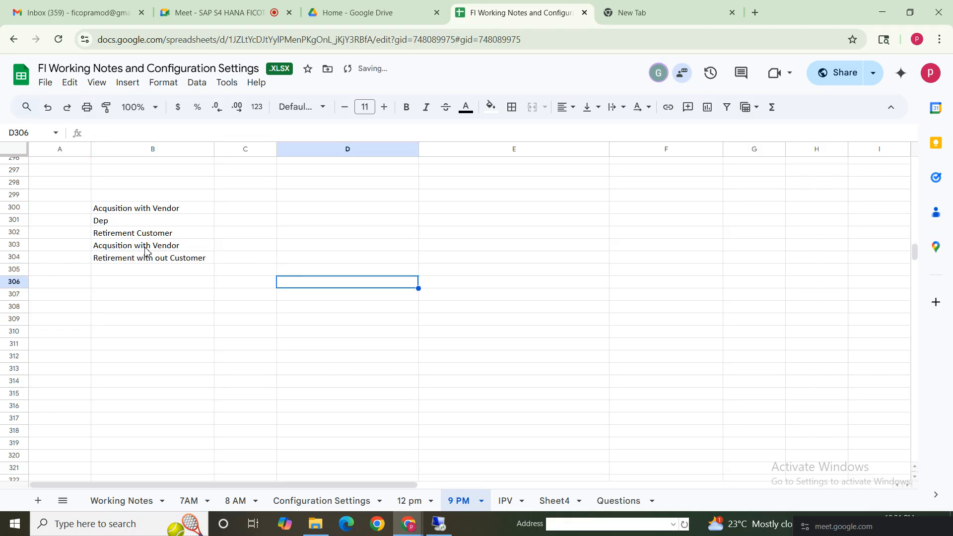
Edit the entry in cell B303 to read "Acqusition with out Vendor"
click(176, 245)
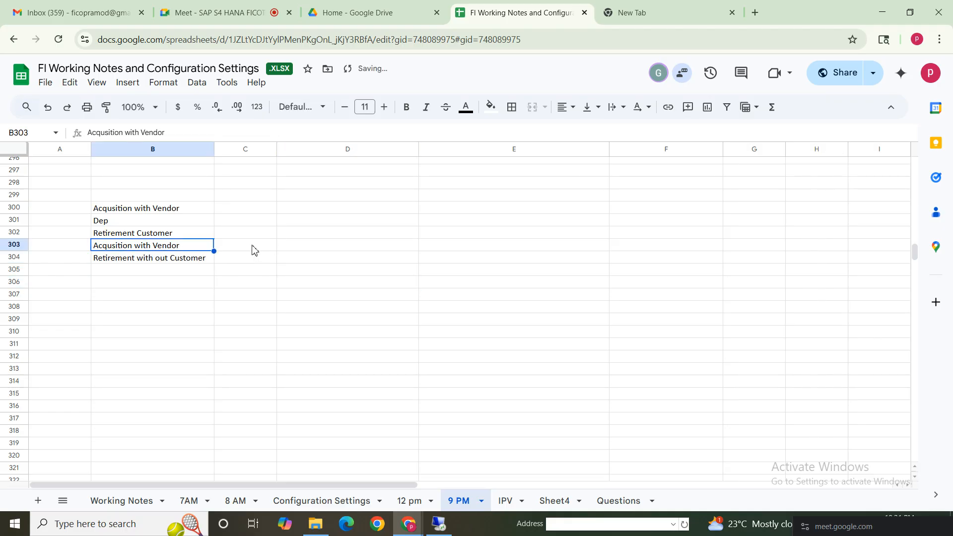
double_click(156, 246)
text(out)
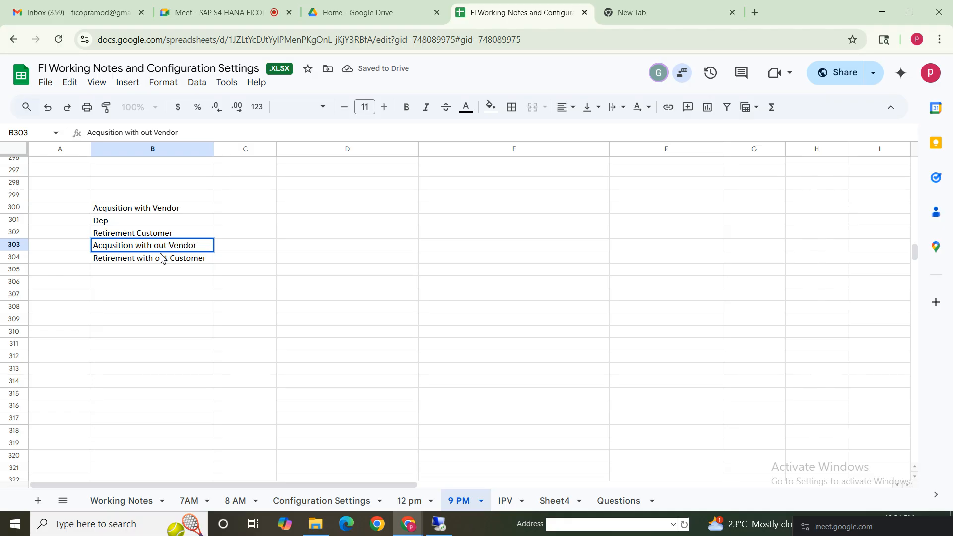
click(323, 296)
Mark the vendor acquisition, depreciation and customer retirement rows with "X" in cells C300 to C302
click(246, 213)
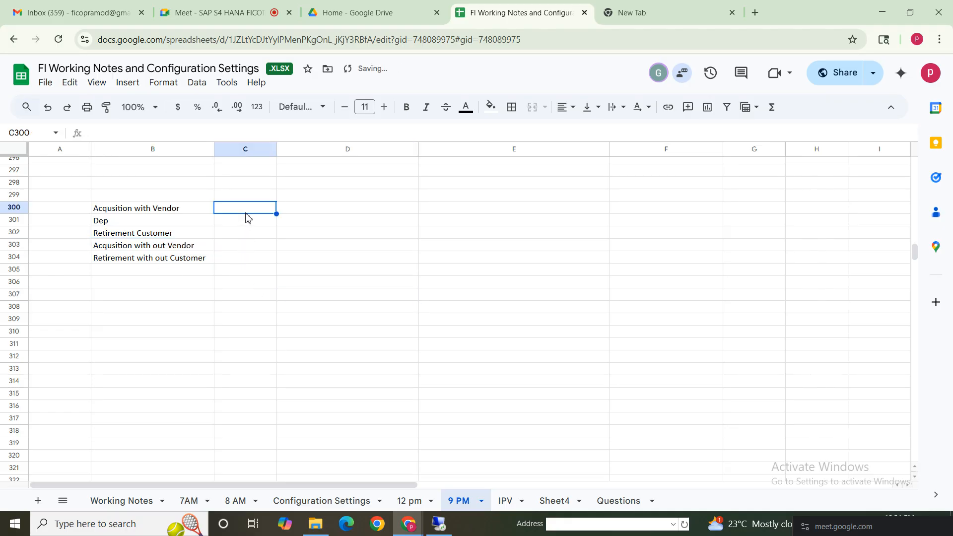
text(X)
click(226, 223)
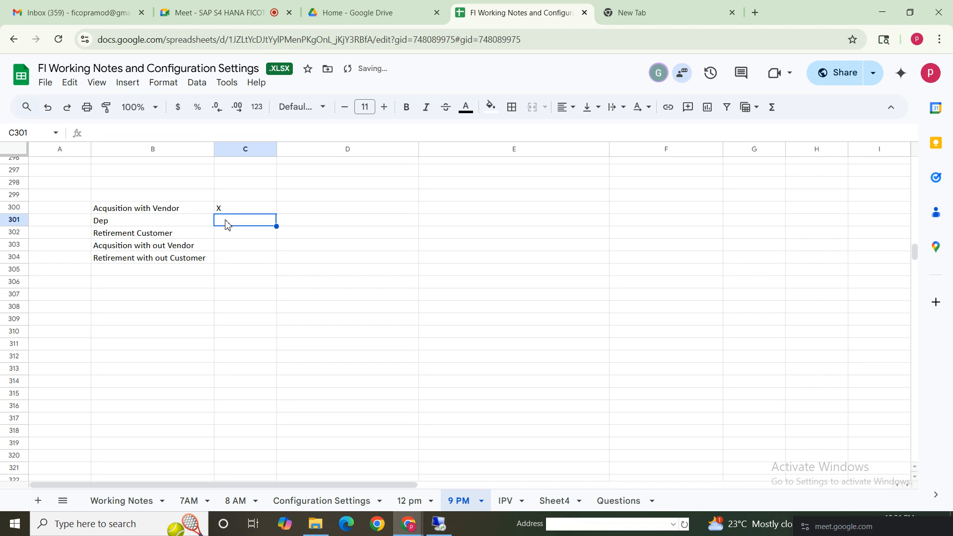
text(X)
click(223, 236)
text(X)
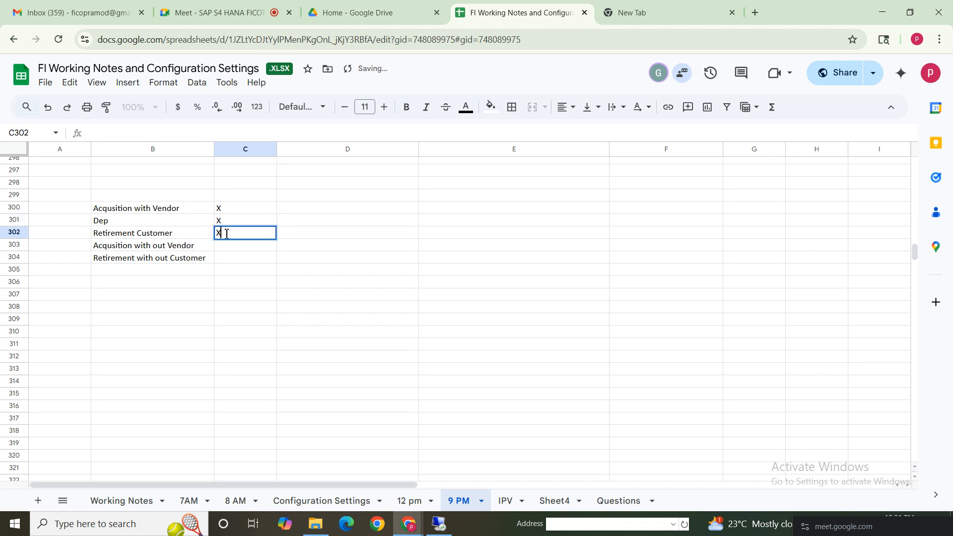
click(347, 294)
click(138, 247)
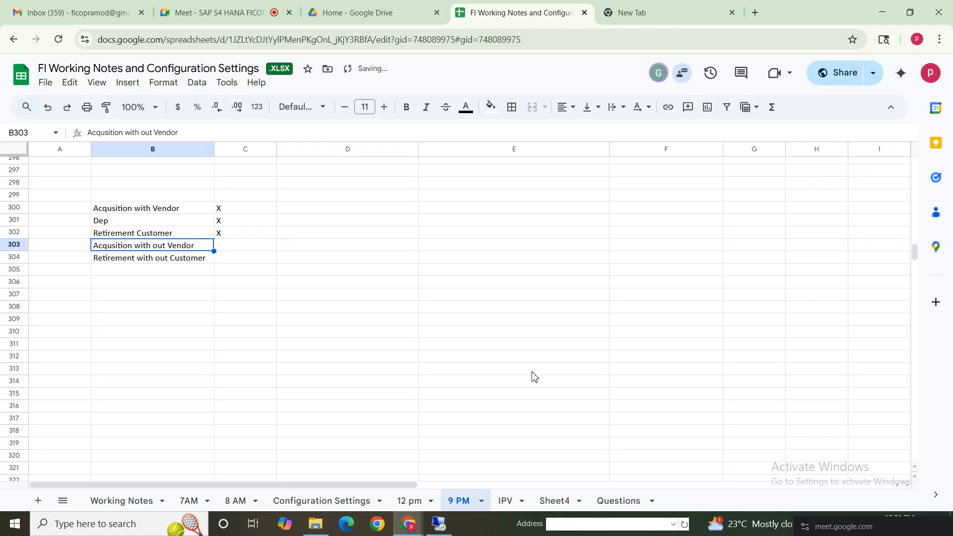
click(535, 370)
Switch to the remote SAP session, leave Asset Explorer and start creating an asset (AS01) in class 1985 for company code TELU
click(440, 523)
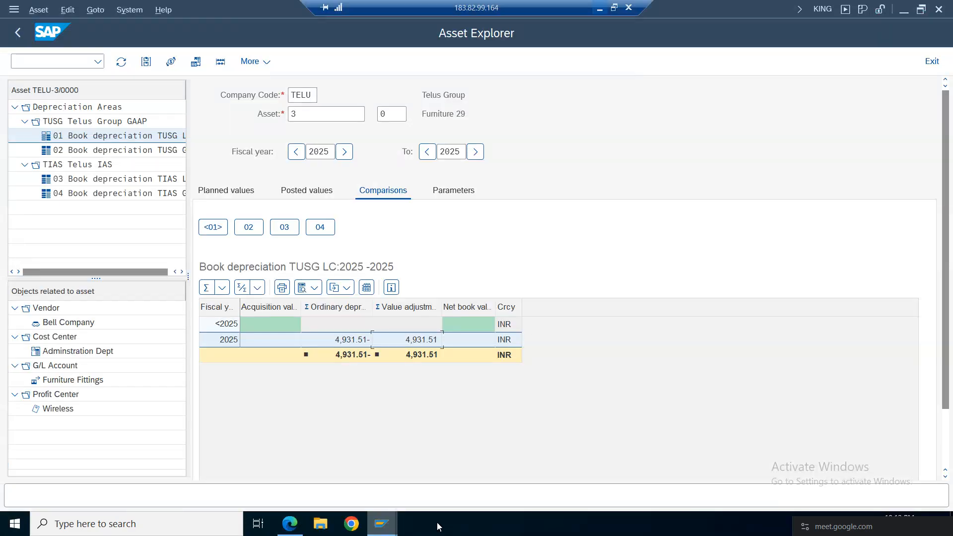
click(17, 34)
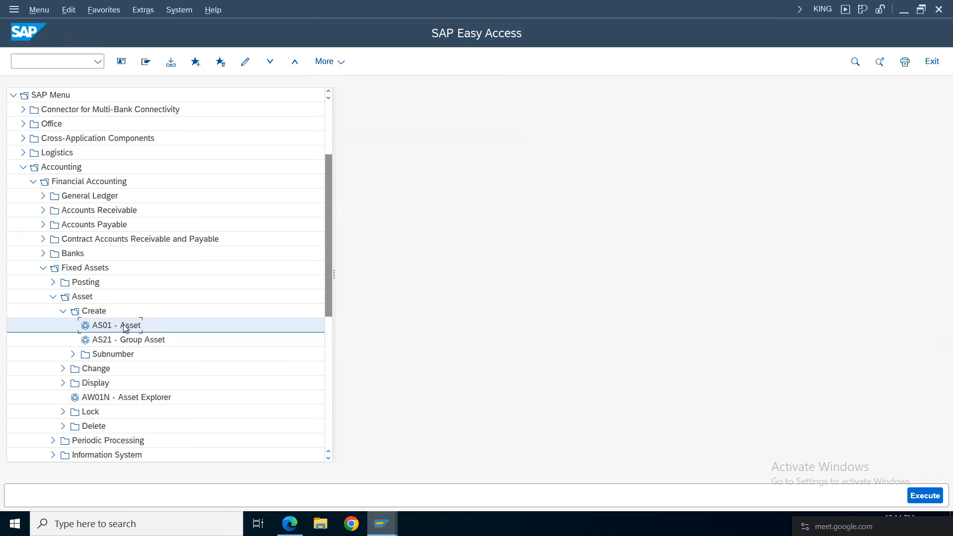
double_click(118, 326)
double_click(229, 137)
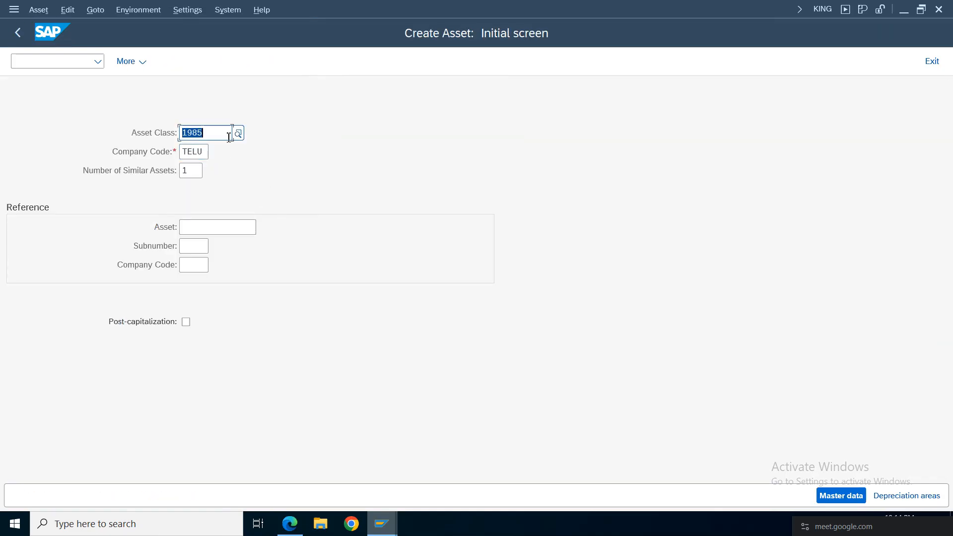
key(Return)
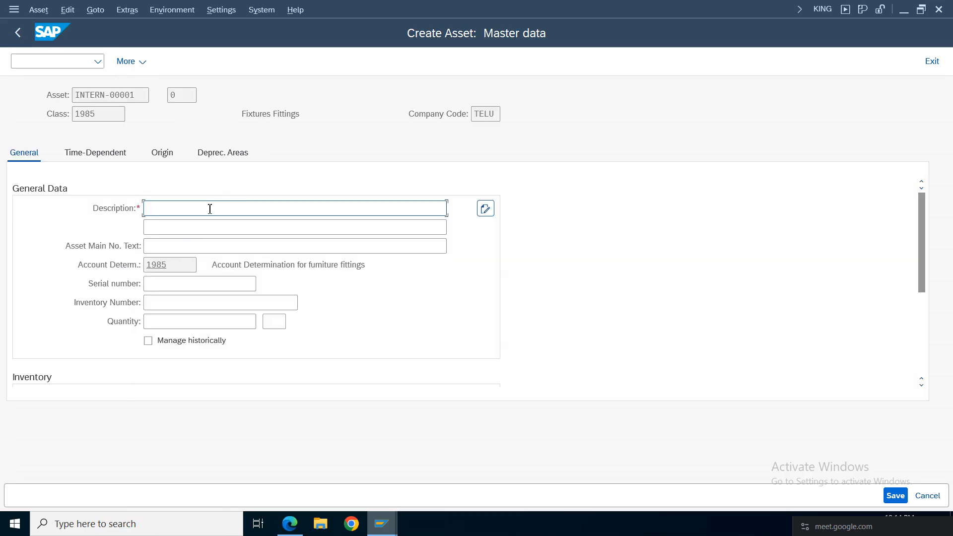
Set the new asset's description to "Furniture 30"
click(208, 208)
click(187, 229)
key(BackSpace)
key(BackSpace)
text(30)
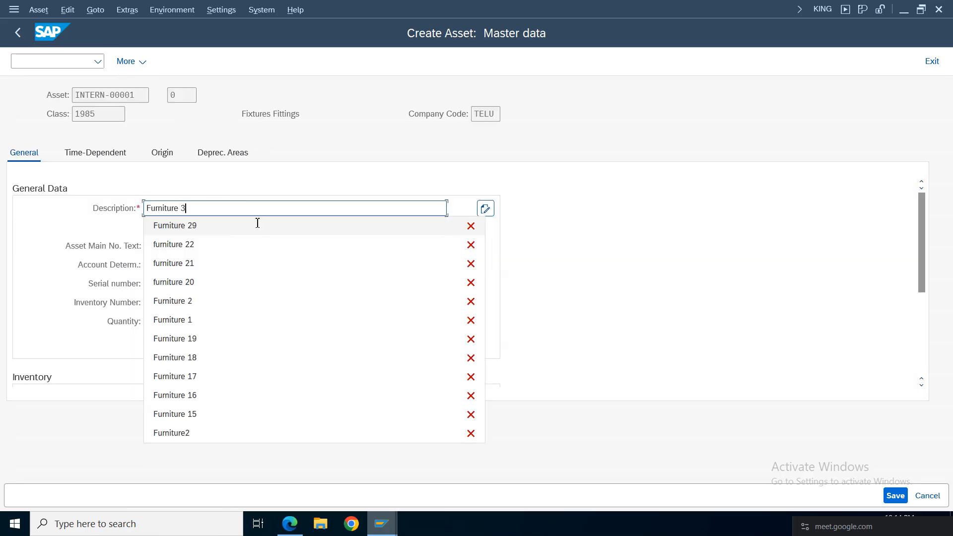
Assign cost center 100100 to the new asset, view its depreciation areas and save the asset
click(105, 154)
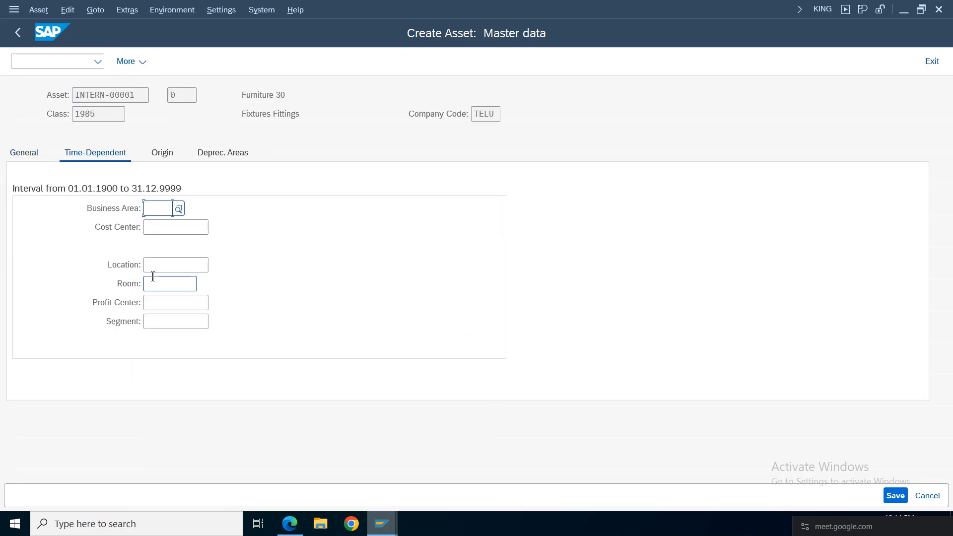
click(165, 227)
text(100100)
click(223, 152)
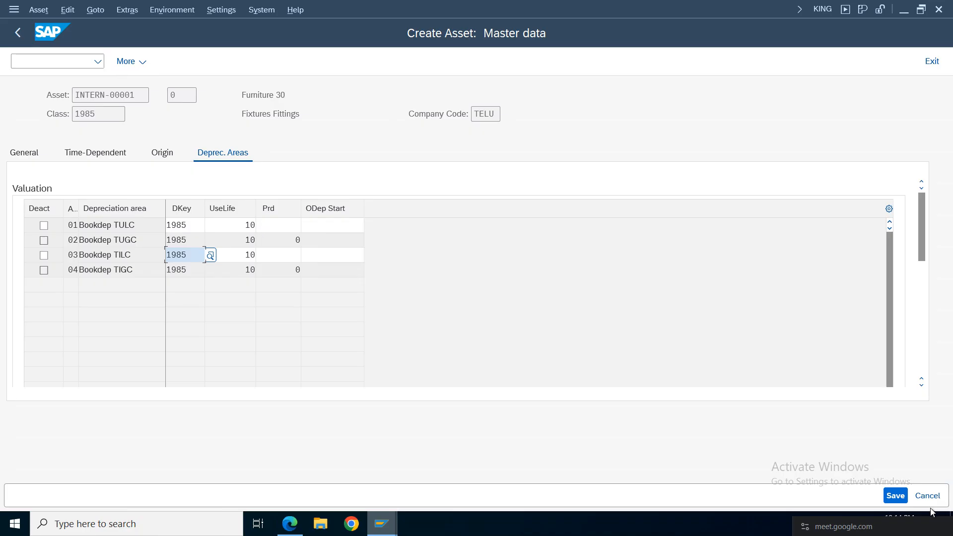
click(891, 502)
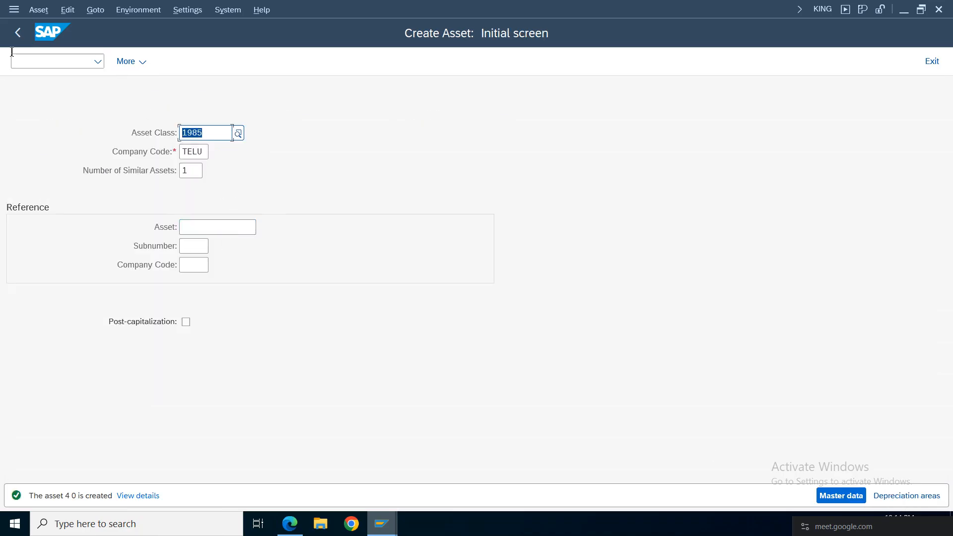
Switch to the SAP session with the customer asset retirement and exit that transaction, discarding its data
mouse_move(385, 533)
click(341, 465)
click(85, 65)
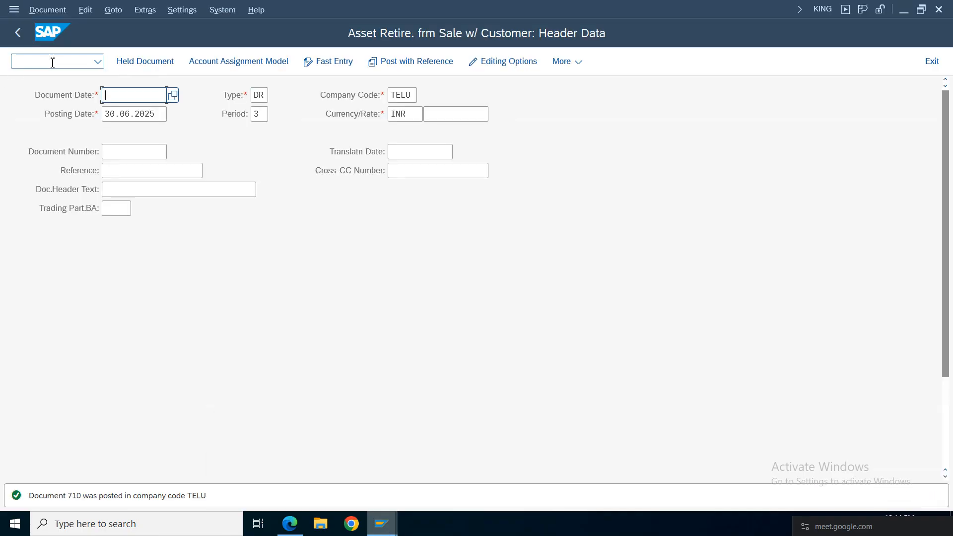
click(932, 61)
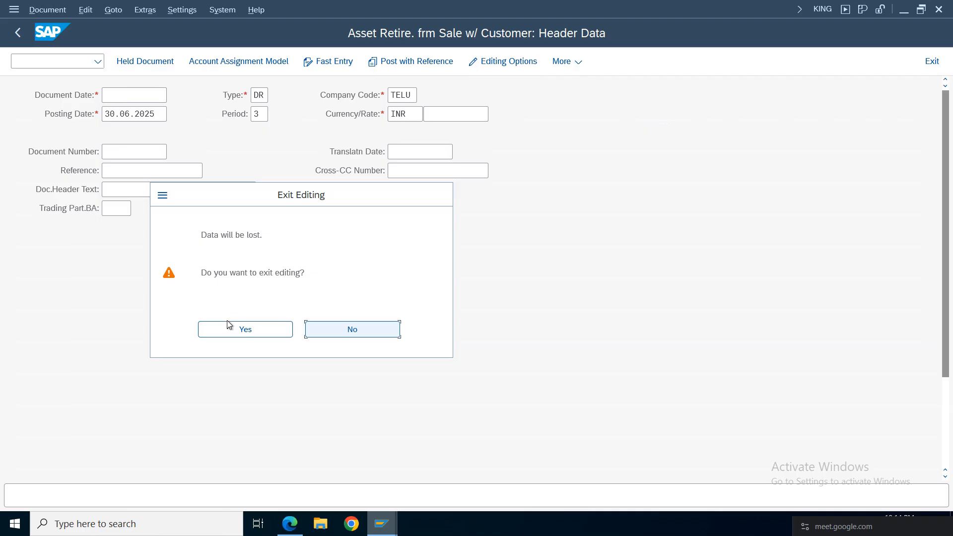
click(227, 326)
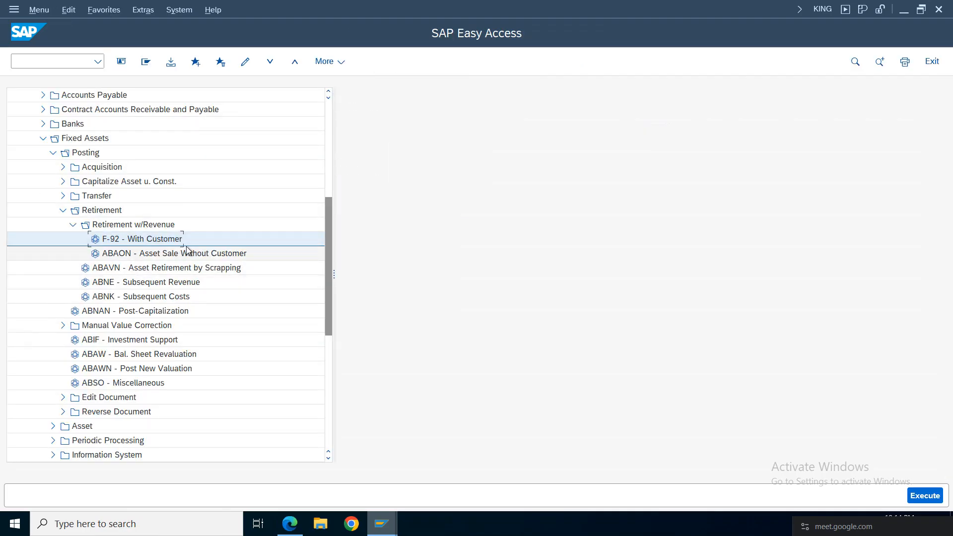
Start ABZON - Acquis. w/Autom. Offsetting Entry from the external acquisition postings under Fixed Assets
click(73, 225)
click(63, 167)
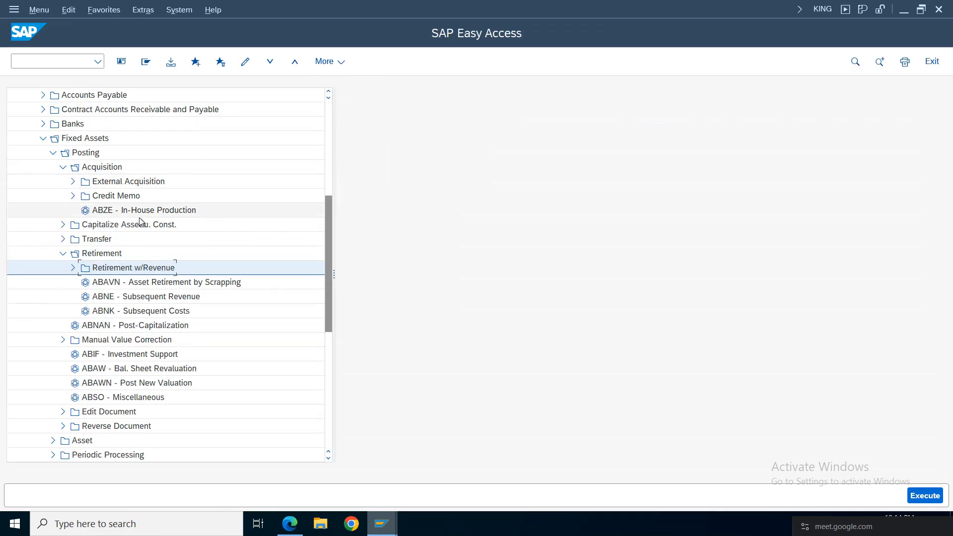
double_click(103, 182)
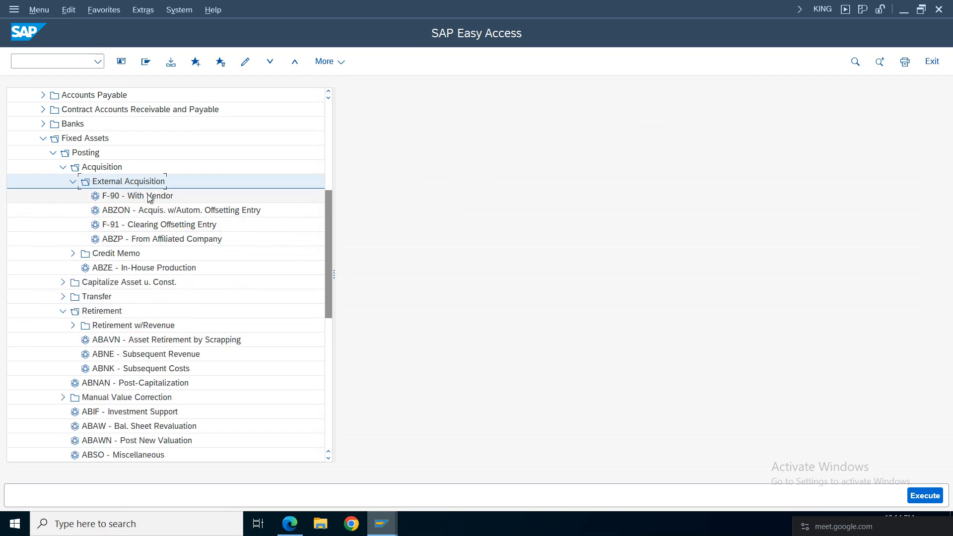
click(164, 197)
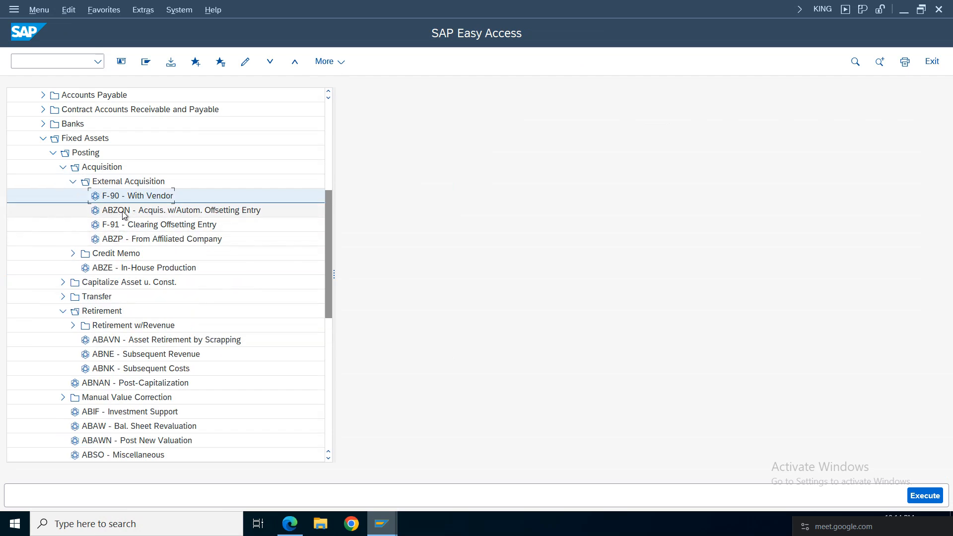
click(202, 212)
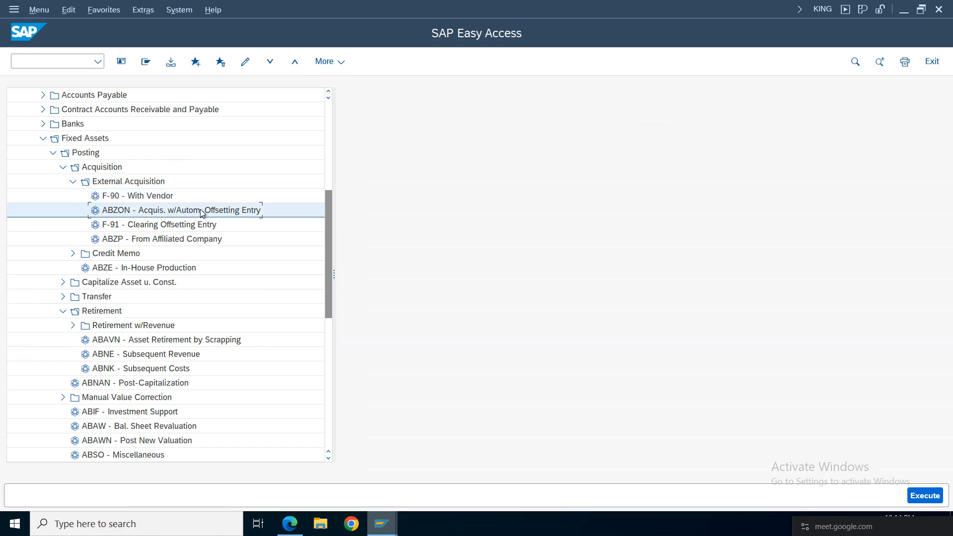
double_click(173, 212)
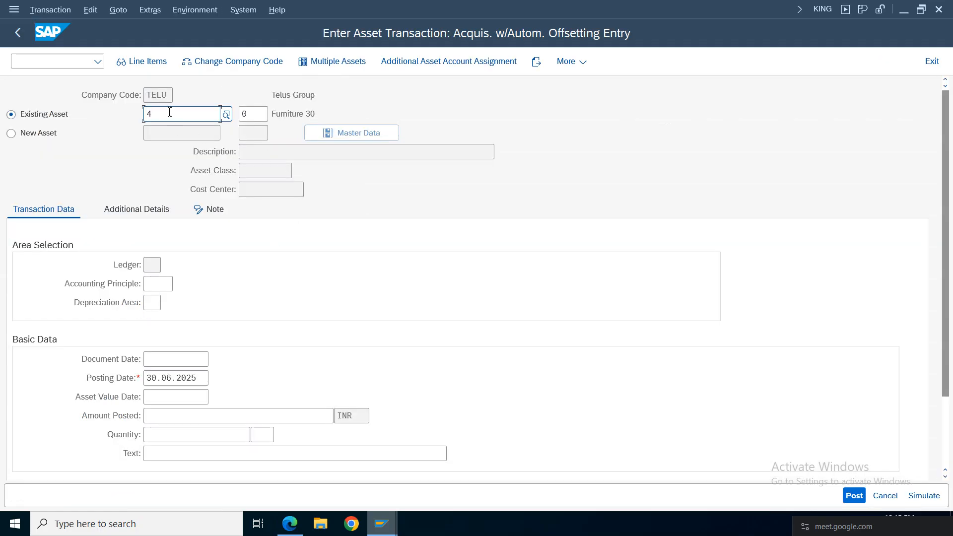
Set the document, posting and asset value dates of the Furniture 30 acquisition to 01.04.2025
click(156, 94)
drag(168, 117, 114, 119)
click(153, 284)
drag(946, 211, 946, 281)
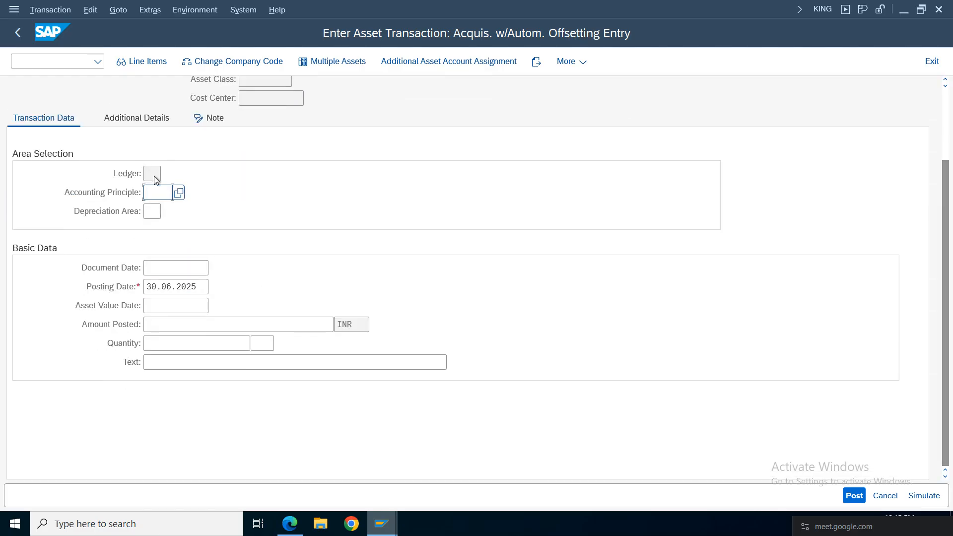
click(155, 270)
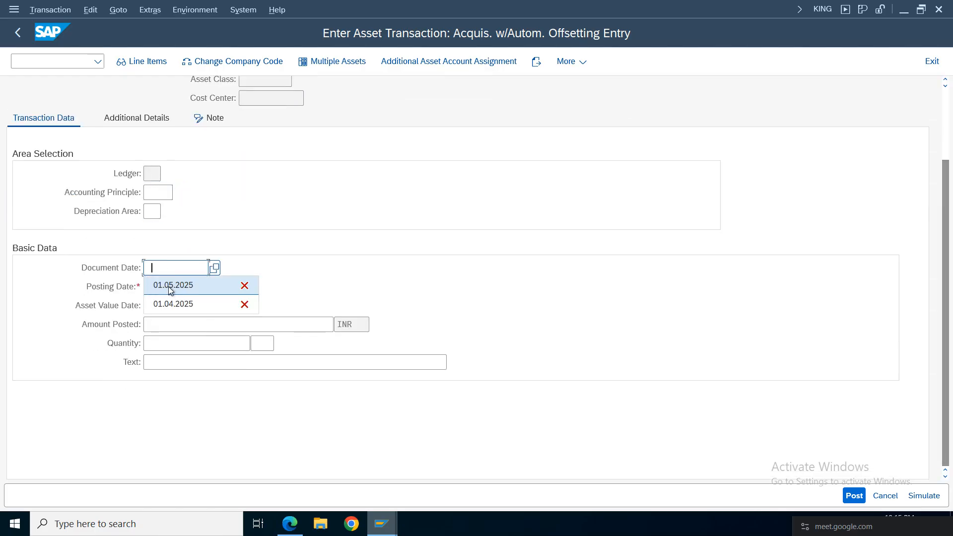
click(179, 306)
click(202, 288)
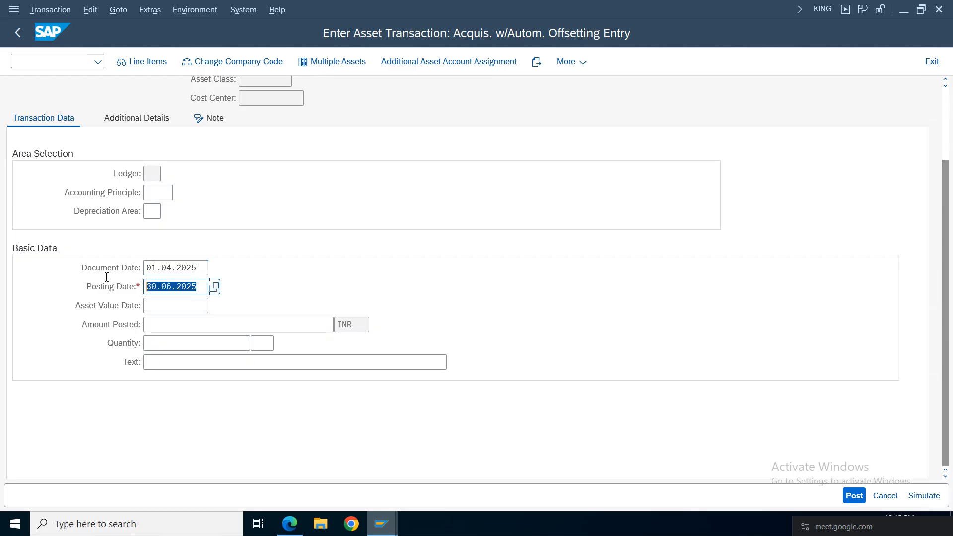
key(BackSpace)
click(174, 326)
click(159, 307)
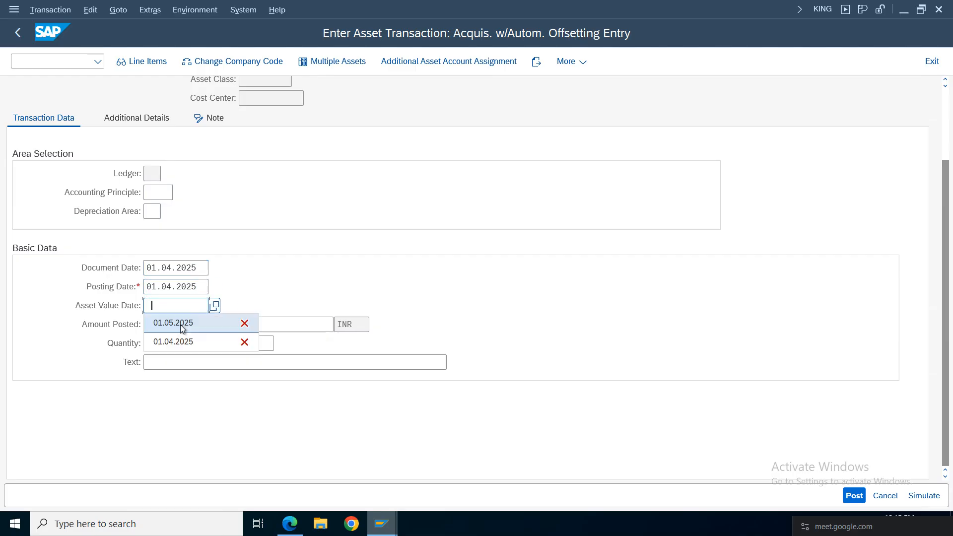
click(185, 343)
Set the acquisition's posted amount to 600000 INR and its text to "asset purchase with out vendor"
click(187, 325)
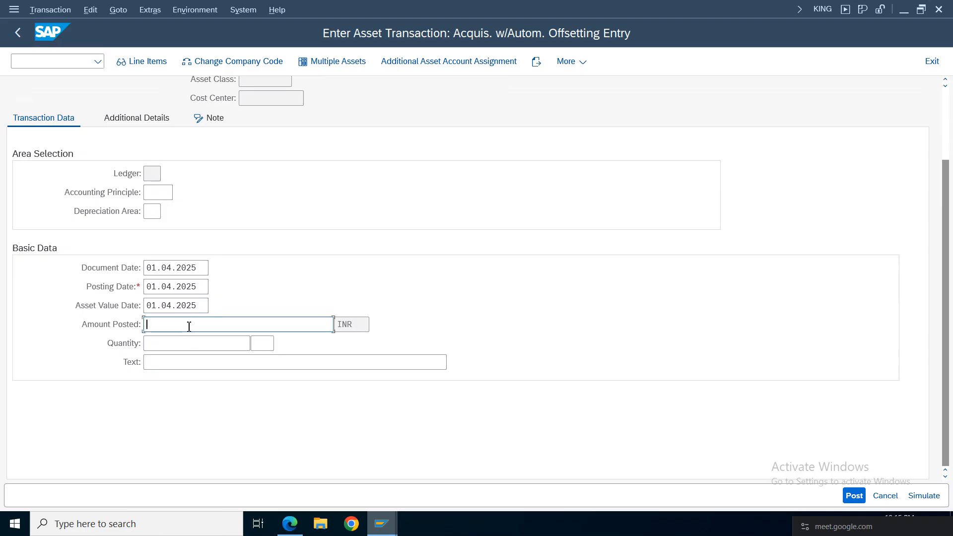
click(168, 342)
click(166, 361)
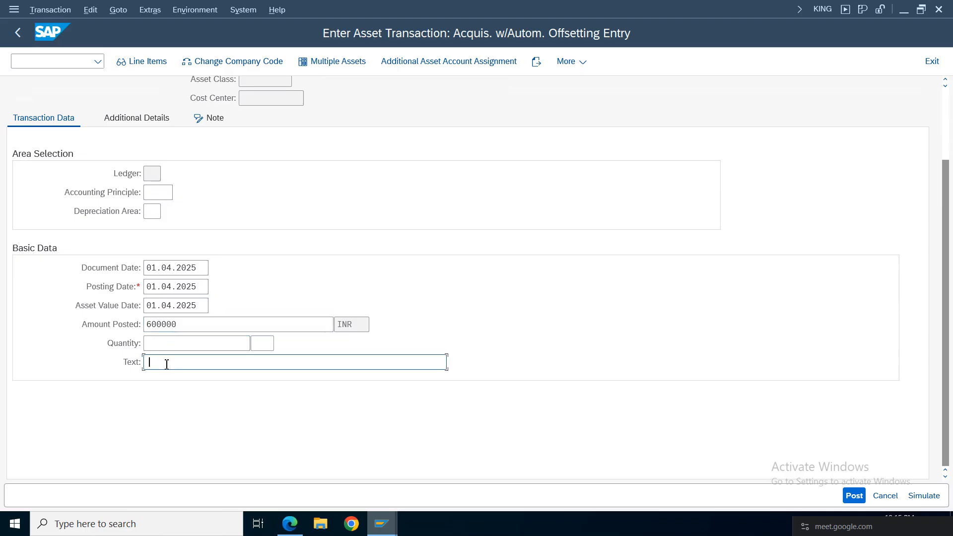
click(196, 399)
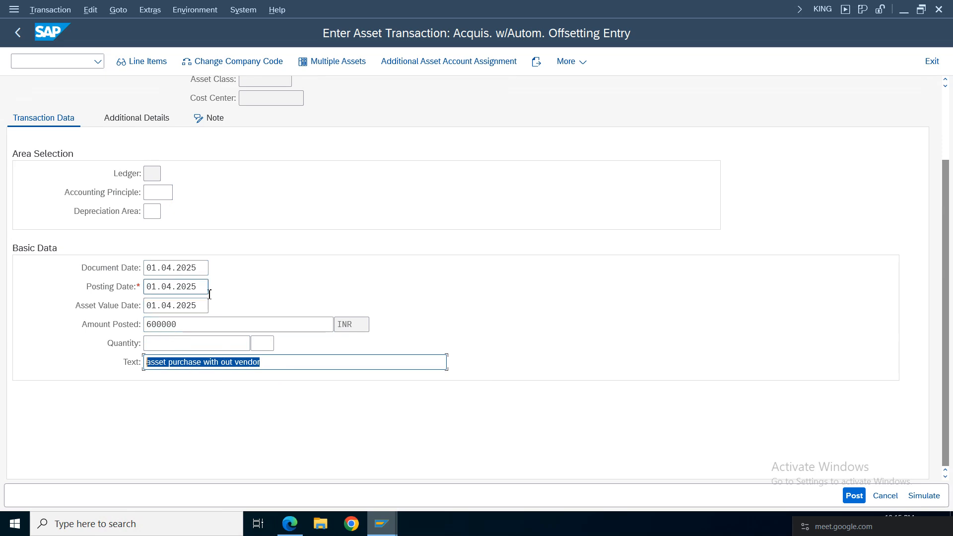
scroll(947, 273, up, 1)
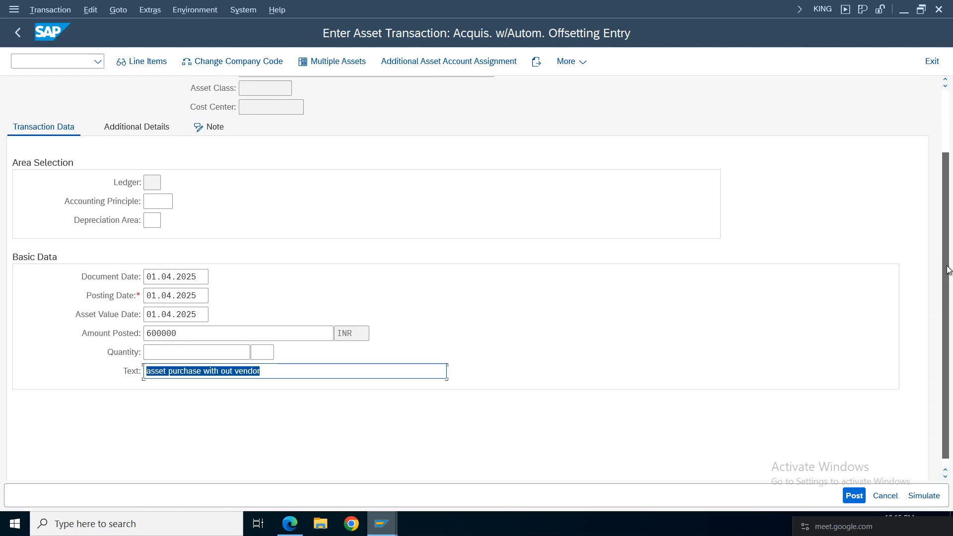
Set the Furniture 30 acquisition's reference to "asset acqu" and its assignment to "aset acq" in the additional details
click(161, 140)
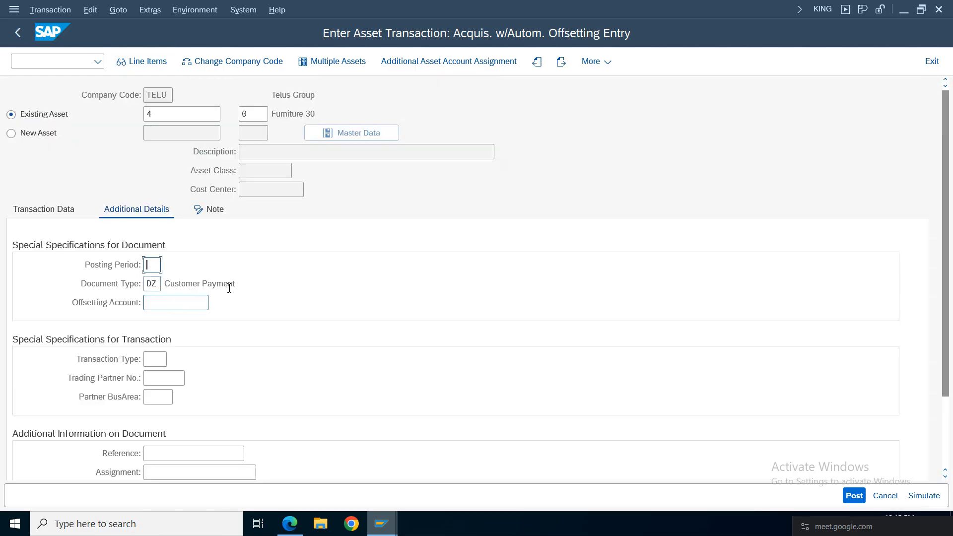
drag(229, 285, 122, 287)
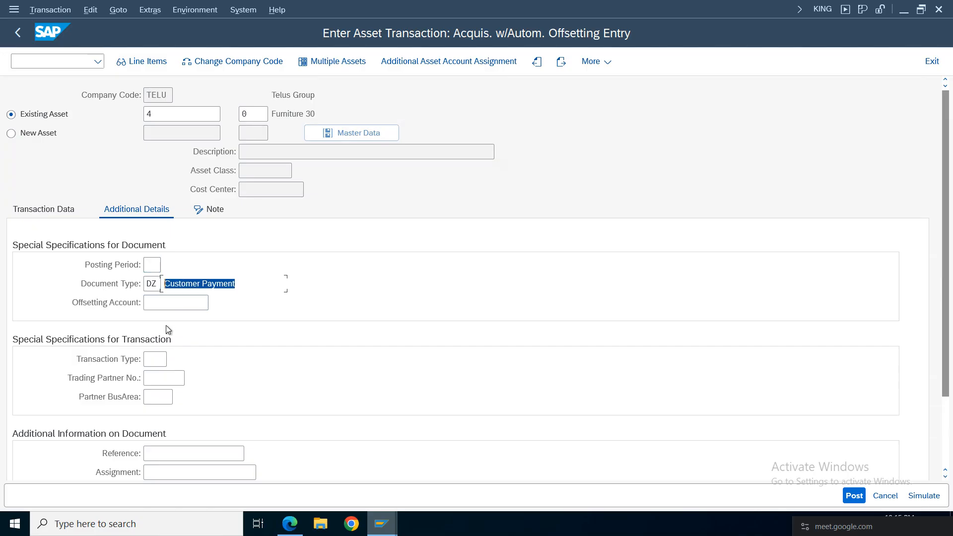
click(165, 454)
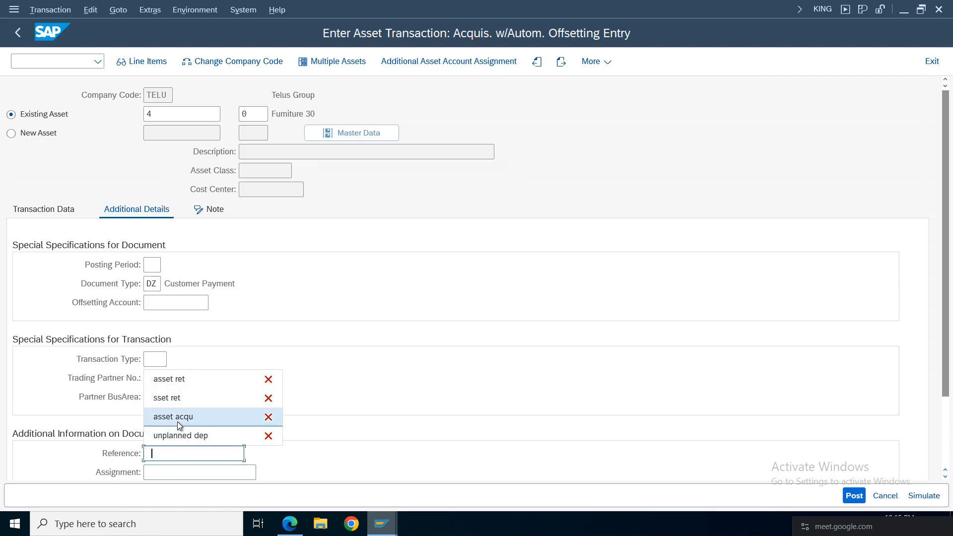
click(177, 419)
click(170, 470)
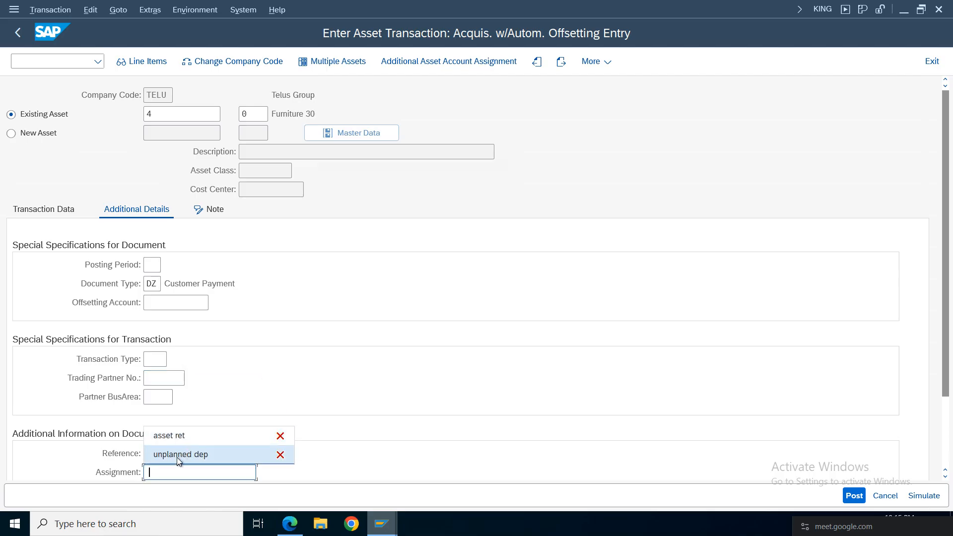
click(177, 478)
text(aset acq)
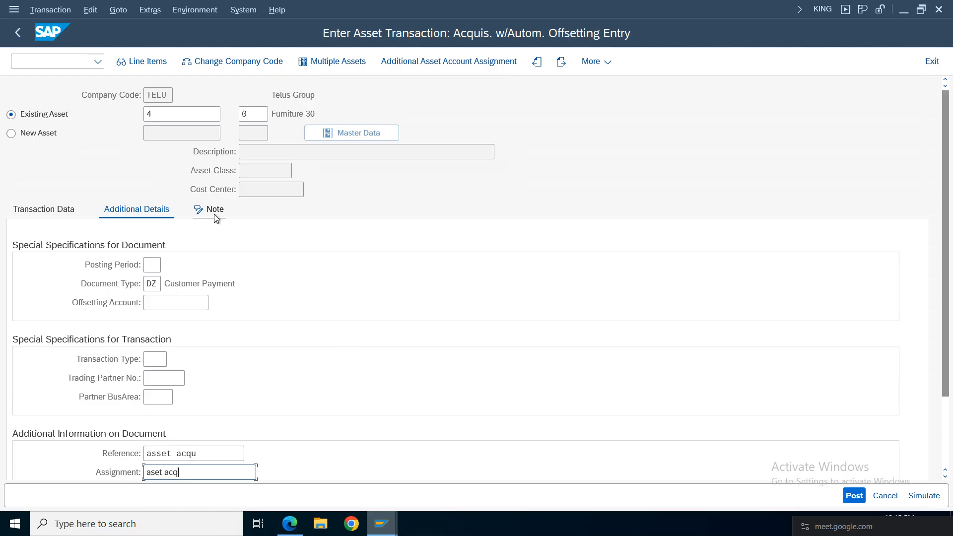
Simulate the acquisition posting and widen the profit center and G/L account columns to read the line items
click(160, 244)
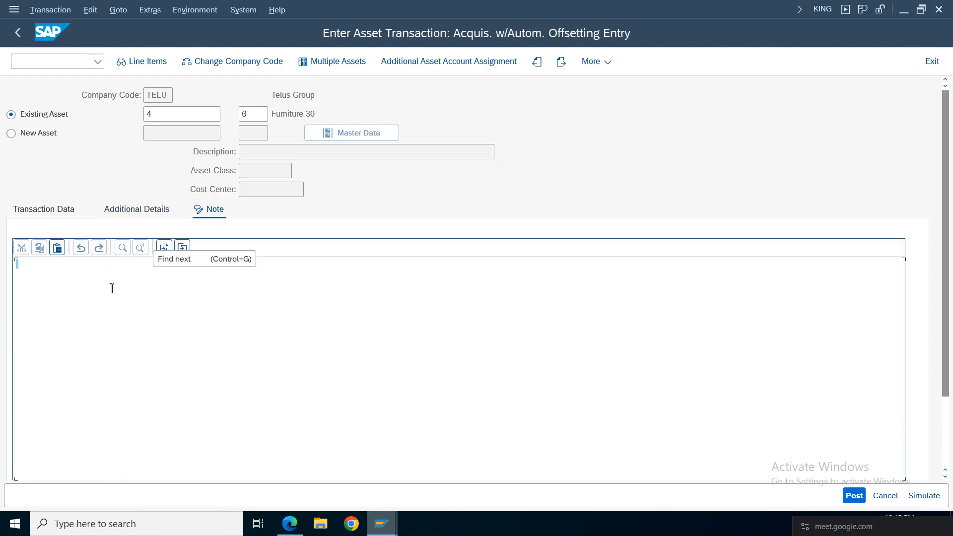
click(41, 211)
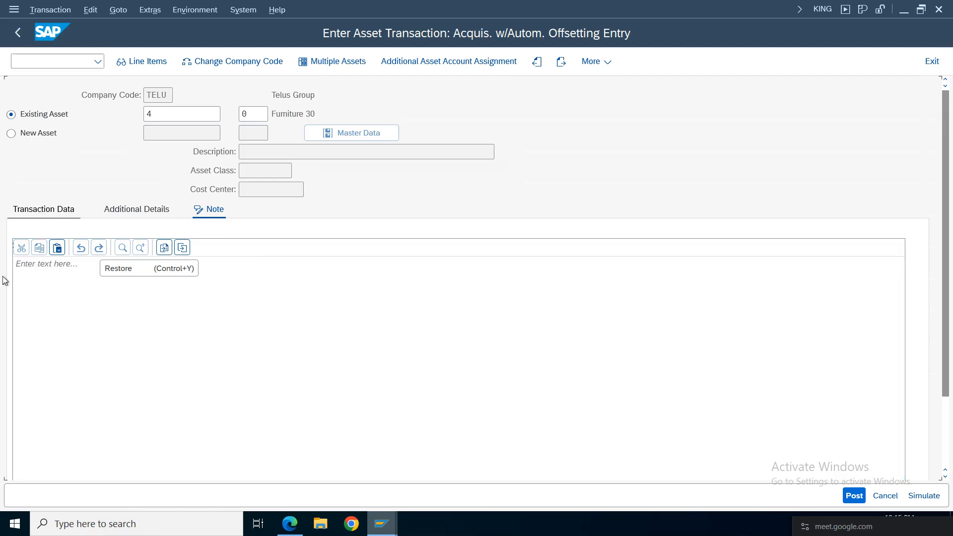
click(925, 495)
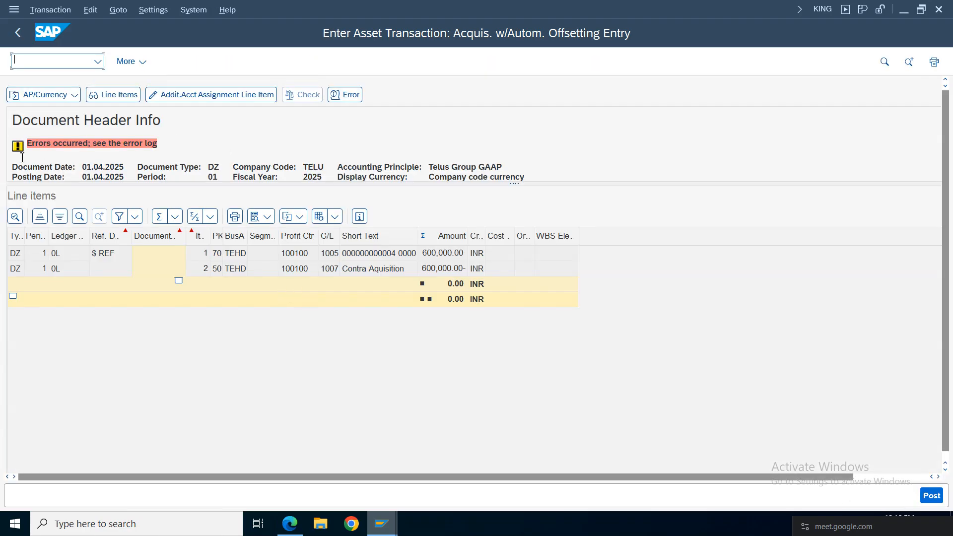
click(360, 274)
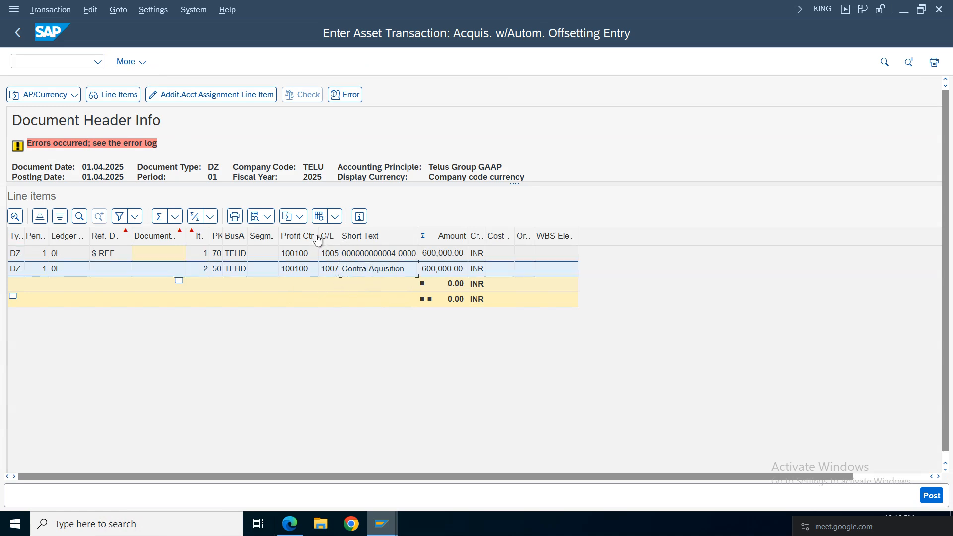
drag(318, 236, 390, 236)
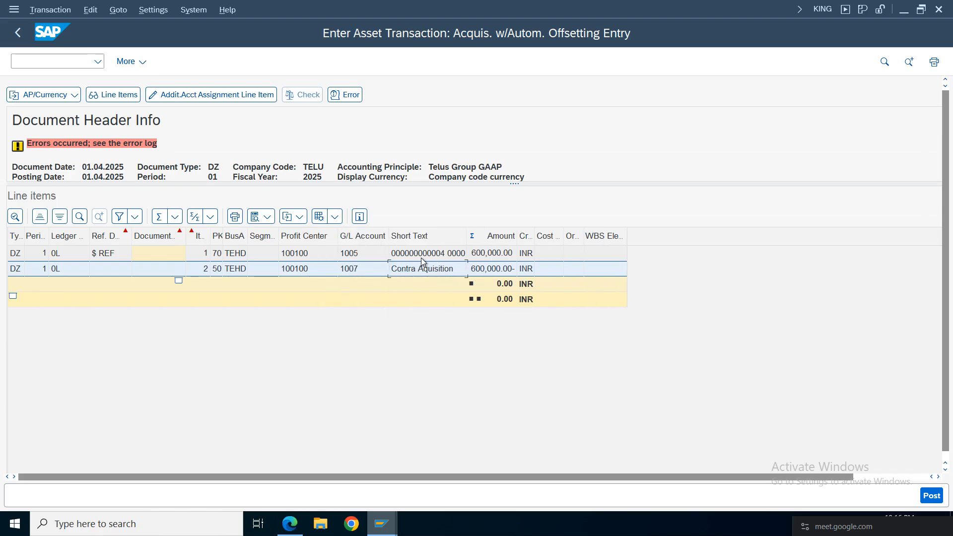
Open central G/L account editing from the Create Asset session and set it to display accounts in the navigation tree
mouse_move(405, 510)
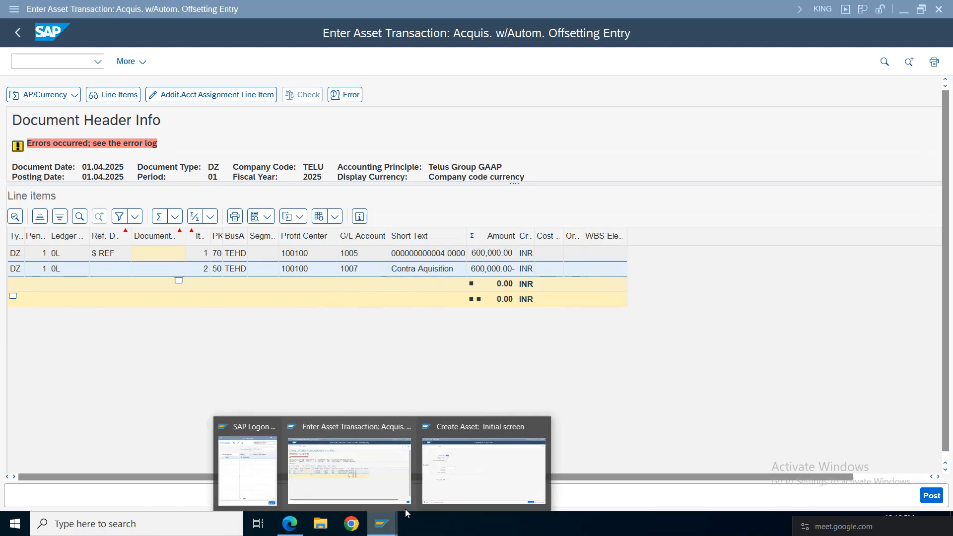
click(489, 446)
click(42, 66)
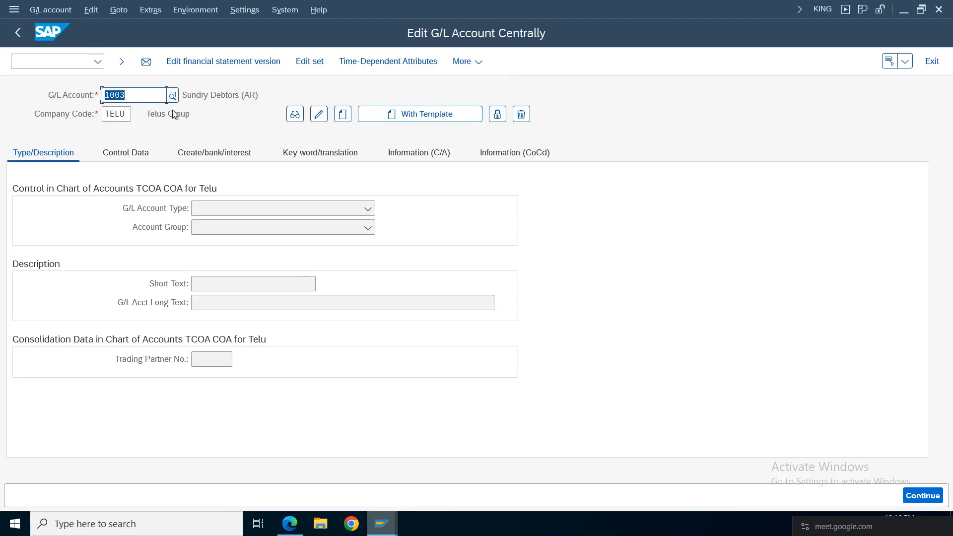
click(234, 11)
click(261, 62)
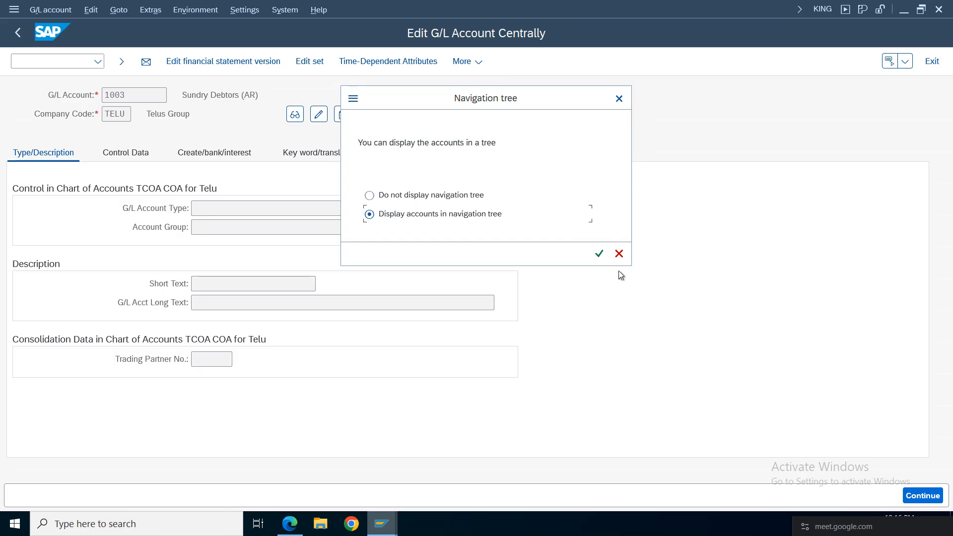
click(599, 254)
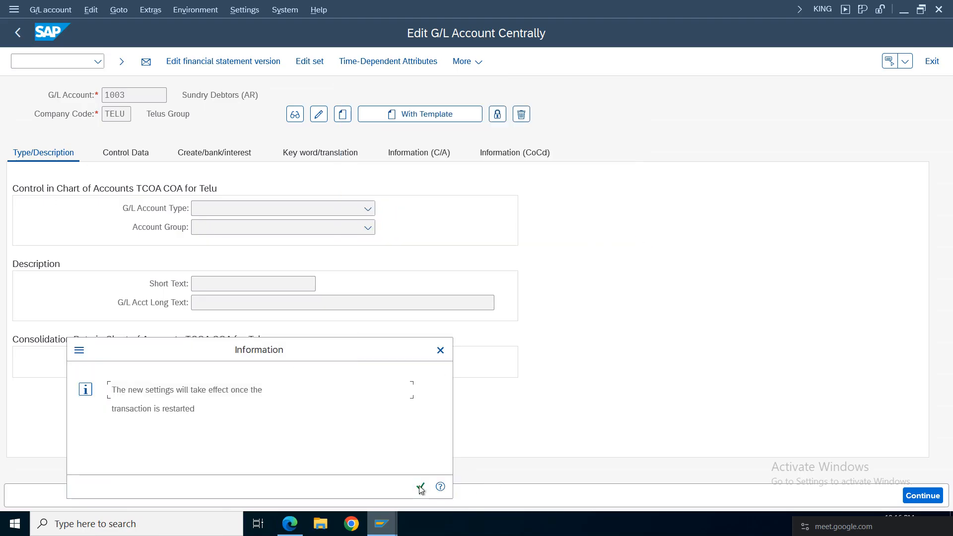
click(420, 487)
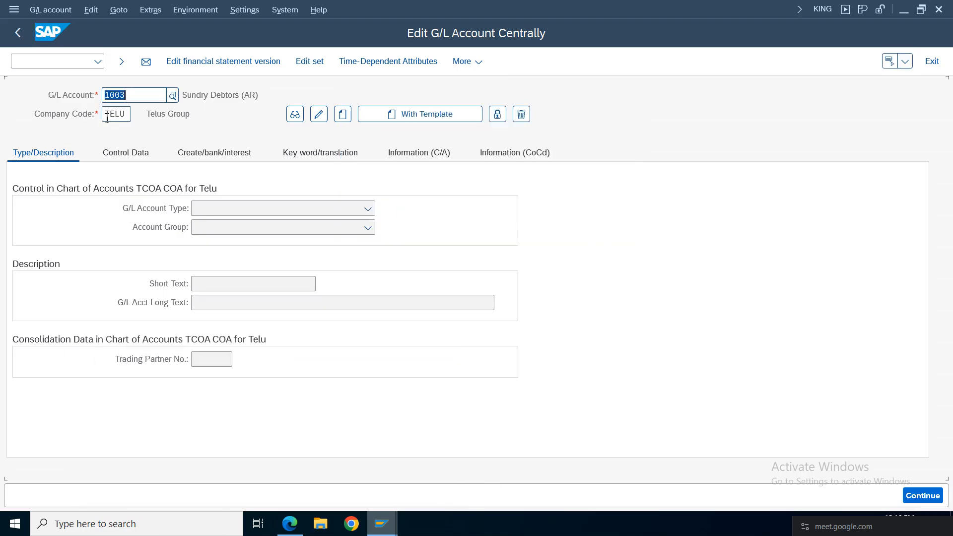
Restart G/L account maintenance and display the Furniture Fittings account 1005 from the Assets 1000 - 1999 group
click(17, 38)
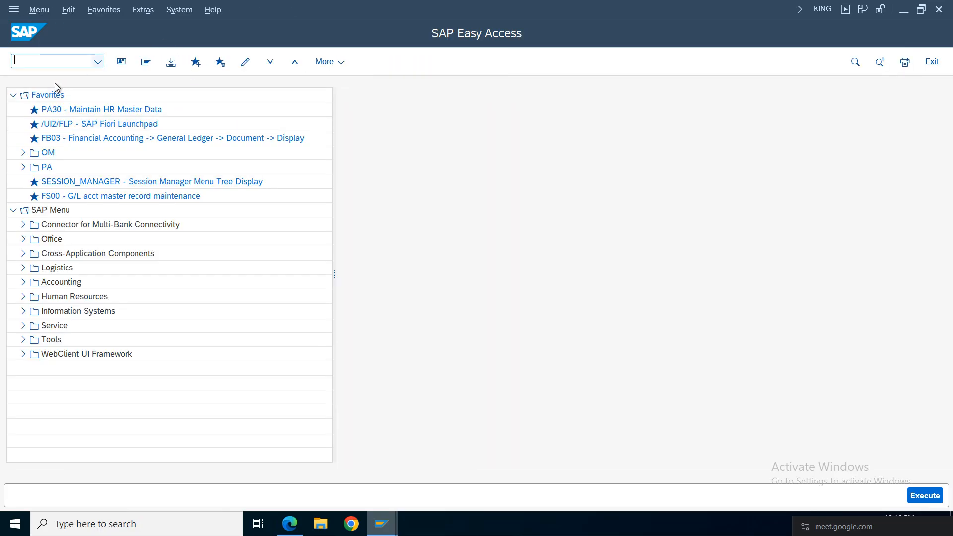
click(99, 63)
click(31, 81)
key(Return)
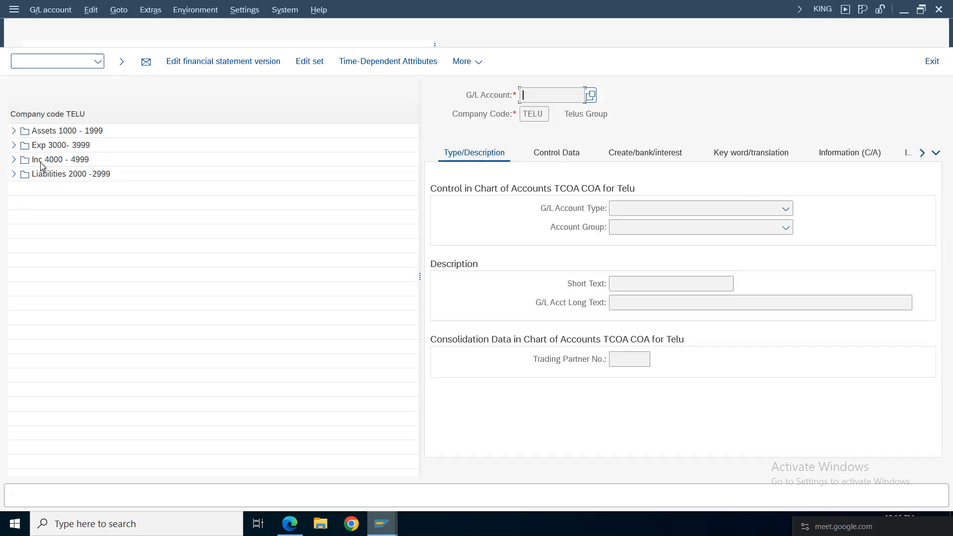
click(14, 131)
click(118, 219)
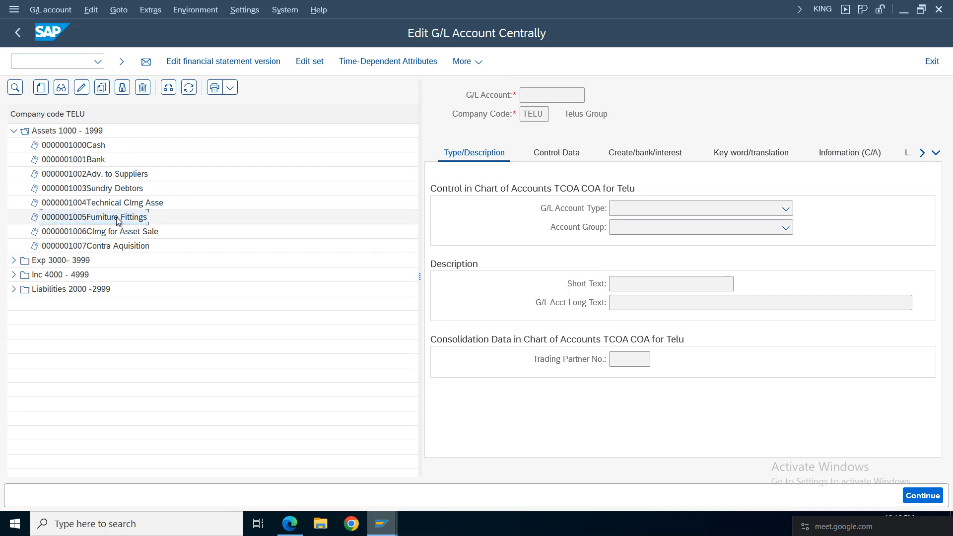
double_click(117, 219)
Return to the simulated asset acquisition and examine its asset line and its Contra Aquisition line
mouse_move(373, 527)
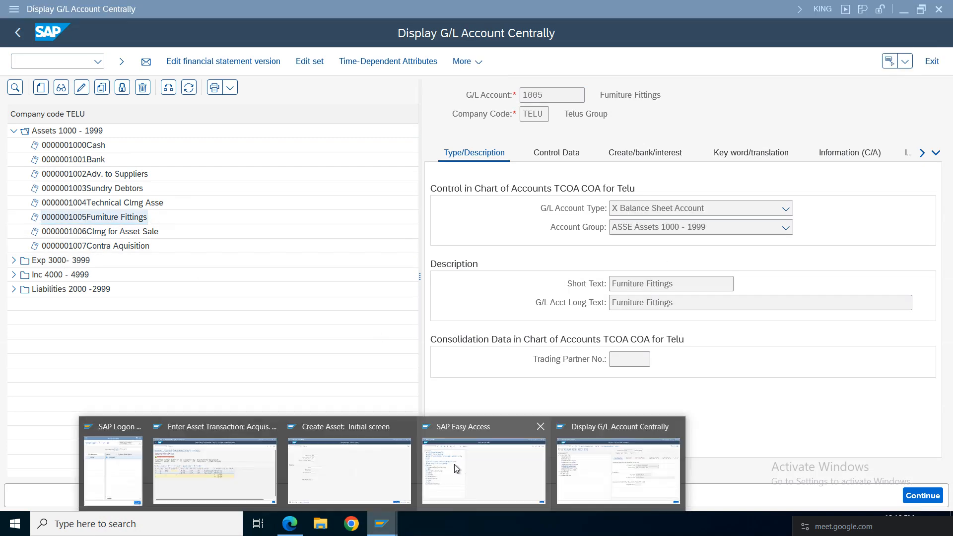
click(249, 477)
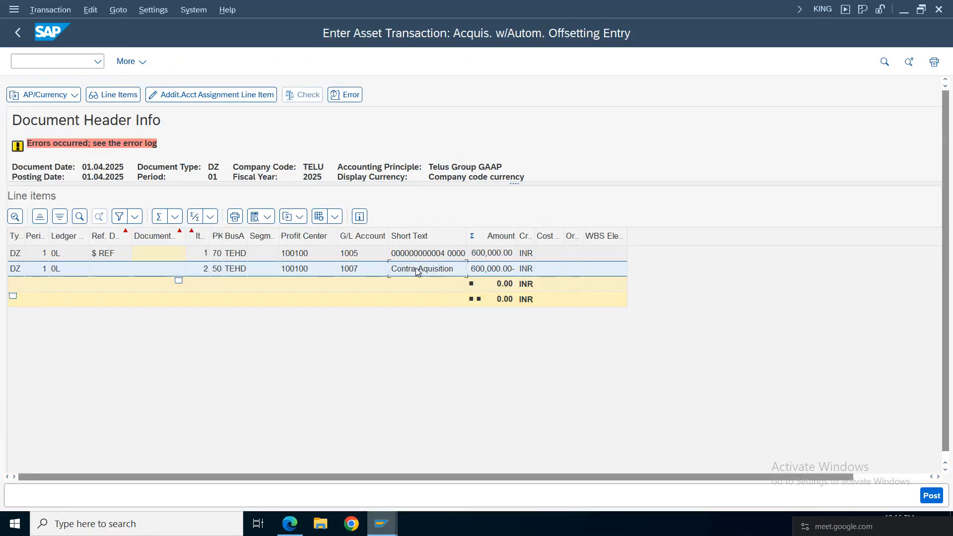
key(Up)
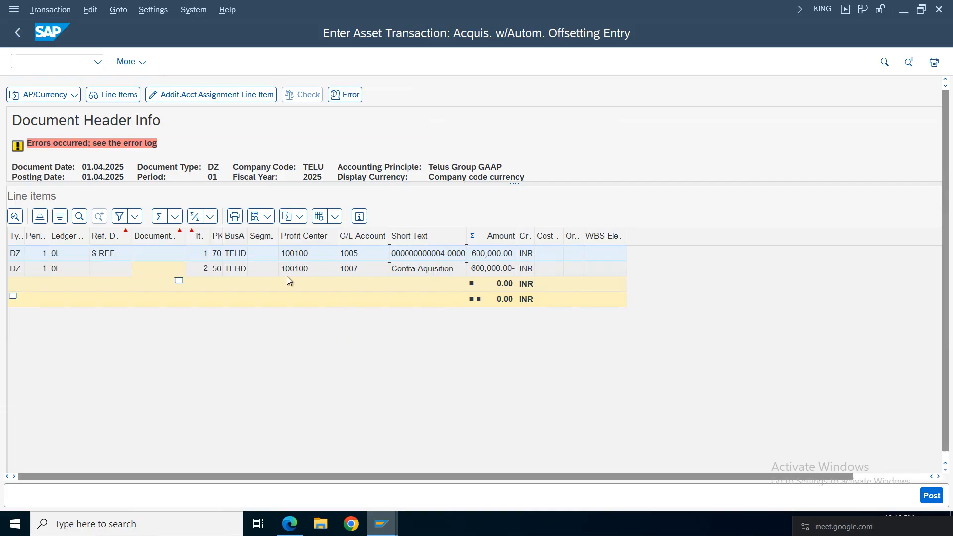
click(372, 270)
Display G/L account 1007 Contra Aquisition in the account session, examine its short and long texts, and narrow the account tree
mouse_move(392, 529)
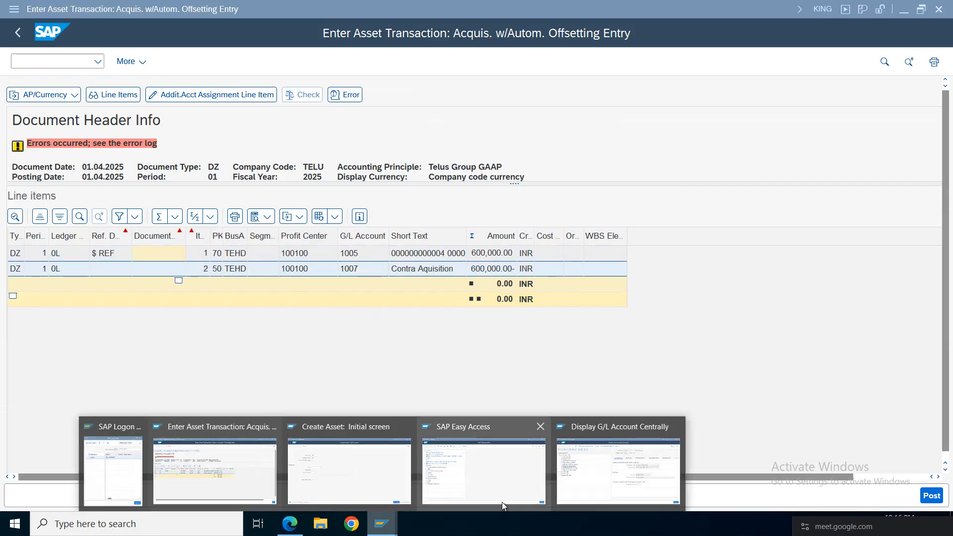
click(607, 484)
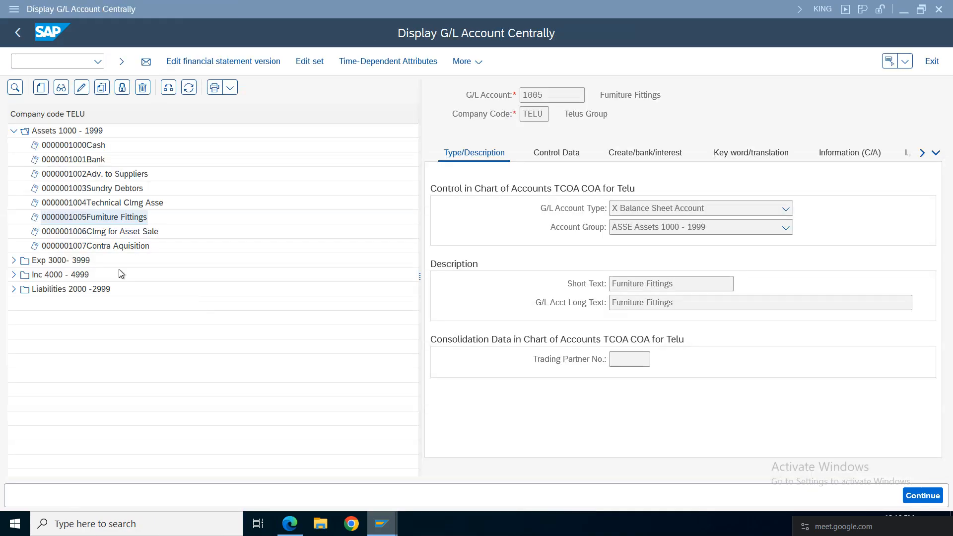
double_click(109, 246)
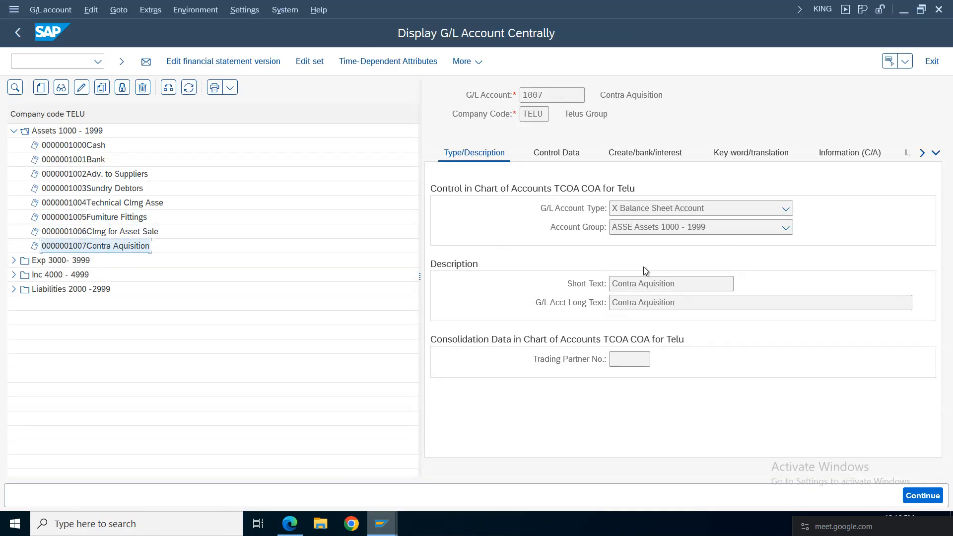
drag(666, 282, 611, 284)
drag(723, 306, 610, 302)
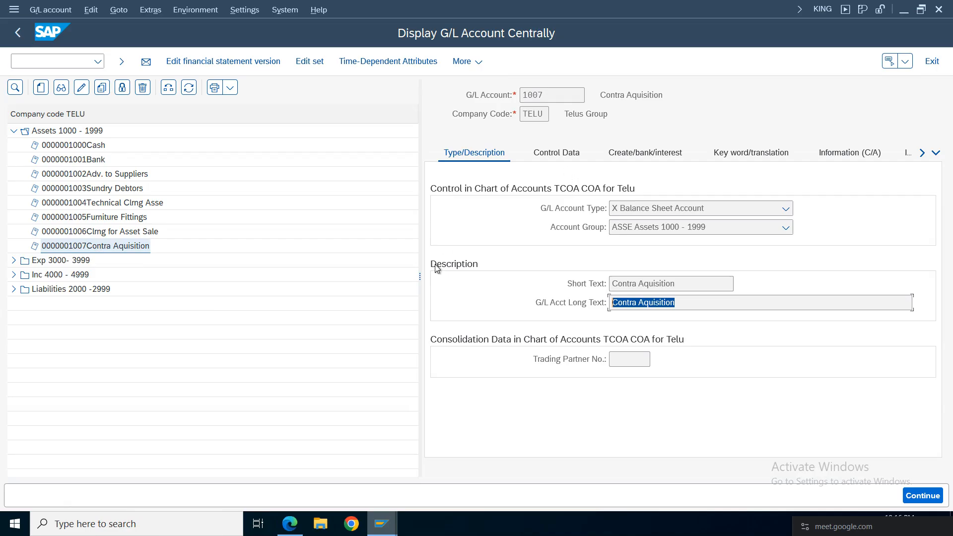
drag(424, 284, 251, 280)
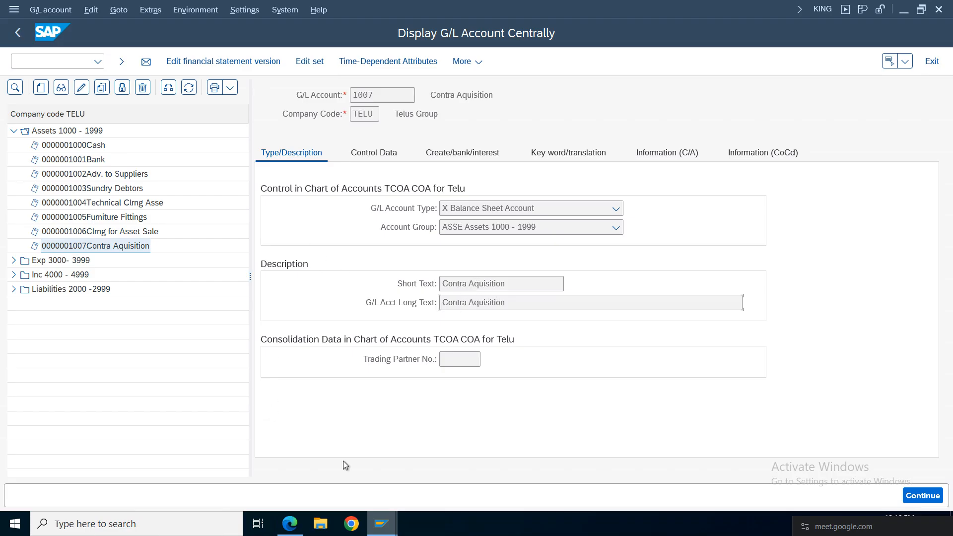
Check the list of asset transactions in the FI Working Notes spreadsheet and return to the simulated acquisition in SAP
mouse_move(560, 1)
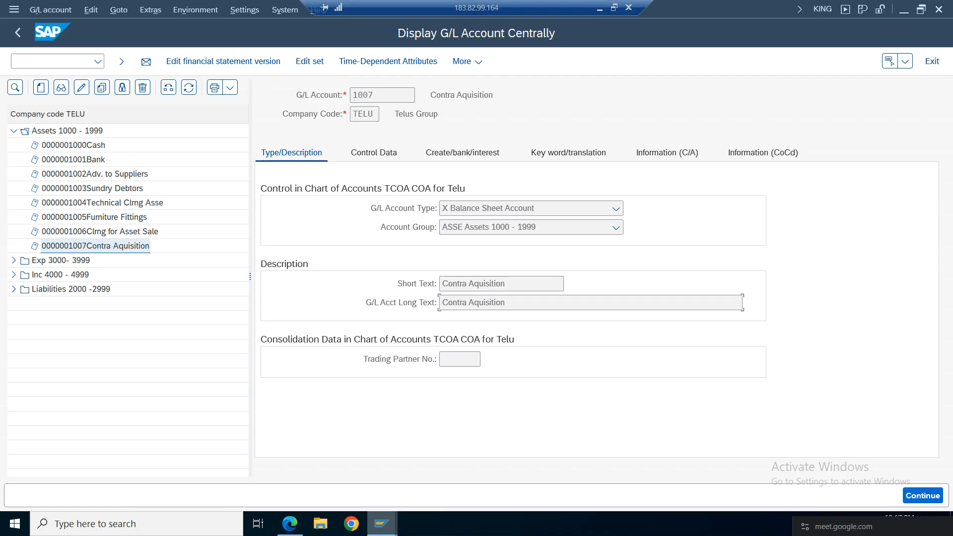
click(600, 9)
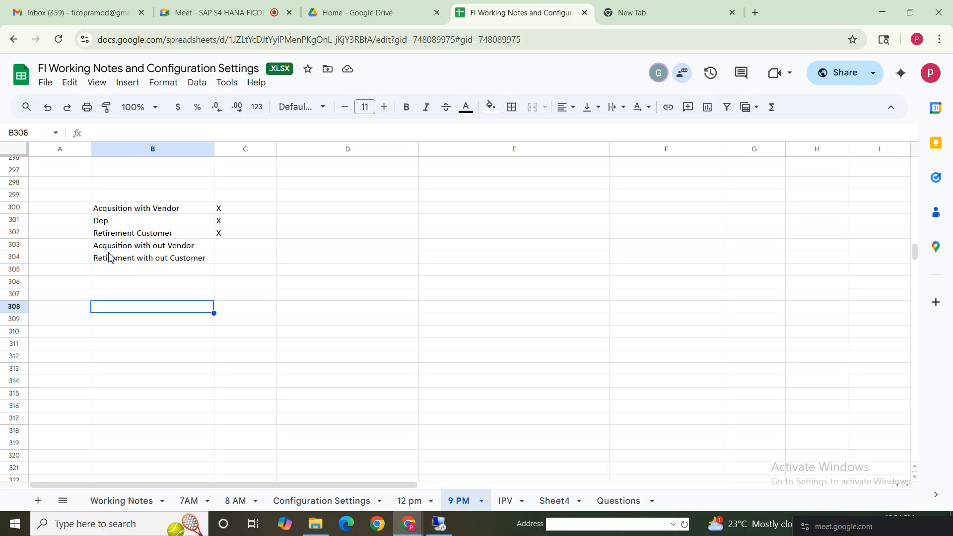
click(439, 524)
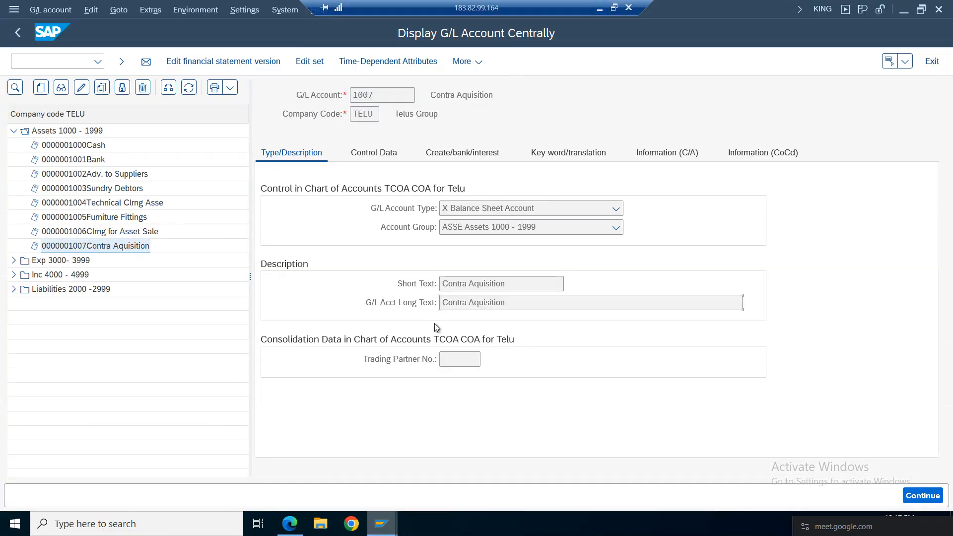
mouse_move(386, 526)
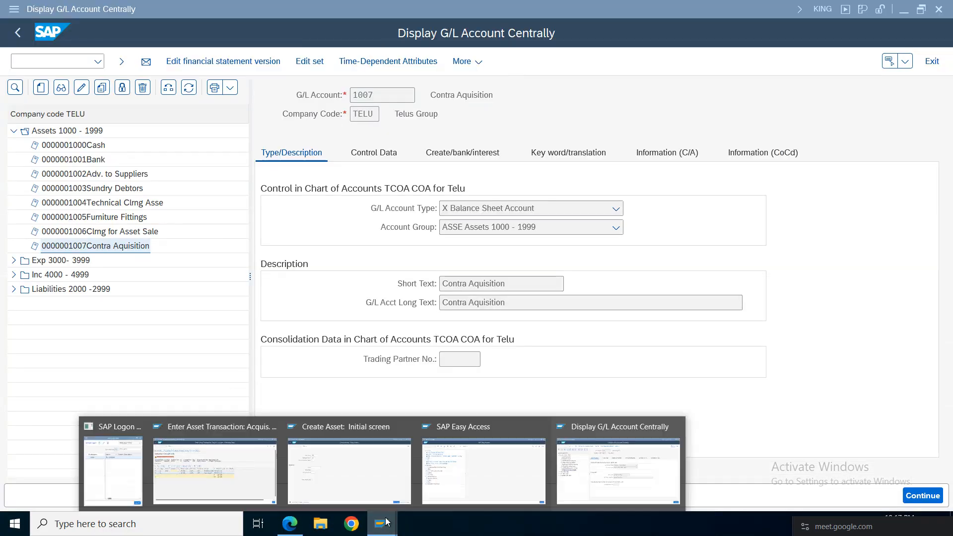
click(202, 479)
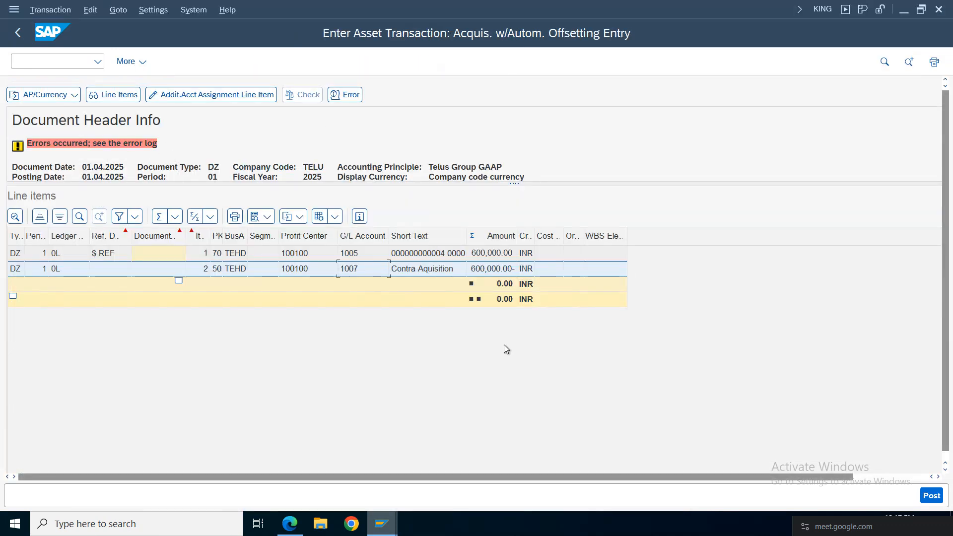
Examine the simulation's error log and return to the acquisition's additional details
click(343, 95)
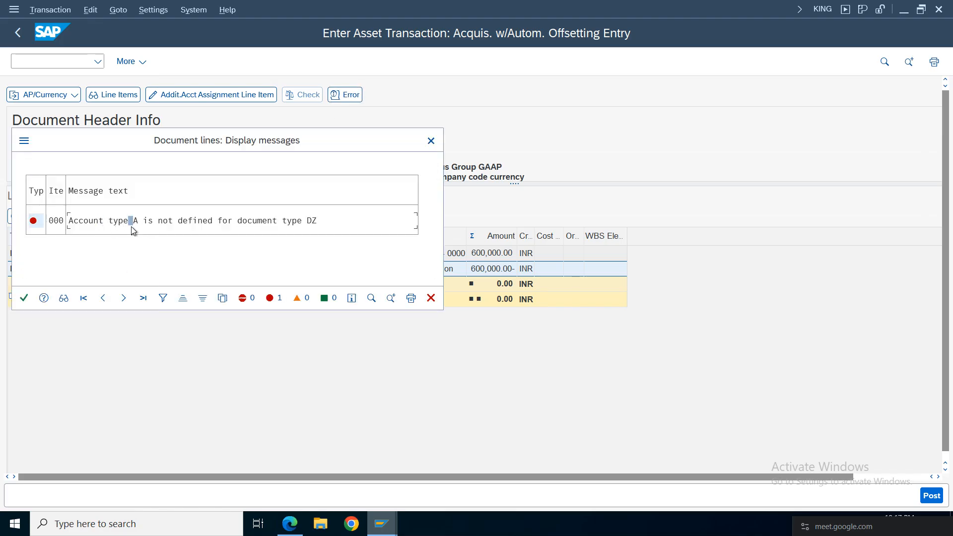
click(191, 221)
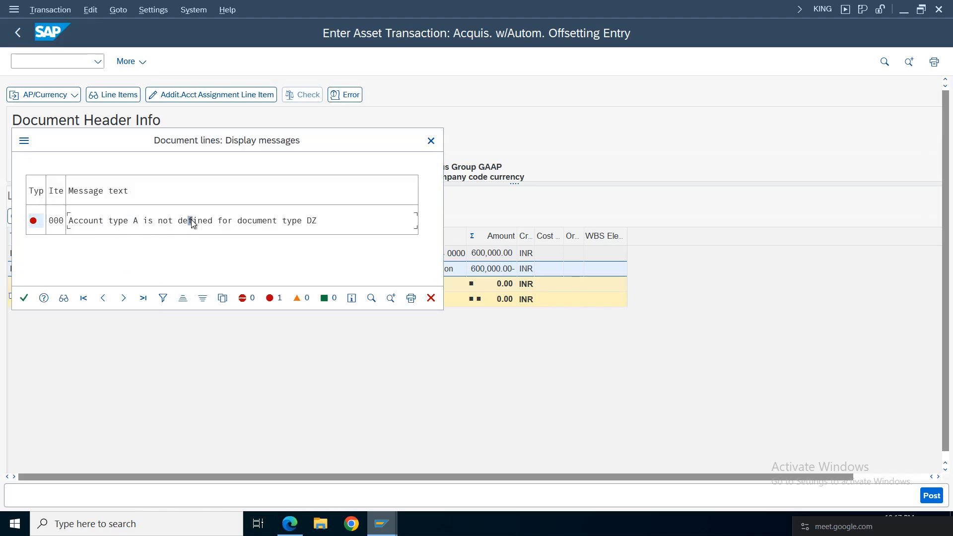
click(430, 141)
click(17, 33)
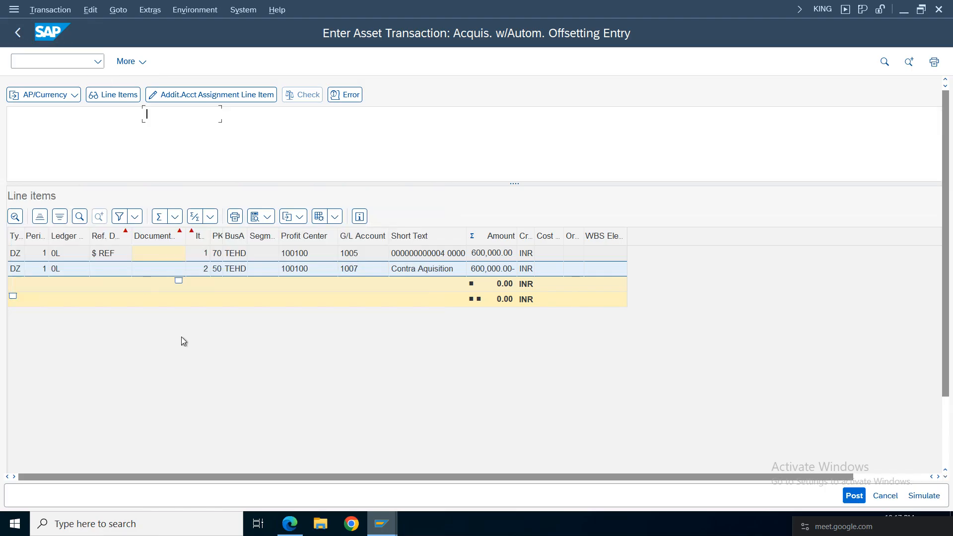
click(137, 209)
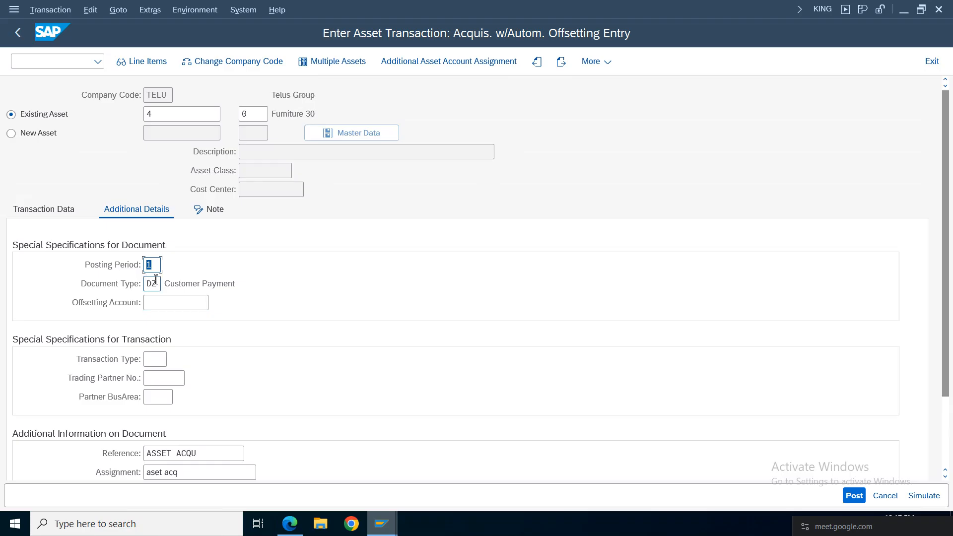
Clear the document type in the acquisition's additional details and simulate the posting again from the transaction data
click(157, 284)
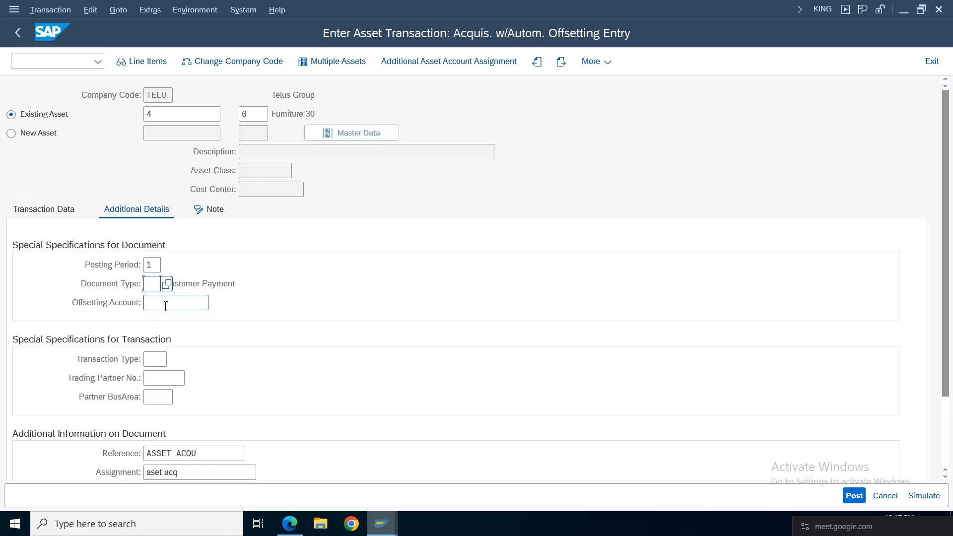
key(Return)
click(44, 211)
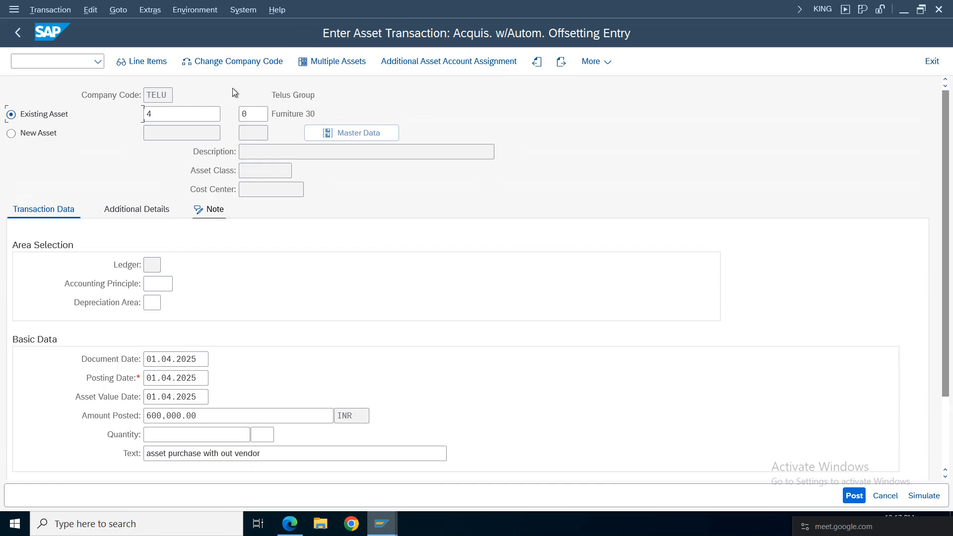
click(921, 495)
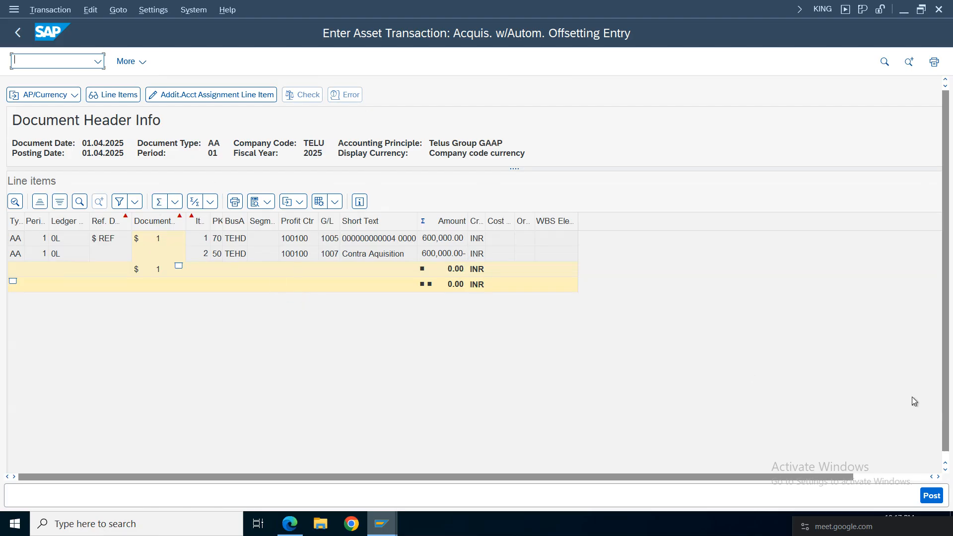
Post the simulated 600,000.00 INR acquisition of Furniture 30, acknowledge the posting log and leave the acquisition entry
click(931, 495)
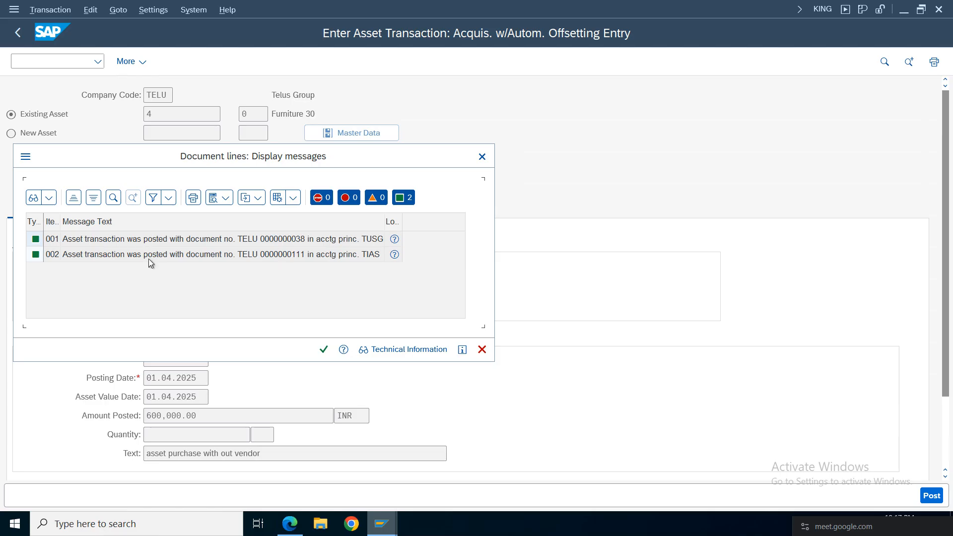
click(324, 350)
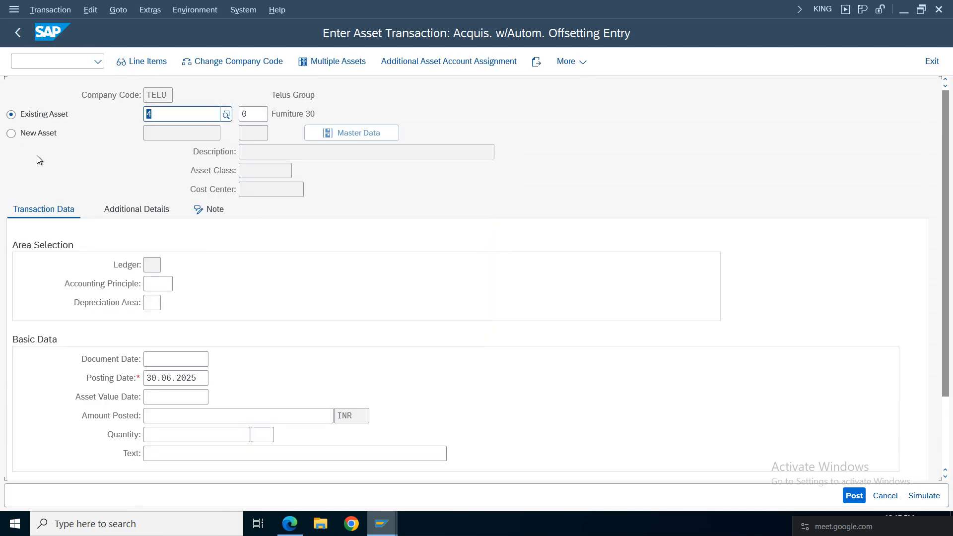
click(17, 32)
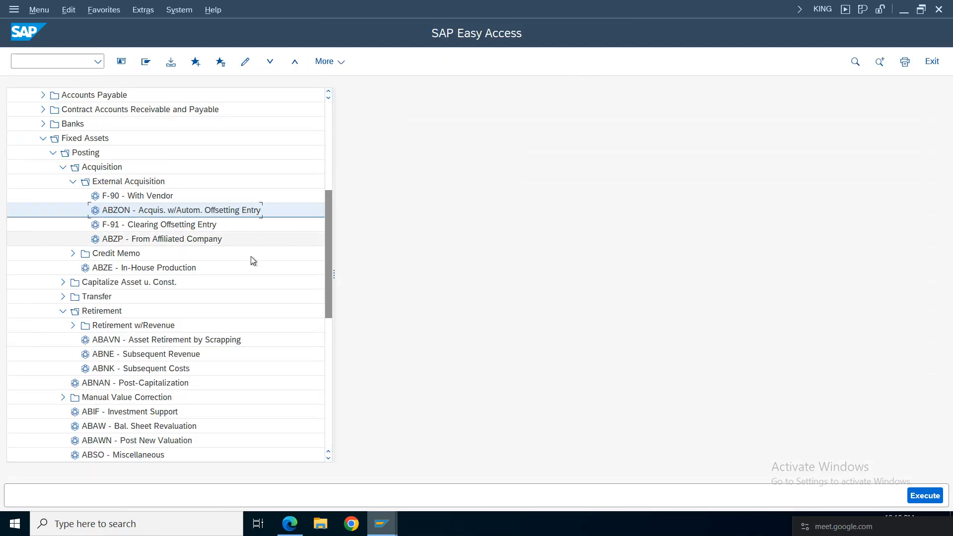
click(391, 530)
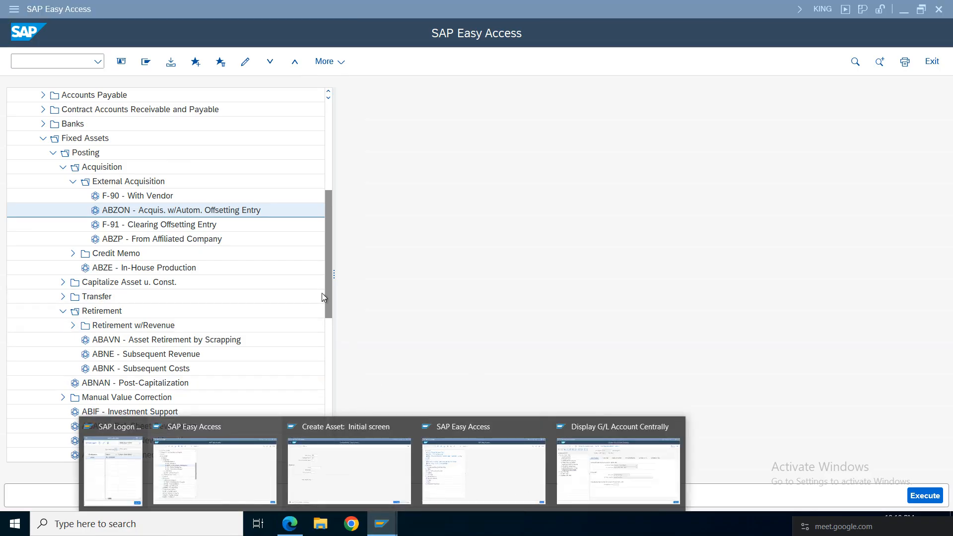
click(162, 215)
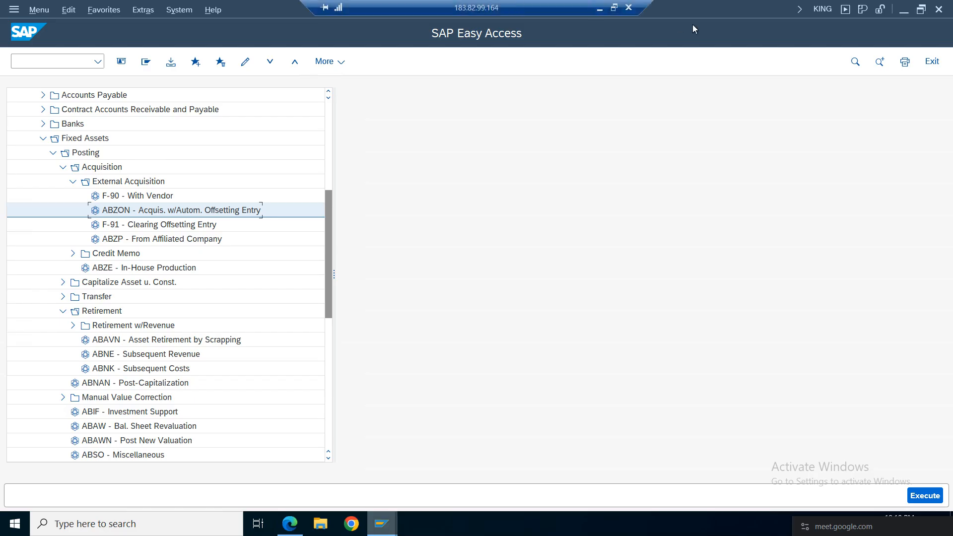
Switch to the FI Working Notes spreadsheet and mark "Acqusition with out Vendor" with X in cell C303
click(600, 9)
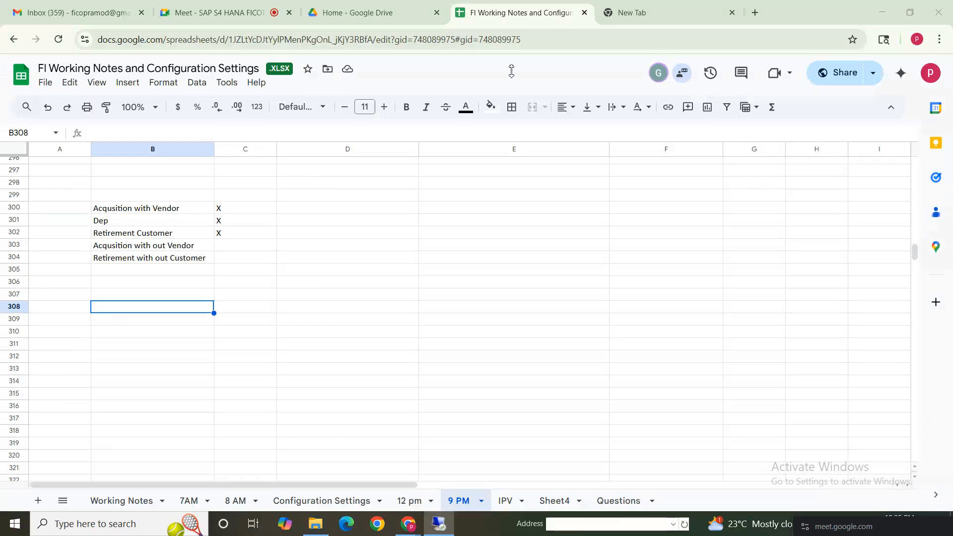
click(138, 246)
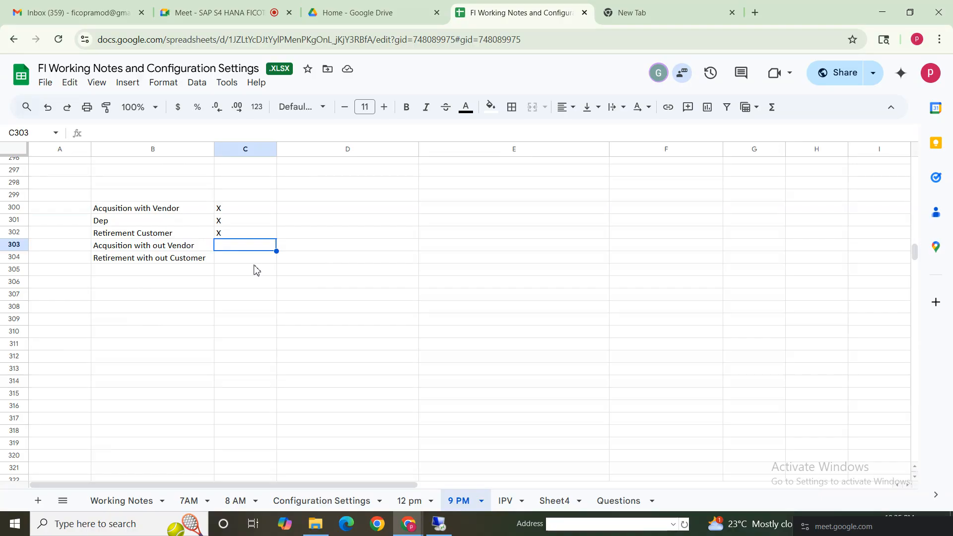
text(X)
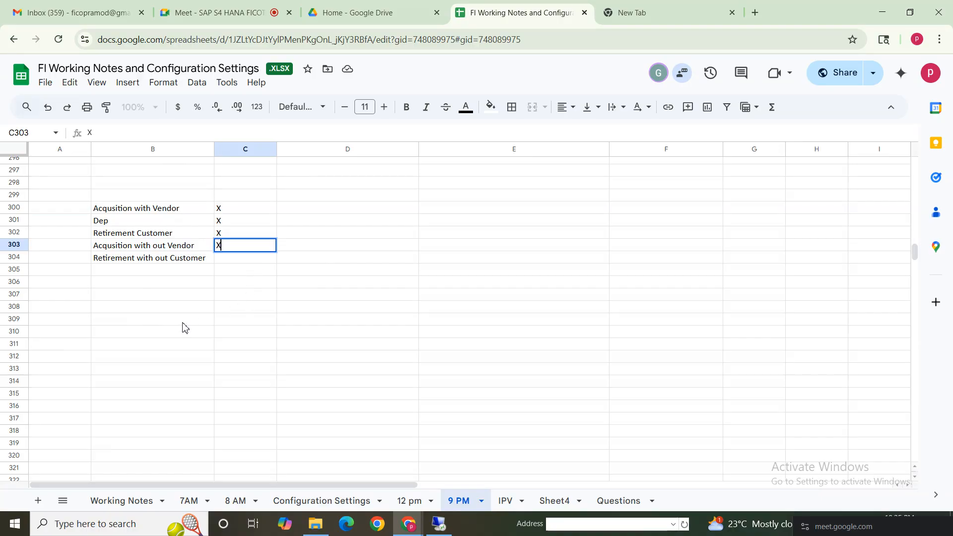
key(Return)
Check the "Retirement with out Customer" entry in row 304 and return to SAP
click(152, 263)
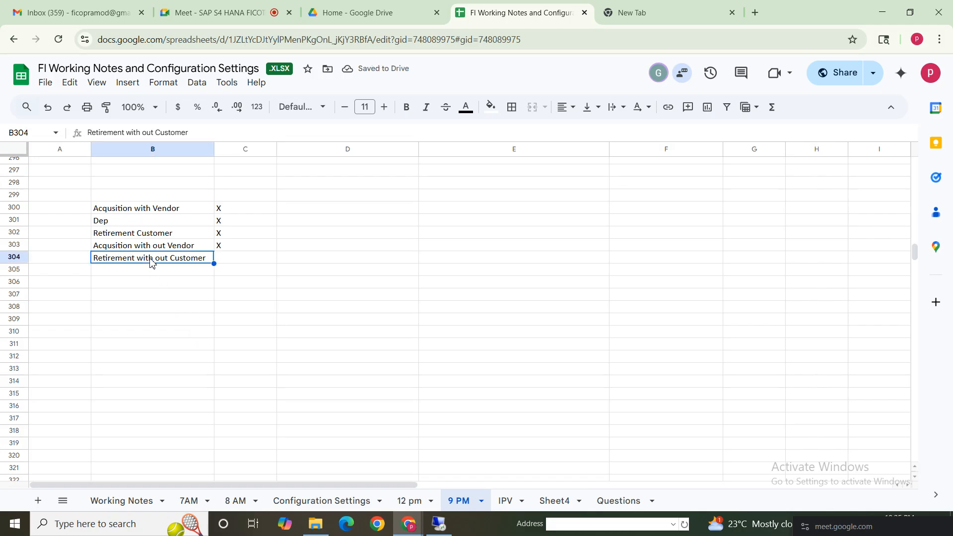
click(247, 259)
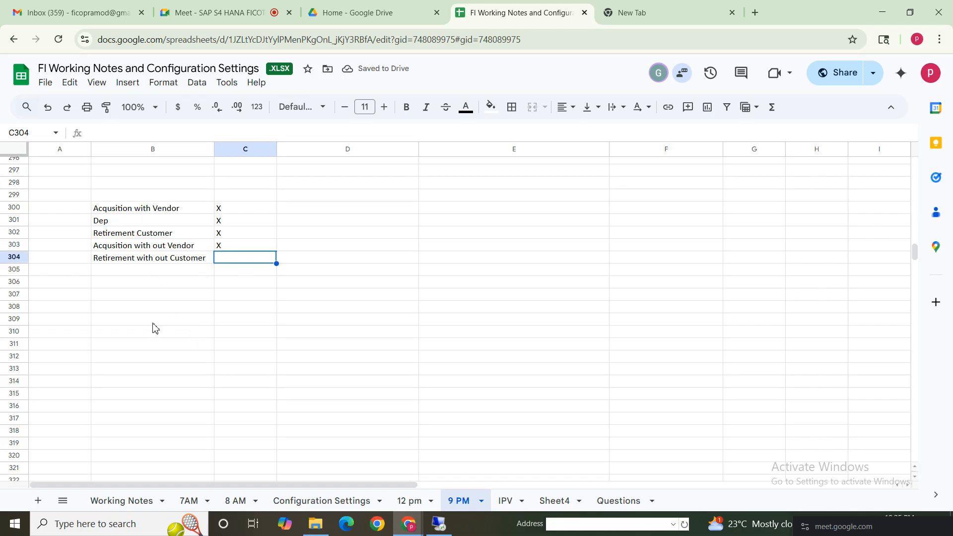
click(138, 264)
click(221, 261)
click(447, 524)
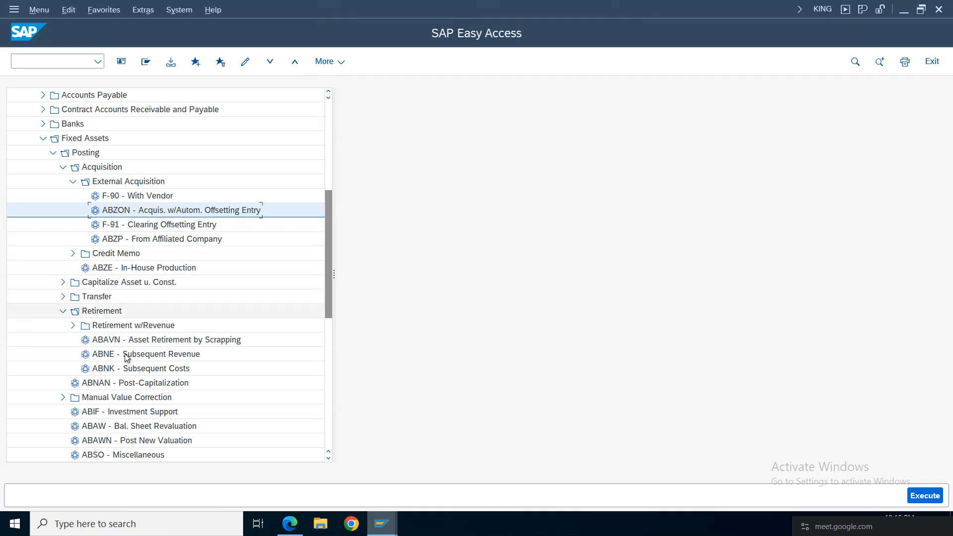
Collapse the Acquisition and Retirement folders and start AFAB - Execute from the Depreciation Run folder under Periodic Processing
click(121, 326)
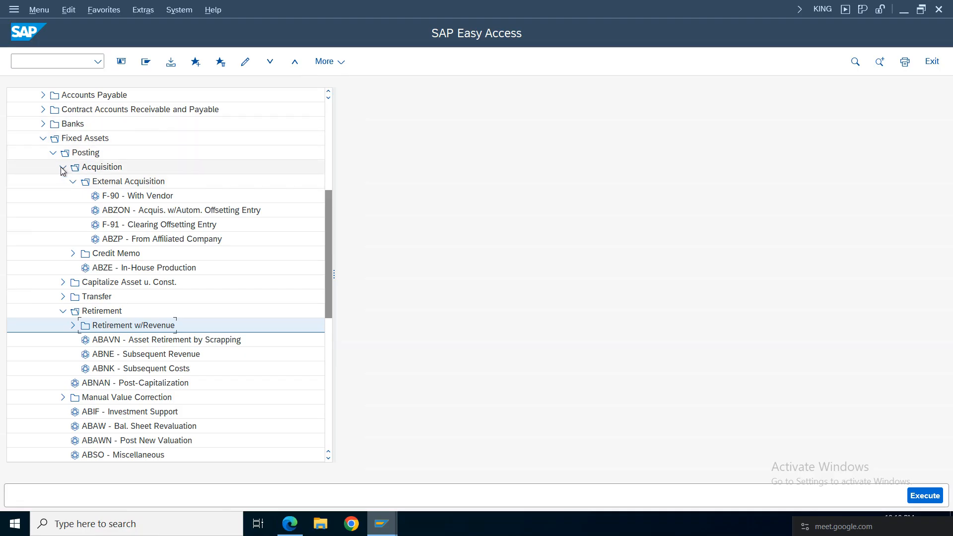
click(63, 169)
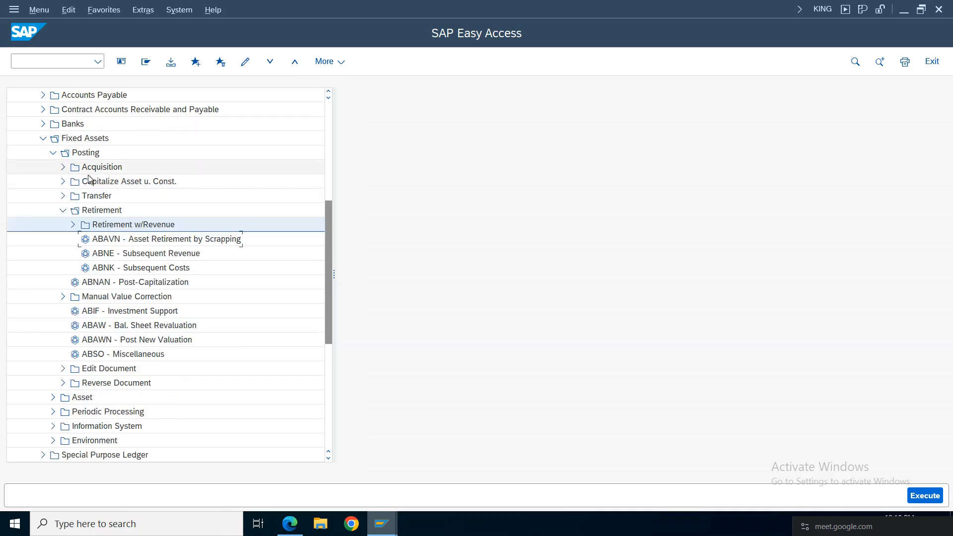
click(63, 210)
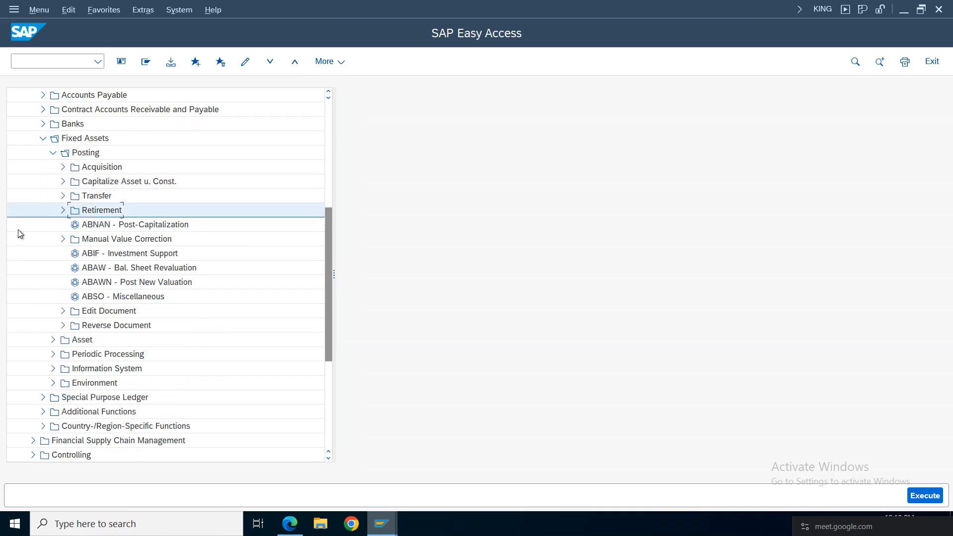
click(84, 240)
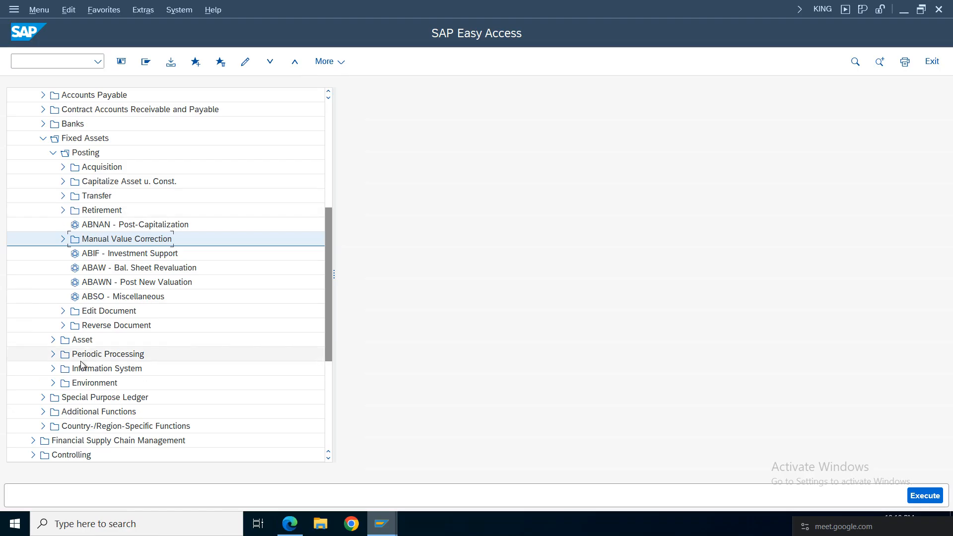
click(53, 354)
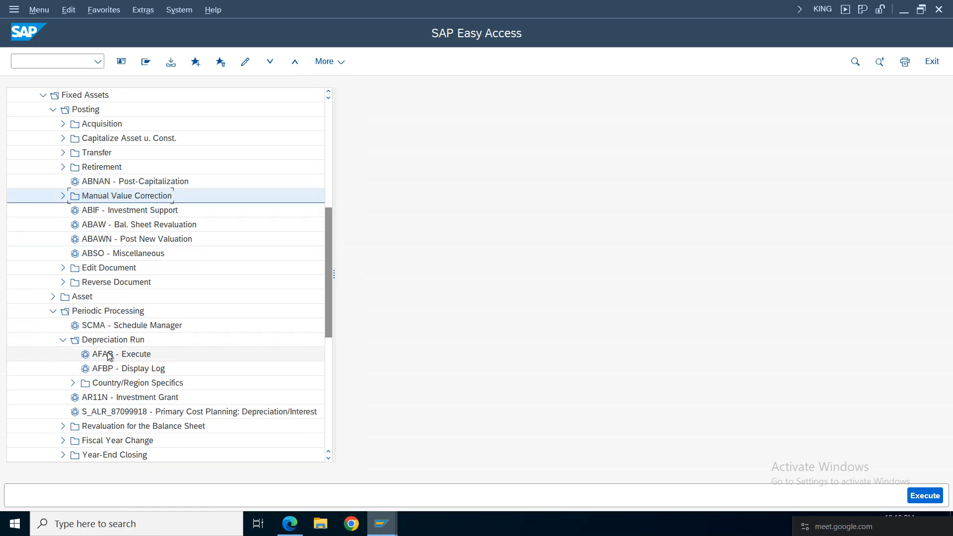
double_click(109, 354)
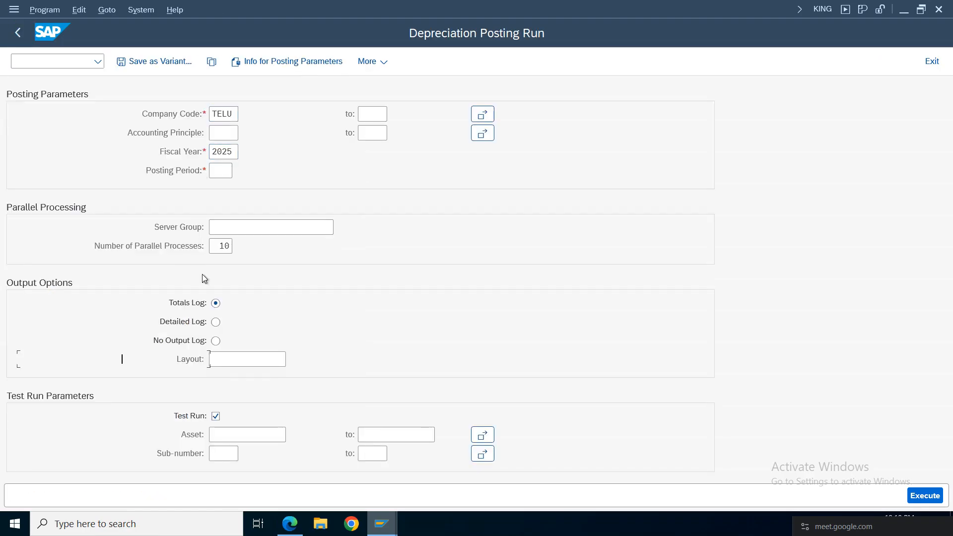
Turn off the test run and set the depreciation run's posting period to 01 for TELU, fiscal year 2025
click(216, 416)
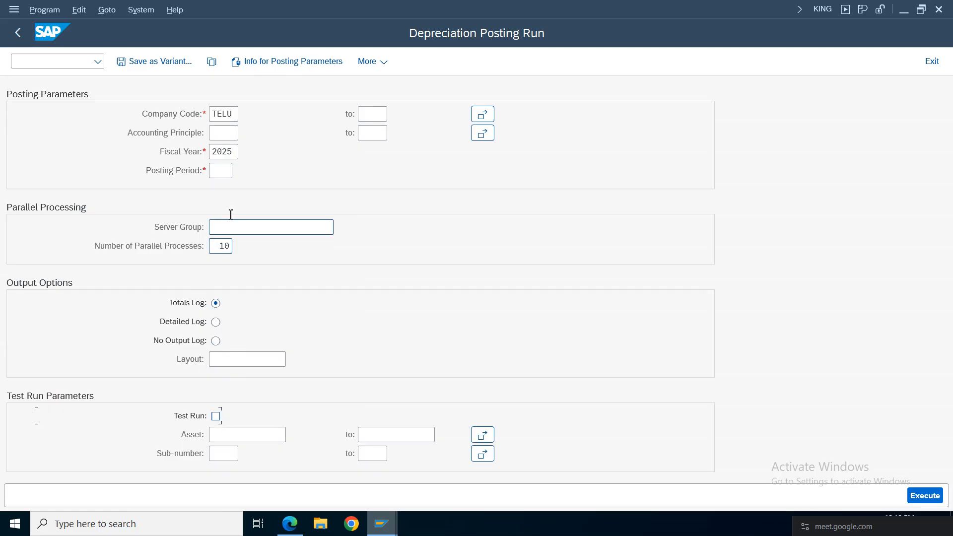
click(220, 171)
click(223, 188)
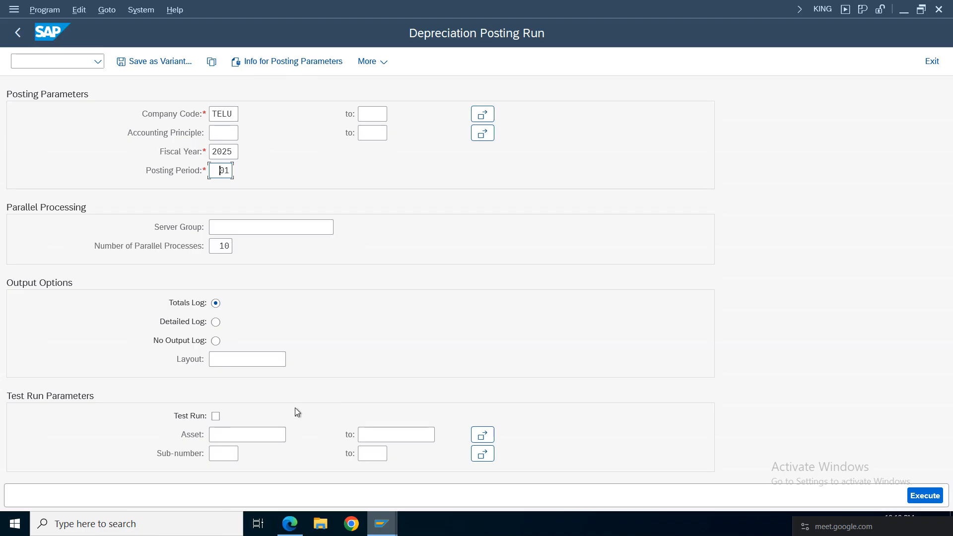
Schedule the depreciation posting run as a background job with output device lp01 and an immediate start
click(45, 10)
click(61, 66)
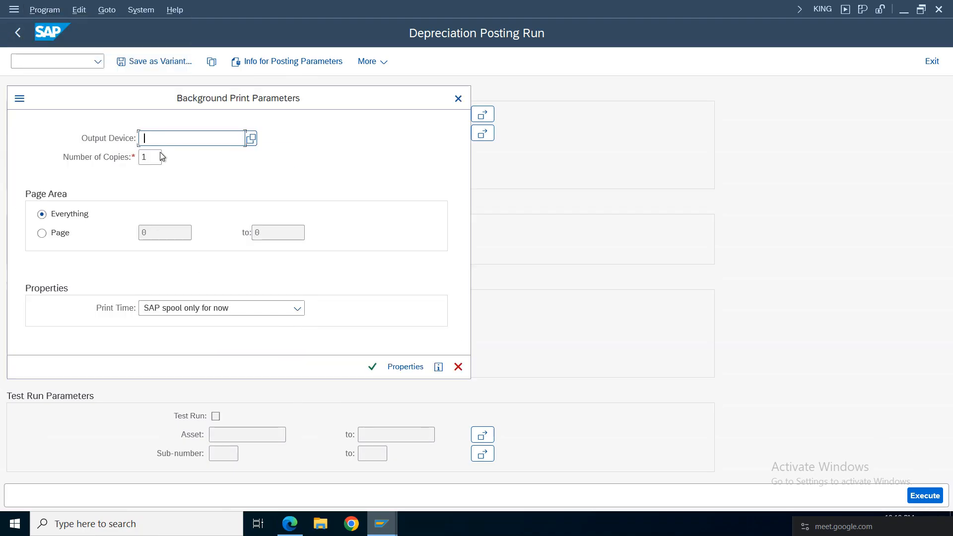
text(lp01)
click(373, 367)
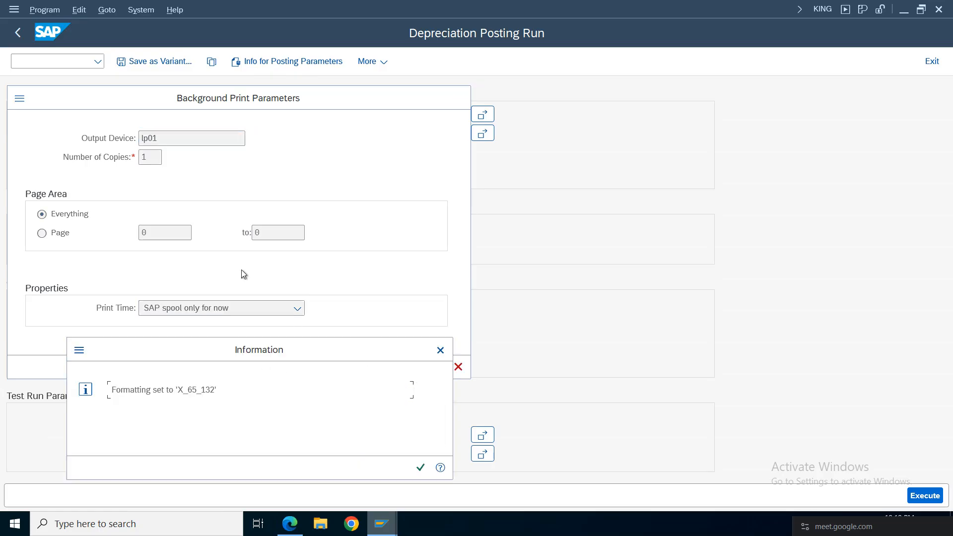
click(420, 470)
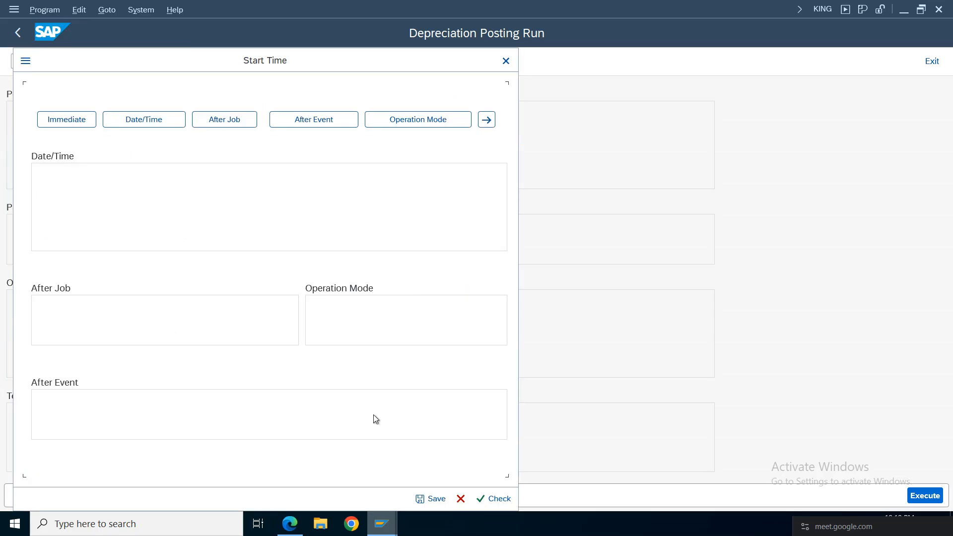
click(66, 119)
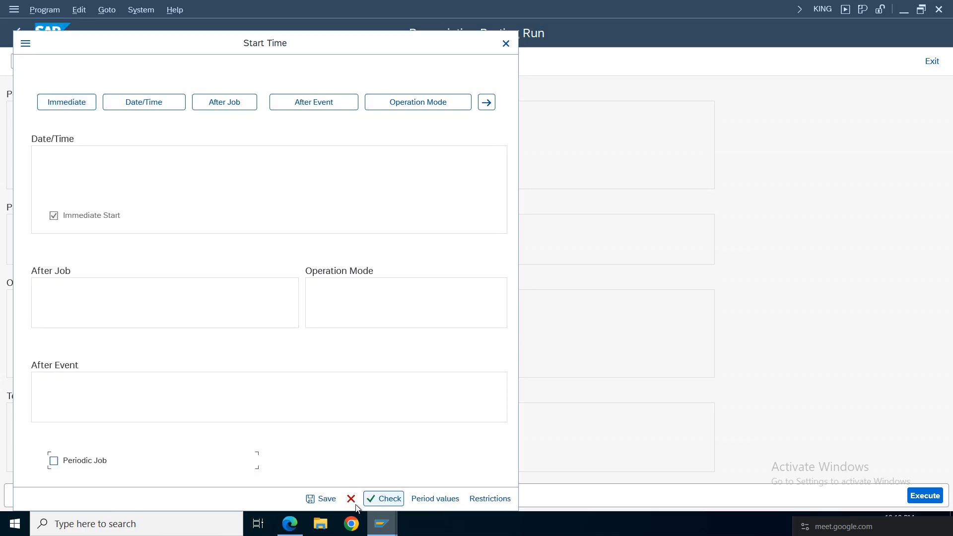
click(333, 500)
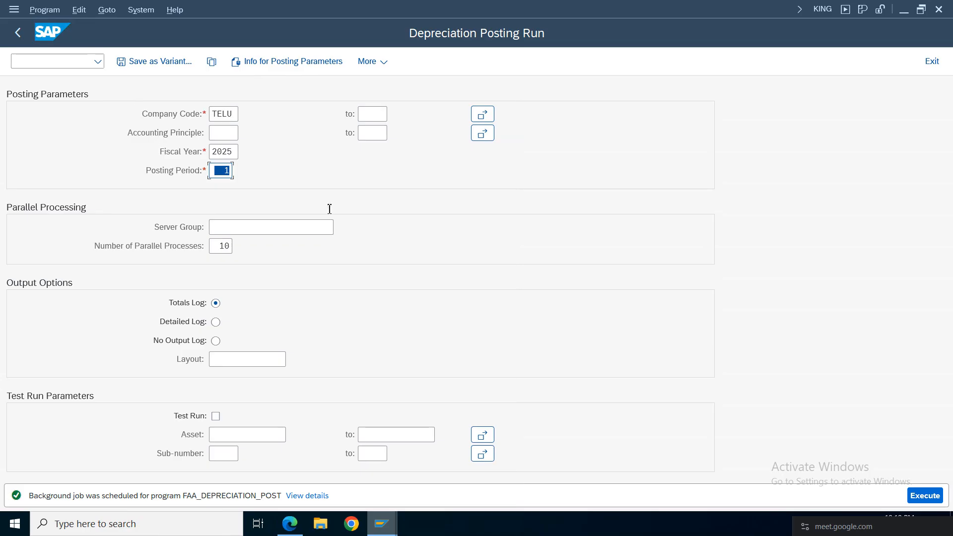
Switch to the Create Asset session and bring up its asset operations
click(385, 525)
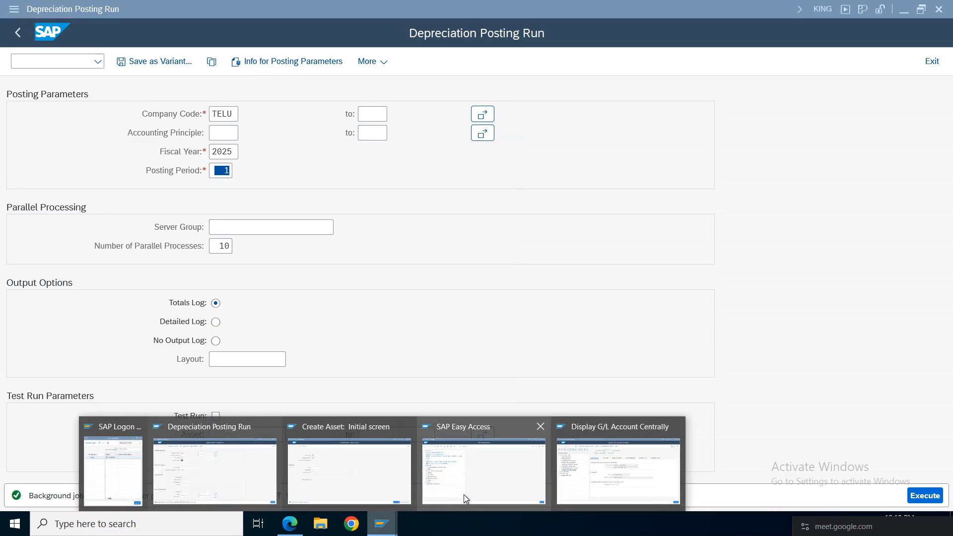
click(326, 479)
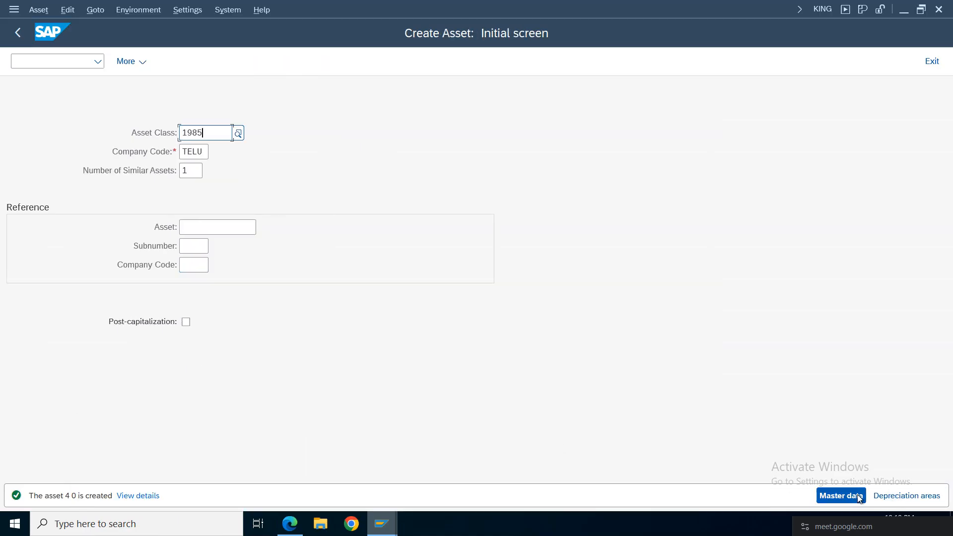
click(39, 10)
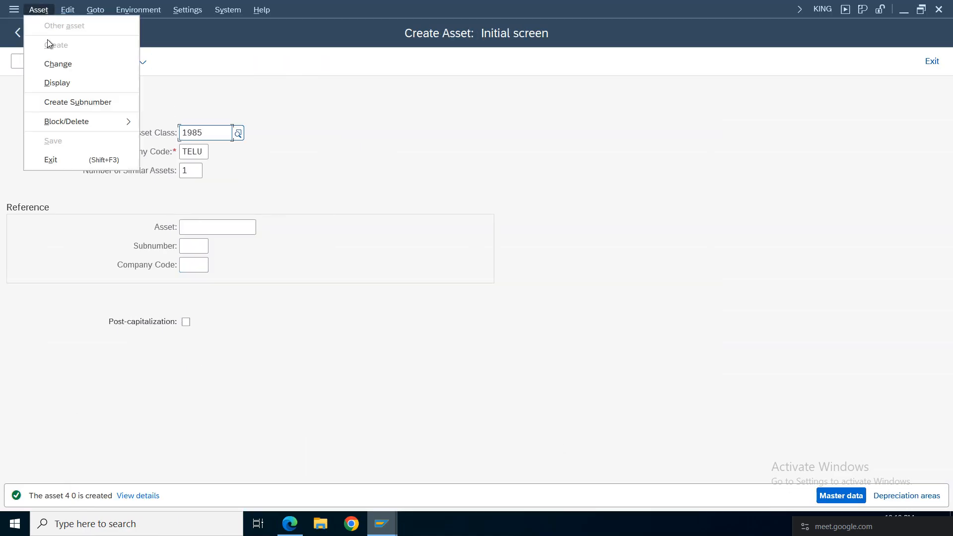
Display the depreciation areas of asset 4 in company code TELU and examine its posted ordinary depreciation
click(55, 82)
click(918, 496)
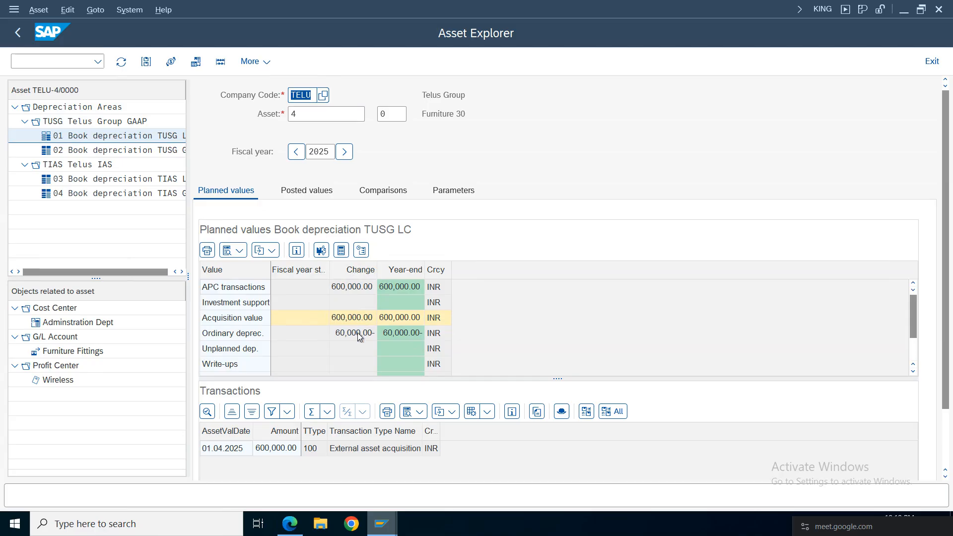
click(314, 194)
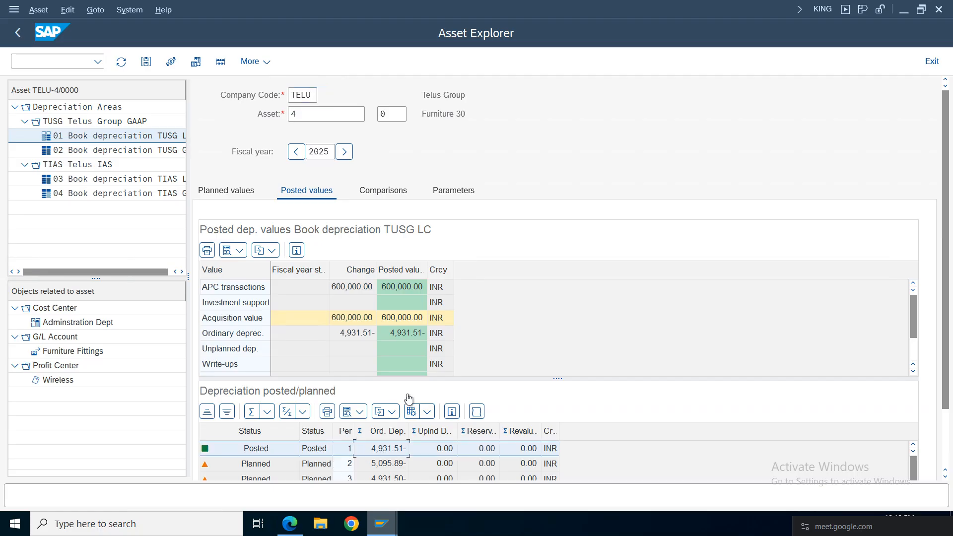
click(413, 335)
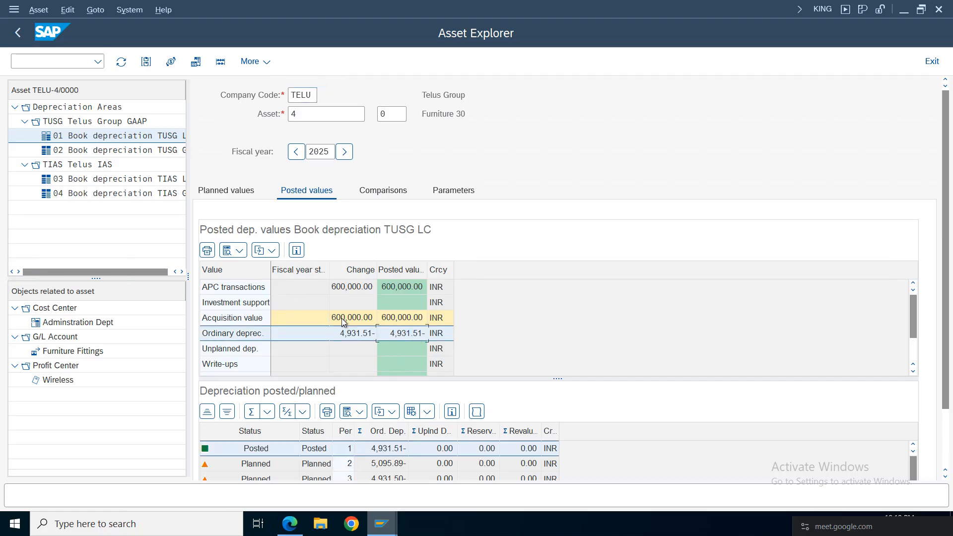
Switch to the Depreciation Posting Run session, leave it, and expand the Retirement w/Revenue folder under Fixed Assets posting
click(383, 524)
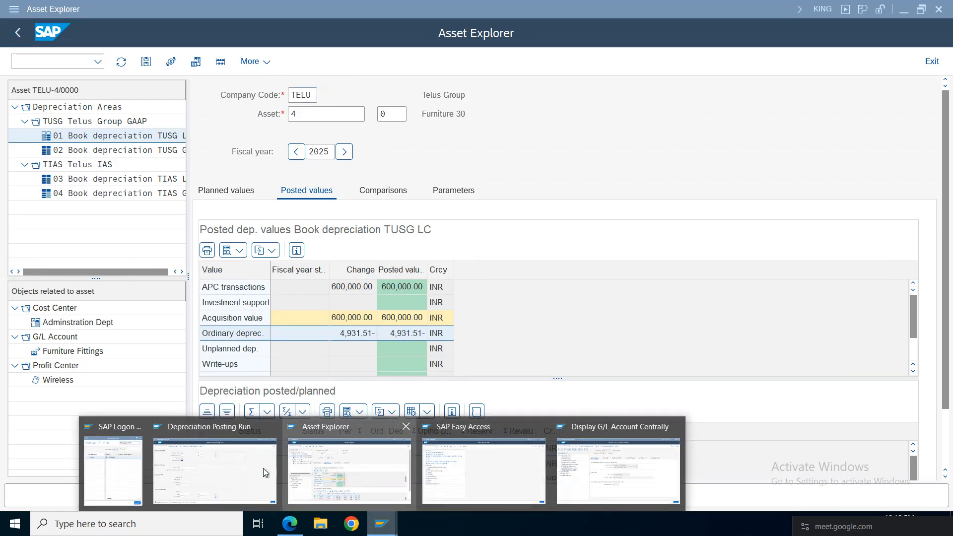
click(246, 465)
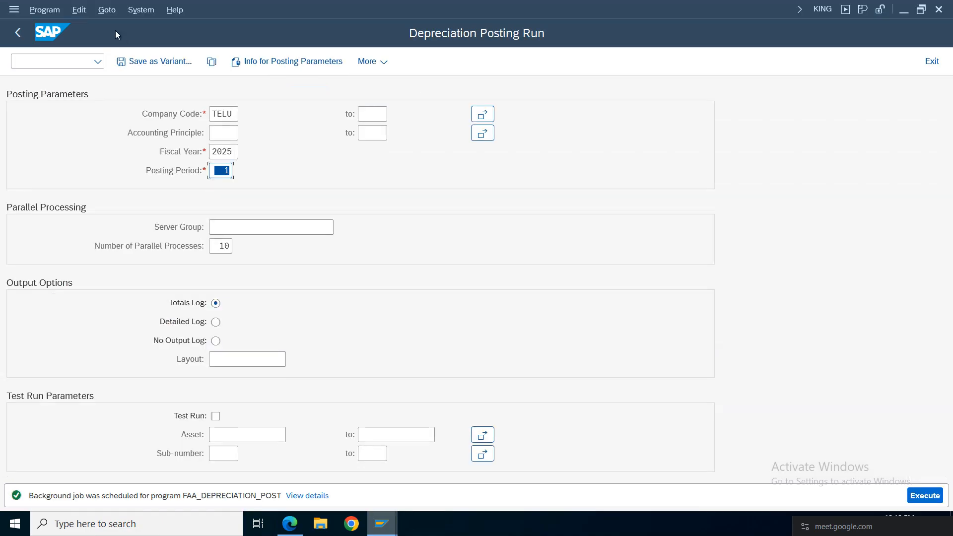
click(18, 36)
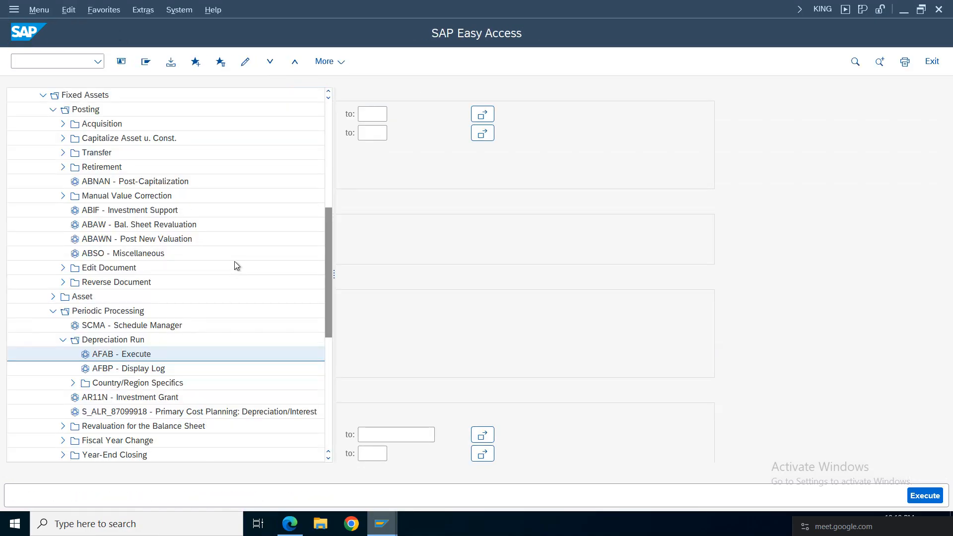
click(63, 339)
click(53, 311)
click(63, 167)
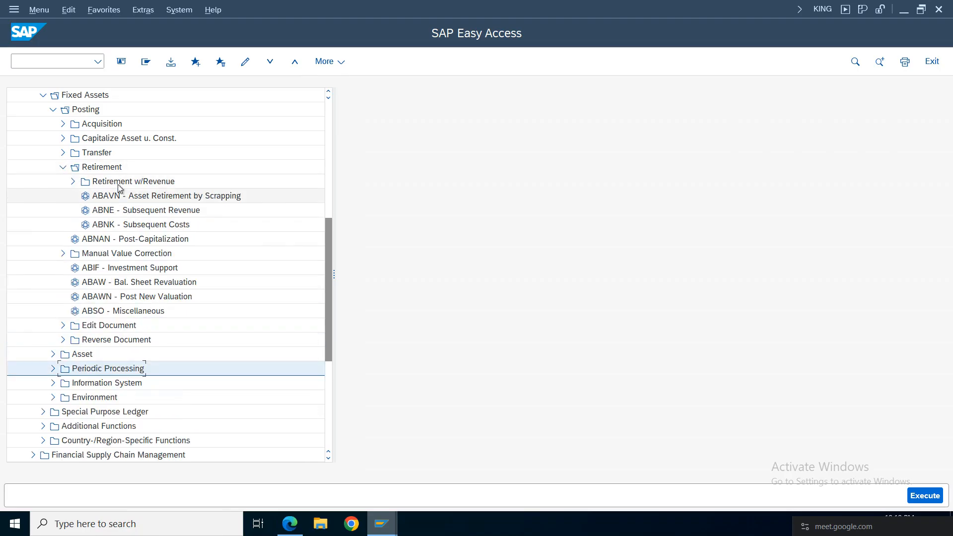
click(87, 185)
click(72, 181)
double_click(172, 197)
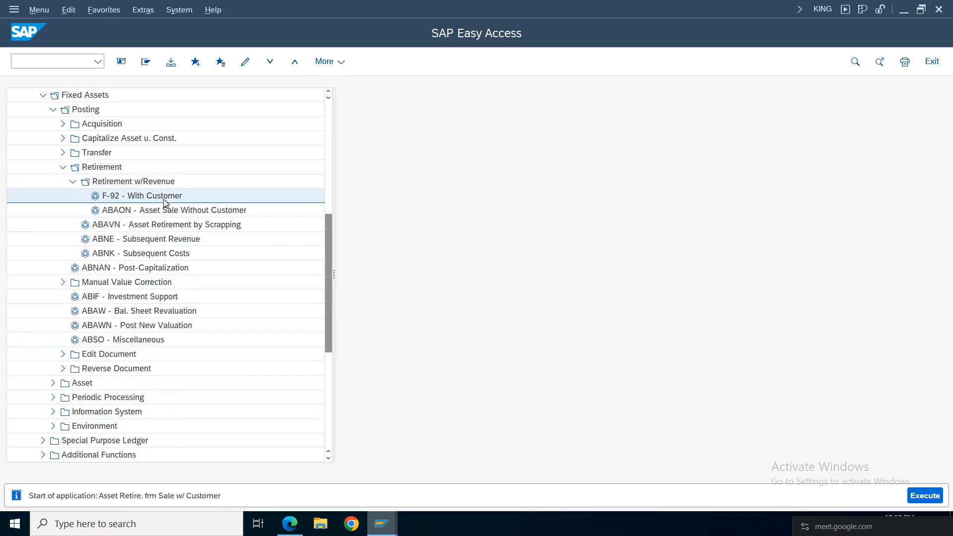
click(18, 33)
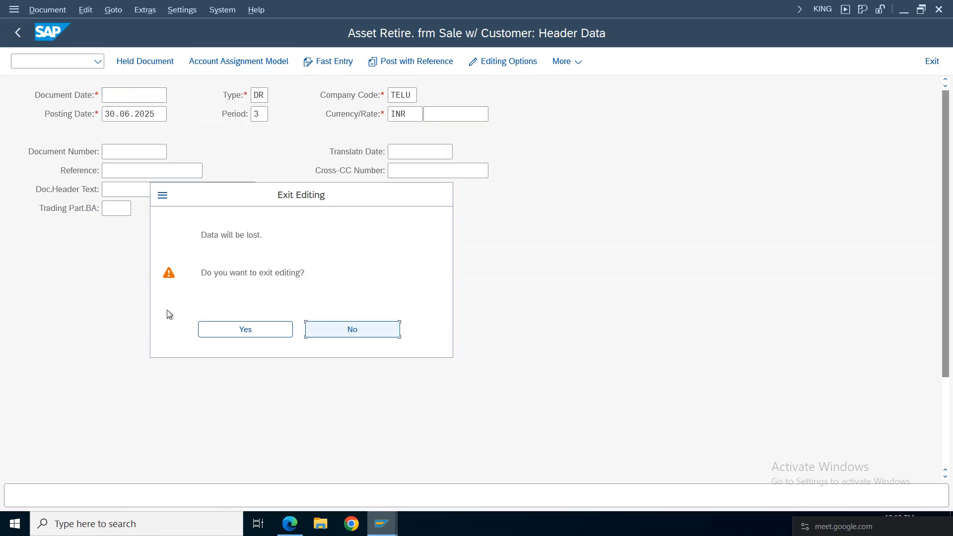
click(243, 330)
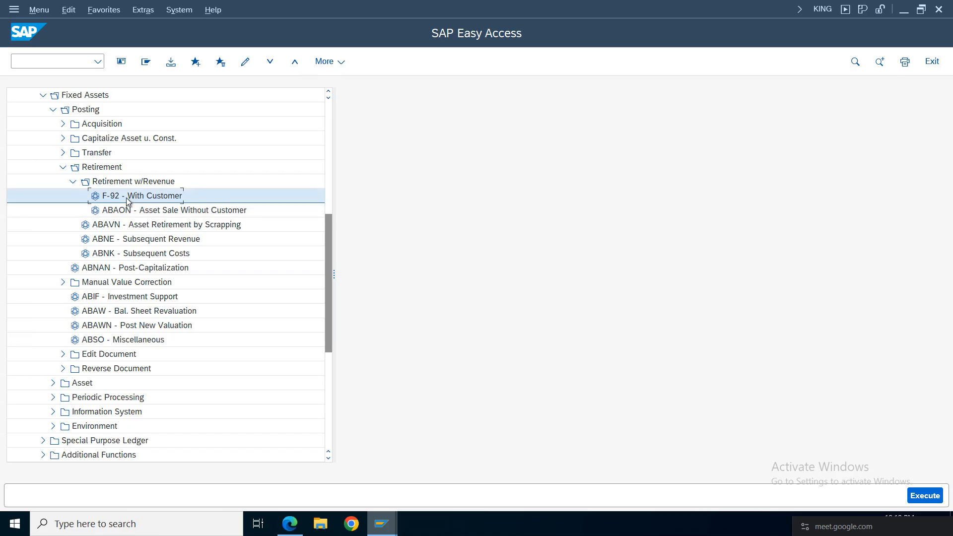
Open transaction ABAON, Asset Sale Without Customer, for asset 4
click(171, 213)
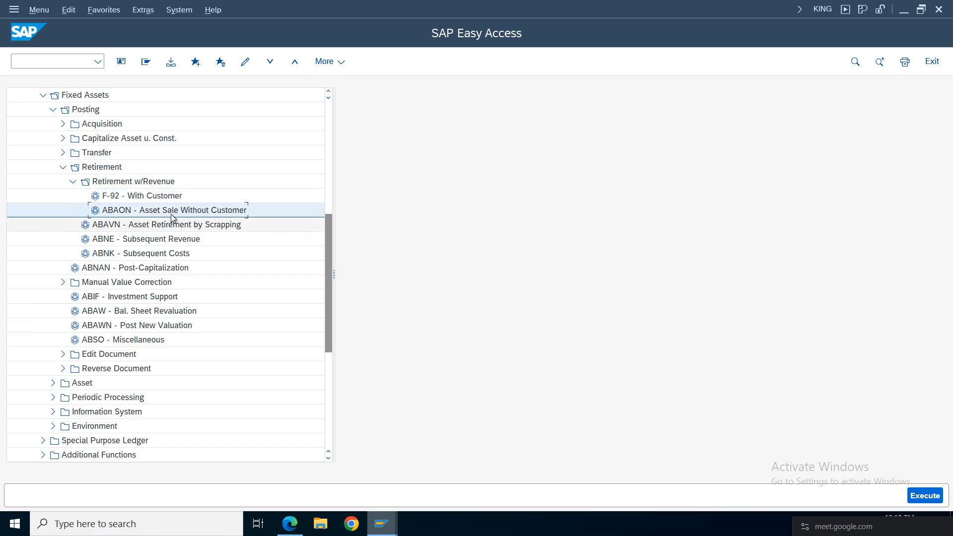
double_click(122, 212)
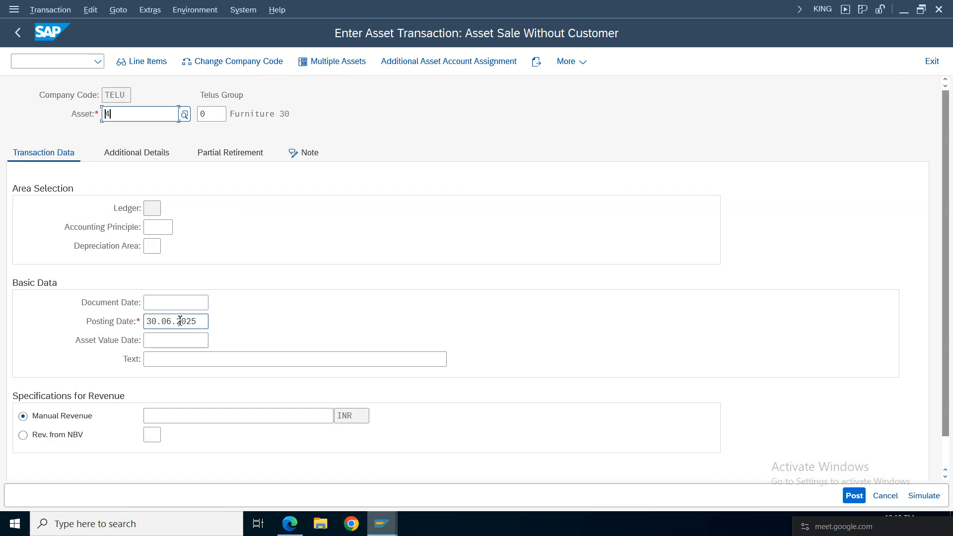
click(932, 61)
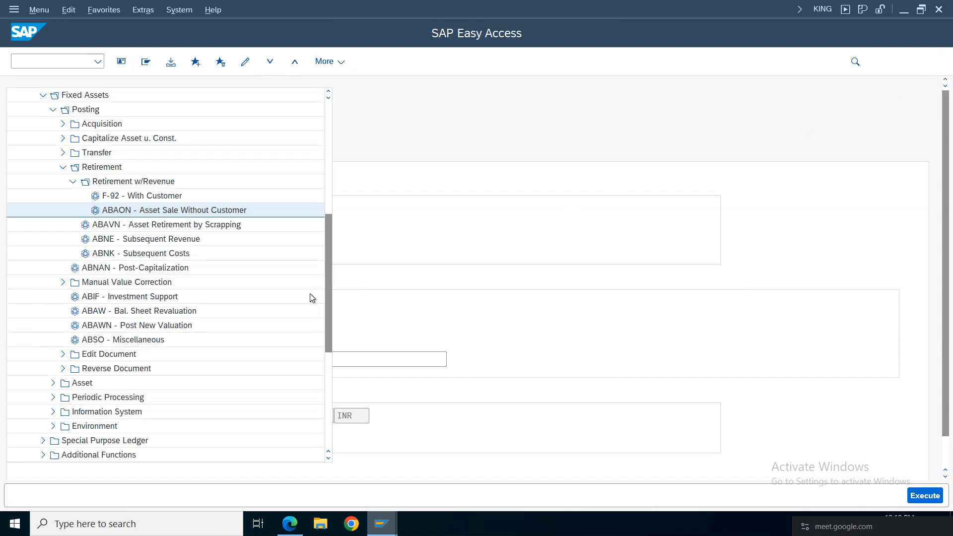
double_click(158, 214)
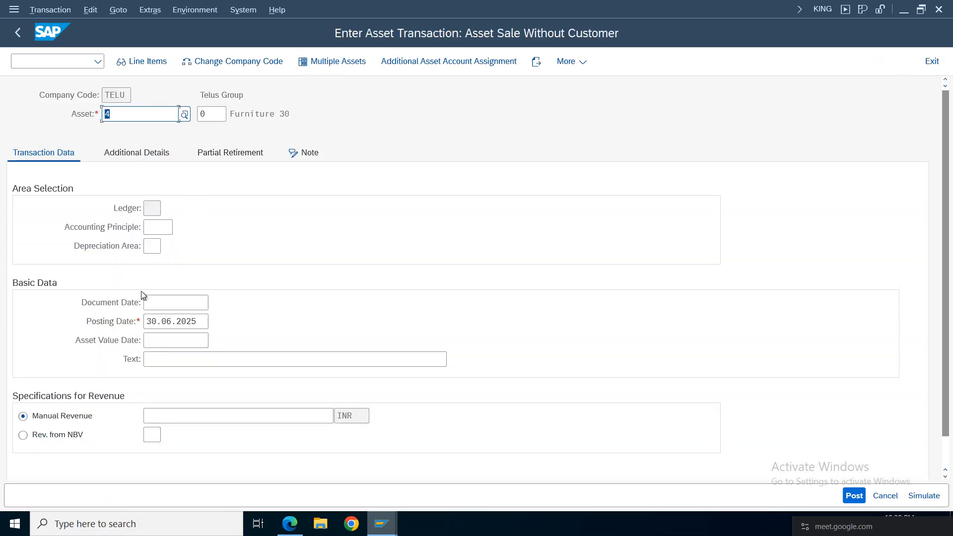
Set the document date, posting date and asset value date to 01.05.2025
click(175, 303)
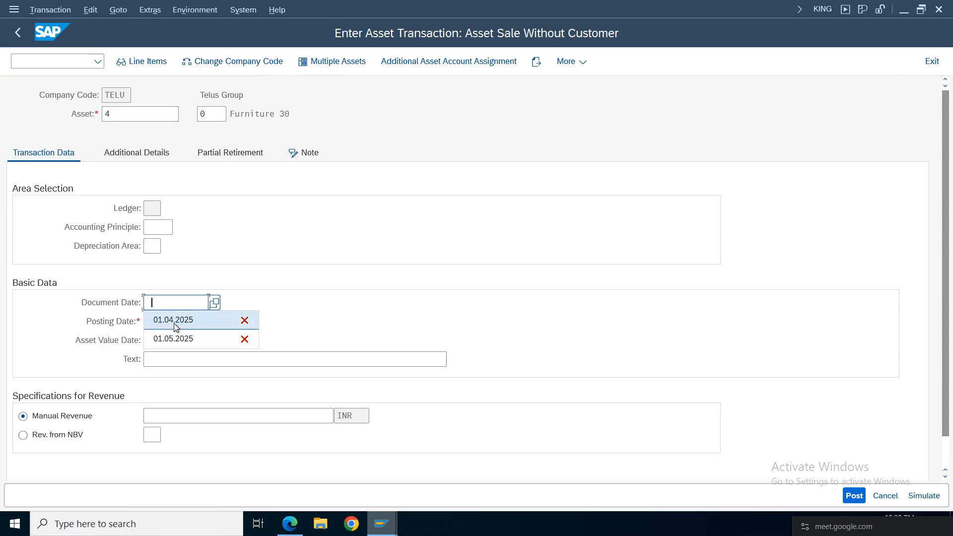
click(187, 338)
drag(198, 322, 167, 322)
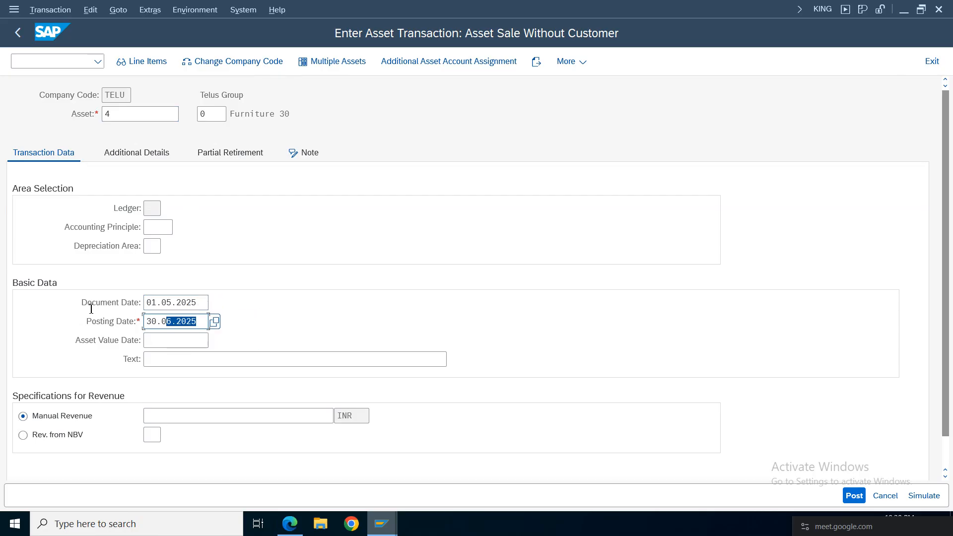
drag(91, 308, 91, 309)
key(BackSpace)
click(180, 359)
click(154, 341)
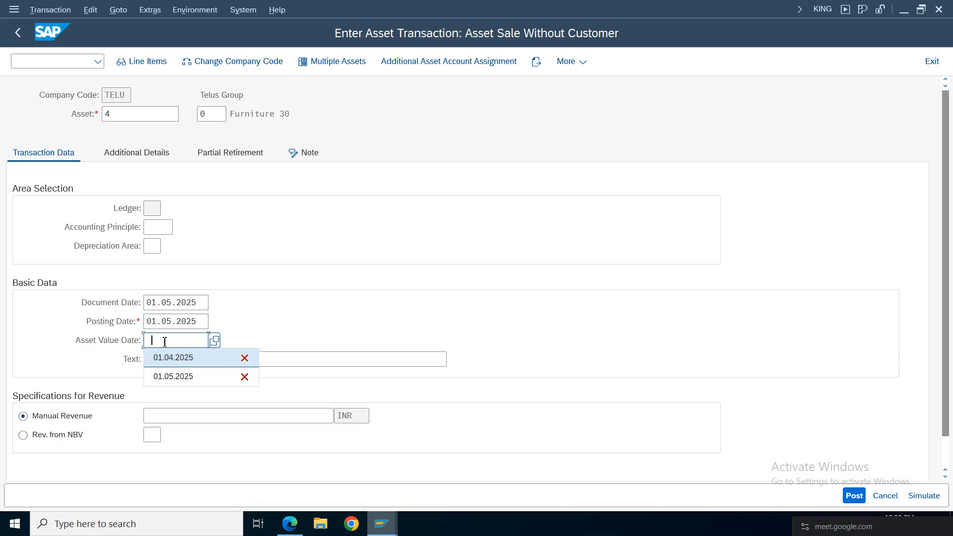
click(172, 376)
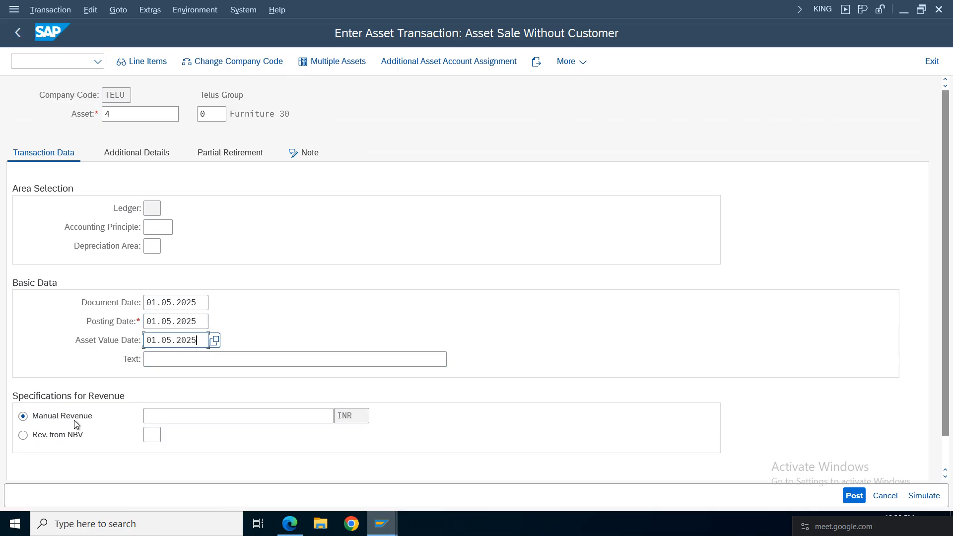
Enter "asset retirement with out customer" as the transaction text and confirm the entries
click(179, 360)
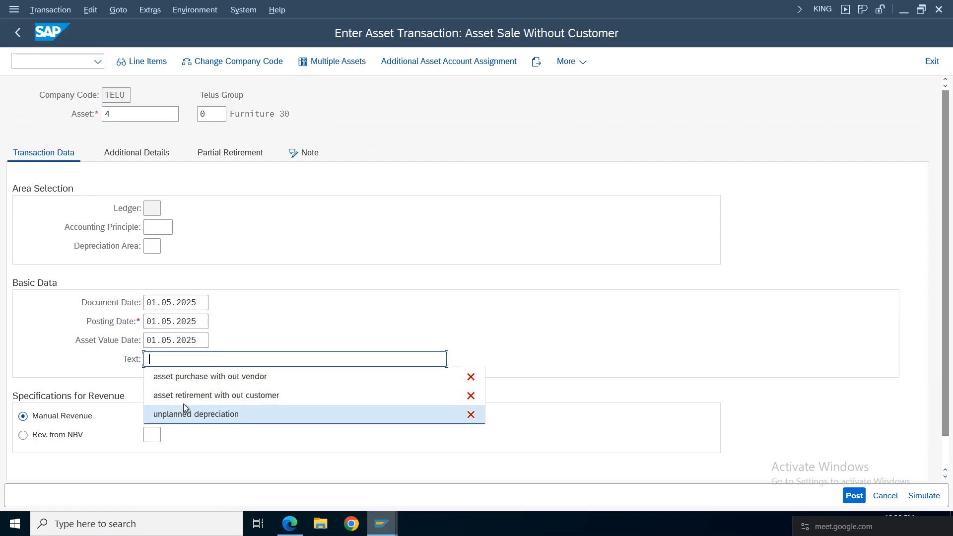
click(218, 398)
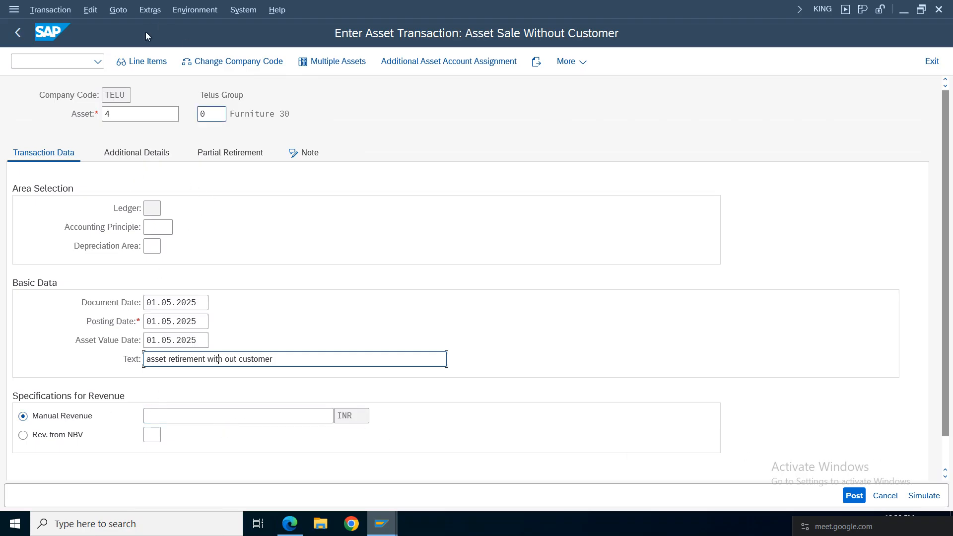
key(Return)
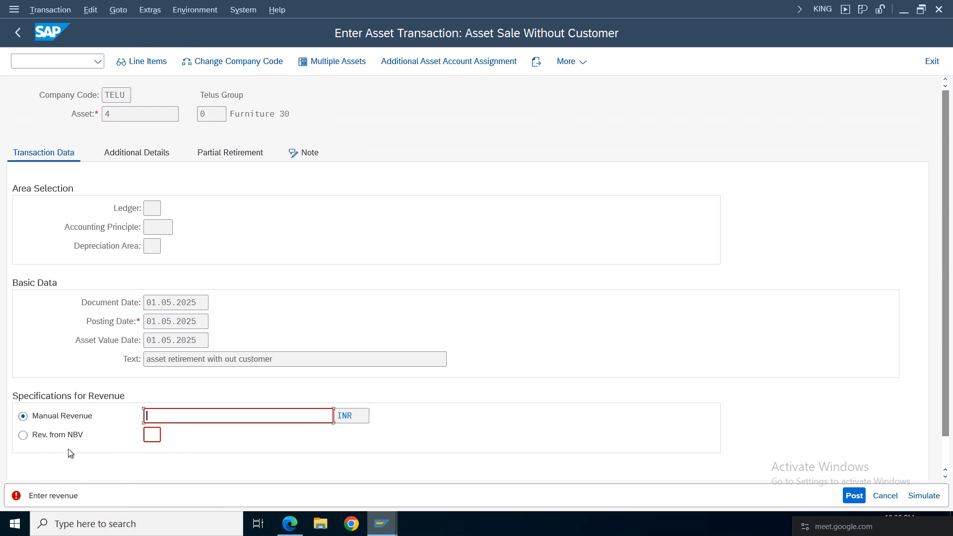
Have the revenue taken from net book value using depreciation area 01
click(143, 156)
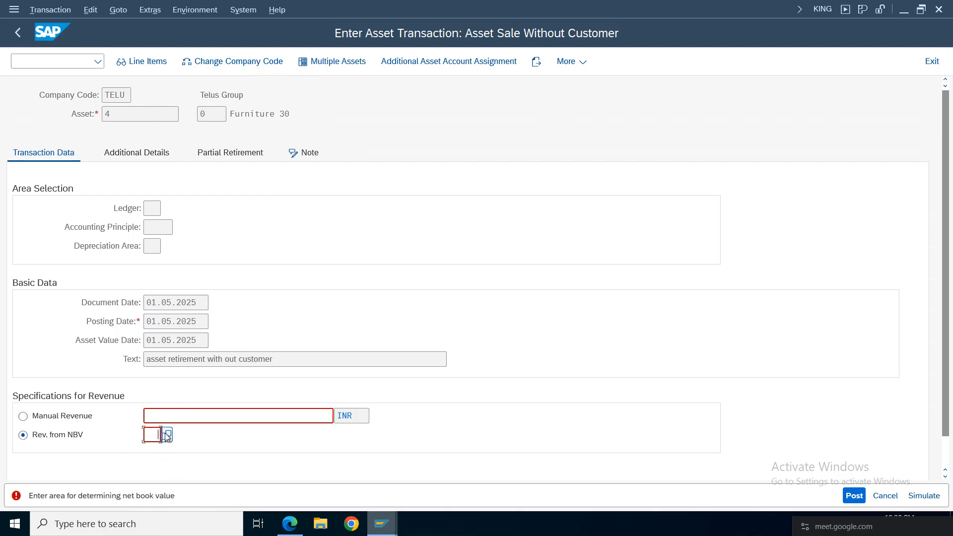
key(F4)
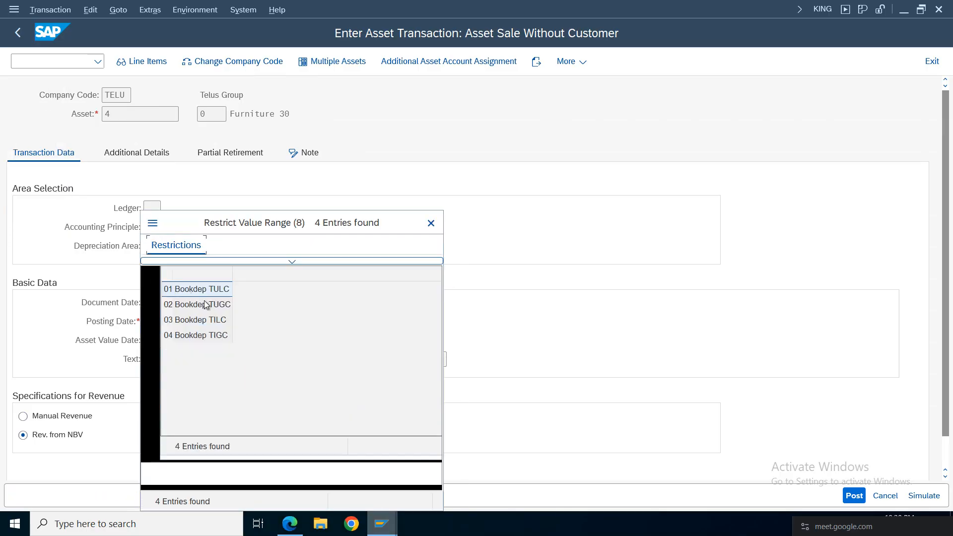
double_click(174, 317)
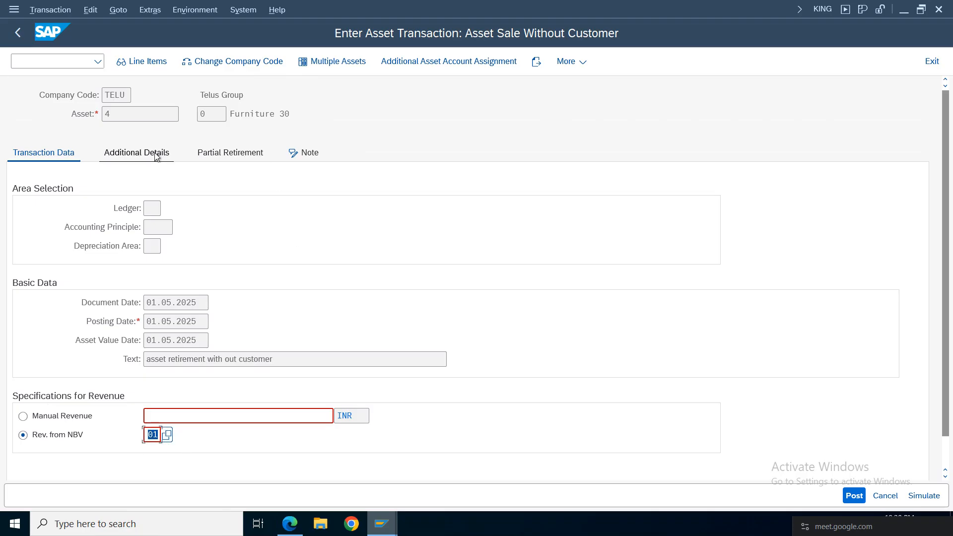
Set the partial retirement reference to current-year acquisition
click(136, 153)
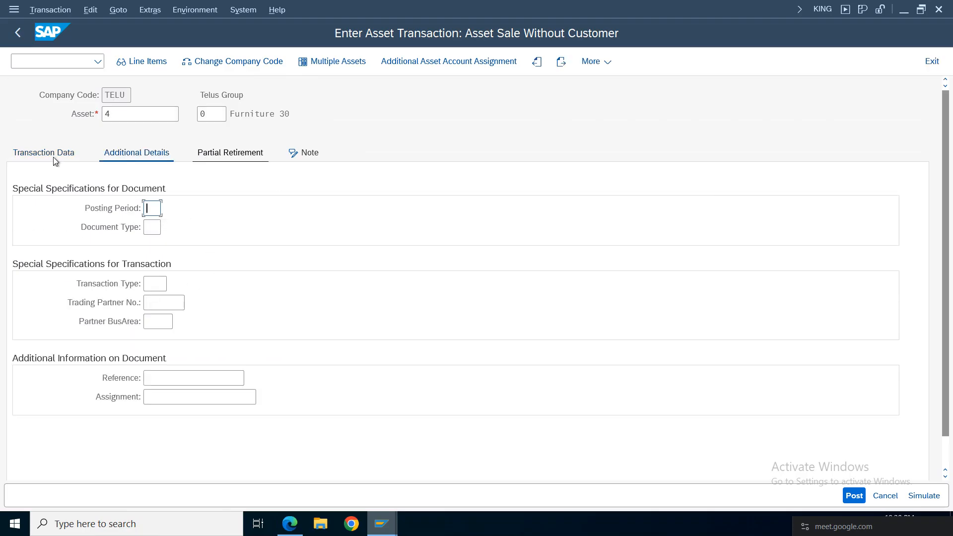
click(228, 155)
click(73, 153)
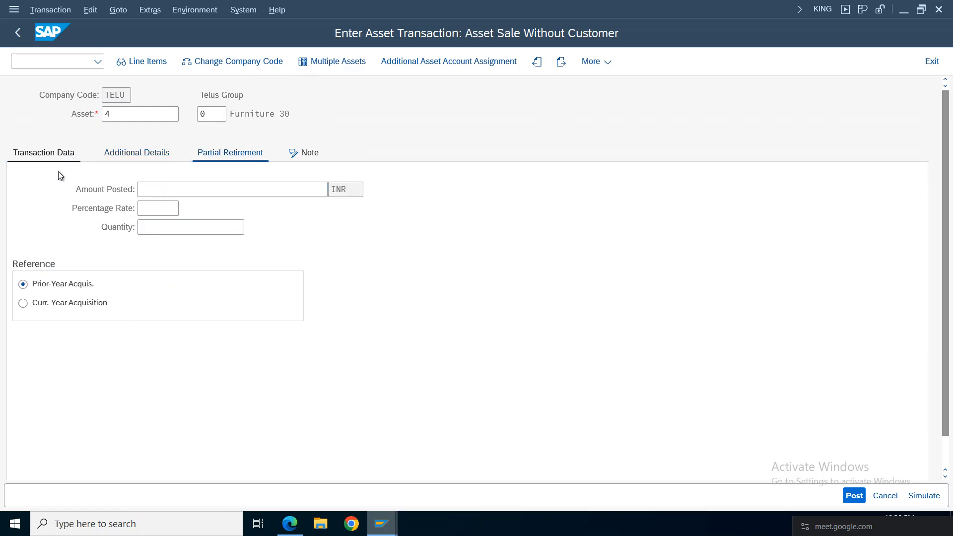
click(242, 153)
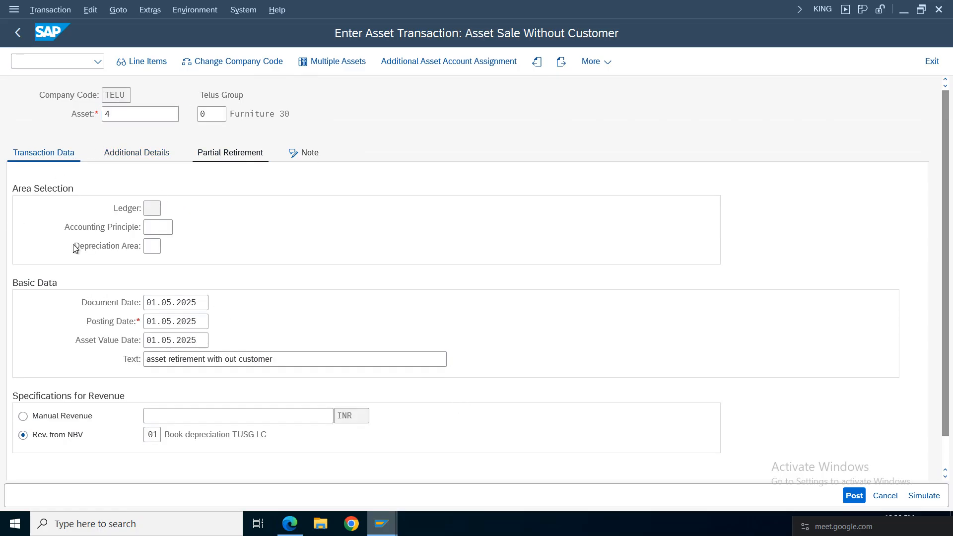
click(58, 302)
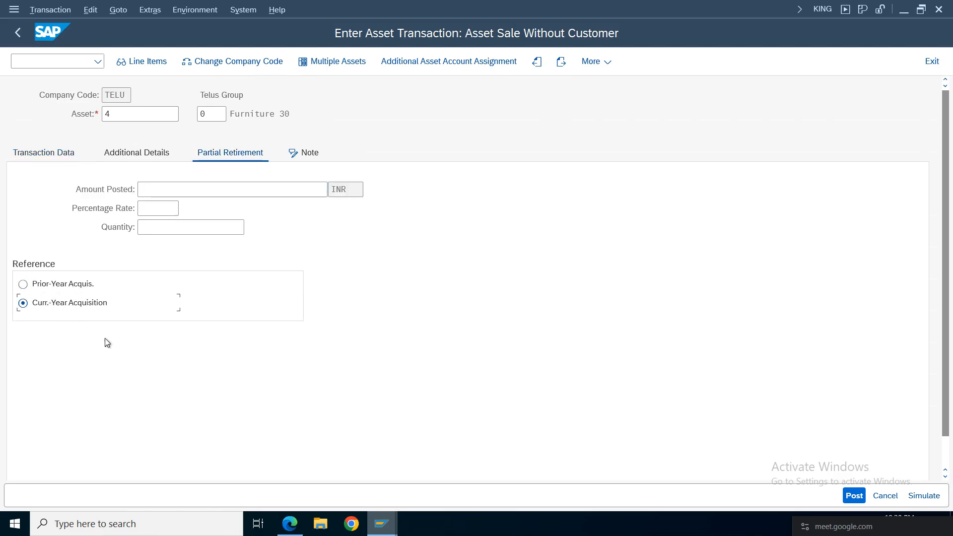
Simulate the asset sale posting and examine its line items with widened Amount and Short Text columns, then return to the transaction data
click(43, 160)
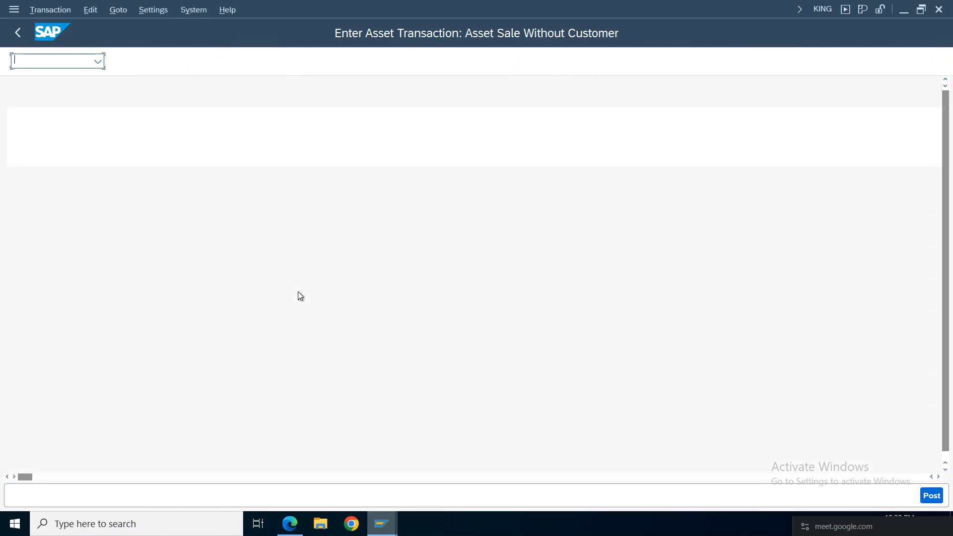
click(459, 272)
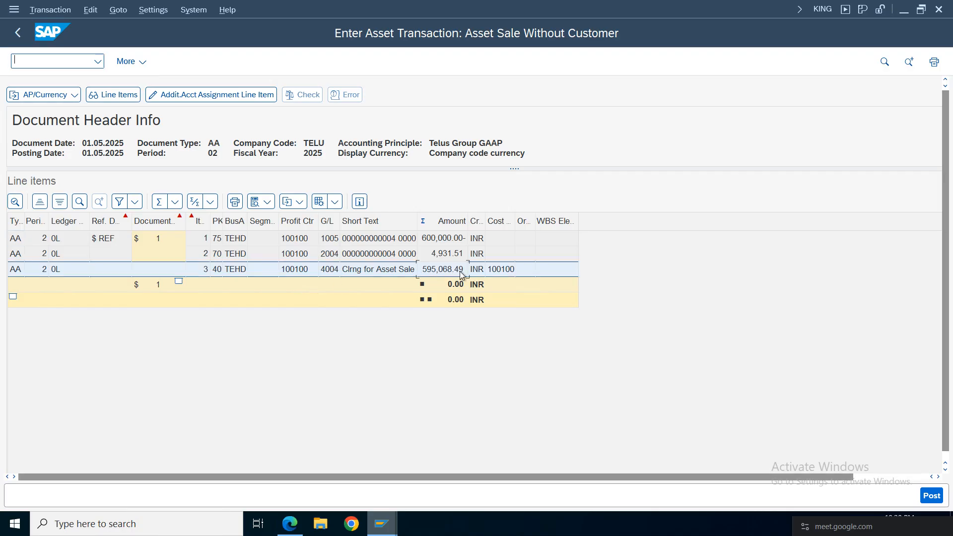
drag(470, 223, 515, 218)
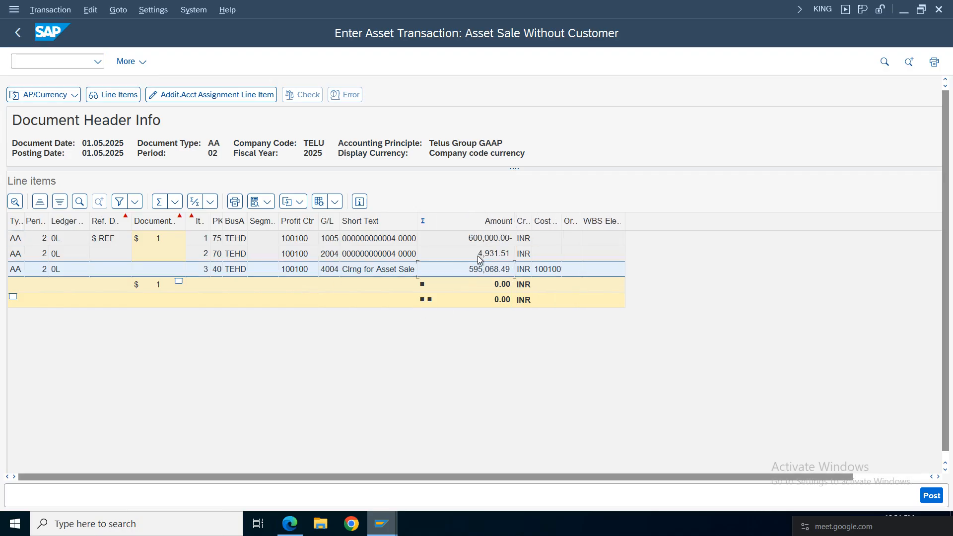
click(481, 254)
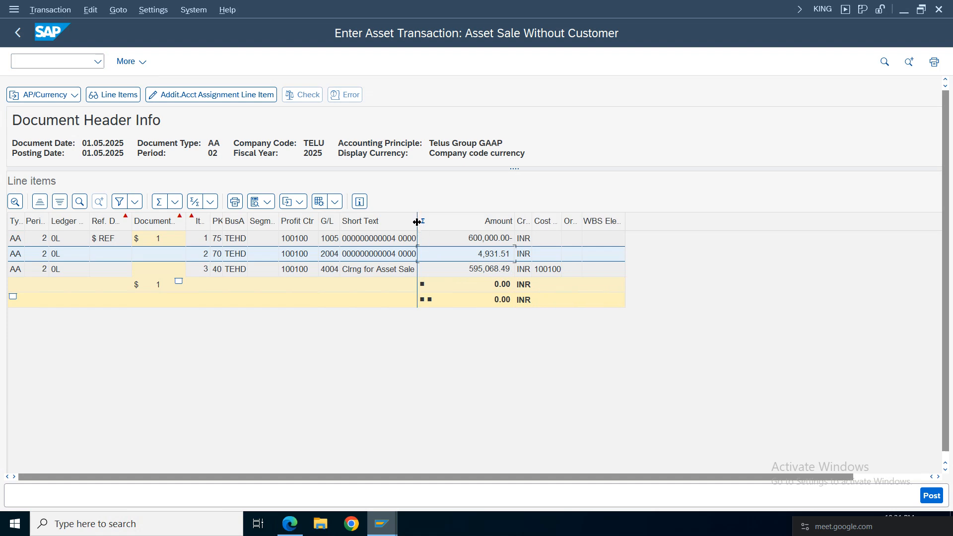
drag(417, 221, 502, 220)
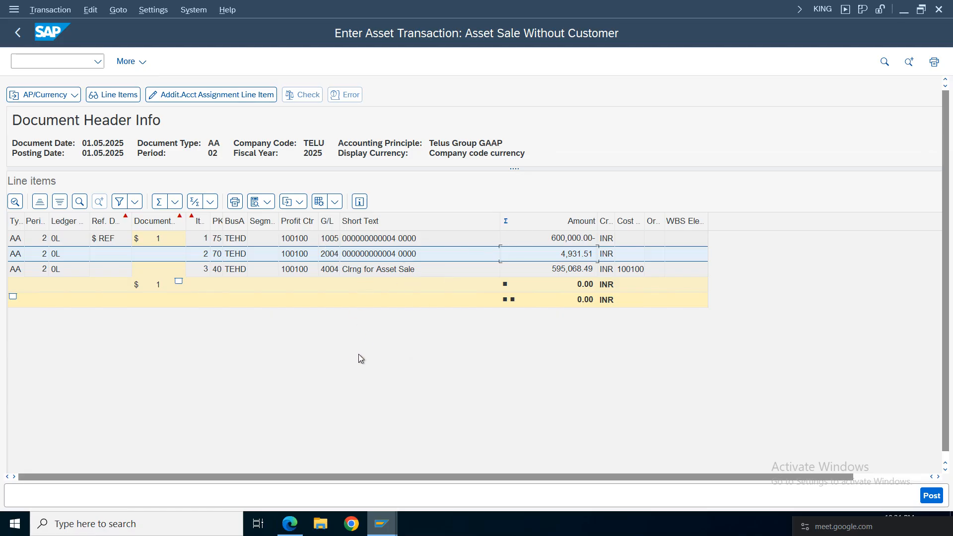
click(376, 271)
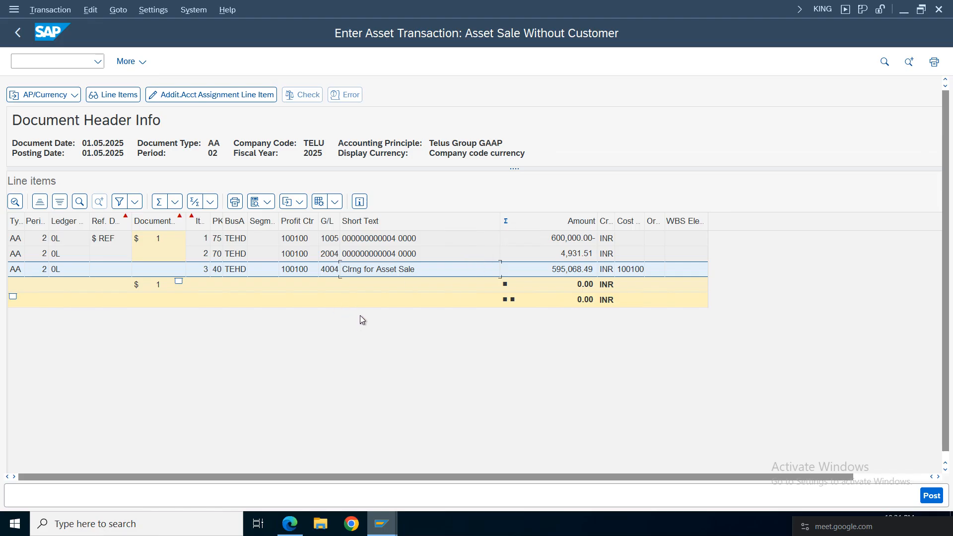
click(18, 33)
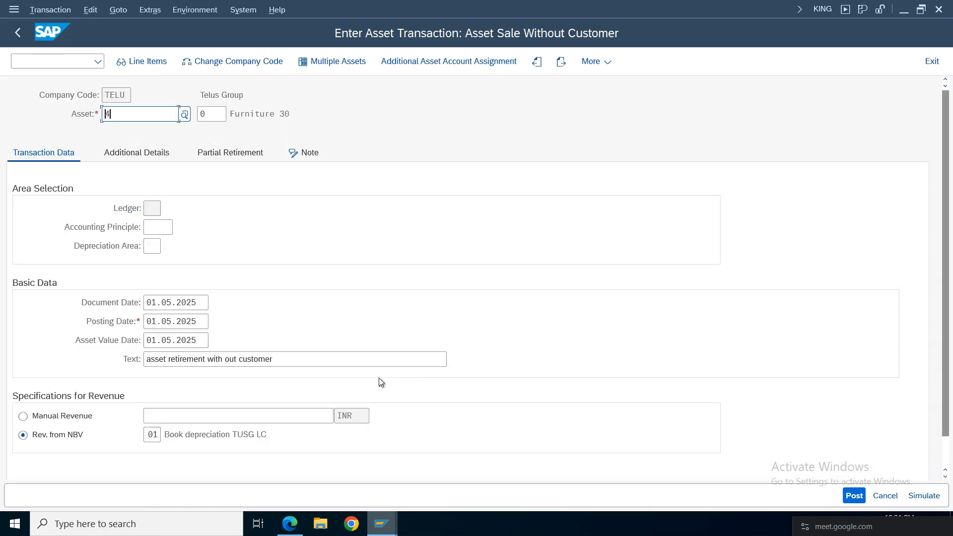
Switch the revenue specification to a manual revenue of 600000 INR and simulate the asset sale posting
click(57, 420)
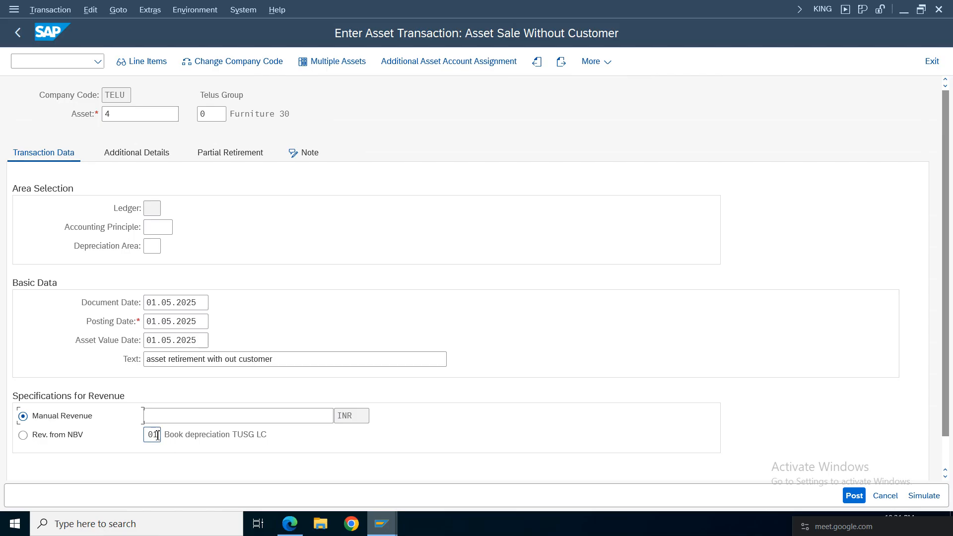
click(290, 418)
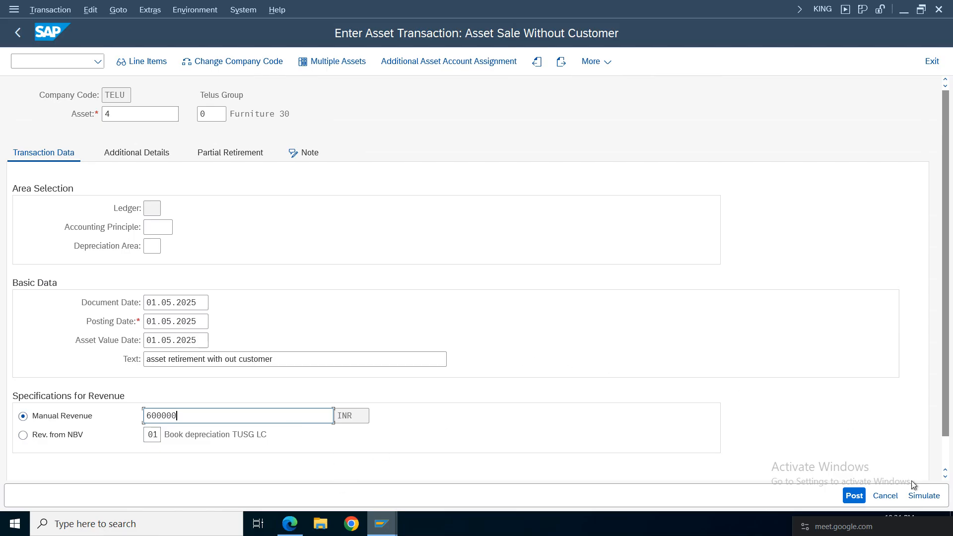
click(924, 496)
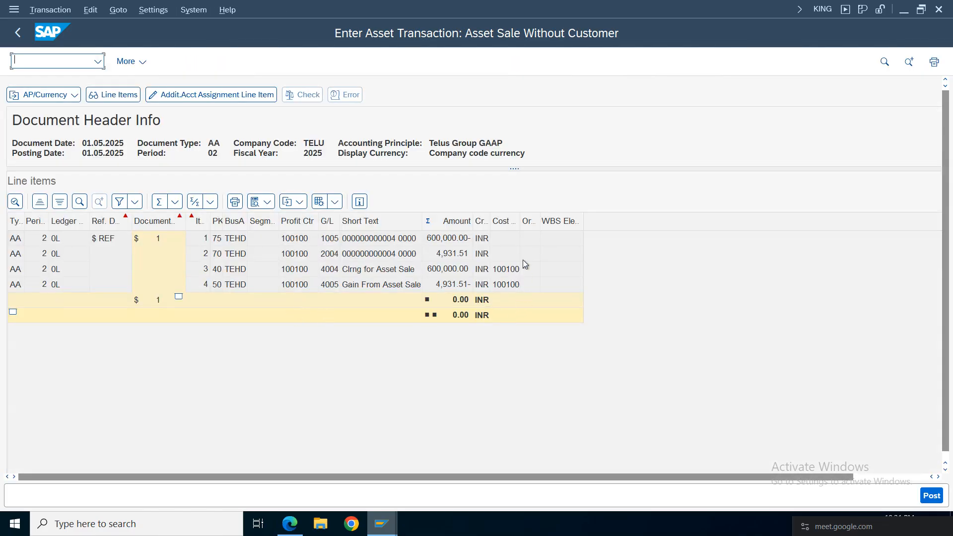
Widen the Short Text column, examine the gain line of the simulated posting and return to the transaction data
drag(423, 222, 526, 222)
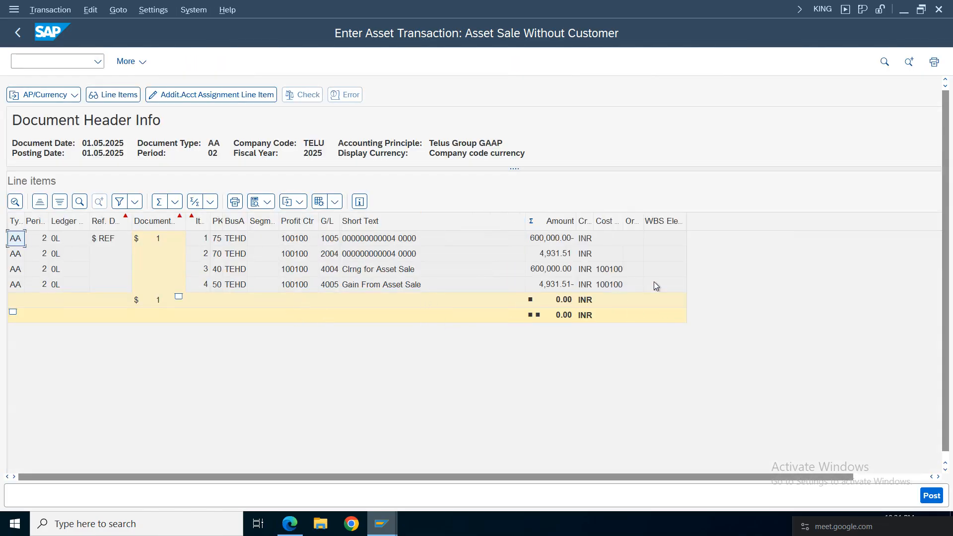
click(368, 287)
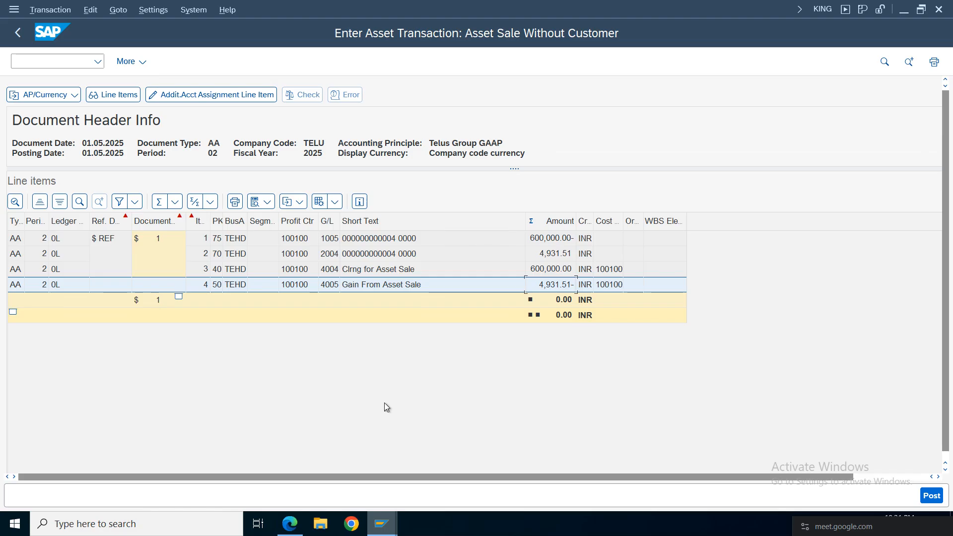
click(10, 35)
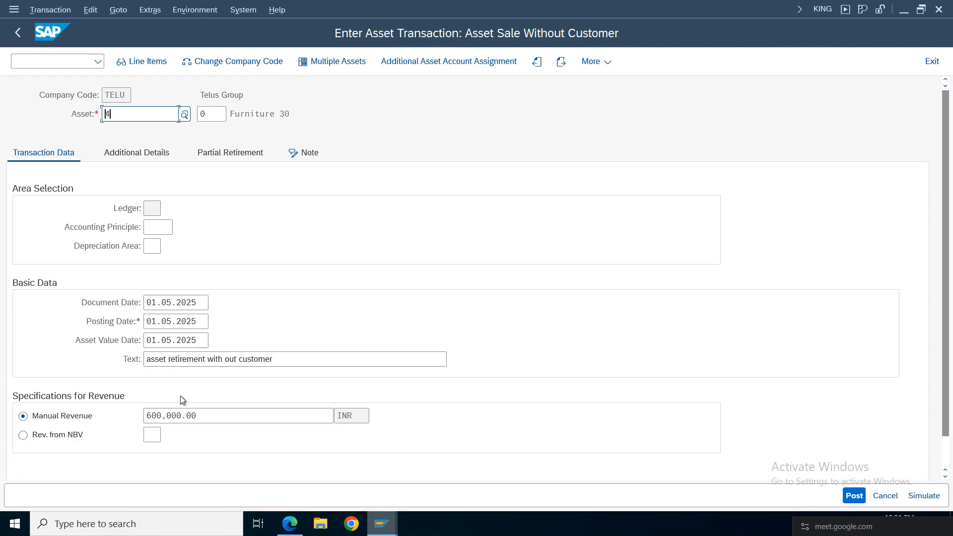
Clear the manual revenue amount and switch to the open Asset Explorer session
click(207, 415)
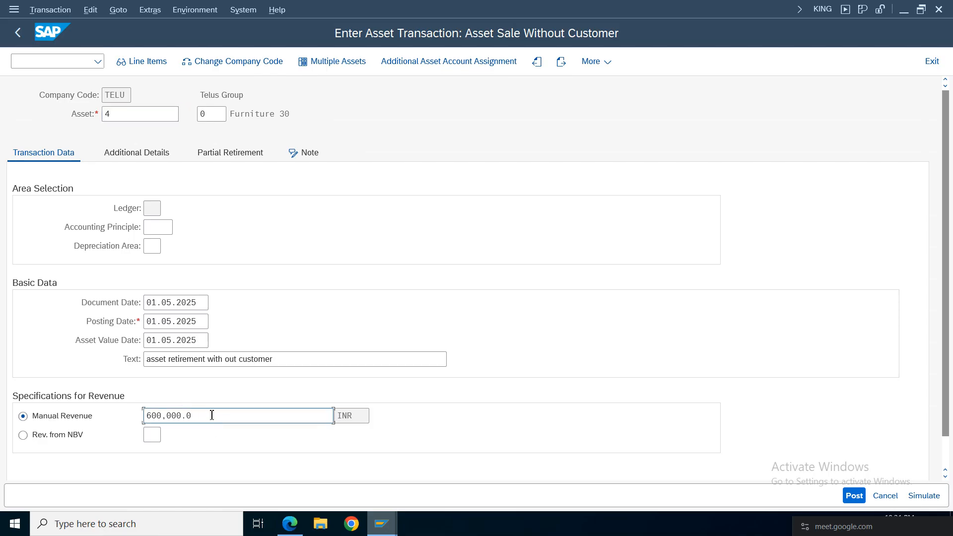
key(BackSpace)
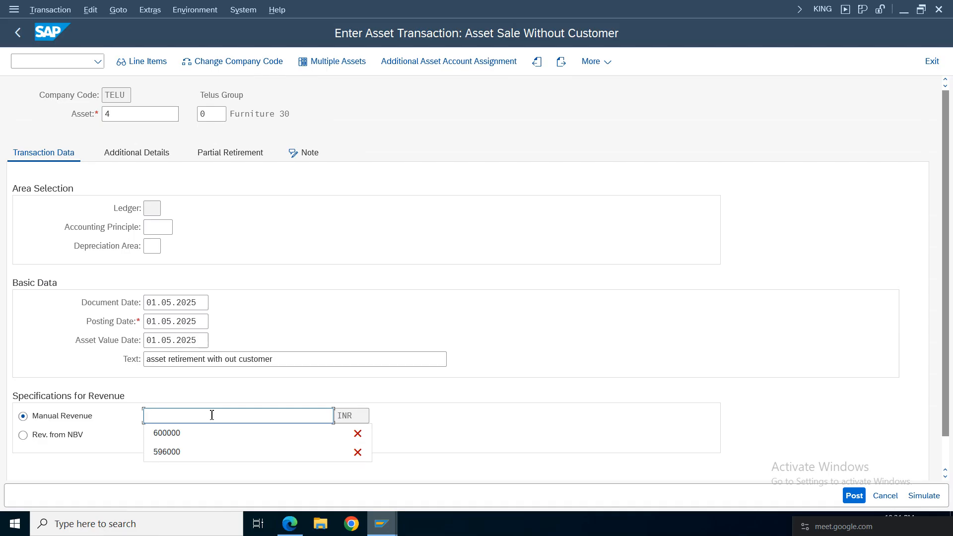
mouse_move(381, 525)
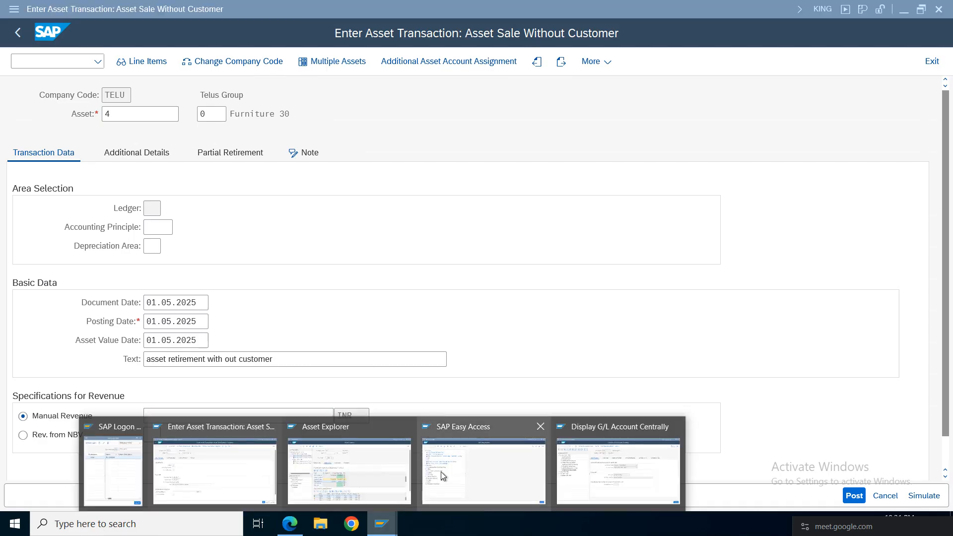
click(389, 491)
Examine the planned values of asset 4 for depreciation area 01, including its ordinary depreciation
click(226, 192)
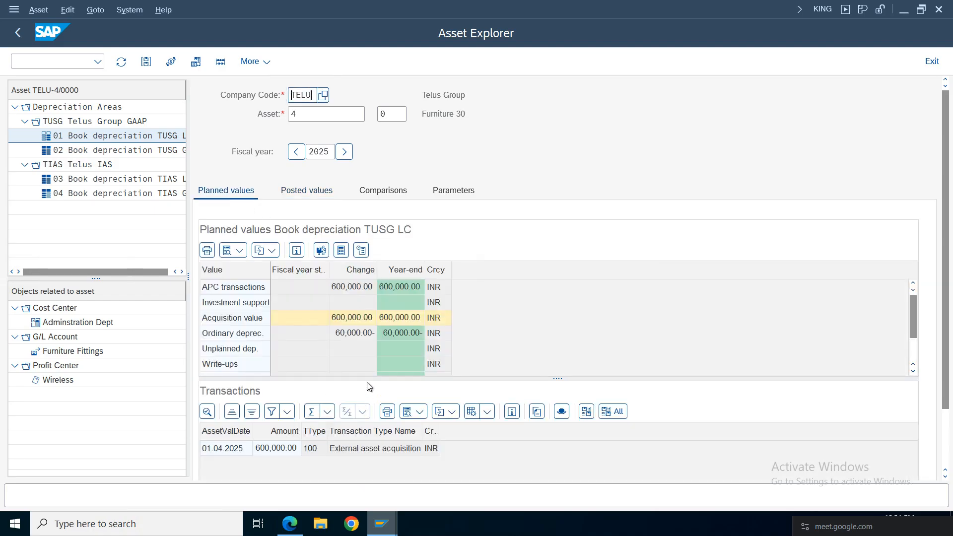
click(355, 334)
click(365, 364)
key(Down)
key(Down)
key(Down)
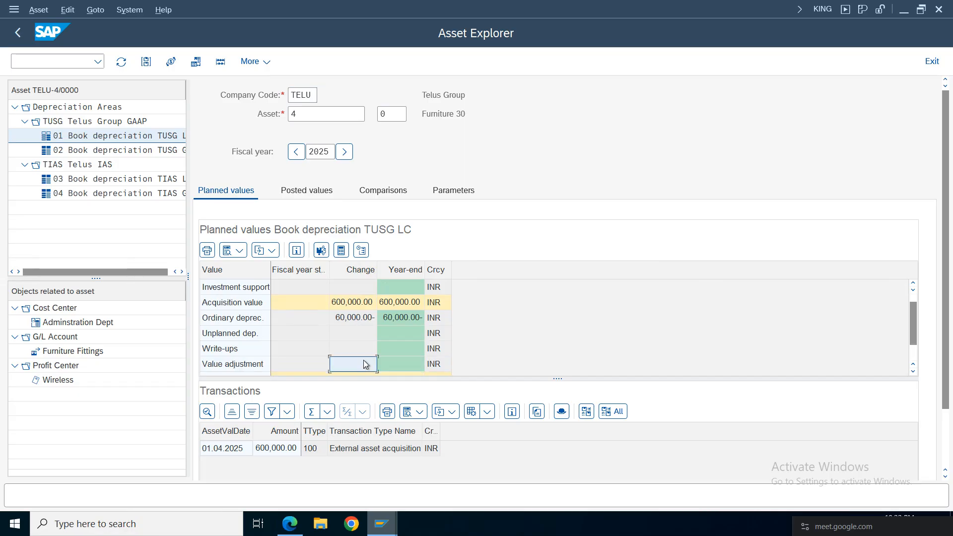
Examine the posted depreciation values of asset 4 down to its net book value
click(289, 189)
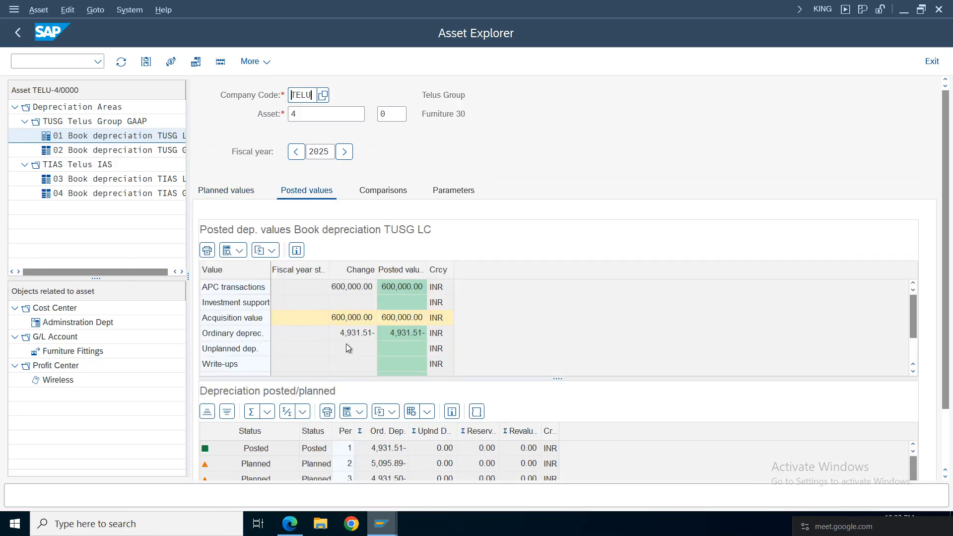
click(354, 366)
key(Down)
key(Down)
key(Down)
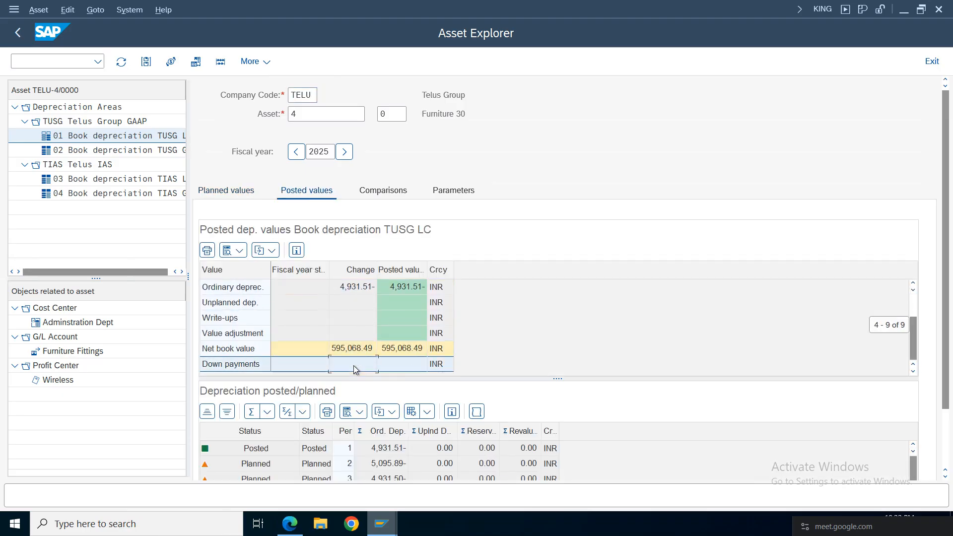
key(Up)
Return to the asset sale transaction, set the manual revenue to 596000 INR and simulate the posting
click(385, 524)
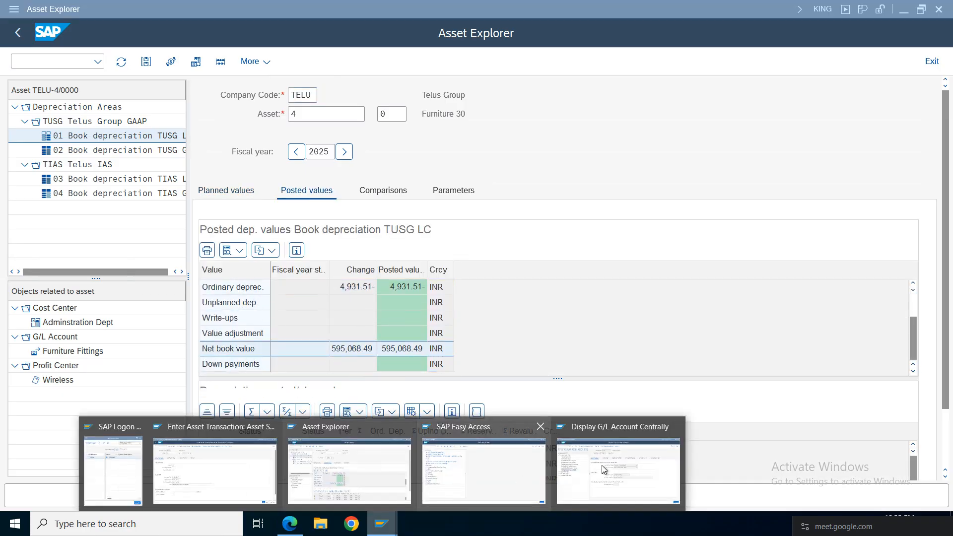
click(199, 478)
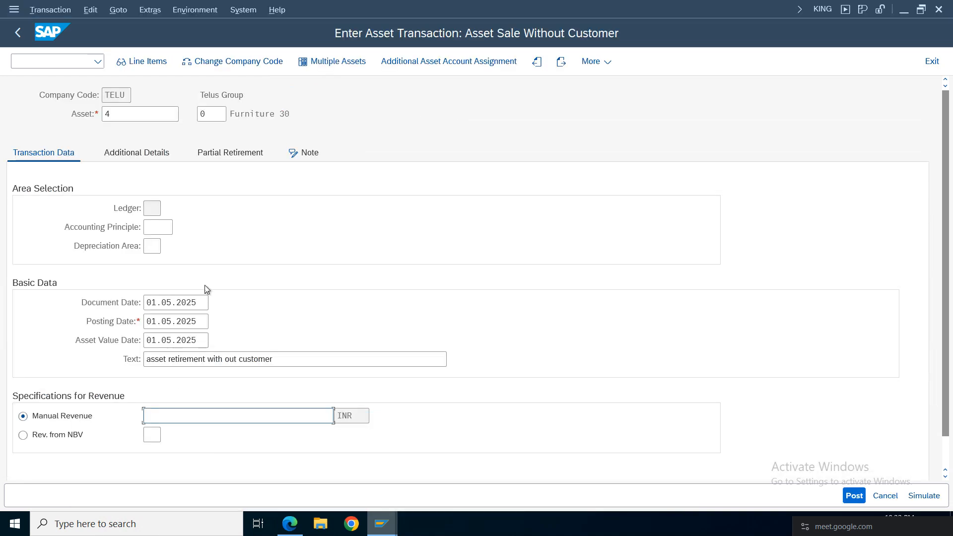
click(201, 418)
text(596000)
click(935, 501)
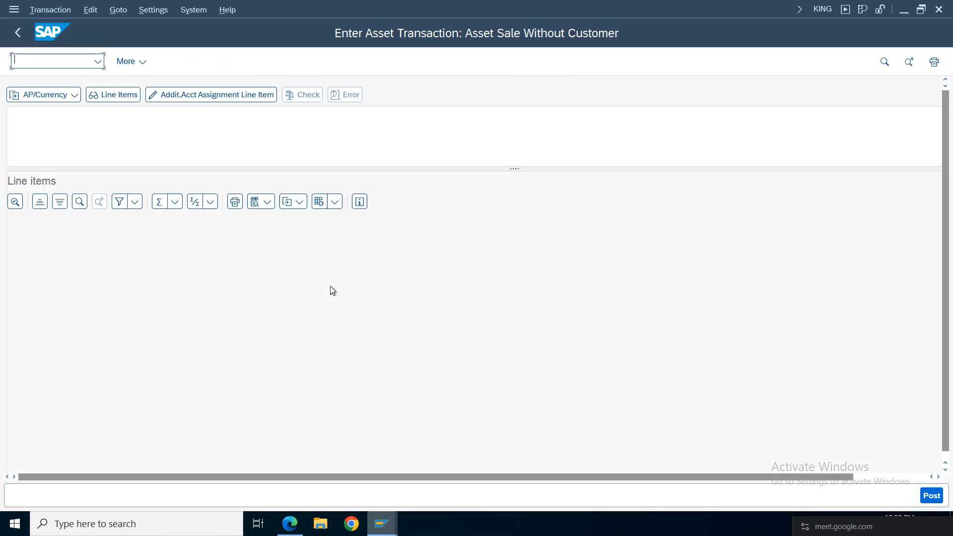
Examine the simulated line items and amounts for the asset, its accumulated depreciation, the sale clearing and the gain from asset sale
click(446, 288)
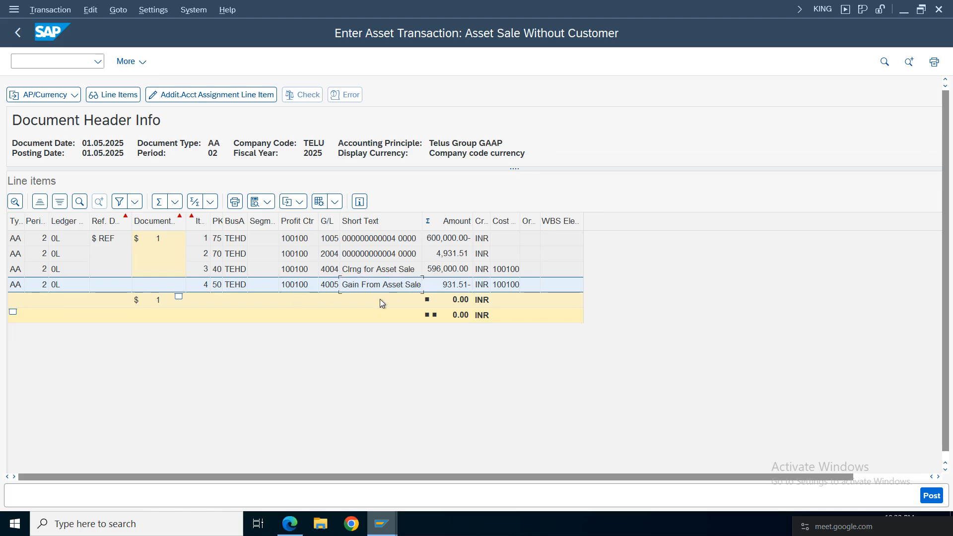
click(364, 271)
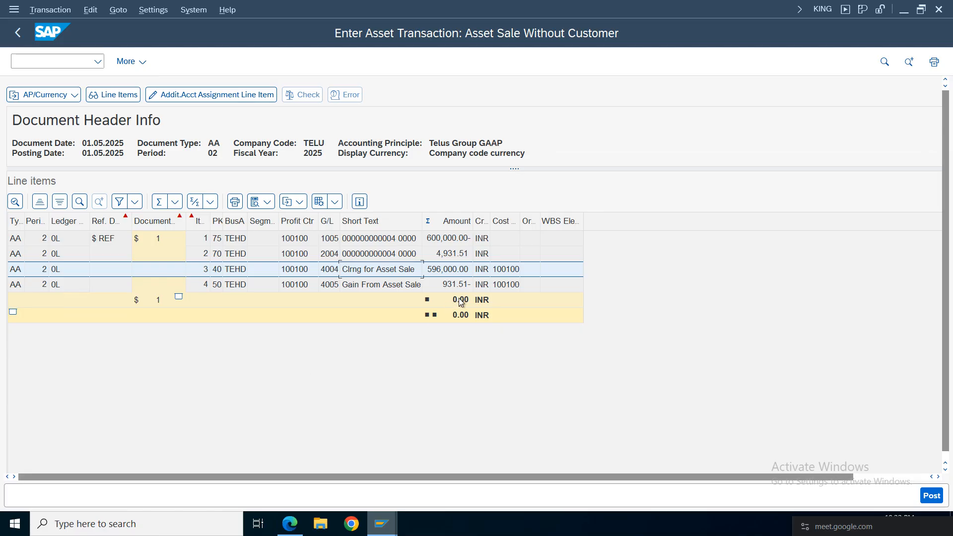
click(364, 260)
click(365, 243)
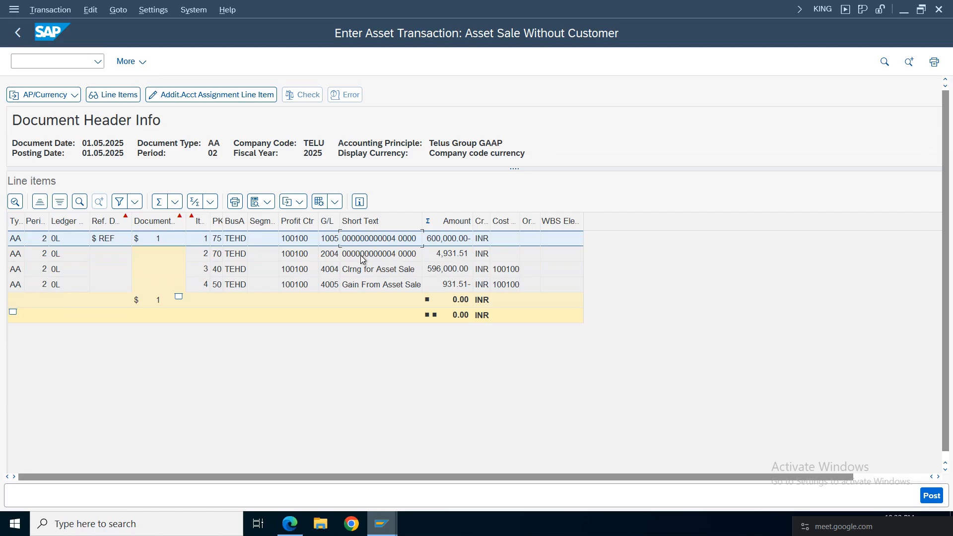
click(363, 259)
click(387, 243)
click(370, 256)
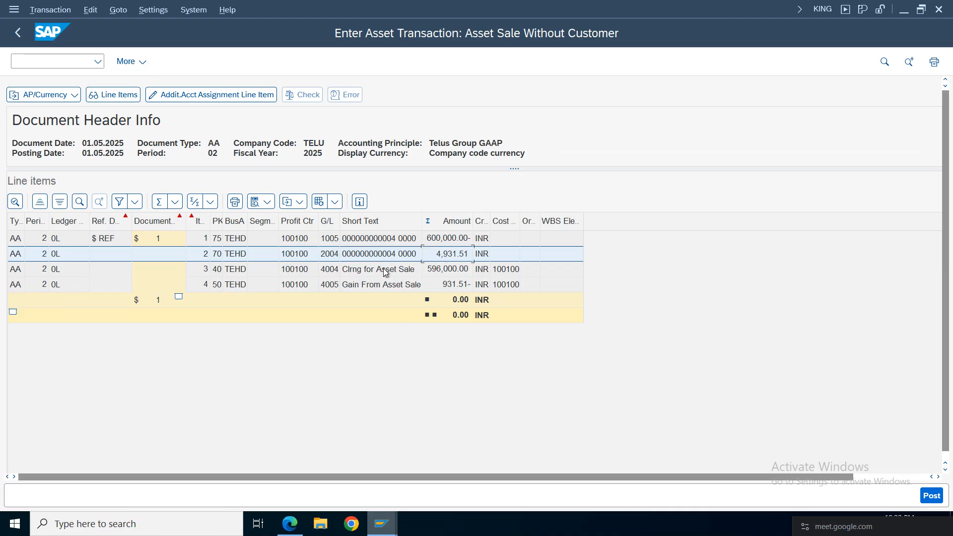
click(385, 272)
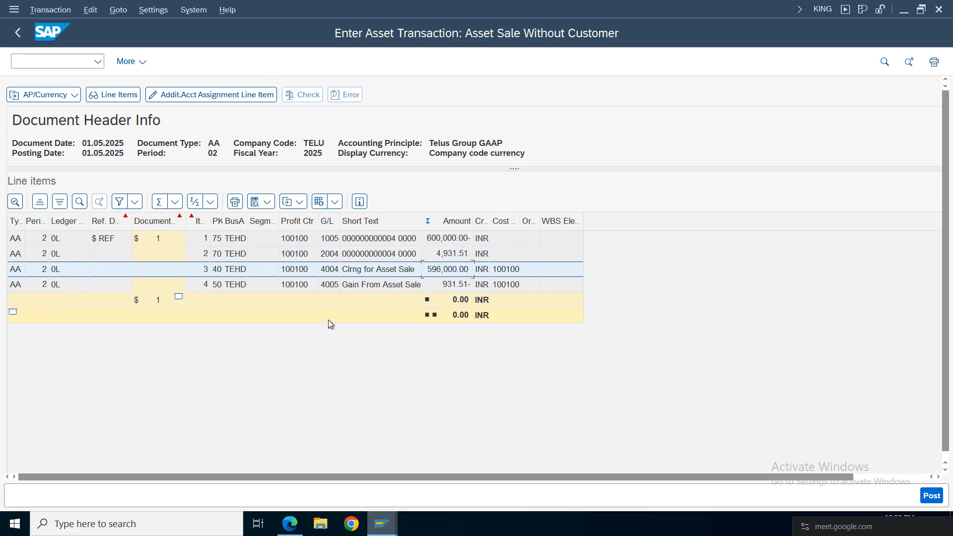
click(377, 289)
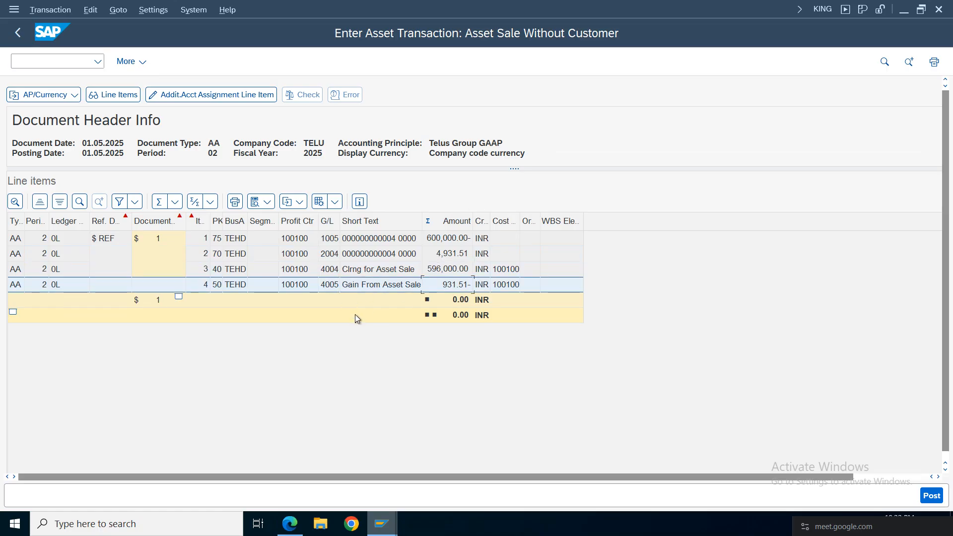
click(356, 318)
click(456, 254)
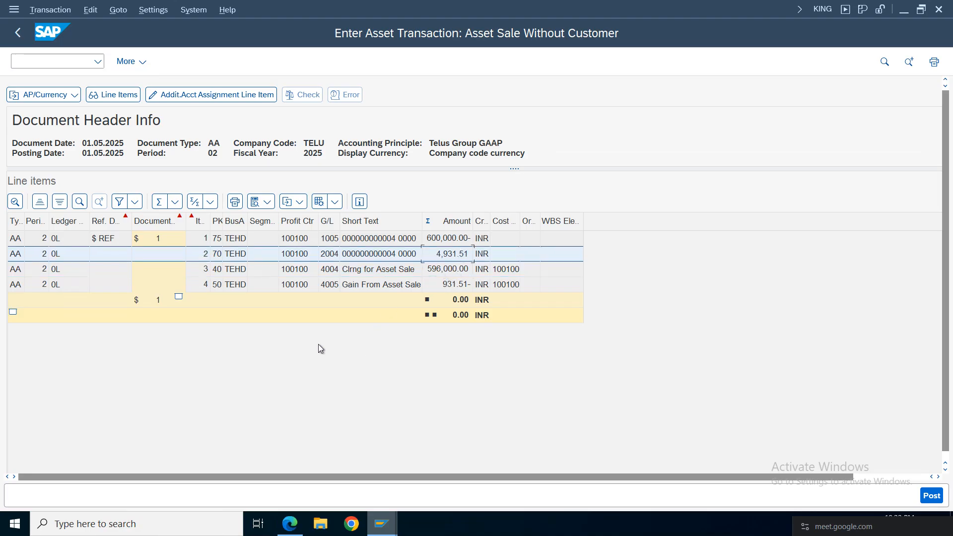
click(449, 271)
click(452, 286)
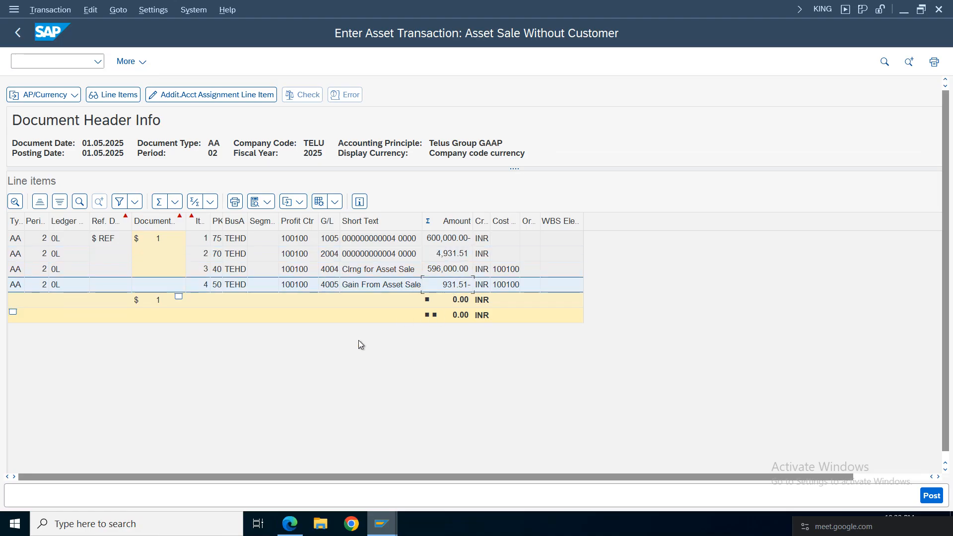
Post the asset sale, acknowledge the posting messages and leave the transaction
click(937, 496)
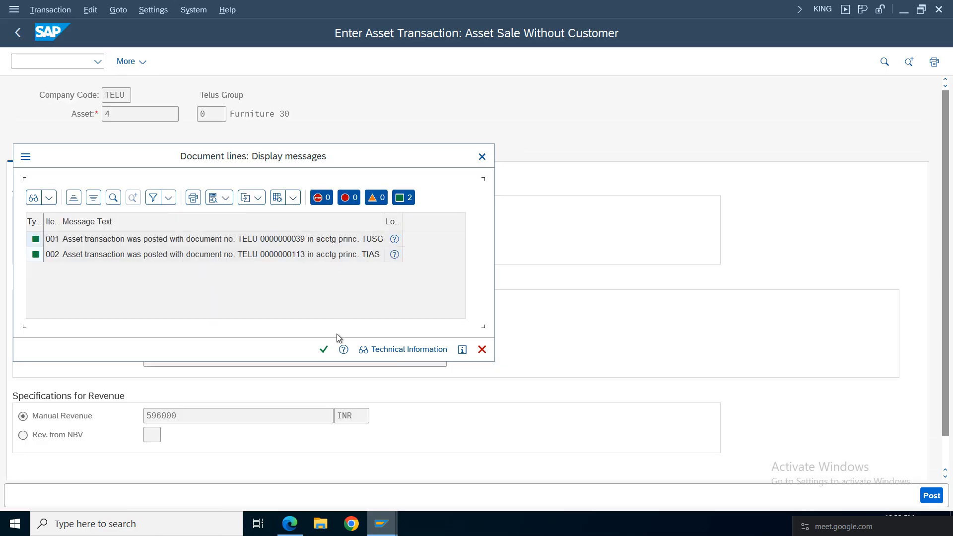
click(324, 349)
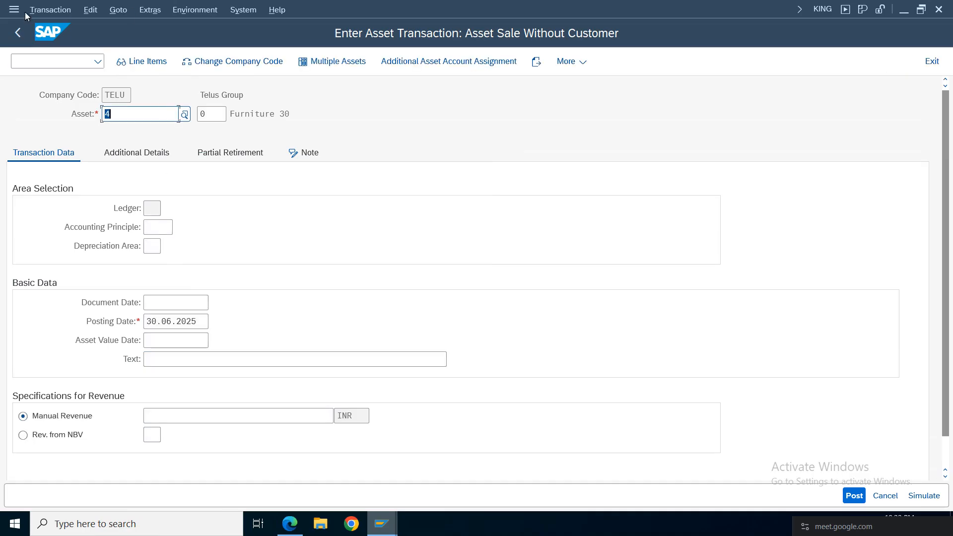
click(17, 32)
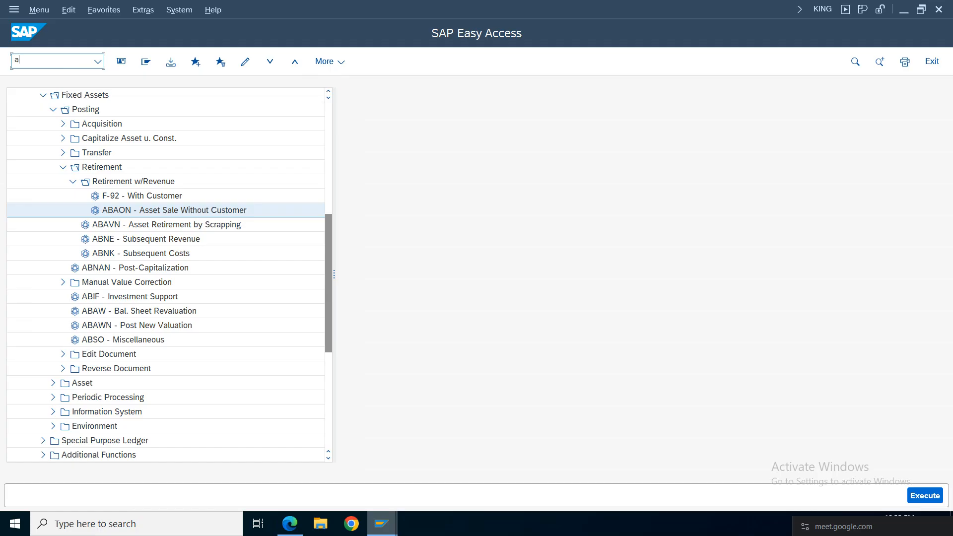
Open the asset account determination settings using chart of depreciation cdte and list the account determinations for chart of accounts TCOA
key(Return)
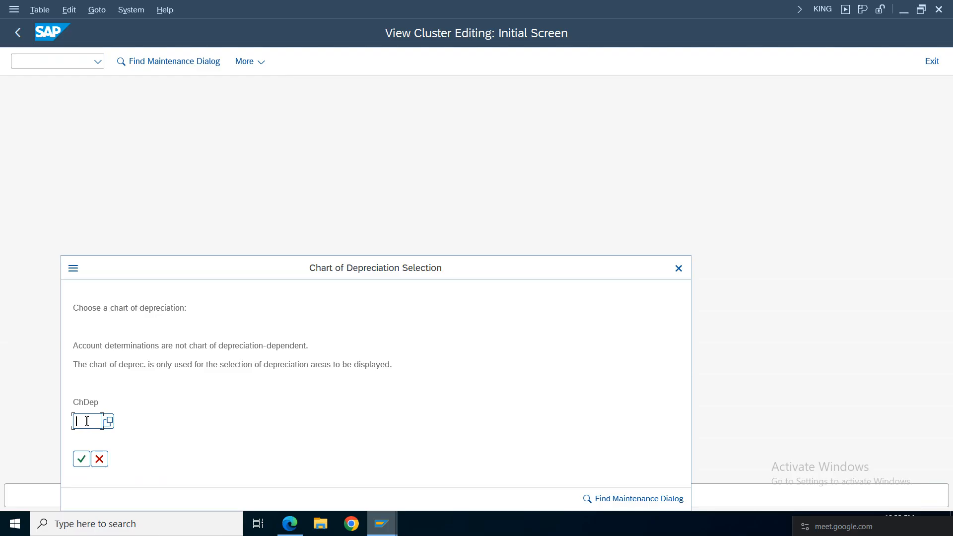
text(cdte)
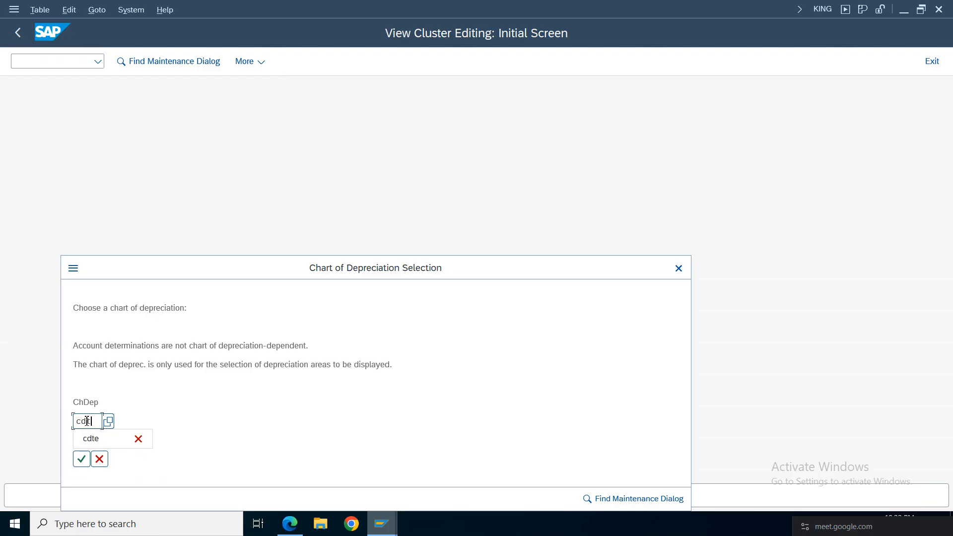
key(Return)
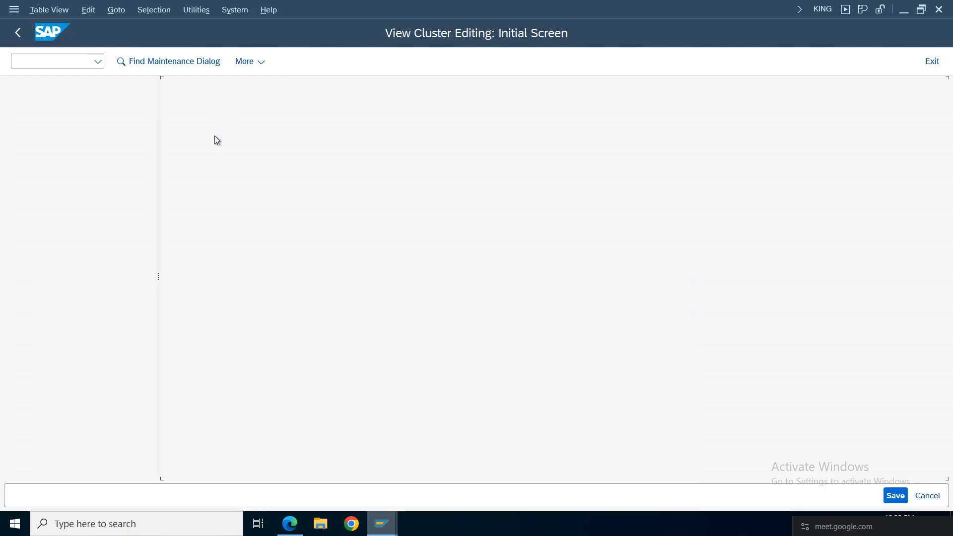
click(170, 150)
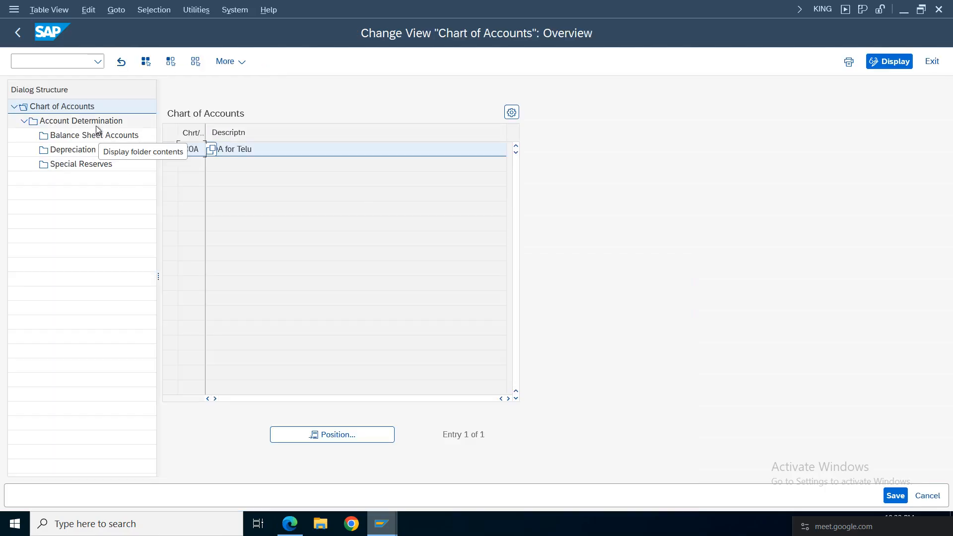
double_click(95, 122)
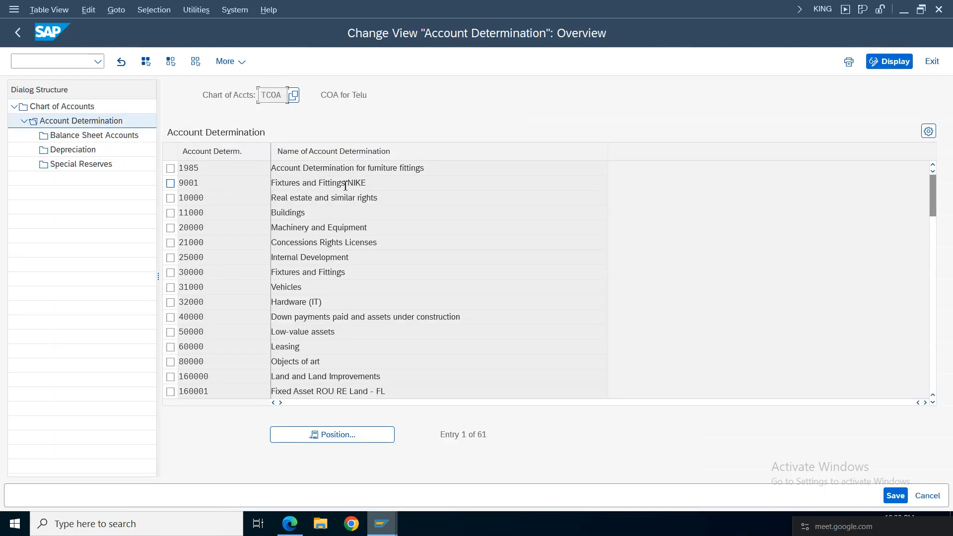
Open the balance sheet account details of account determination 1985 for depreciation area 1 and inspect the acquisition account assignment
click(187, 169)
click(171, 169)
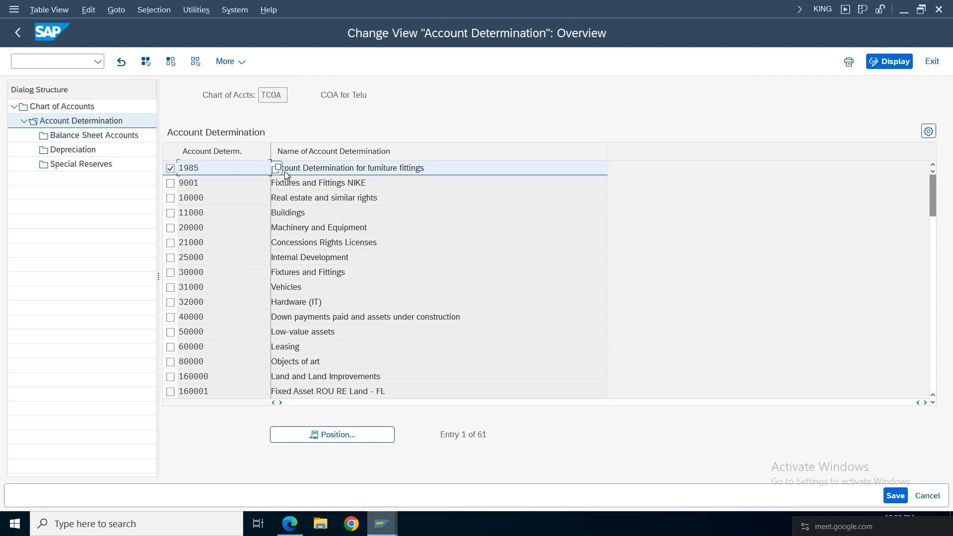
double_click(85, 138)
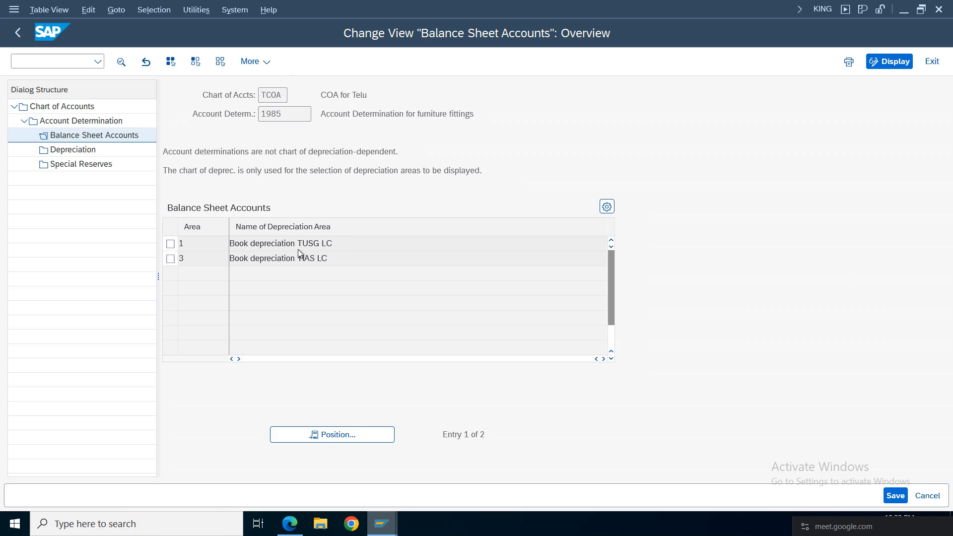
double_click(298, 246)
drag(589, 195, 422, 195)
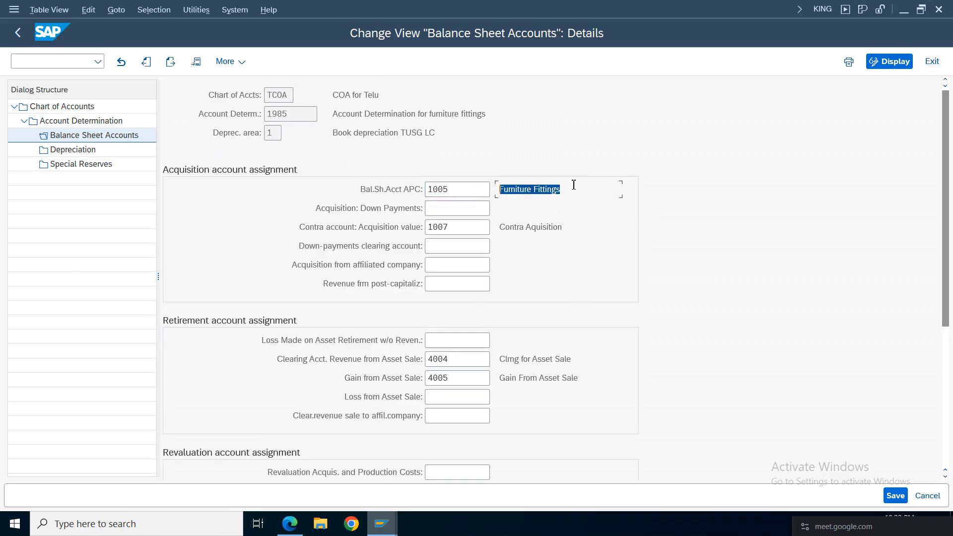
Examine the acquisition and retirement account assignments, including contra acquisition, asset sale clearing, and the gain and loss accounts
drag(591, 234, 435, 234)
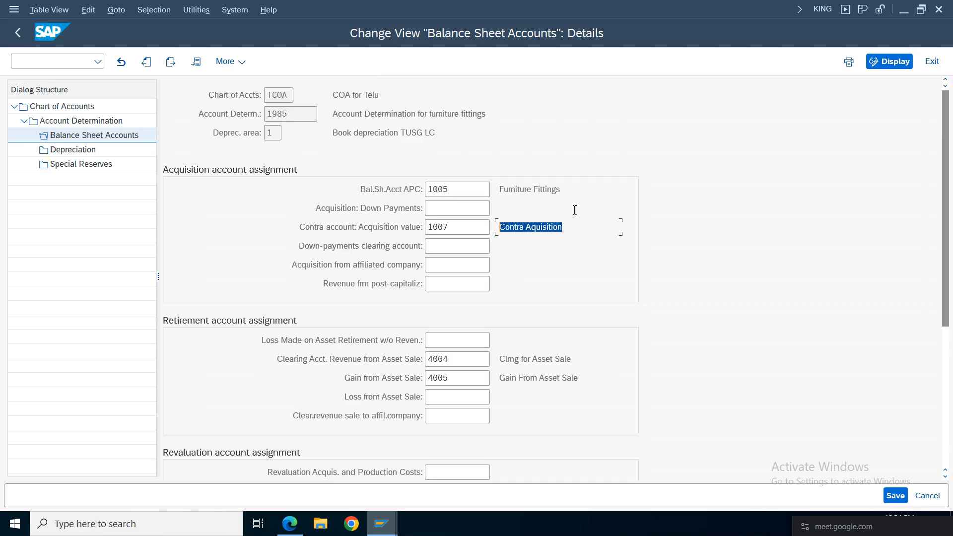
drag(570, 191, 339, 189)
drag(594, 359, 388, 352)
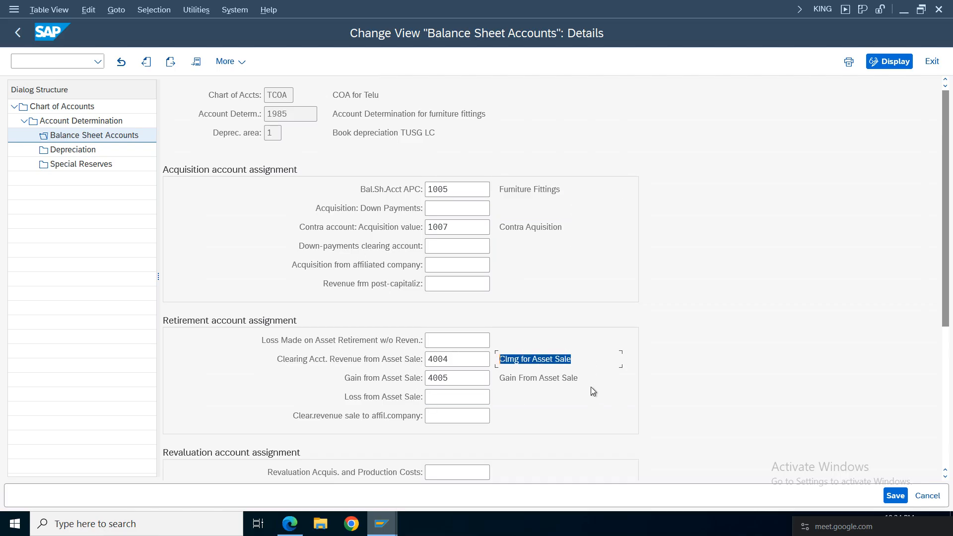
drag(589, 381, 419, 375)
click(460, 395)
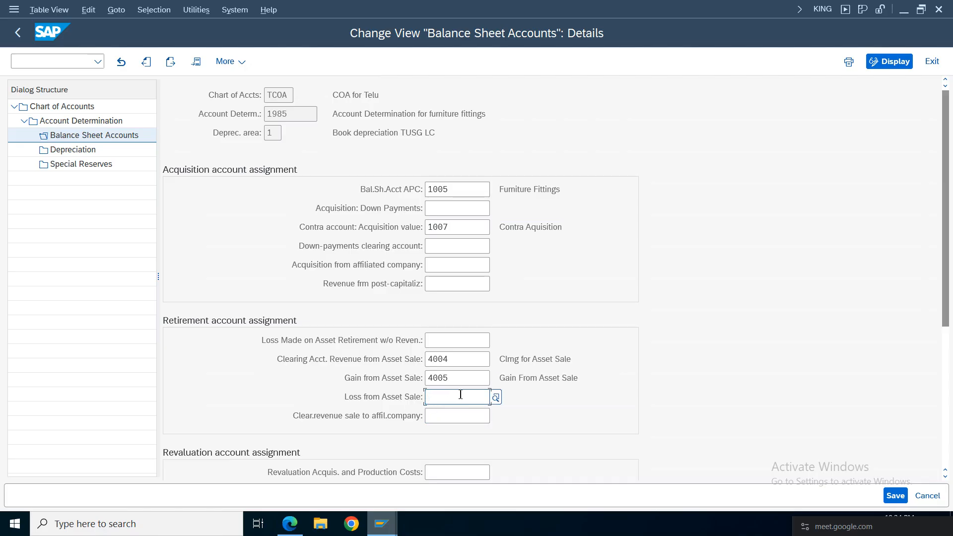
drag(459, 385, 368, 377)
click(458, 401)
scroll(948, 280, down, 3)
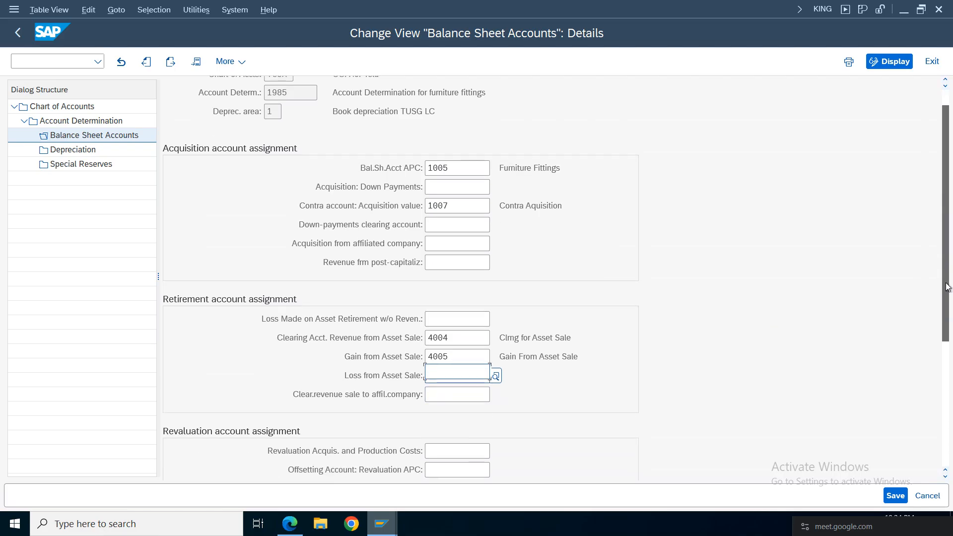
scroll(947, 280, up, 3)
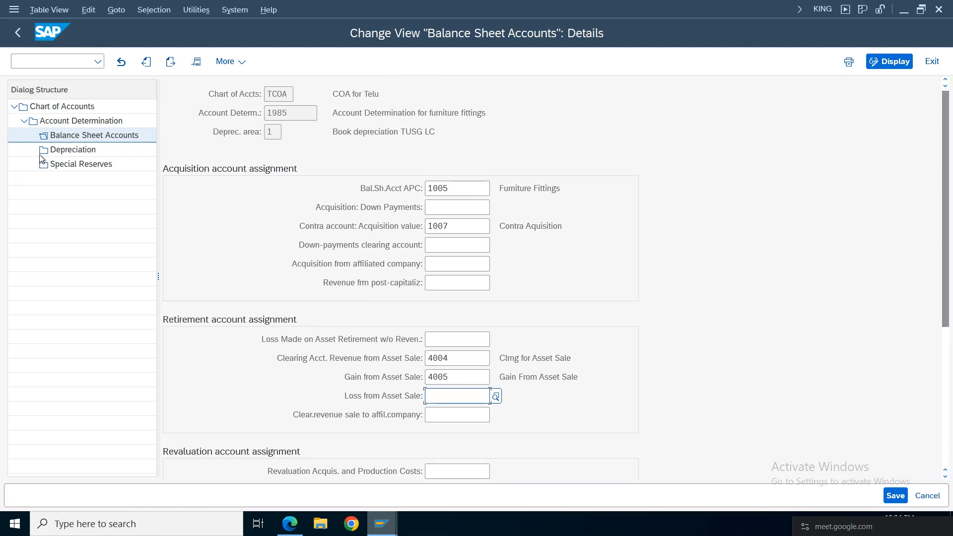
Open the depreciation accounts of account determination 1985 and examine the accumulated depreciation and expense accounts for ordinary depreciation
click(75, 150)
double_click(261, 243)
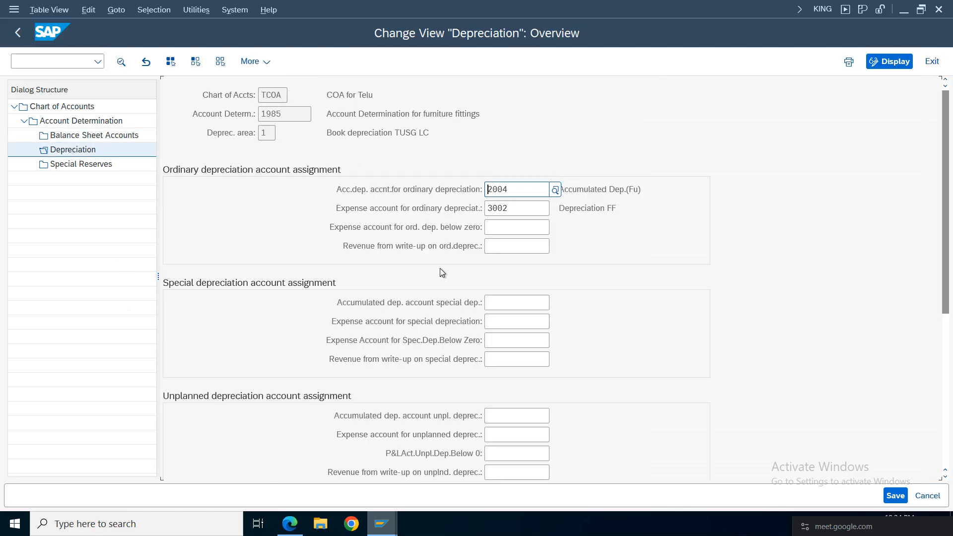
drag(531, 192, 441, 184)
drag(527, 211, 337, 231)
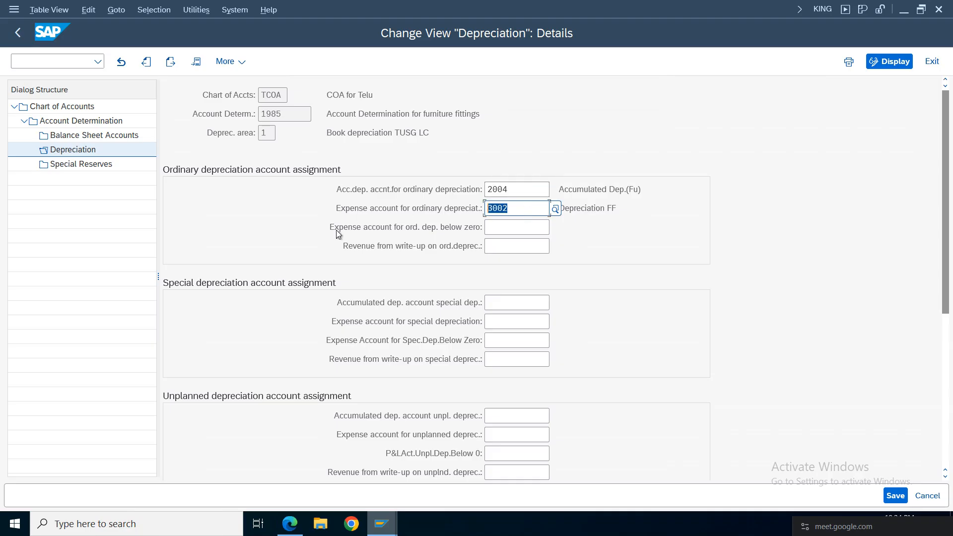
drag(517, 191, 424, 235)
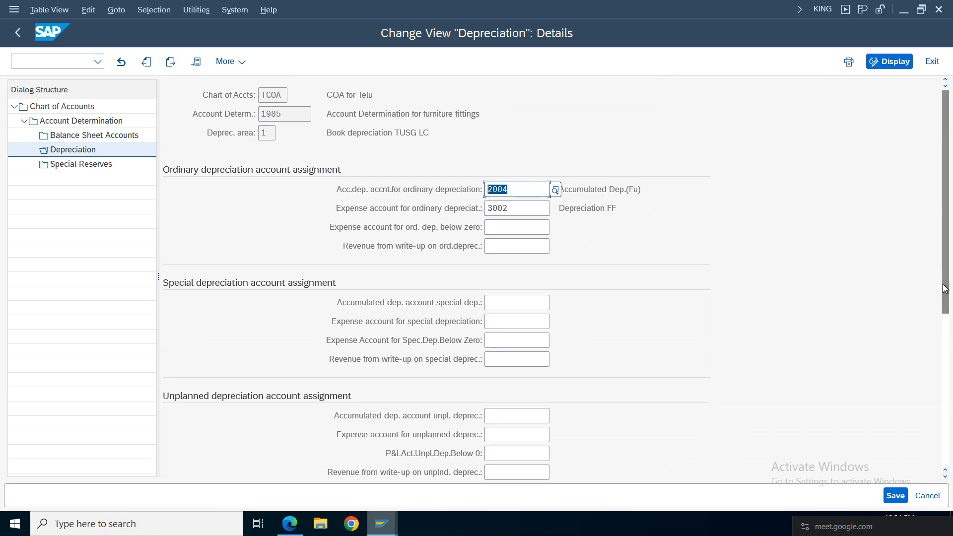
scroll(690, 306, down, 2)
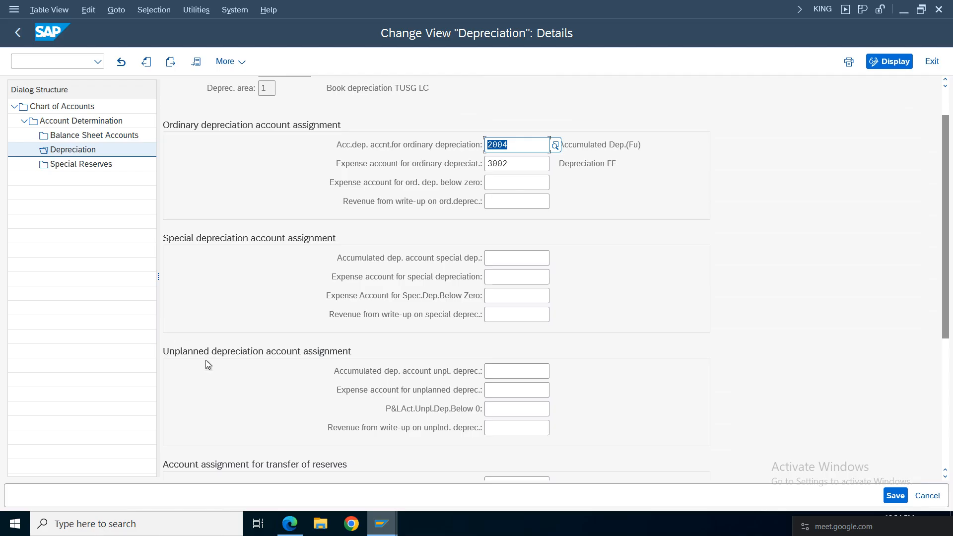
Switch to the Asset Explorer session, leave it and start the transaction for creating an asset
click(382, 525)
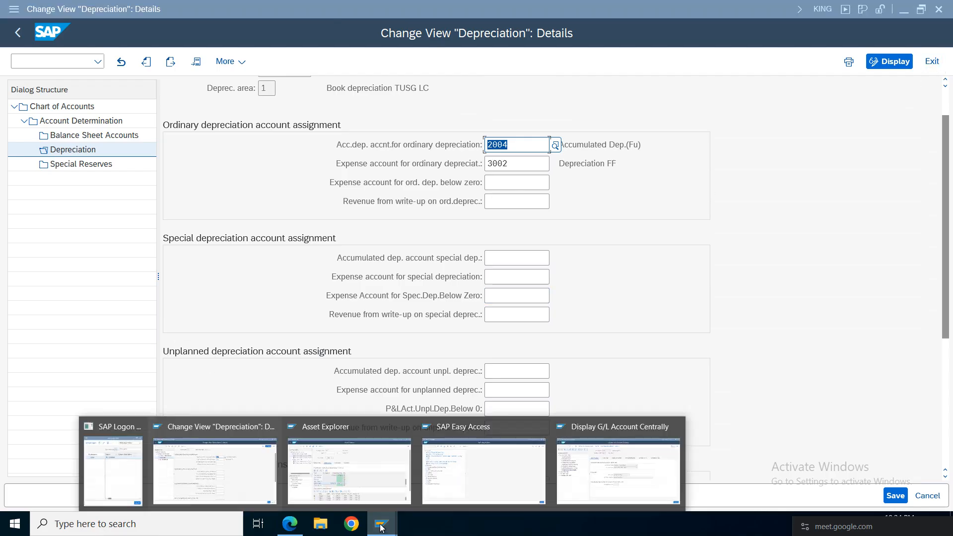
click(339, 470)
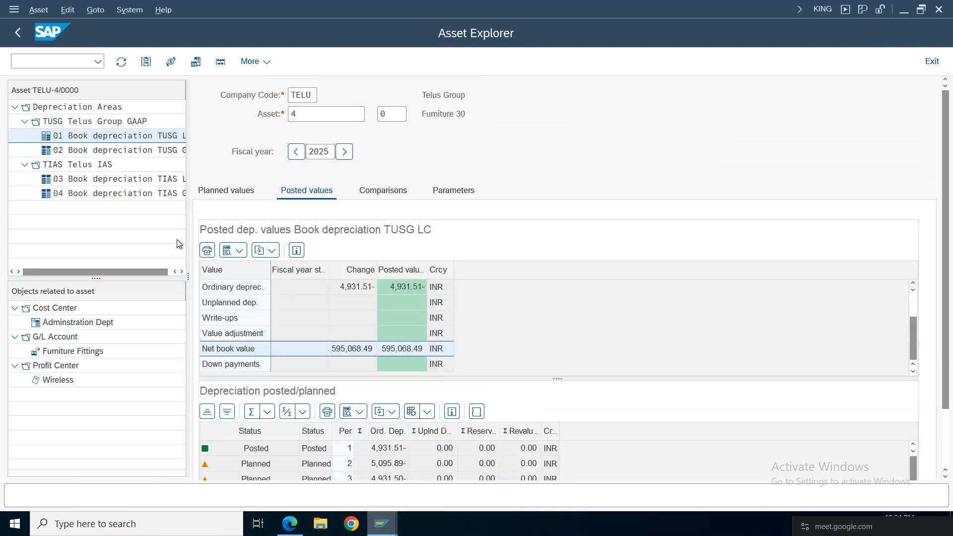
click(17, 35)
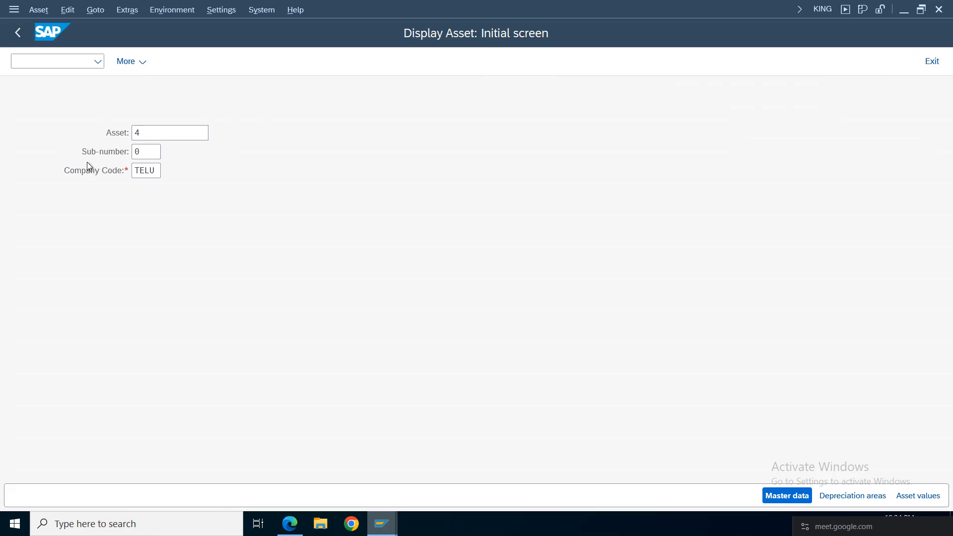
key(F3)
double_click(127, 323)
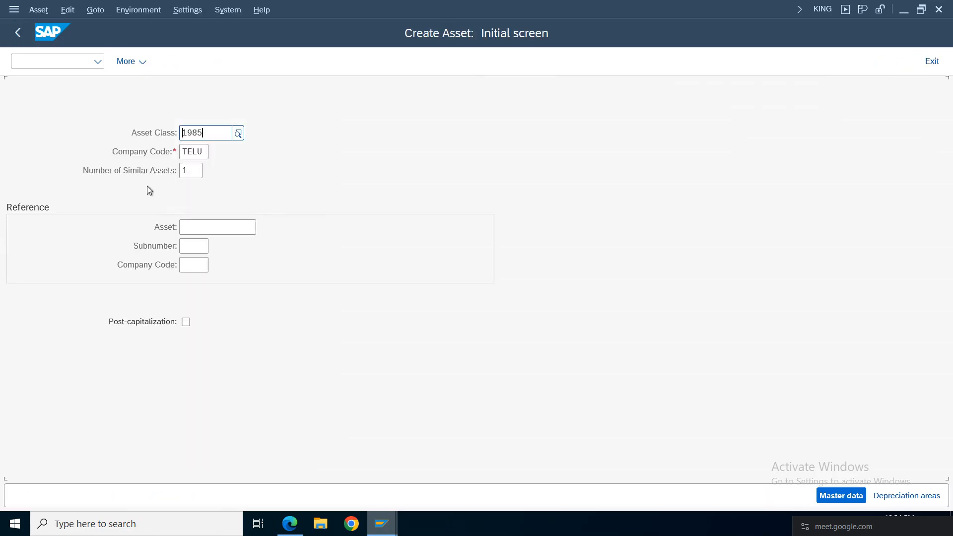
Open the master data for a new asset of class 1985 in company code TELU and describe it as Furniture 31
key(Return)
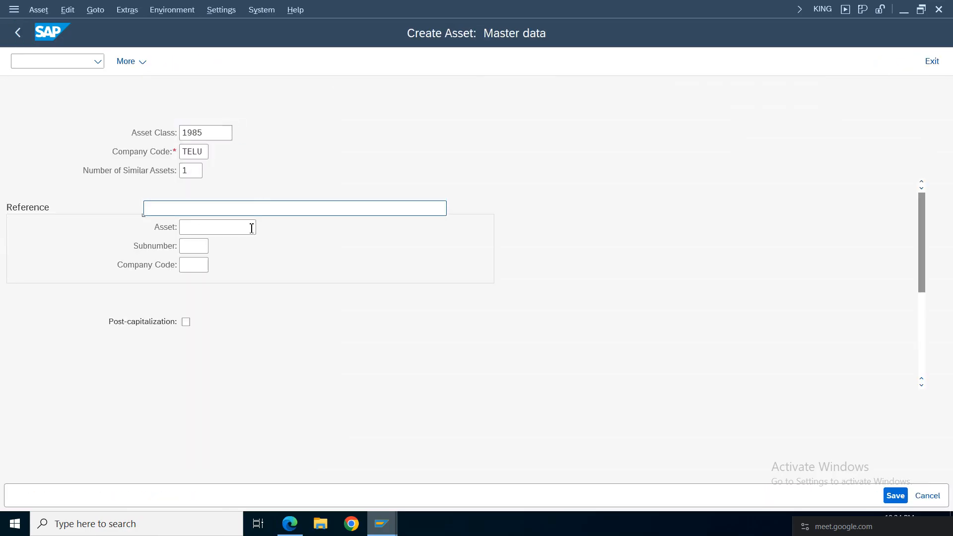
click(222, 219)
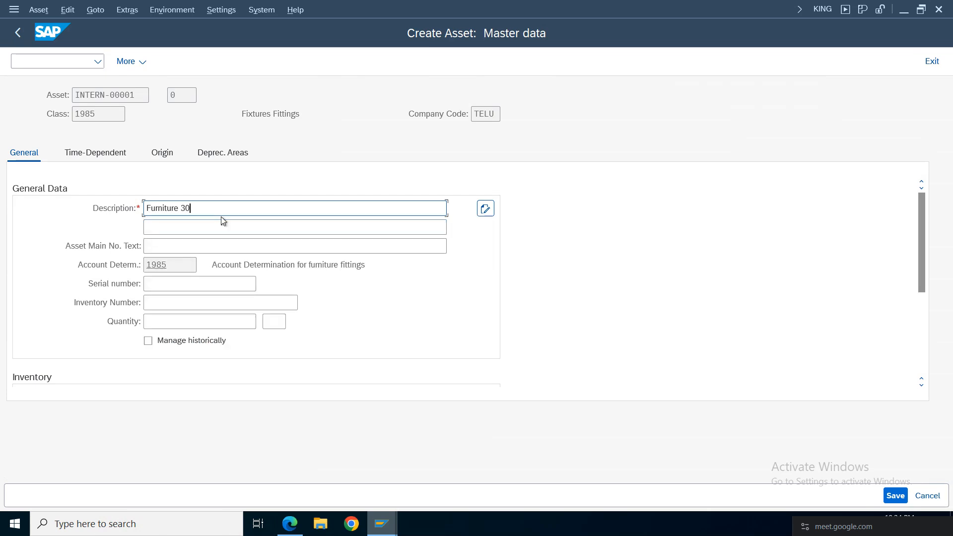
key(BackSpace)
text(1)
Assign cost center 100100 to the new asset, check its depreciation areas and save it
click(110, 157)
key(Tab)
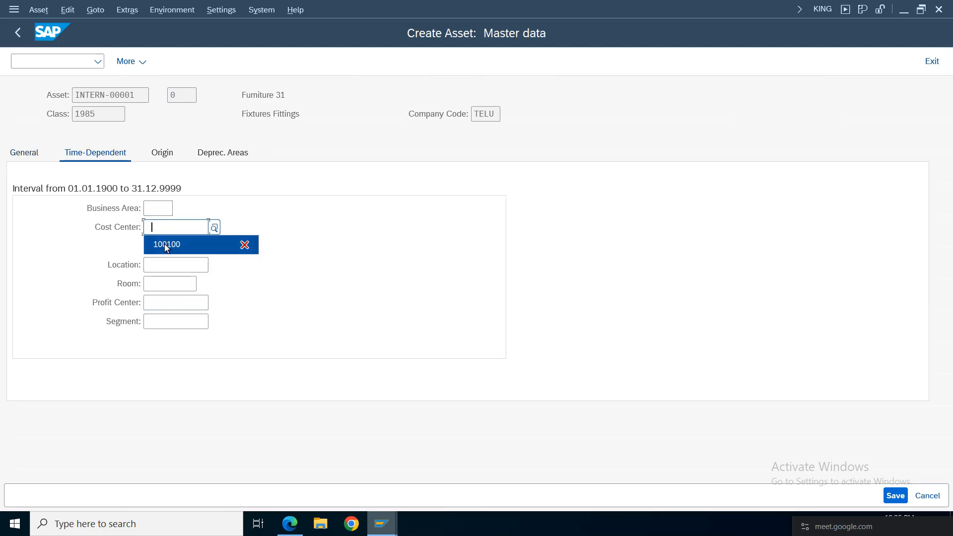
click(164, 243)
key(Return)
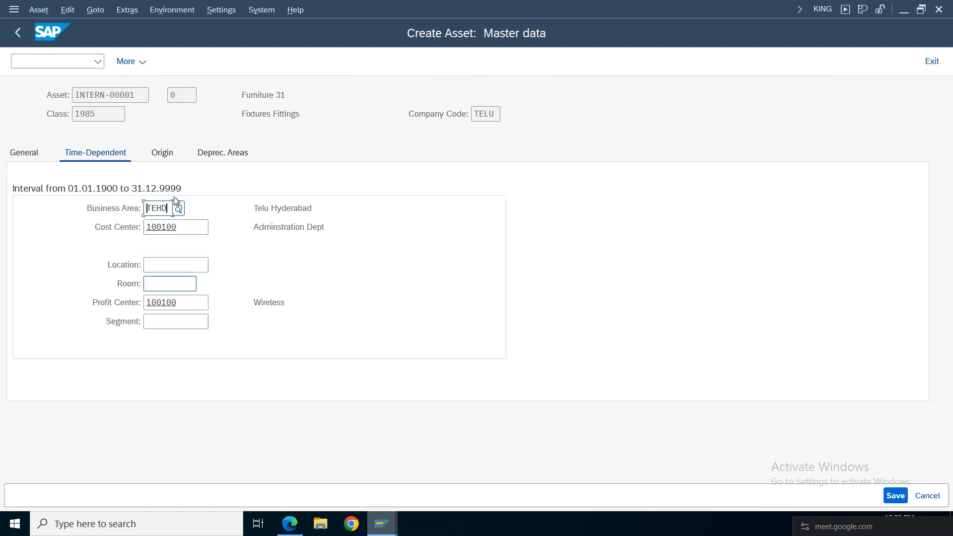
click(242, 155)
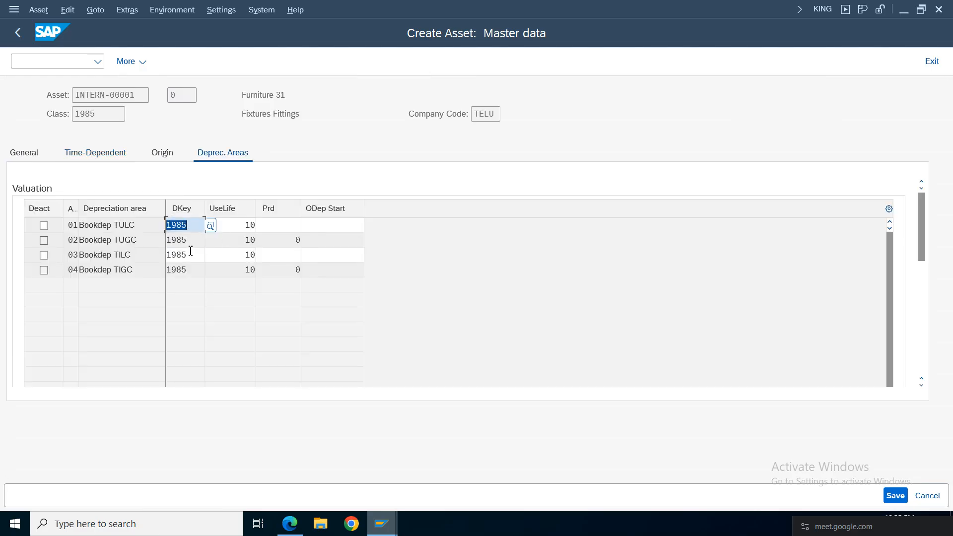
click(896, 496)
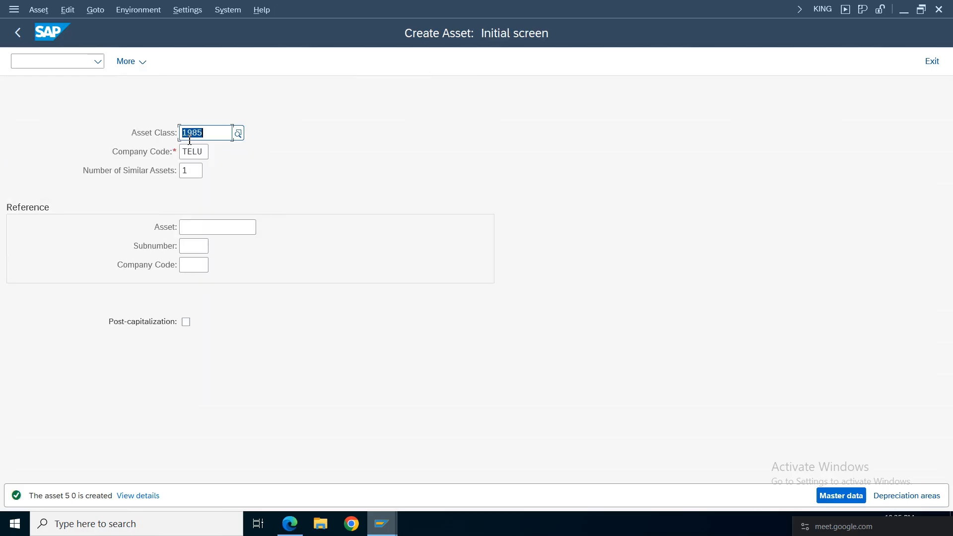
Leave asset creation and open the external asset acquisition posting from purchase with vendor
click(17, 34)
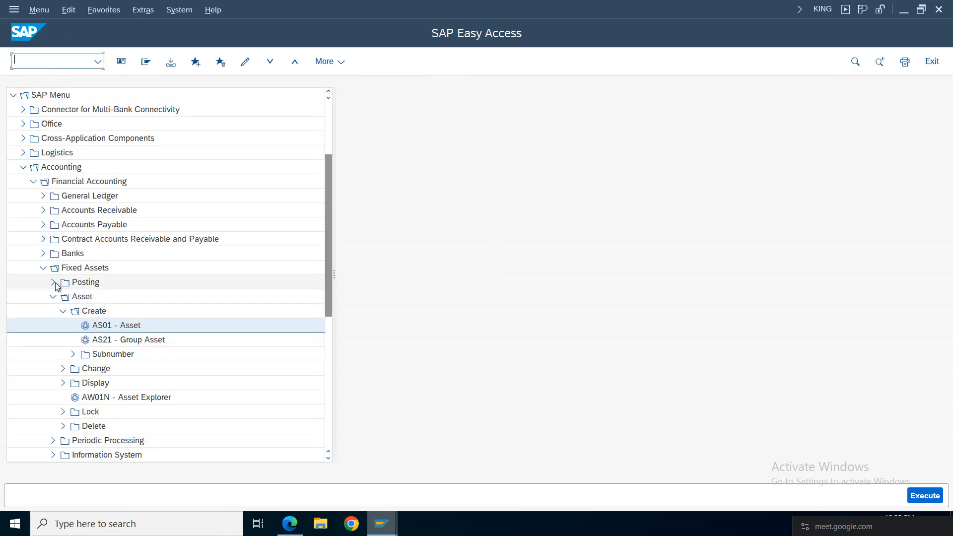
click(55, 283)
click(90, 300)
click(64, 298)
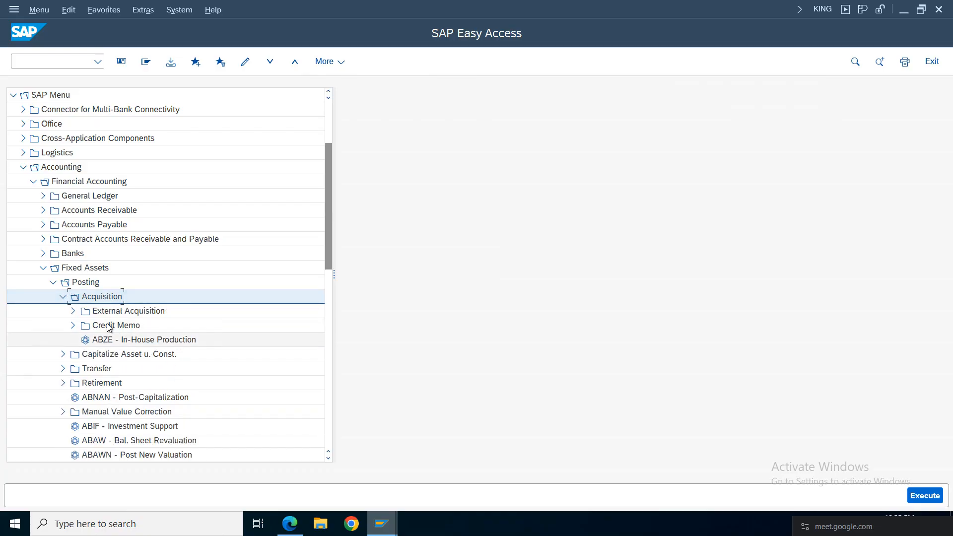
click(73, 312)
double_click(130, 326)
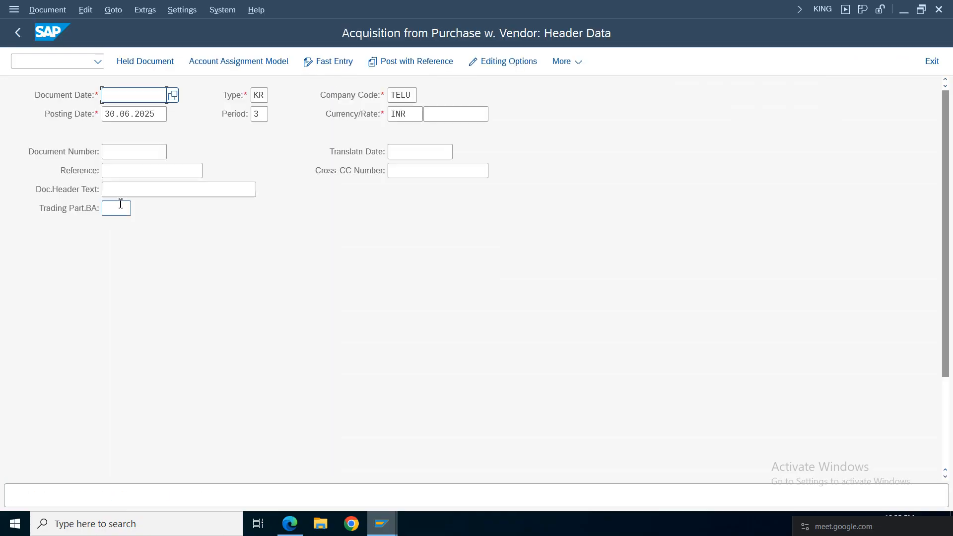
Set both the document date and the posting date of the acquisition to 01.04.2025
click(114, 99)
click(130, 123)
drag(156, 96, 70, 91)
key(BackSpace)
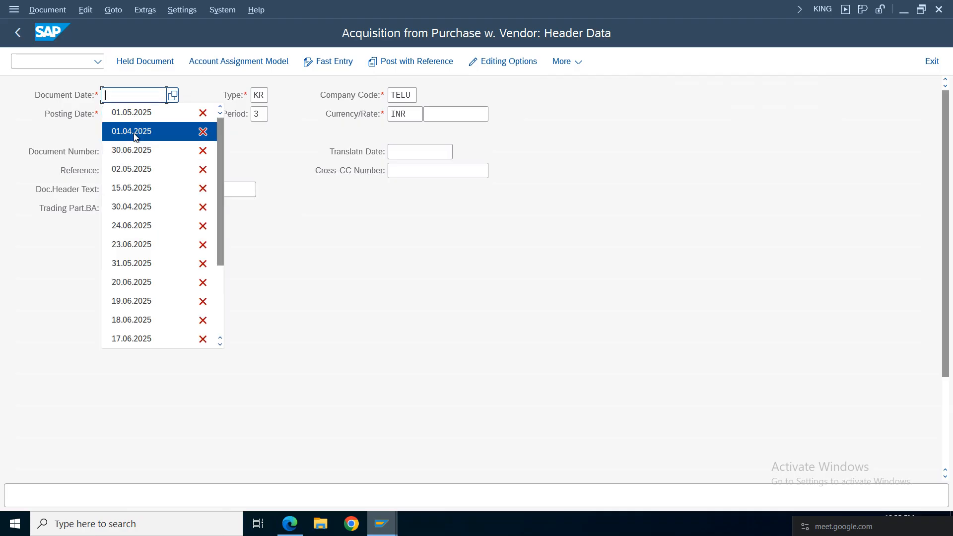
click(136, 130)
drag(162, 115, 83, 114)
key(BackSpace)
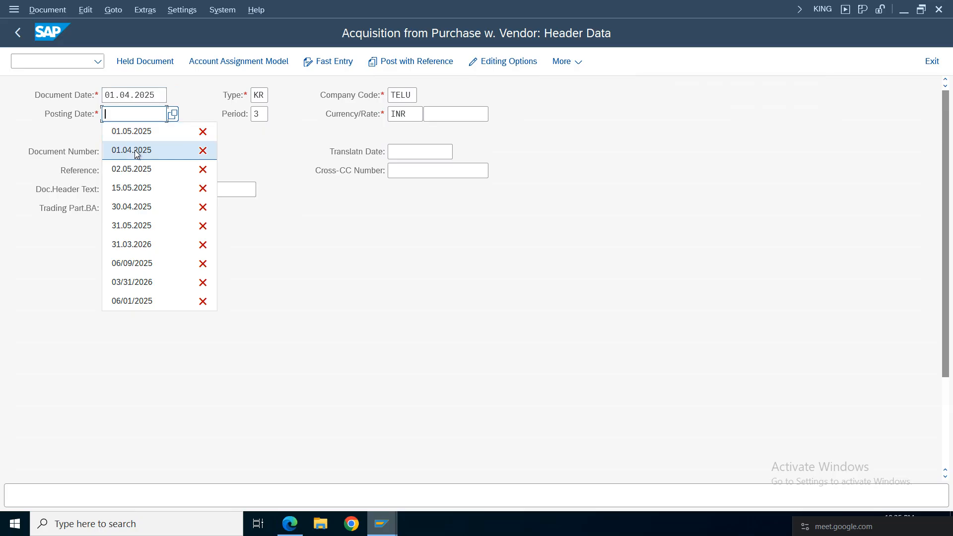
click(135, 149)
Enter Asset Purc as both the reference and the document header text
click(133, 171)
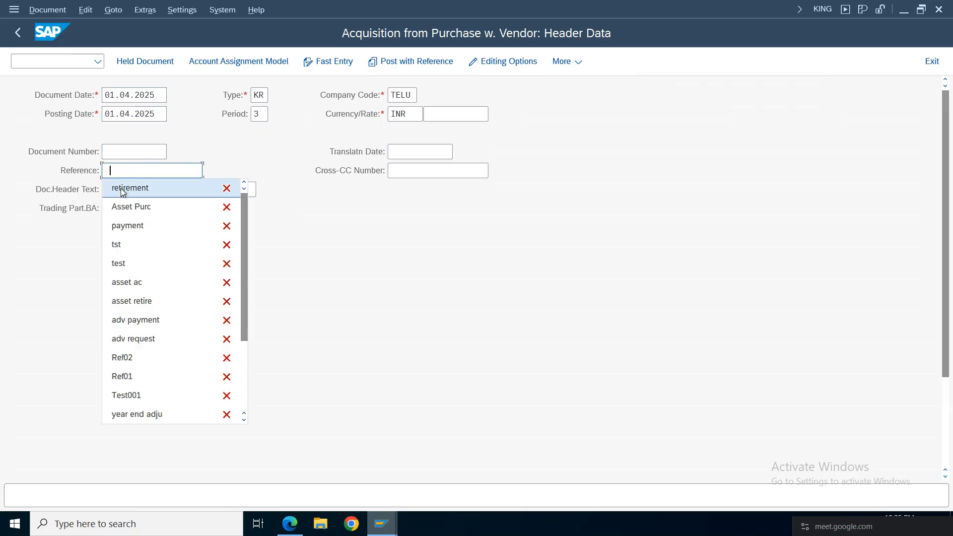
click(132, 208)
click(128, 194)
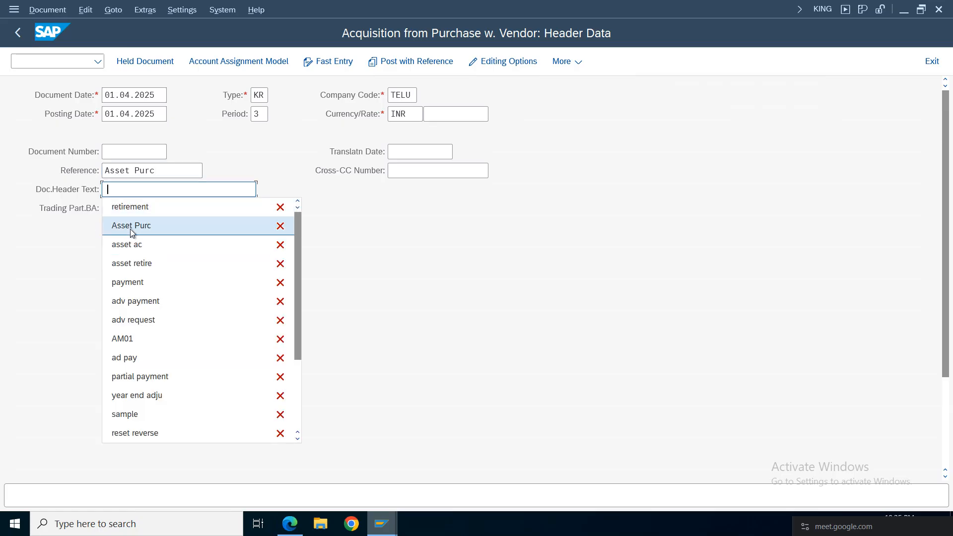
click(130, 224)
Try to continue to the first line item with posting key 31 and a previously used vendor account number
drag(945, 209, 945, 296)
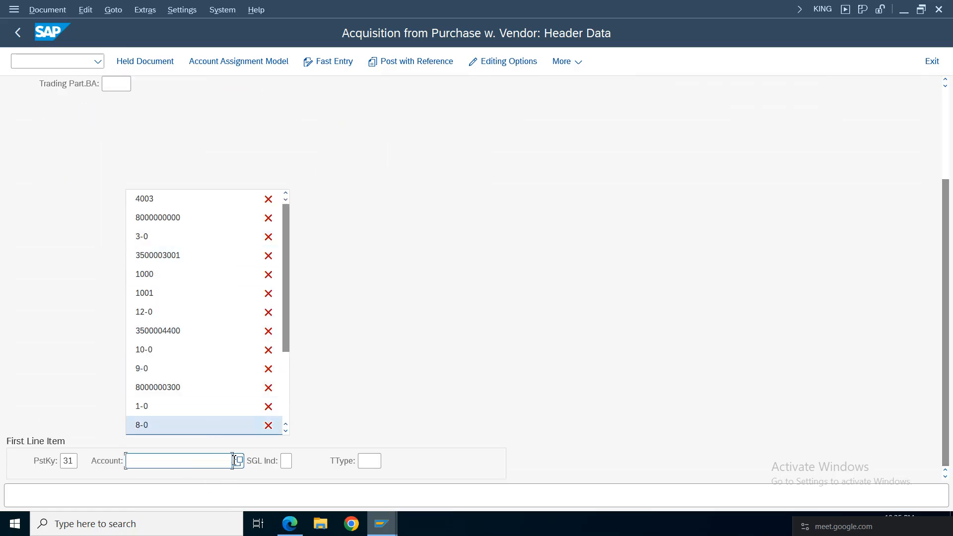
click(181, 219)
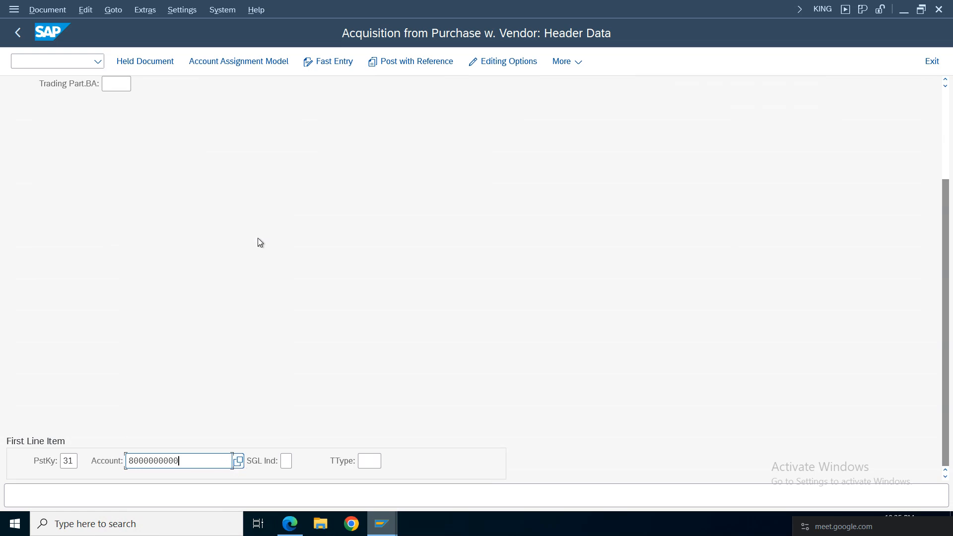
key(Return)
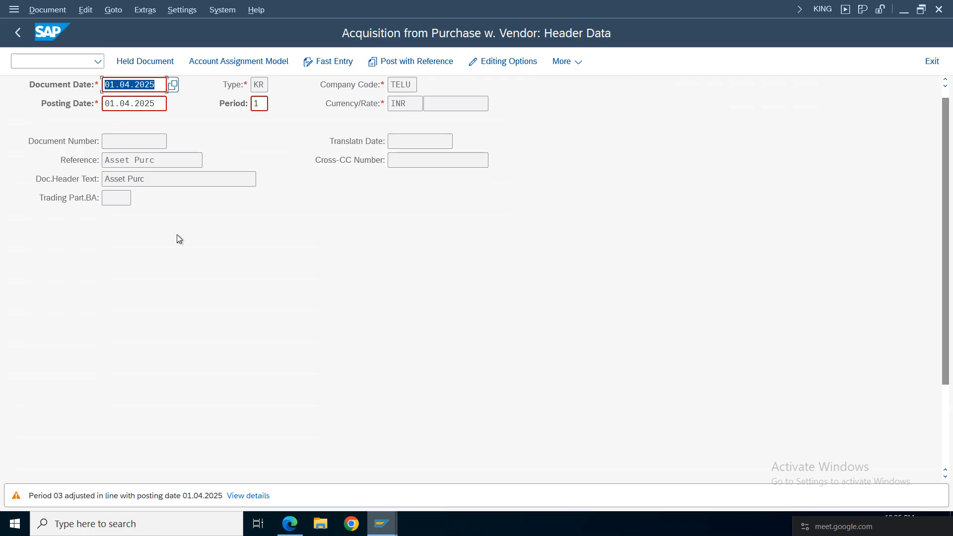
key(Return)
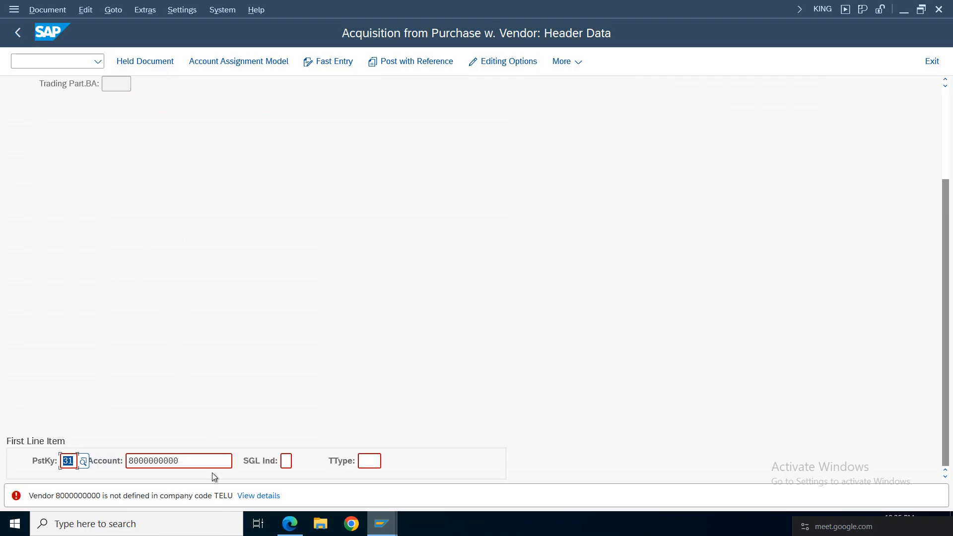
Look up the suppliers of company code TELU without a supplier restriction and choose BELL COMPANY as the first line item's account
click(226, 467)
key(F4)
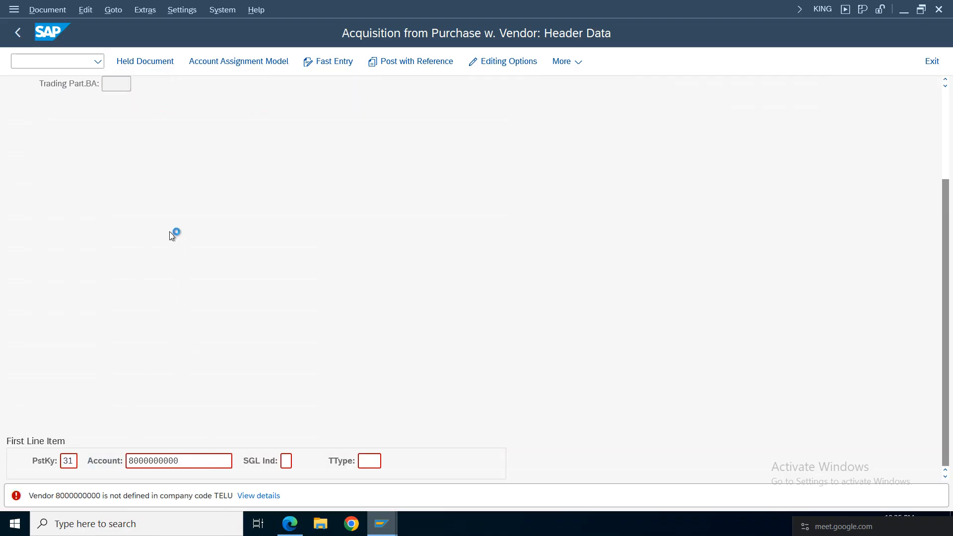
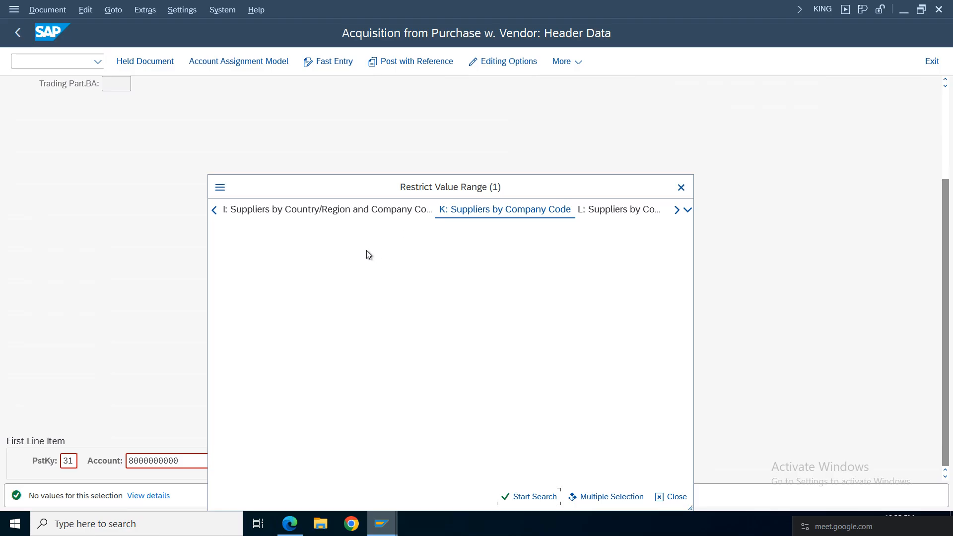
drag(385, 330, 297, 315)
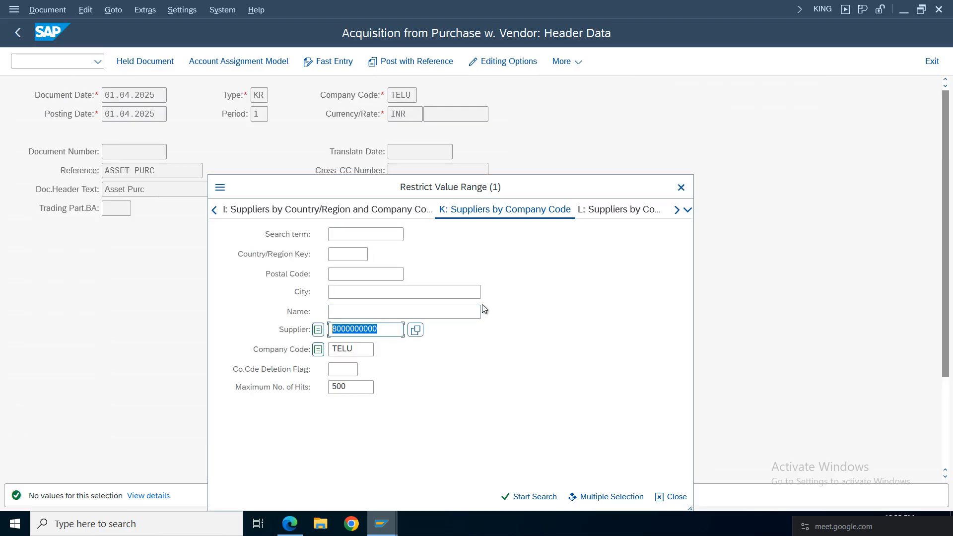
key(Delete)
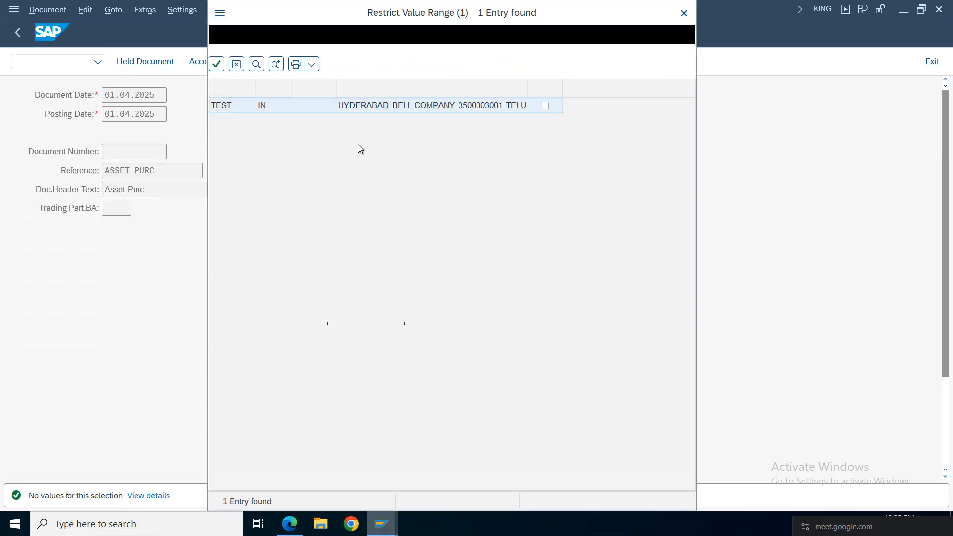
double_click(374, 107)
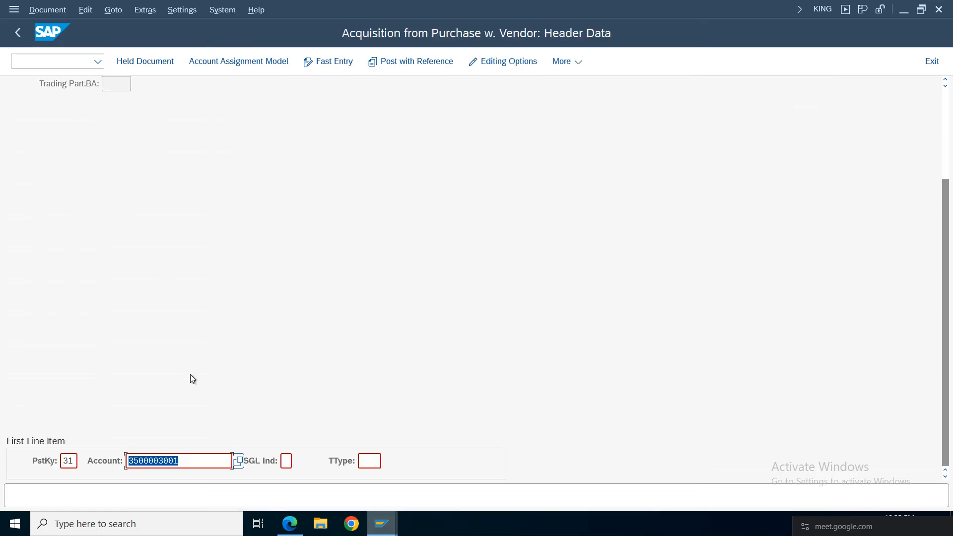
Continue to the vendor item, set its amount to 600000 INR and its text to Asset Acqusition
key(Return)
click(133, 172)
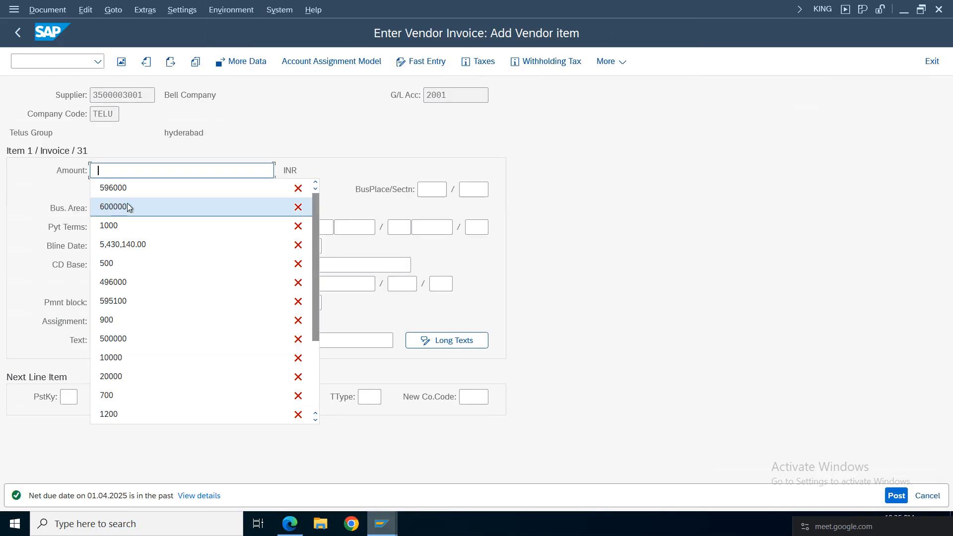
click(119, 208)
click(119, 341)
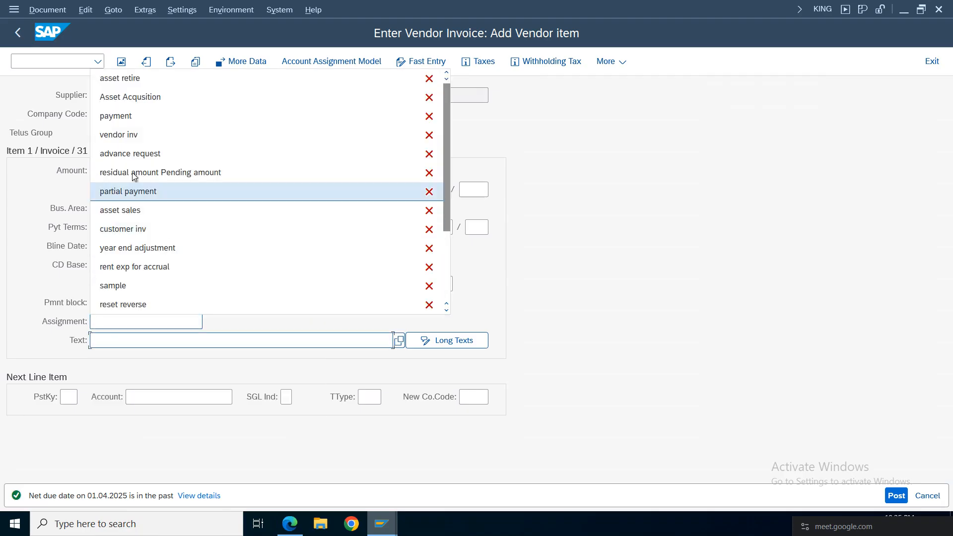
click(116, 104)
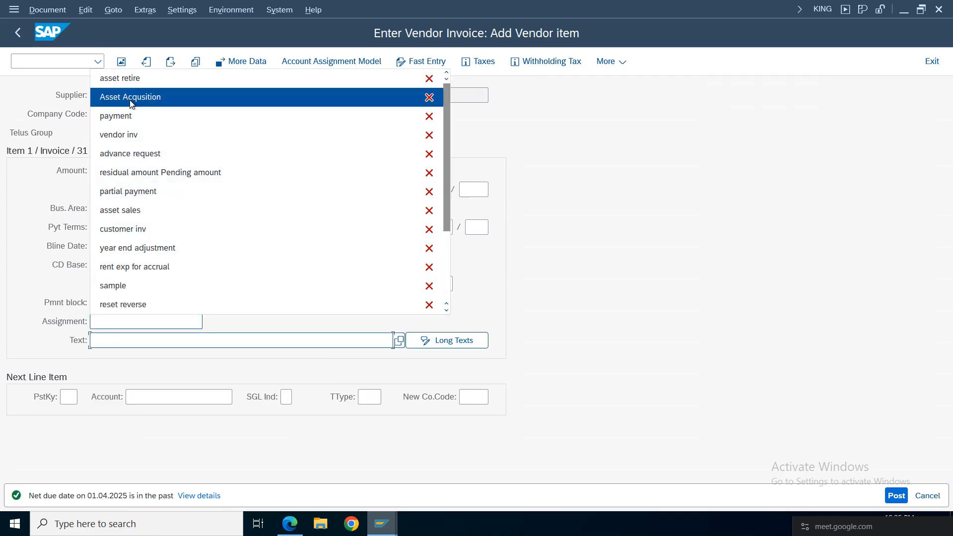
Set the next line item to posting key 70, asset Furniture 31 and transaction type 100, and accept withholding tax code WC
click(69, 396)
click(74, 471)
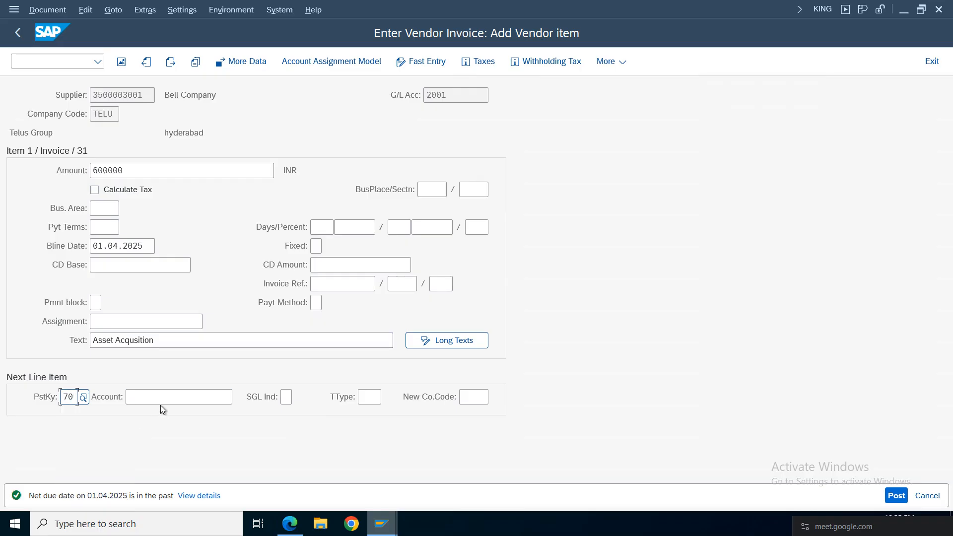
click(208, 399)
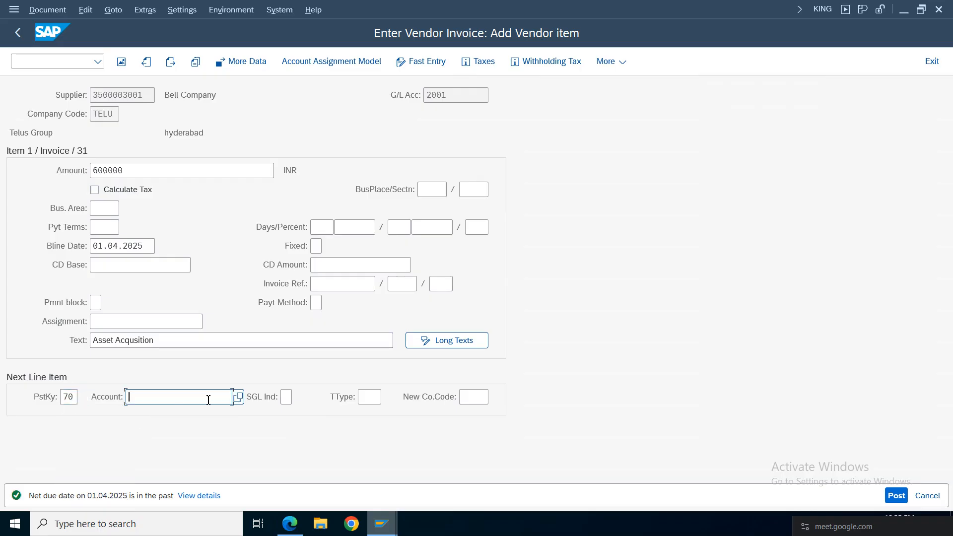
click(239, 398)
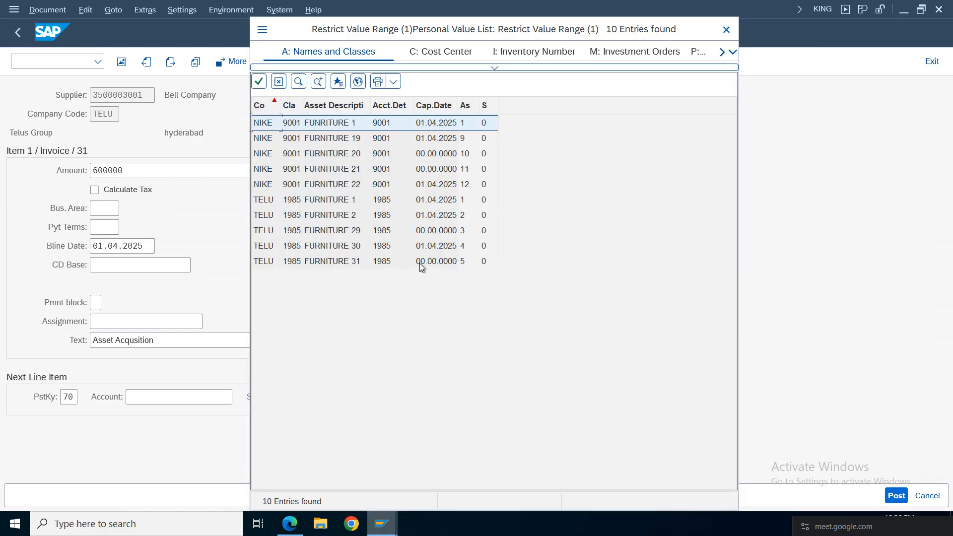
double_click(456, 265)
click(368, 396)
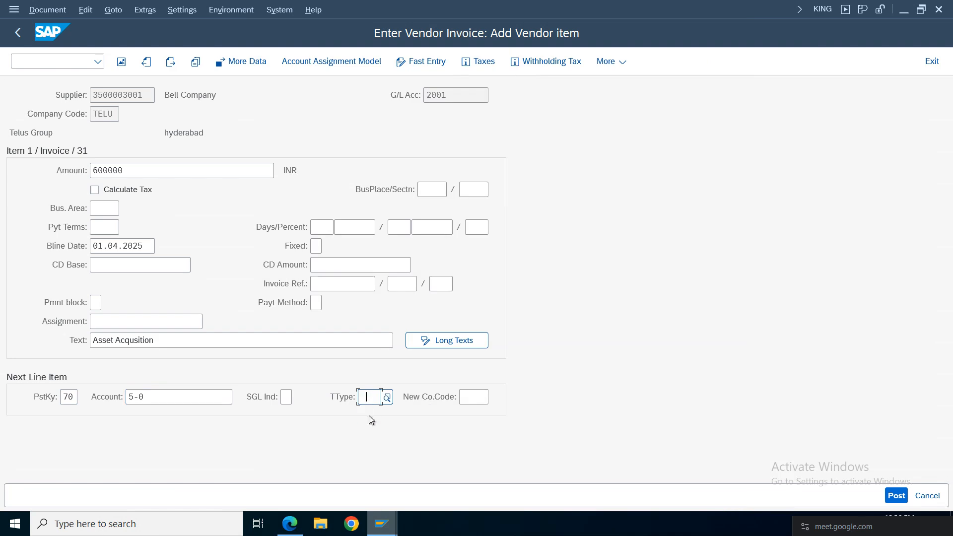
text(100)
key(Return)
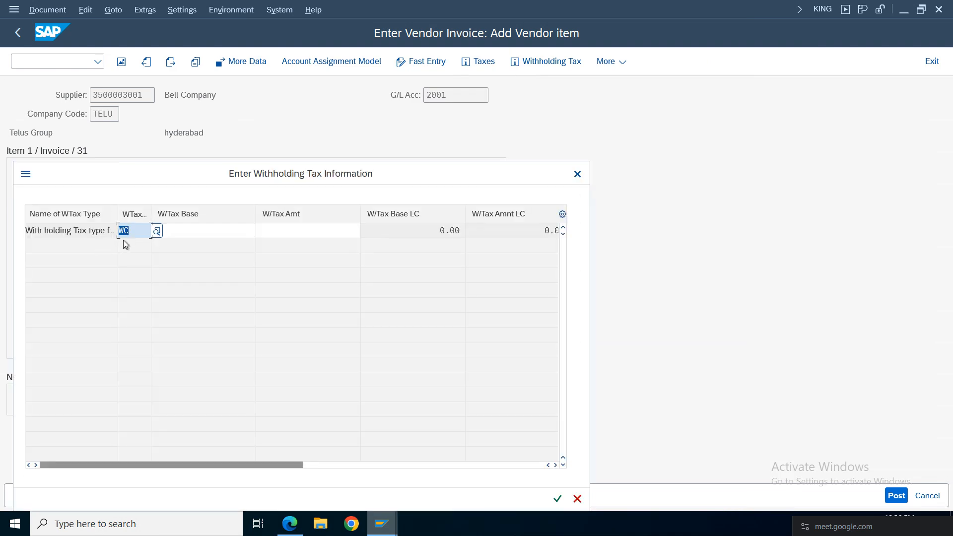
key(Return)
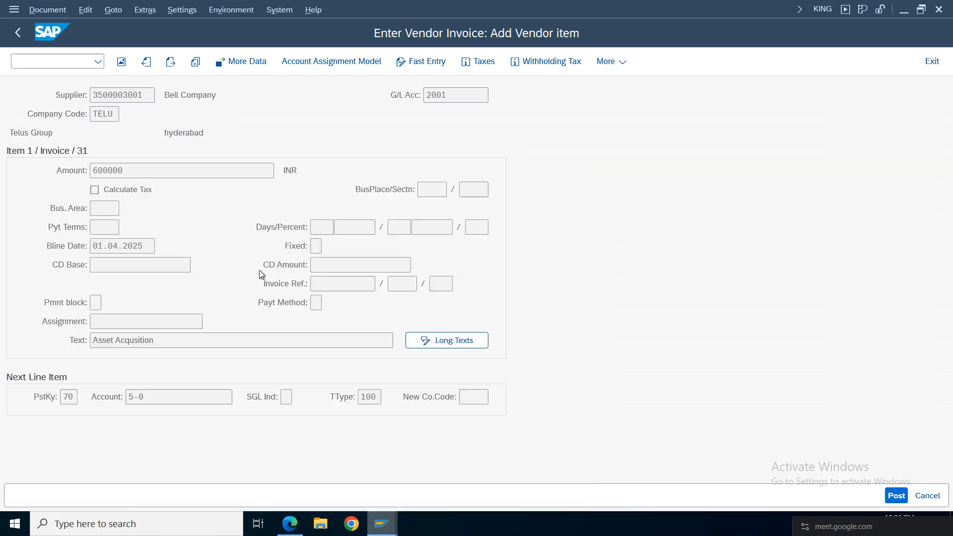
Set the asset item's amount to 600000 and its text to Asset Acqusition, and post the vendor invoice
click(131, 209)
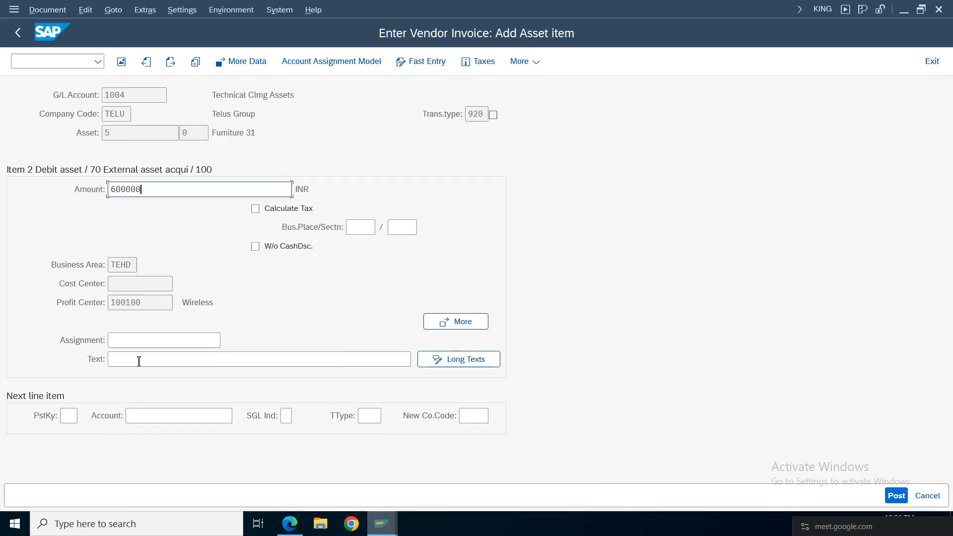
click(138, 360)
click(151, 99)
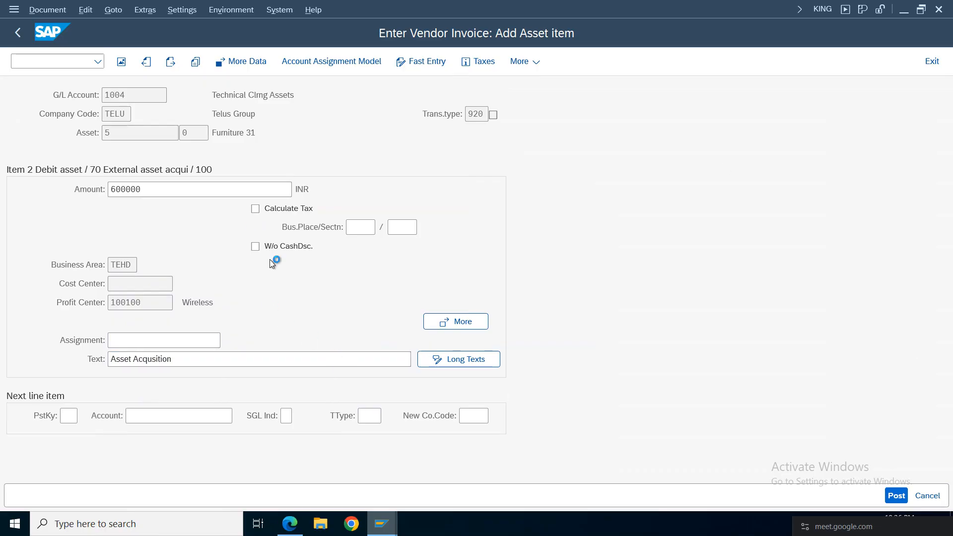
key(ctrl+s)
In another session, run as03 for asset 5 in company code TELU and examine its planned and posted depreciation values
mouse_move(382, 524)
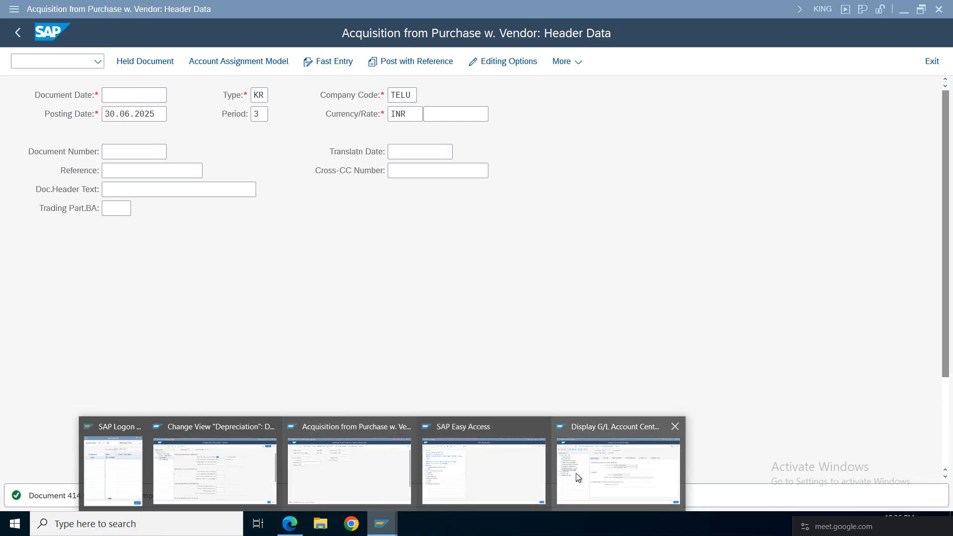
click(501, 471)
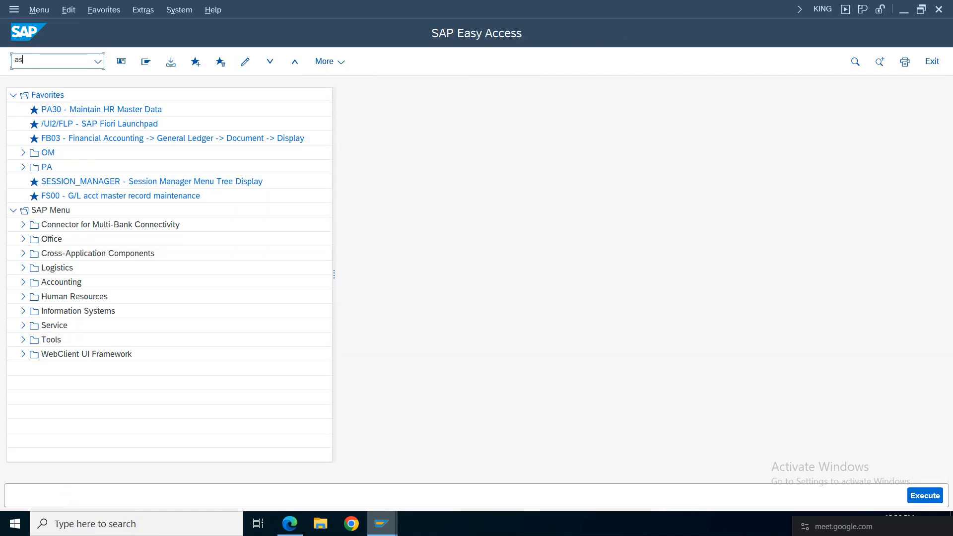
text(as03)
key(Return)
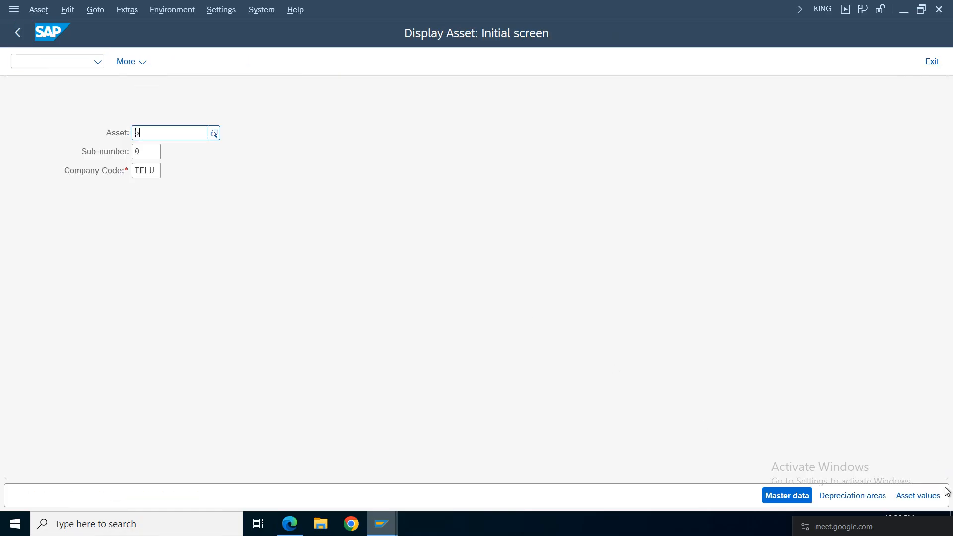
text(5)
key(Return)
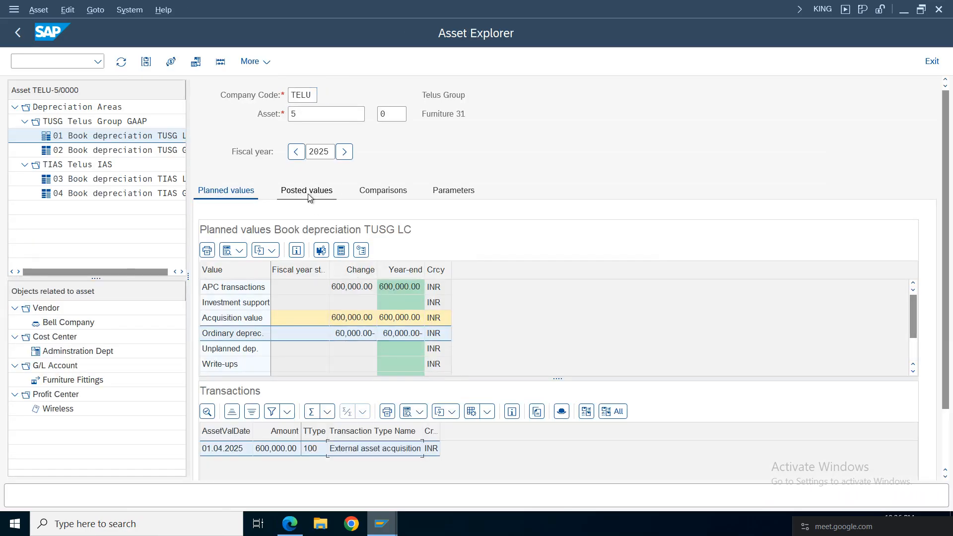
click(307, 192)
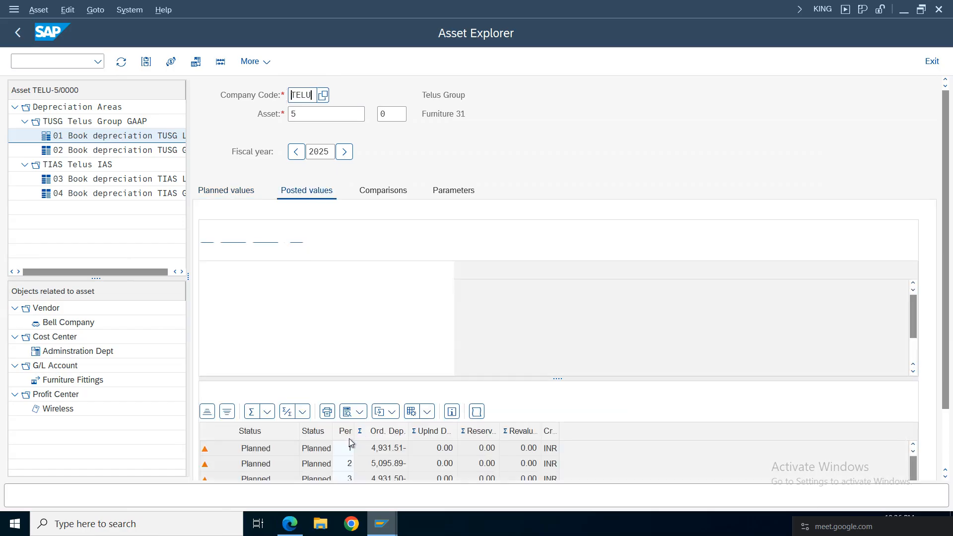
click(318, 449)
Leave the vendor acquisition transaction in its session and collapse the Acquisition folder under Fixed Assets posting
click(381, 524)
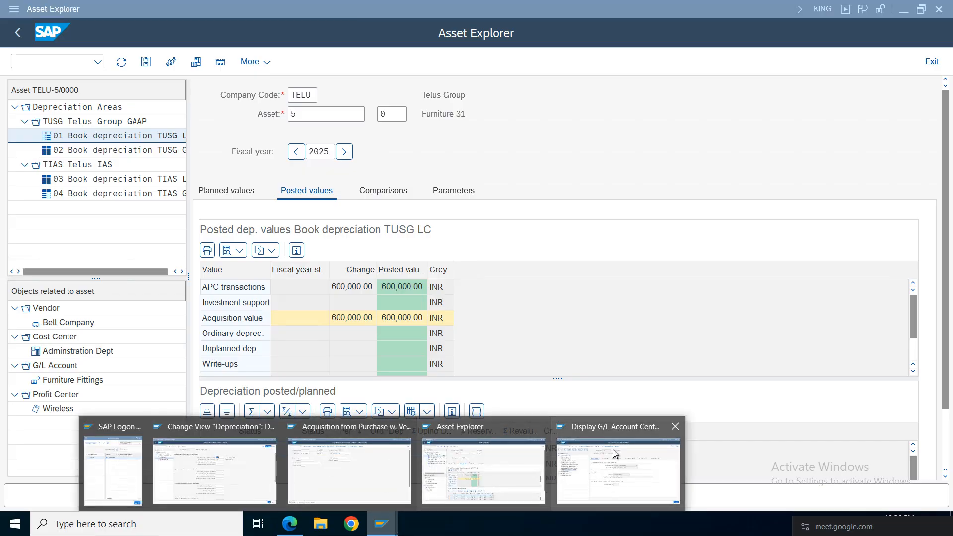
click(582, 483)
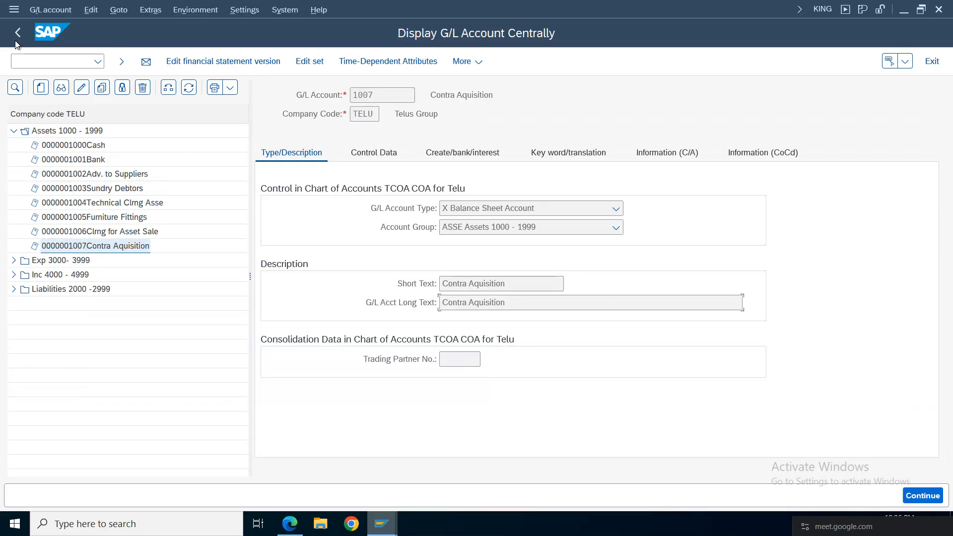
click(381, 523)
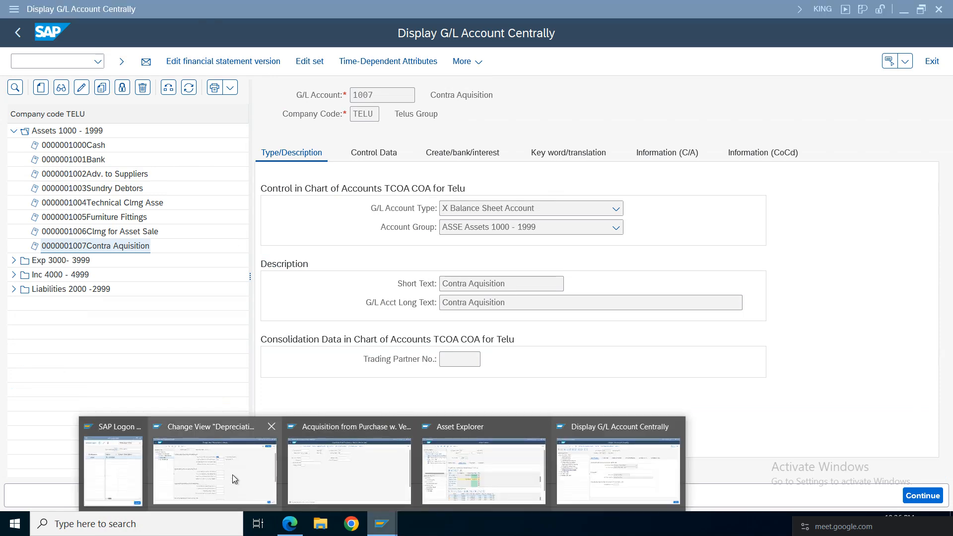
click(360, 473)
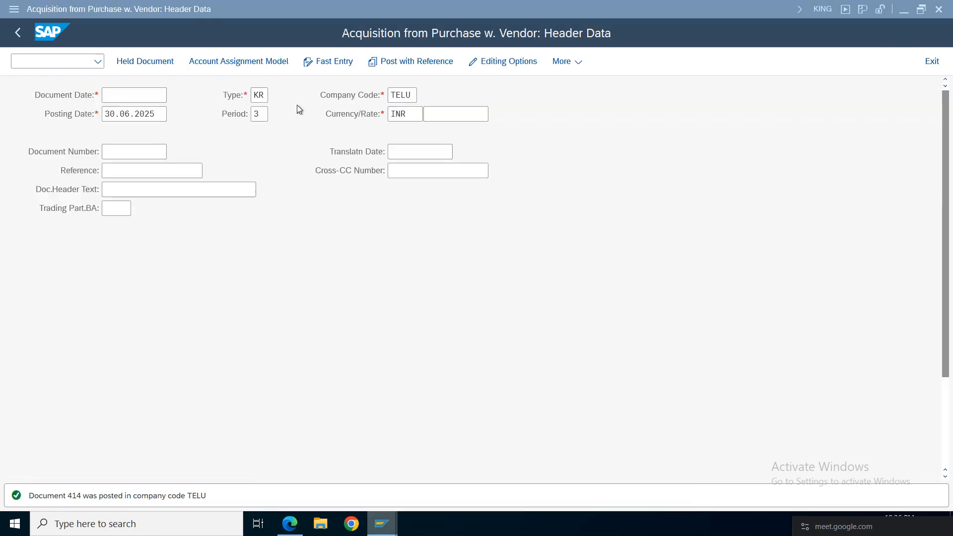
click(932, 61)
click(205, 329)
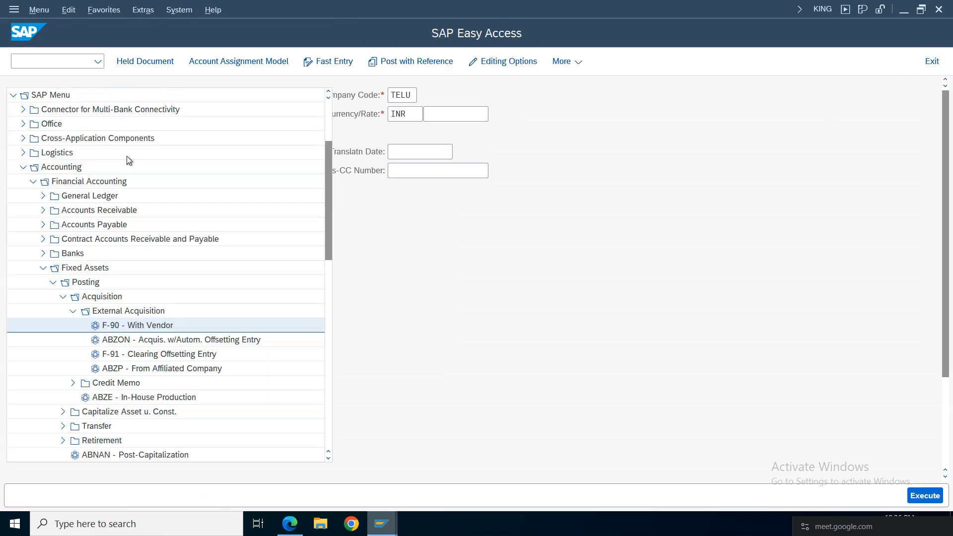
click(72, 312)
click(63, 297)
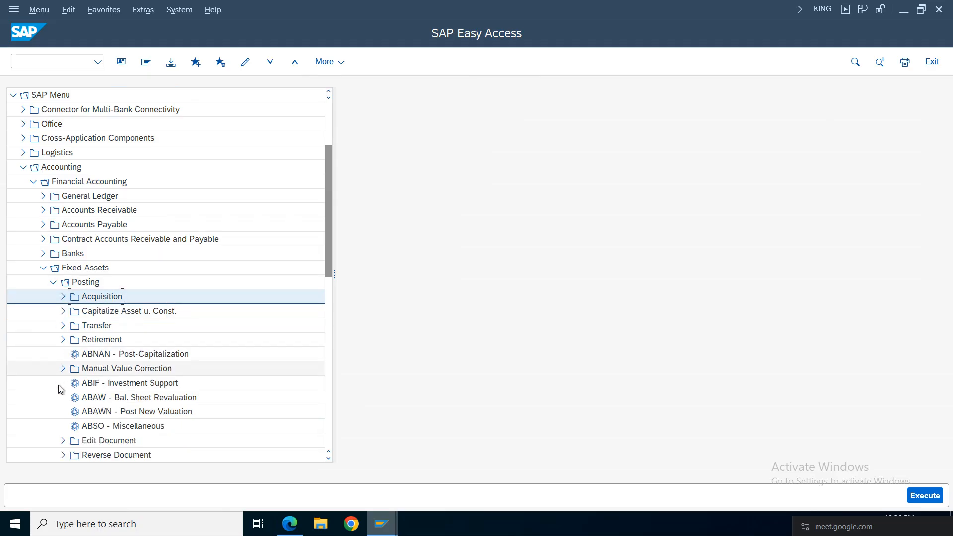
Open the Depreciation Posting Run from the Depreciation Run folder in Fixed Assets periodic processing
scroll(223, 337, down, 2)
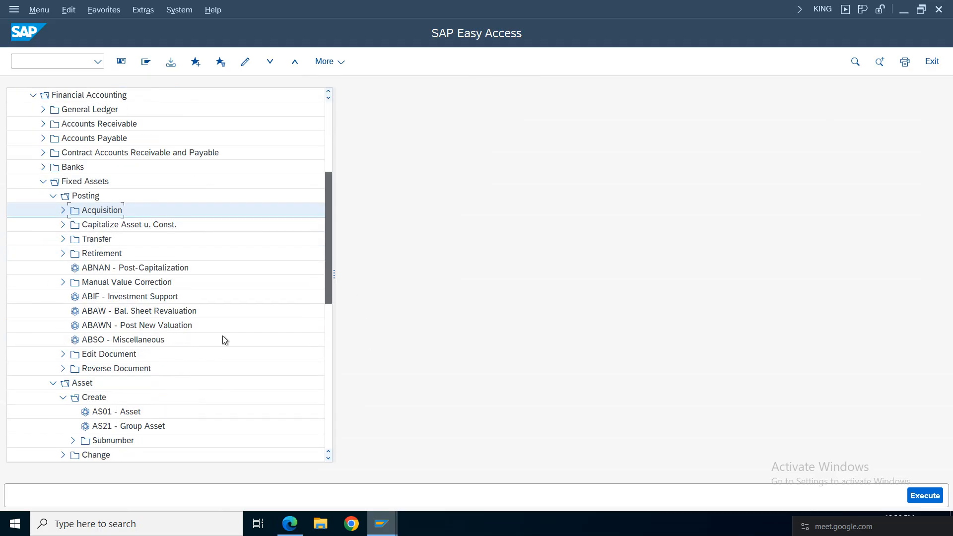
click(53, 383)
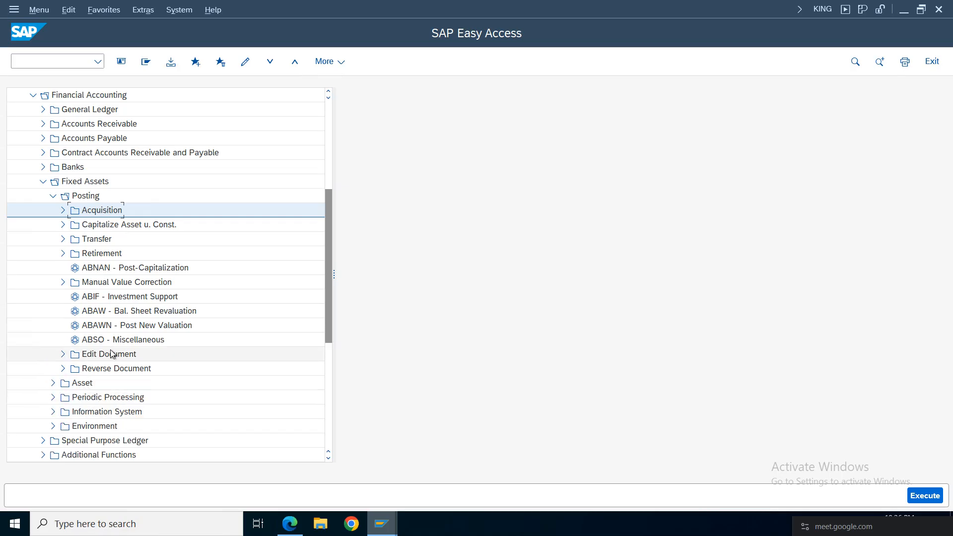
click(106, 354)
click(113, 340)
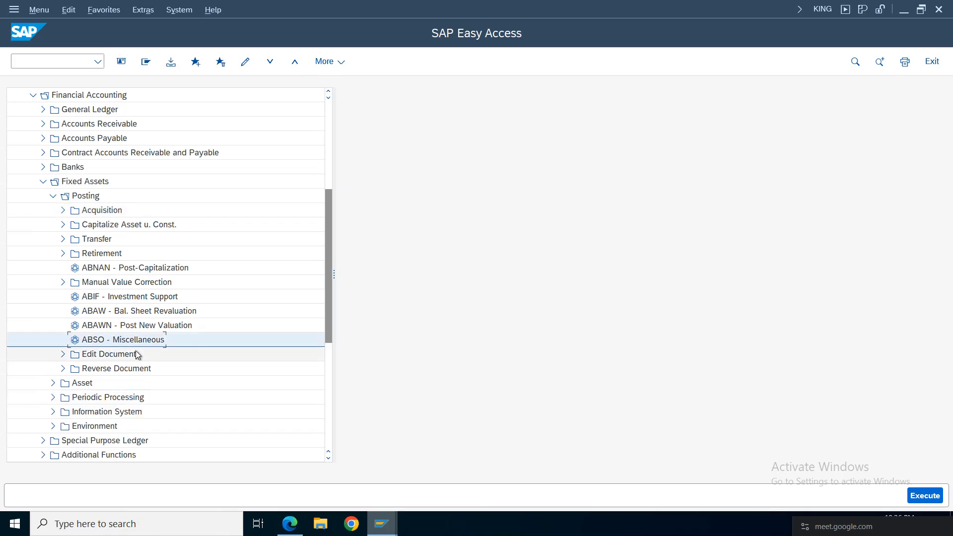
click(59, 284)
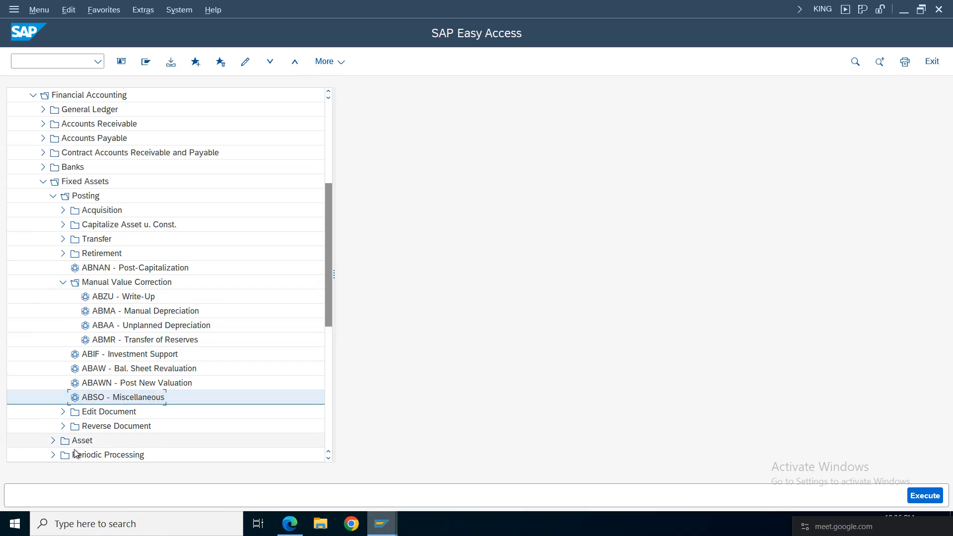
click(53, 455)
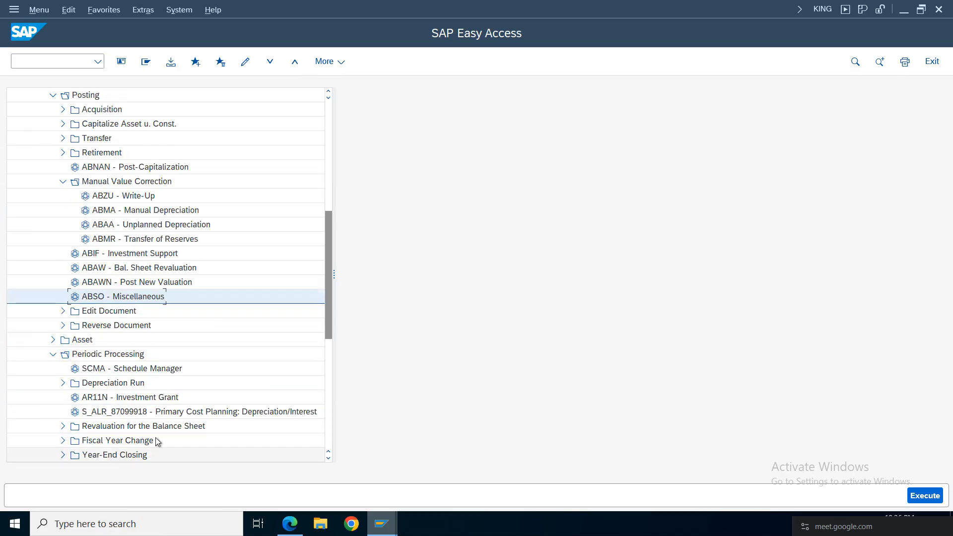
click(106, 384)
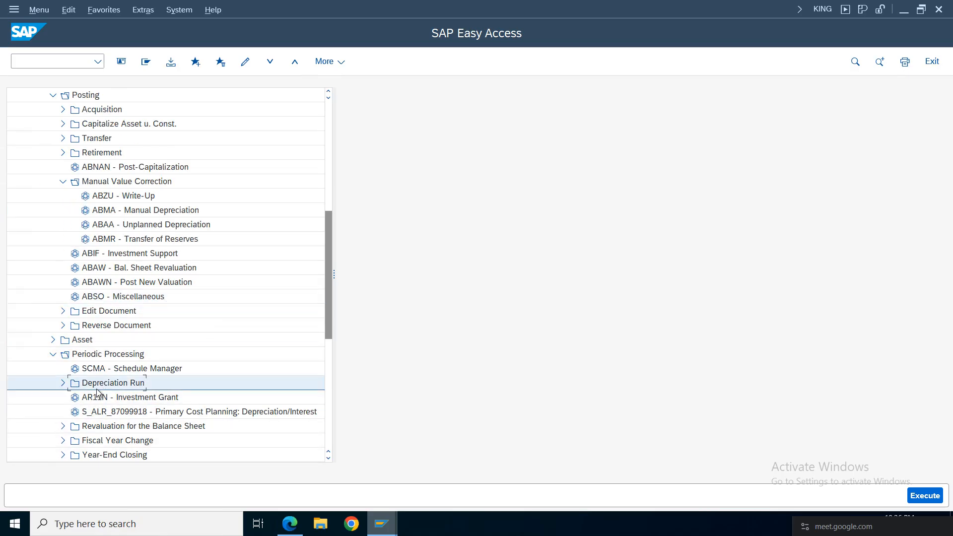
click(63, 384)
double_click(127, 398)
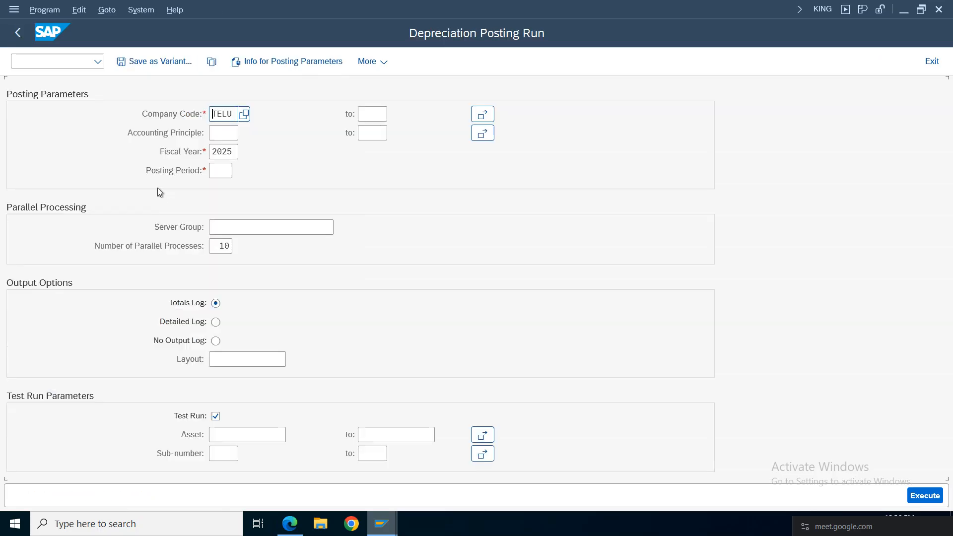
Turn off the test run and set the depreciation run's posting period to 01
click(216, 415)
click(221, 170)
click(224, 189)
Execute the depreciation run in the background with output device lp01 and accept the print parameters
click(56, 9)
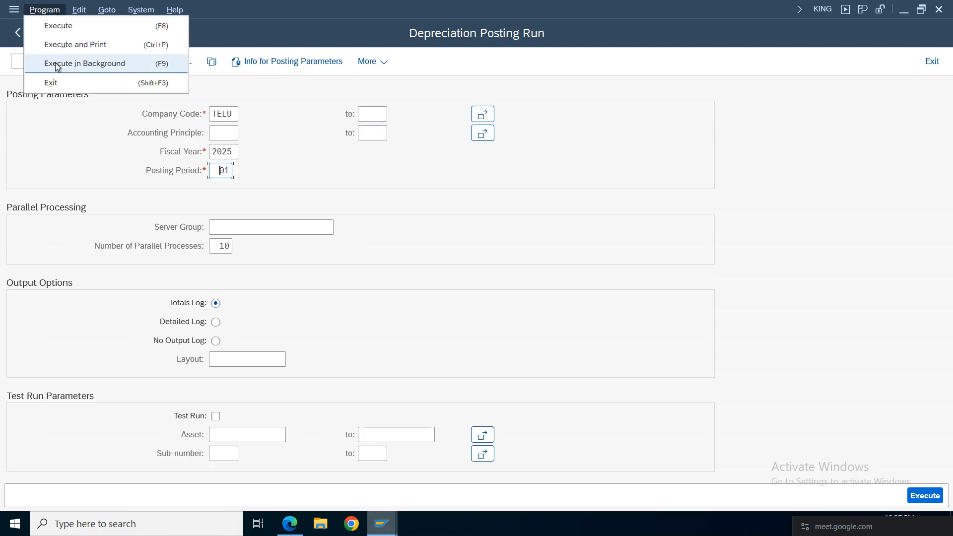
click(55, 64)
text(l)
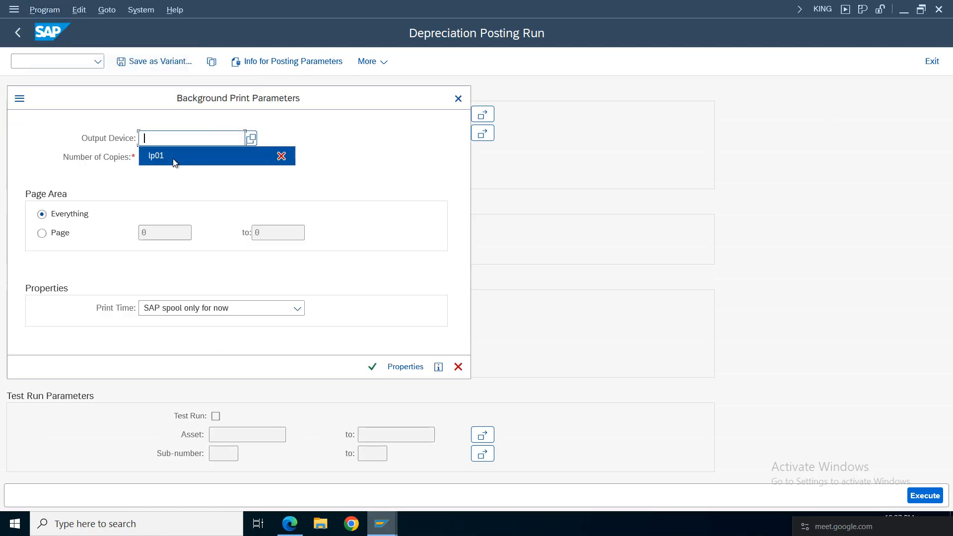
click(173, 159)
click(374, 369)
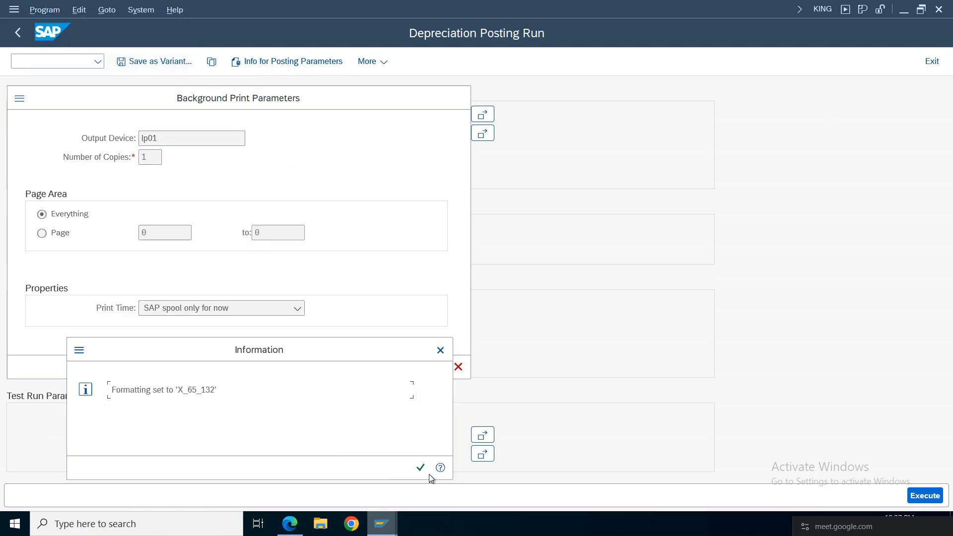
click(420, 467)
Schedule the background job to start immediately, save it and leave the depreciation run
click(68, 120)
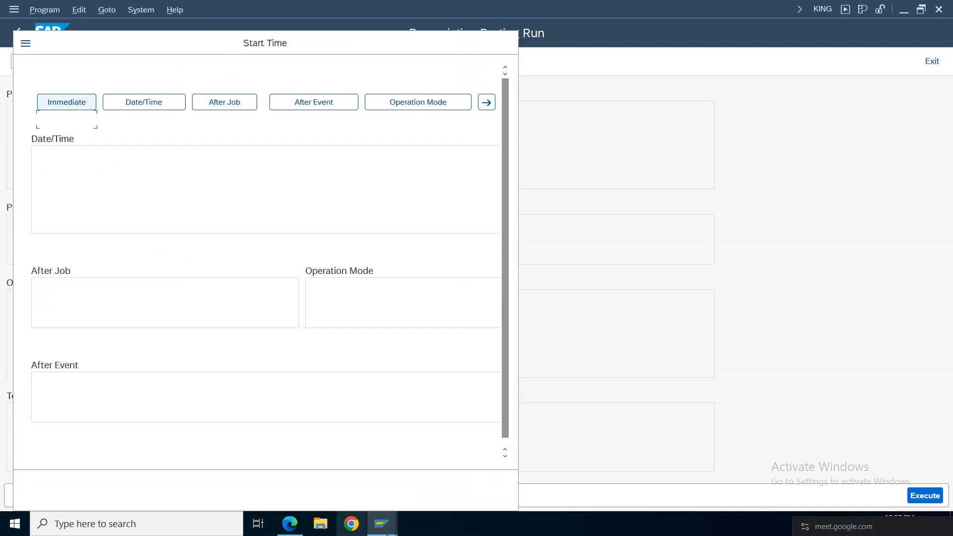
click(321, 498)
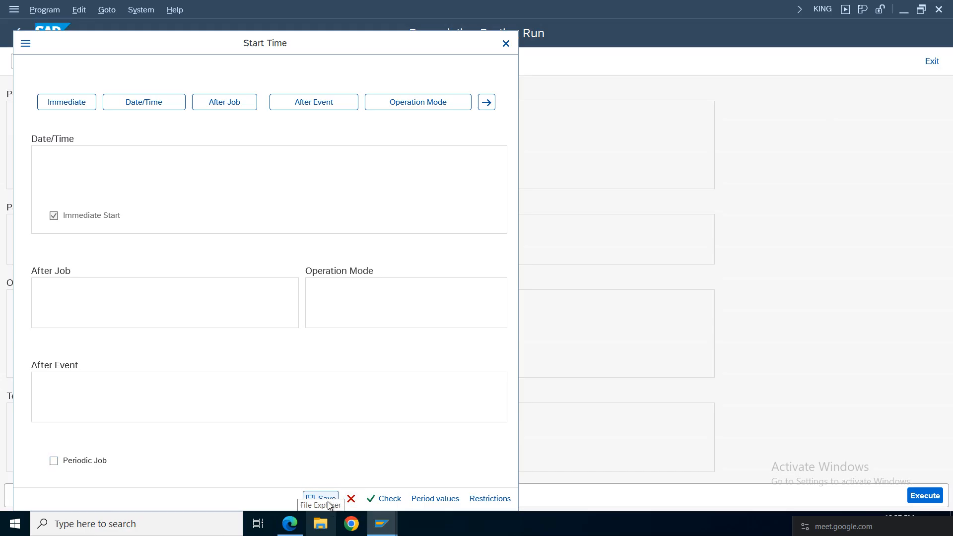
click(19, 34)
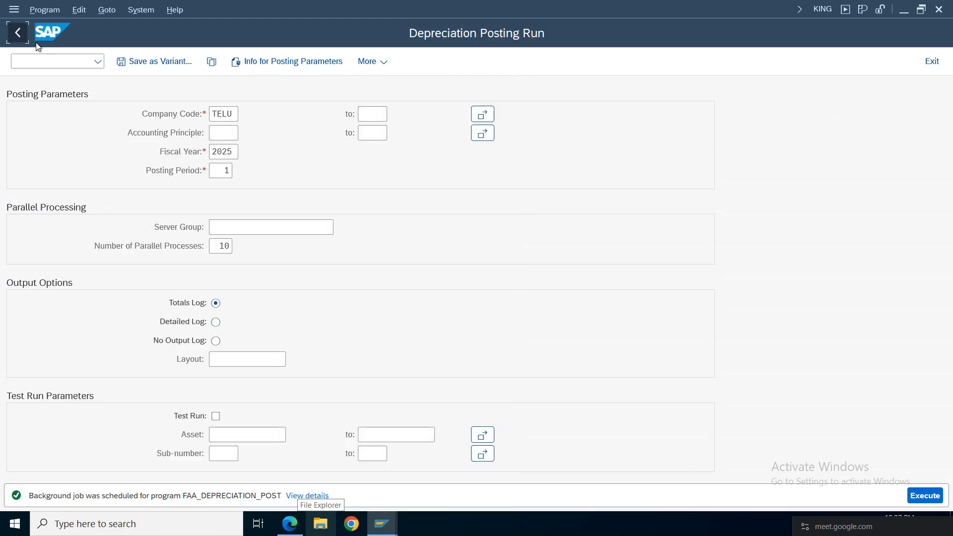
Refresh asset 5 in the Asset Explorer and examine its posted and planned depreciation by period
click(395, 527)
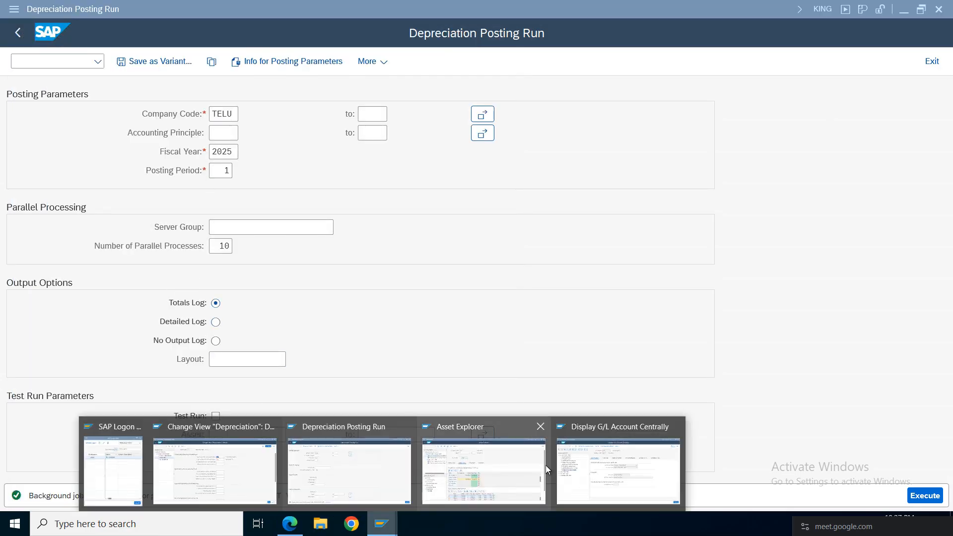
click(482, 464)
click(121, 64)
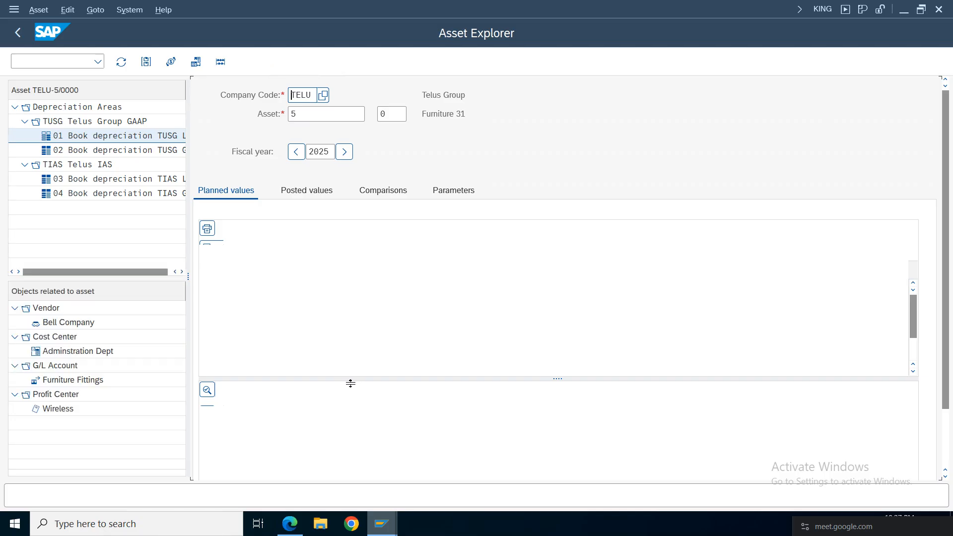
click(308, 191)
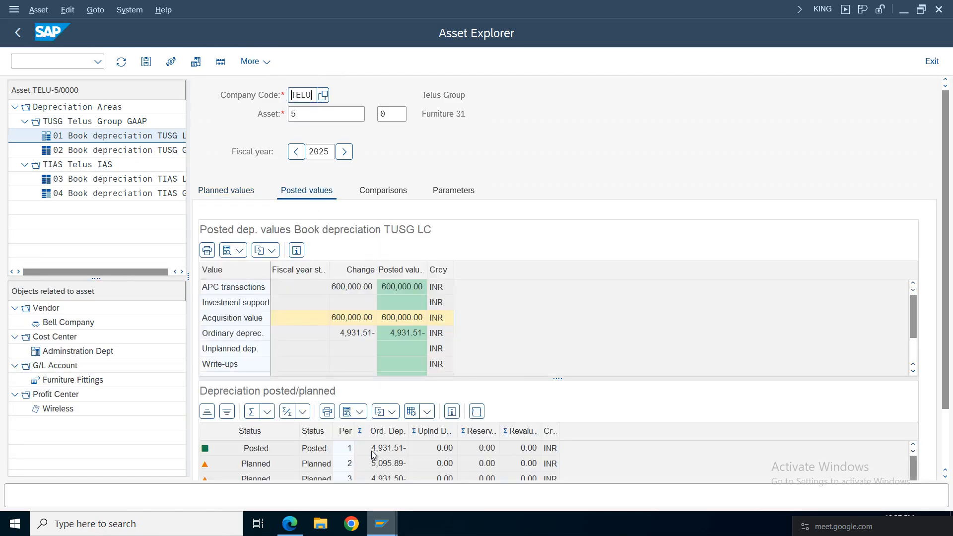
click(322, 465)
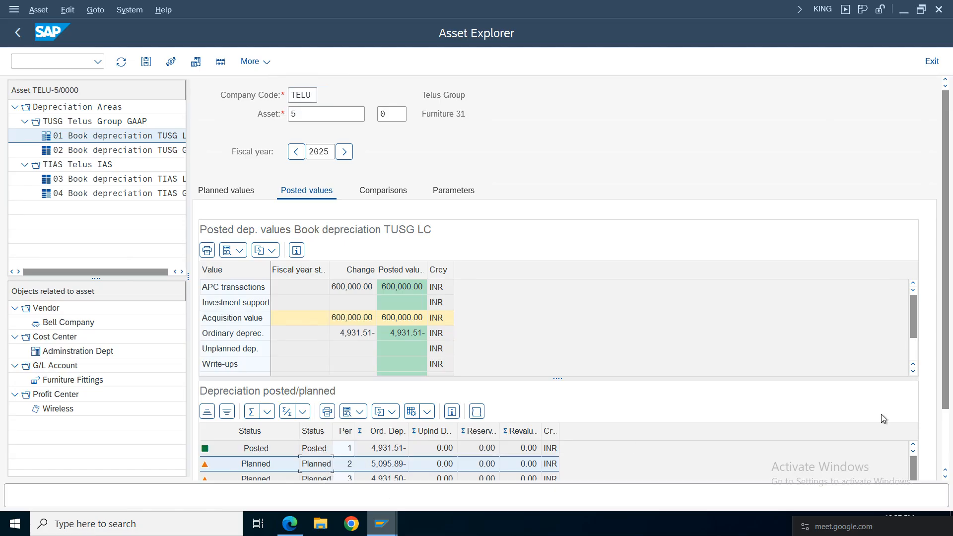
scroll(368, 403, down, 2)
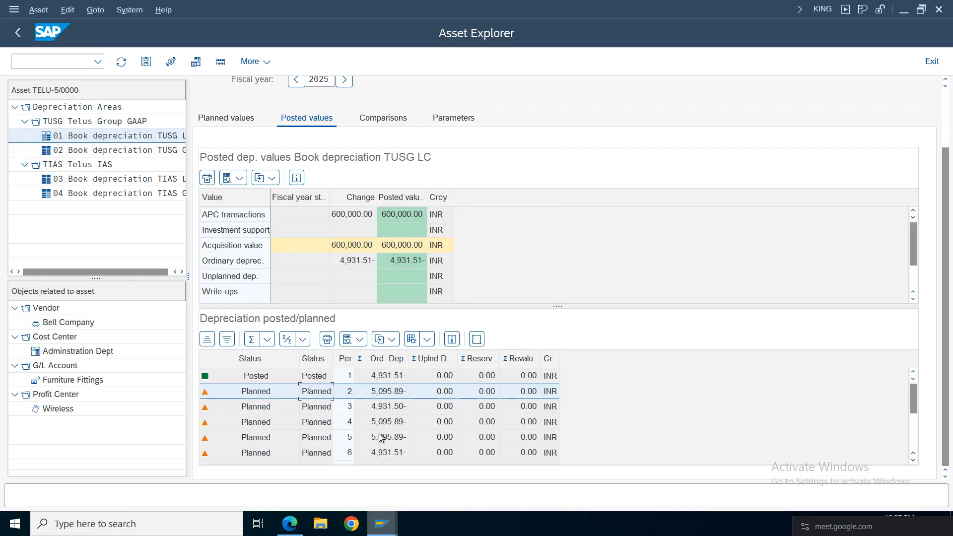
Exit the Depreciation Posting Run and collapse the Depreciation Run, Periodic Processing and Manual Value Correction folders
click(393, 529)
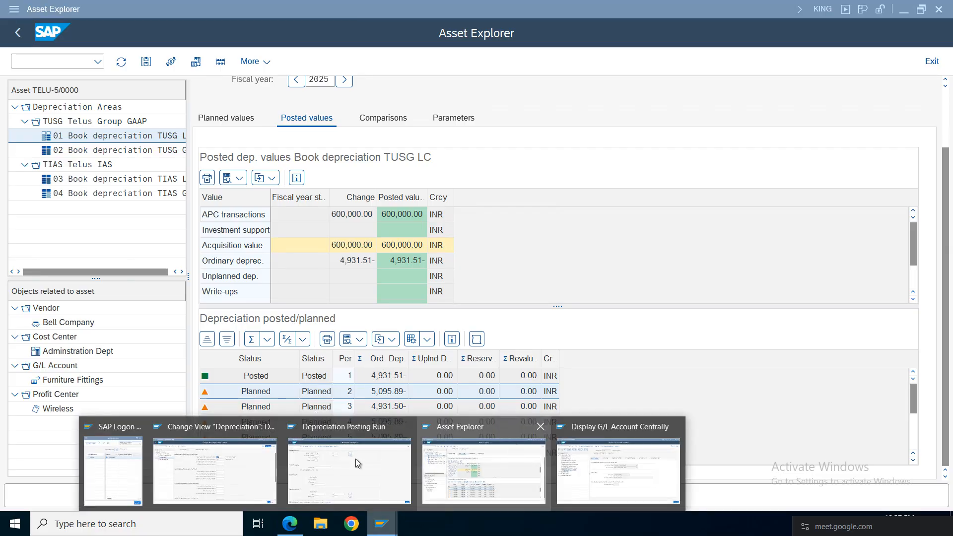
click(332, 475)
click(932, 61)
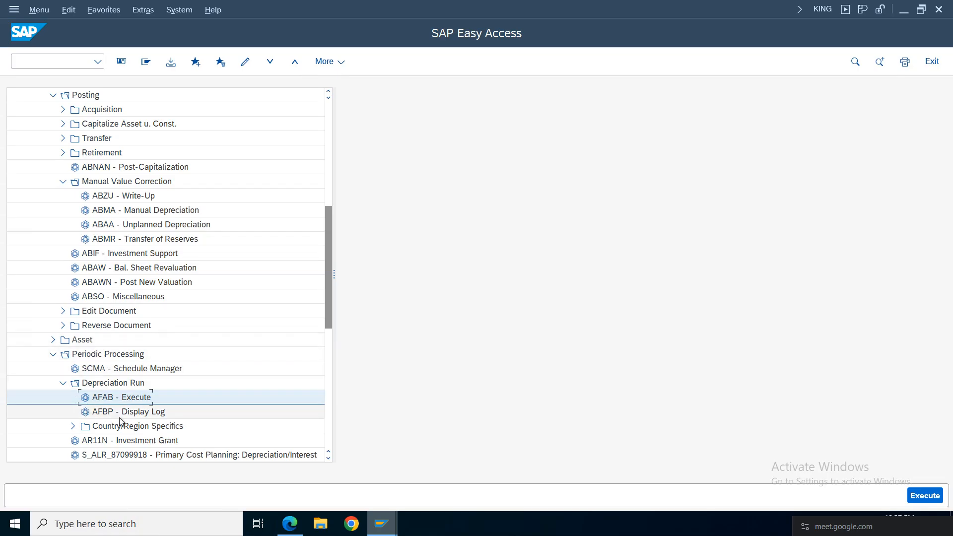
click(63, 383)
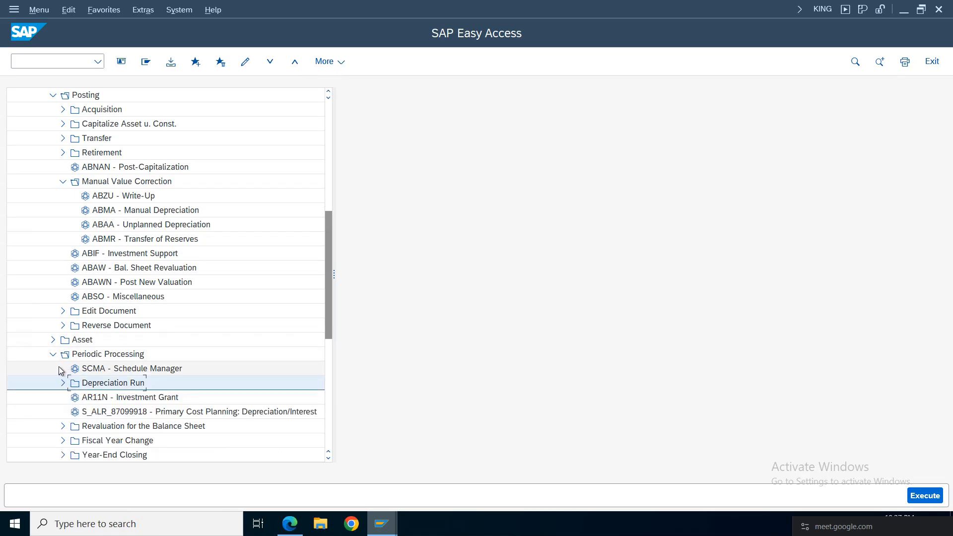
click(53, 354)
click(62, 181)
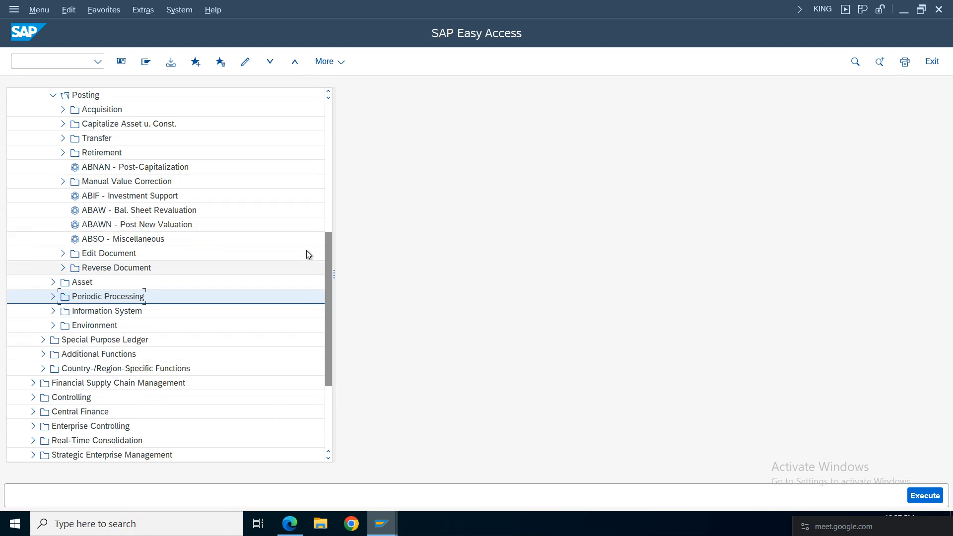
Open ABAA Unplanned Depreciation from the Manual Value Correction folder under Fixed Assets posting
drag(327, 324, 65, 262)
click(101, 257)
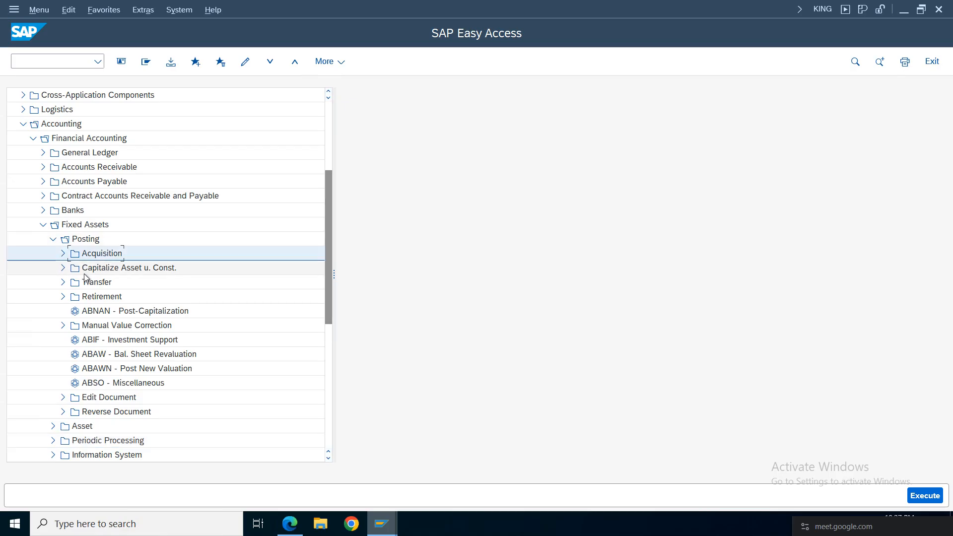
click(100, 271)
click(101, 285)
click(102, 299)
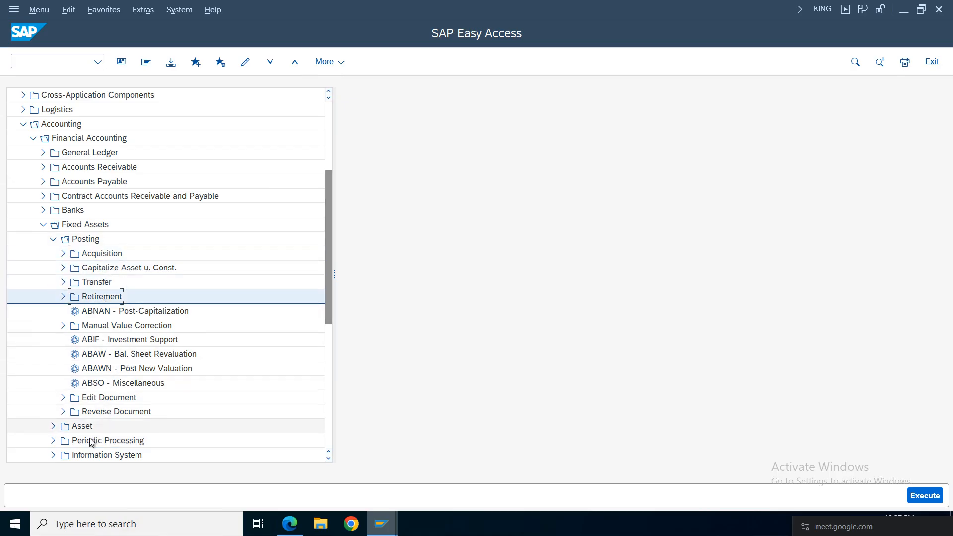
scroll(327, 271, down, 1)
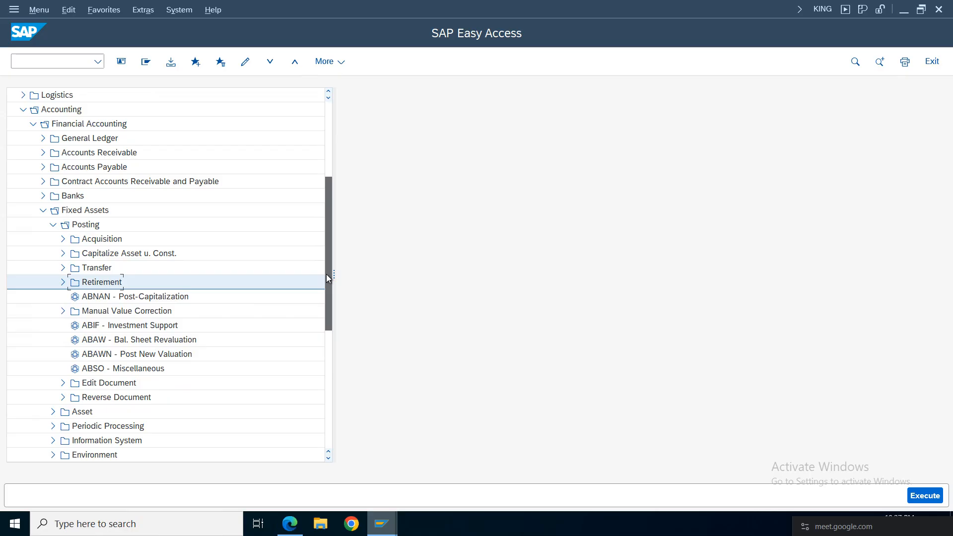
click(127, 312)
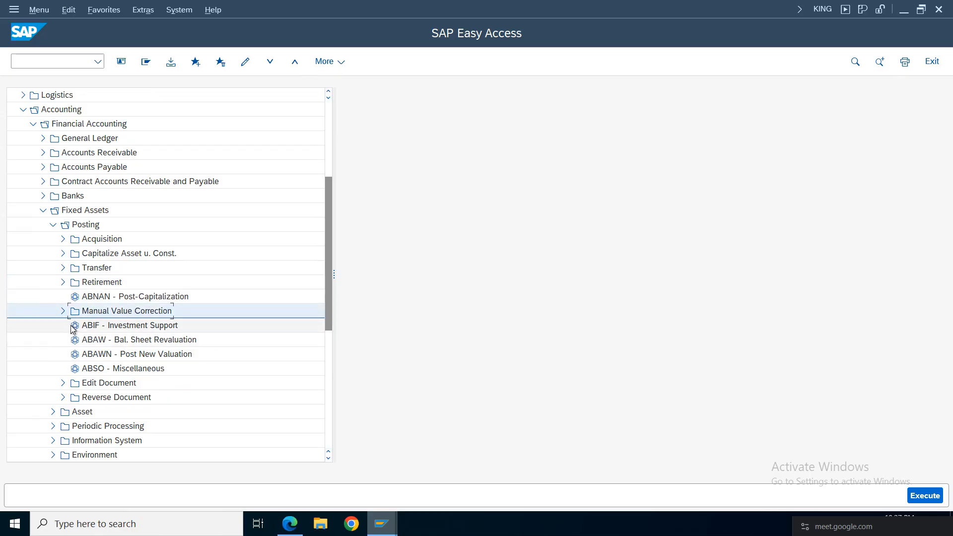
click(63, 311)
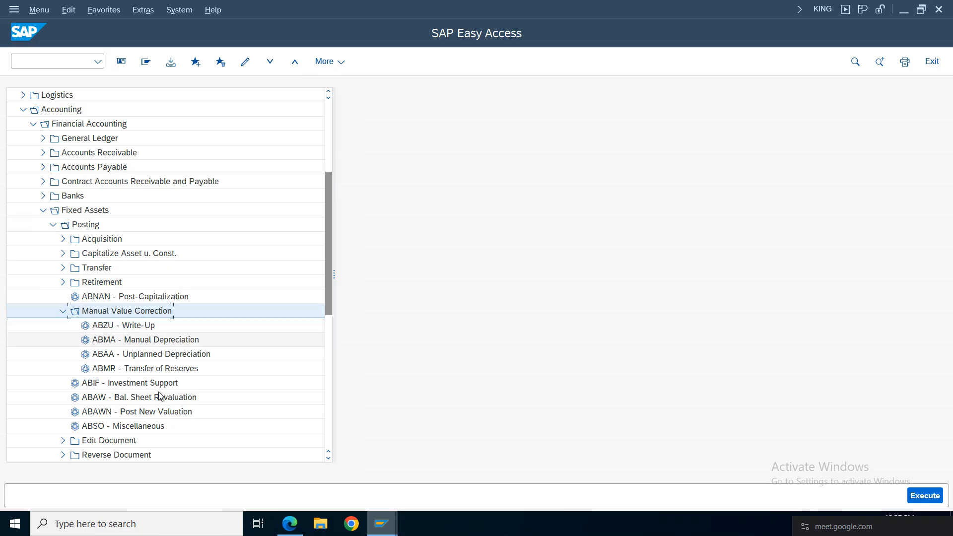
double_click(163, 354)
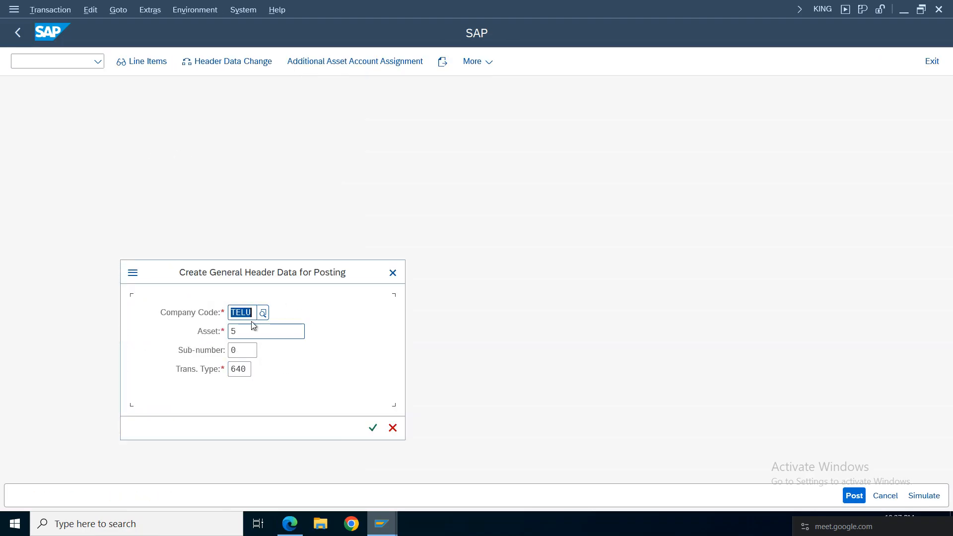
Check the asset's company code and number in the Asset Explorer and return to the unplanned depreciation header data
click(240, 331)
mouse_move(383, 524)
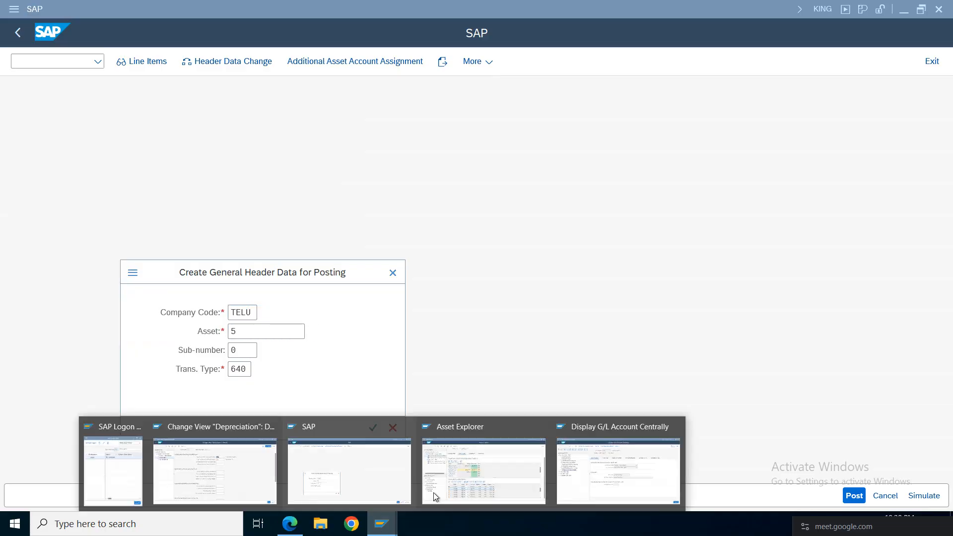
click(529, 503)
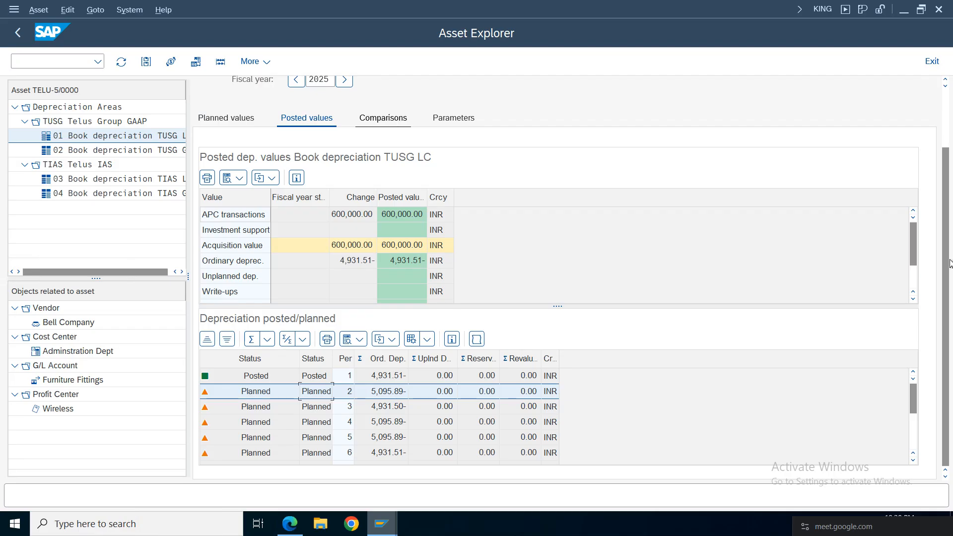
scroll(401, 166, up, 3)
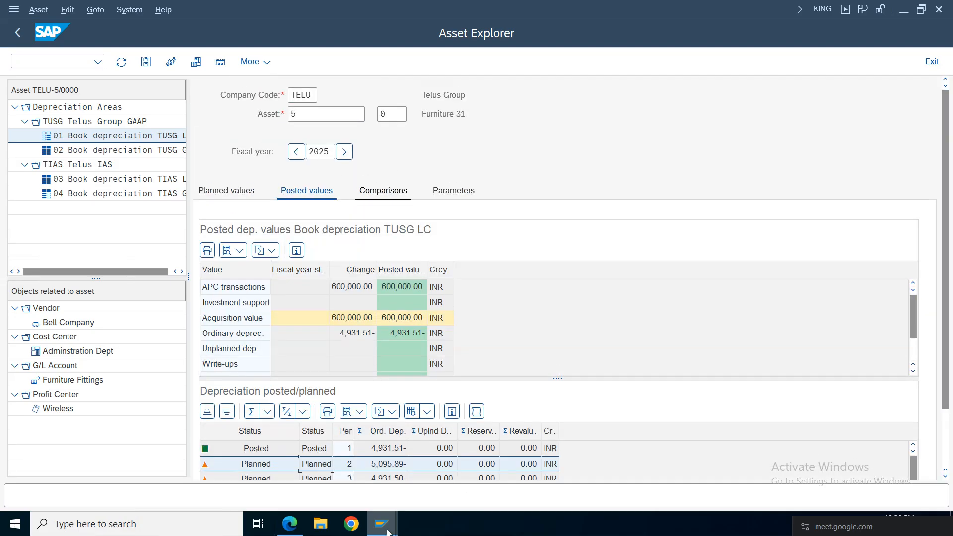
mouse_move(387, 530)
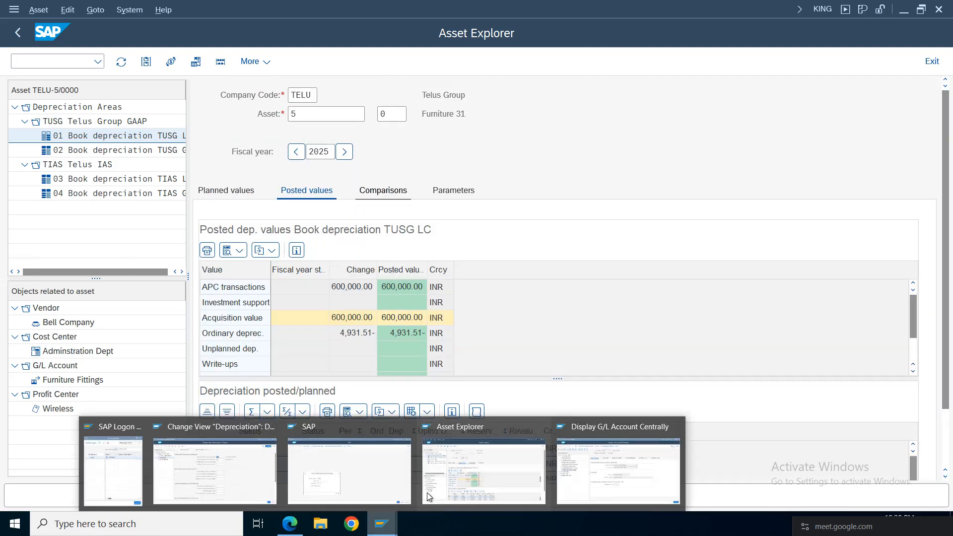
click(404, 478)
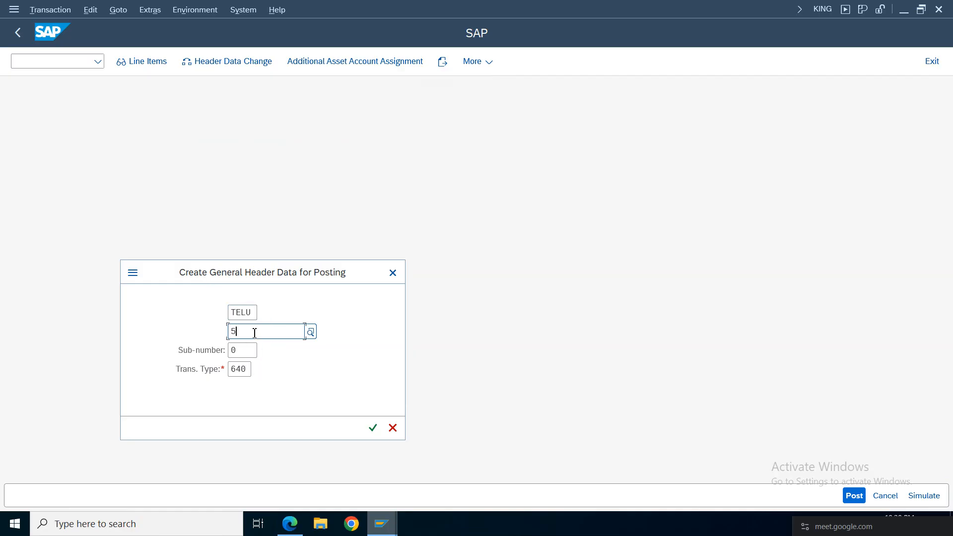
Choose transaction type 650, unplanned depreciation on current-year acquisition, for the posting header
click(247, 316)
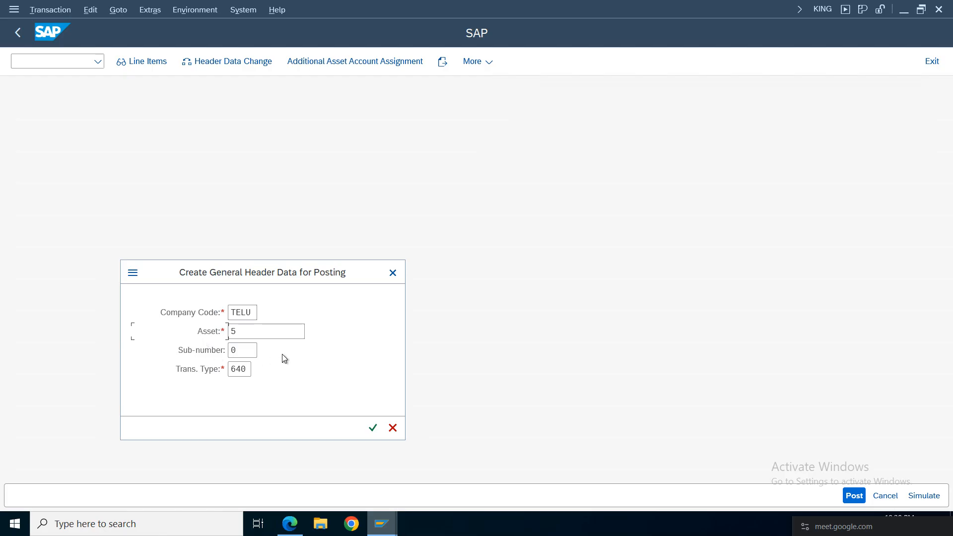
click(242, 332)
click(246, 350)
click(246, 373)
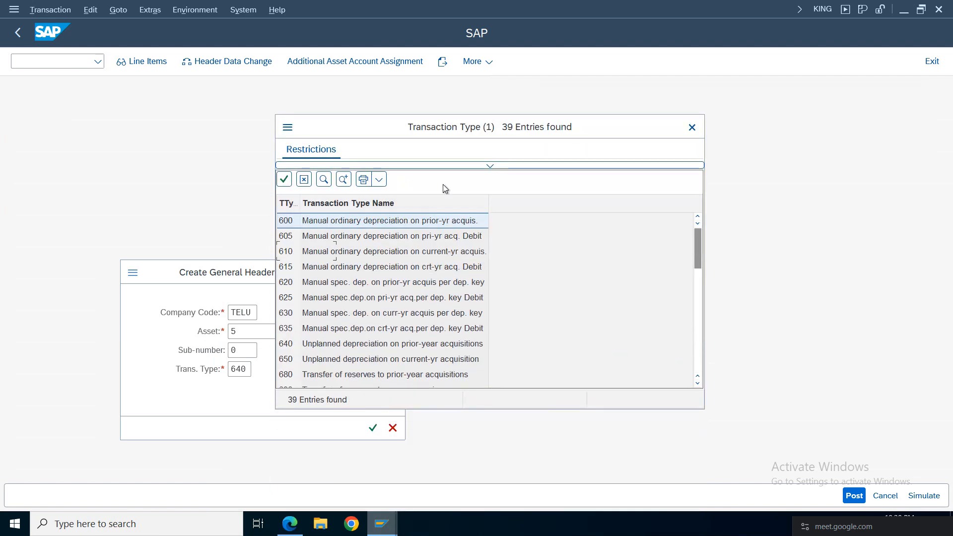
click(326, 350)
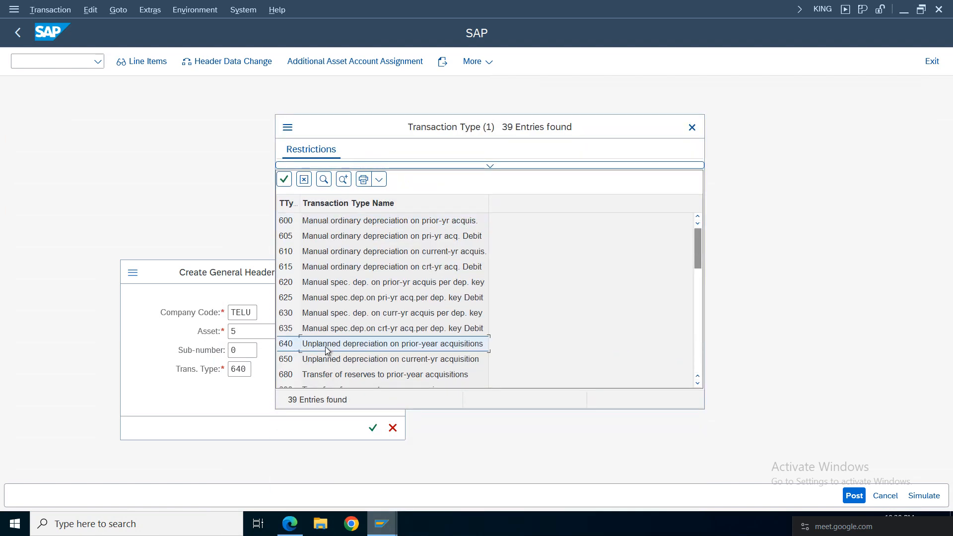
click(415, 362)
double_click(291, 364)
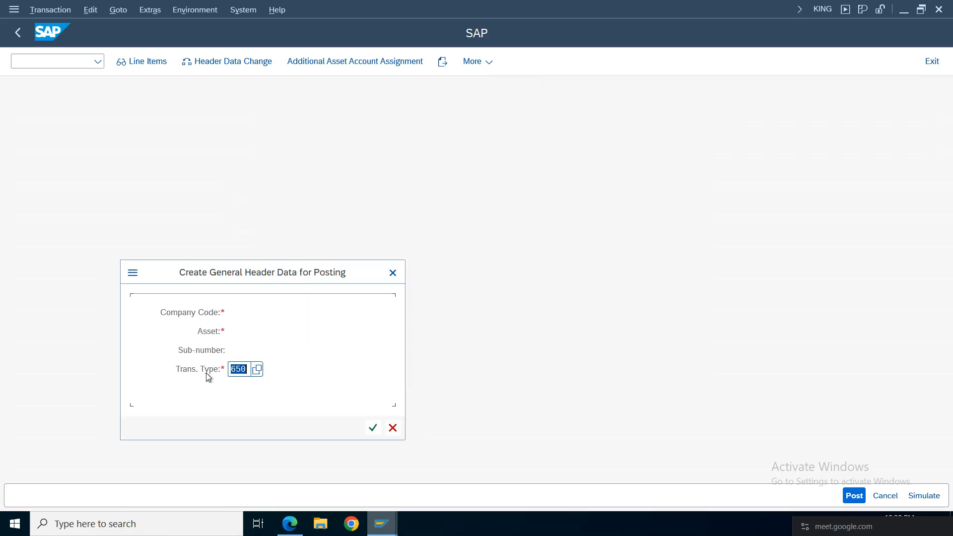
Enter asset 5 and company code TELU in the posting header data and confirm it
click(239, 332)
text(5)
click(244, 312)
text(TELU)
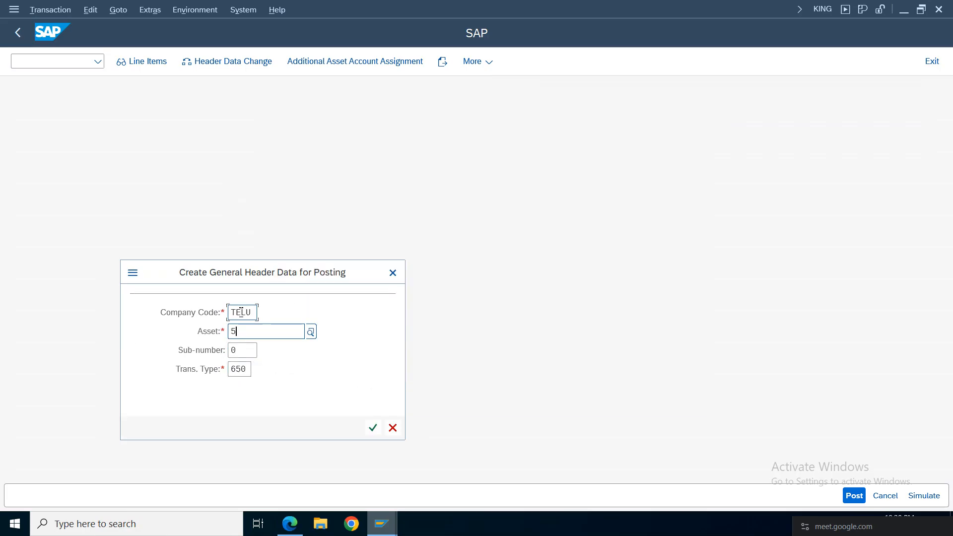
click(374, 429)
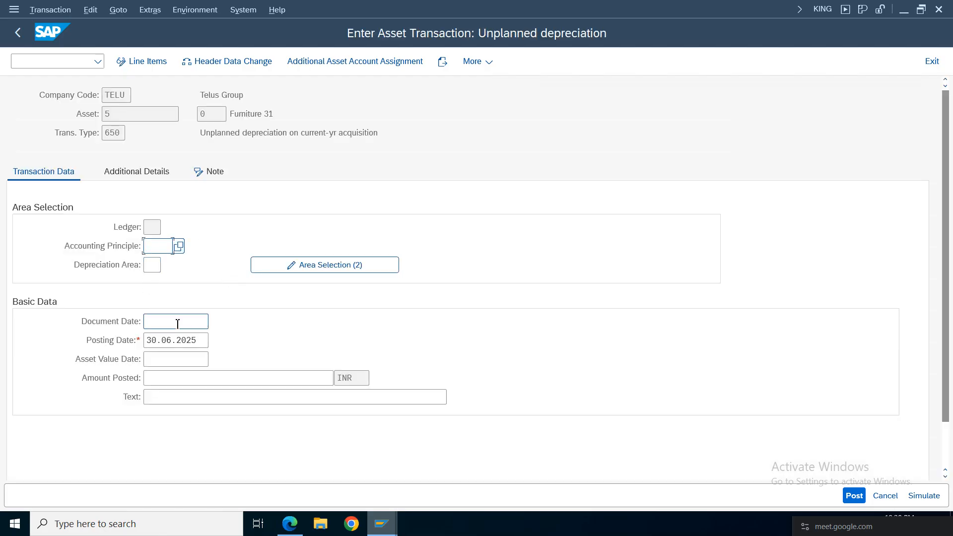
Set the document date of the unplanned depreciation to 01.05.2025
click(177, 323)
click(155, 247)
click(191, 322)
text(0)
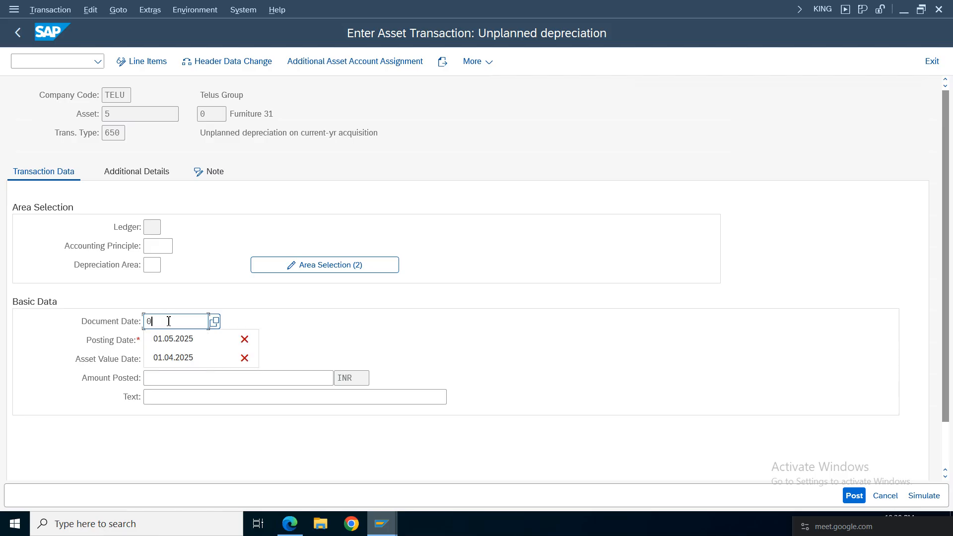
text(1.05.20)
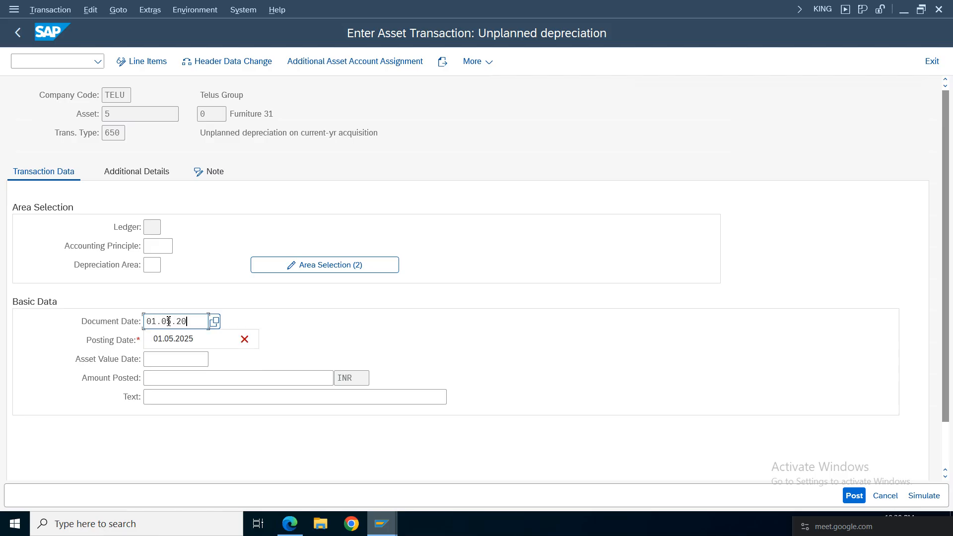
text(25)
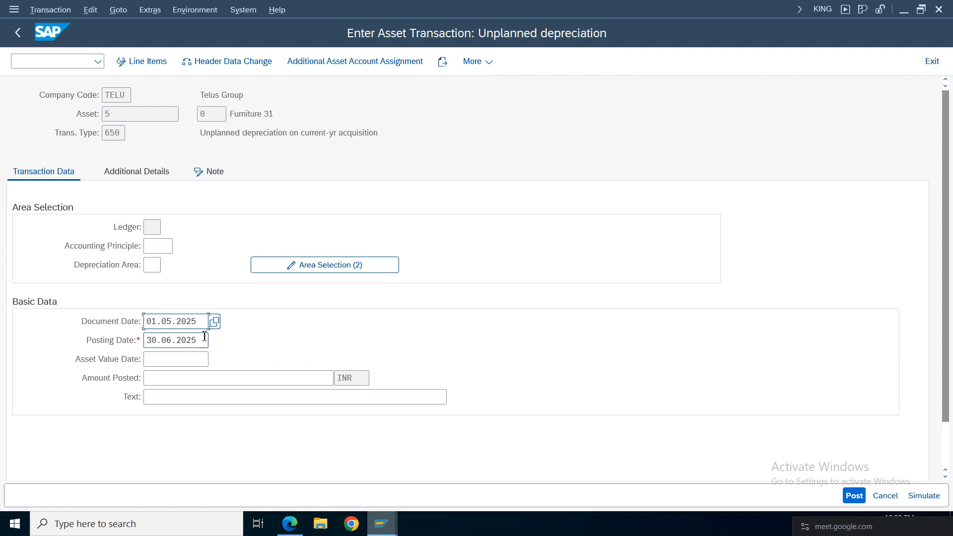
Set both the posting date and the asset value date to 01.05.2025
drag(205, 338, 96, 337)
key(BackSpace)
click(175, 361)
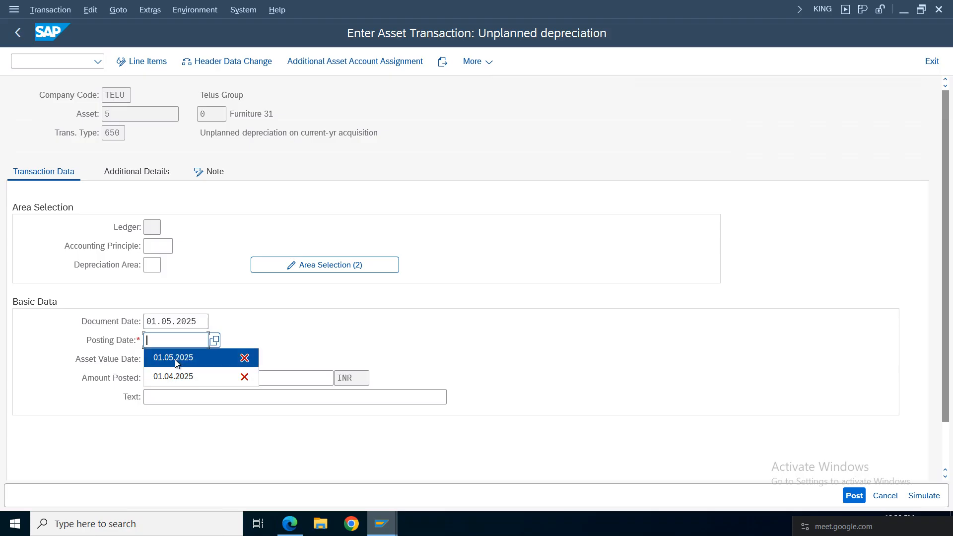
click(170, 361)
click(173, 377)
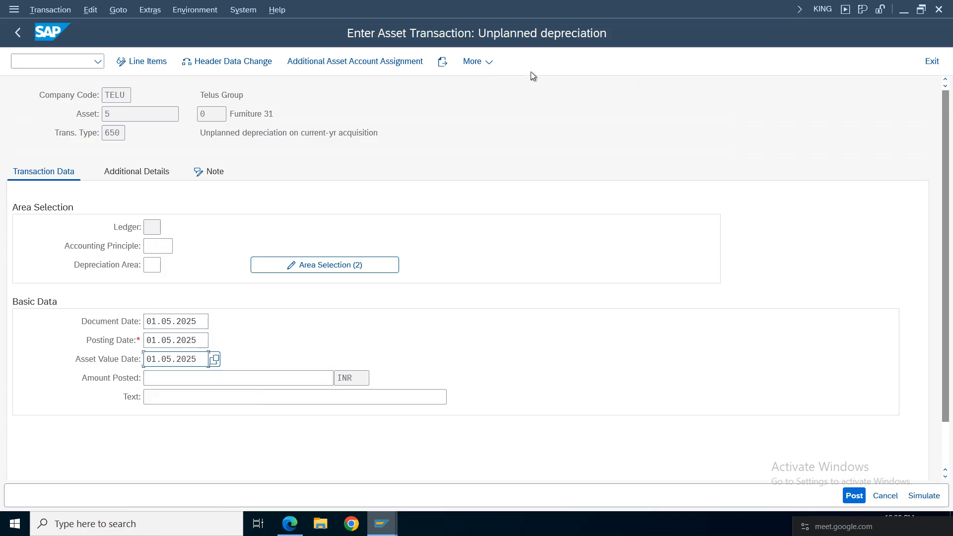
Enter 25000 INR as the amount posted, with the text "unplanned depreciation"
click(171, 378)
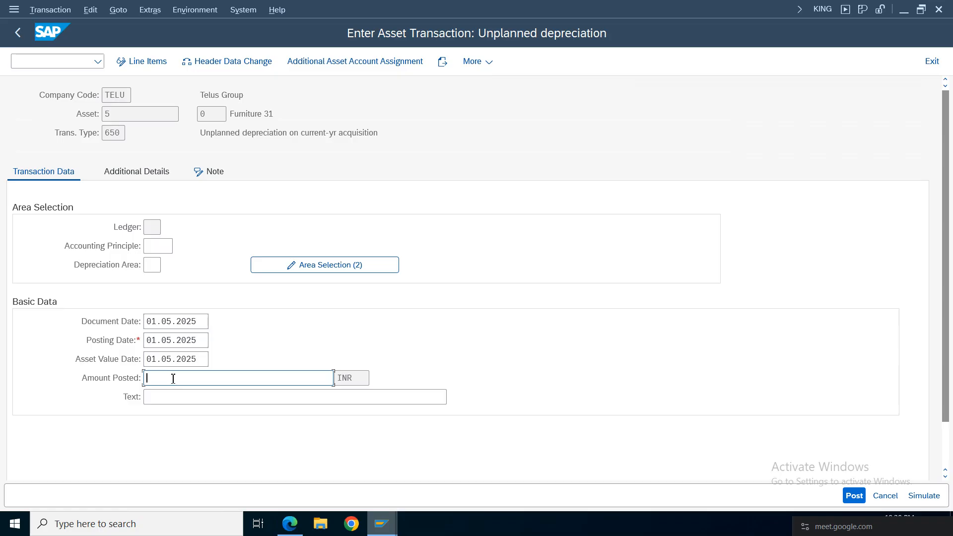
text(25000)
click(183, 398)
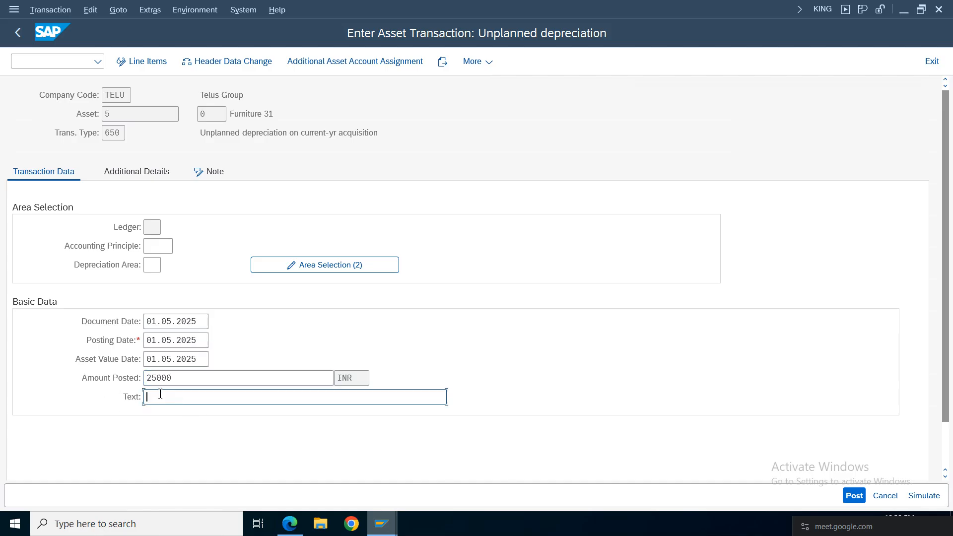
click(161, 395)
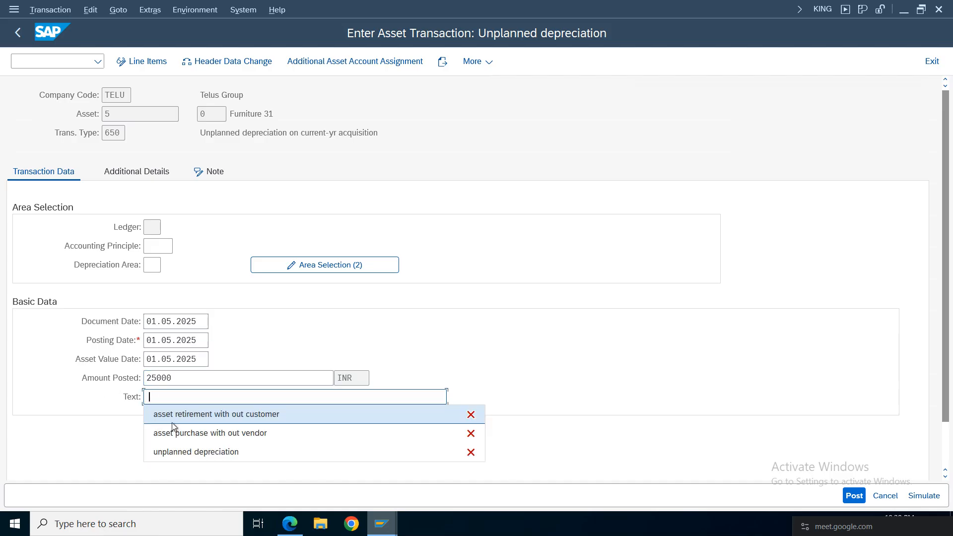
click(187, 452)
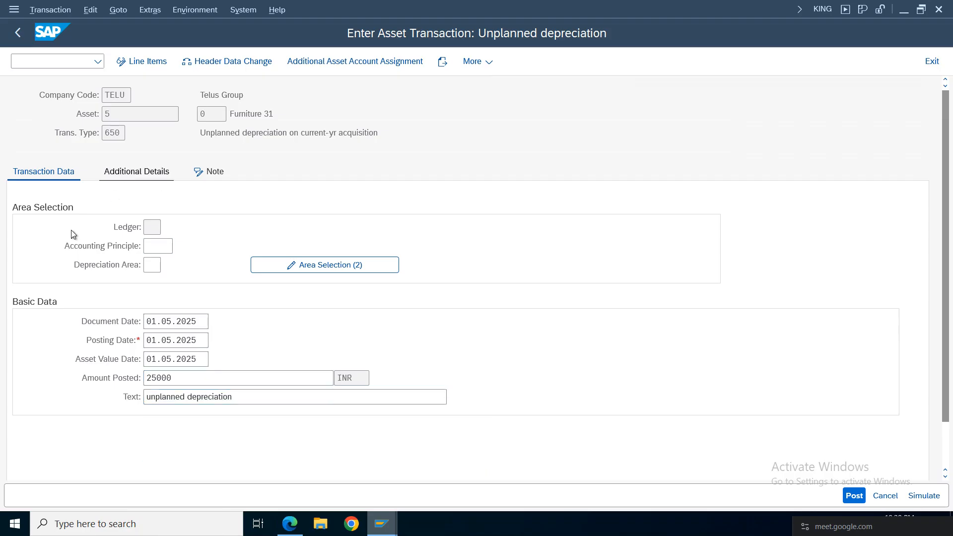
Enter "unplanned dep" as the document reference in the additional details and return to the transaction data
click(36, 174)
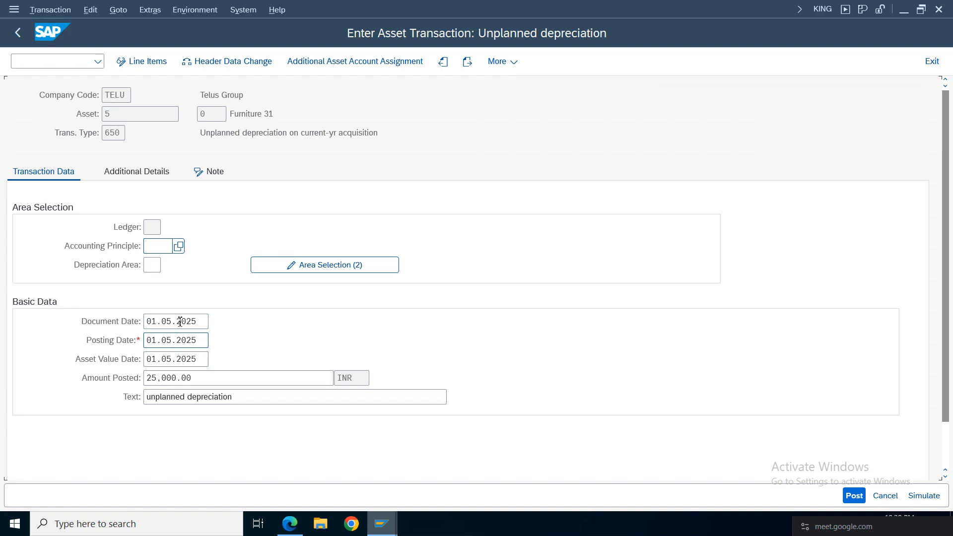
click(136, 197)
click(135, 174)
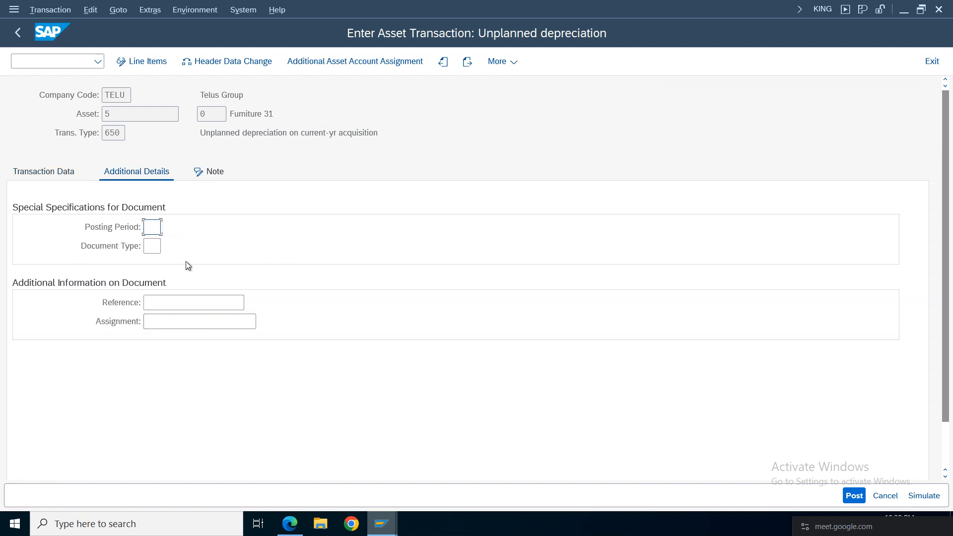
click(160, 303)
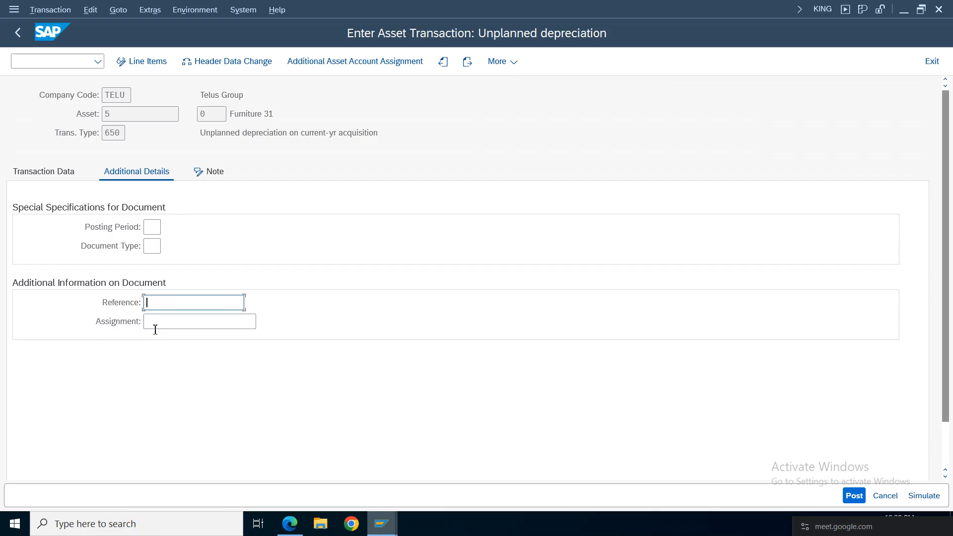
click(153, 324)
click(160, 303)
click(177, 381)
click(173, 322)
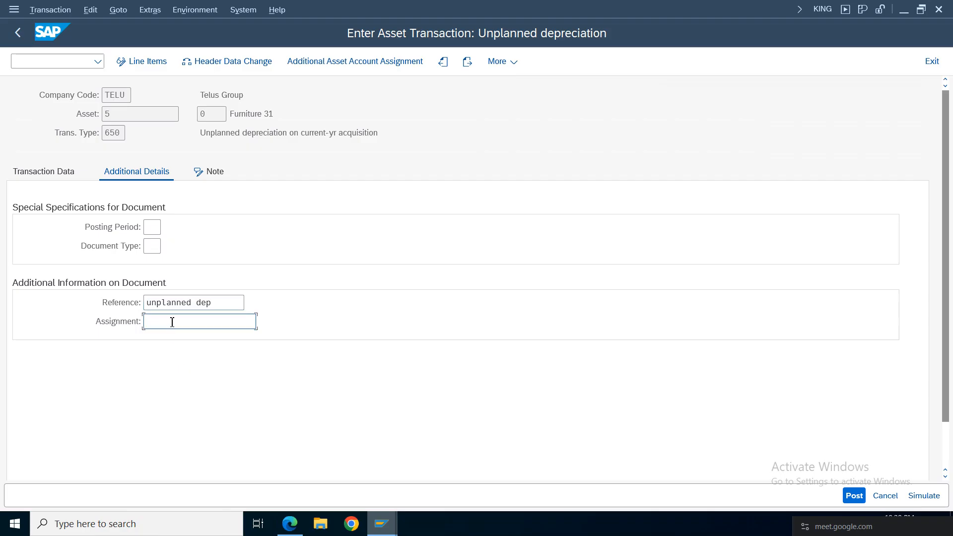
click(185, 378)
click(35, 174)
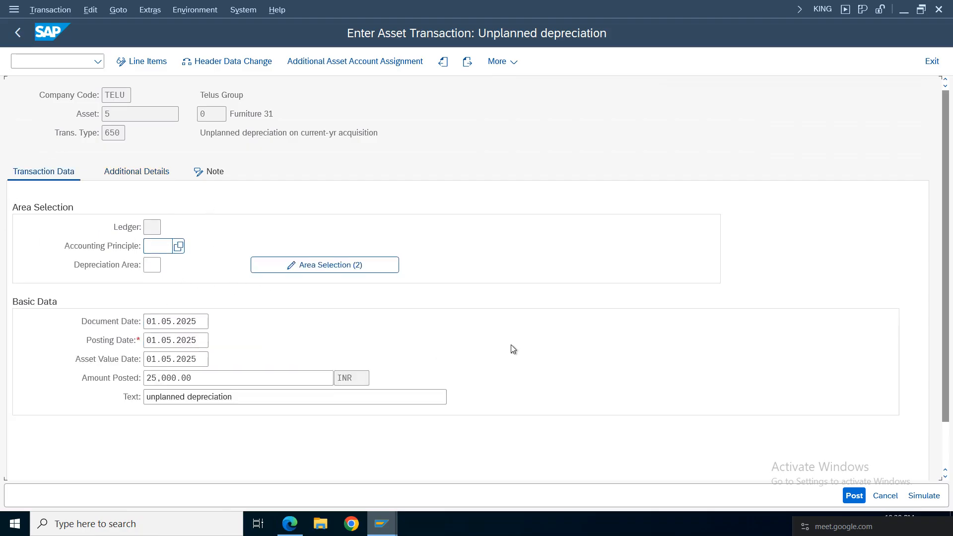
Check the amount and dates, then simulate the posting and review the asset line items for asset 5 before returning to the entry data
click(203, 380)
click(181, 358)
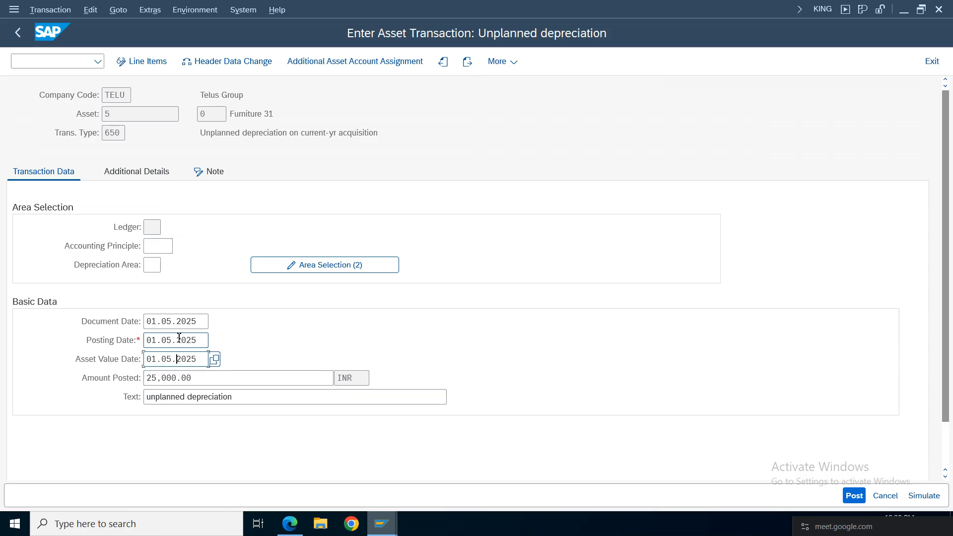
click(178, 338)
click(176, 323)
click(177, 342)
click(935, 498)
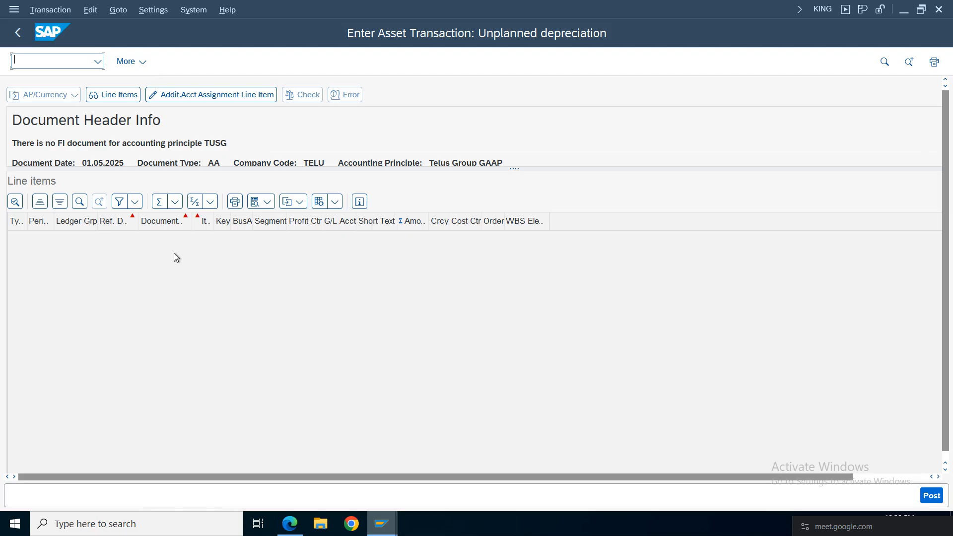
click(100, 96)
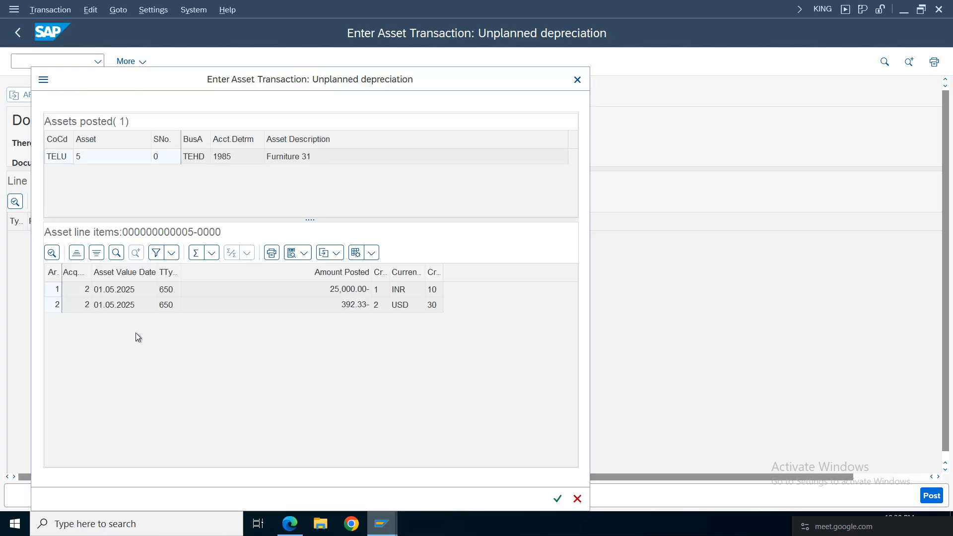
click(356, 304)
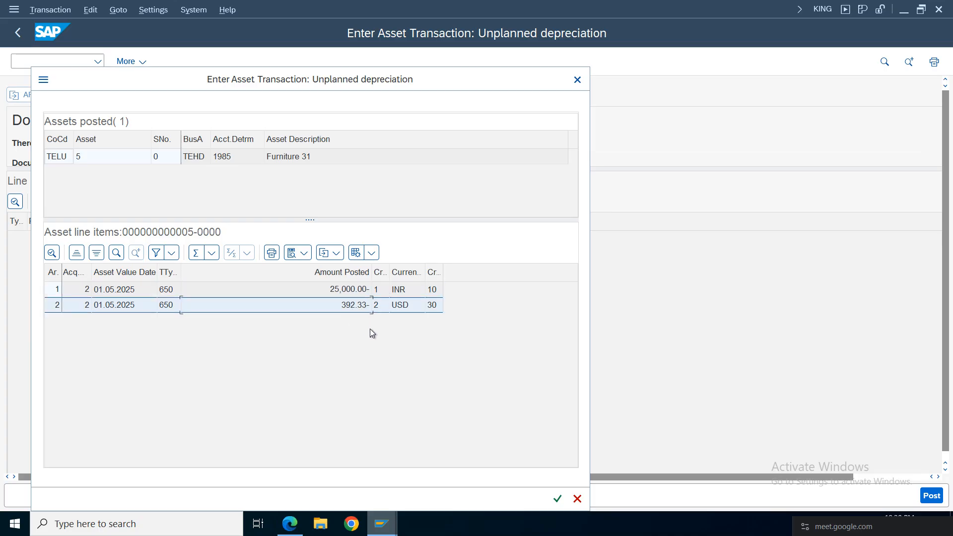
click(348, 290)
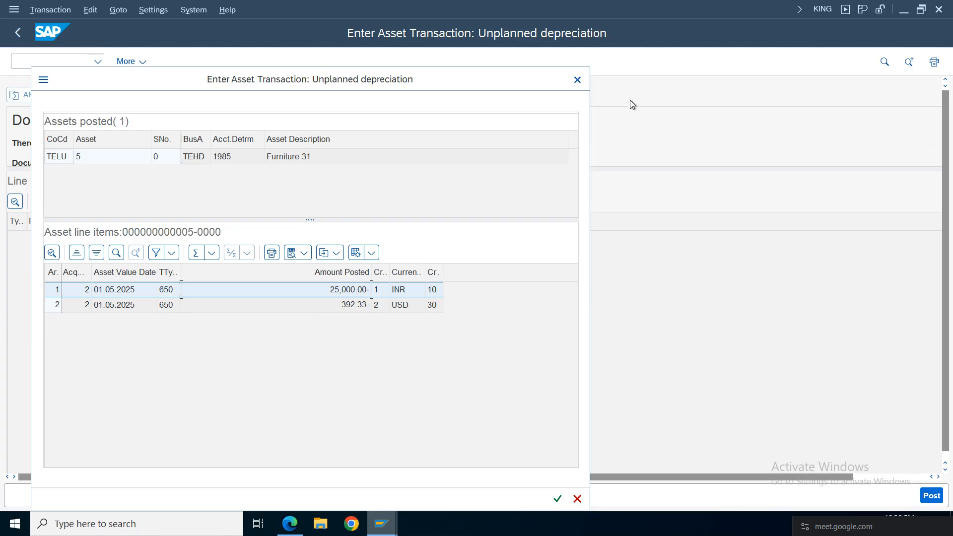
click(578, 80)
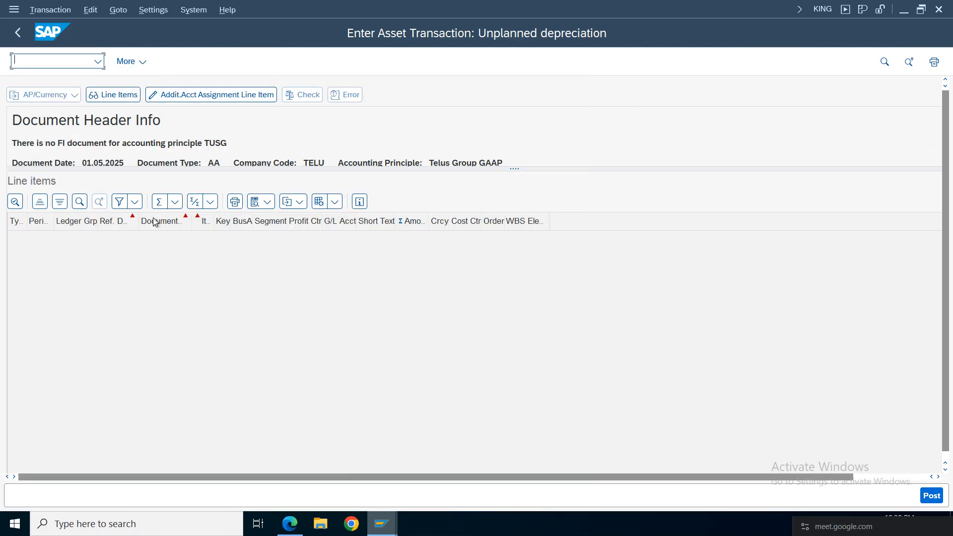
click(17, 32)
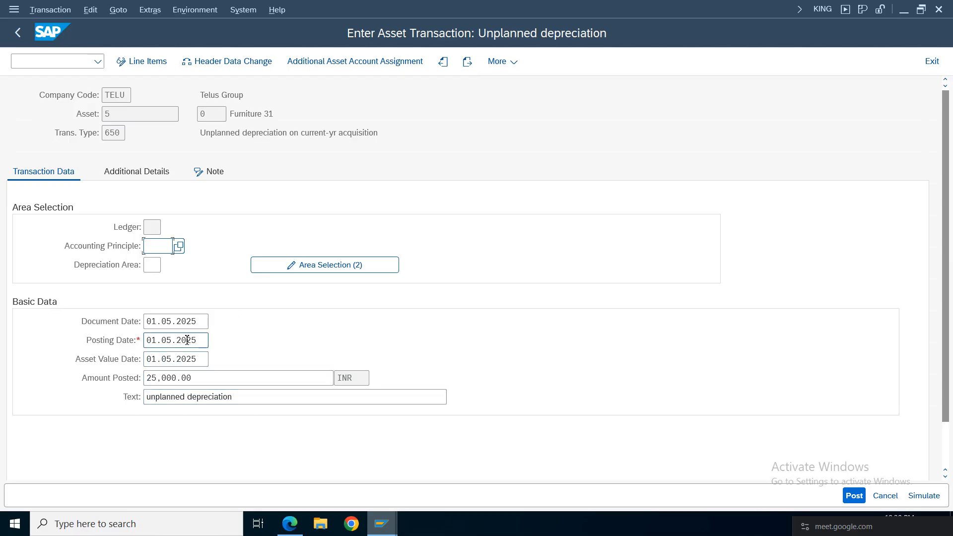
Post the 25,000.00 INR unplanned depreciation for asset 5 and acknowledge the document messages
drag(190, 378, 119, 380)
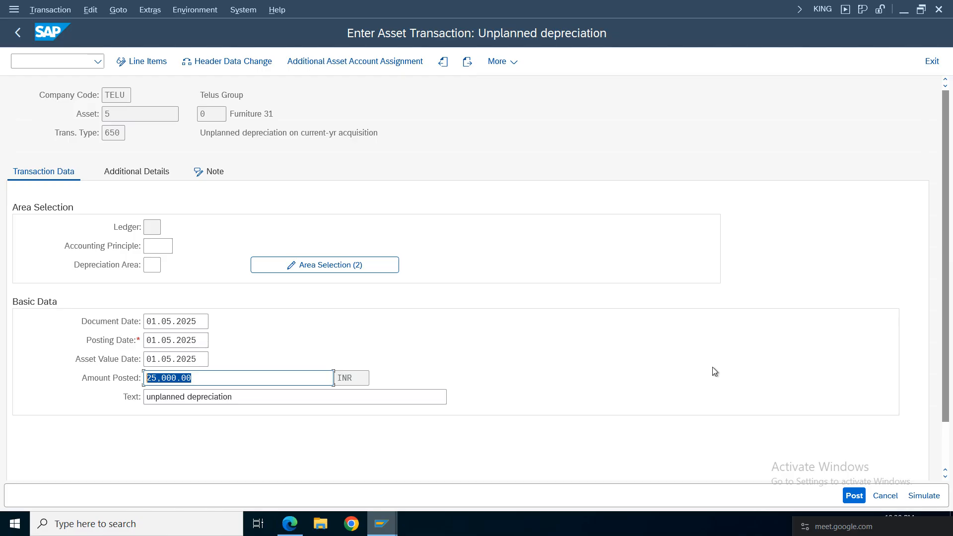
click(857, 499)
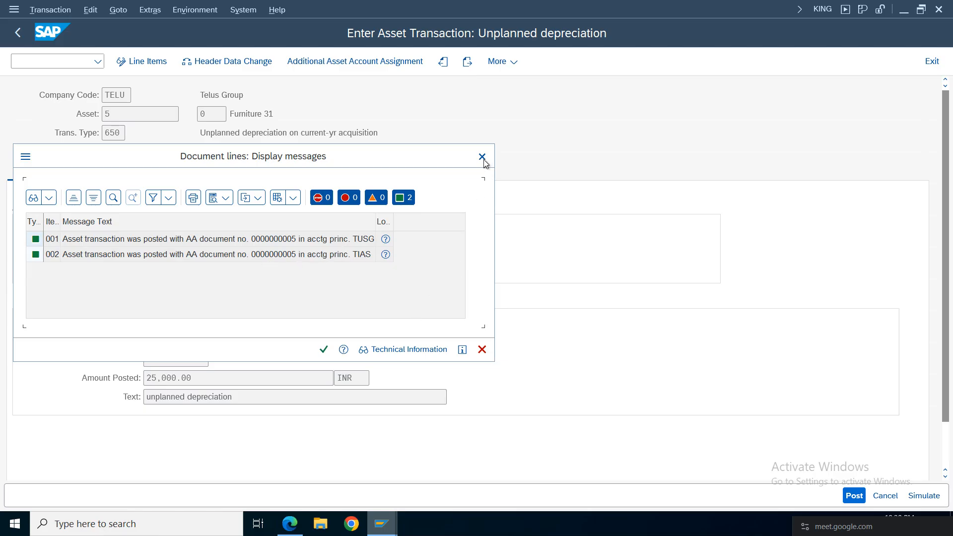
click(323, 350)
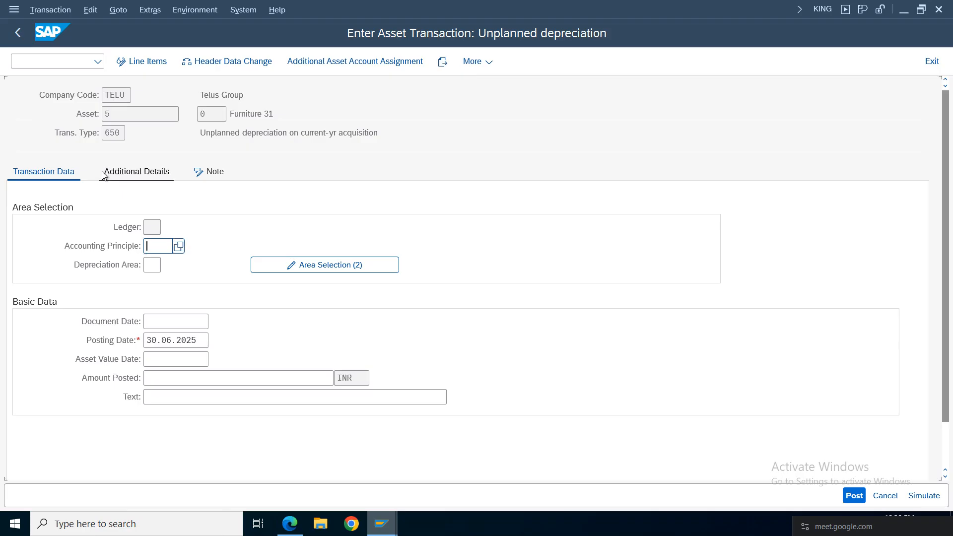
Try to open transaction fb03 from the unplanned depreciation entry
click(48, 62)
text(f)
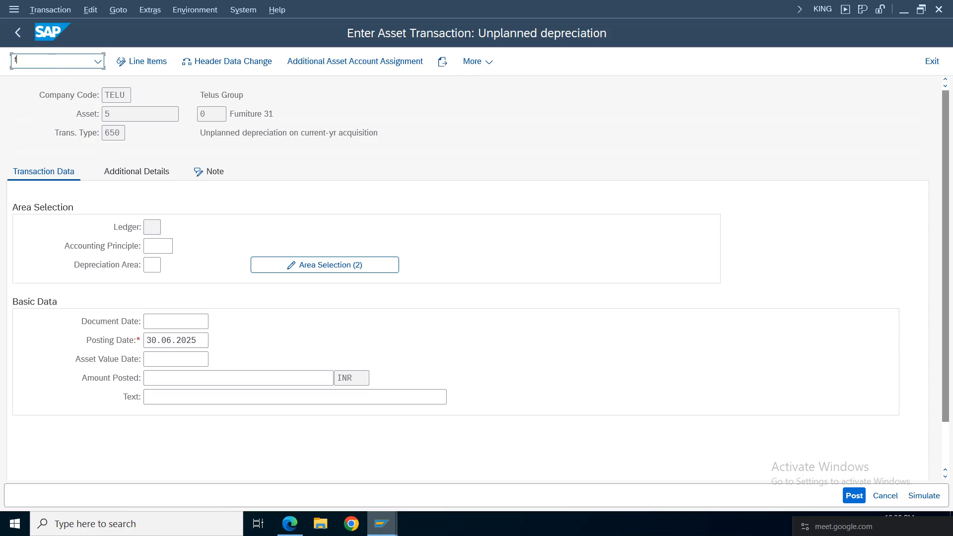
text(b03)
key(Return)
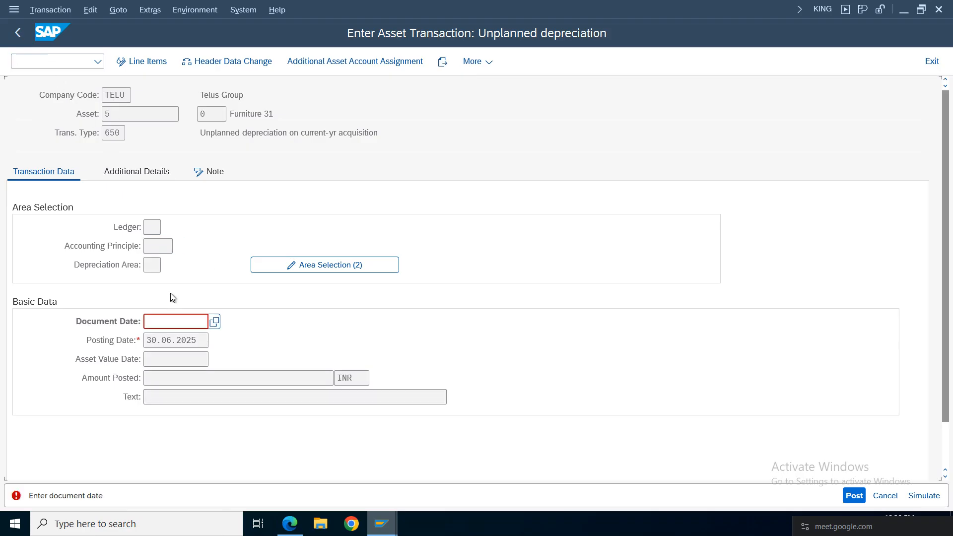
Switch to the open Asset Explorer session and refresh the values of asset 5 in company code TELU
click(381, 524)
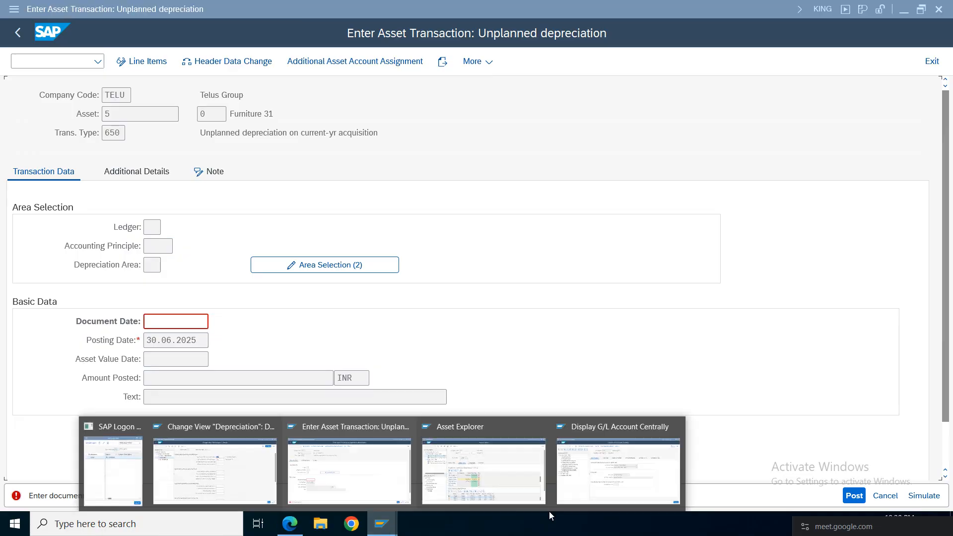
click(440, 469)
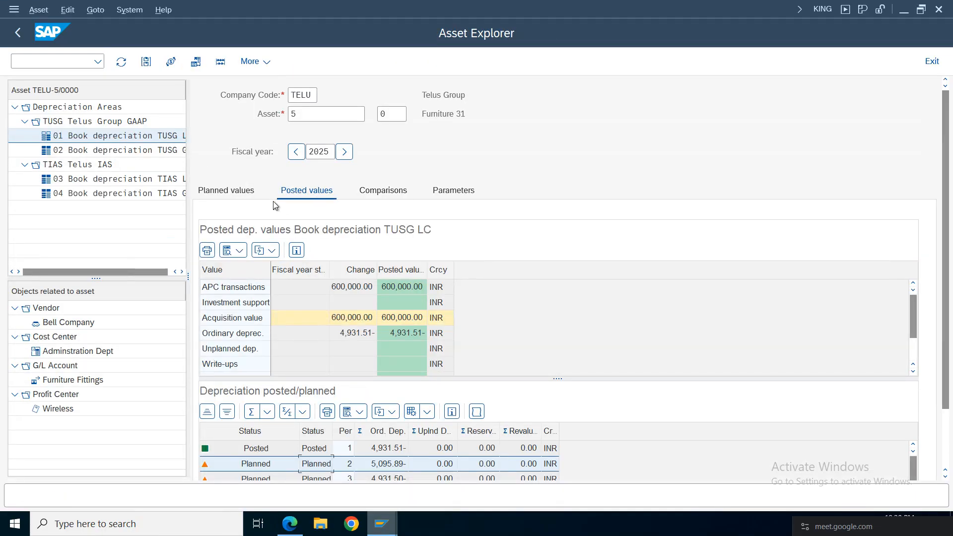
key(Return)
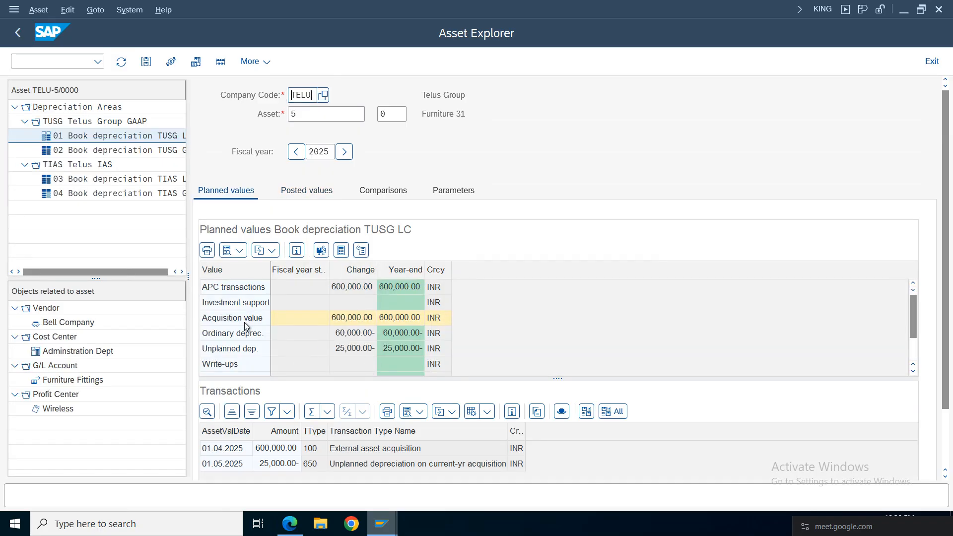
Examine the planned acquisition value, ordinary depreciation, unplanned depreciation and write-ups of asset 5 for depreciation area 01 in 2025
click(230, 290)
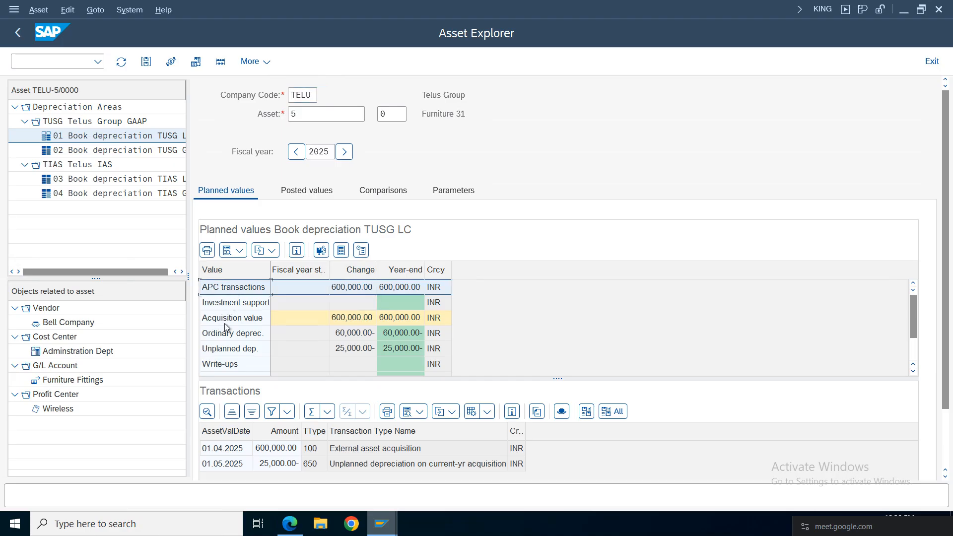
click(226, 322)
click(227, 335)
click(231, 349)
click(358, 349)
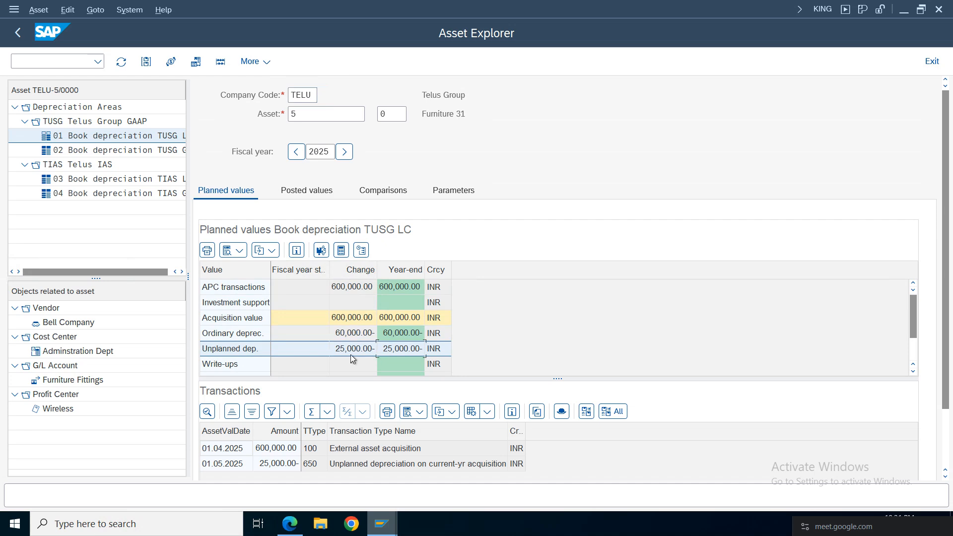
click(353, 335)
click(412, 350)
click(372, 364)
Review the unplanned depreciation entry dated 01.05.2025 in the asset's planned-value transactions
click(308, 193)
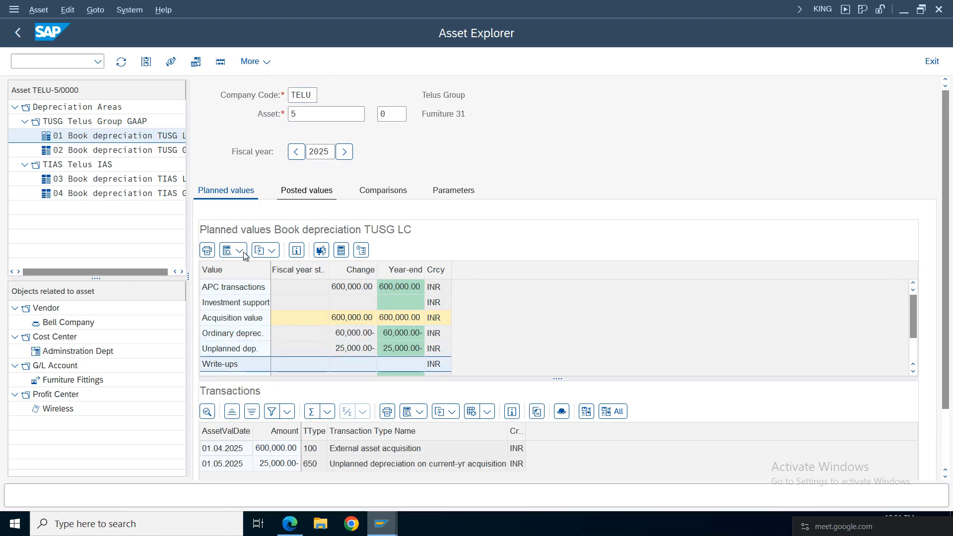
click(225, 192)
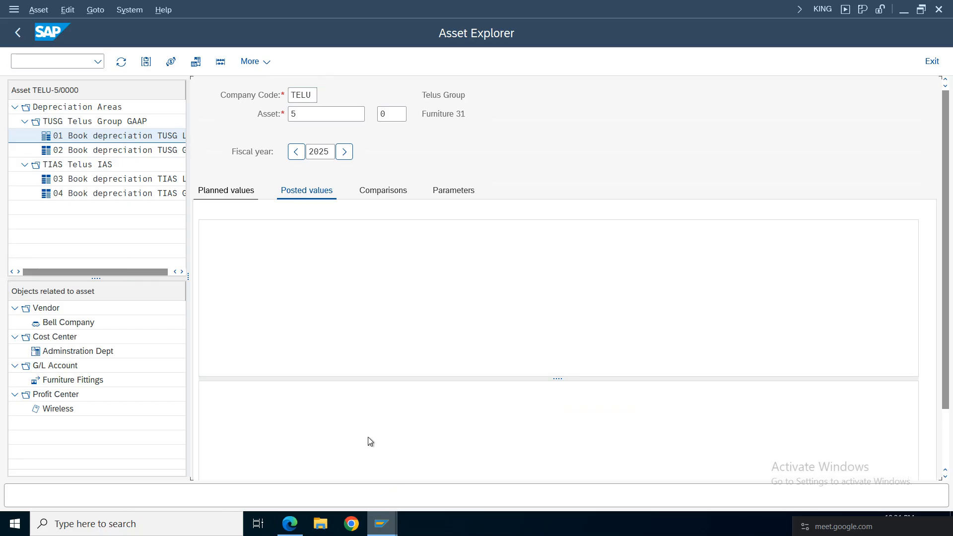
click(312, 465)
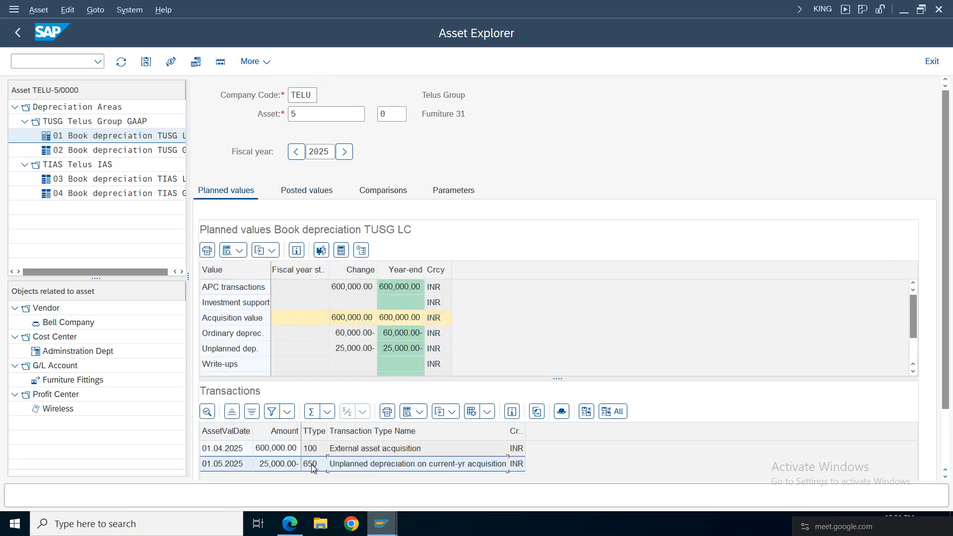
click(512, 467)
click(284, 463)
Display the posted values of asset 5 for 2025 and widen the unplanned depreciation column to fit its heading
click(307, 190)
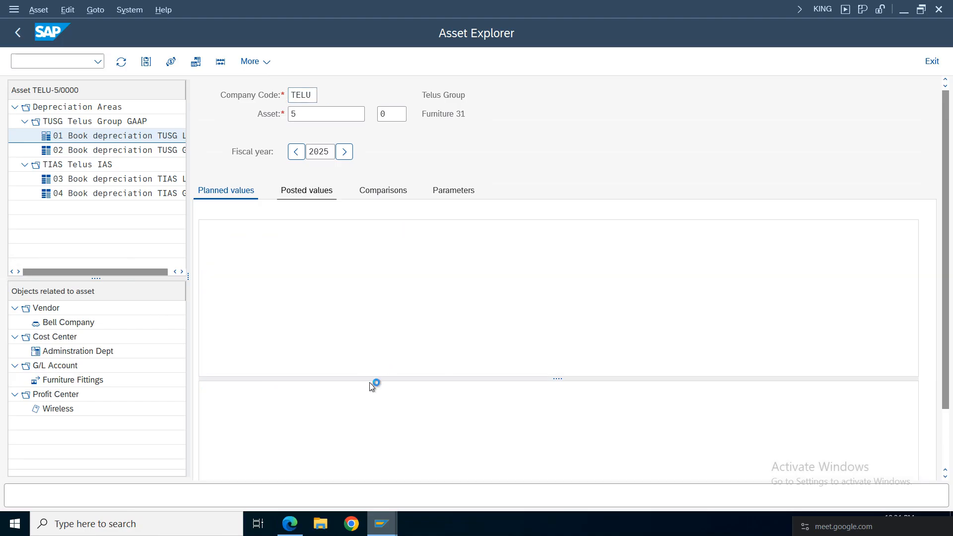
drag(947, 298, 952, 344)
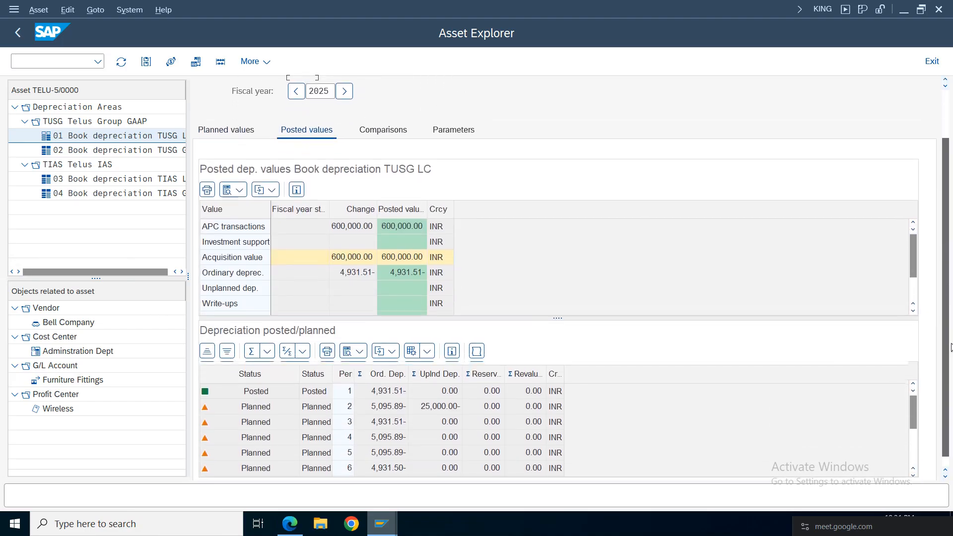
click(386, 453)
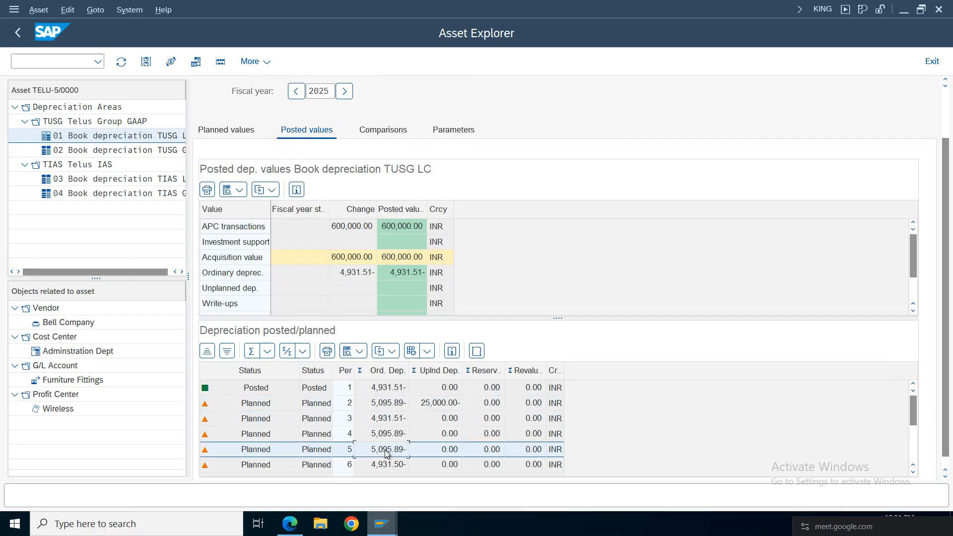
double_click(463, 370)
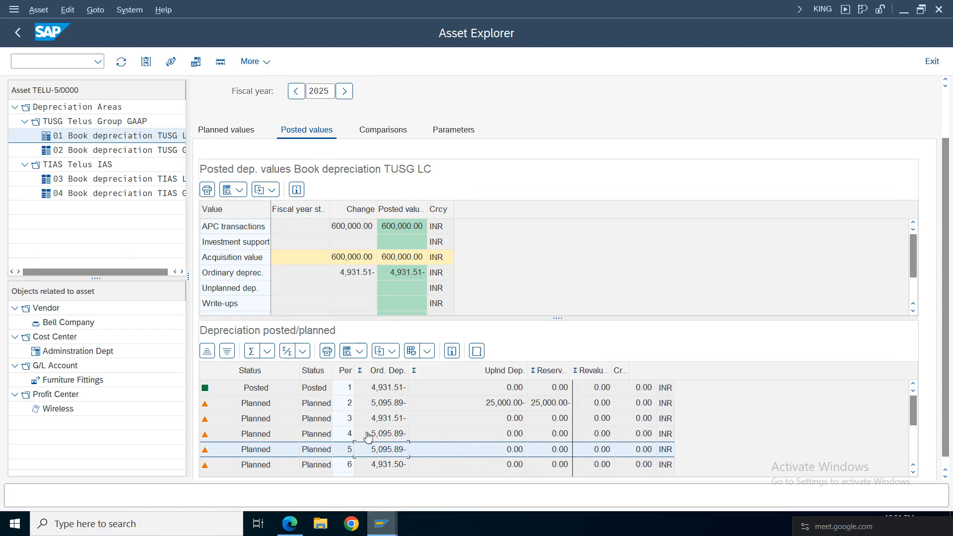
Compare the ordinary and unplanned depreciation amounts planned for period 2
click(394, 406)
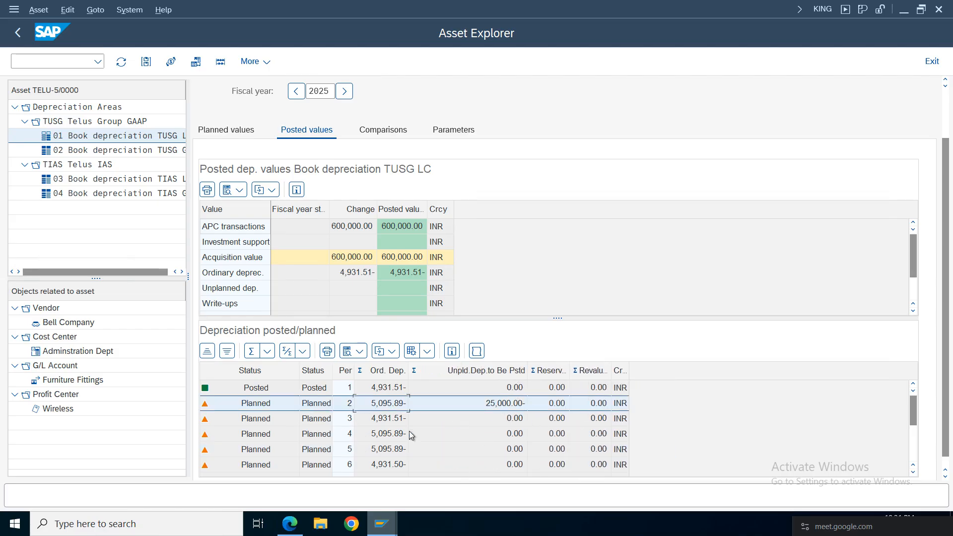
click(390, 437)
click(388, 405)
click(497, 406)
click(387, 406)
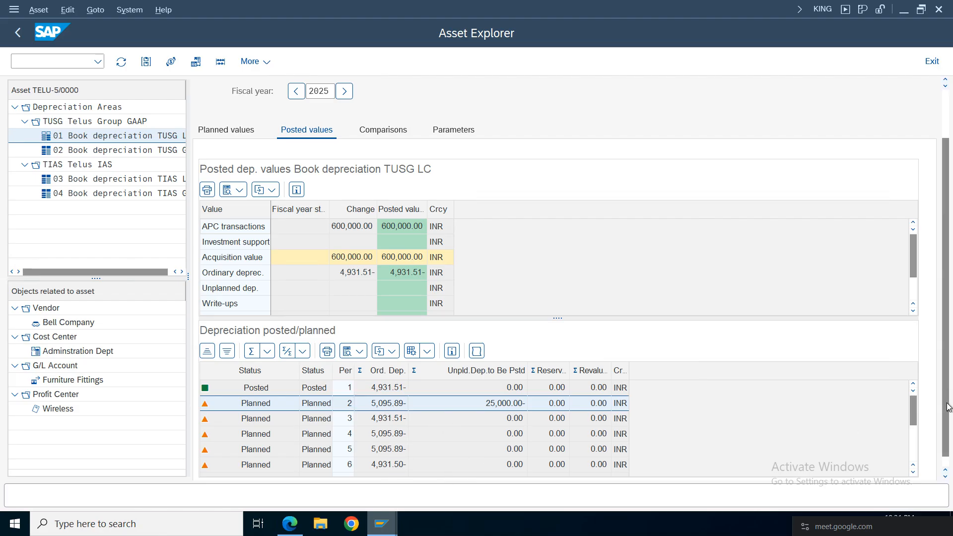
Examine the remaining depreciation periods through period 12 and the totals of ordinary and unplanned depreciation, then return to the first period
mouse_move(914, 413)
mouse_down()
mouse_move(915, 421)
mouse_move(915, 404)
mouse_up()
click(945, 478)
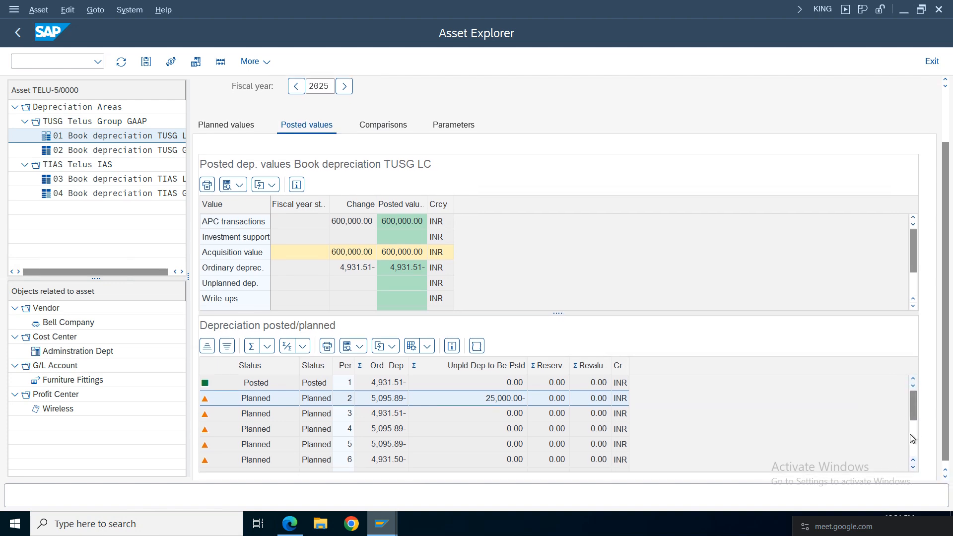
click(913, 468)
click(913, 468)
click(913, 467)
click(913, 468)
click(913, 467)
click(913, 468)
click(913, 468)
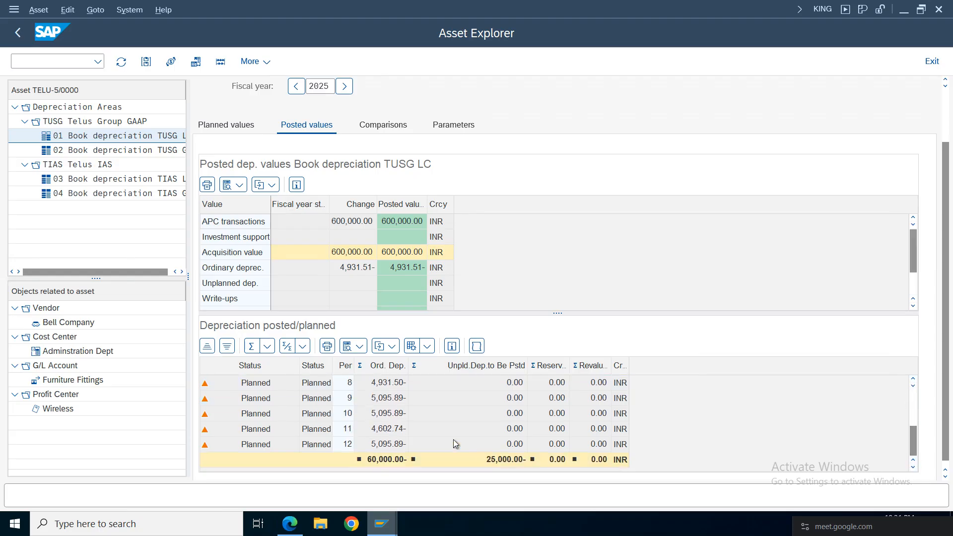
click(389, 460)
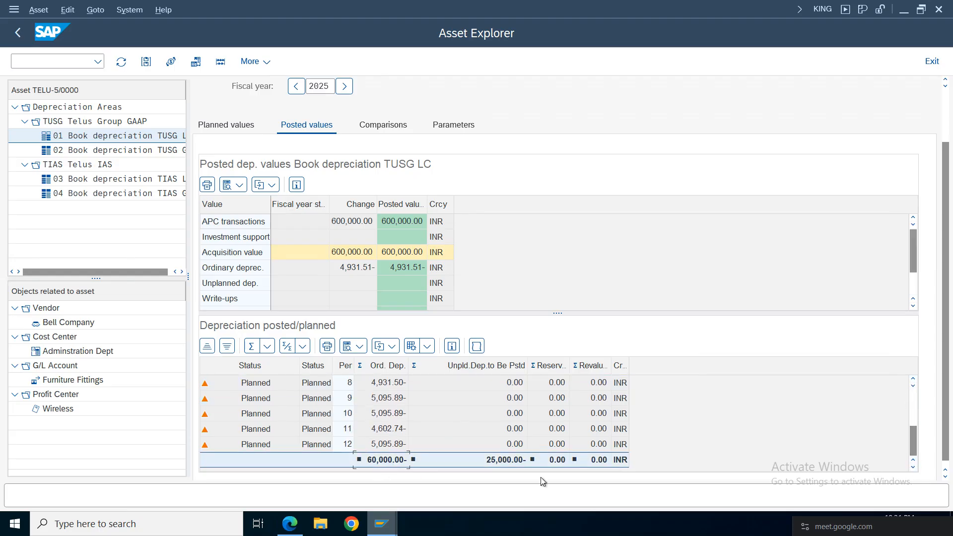
click(502, 460)
drag(913, 448, 914, 405)
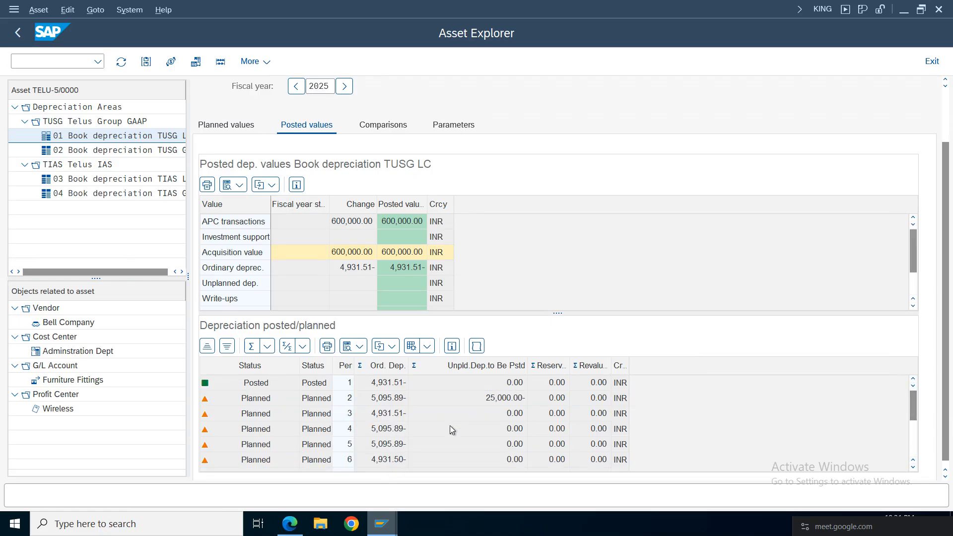
Compare the ordinary and unplanned depreciation of period 2 with the following periods, then return to the asset's planned values
click(442, 400)
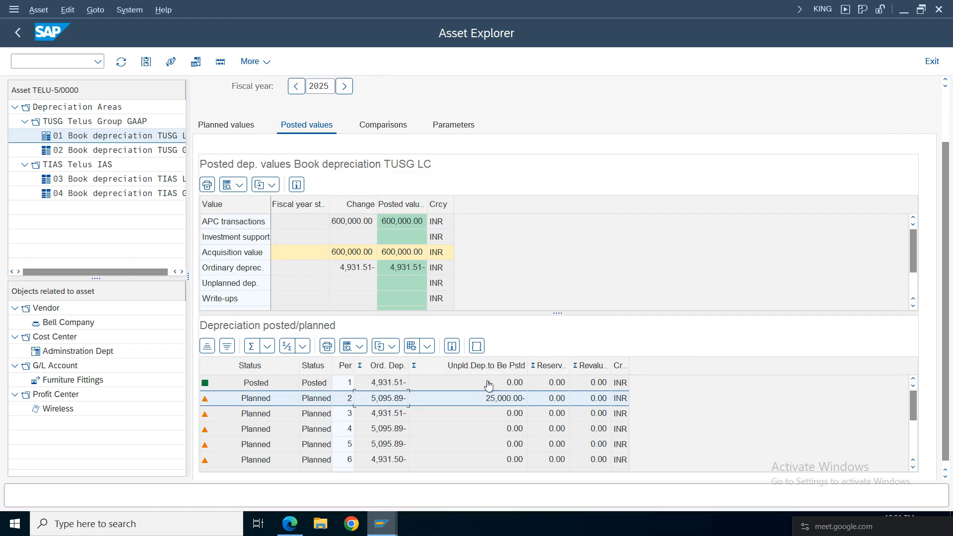
click(499, 400)
click(328, 401)
click(397, 430)
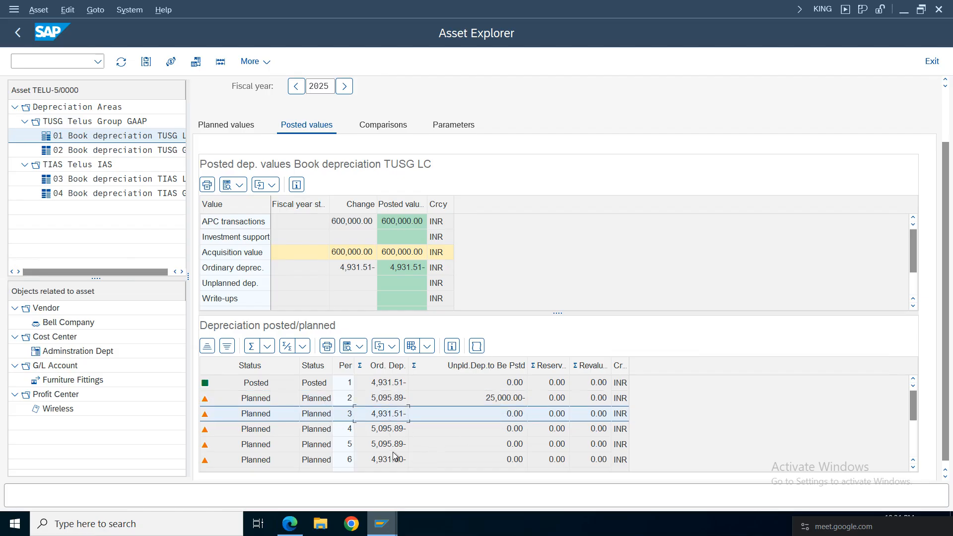
click(392, 444)
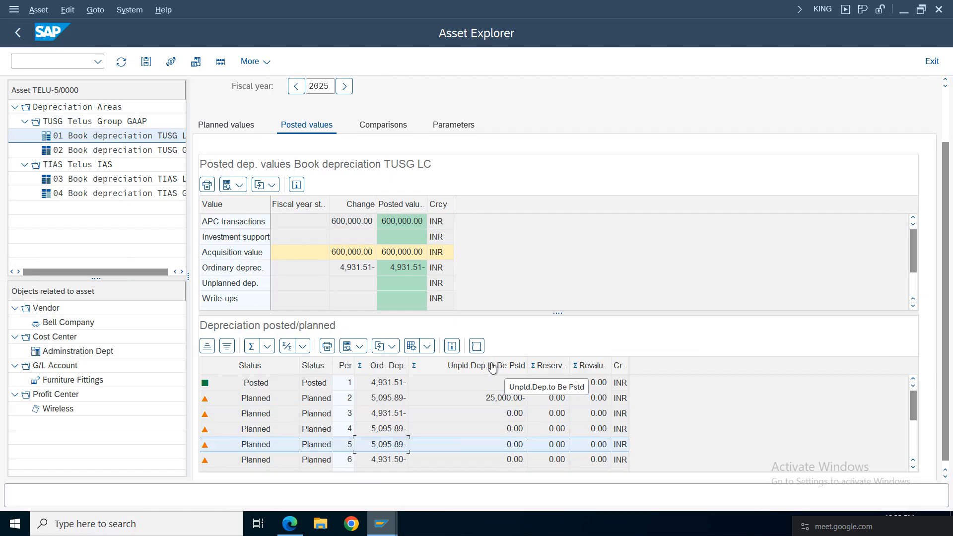
click(382, 395)
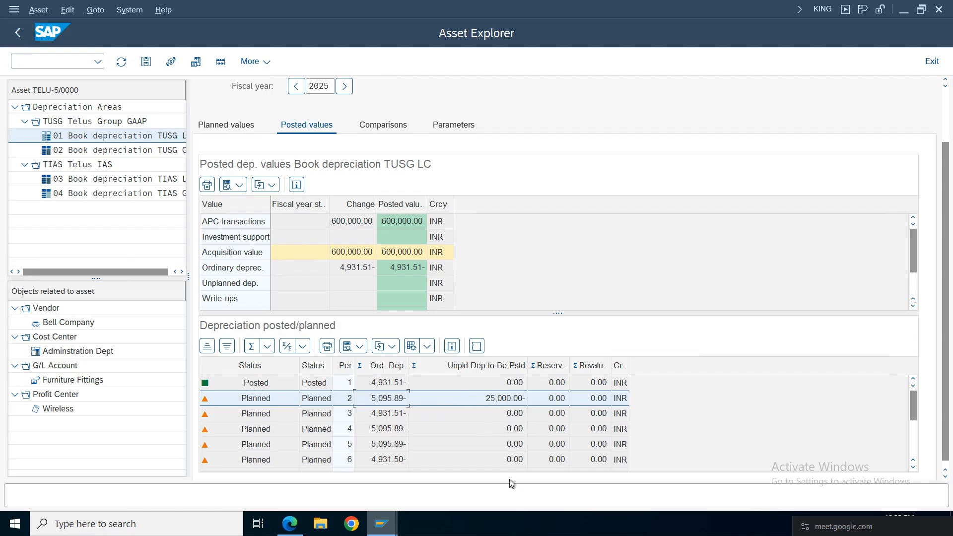
click(494, 400)
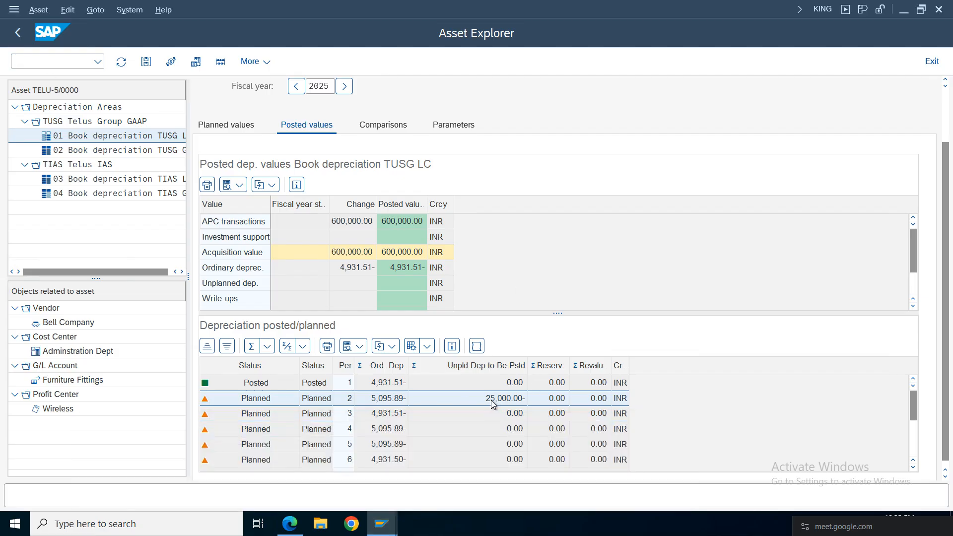
click(226, 125)
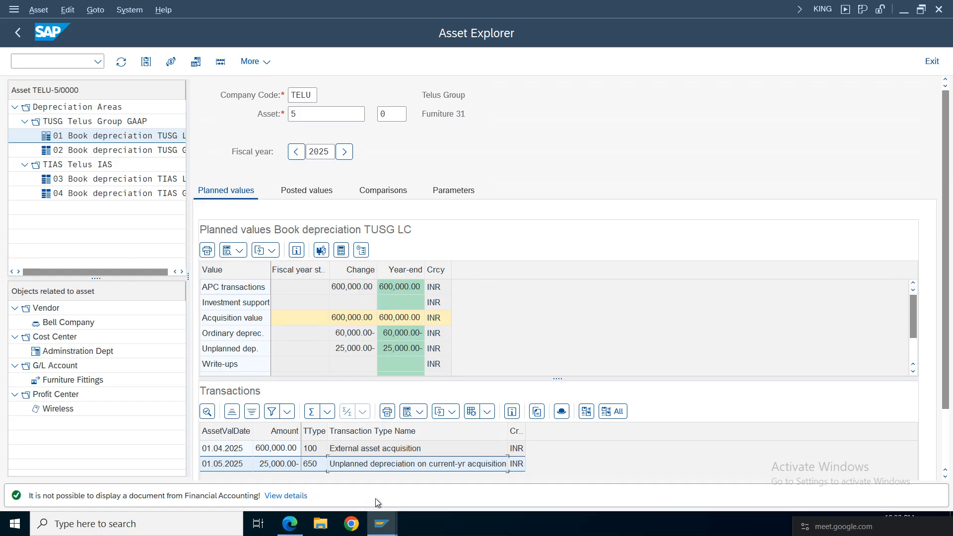
Switch to the SAP Easy Access session and open AFAB - Execute for the depreciation run under Fixed Assets periodic processing
click(381, 524)
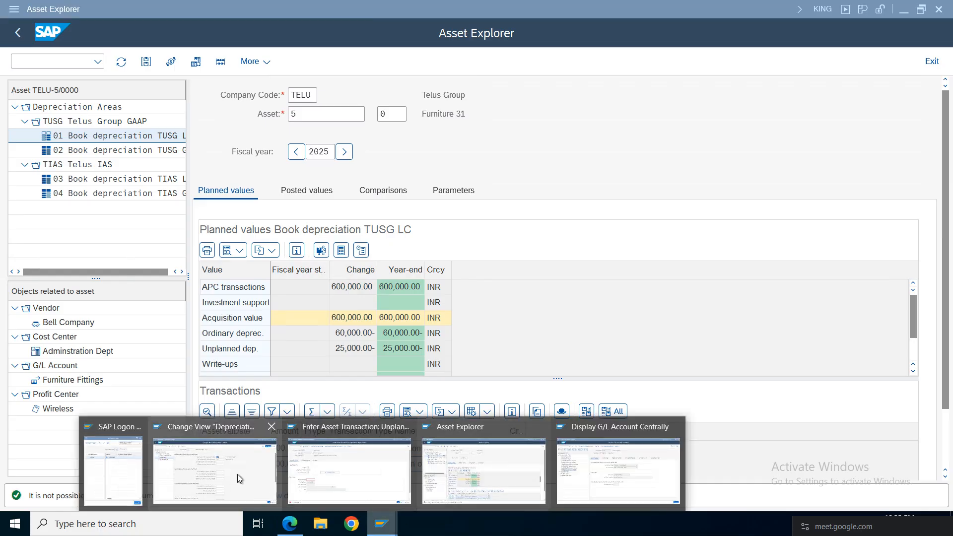
click(378, 482)
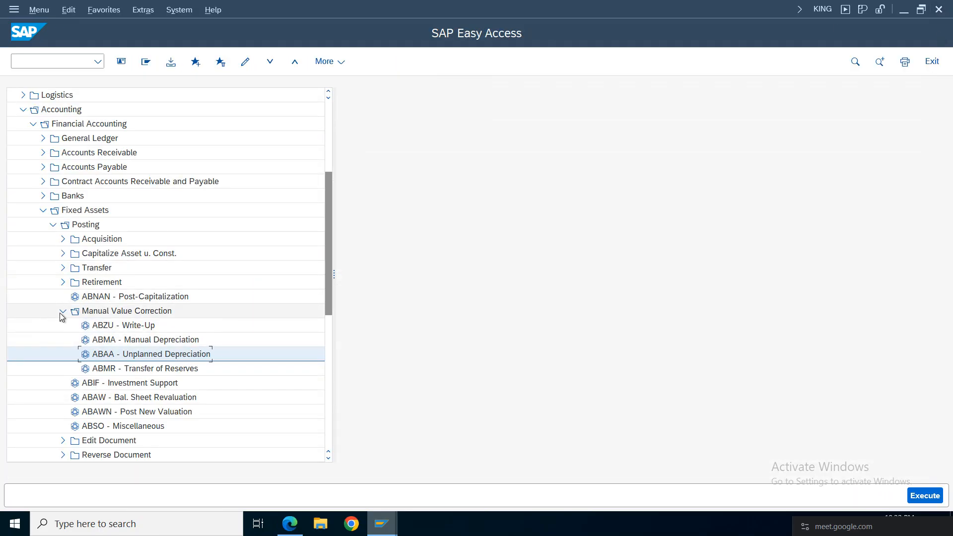
click(62, 316)
click(53, 224)
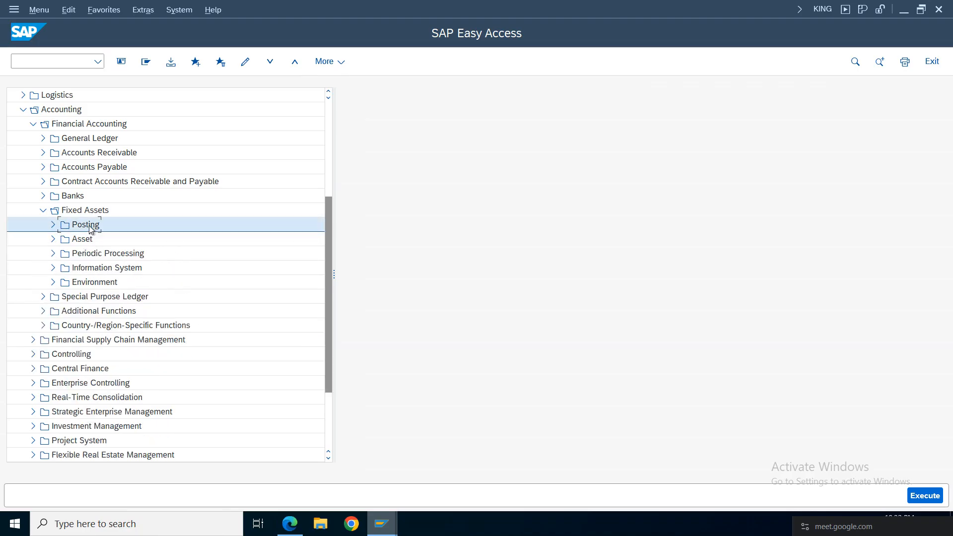
click(53, 253)
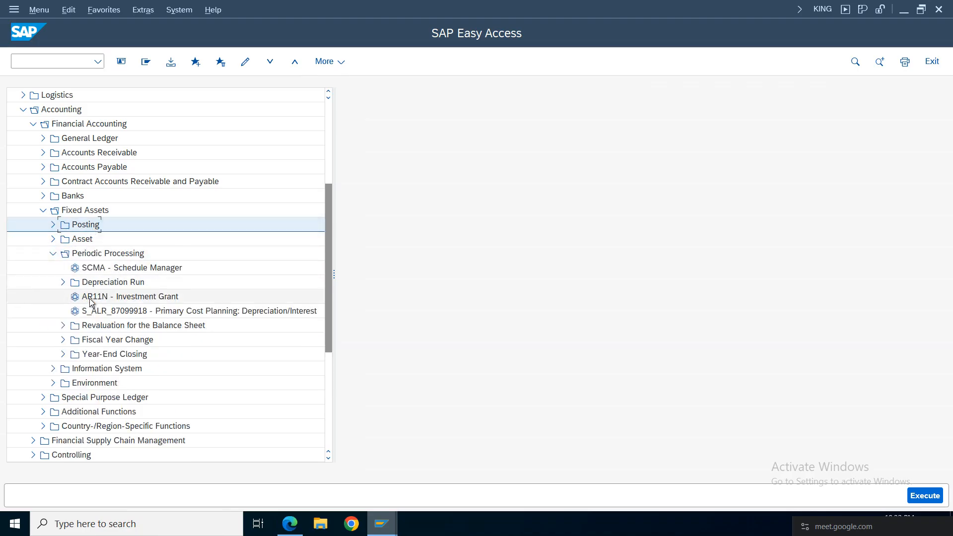
click(63, 282)
click(121, 300)
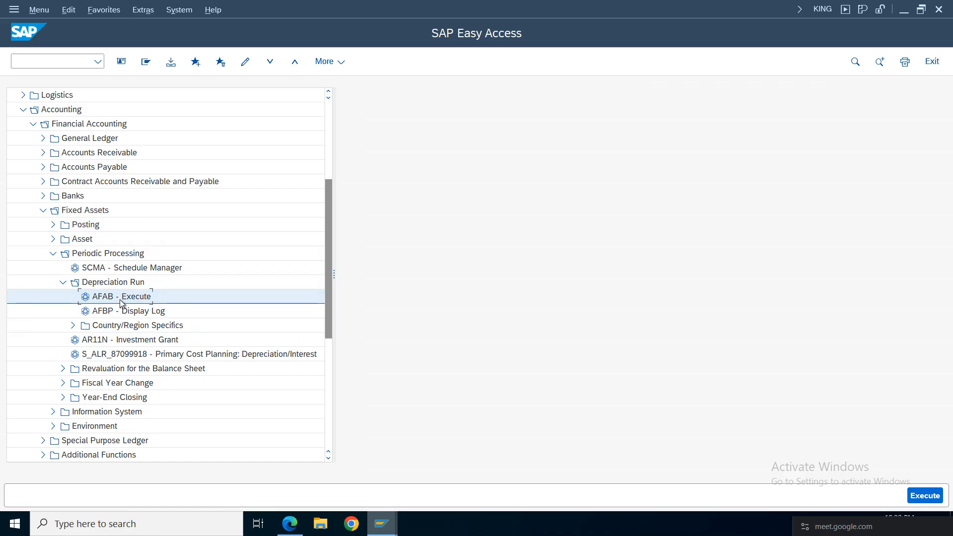
double_click(122, 298)
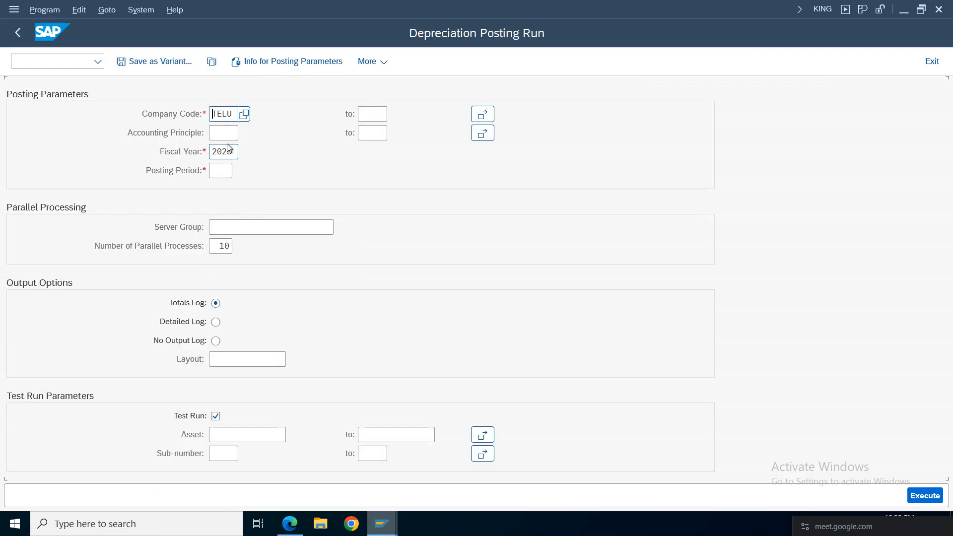
Set the depreciation run's posting period to 02 for TELU, fiscal year 2025, and turn off the test run
click(221, 175)
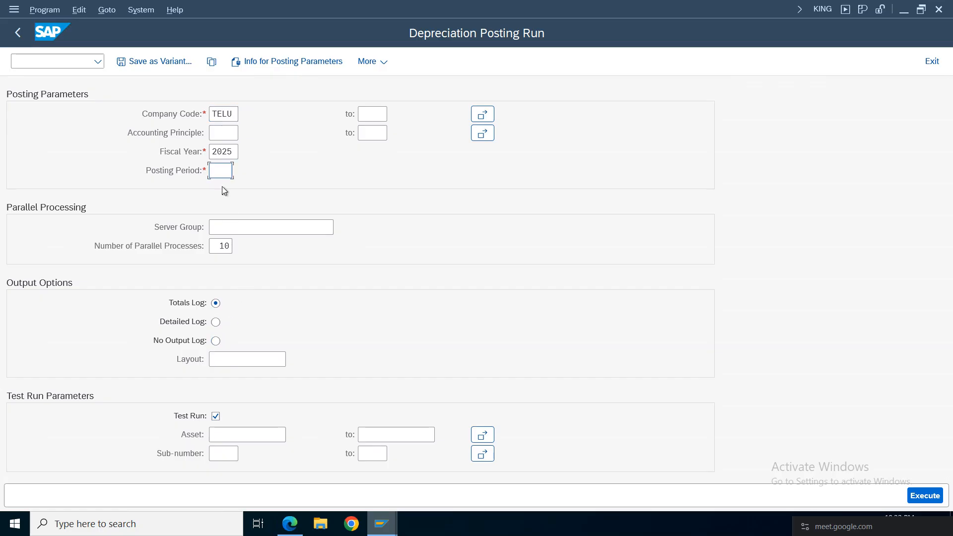
click(225, 206)
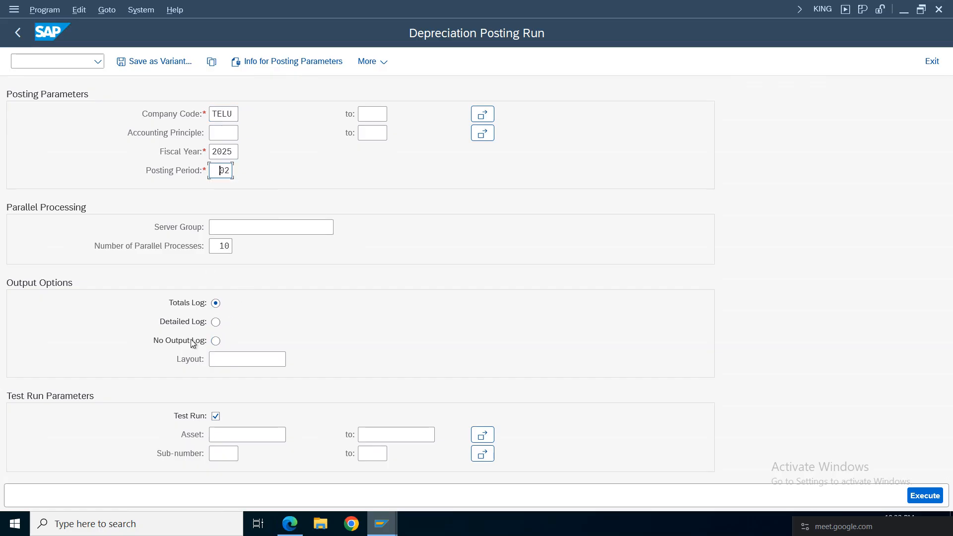
click(215, 416)
Schedule the depreciation run as a background job with output device lp01 and an immediate start
click(44, 10)
click(54, 62)
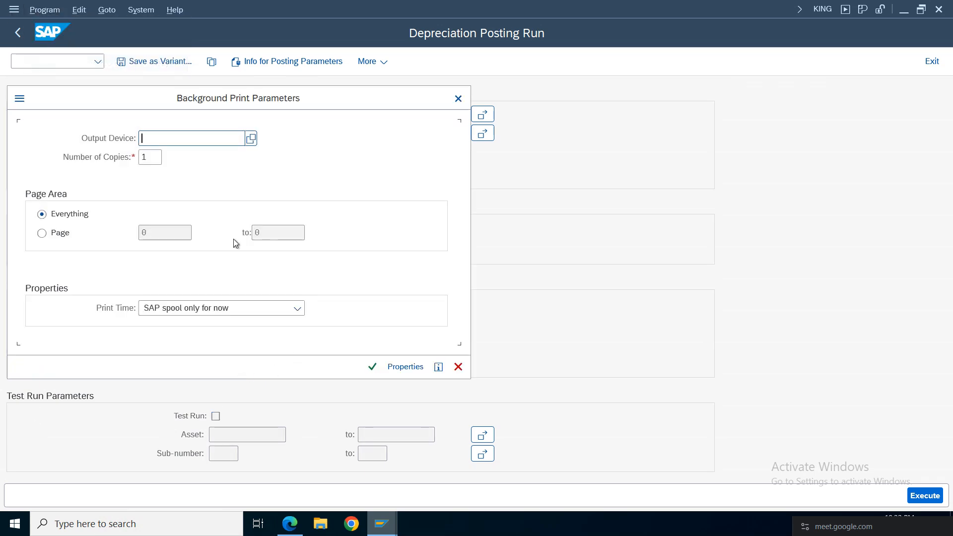
click(161, 139)
click(157, 156)
click(372, 368)
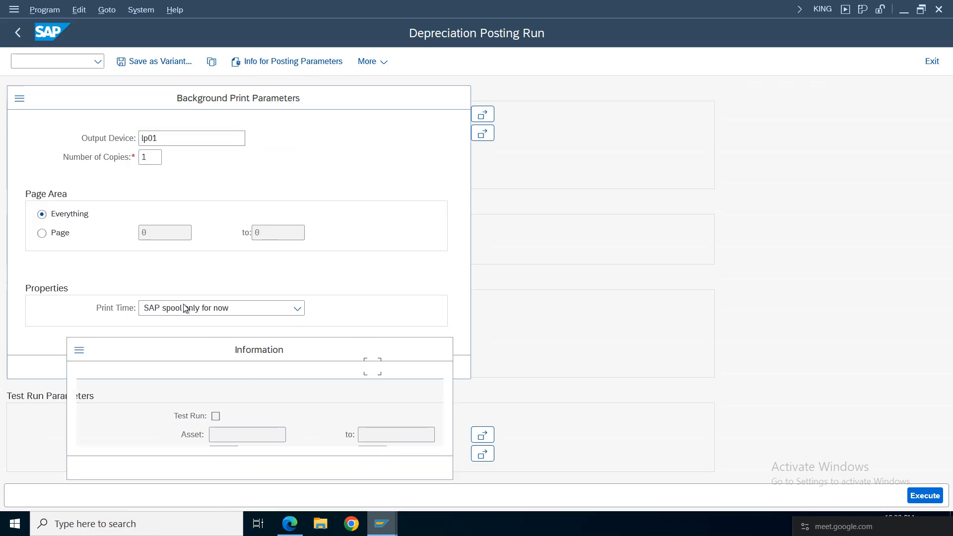
key(Return)
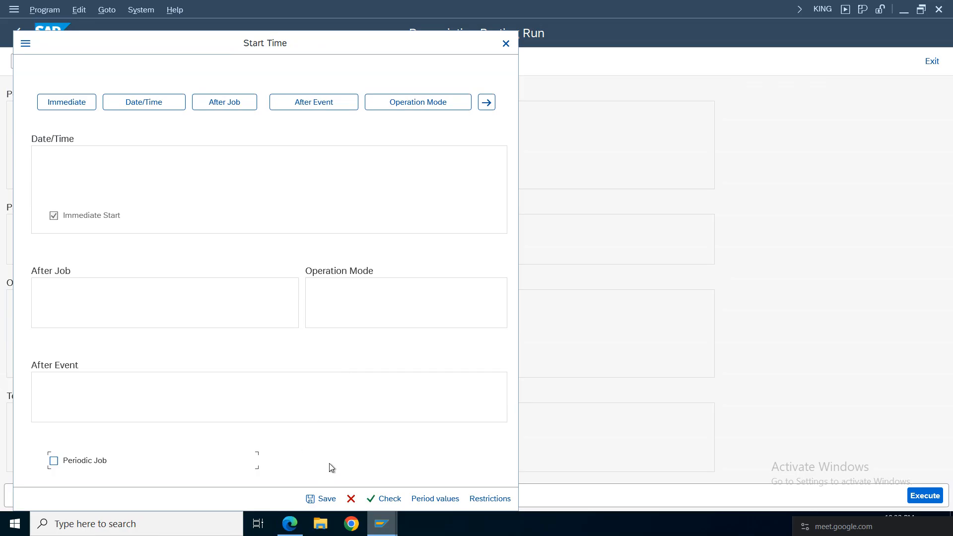
click(323, 499)
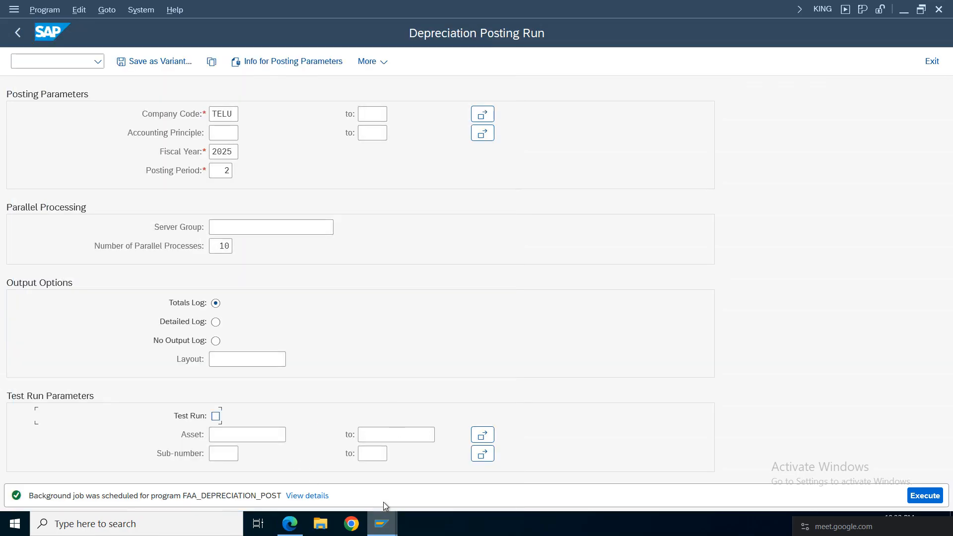
Refresh asset 5 in the Asset Explorer session and check the posting status of period 2 in its posted values
click(382, 524)
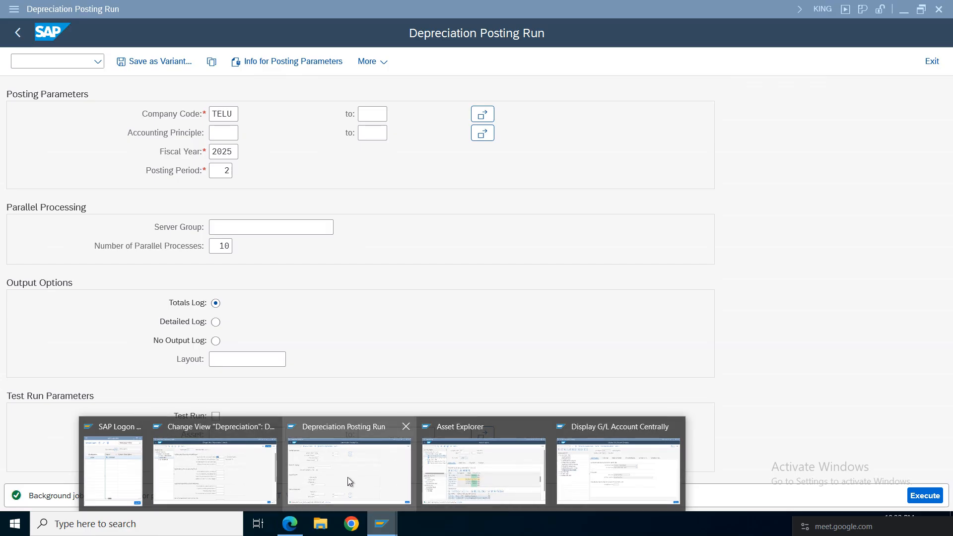
click(486, 470)
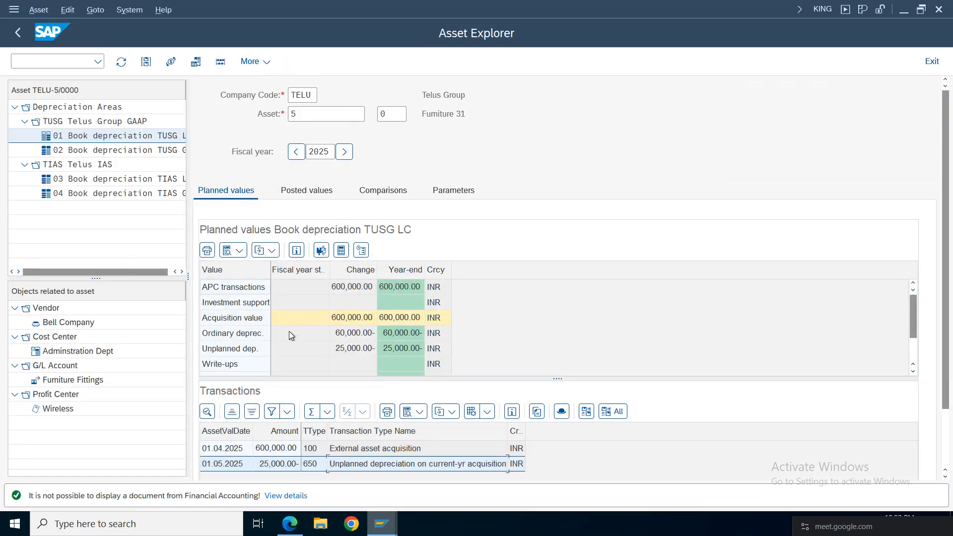
click(120, 62)
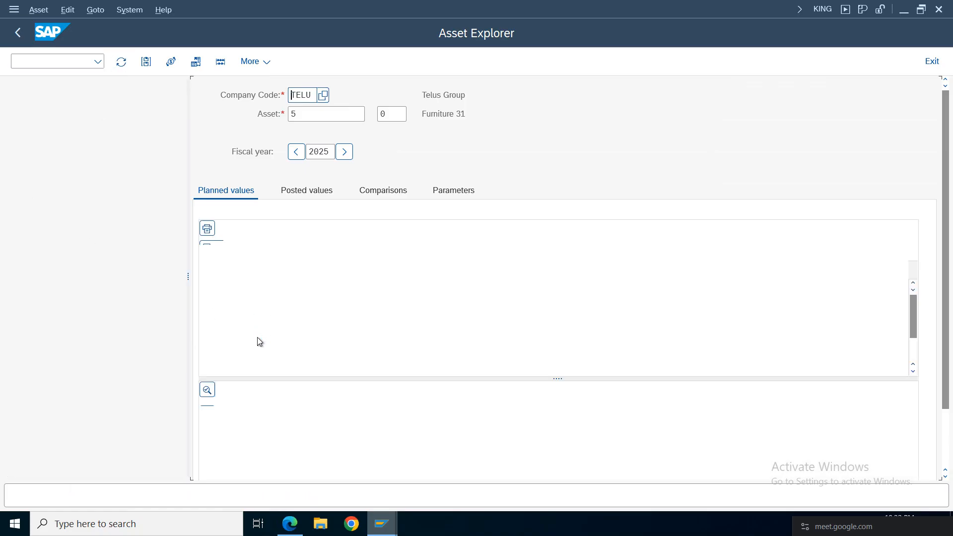
click(303, 191)
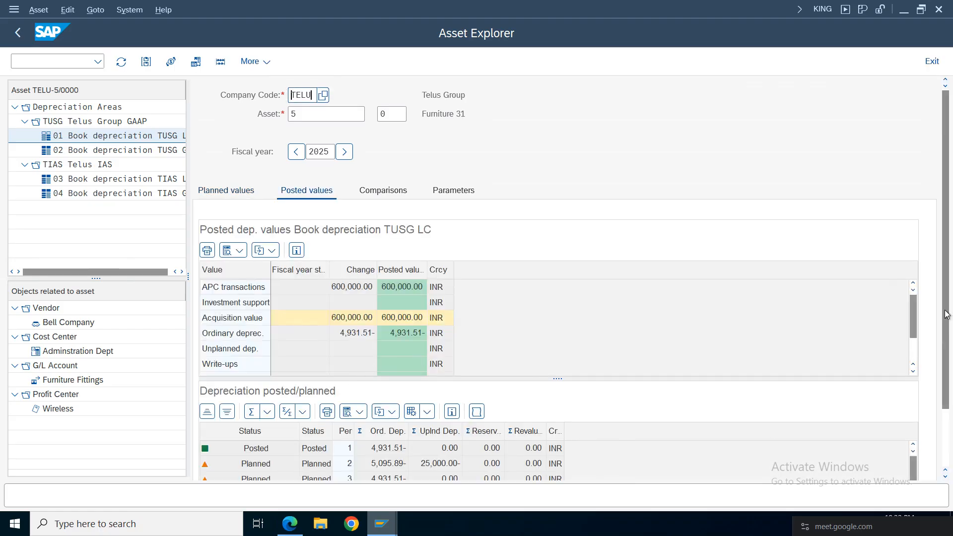
drag(949, 311, 949, 342)
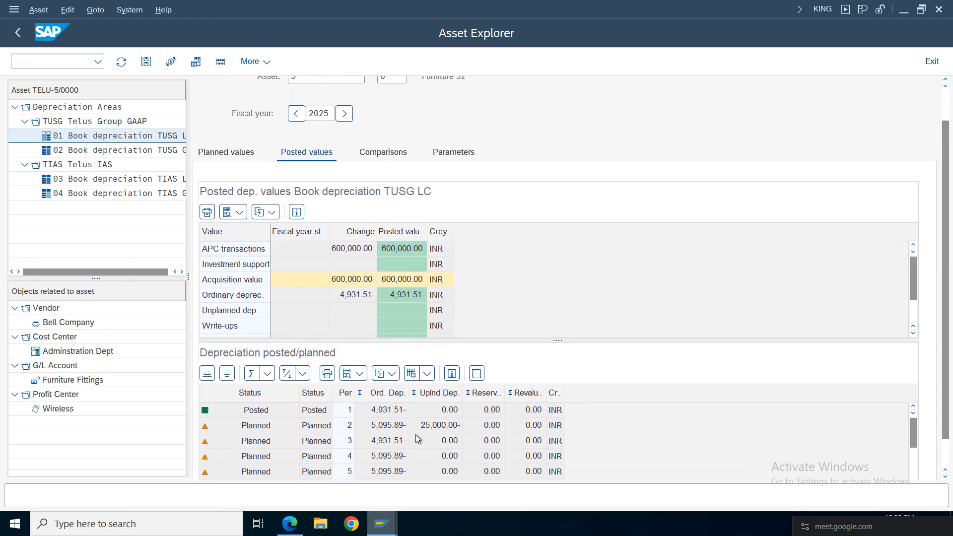
click(420, 427)
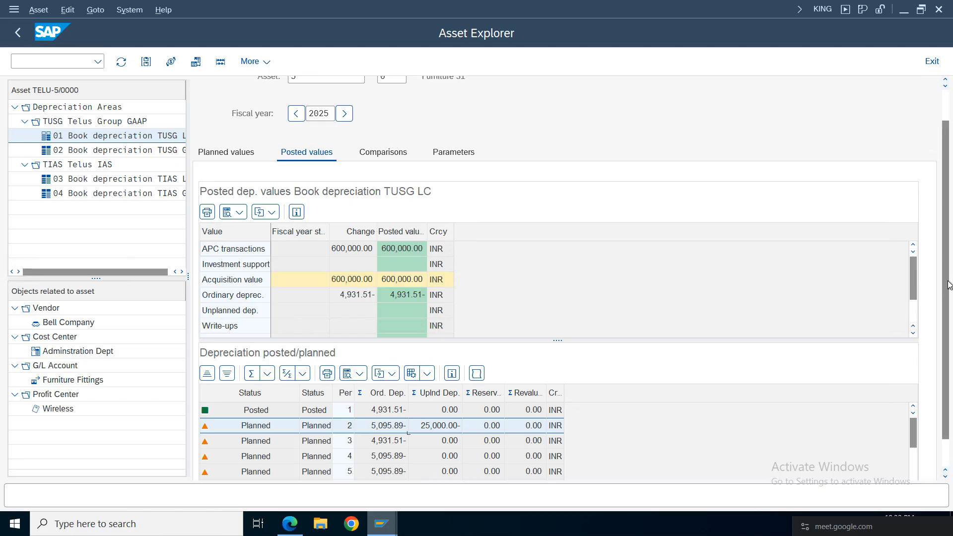
scroll(323, 98, up, 1)
click(311, 119)
From the Depreciation Posting Run session, open Simple Job Selection in a new session and list the jobs of 30.06.2025
mouse_move(383, 534)
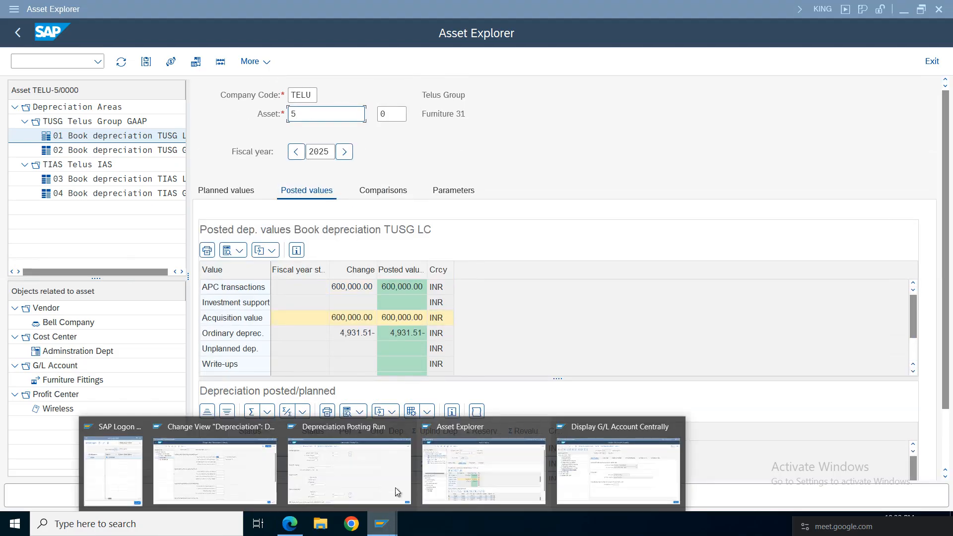
click(350, 467)
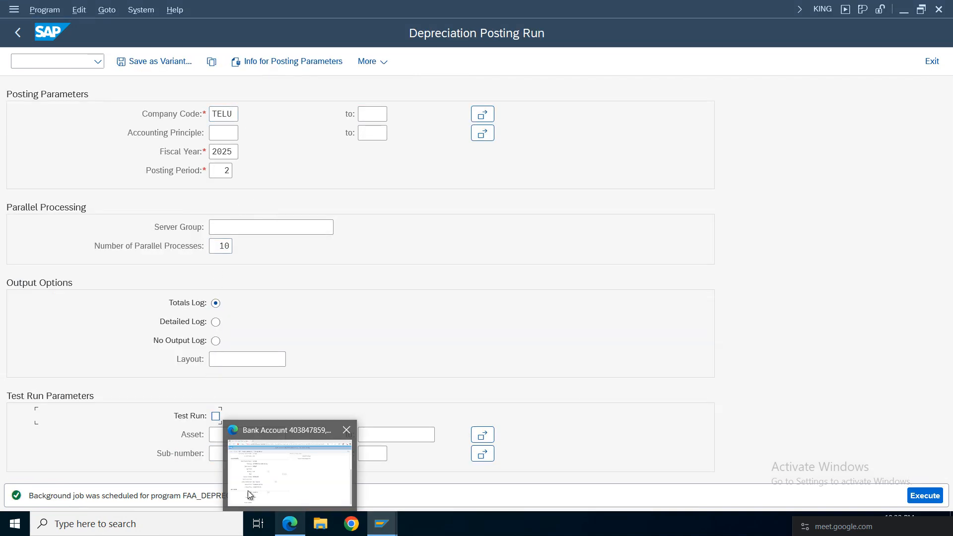
click(35, 63)
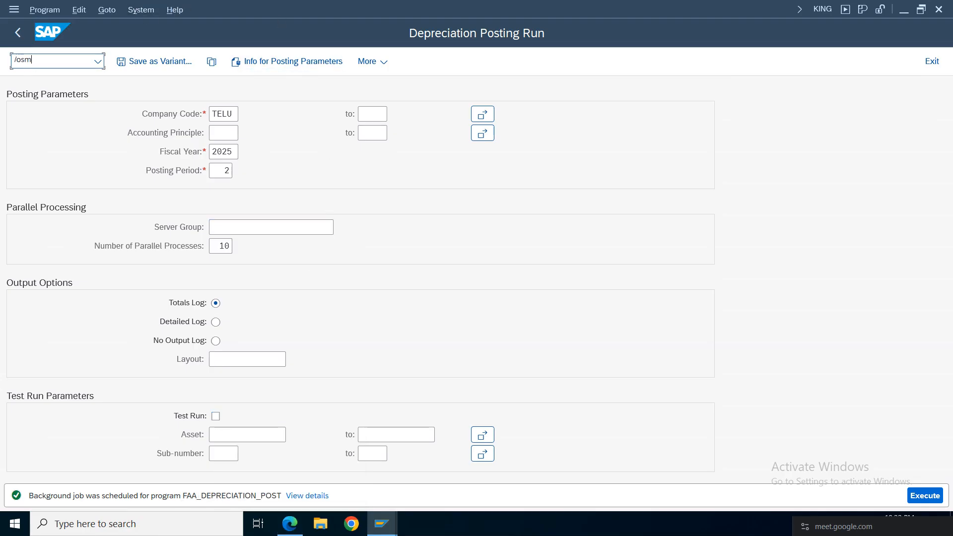
key(Return)
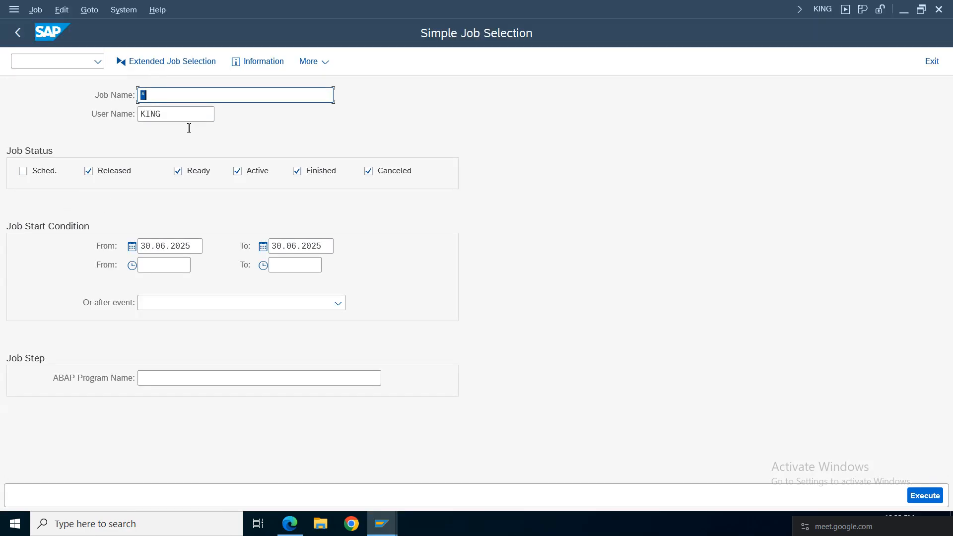
click(925, 496)
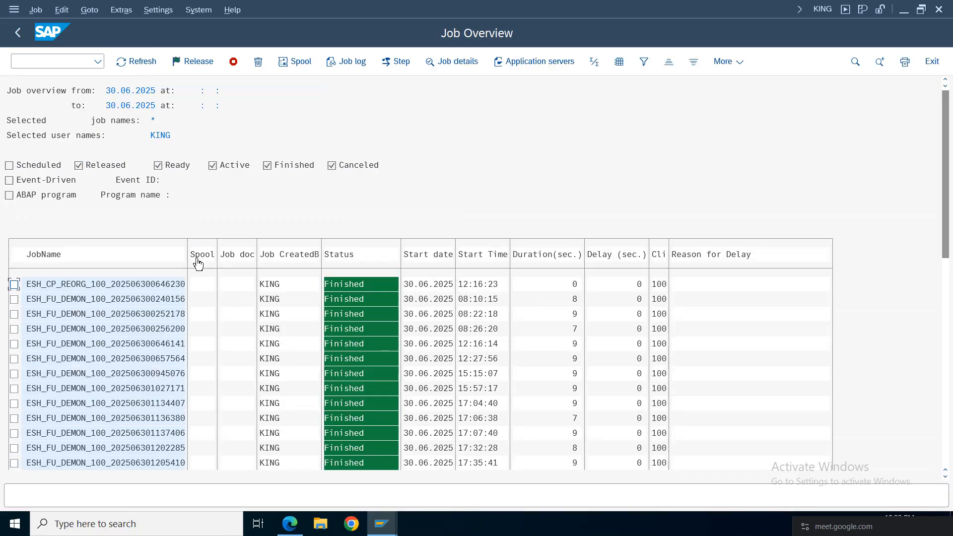
Open the spool request list of the FAA_DEPRECIATION_POST job started at 22:33:02
scroll(106, 389, down, 5)
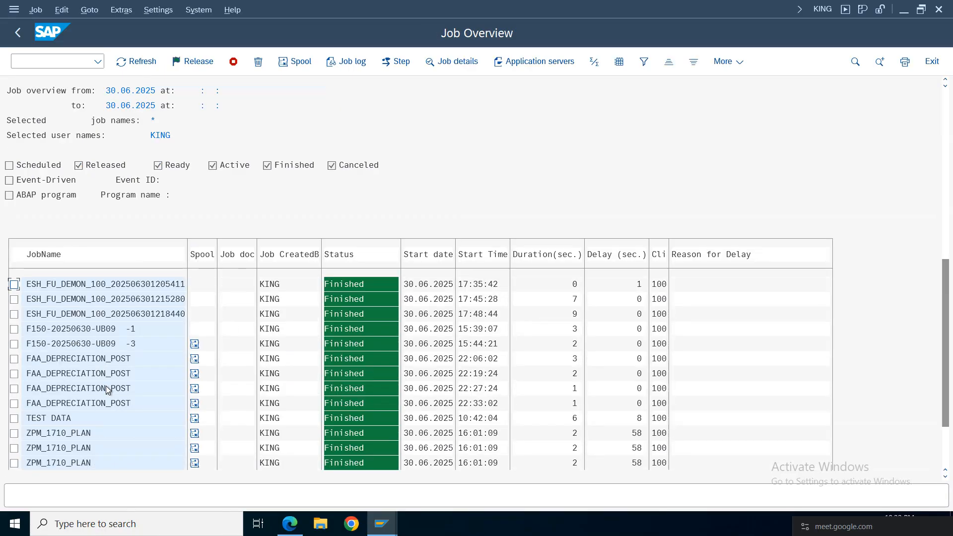
click(105, 404)
click(13, 403)
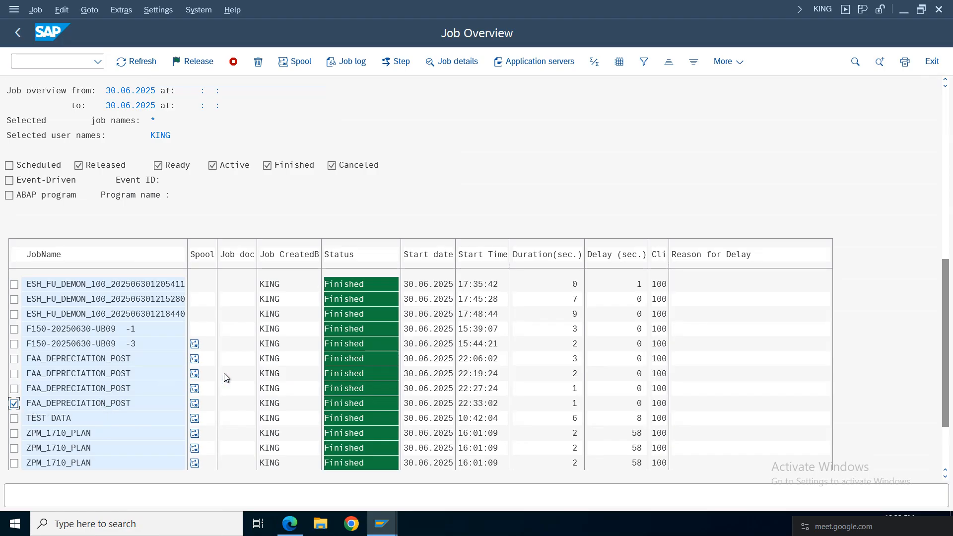
click(194, 403)
click(213, 61)
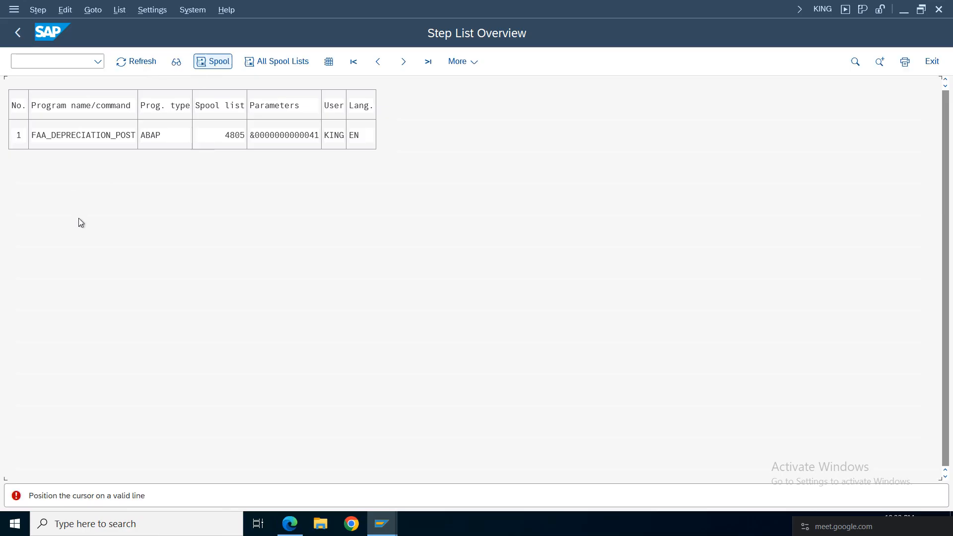
click(100, 143)
click(213, 61)
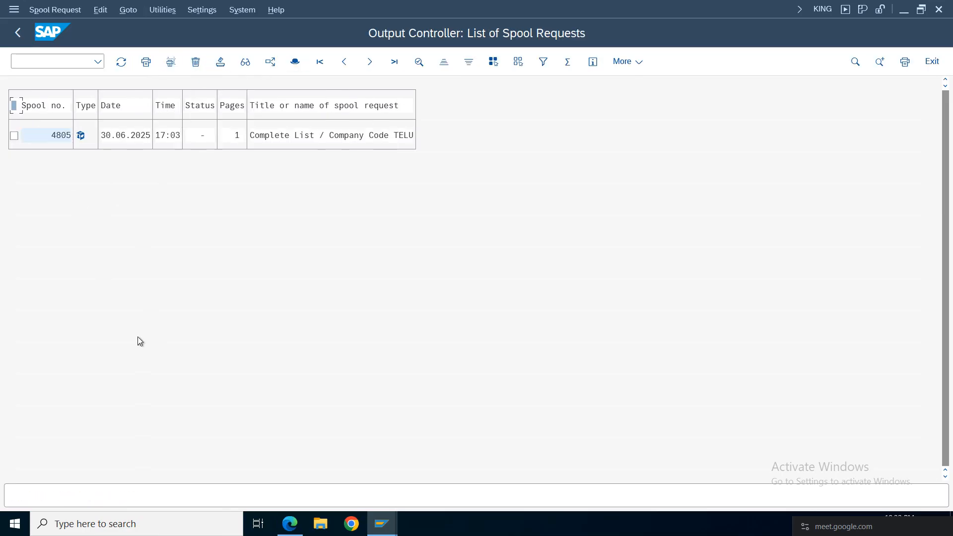
Display the spool request's contents, check the fixed asset error counts of the update run, and go back
click(81, 136)
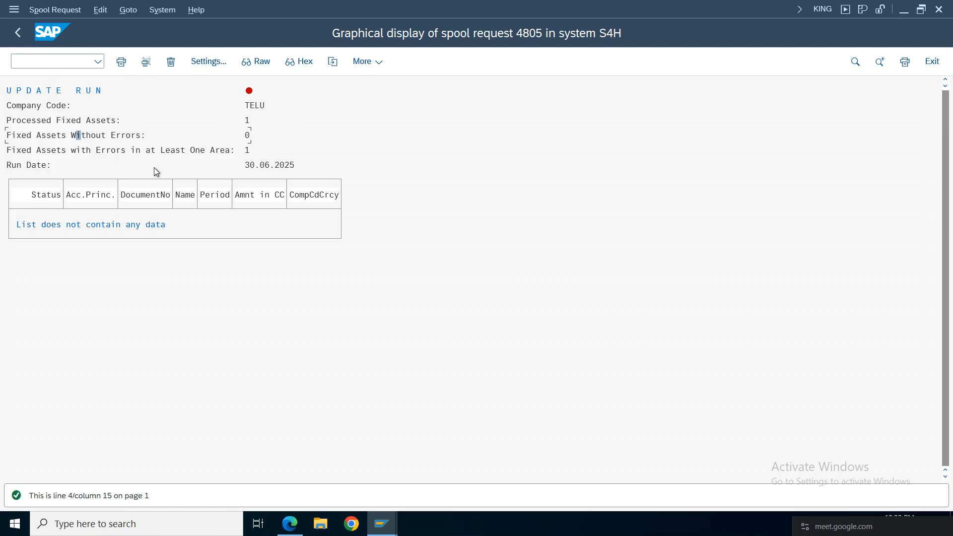
click(90, 150)
click(17, 32)
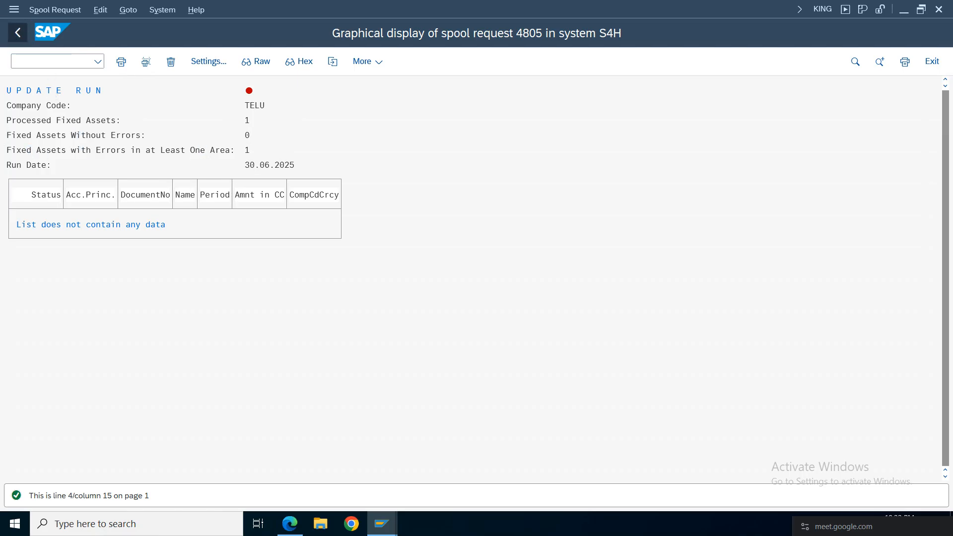
Leave the spool request list and job selection, and reopen the Depreciation Posting Run
click(14, 39)
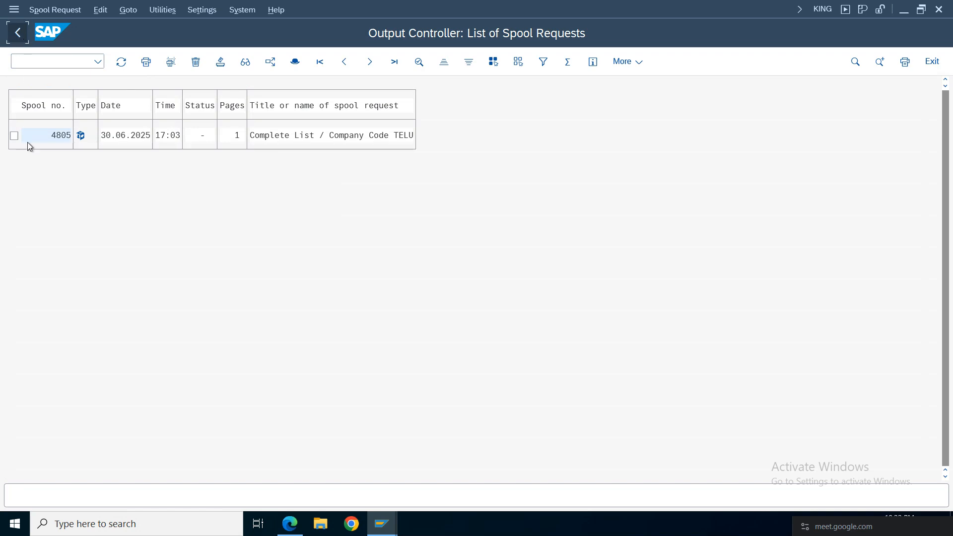
click(18, 32)
click(18, 32)
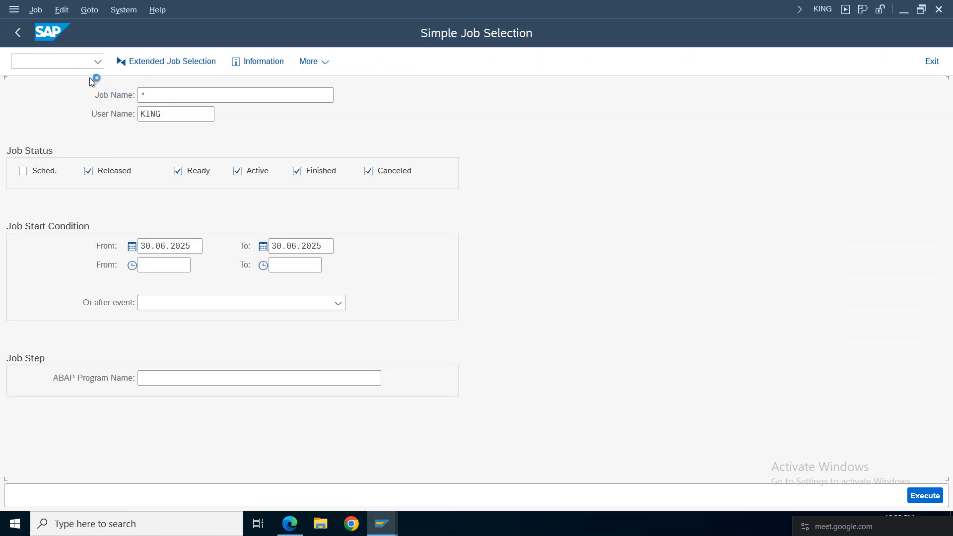
click(18, 32)
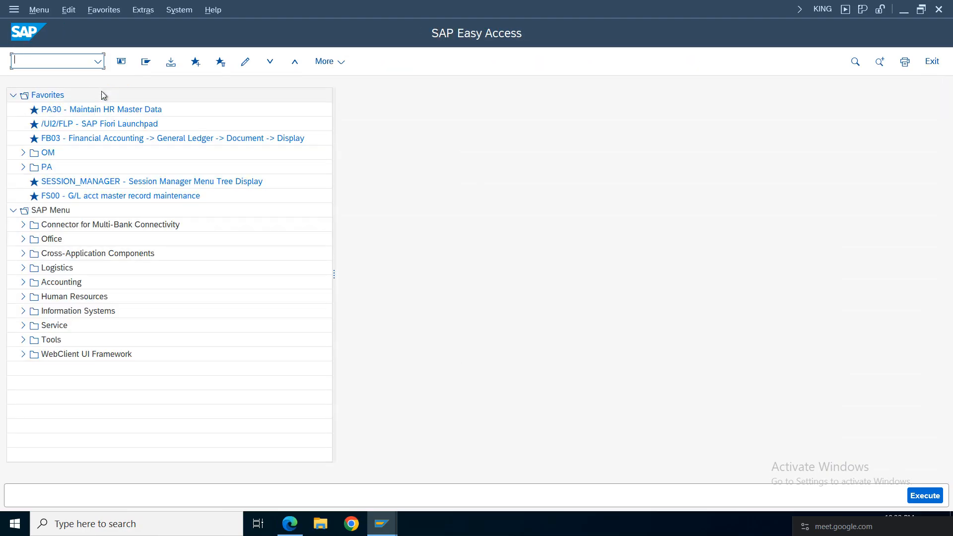
click(98, 61)
click(36, 60)
key(Return)
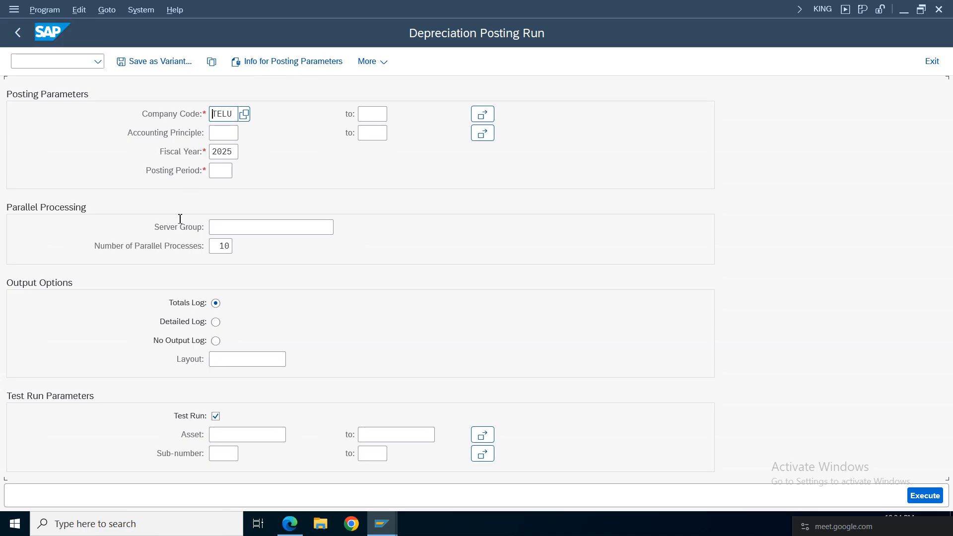
Set the depreciation run's posting period to 02 and enter asset 5 as the test run asset
click(229, 136)
click(218, 174)
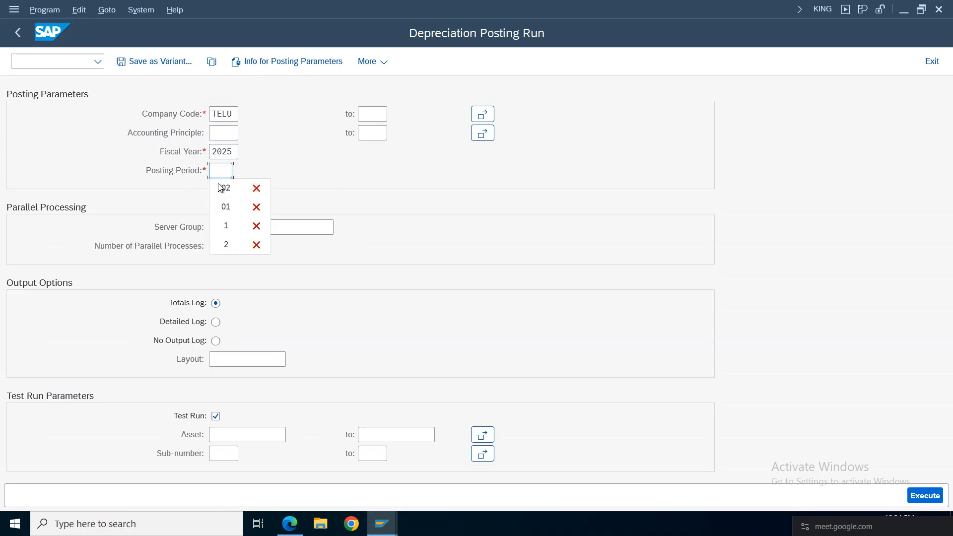
click(226, 189)
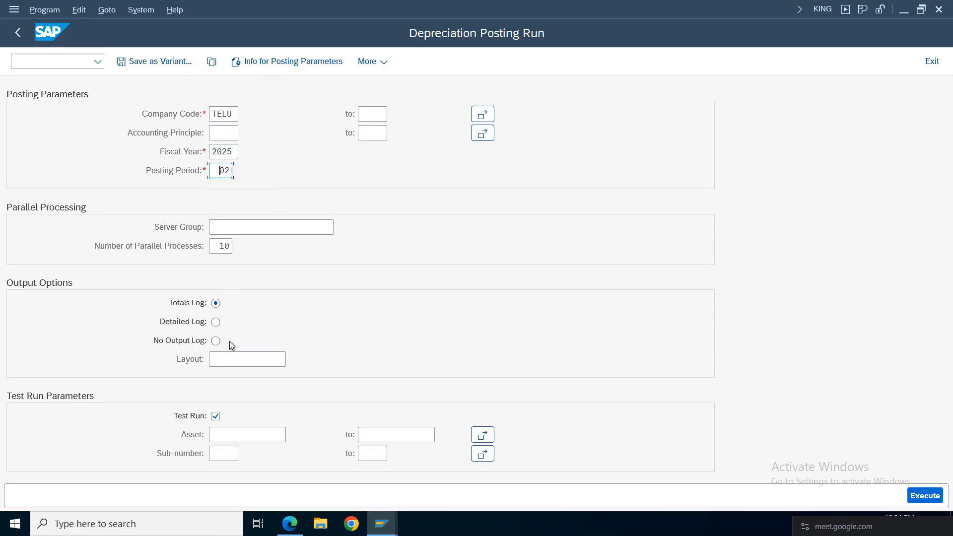
click(234, 435)
click(230, 417)
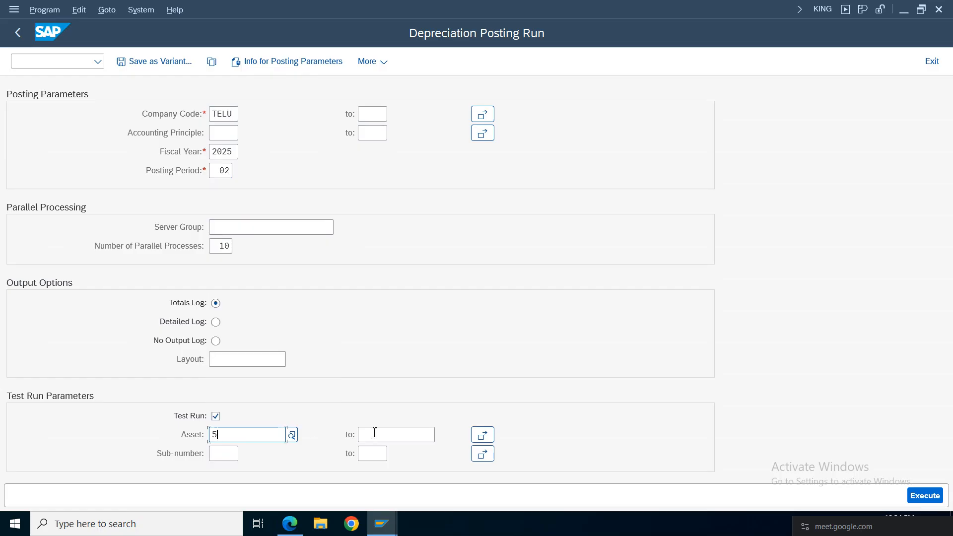
Check the asset in the Asset Explorer session and pick TELU asset FURNITURE 31 from the asset value list for the test run
click(296, 437)
click(381, 524)
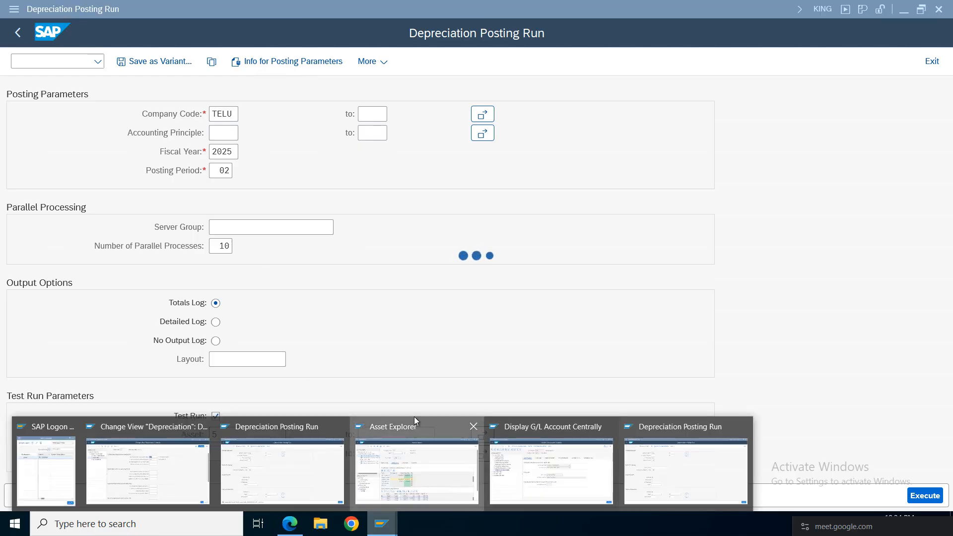
click(415, 417)
click(382, 523)
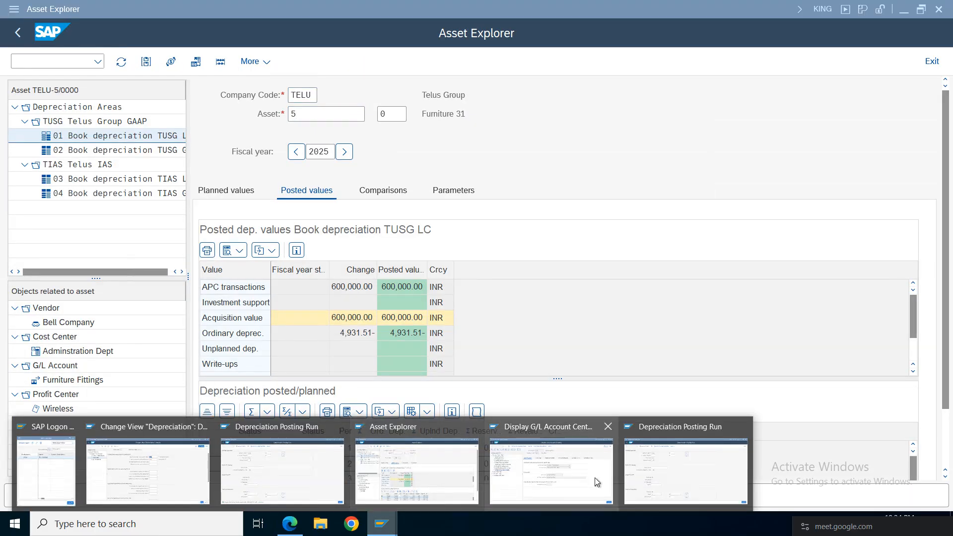
click(645, 470)
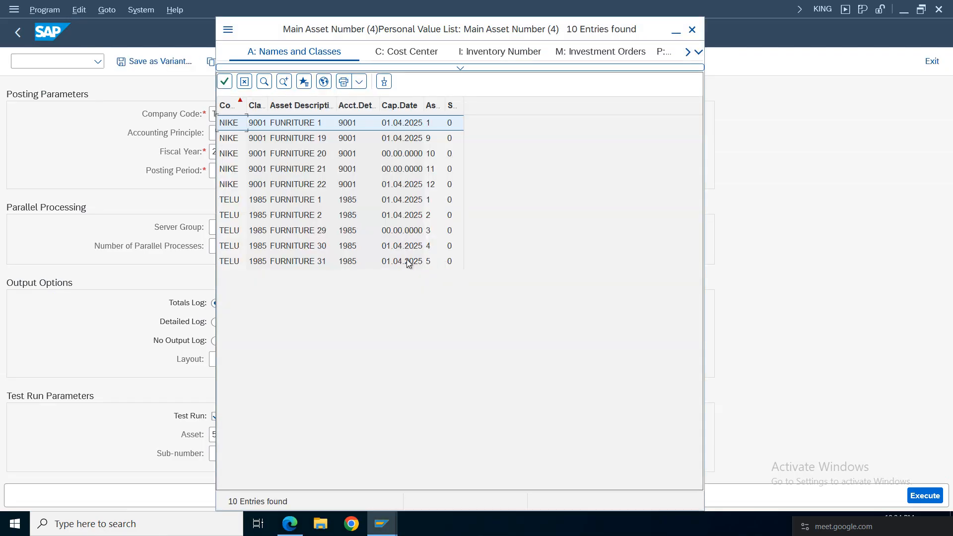
double_click(407, 260)
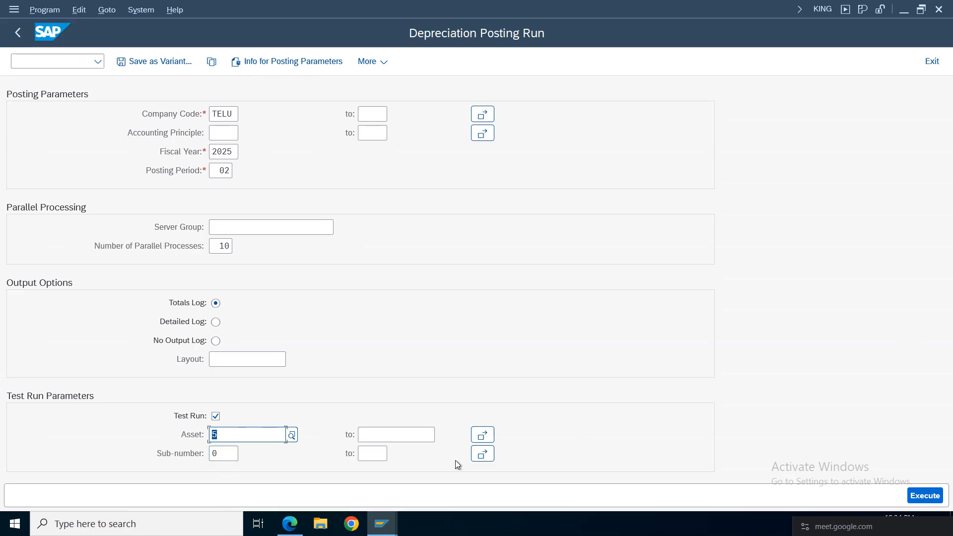
Execute the depreciation test run for asset 5
click(230, 439)
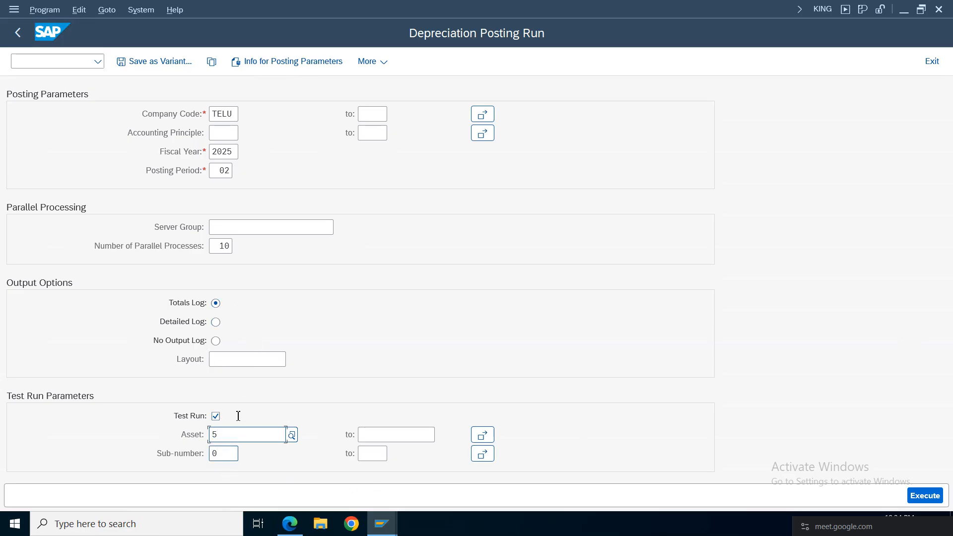
click(224, 169)
key(F8)
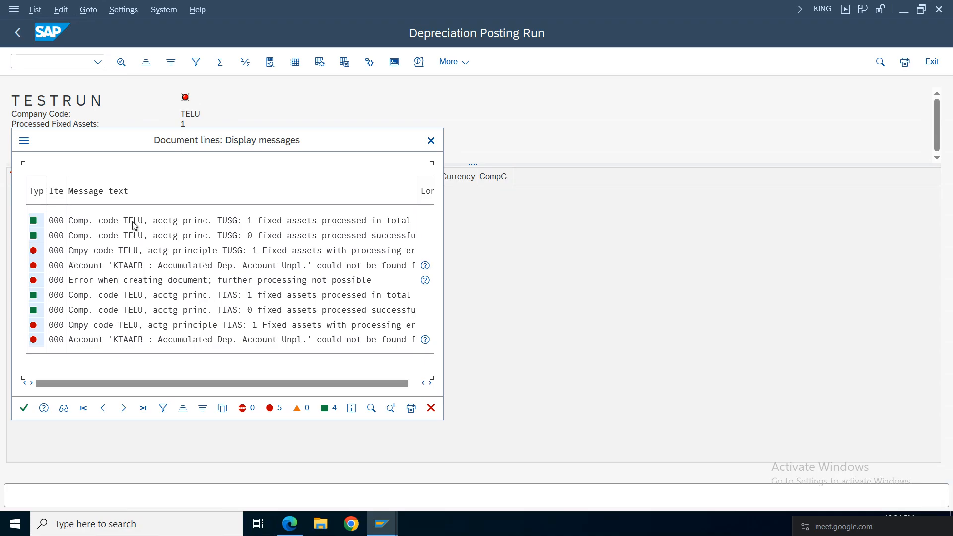
Examine the test run's messages on the unplanned accumulated depreciation account for accounting principles TUSG and TIAS
click(130, 265)
click(295, 267)
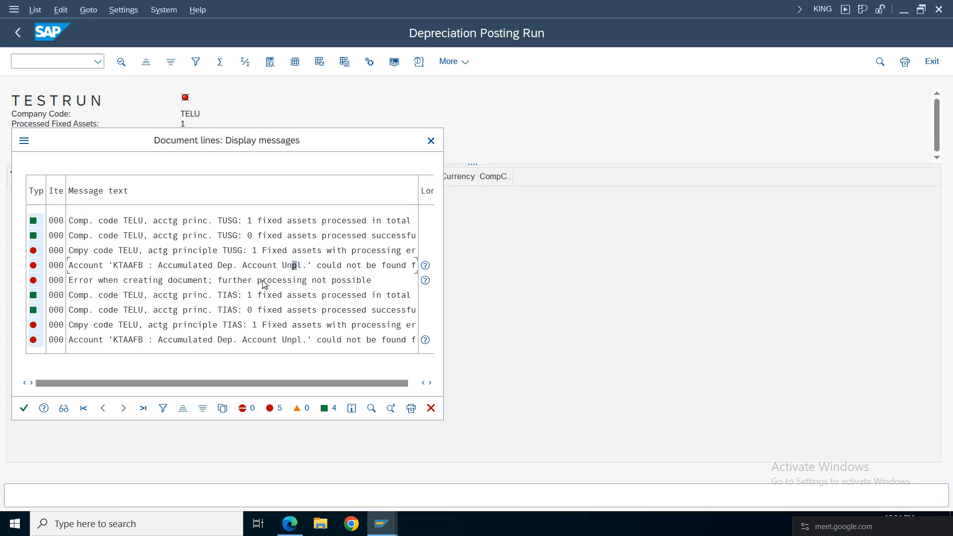
click(235, 267)
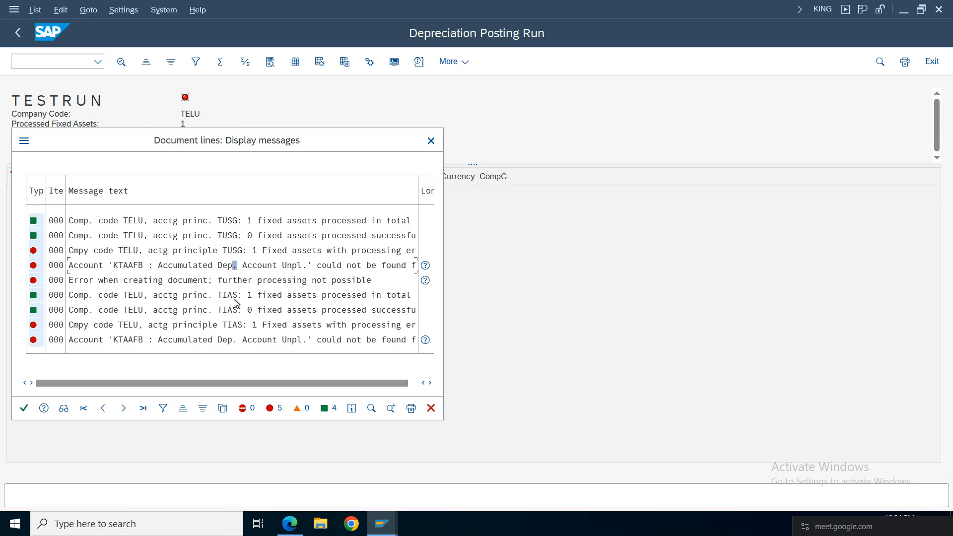
click(132, 268)
click(131, 341)
click(196, 267)
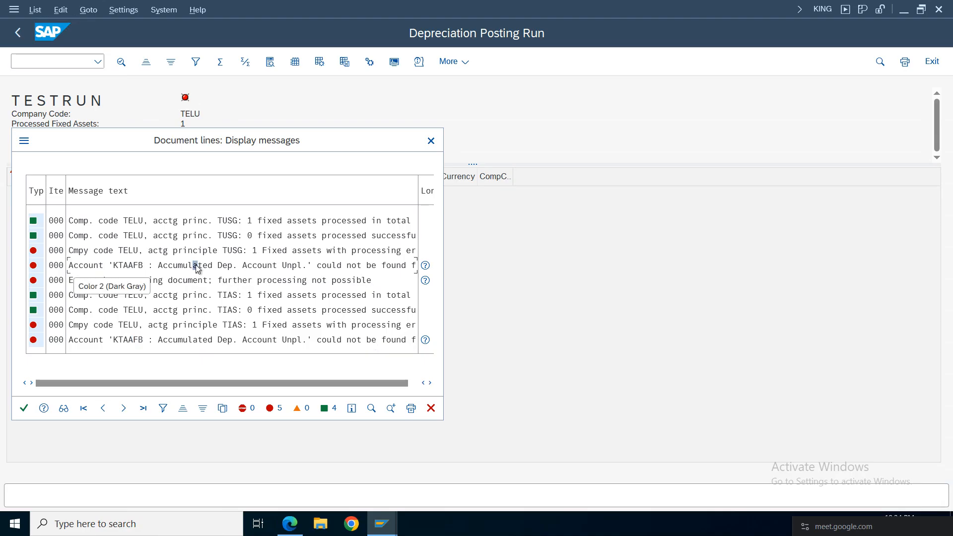
click(220, 266)
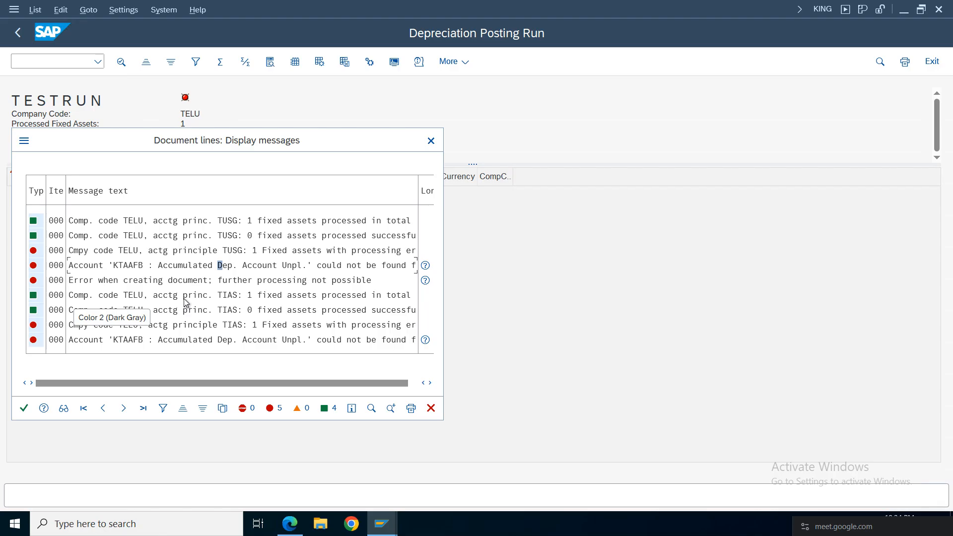
click(289, 267)
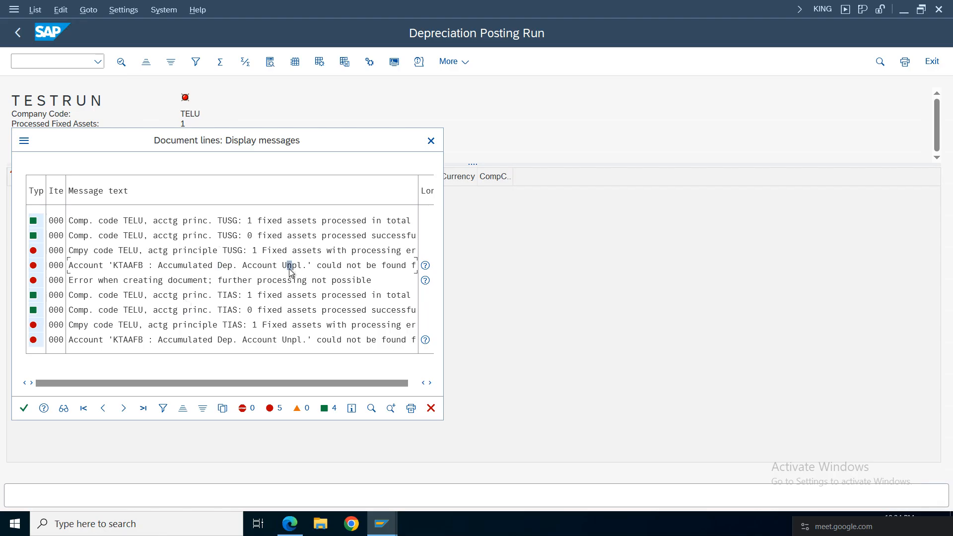
click(293, 344)
click(130, 343)
In the Change View "Depreciation" session, set the accumulated depreciation account for unplanned depreciation to 2004 for depreciation area 1
mouse_move(381, 523)
click(268, 472)
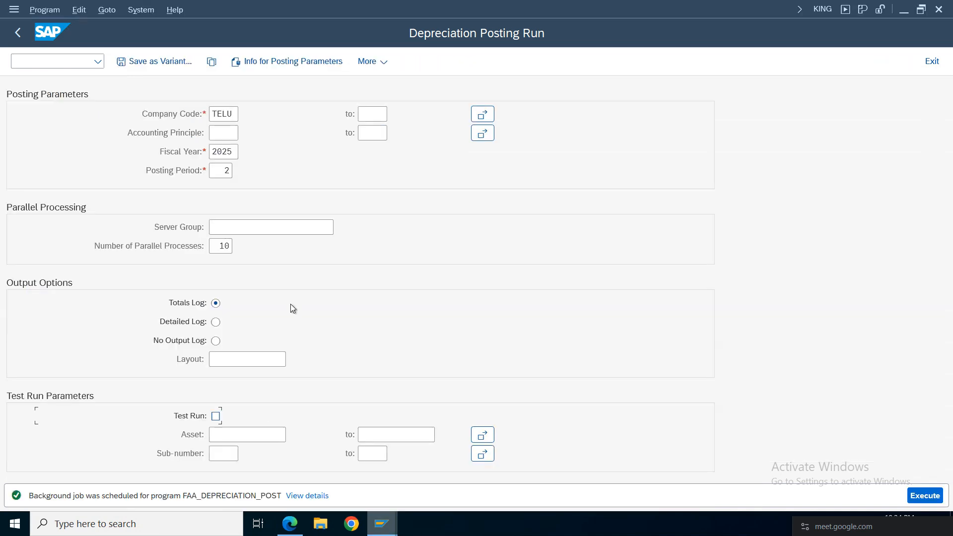
mouse_move(381, 530)
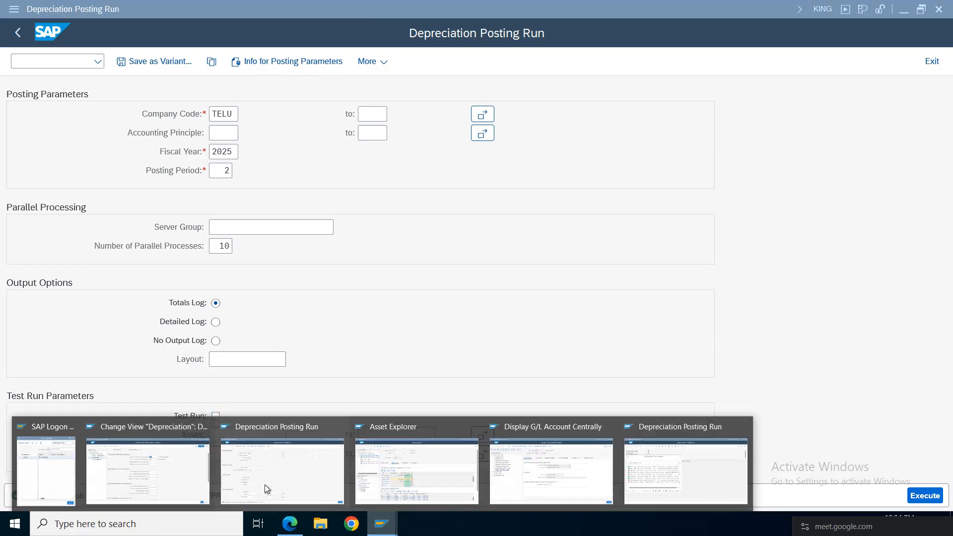
click(177, 440)
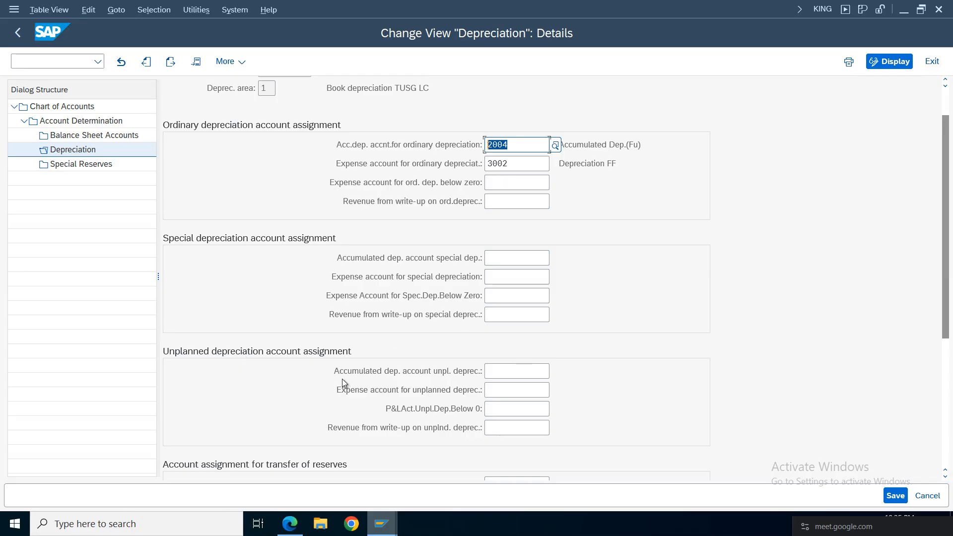
click(517, 371)
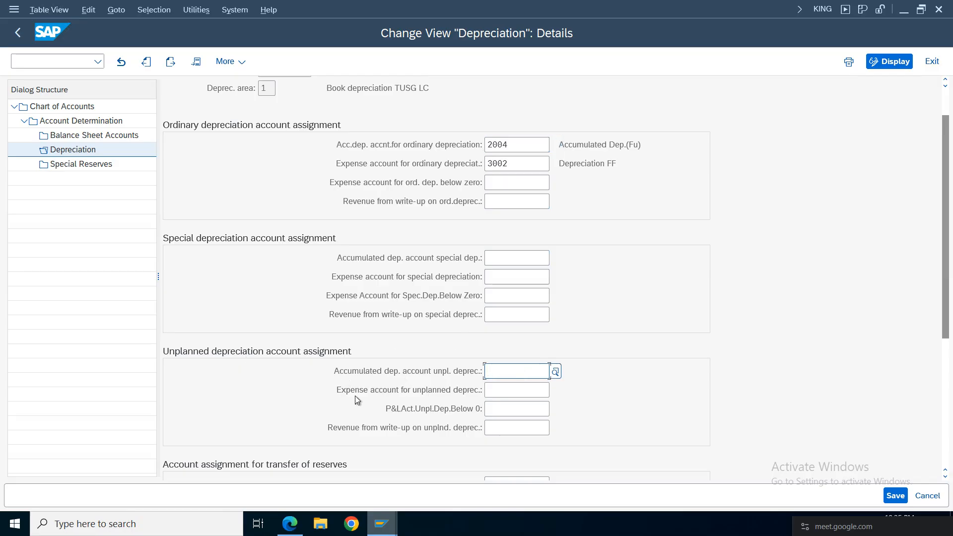
click(522, 390)
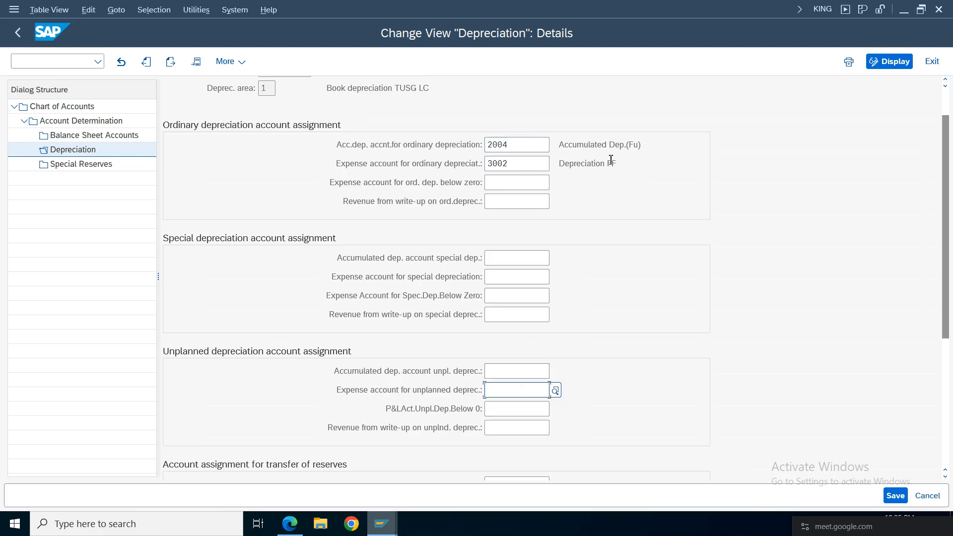
click(522, 148)
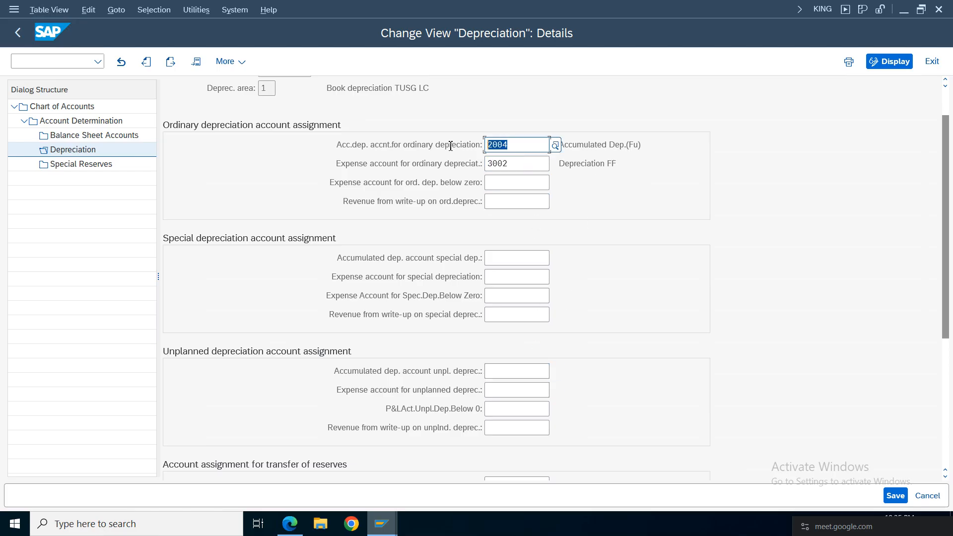
click(510, 389)
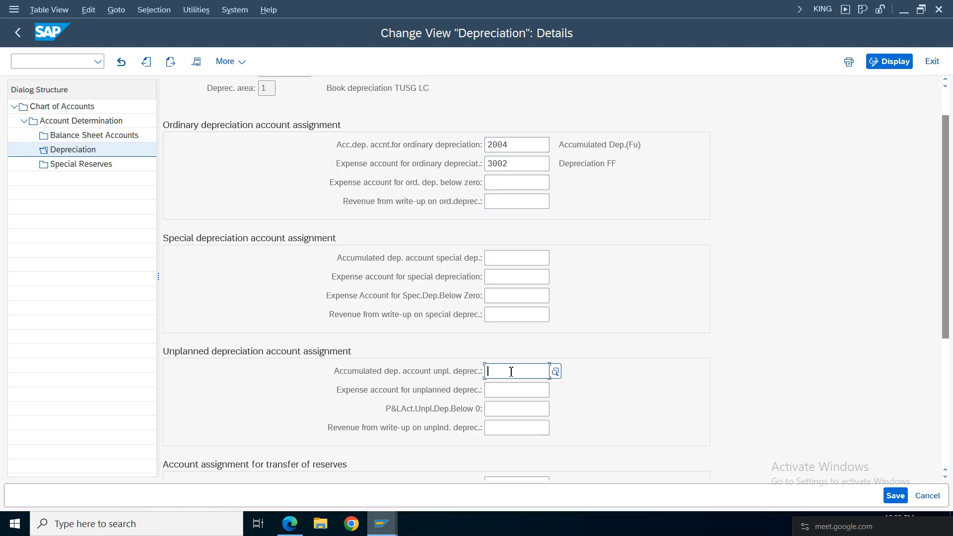
text(2004)
Copy expense account 3002 from ordinary depreciation into the expense account for unplanned depreciation in area 1
click(511, 391)
double_click(486, 161)
key(ctrl+c)
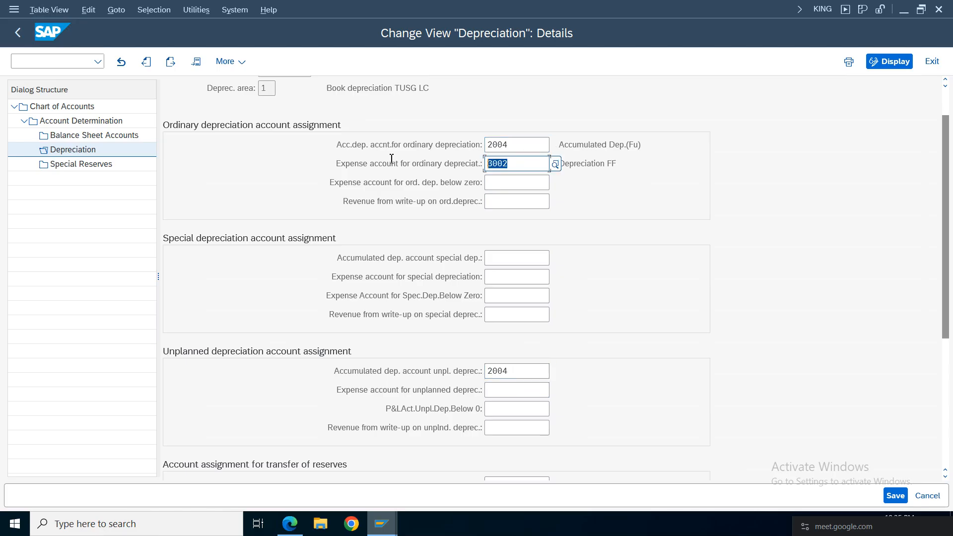
click(519, 389)
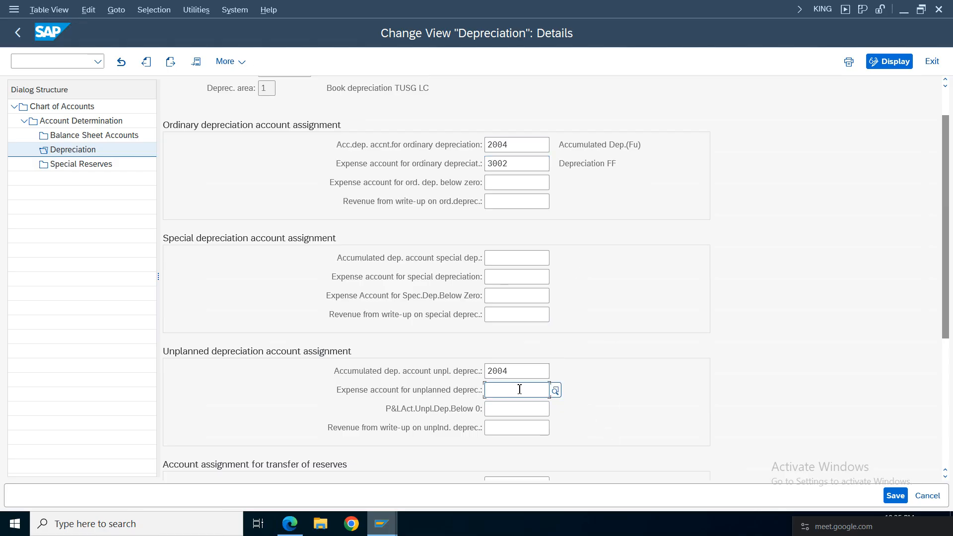
key(ctrl+v)
Save the area 1 account assignment, accepting the check messages and the proposed customizing request
click(897, 495)
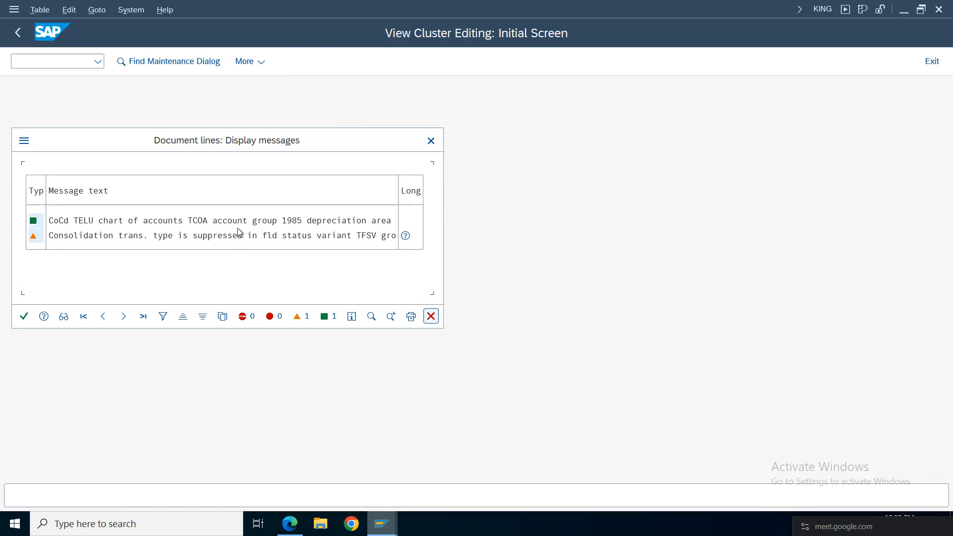
click(24, 316)
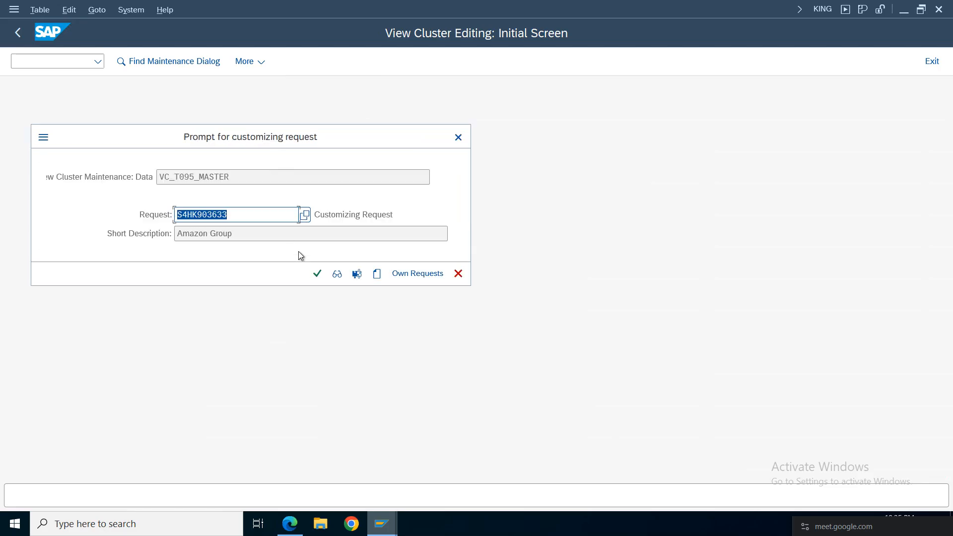
click(318, 273)
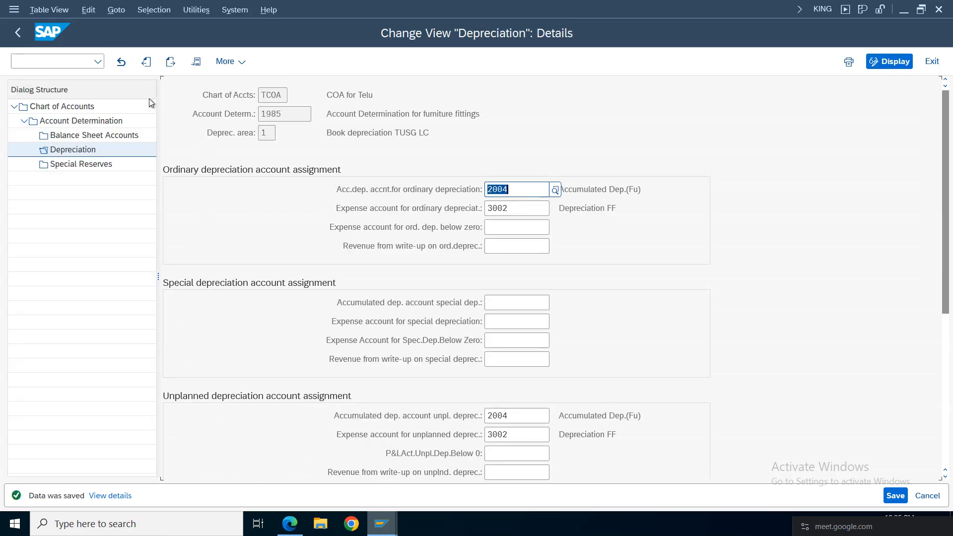
Go to depreciation area 3 and set its unplanned depreciation accounts to 2004 for accumulated depreciation and 3002 for expense
click(173, 63)
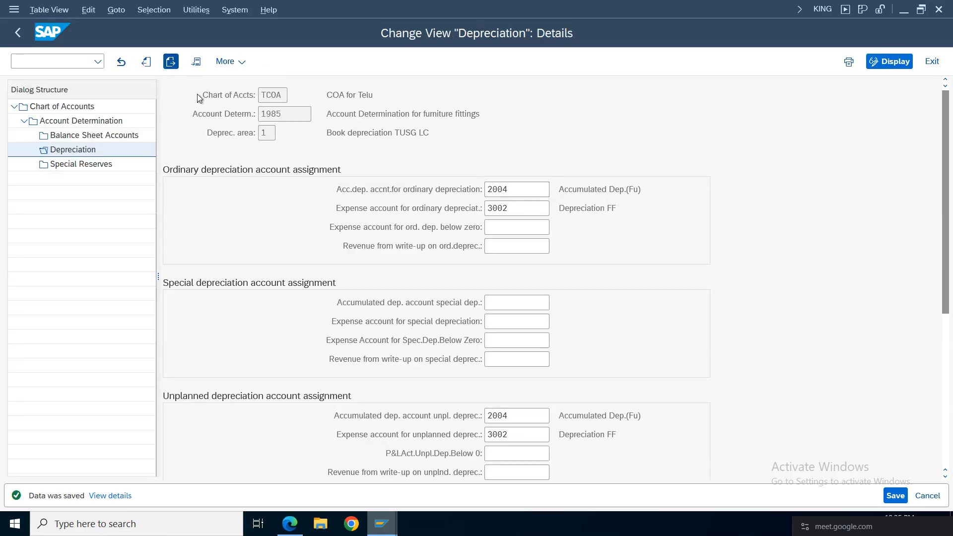
click(512, 416)
click(502, 434)
click(512, 435)
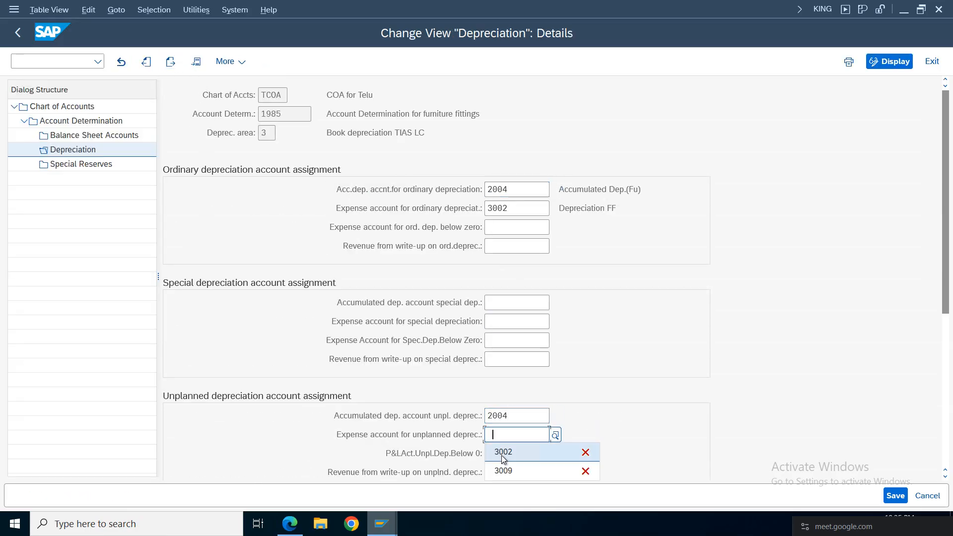
click(502, 453)
click(510, 191)
click(510, 208)
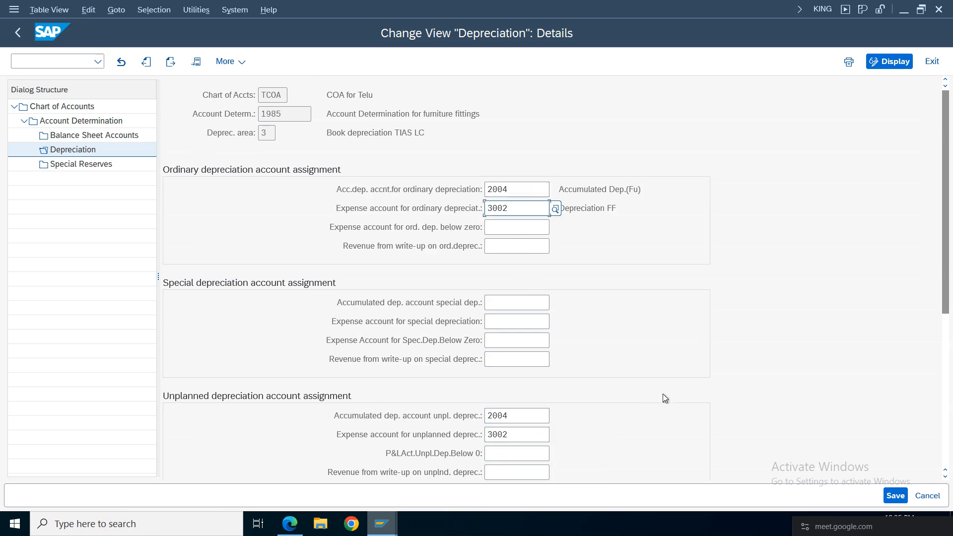
Save the area 3 account assignment and accept the check messages
key(Return)
click(896, 496)
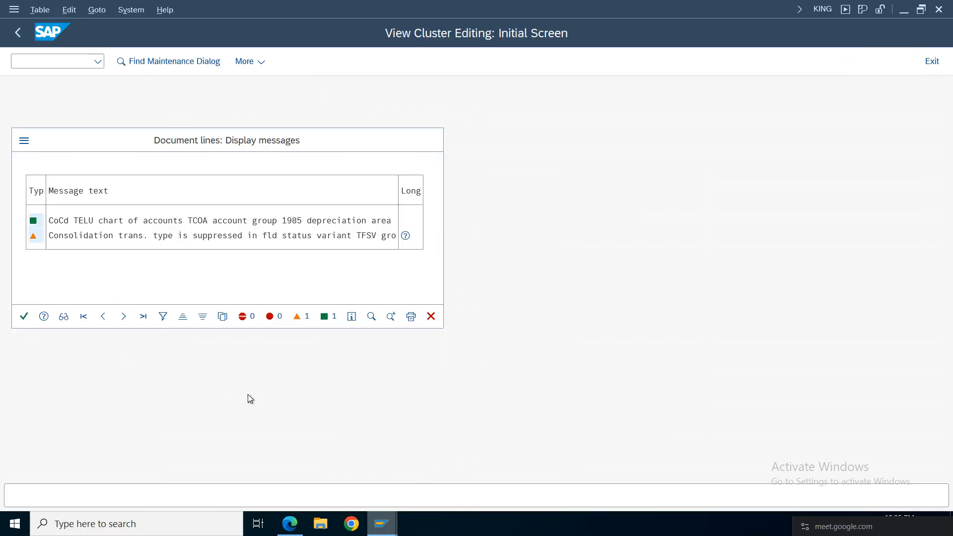
key(Return)
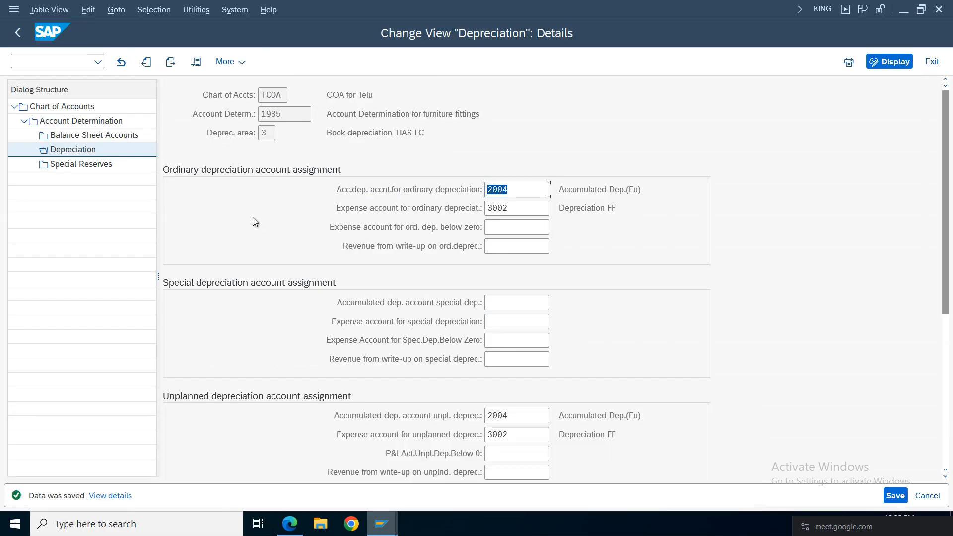
Switch to the depreciation posting run for TELU, 2025 period 2, and execute it as a test run
mouse_move(392, 532)
click(270, 469)
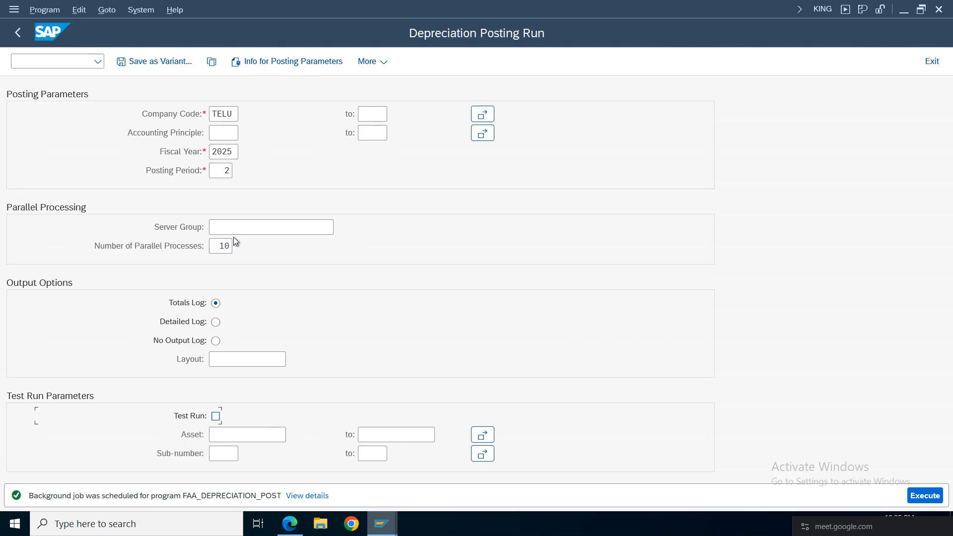
click(925, 495)
click(444, 356)
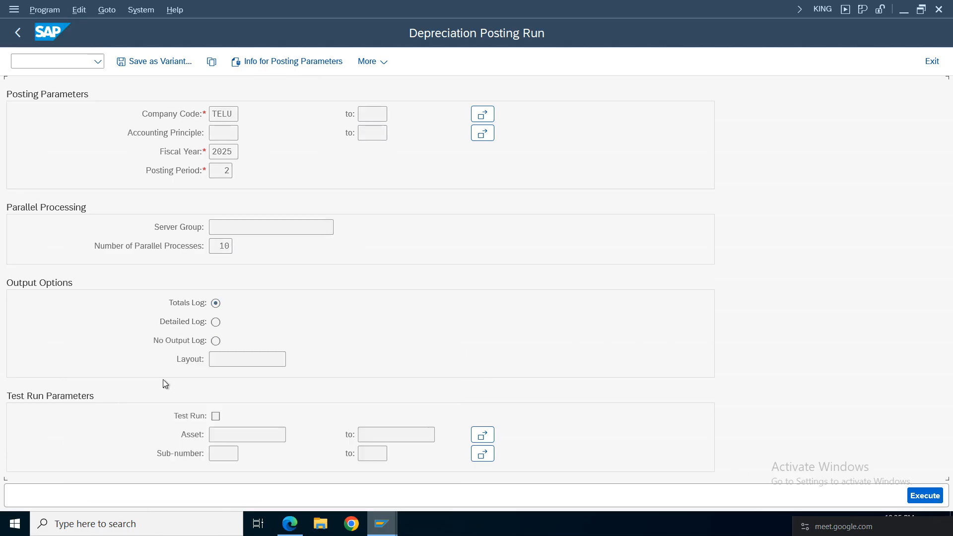
click(215, 416)
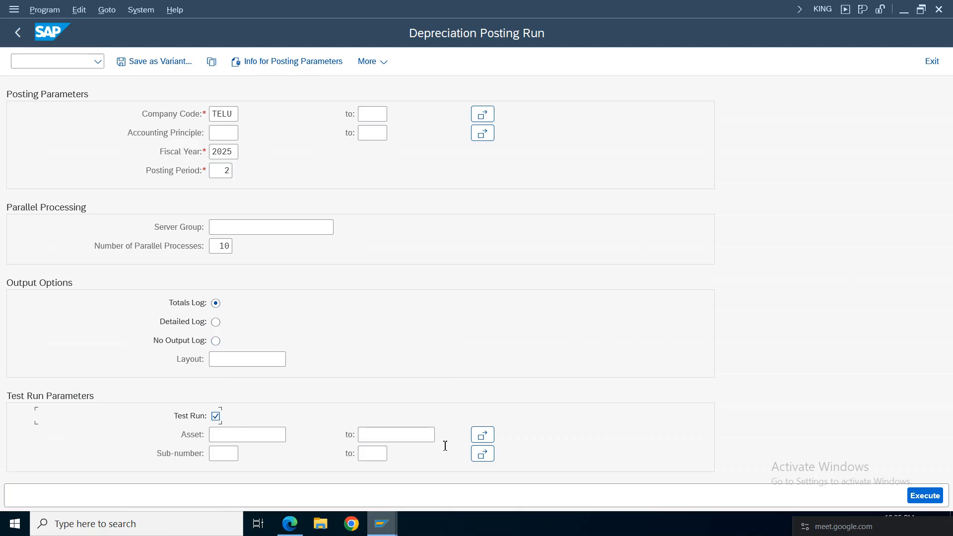
click(925, 495)
click(245, 354)
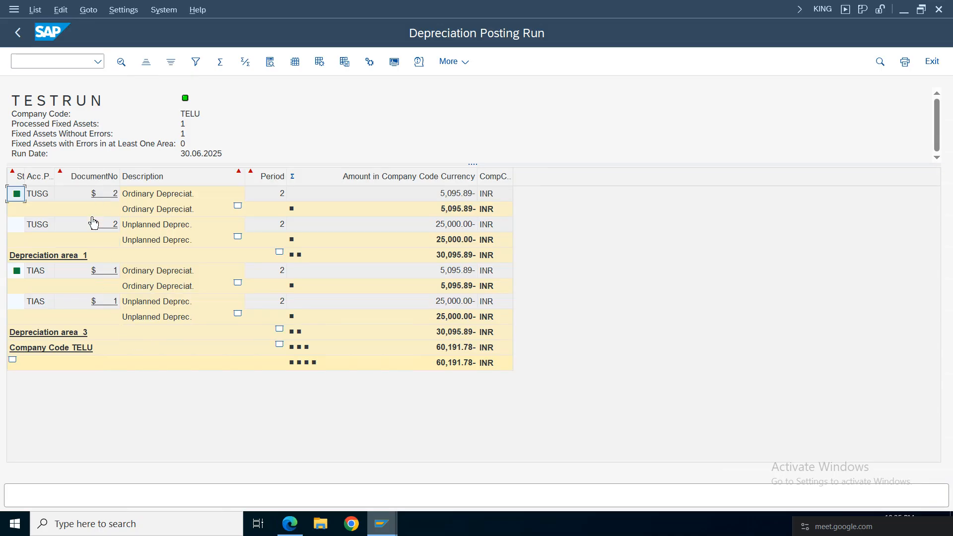
Examine the ordinary and unplanned depreciation amounts for areas 1 and 3 in the test run results
click(456, 304)
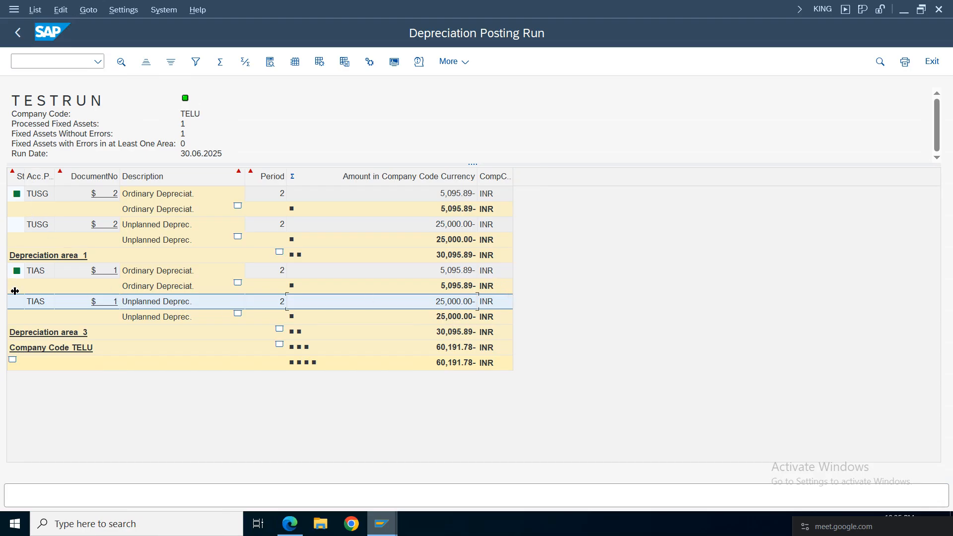
click(448, 196)
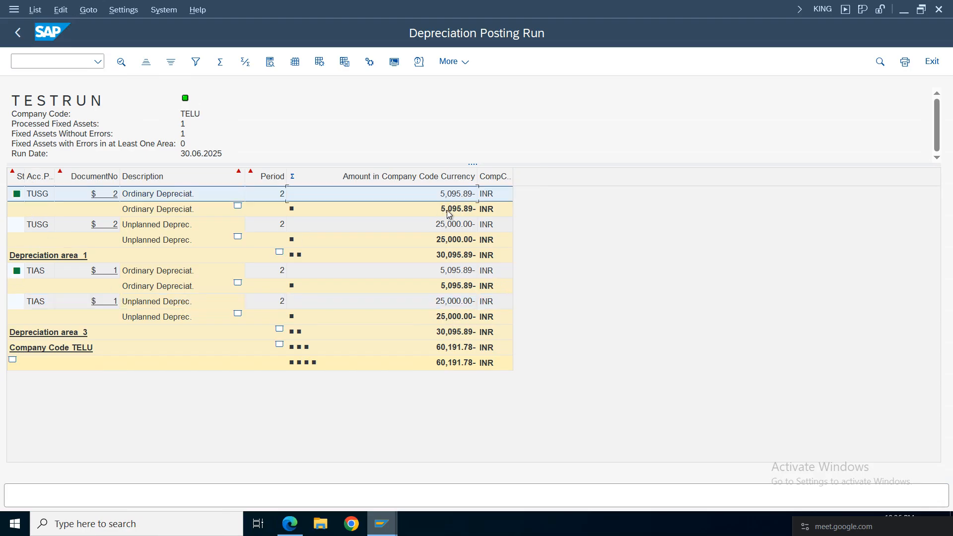
click(449, 211)
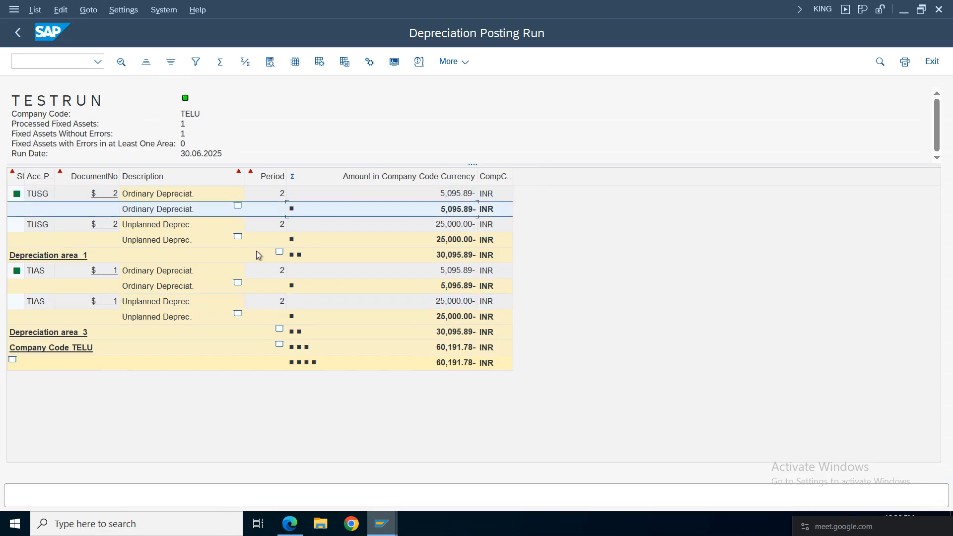
click(452, 226)
click(450, 197)
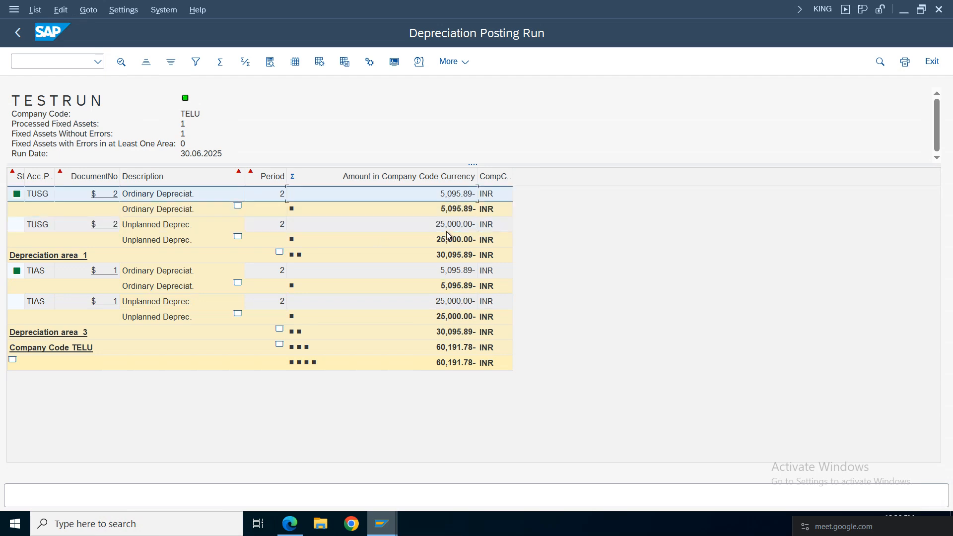
click(448, 228)
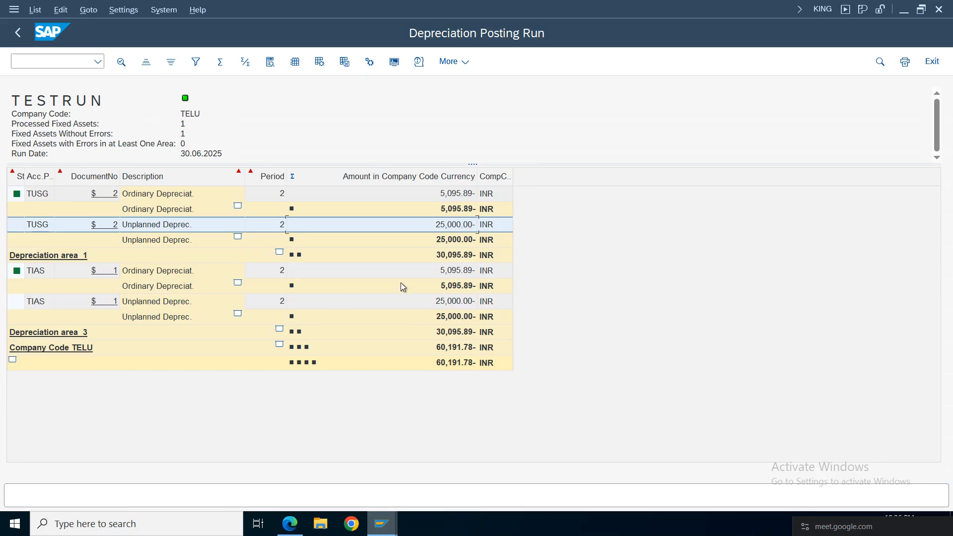
click(457, 198)
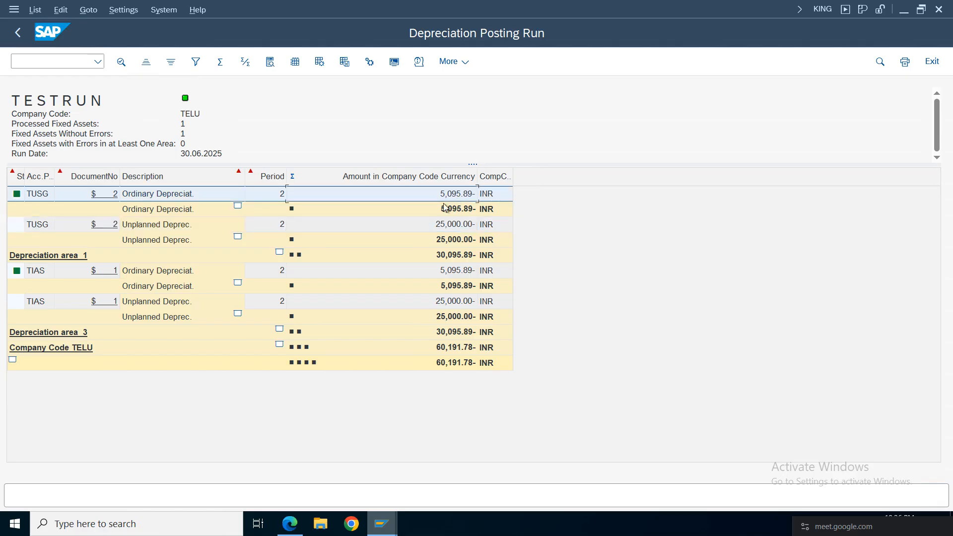
click(450, 226)
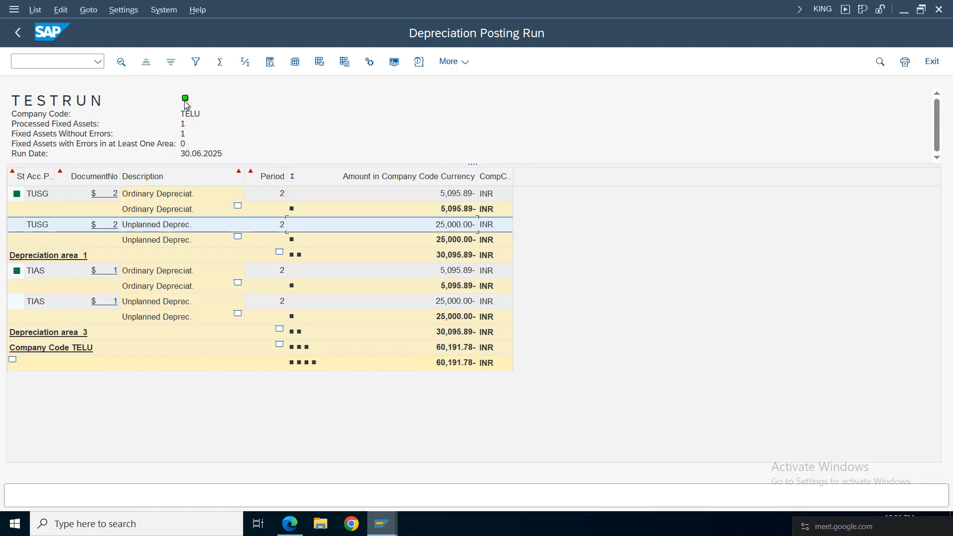
Turn off the test run and schedule the depreciation run in the background with output device lp01 and immediate start
click(18, 32)
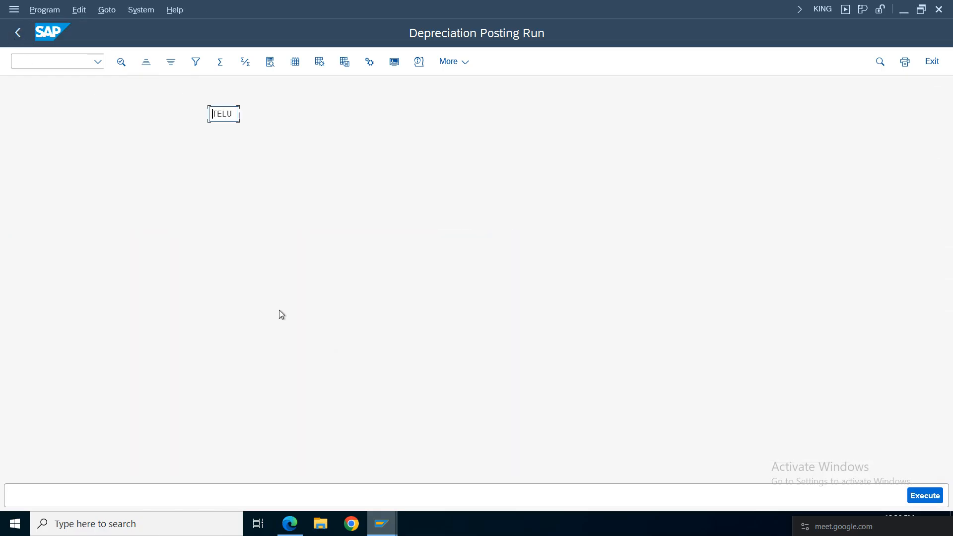
click(215, 416)
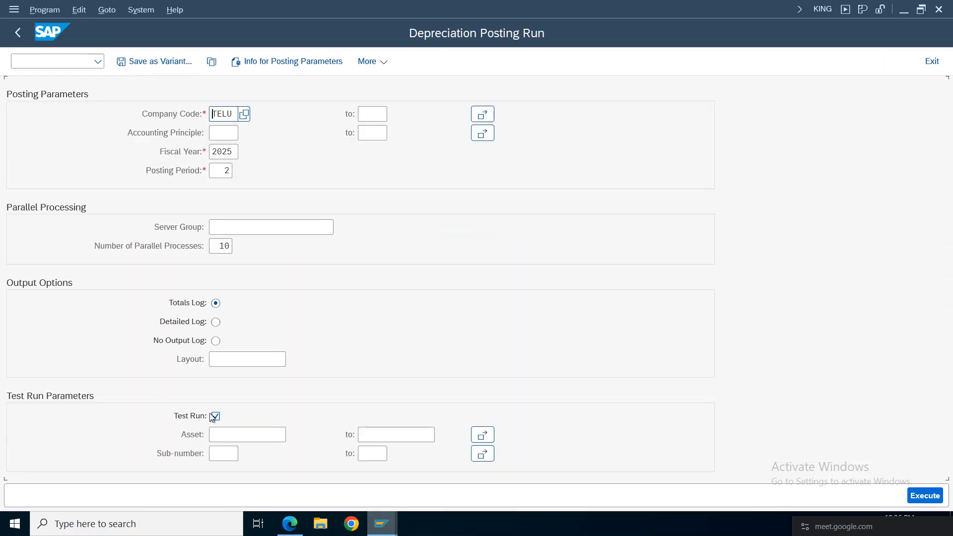
click(35, 11)
click(59, 63)
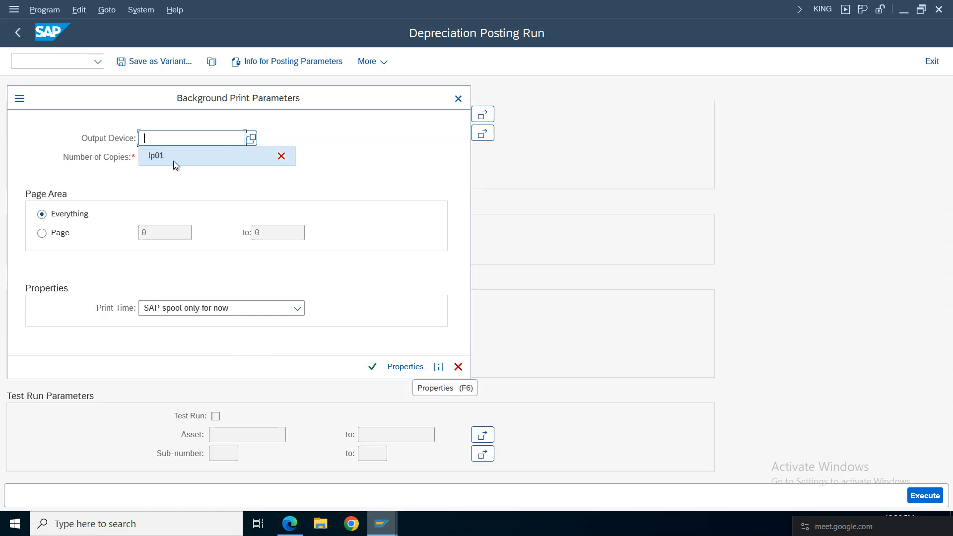
click(174, 161)
click(372, 367)
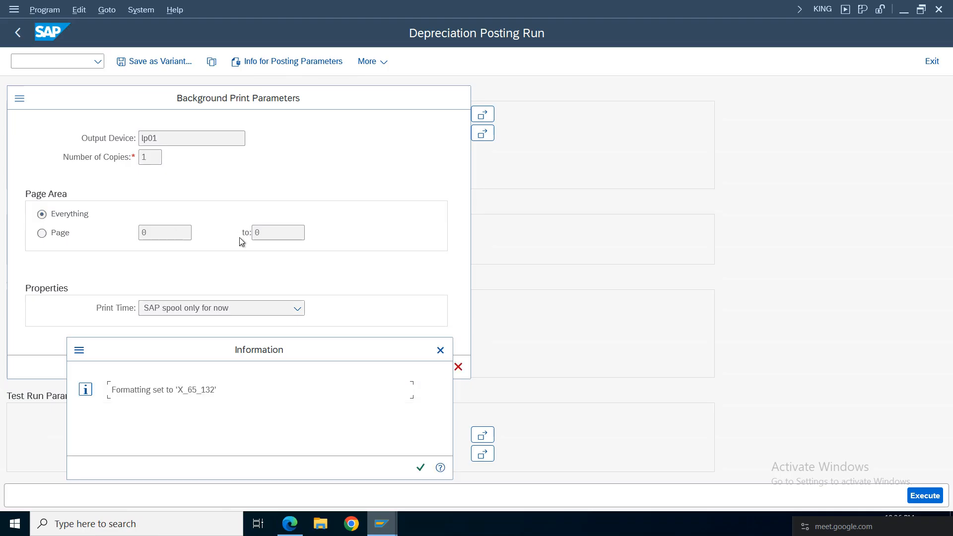
key(Return)
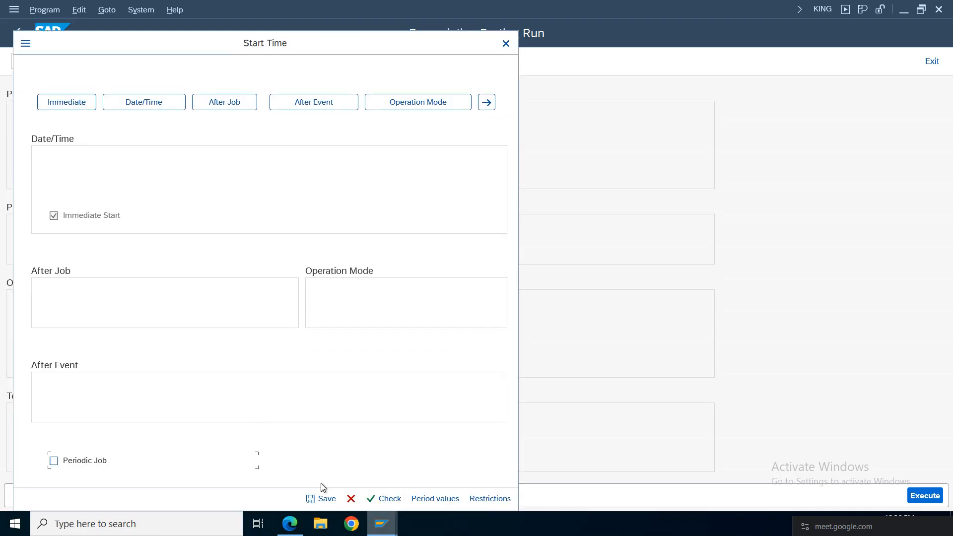
click(328, 499)
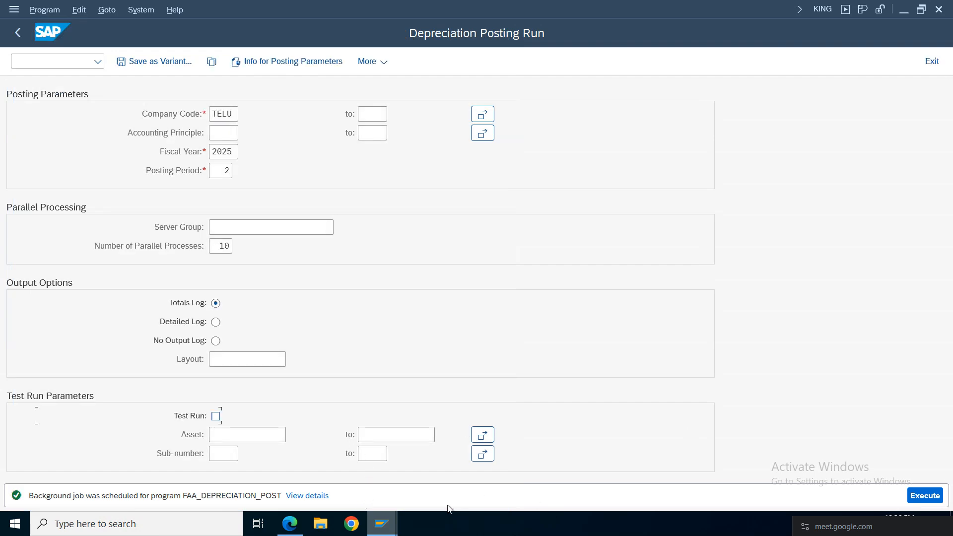
Switch to the Asset Explorer, refresh Furniture 31 and check its posted ordinary and unplanned depreciation for period 2
mouse_move(381, 524)
click(434, 493)
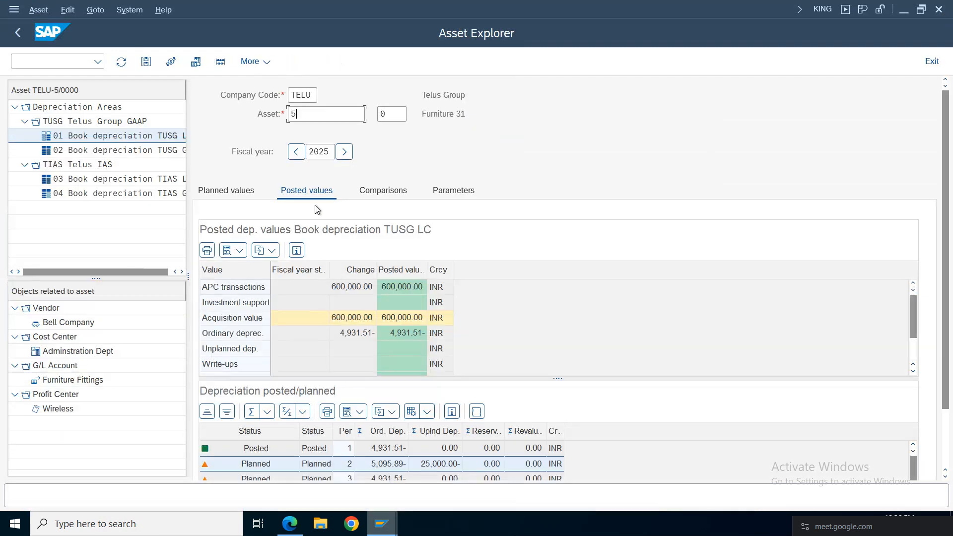
click(121, 62)
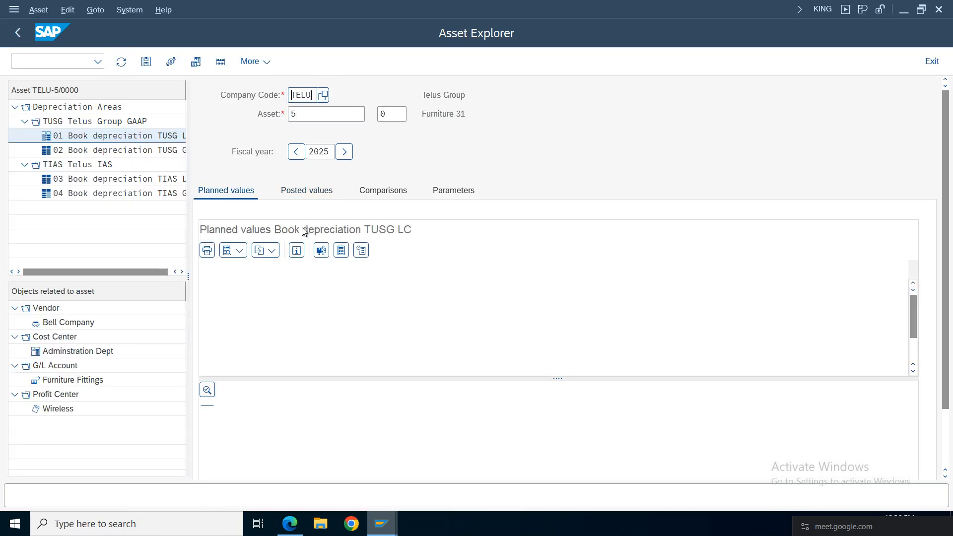
click(290, 190)
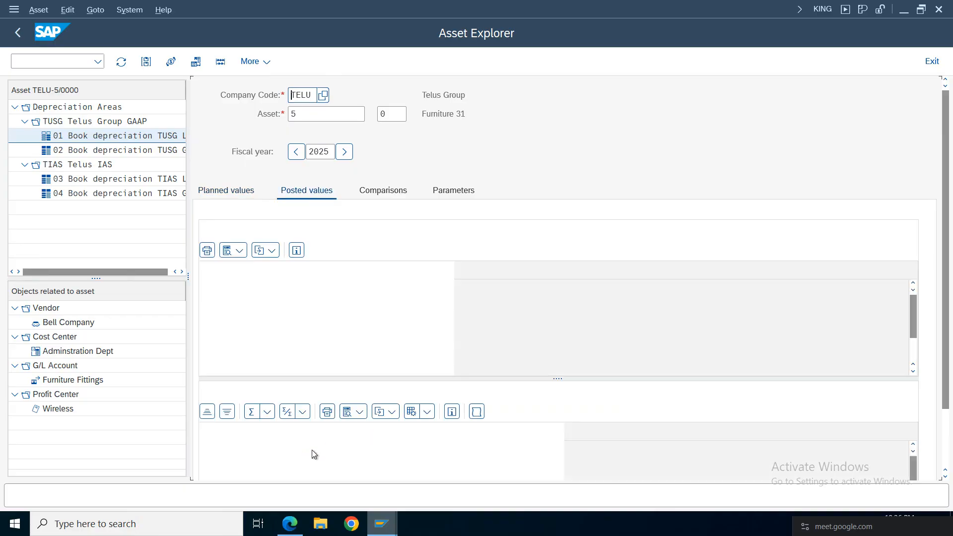
click(390, 469)
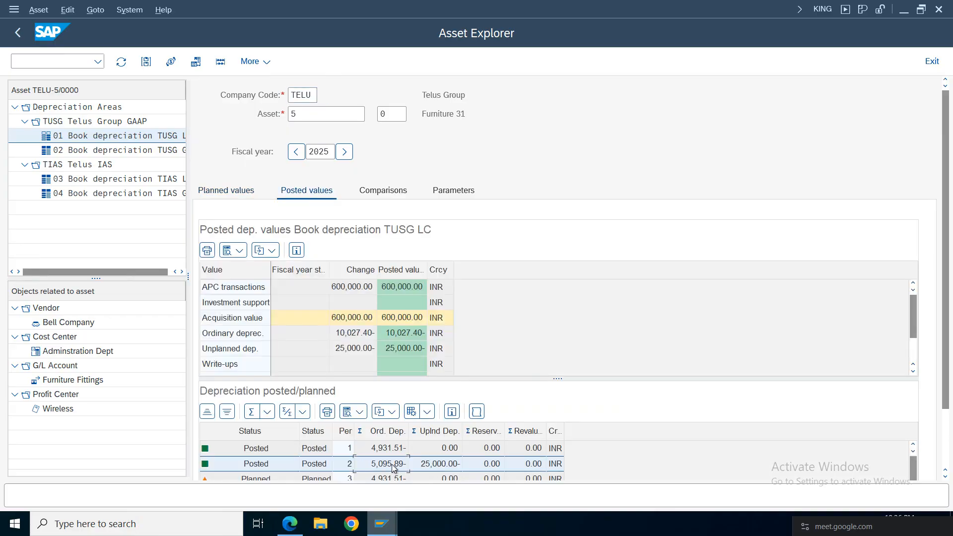
scroll(417, 466, down, 1)
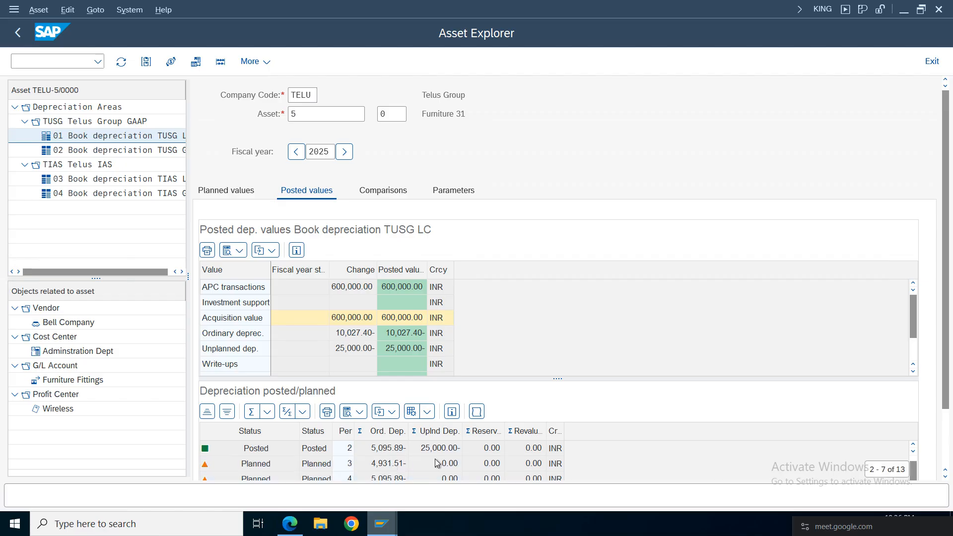
click(380, 449)
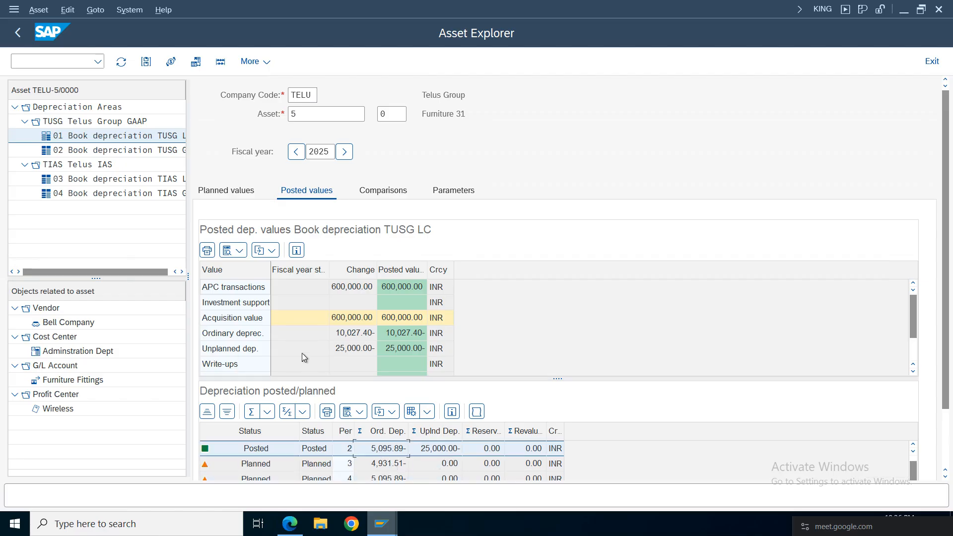
click(233, 352)
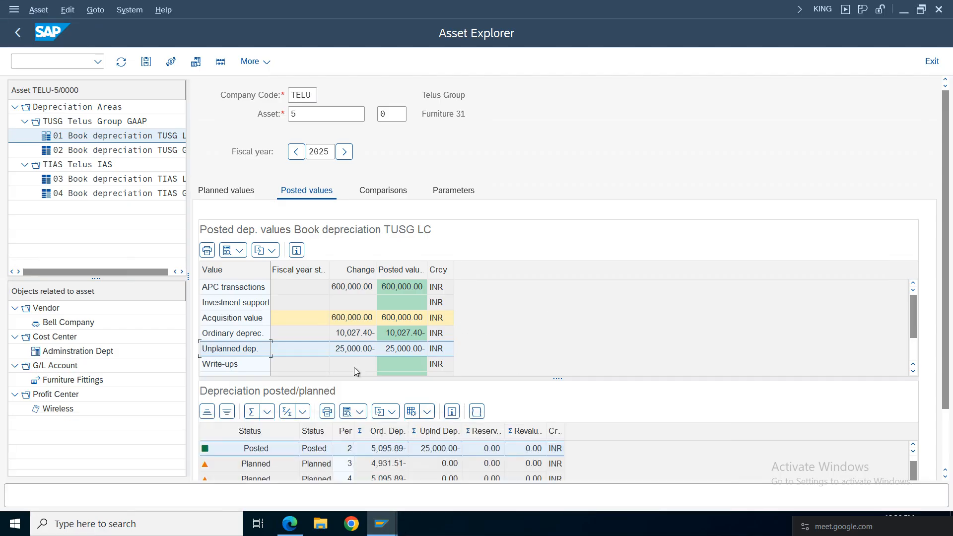
Switch to the session with the earlier test run, close its message list and return to SAP Easy Access
click(381, 524)
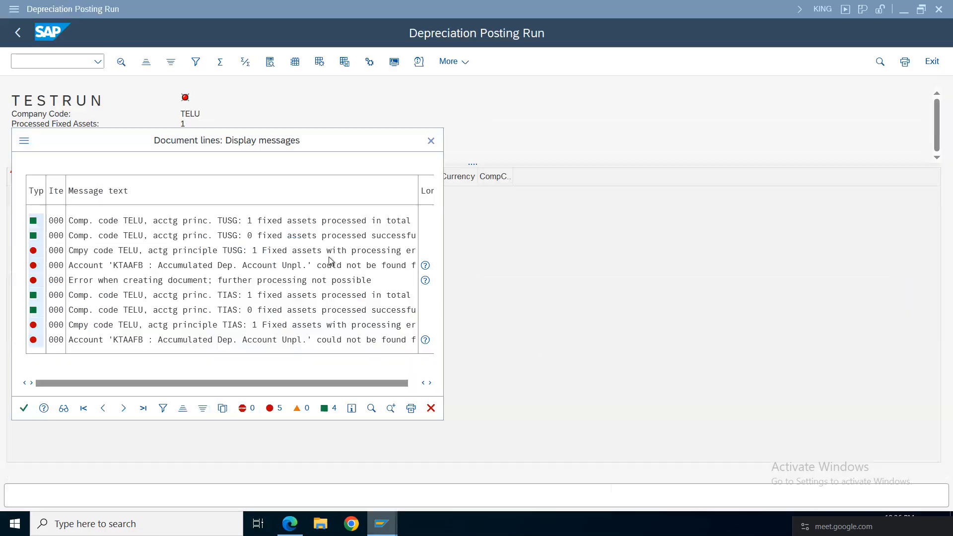
click(675, 474)
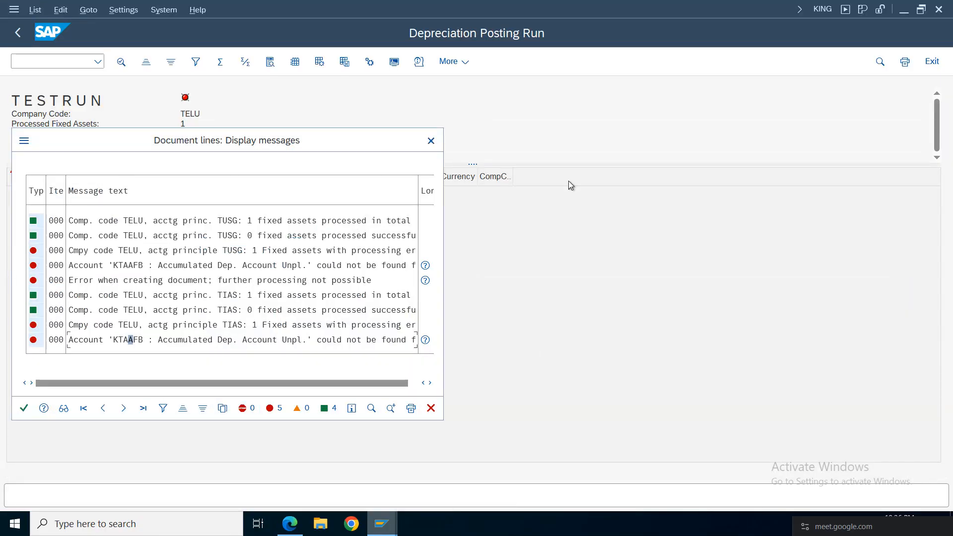
click(432, 141)
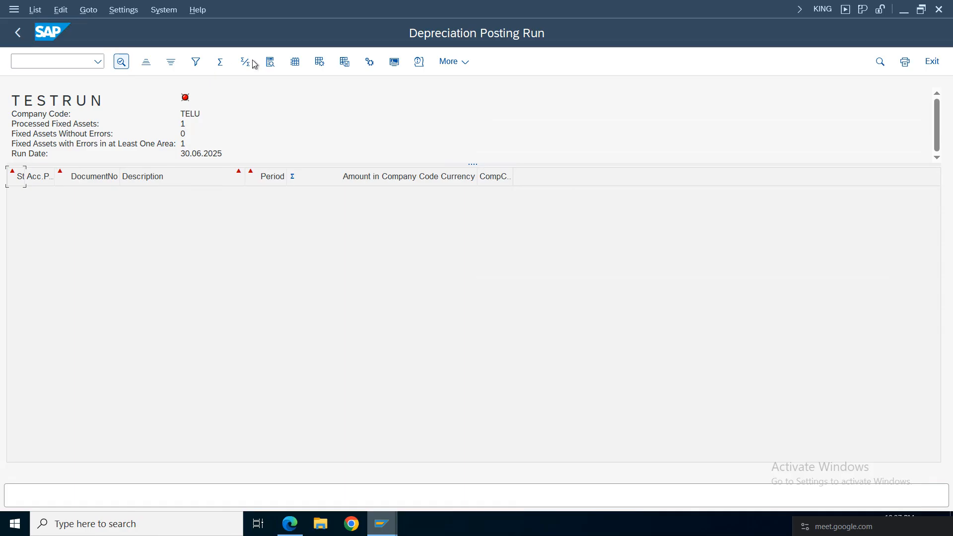
click(15, 35)
click(15, 35)
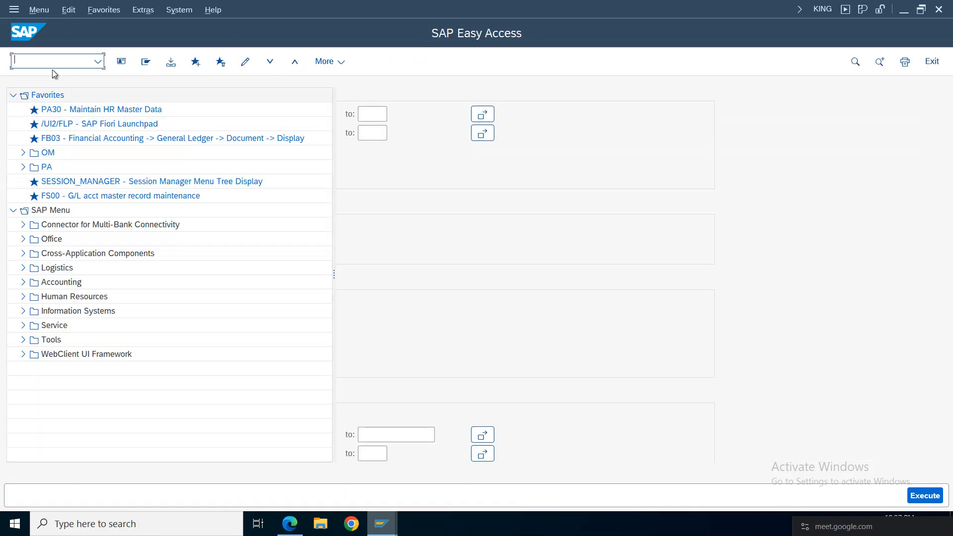
Start transaction FB03 and open the document list selection for company code TELU
text(fb)
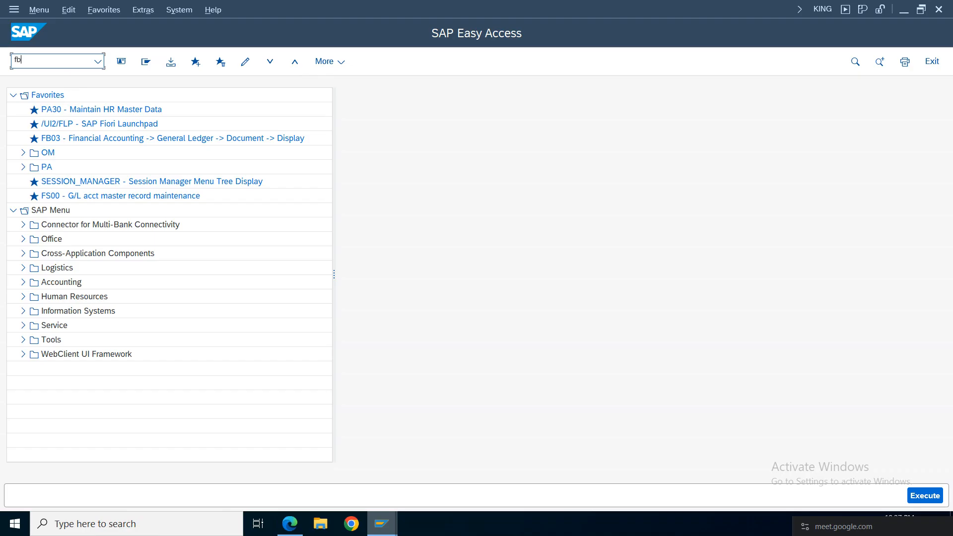
text(03)
key(Return)
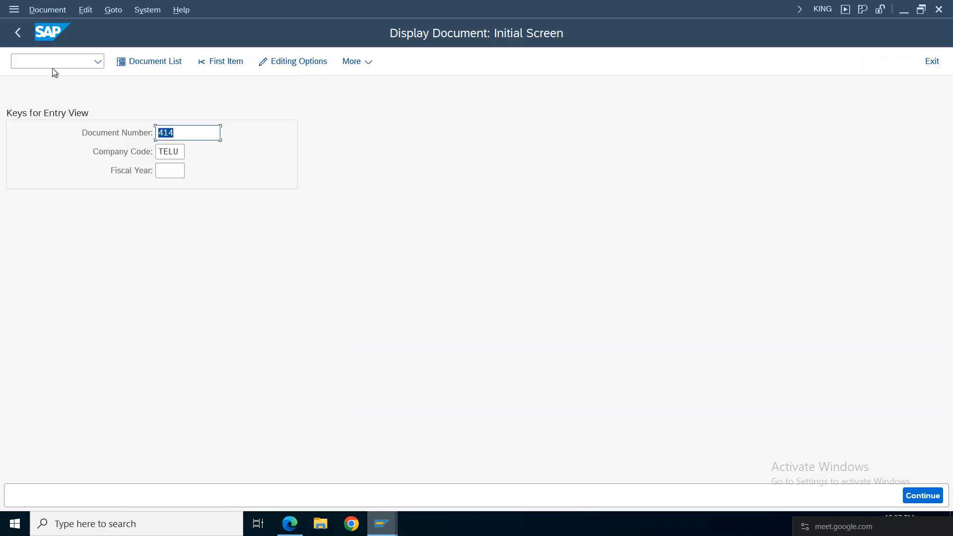
click(151, 64)
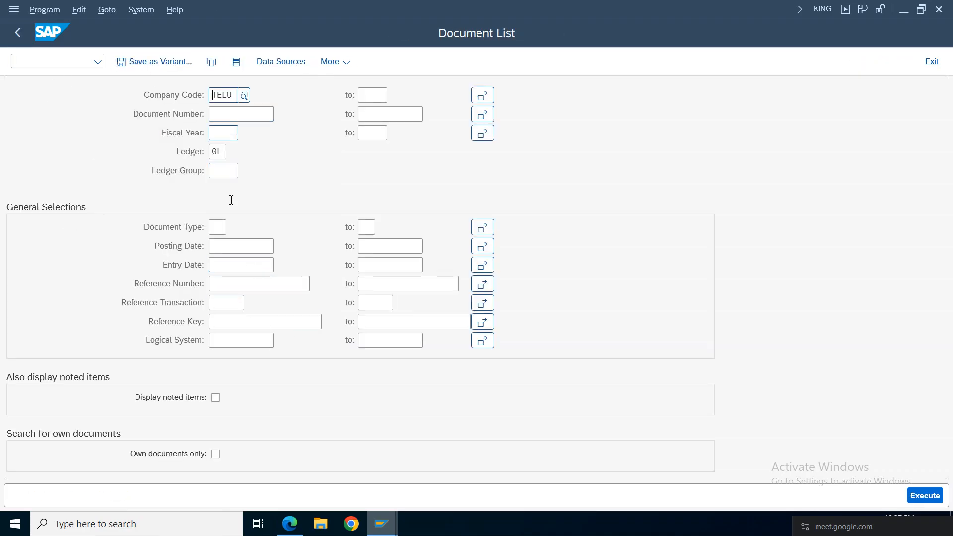
List the documents of type AF and open document 1006 to check its unplanned depreciation line items
click(214, 227)
text(af)
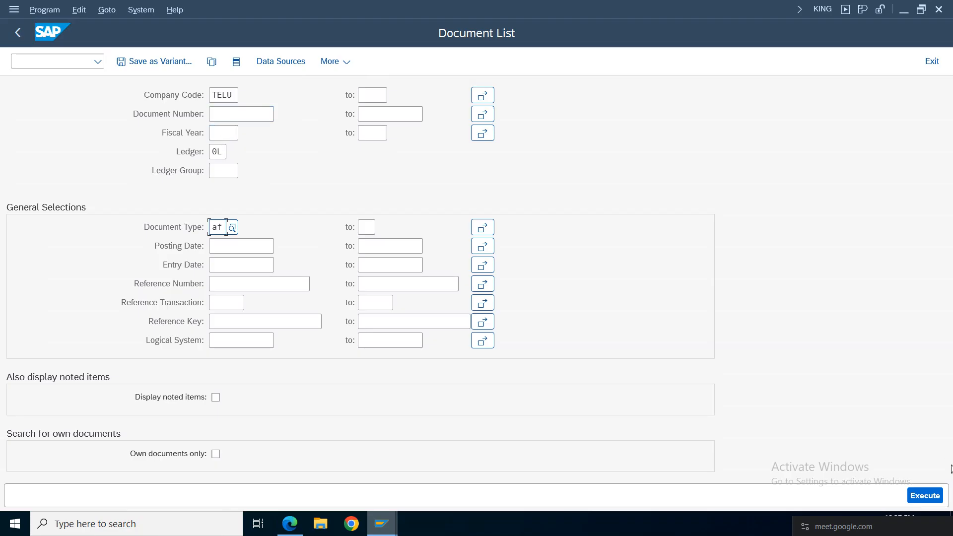
click(925, 496)
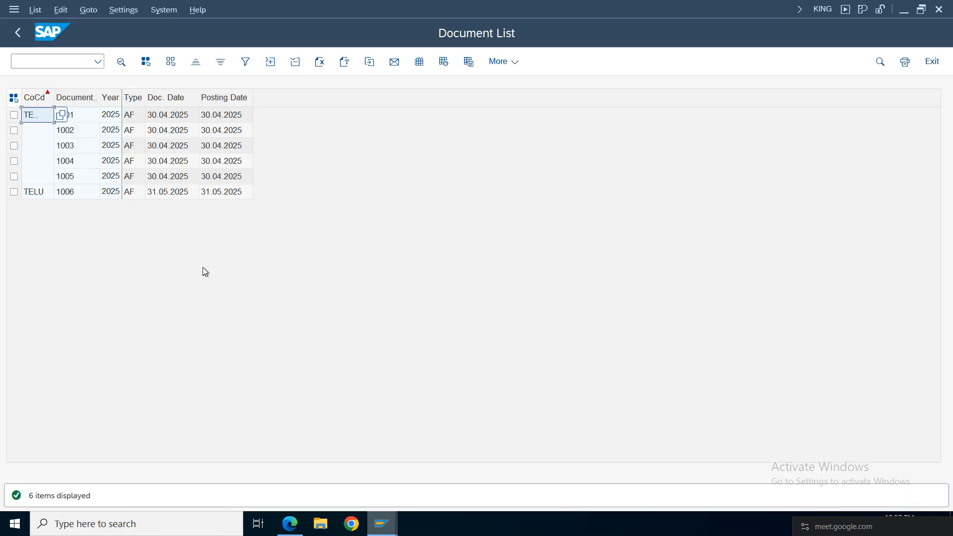
double_click(64, 192)
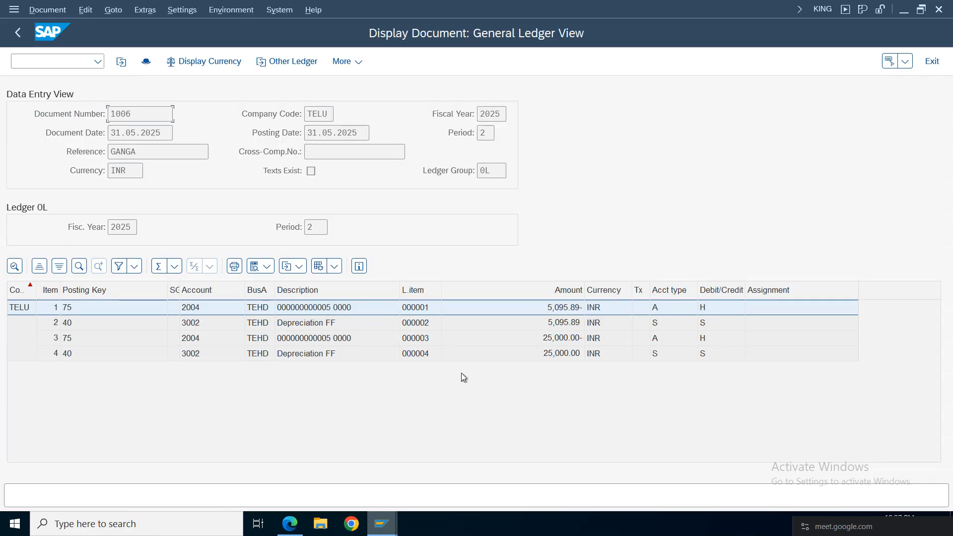
click(556, 353)
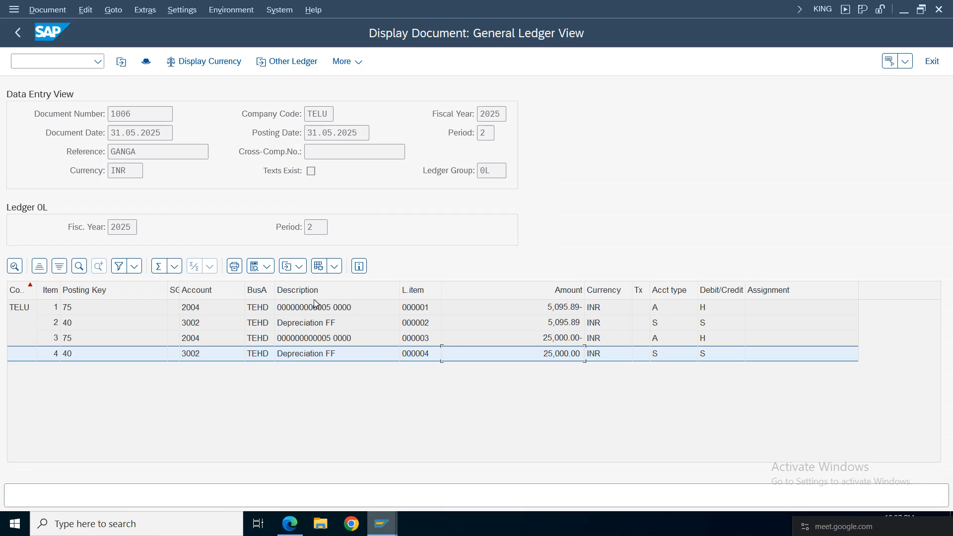
Review the accounts and descriptions of the ordinary and unplanned depreciation line items in document 1006
click(306, 339)
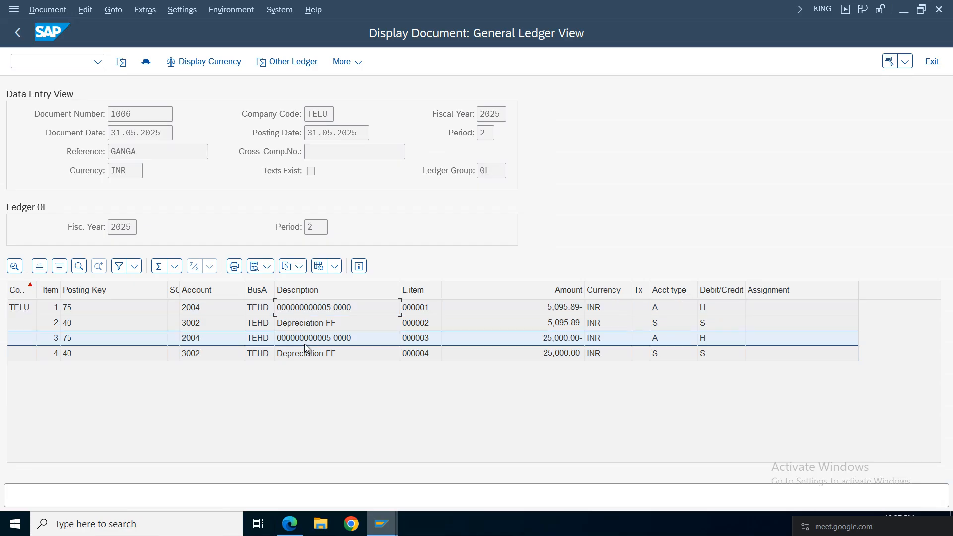
click(199, 354)
click(191, 309)
click(192, 327)
click(194, 338)
click(197, 354)
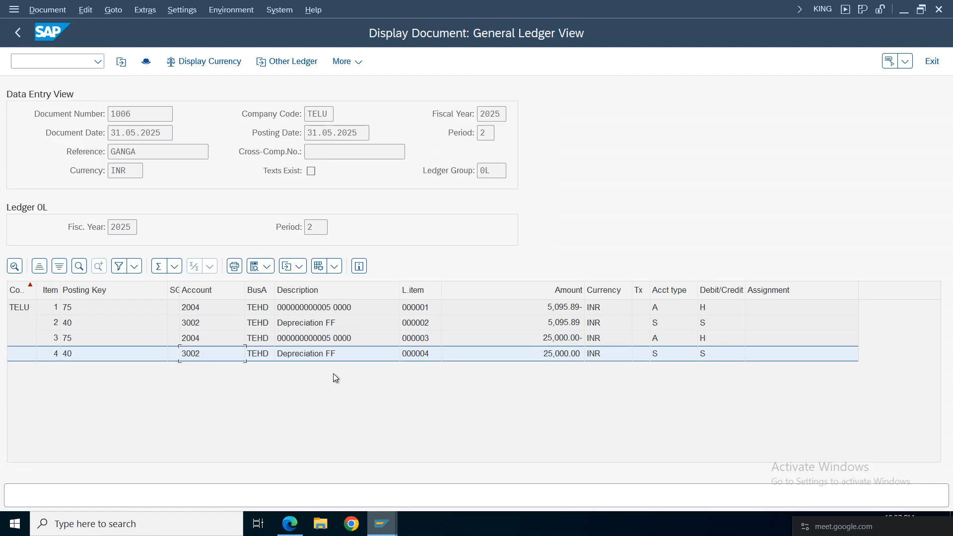
click(321, 324)
click(314, 338)
click(314, 354)
click(311, 324)
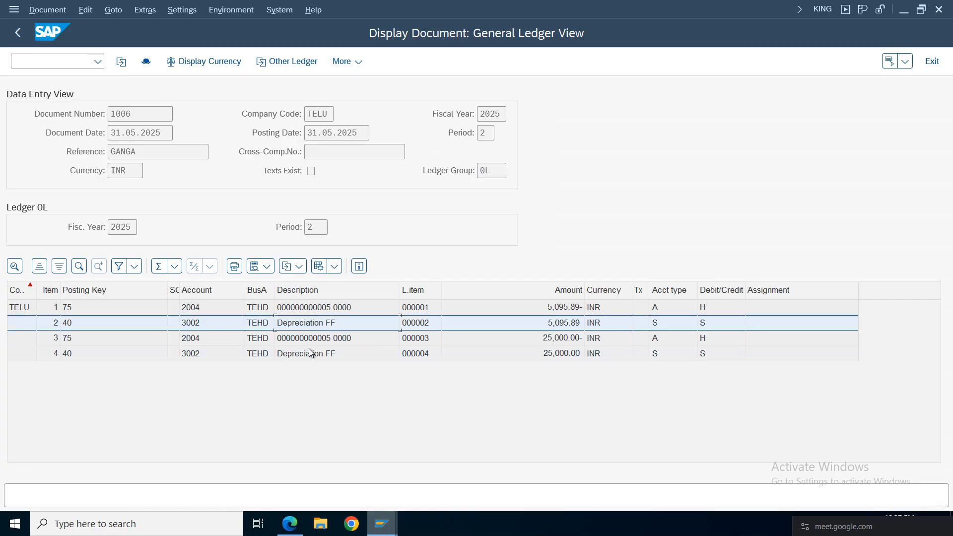
click(309, 340)
click(308, 357)
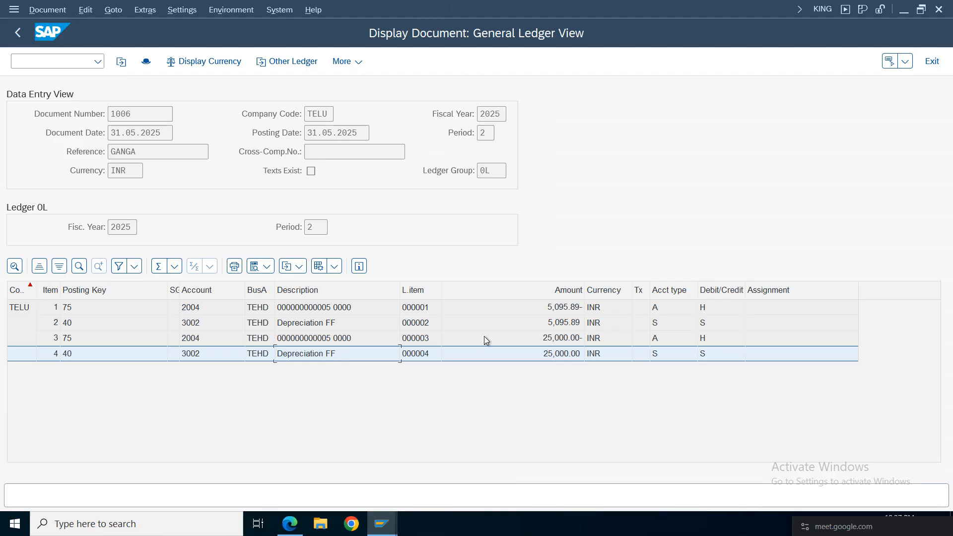
Switch to the Asset Explorer session and check the posted ordinary depreciation of Furniture 31
mouse_move(383, 524)
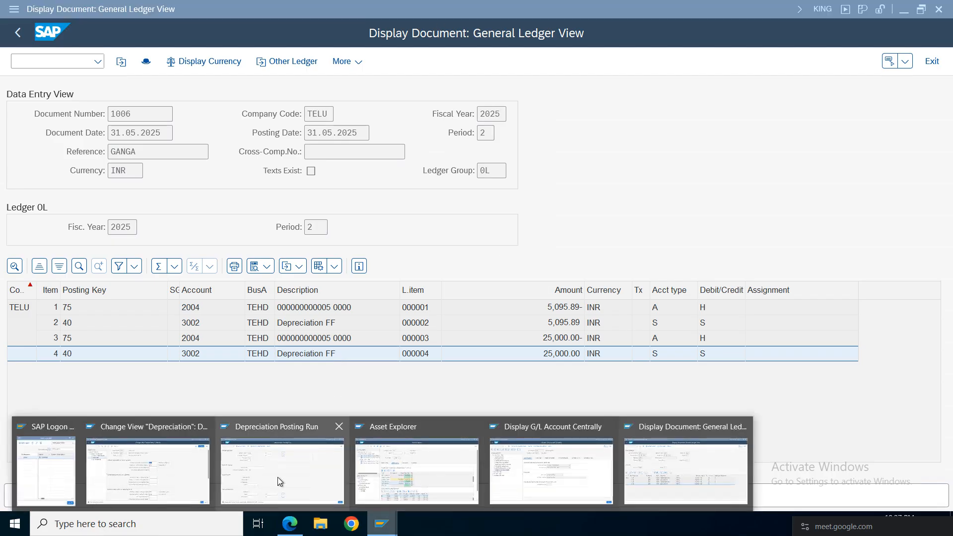
click(417, 473)
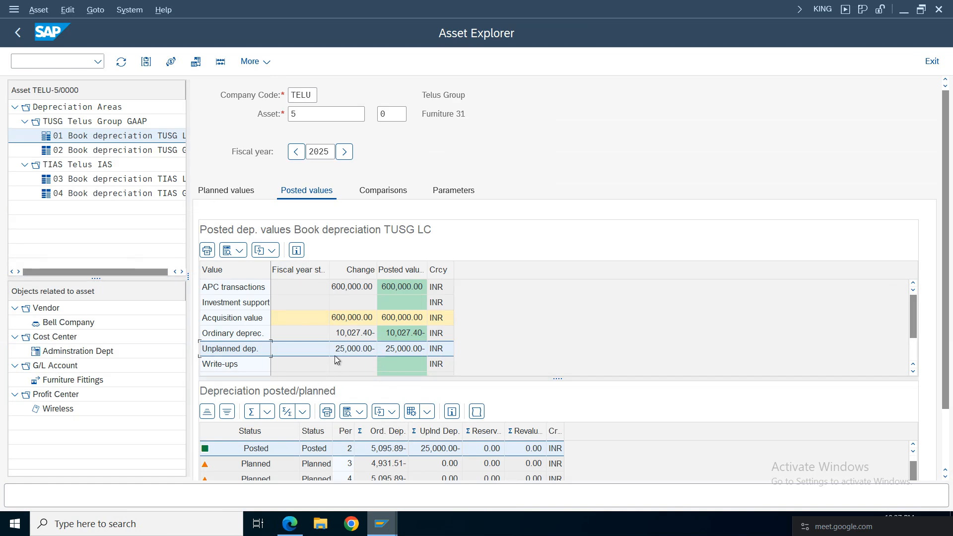
click(348, 336)
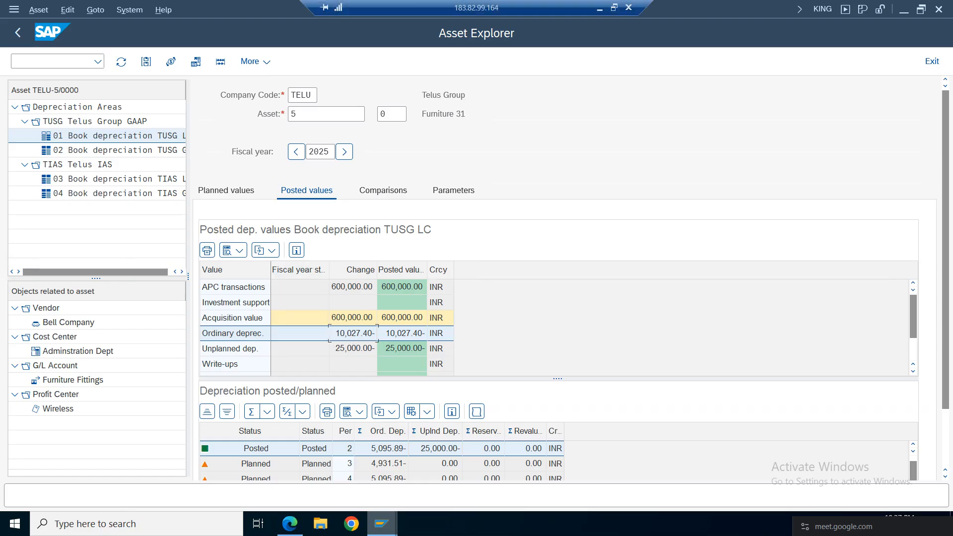
Switch to the FI Working Notes spreadsheet in the browser and mark "Retirement with out Customer" with X in C304
click(602, 7)
click(263, 330)
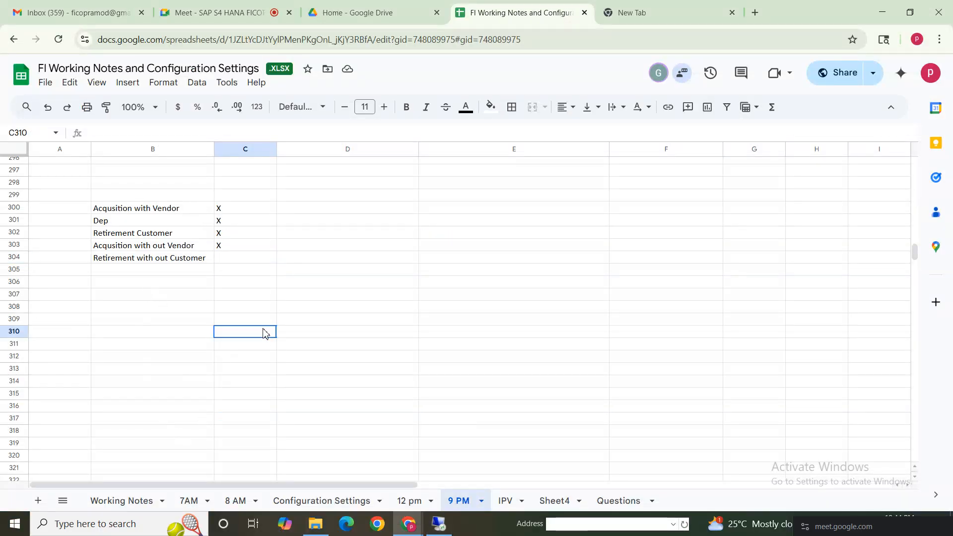
click(235, 260)
text(X)
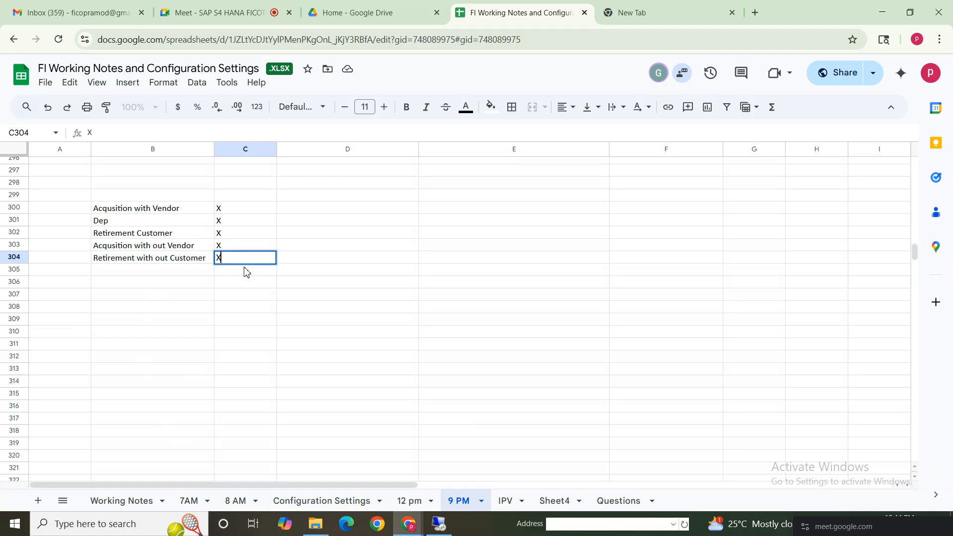
Add the topic "unplanned dep" in B305 of the 9 PM sheet and mark it with X in C305
click(127, 273)
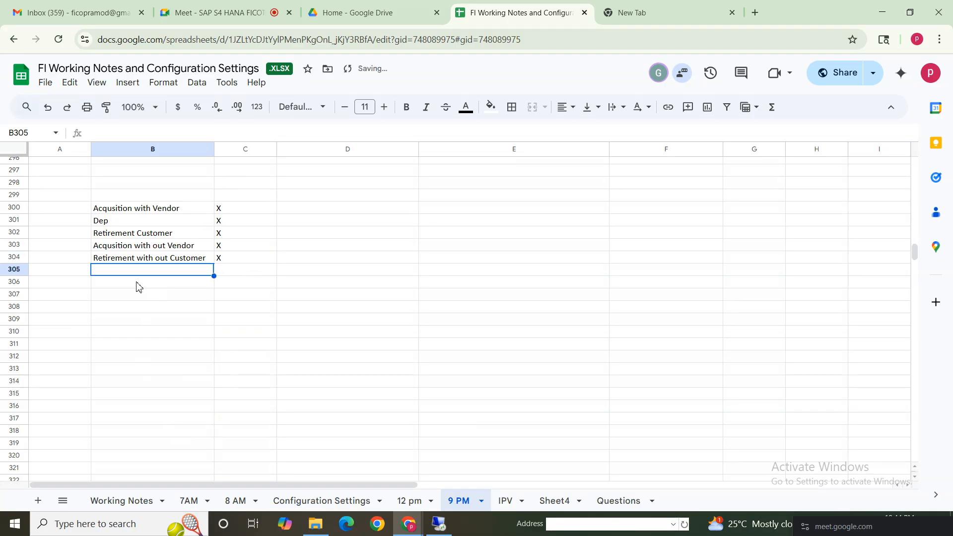
click(115, 222)
click(115, 269)
text(unplanned)
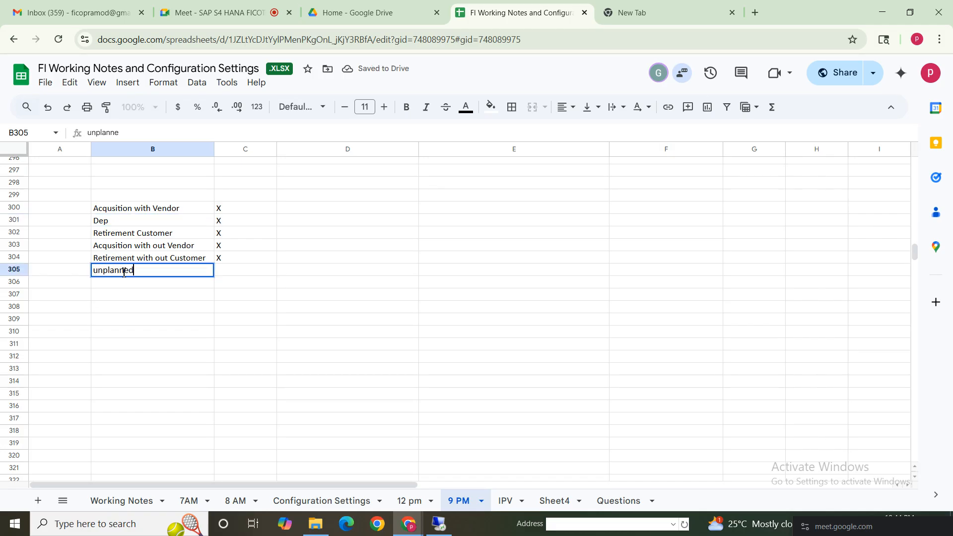
text( dep)
drag(432, 273, 432, 278)
click(234, 273)
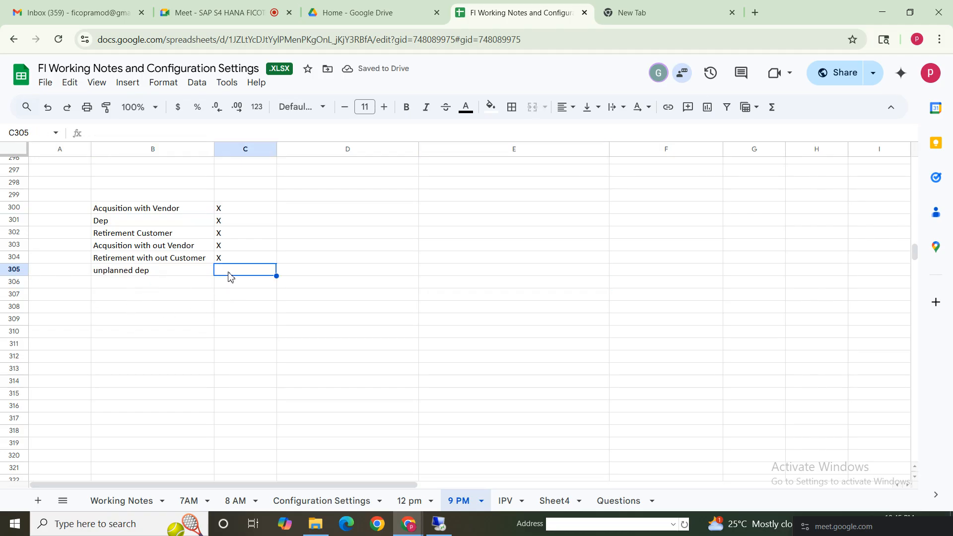
text(X)
click(462, 350)
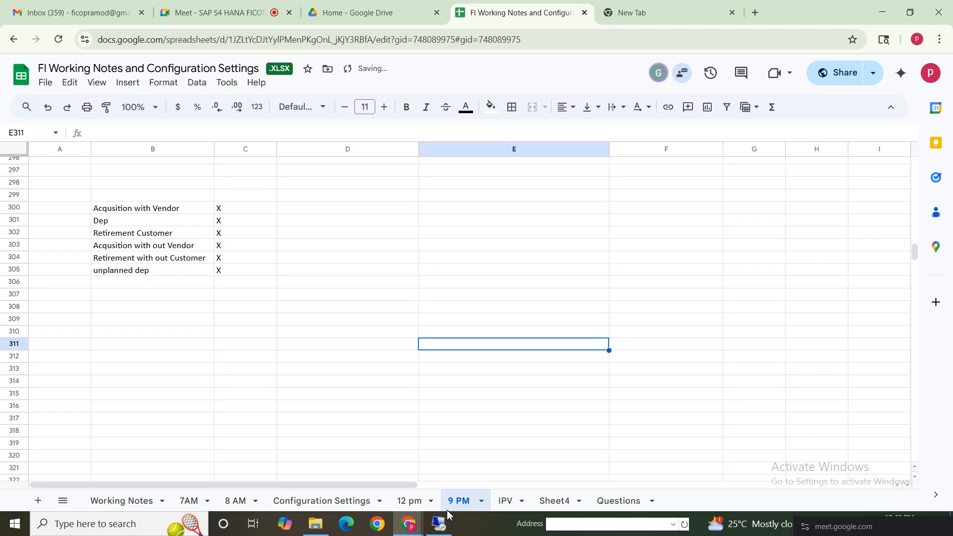
Switch back to the remote SAP session and leave the Asset Explorer
click(439, 524)
click(17, 32)
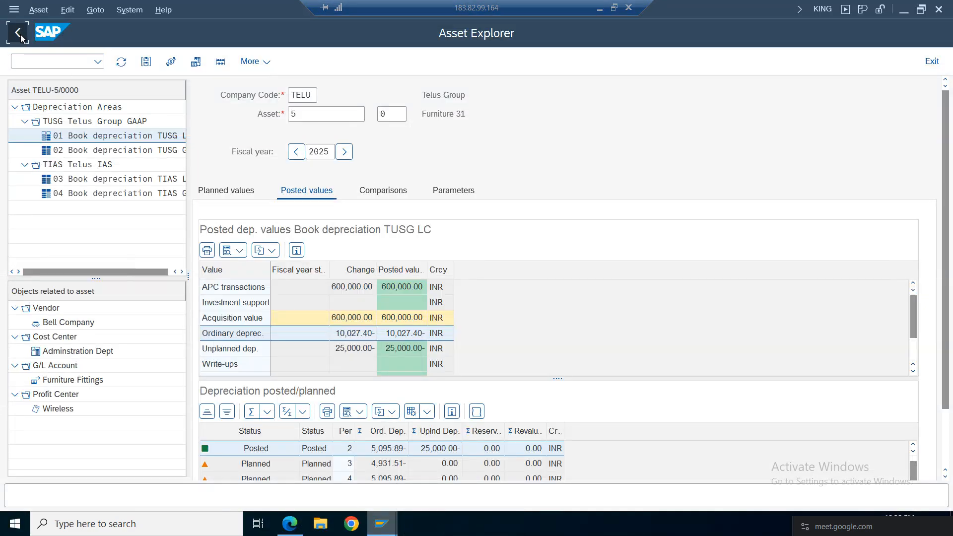
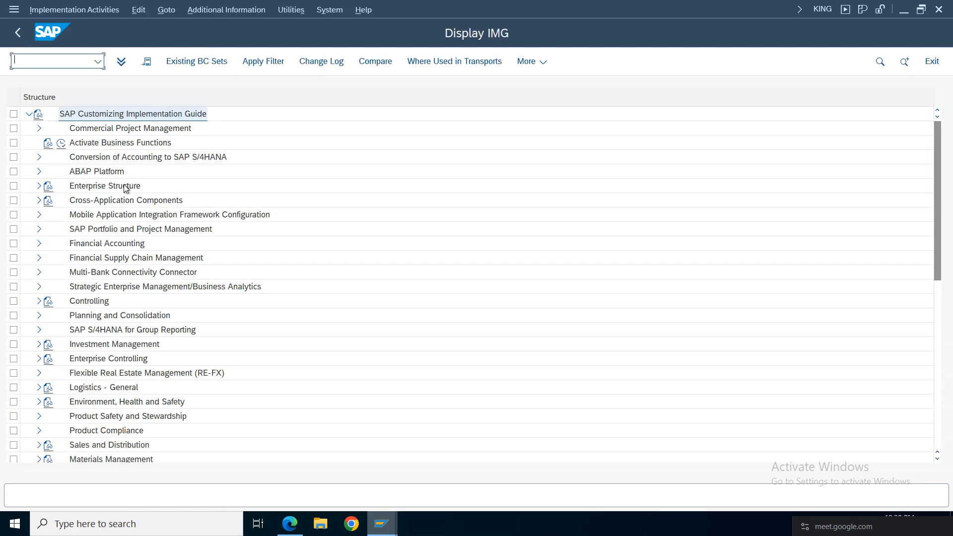
Expand Financial Accounting and its Asset Accounting node in the SAP Customizing Implementation Guide
click(87, 244)
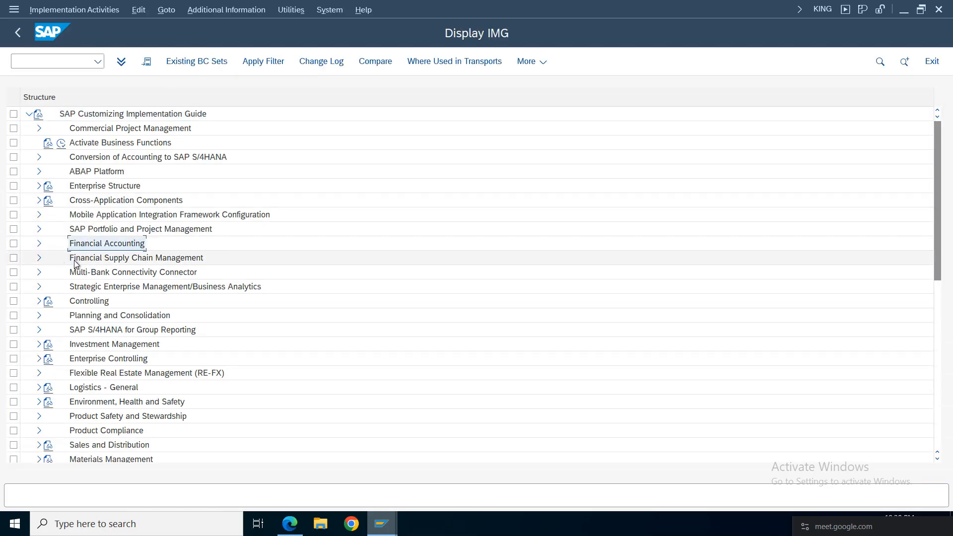
click(38, 245)
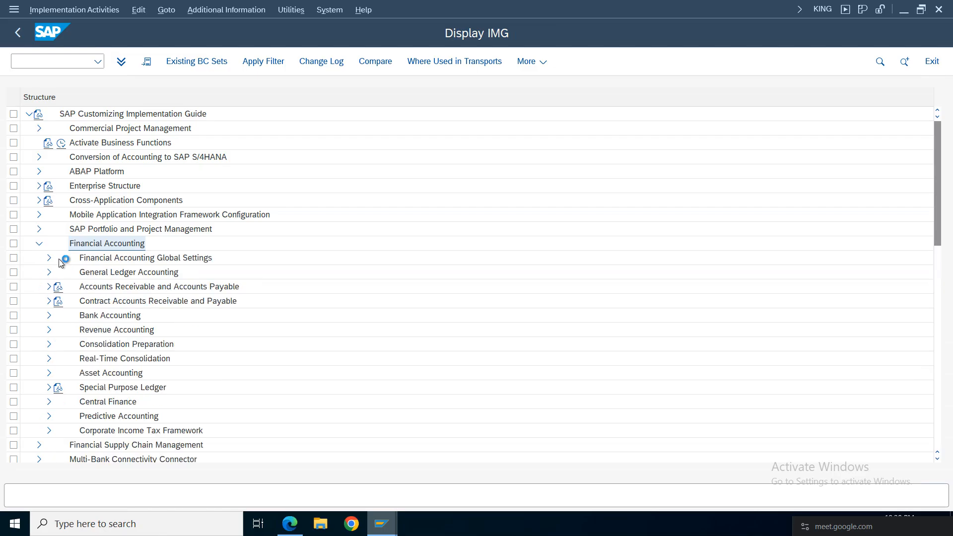
click(38, 251)
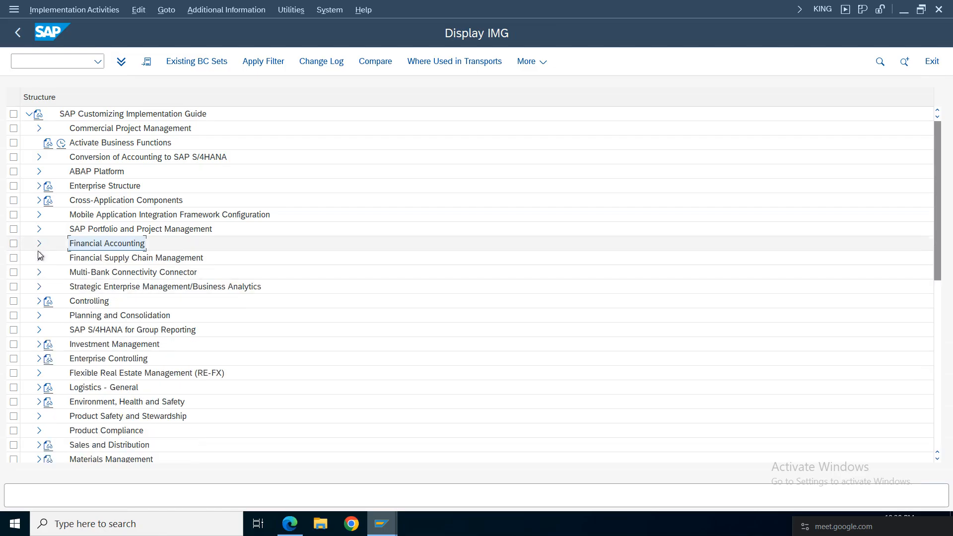
click(38, 250)
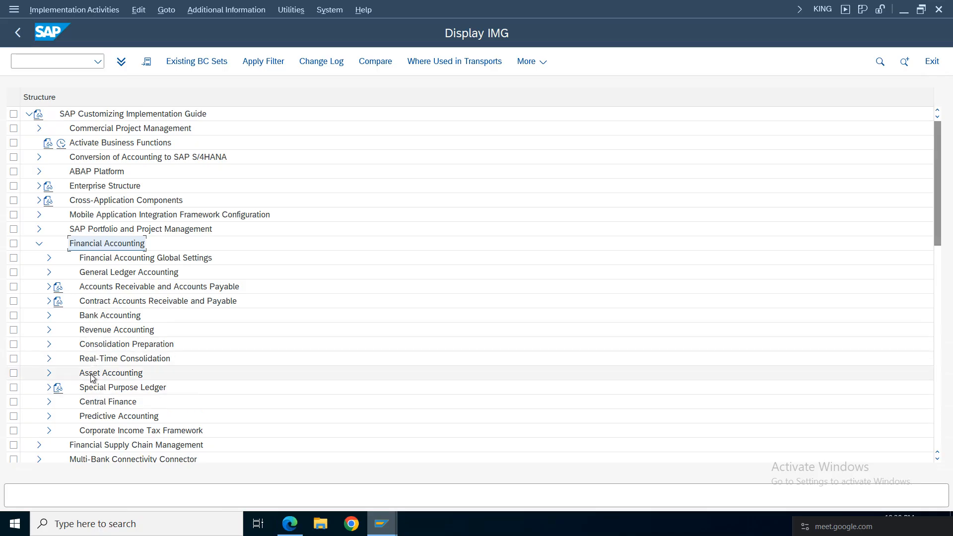
click(85, 373)
click(49, 373)
click(121, 317)
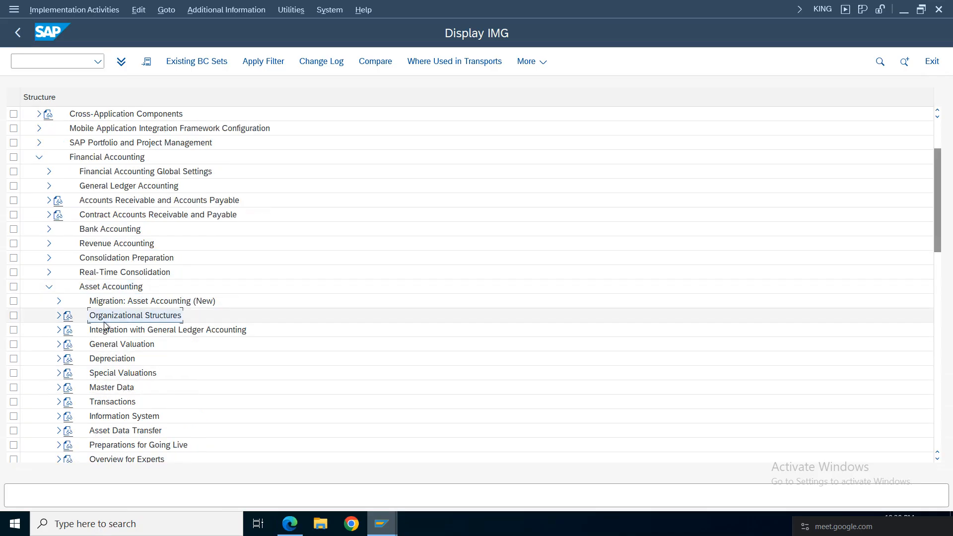
Under Asset Accounting, expand Depreciation, Valuation Methods and Depreciation Key down to the Calculation Methods node
click(105, 362)
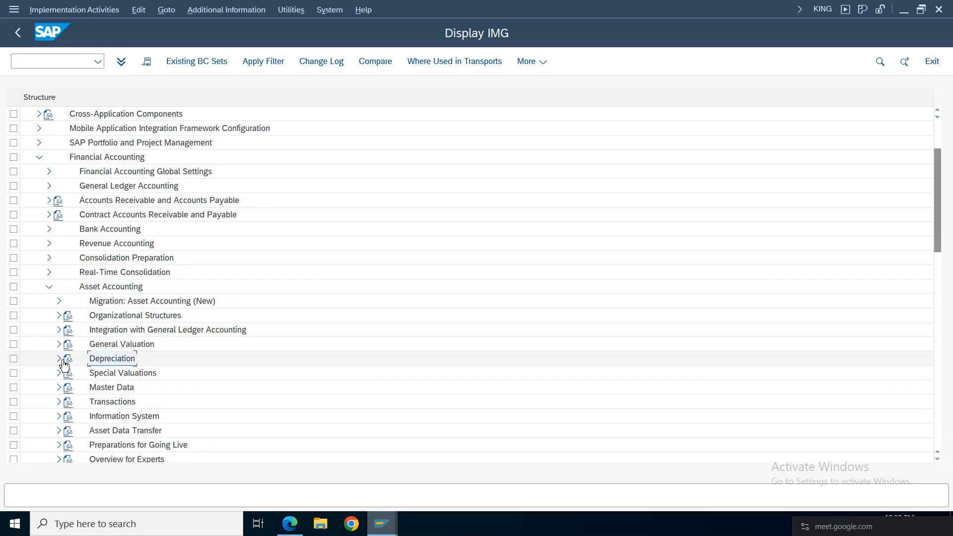
click(58, 359)
click(112, 416)
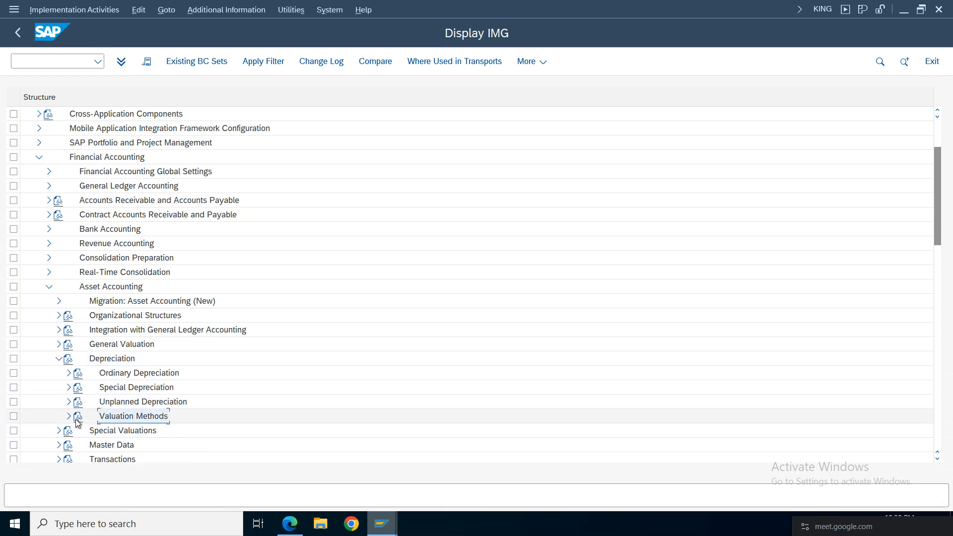
click(69, 416)
click(119, 417)
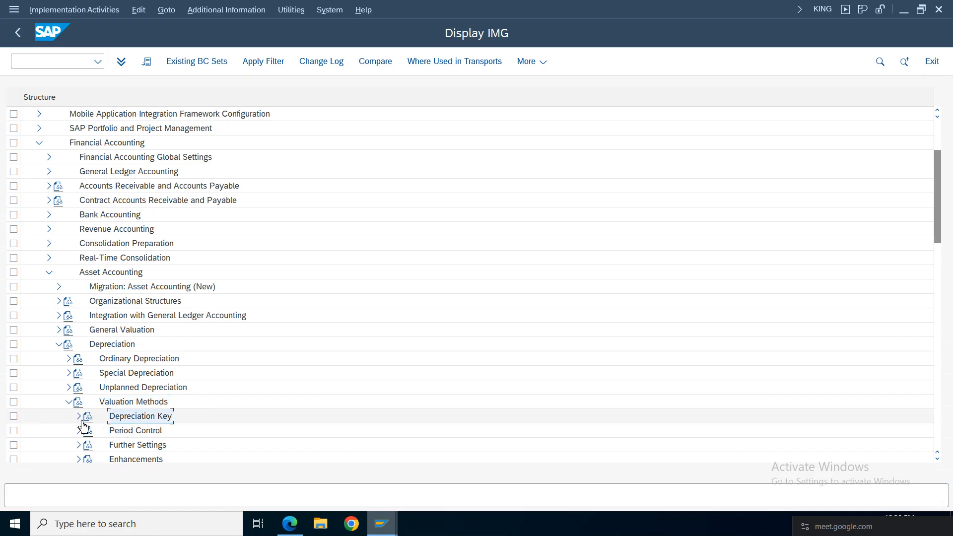
click(79, 416)
click(128, 417)
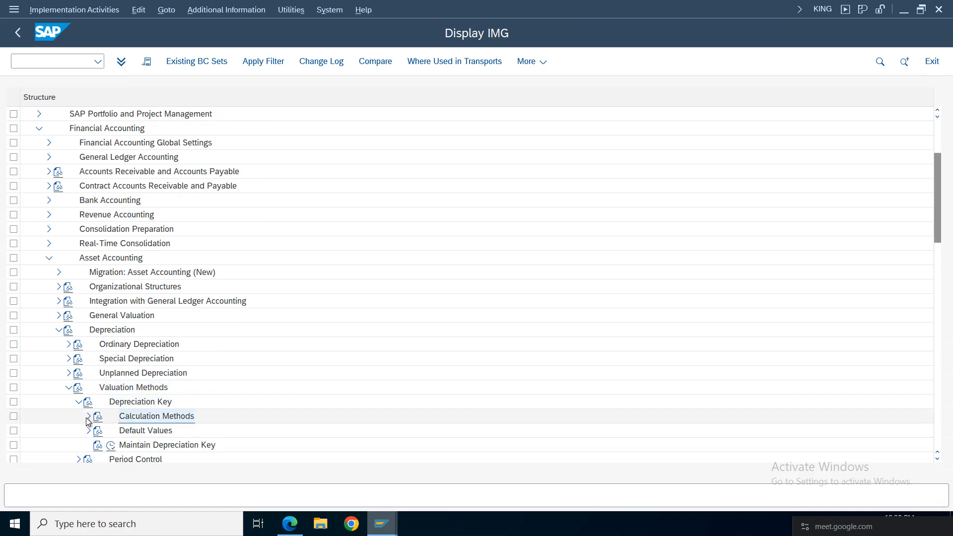
Open the Define Base Methods activity in the calculation methods of the depreciation key configuration
click(89, 416)
click(149, 402)
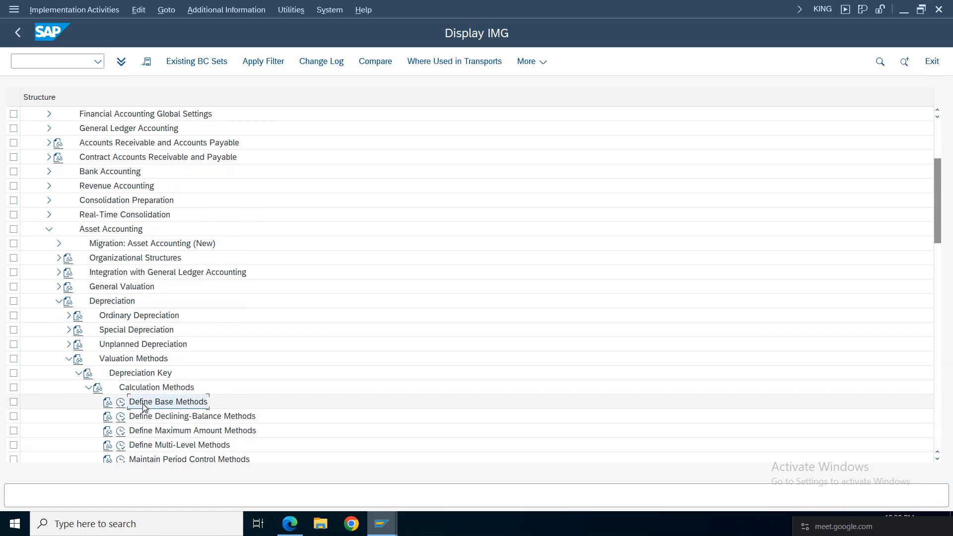
click(121, 402)
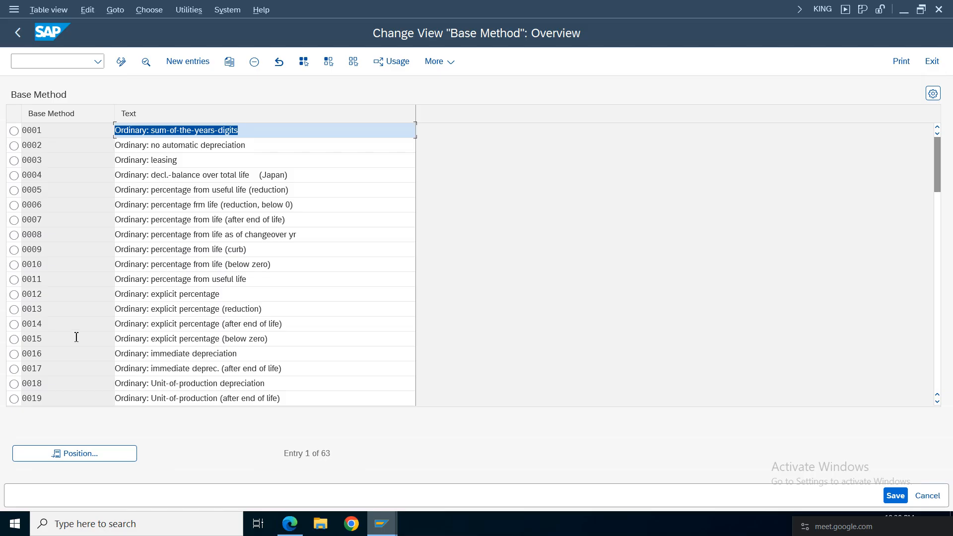
Look through the full list of base methods, from the numbered ordinary methods to the alphabetic entries
click(297, 327)
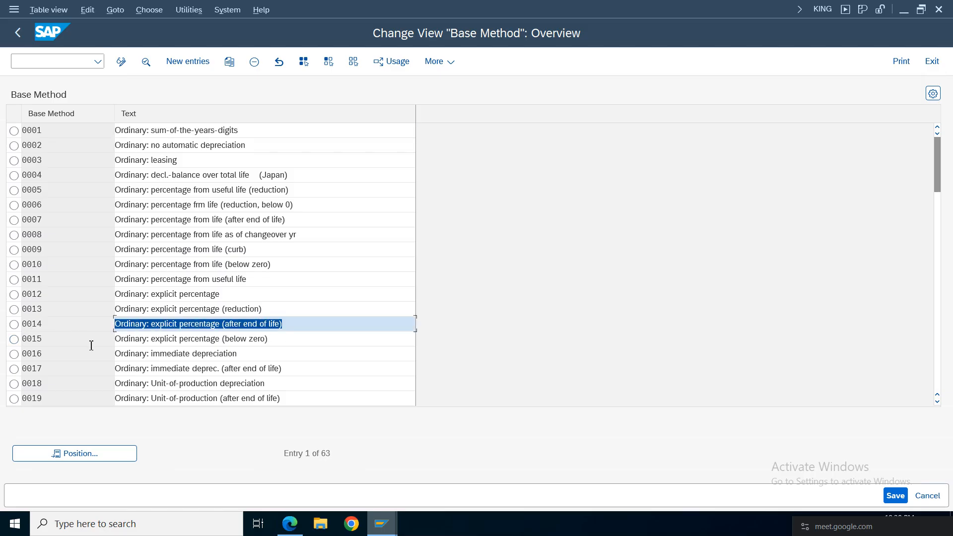
drag(937, 173, 937, 367)
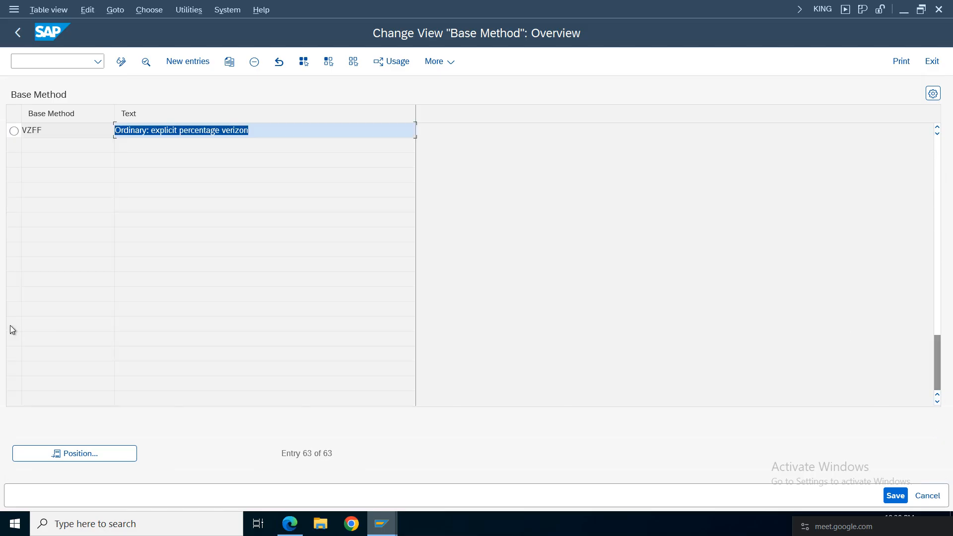
scroll(362, 206, up, 6)
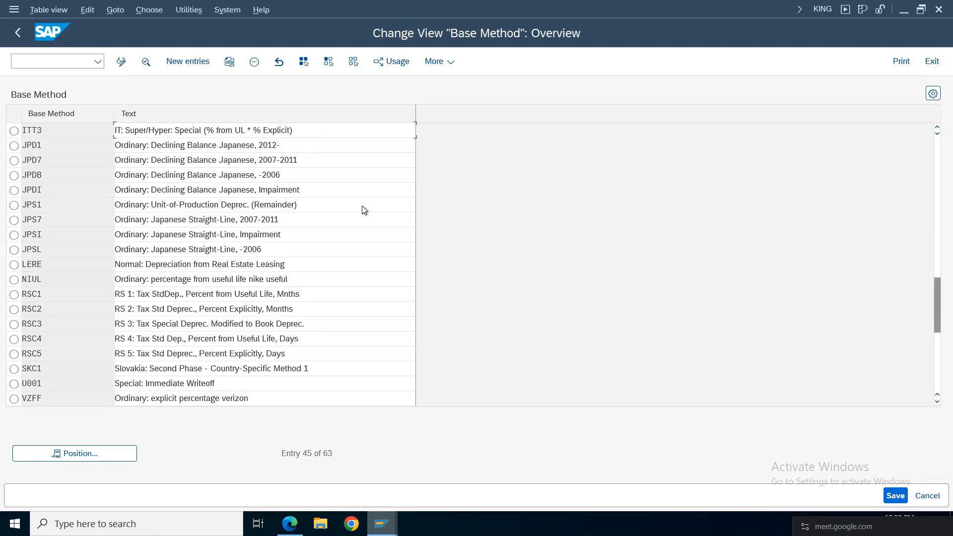
scroll(362, 205, up, 15)
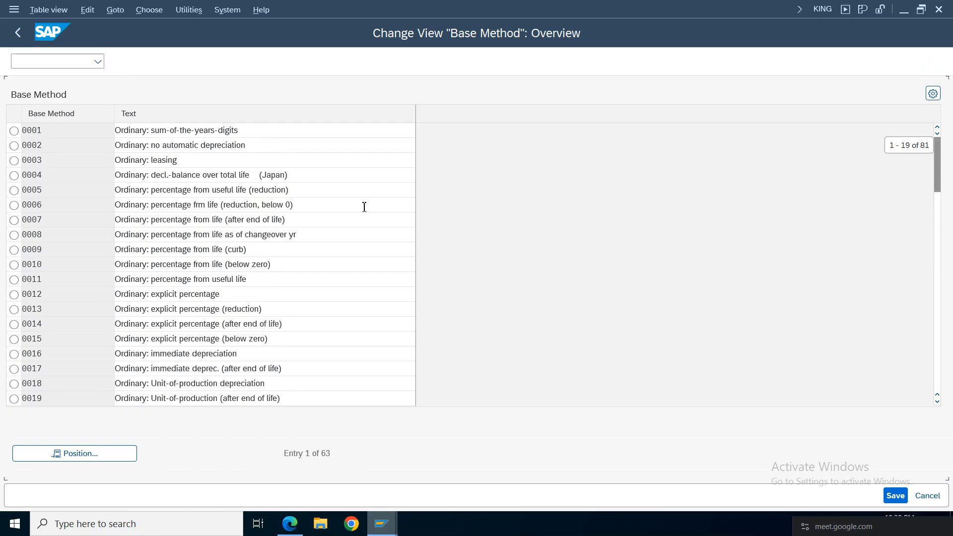
scroll(362, 205, down, 12)
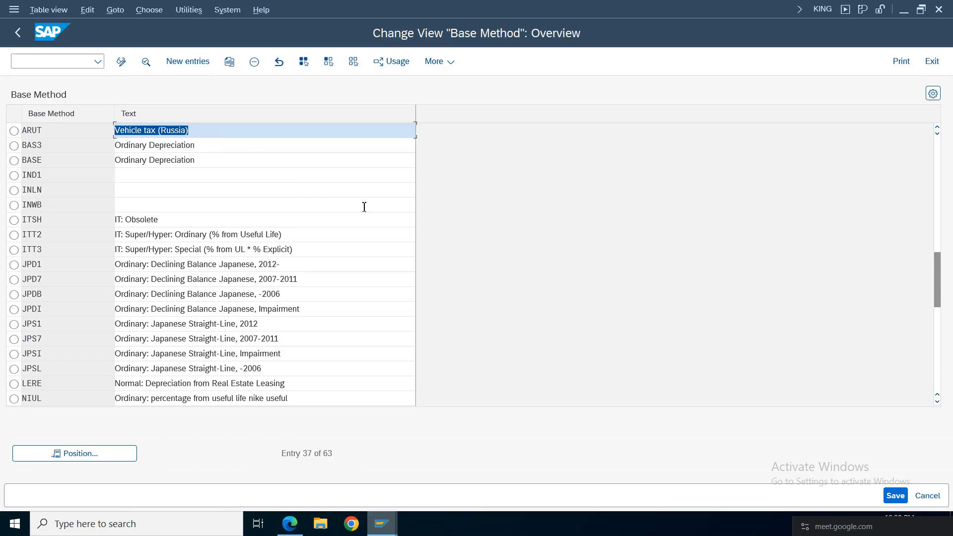
scroll(364, 207, down, 6)
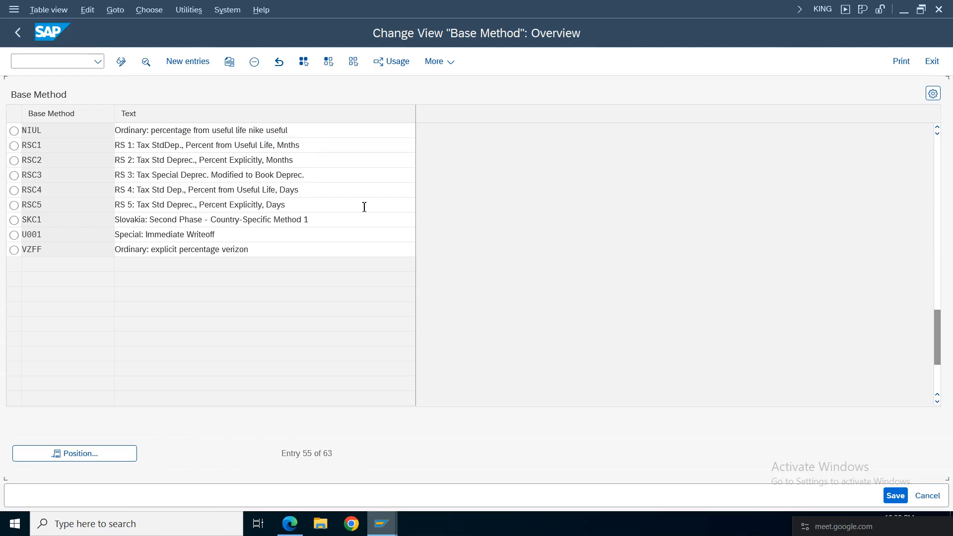
scroll(364, 207, up, 6)
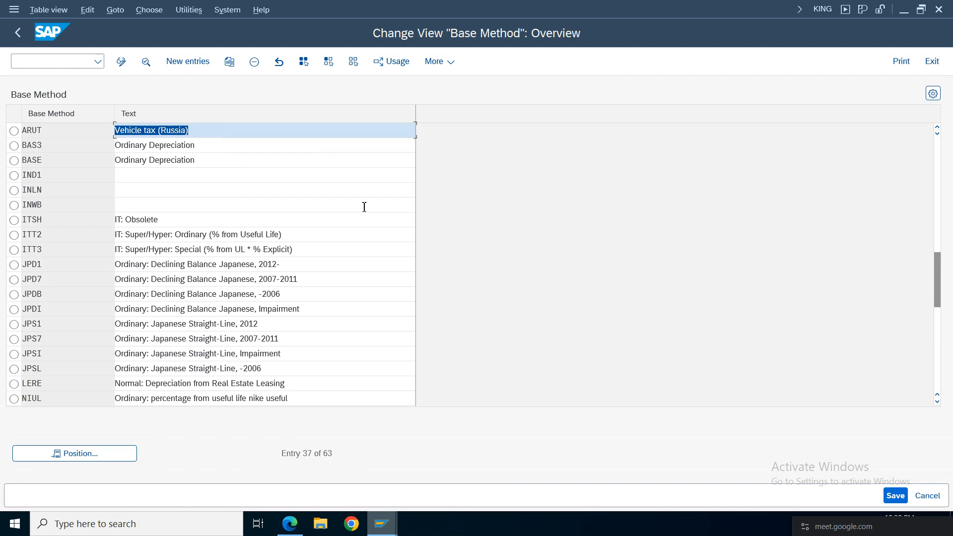
scroll(364, 206, up, 6)
scroll(364, 207, down, 6)
scroll(364, 207, up, 6)
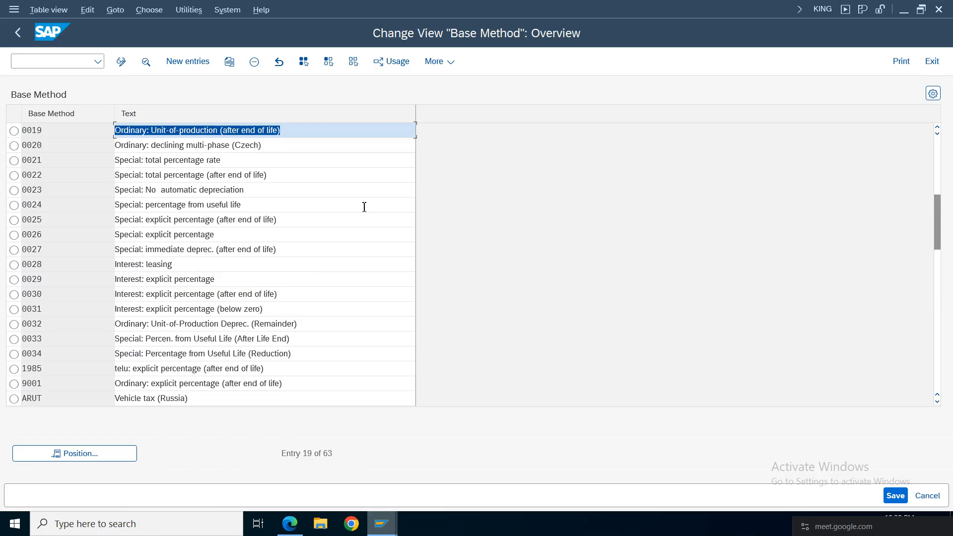
scroll(364, 207, up, 6)
scroll(364, 207, down, 6)
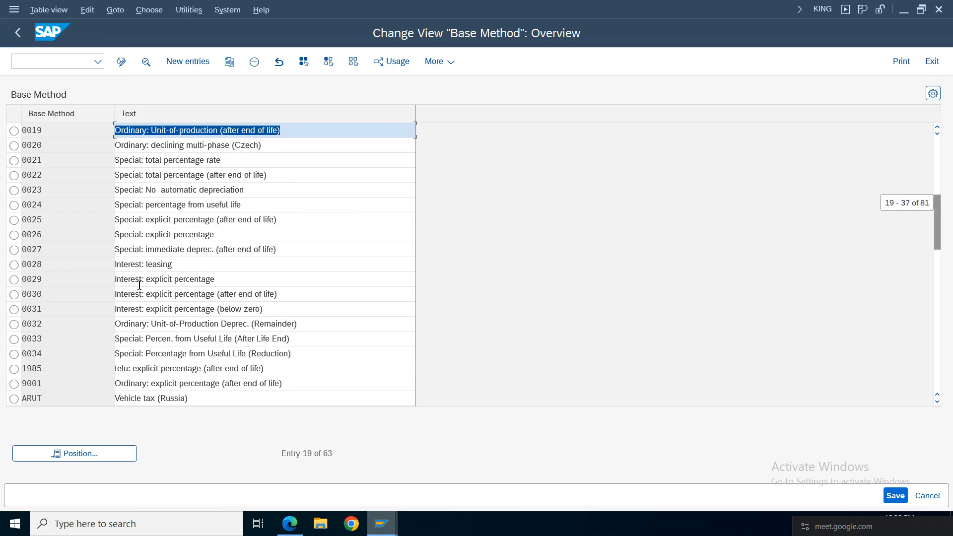
View the details of base method 1985 and return to the base method overview
click(14, 369)
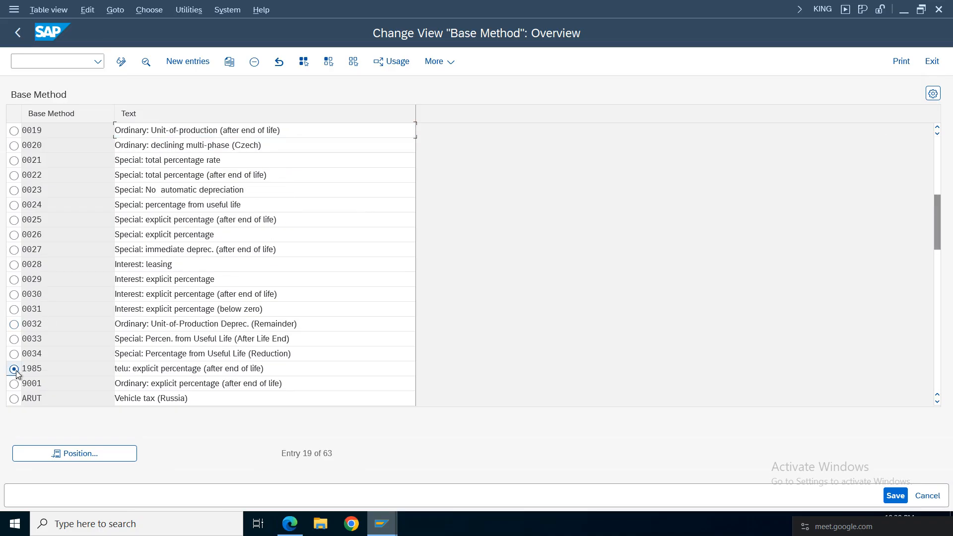
double_click(141, 365)
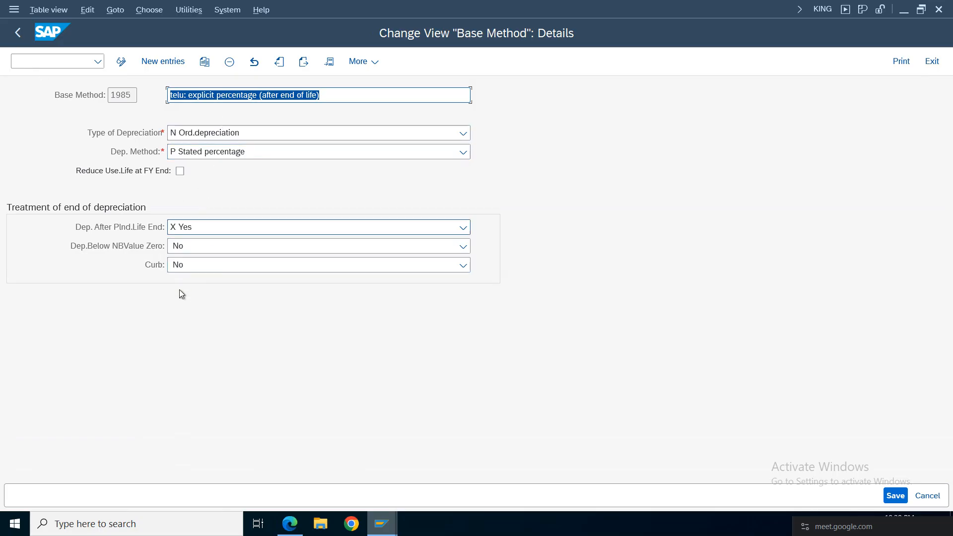
click(18, 33)
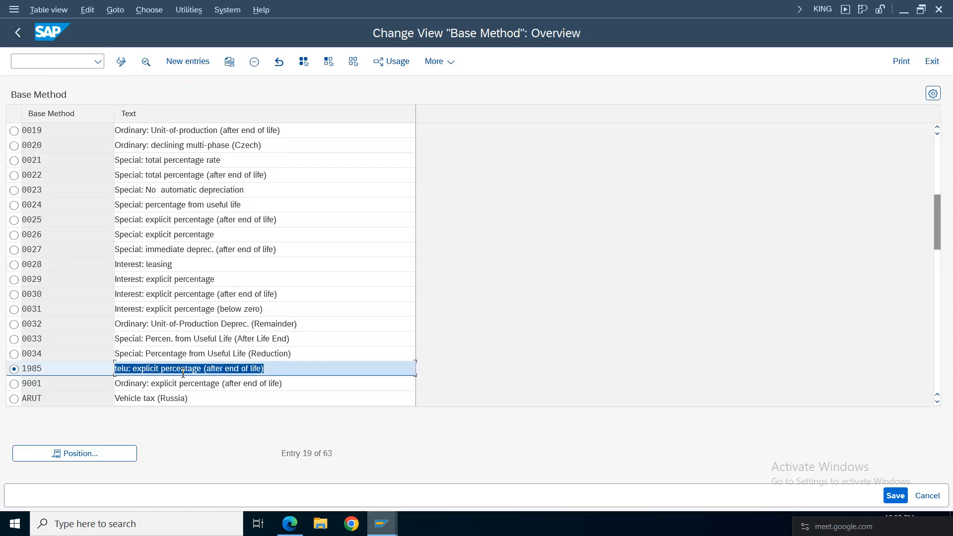
Examine the ordinary base methods listed above 1985, comparing the explicit percentage and useful life variants
drag(284, 368, 111, 369)
click(938, 128)
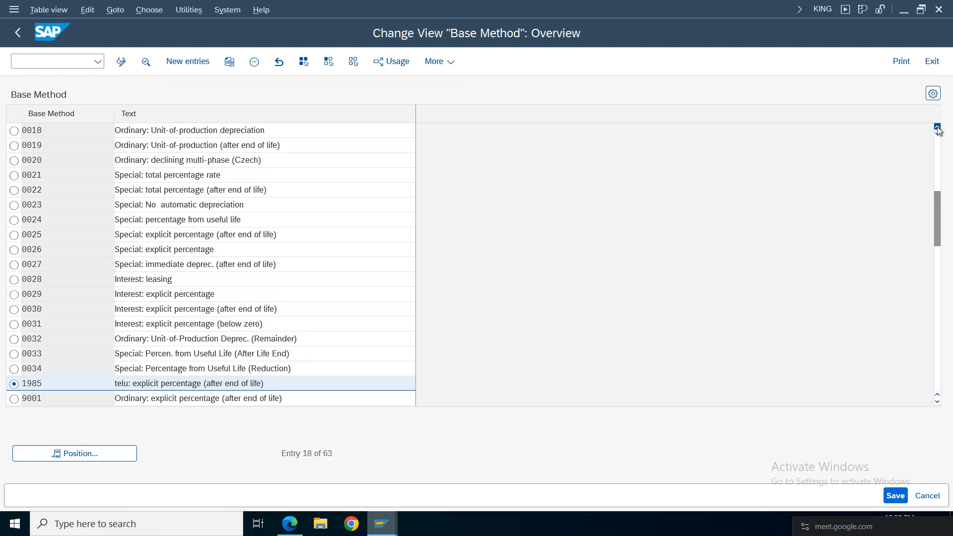
click(938, 128)
click(938, 128)
click(937, 128)
click(938, 127)
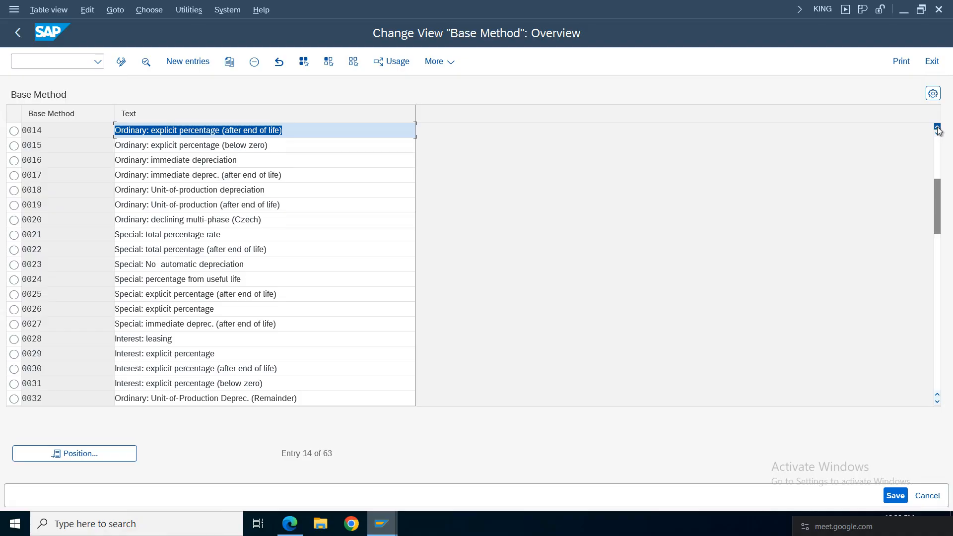
click(937, 128)
click(938, 127)
click(937, 128)
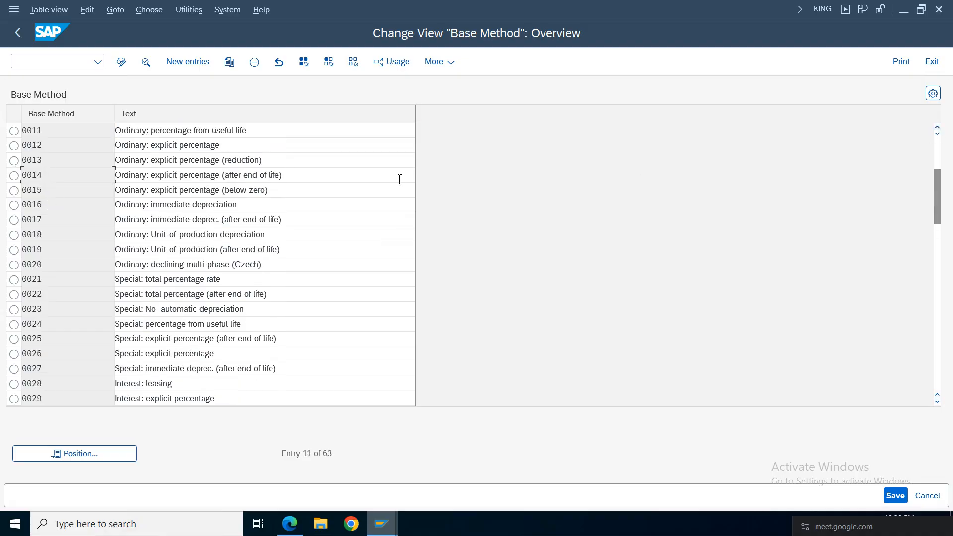
key(Tab)
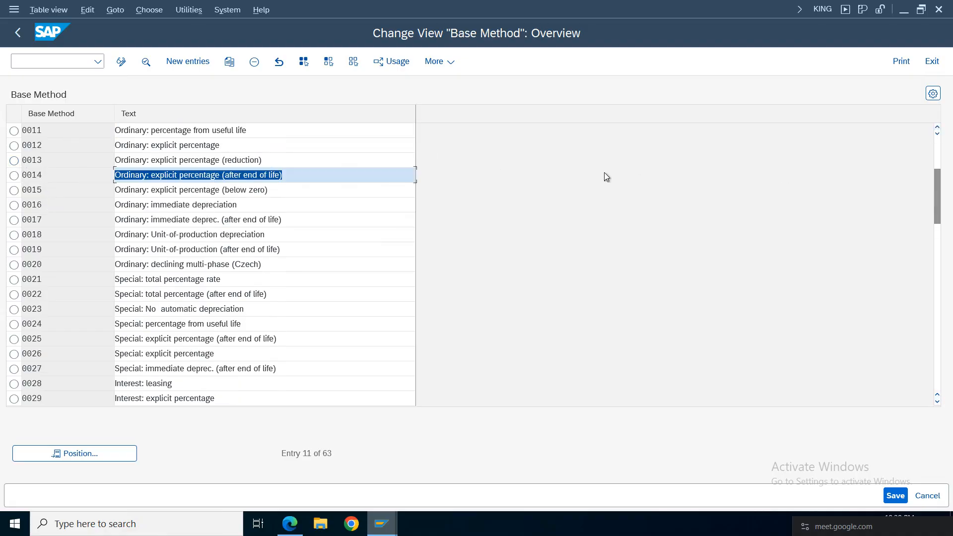
scroll(49, 195, up, 1)
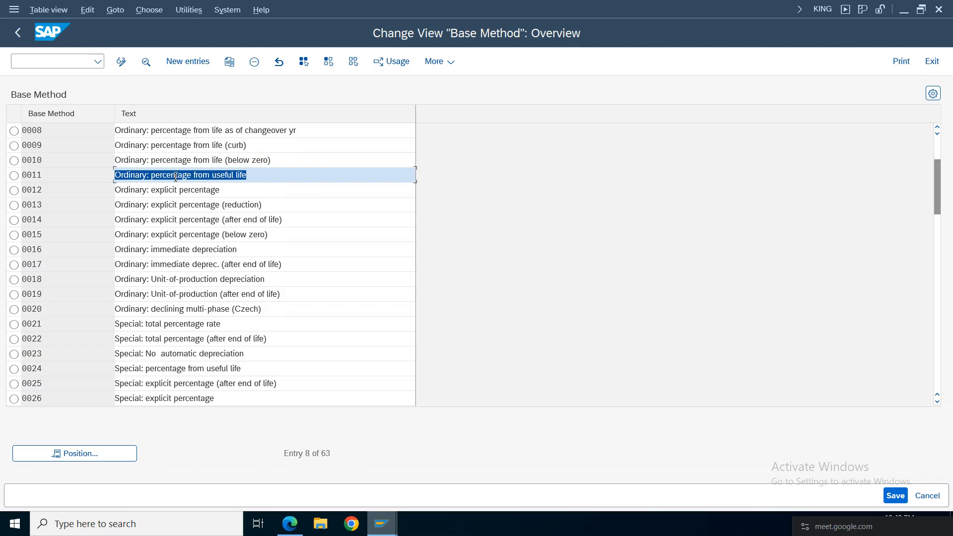
Compare base method 0014 with 0011, Ordinary: percentage from useful life, and return to the IMG structure
click(14, 220)
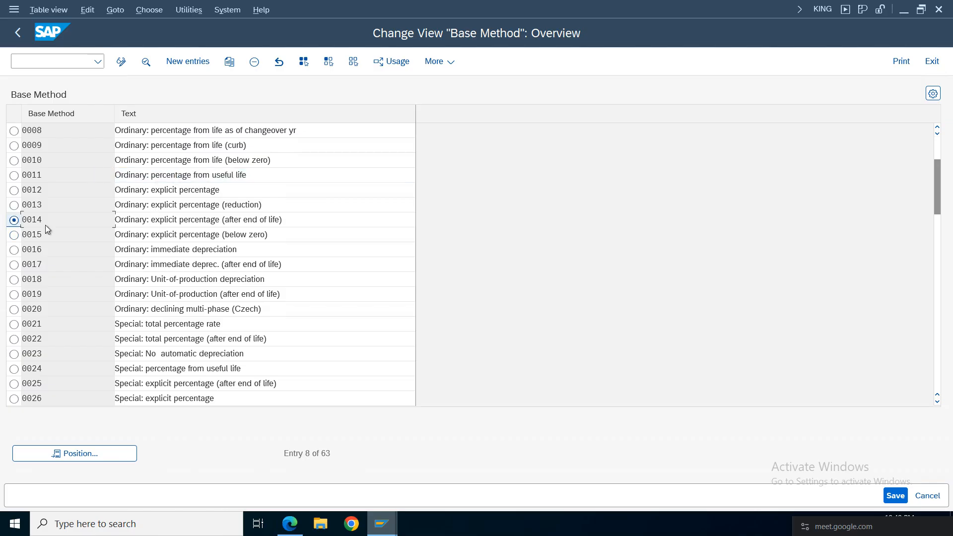
click(234, 219)
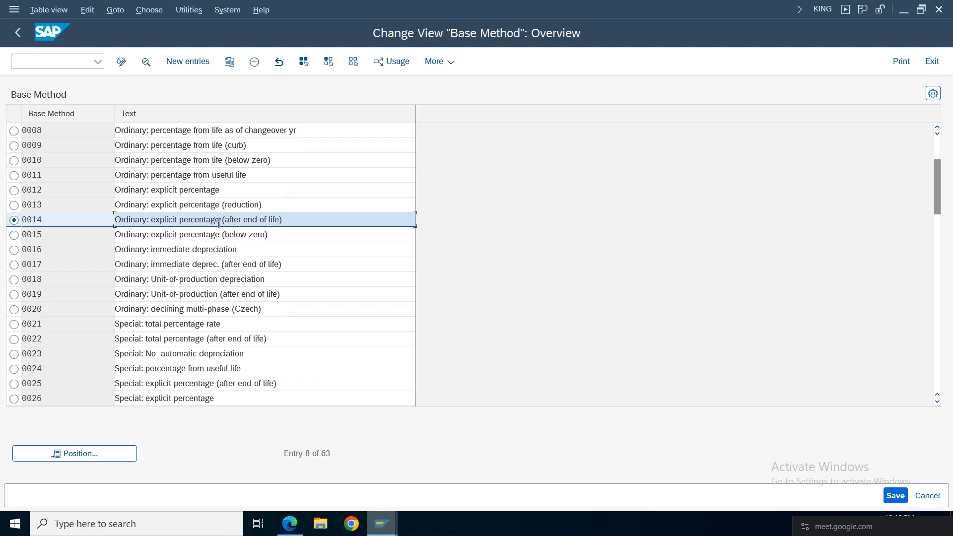
click(14, 176)
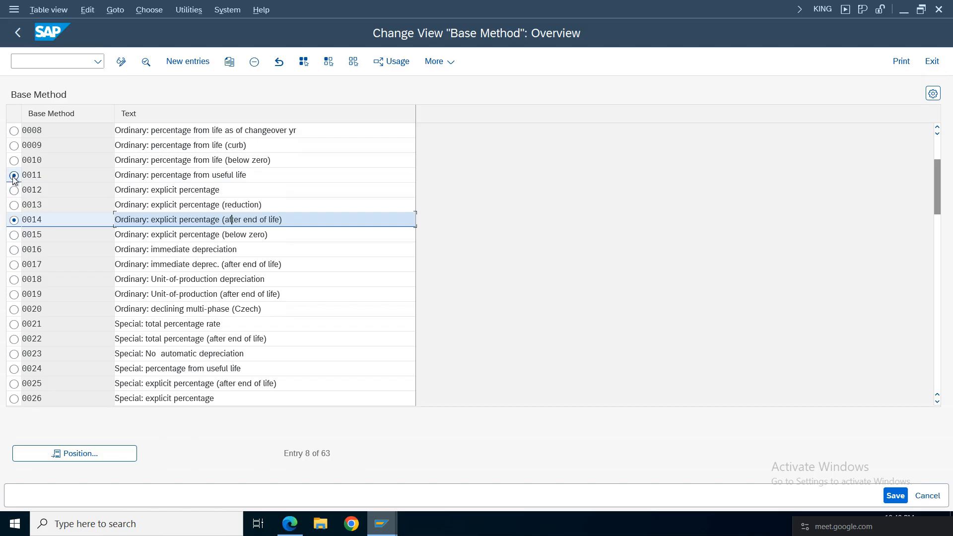
click(185, 176)
drag(79, 172, 29, 173)
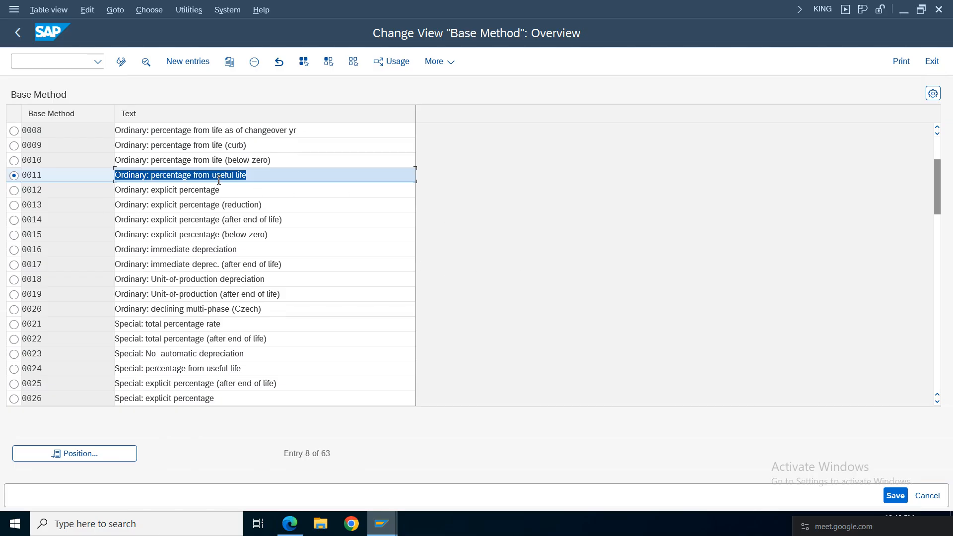
drag(280, 178, 60, 175)
click(256, 178)
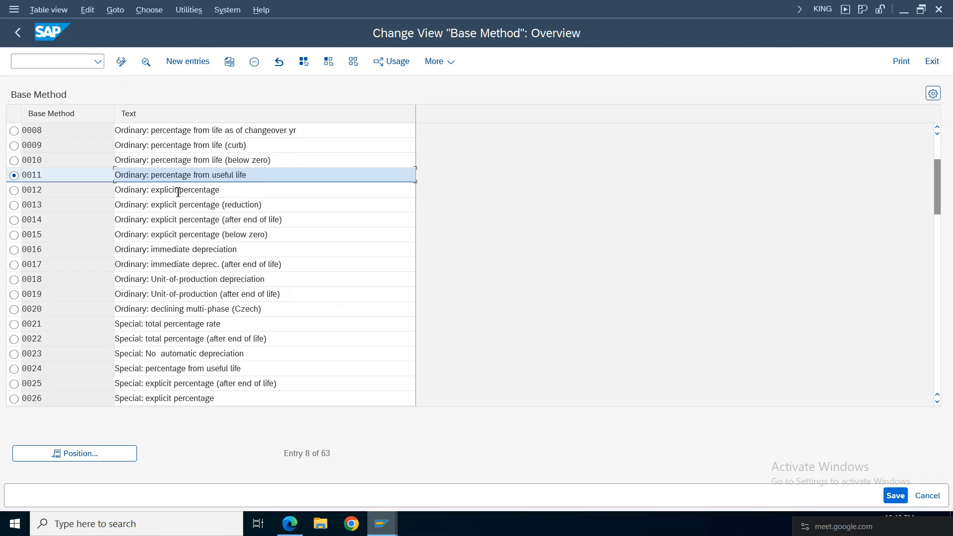
drag(268, 177, 114, 177)
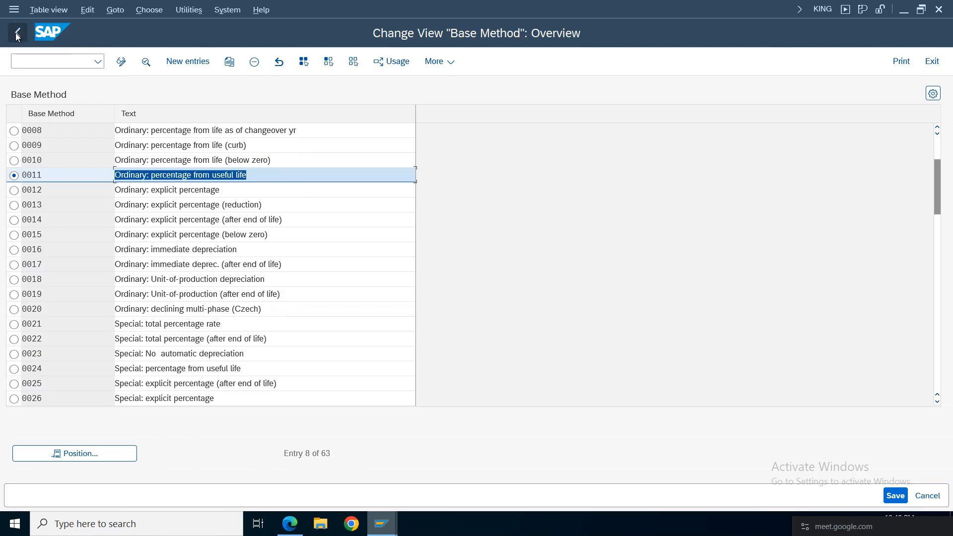
click(15, 33)
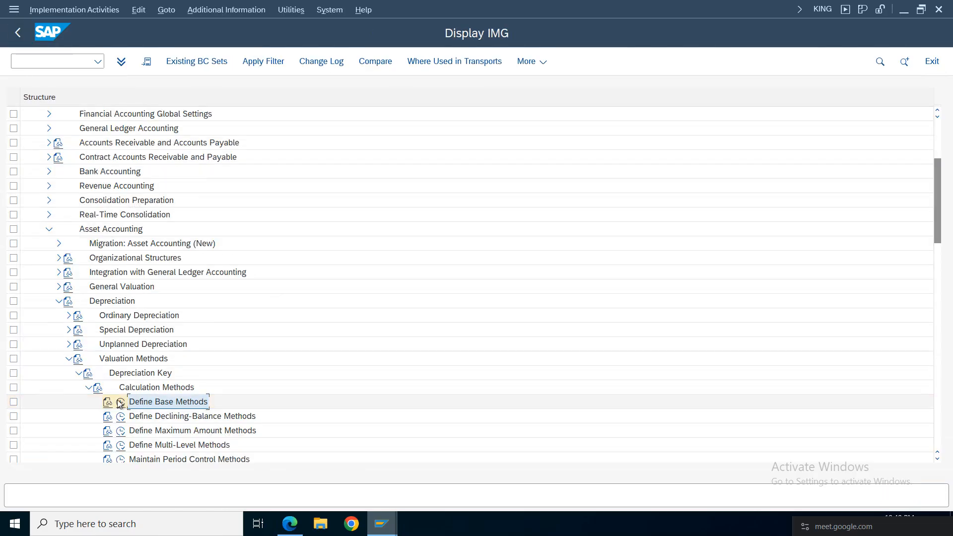
Copy base method 0011, Ordinary: percentage from useful life, as TSLU, save it and return to the IMG structure
click(120, 403)
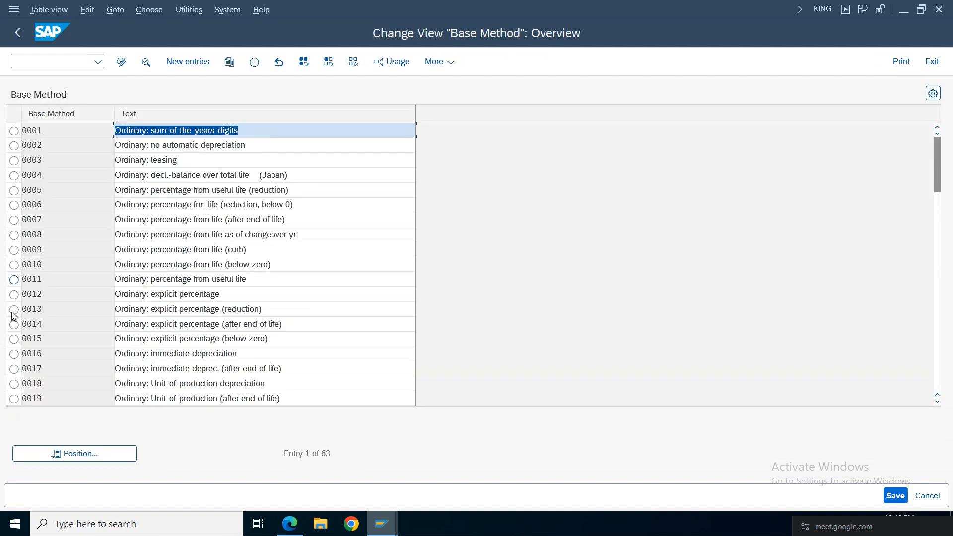
click(13, 279)
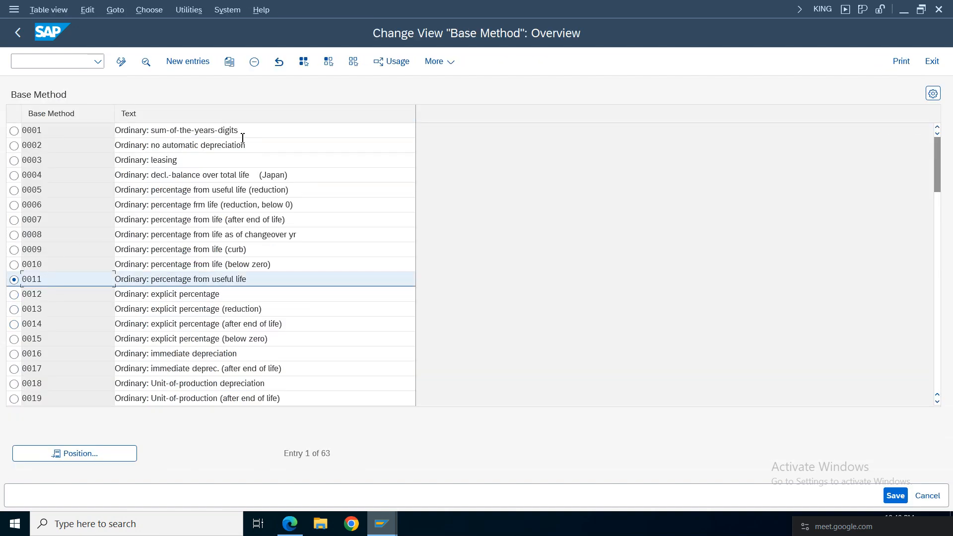
click(230, 61)
key(BackSpace)
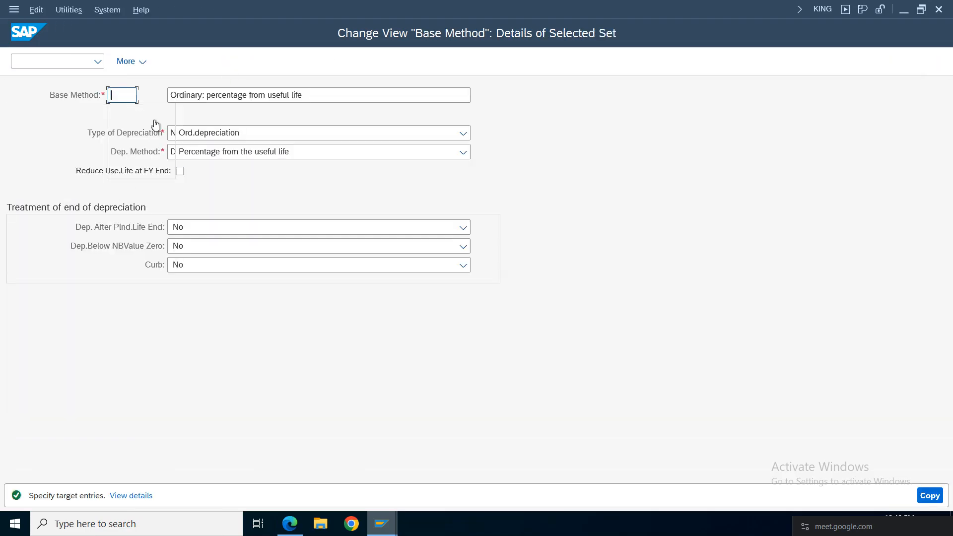
text(TSLU)
click(930, 495)
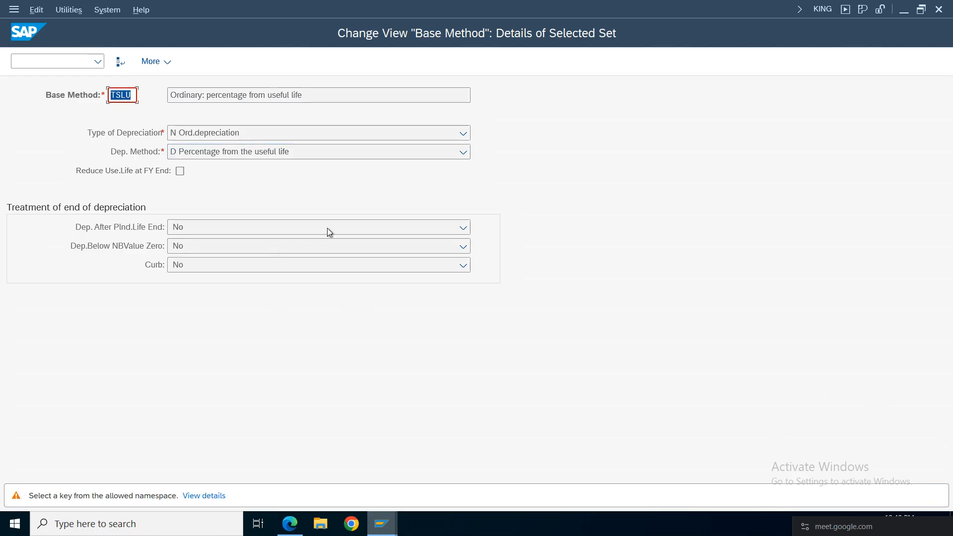
key(Return)
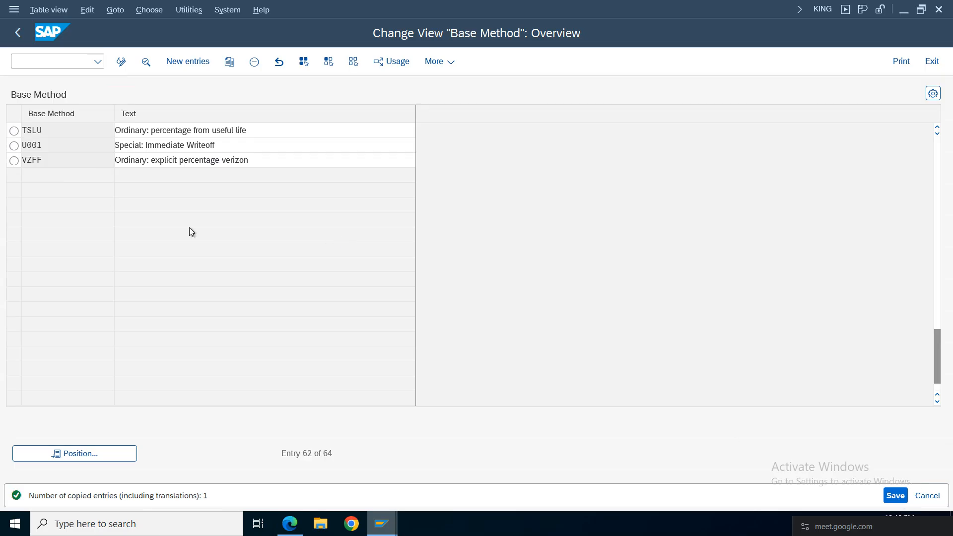
key(ctrl+s)
click(318, 274)
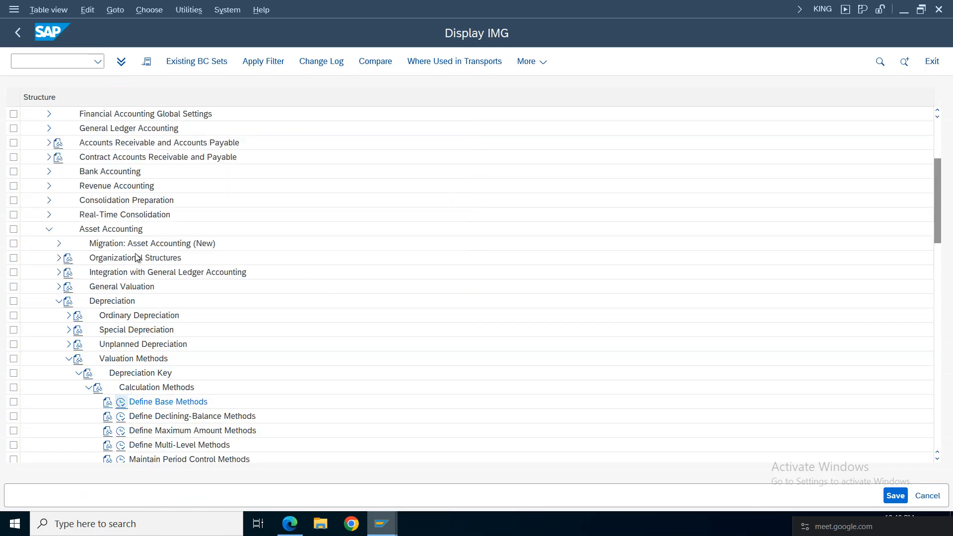
key(F3)
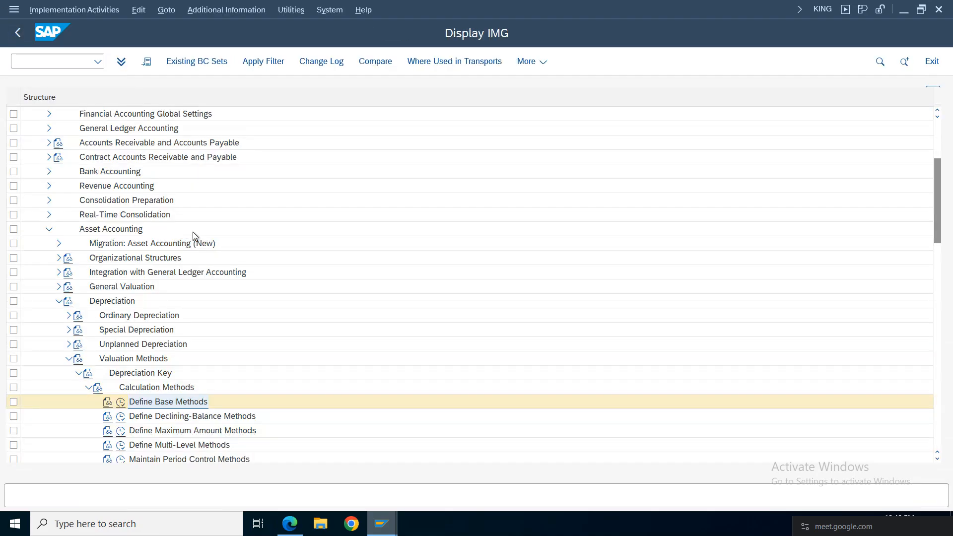
Start a new multilevel method in chart of depreciation CDTE with the key TMU
click(122, 446)
click(195, 273)
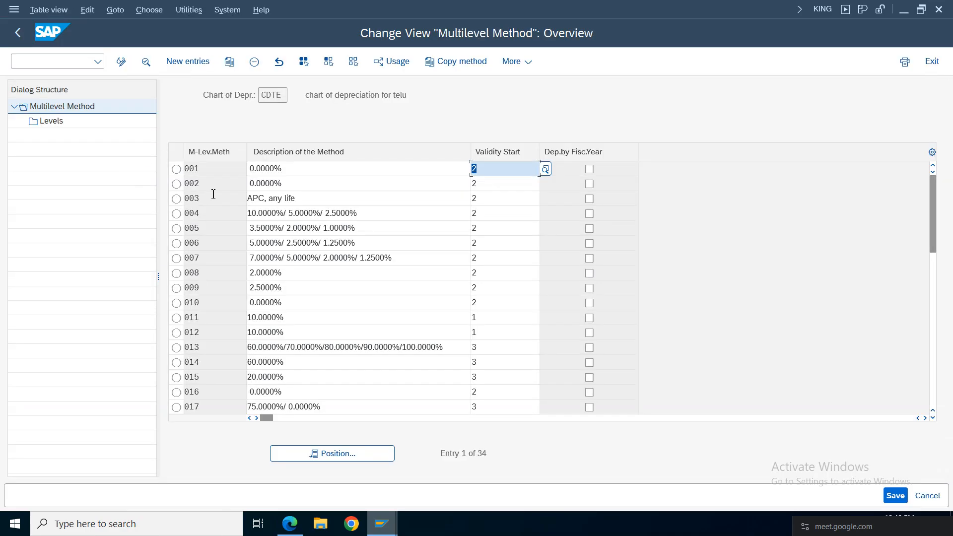
click(189, 62)
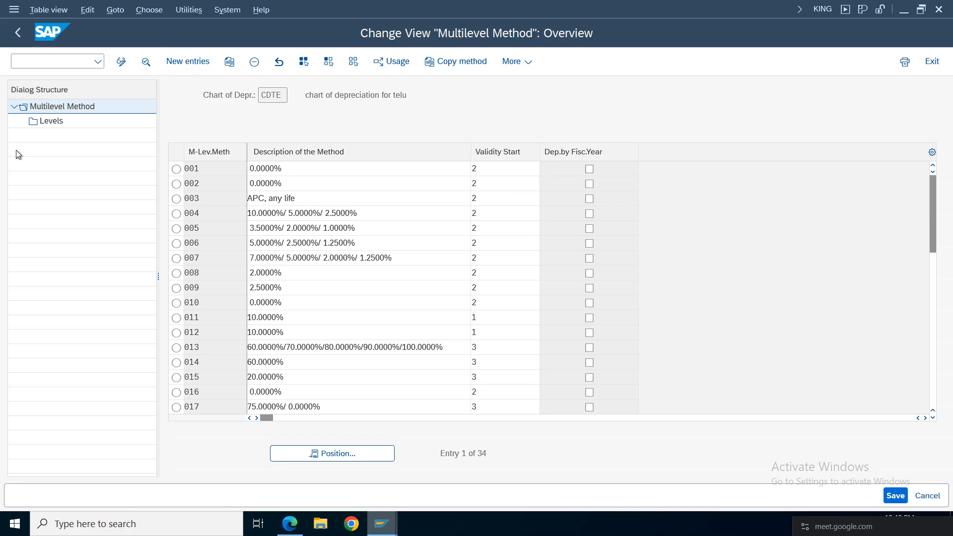
click(278, 131)
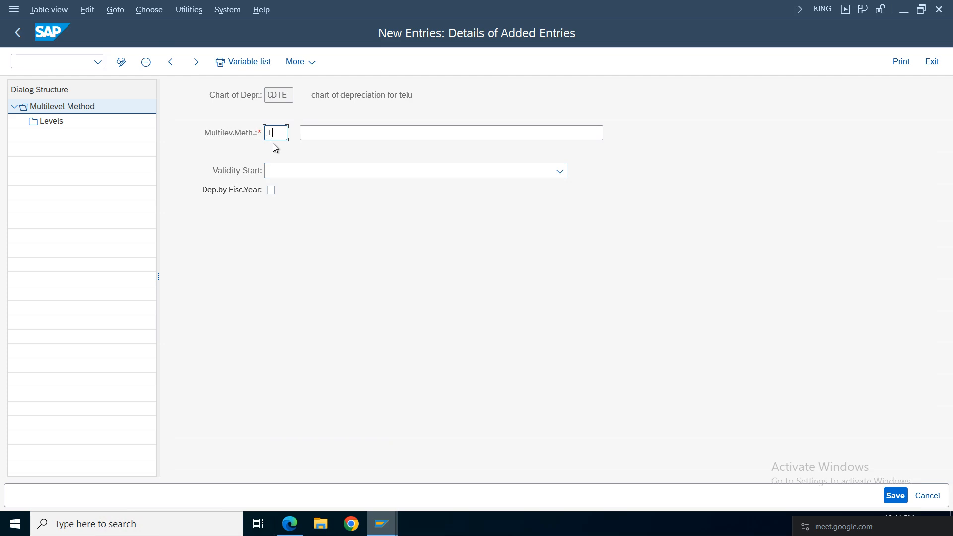
key(BackSpace)
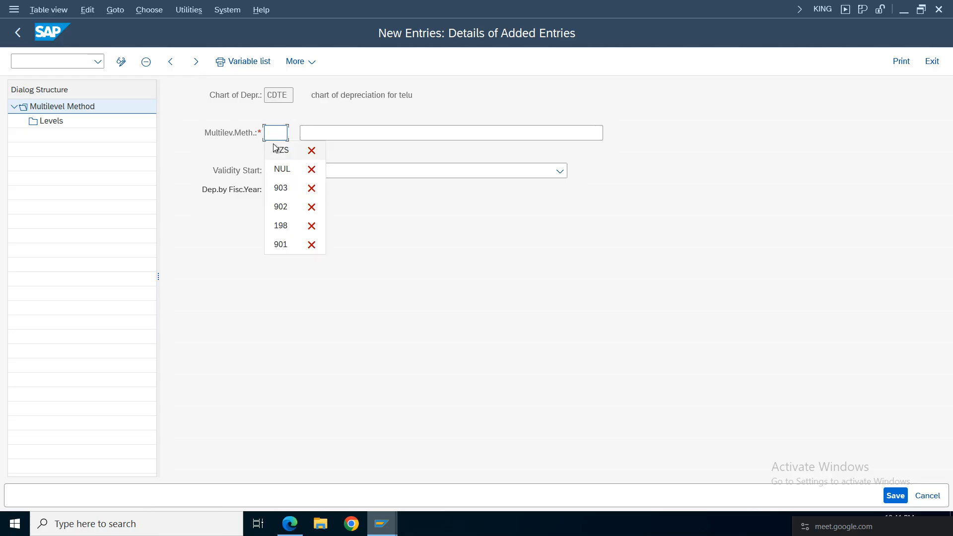
text(TMU)
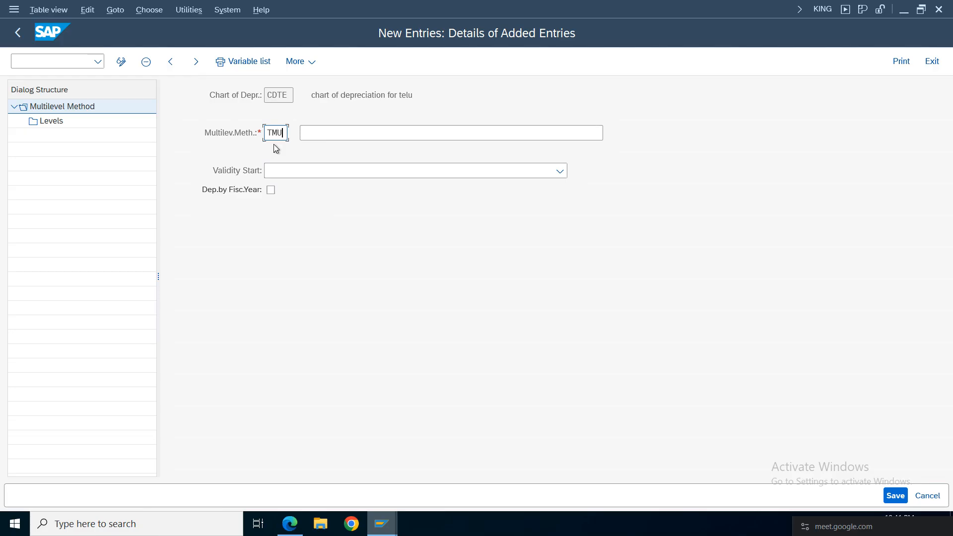
Describe method TMU as "Telu Multilel method for useful staraight line" and set its validity start to 1 From capitalization date
click(325, 130)
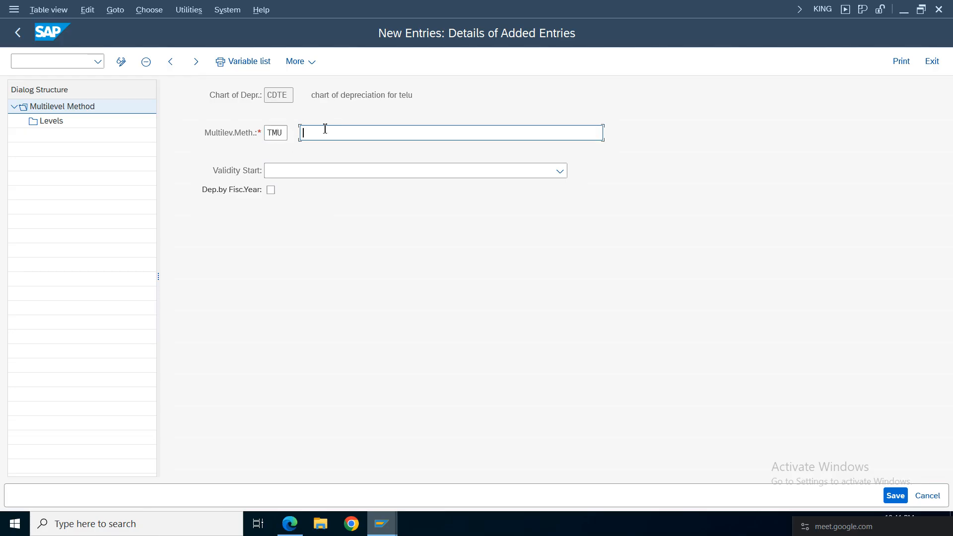
text(Telu Multilel methid)
key(BackSpace)
key(BackSpace)
key(BackSpace)
text(hod for useful staraight )
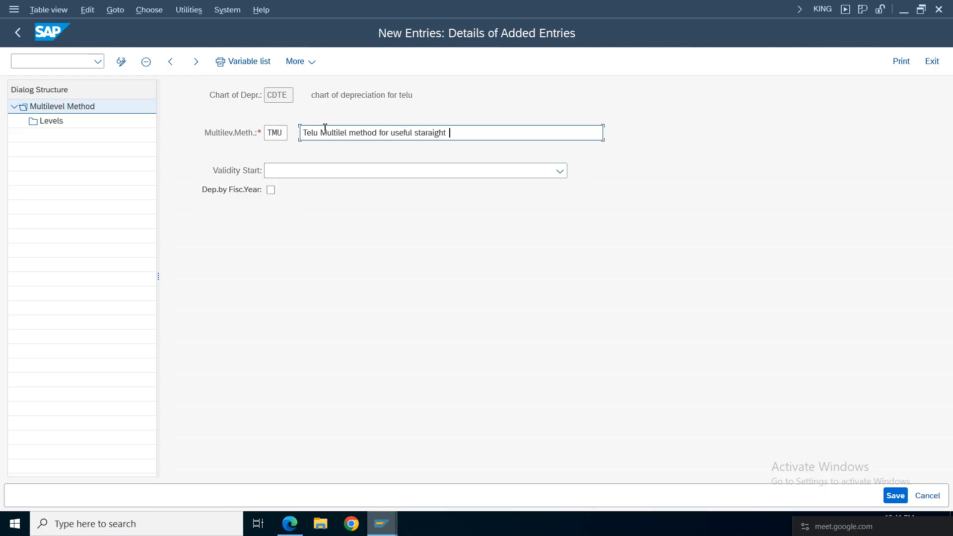
text(line it)
click(269, 170)
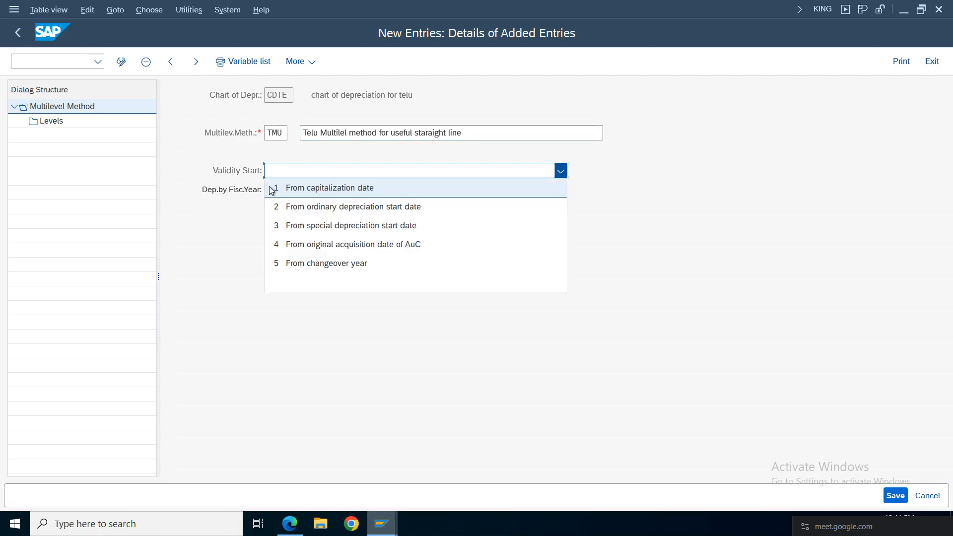
click(332, 188)
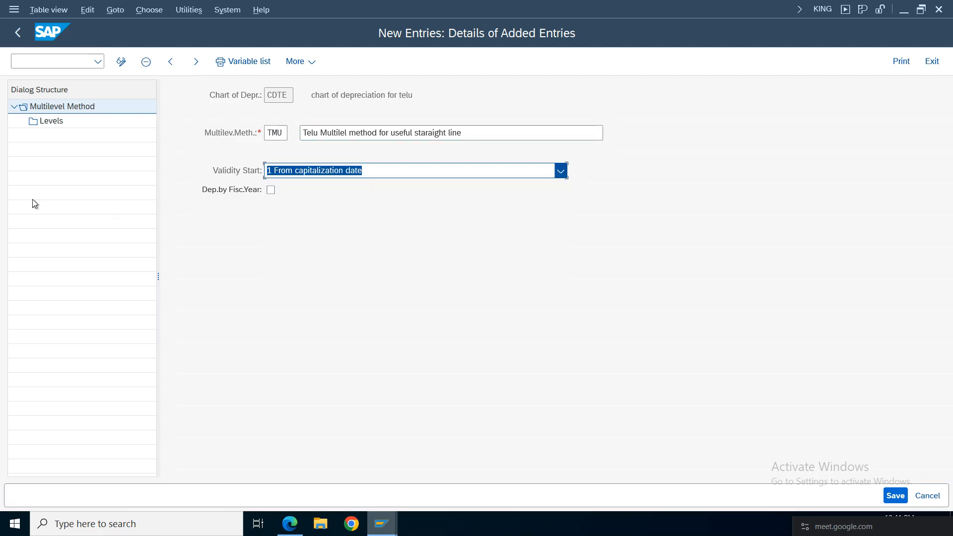
Add a level to multilevel method TMU with acquisition year 9999 and years 999
double_click(52, 121)
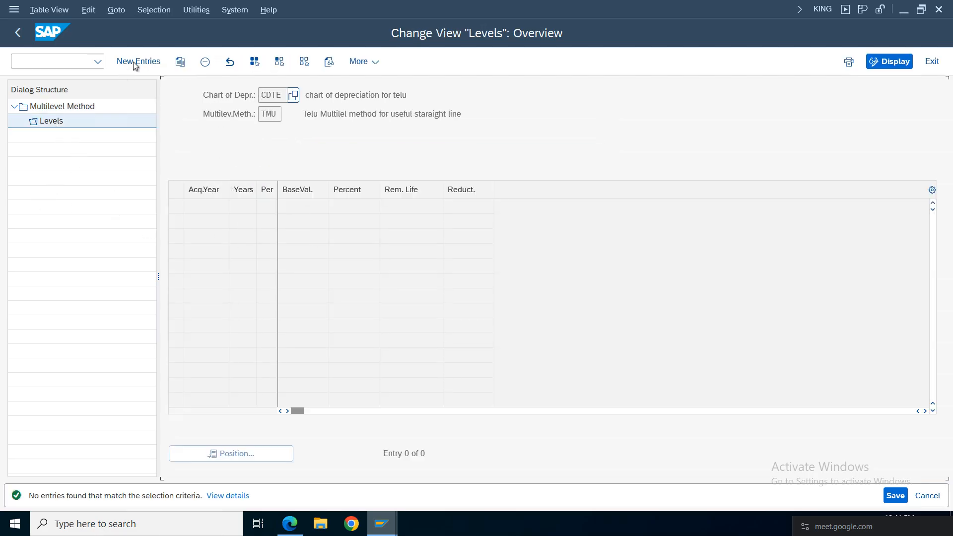
click(133, 61)
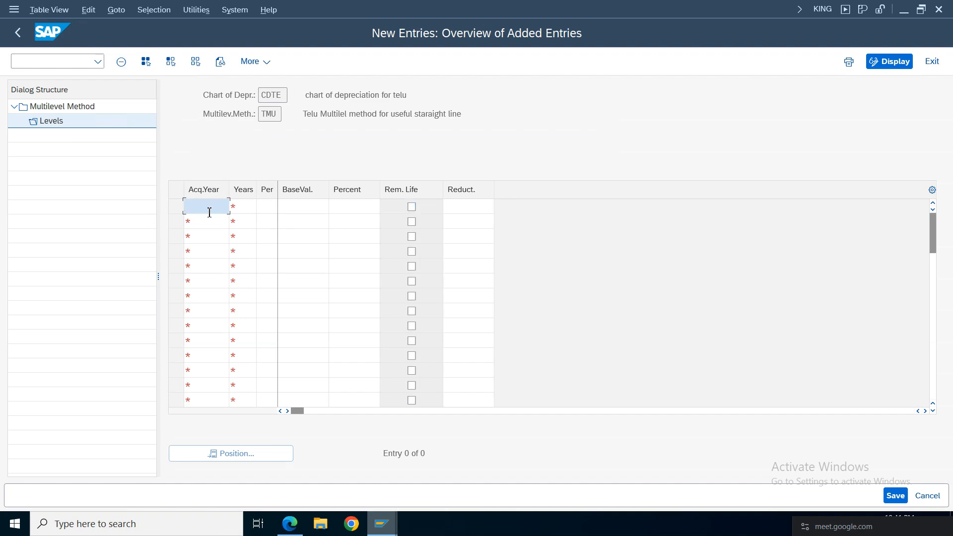
click(209, 213)
click(205, 225)
click(251, 209)
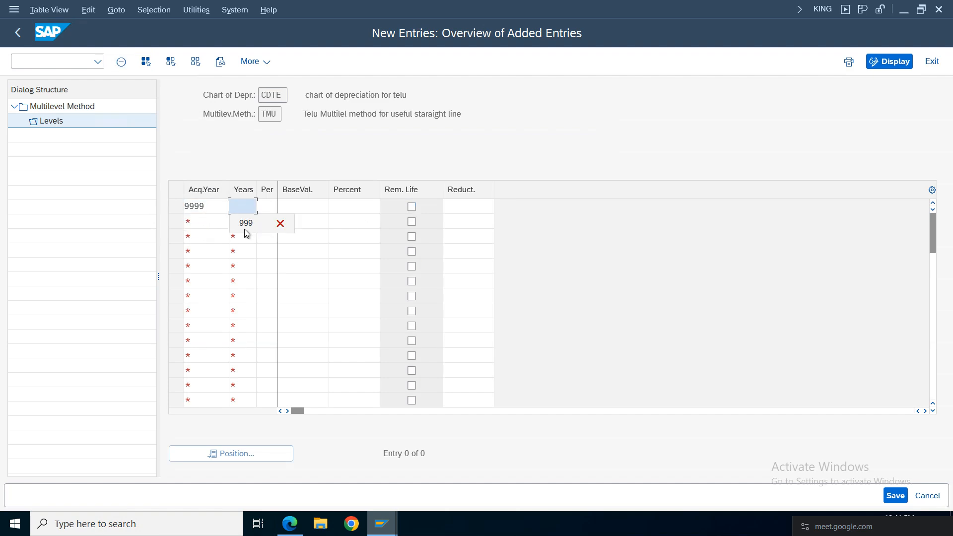
click(246, 224)
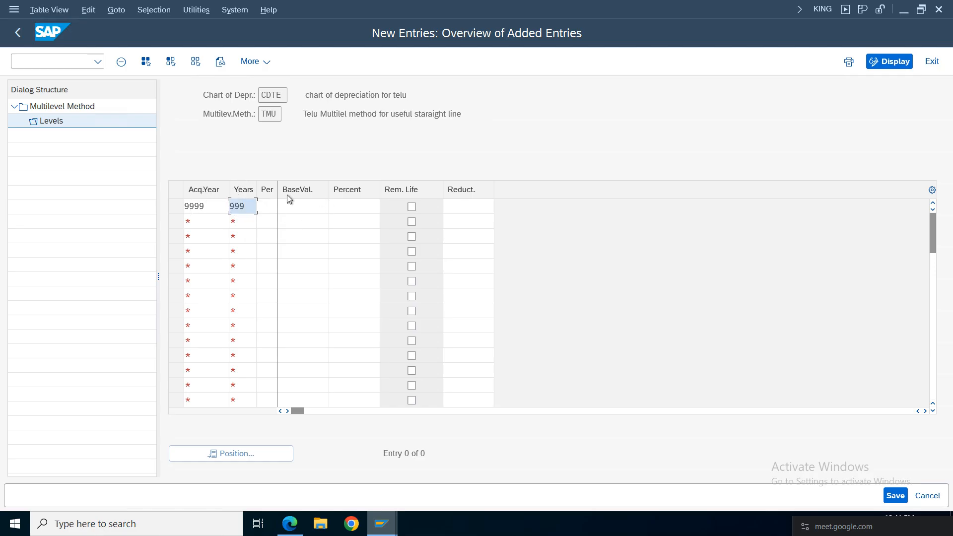
Set the level's base value to 01, Acquisition value, and leave the percentage empty
click(301, 207)
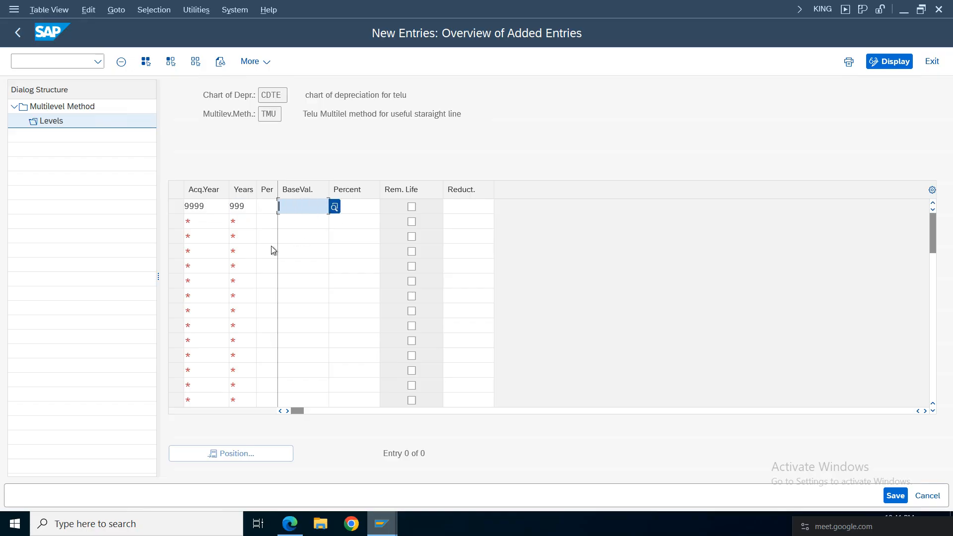
key(F4)
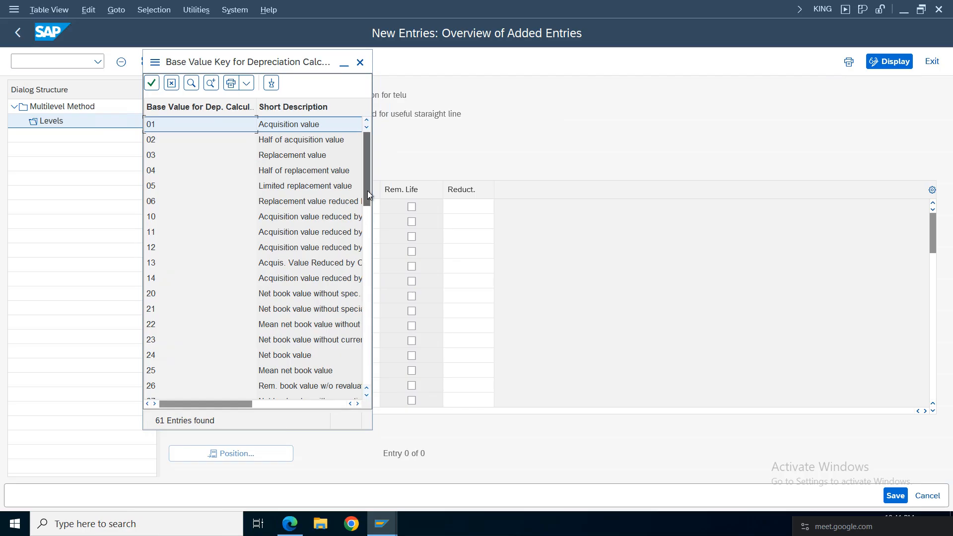
drag(367, 190, 367, 190)
double_click(273, 127)
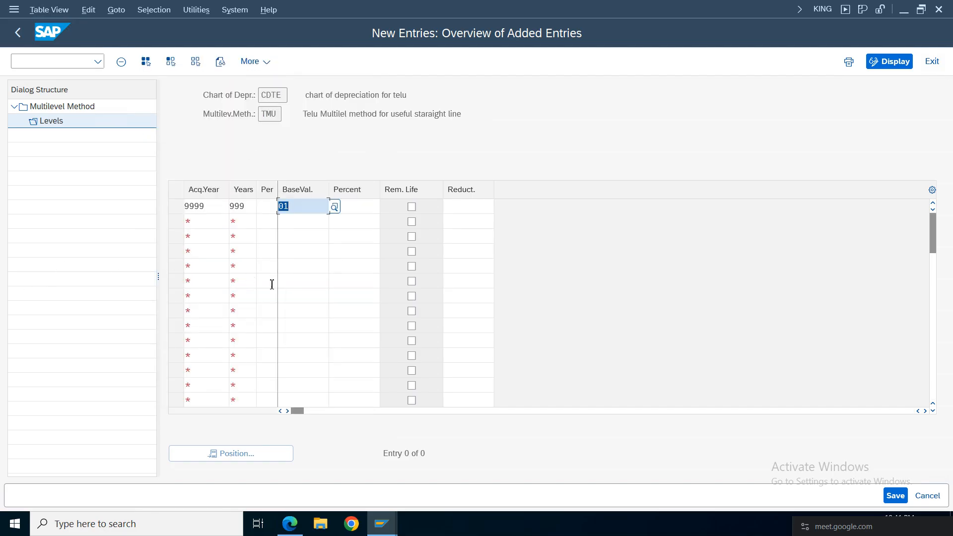
click(364, 207)
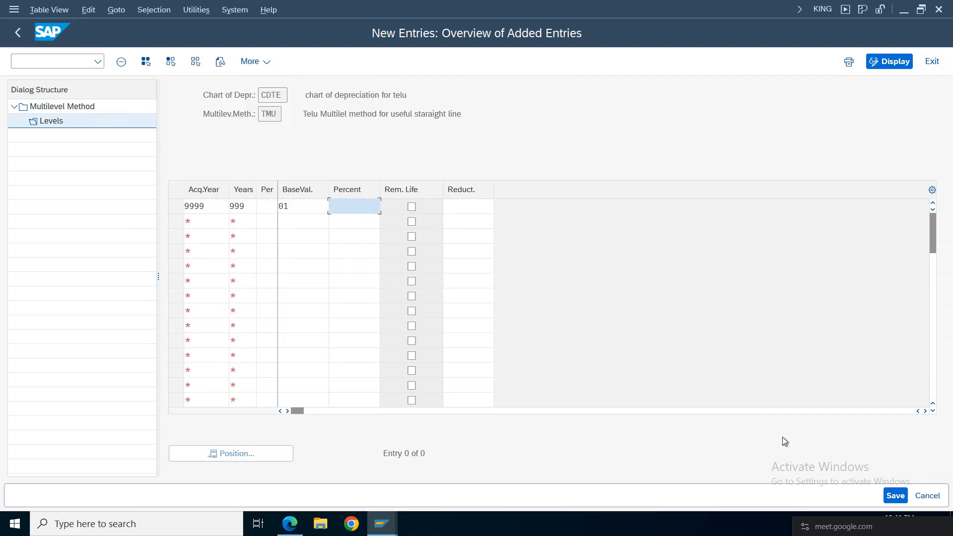
Save multilevel method TMU under the Amazon Group customizing request and return to the IMG structure
click(894, 496)
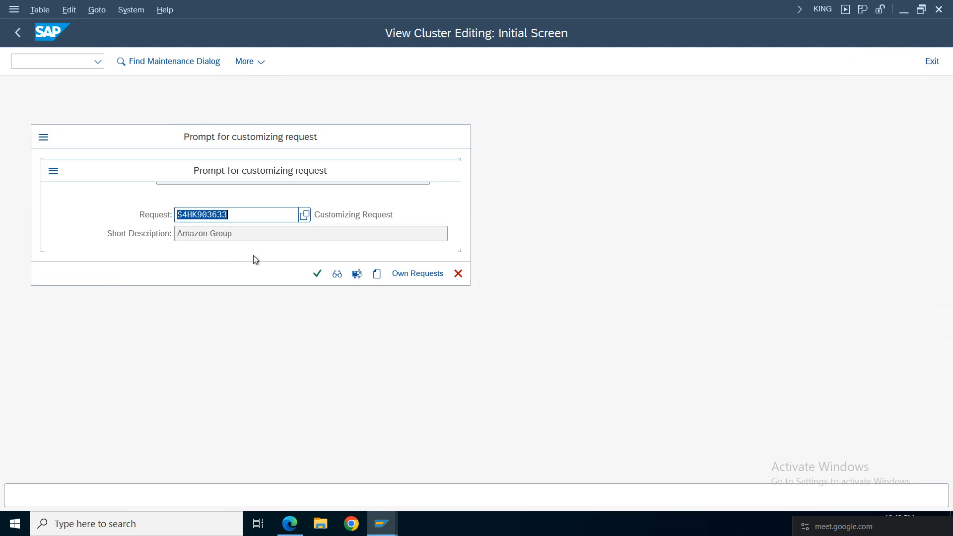
key(Return)
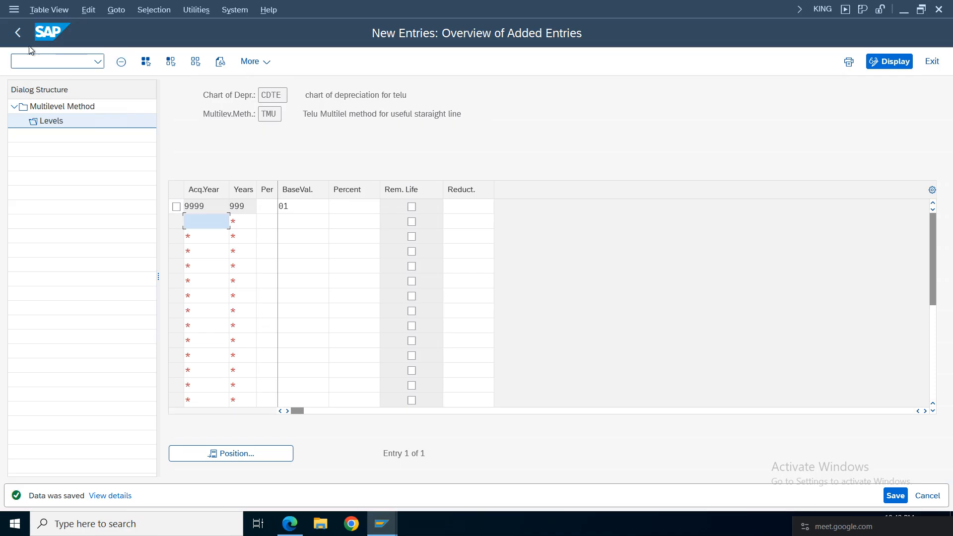
click(18, 37)
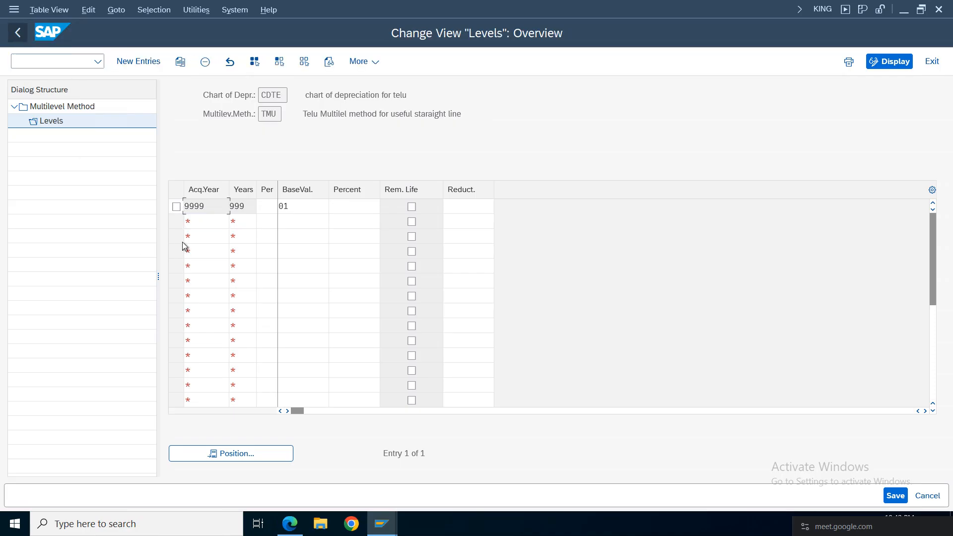
click(19, 39)
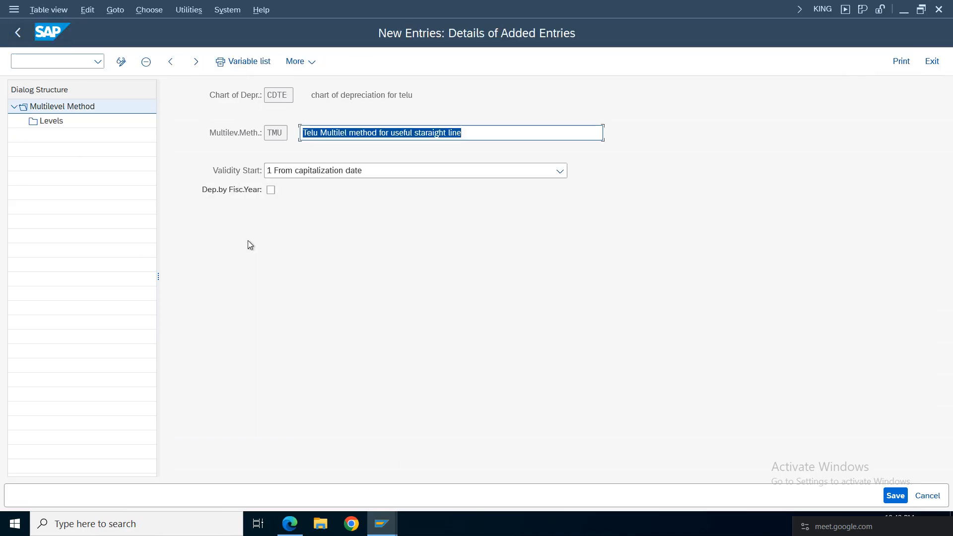
click(18, 34)
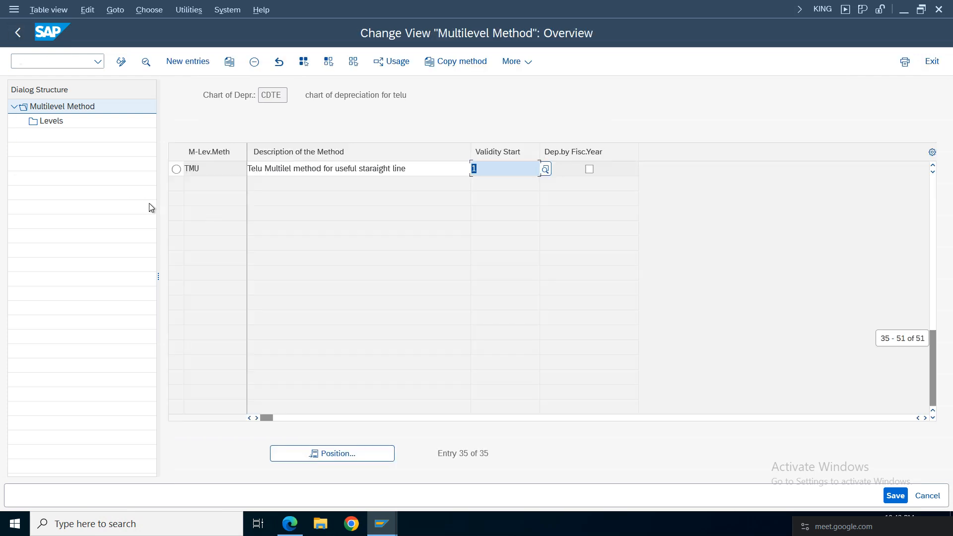
click(18, 33)
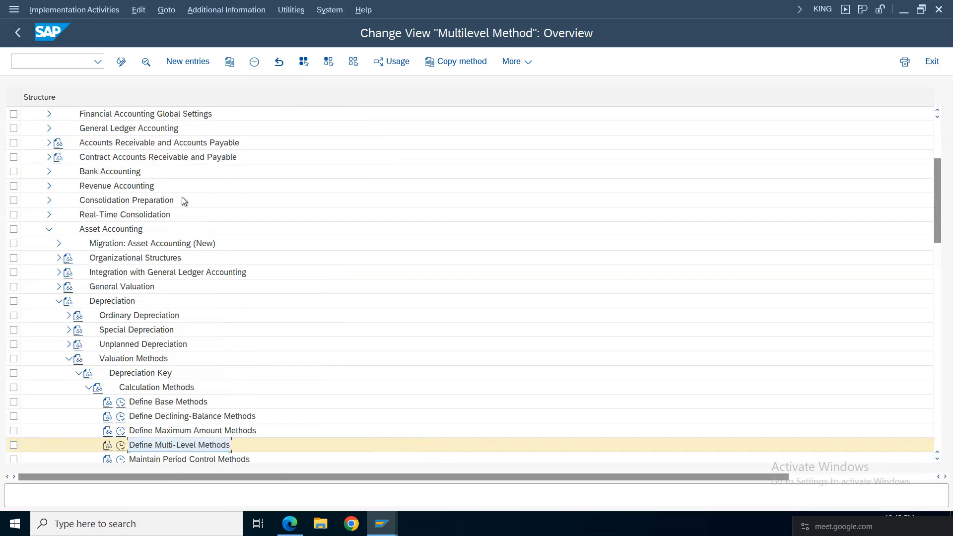
View the period control methods of chart of depreciation CDTE, including method 198, and return to the IMG structure
click(120, 460)
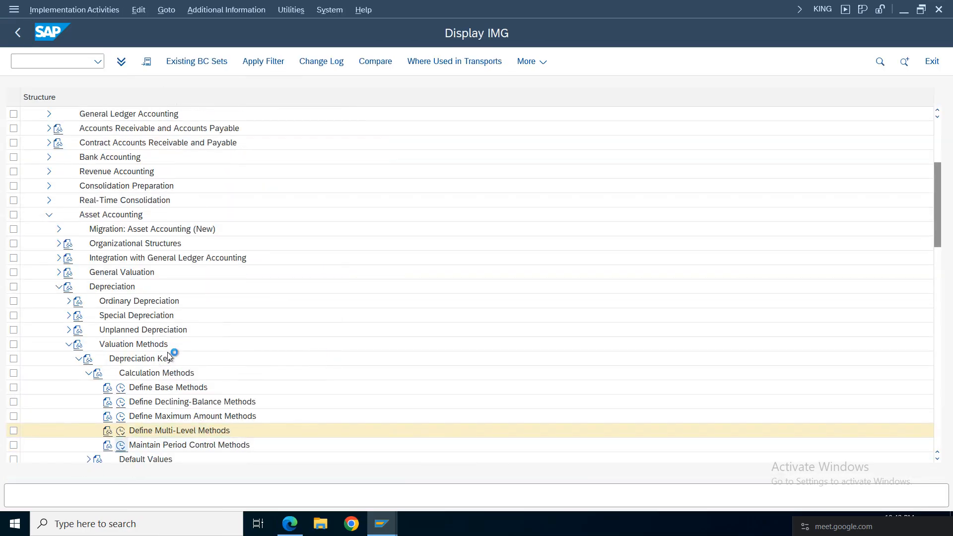
click(194, 273)
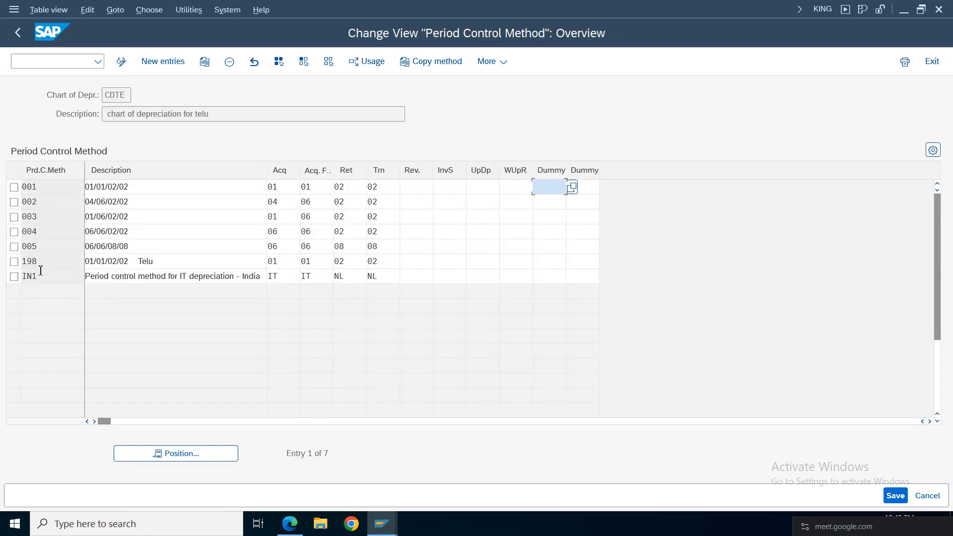
click(34, 262)
click(18, 32)
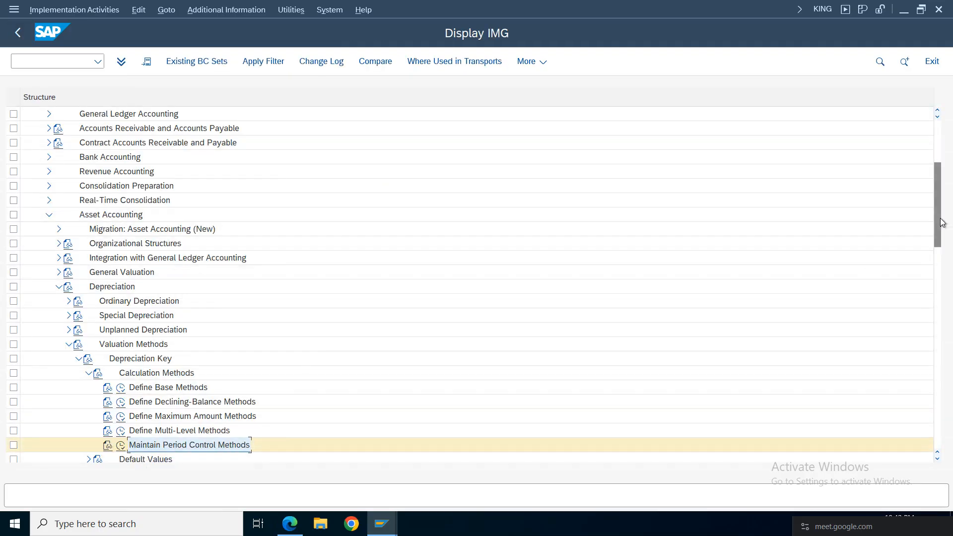
Start a new depreciation key in chart of depreciation CDTE with the key DKTU
scroll(86, 354, down, 4)
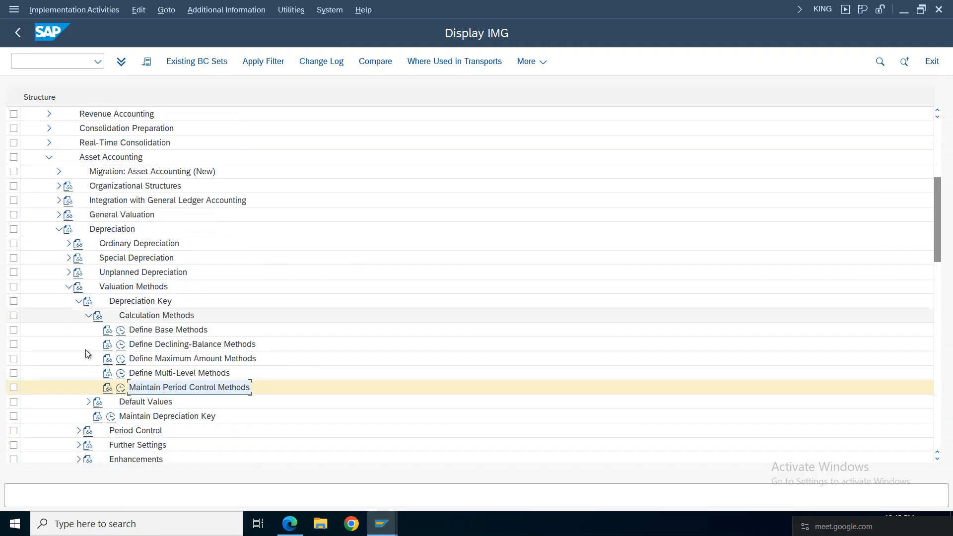
click(111, 416)
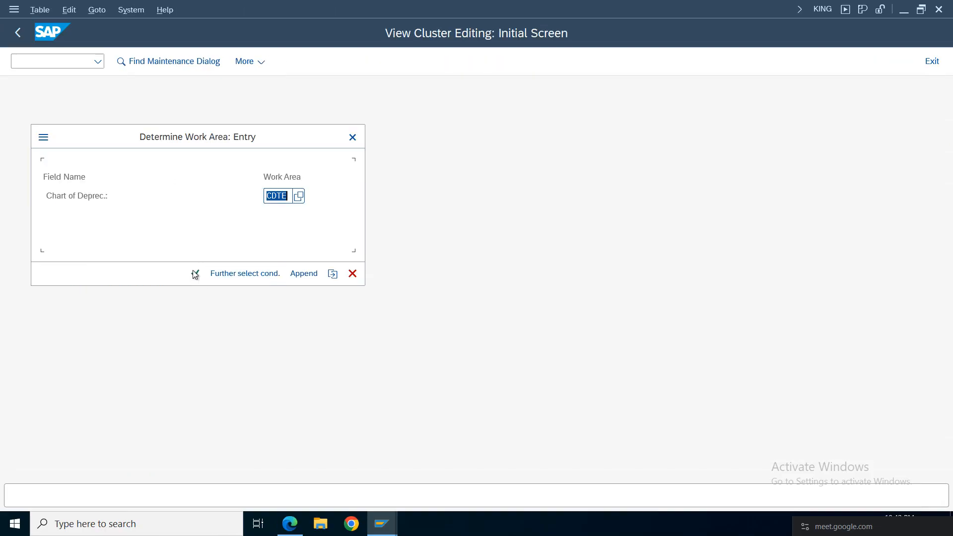
click(195, 275)
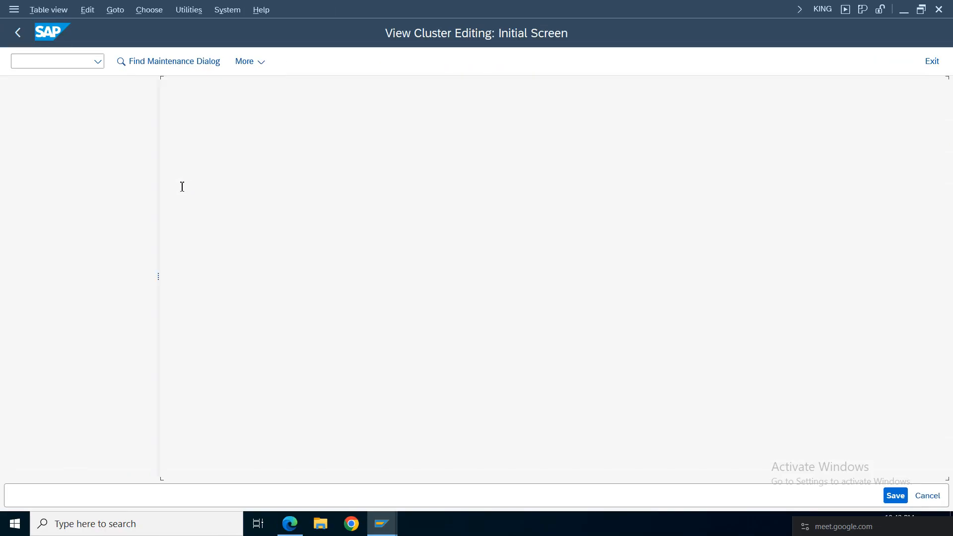
click(181, 68)
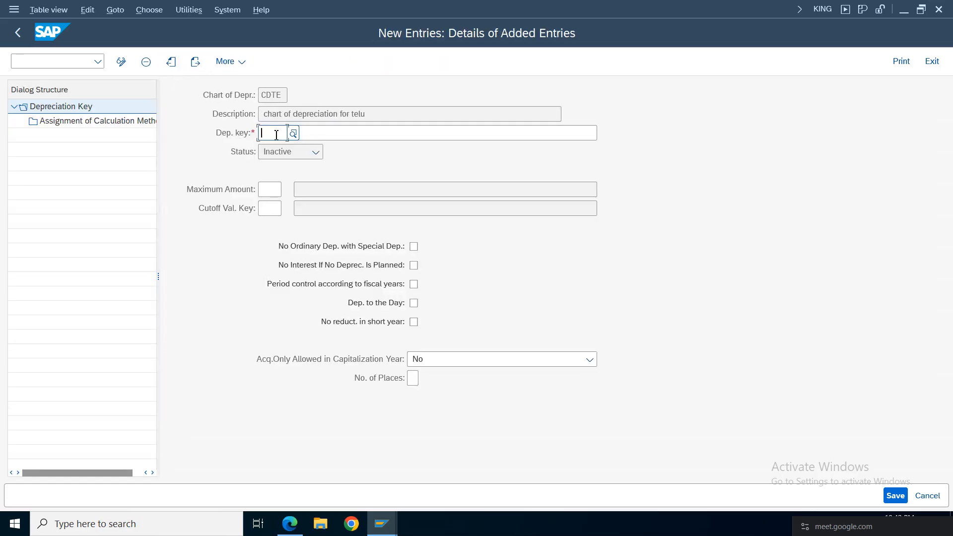
text(DK)
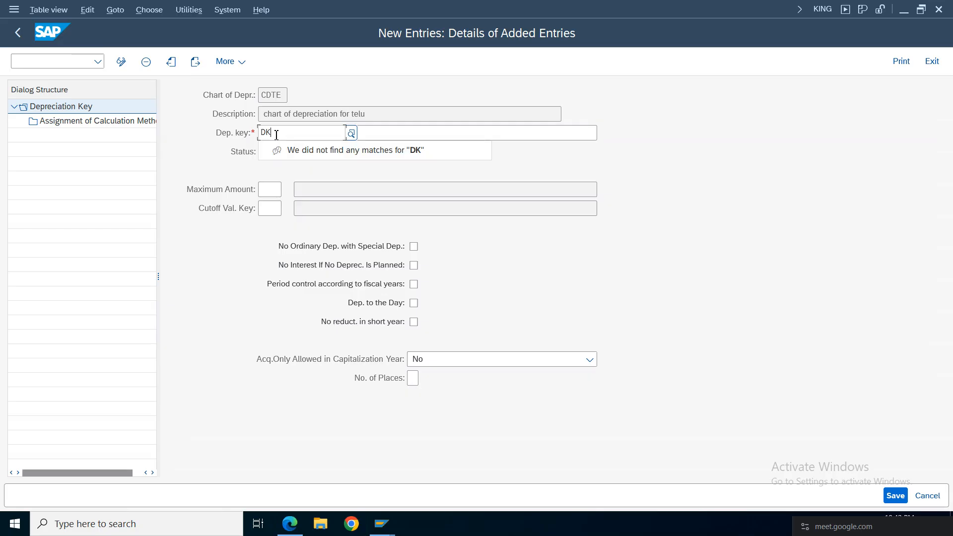
text(T)
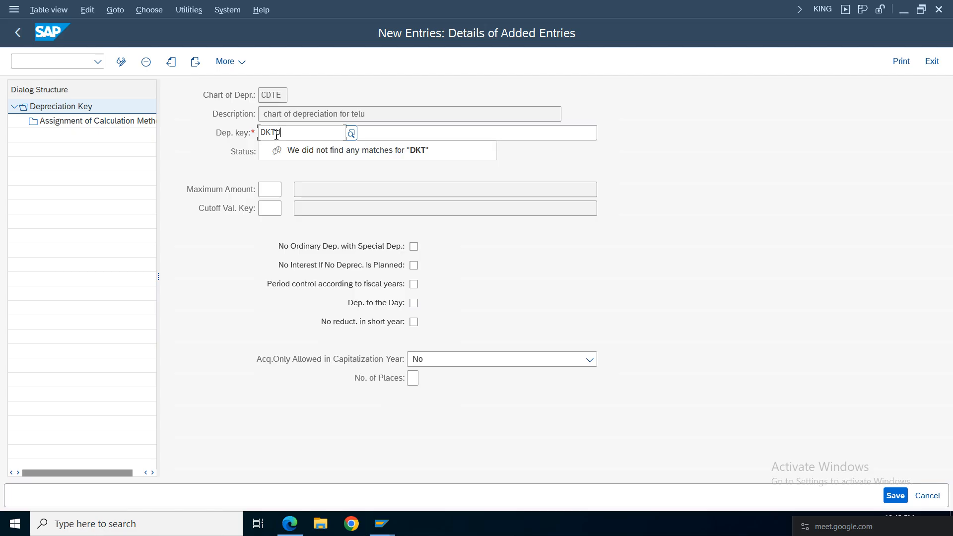
text(U)
Describe depreciation key DKTU as "Dep key for useful life for telu furn" and enable depreciation to the day
click(425, 132)
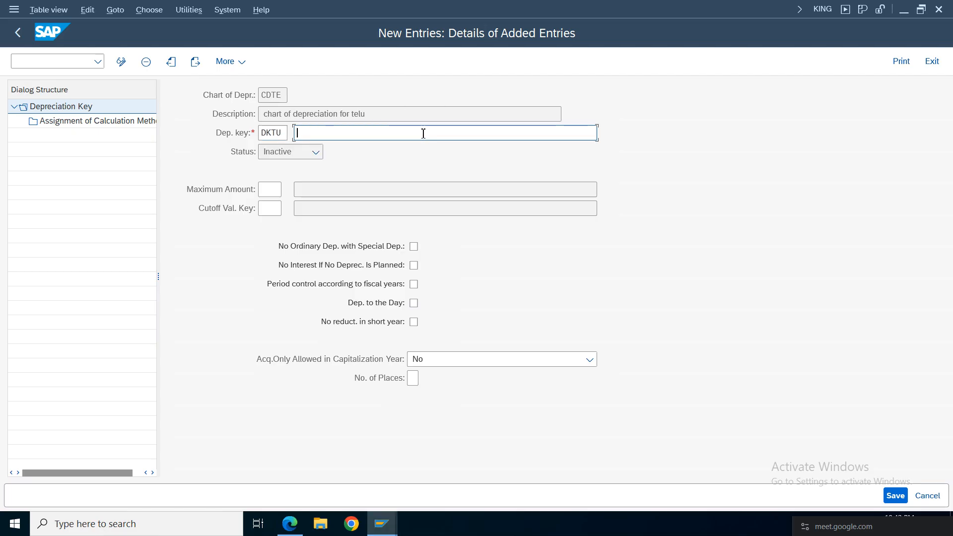
text(Dep key for)
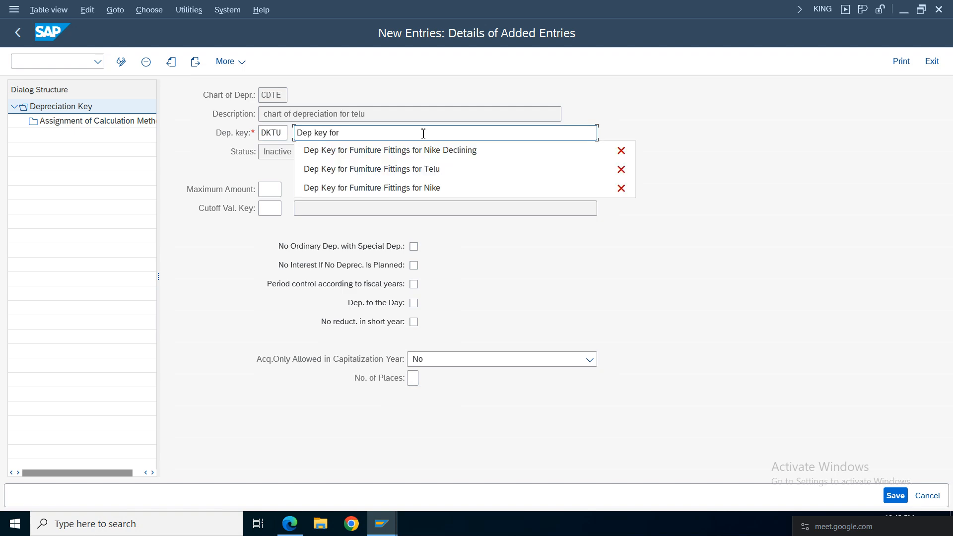
text( useful life for telu furn)
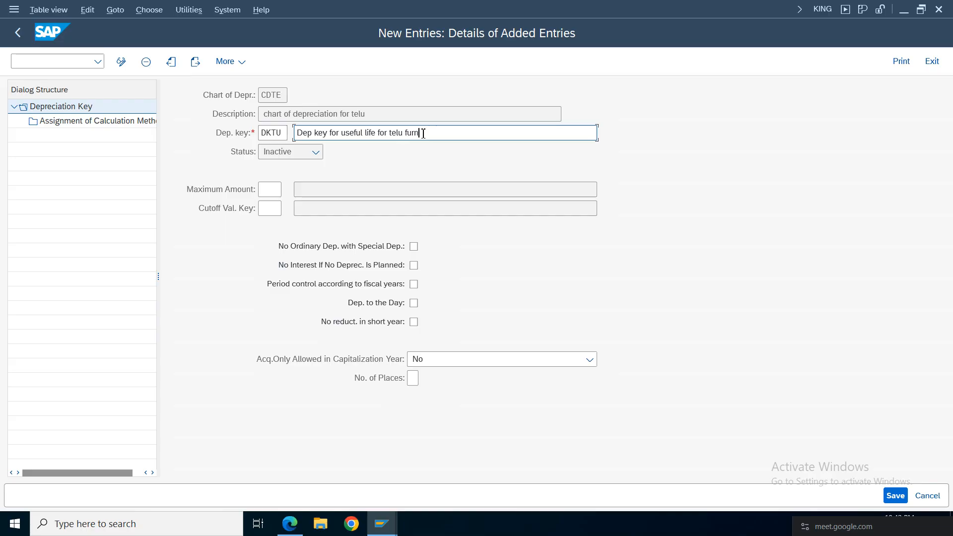
click(412, 306)
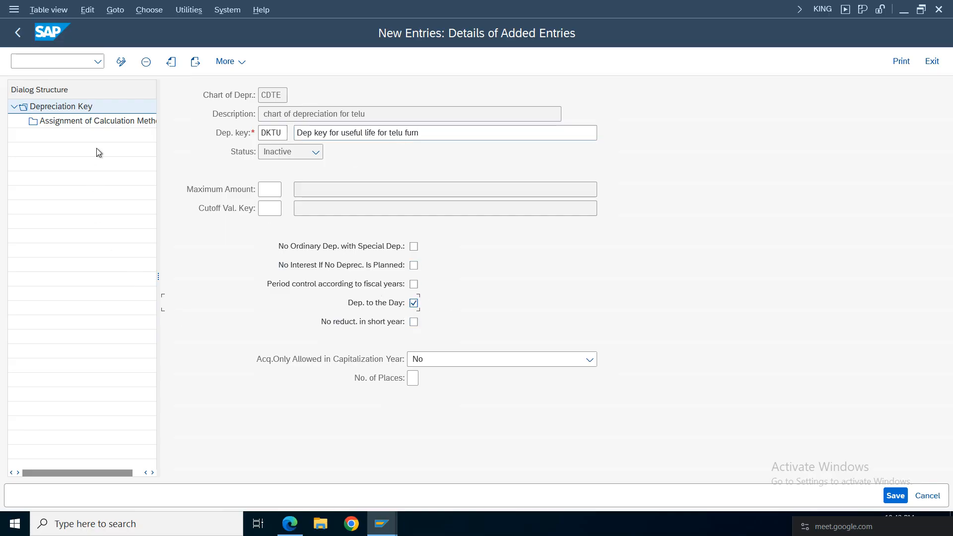
Start a new calculation method assignment for DKTU with type N Ord.depreciation and phase 1 From the start of depreciation
double_click(94, 122)
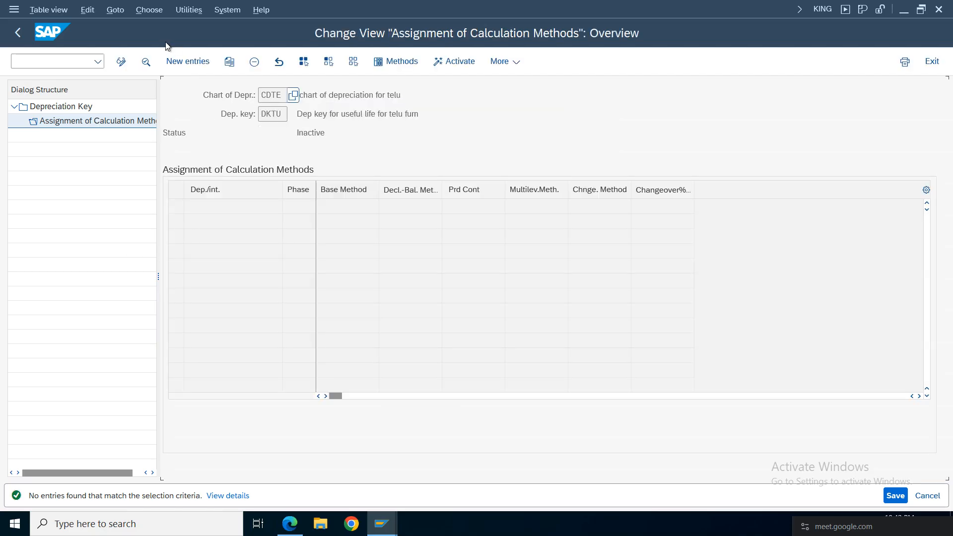
click(188, 62)
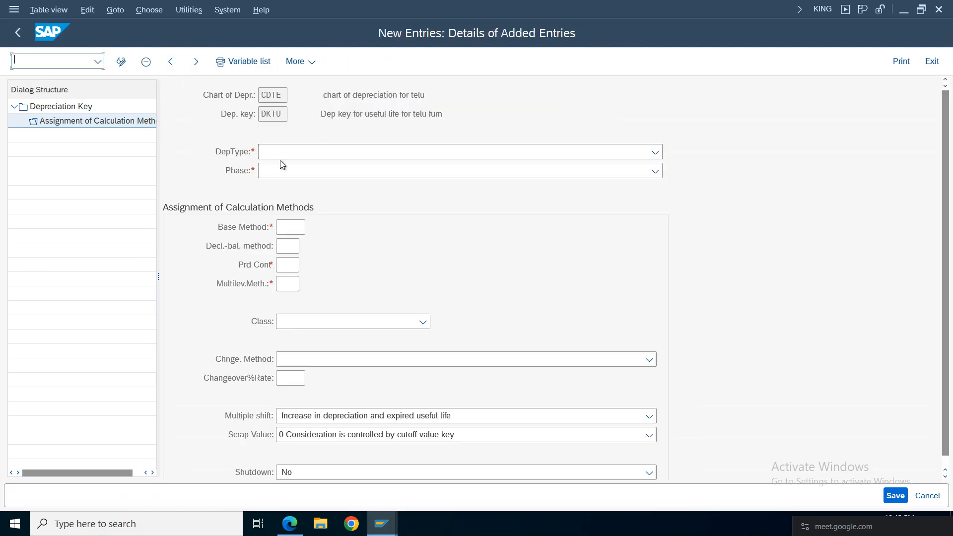
click(280, 157)
click(318, 166)
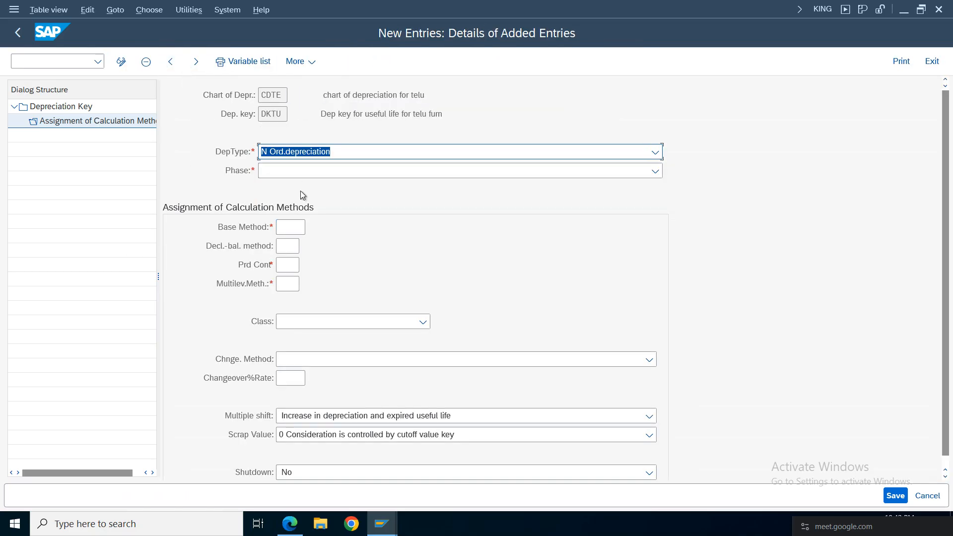
click(301, 171)
click(298, 186)
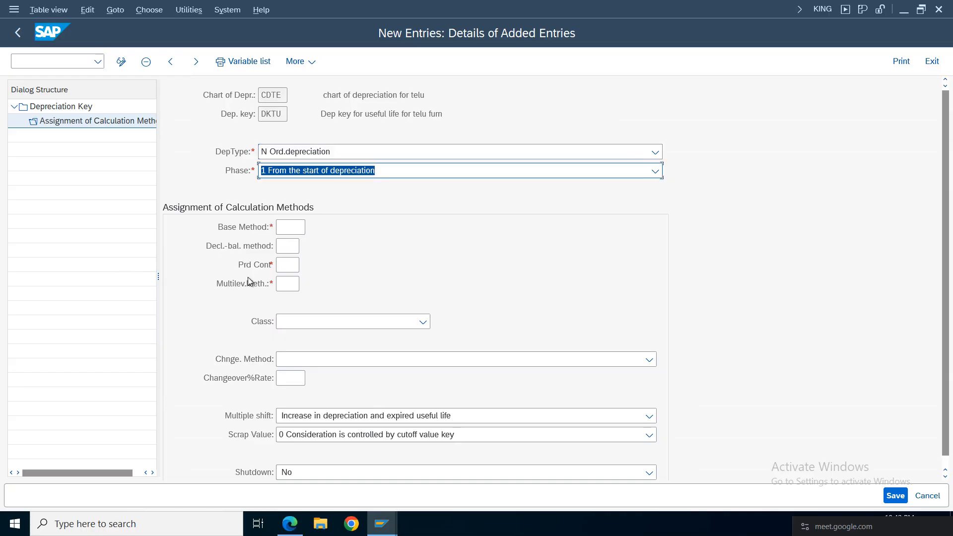
Assign base method TSLU and period control method 198 to the depreciation key
click(292, 227)
click(313, 228)
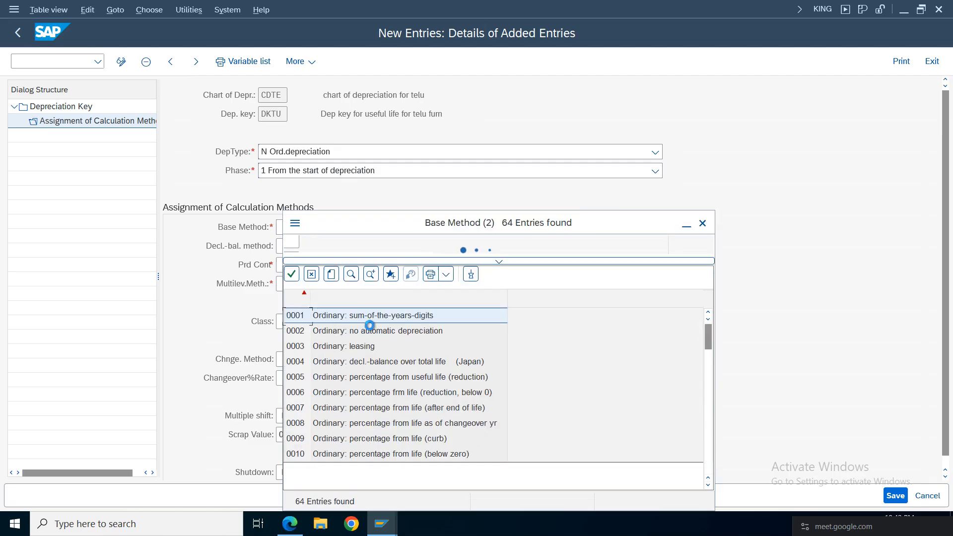
drag(714, 343, 710, 464)
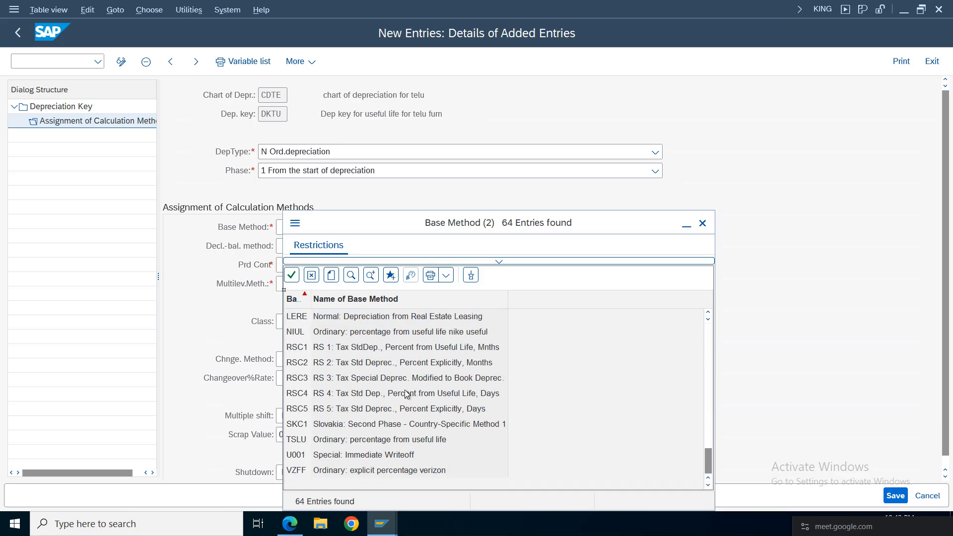
double_click(347, 445)
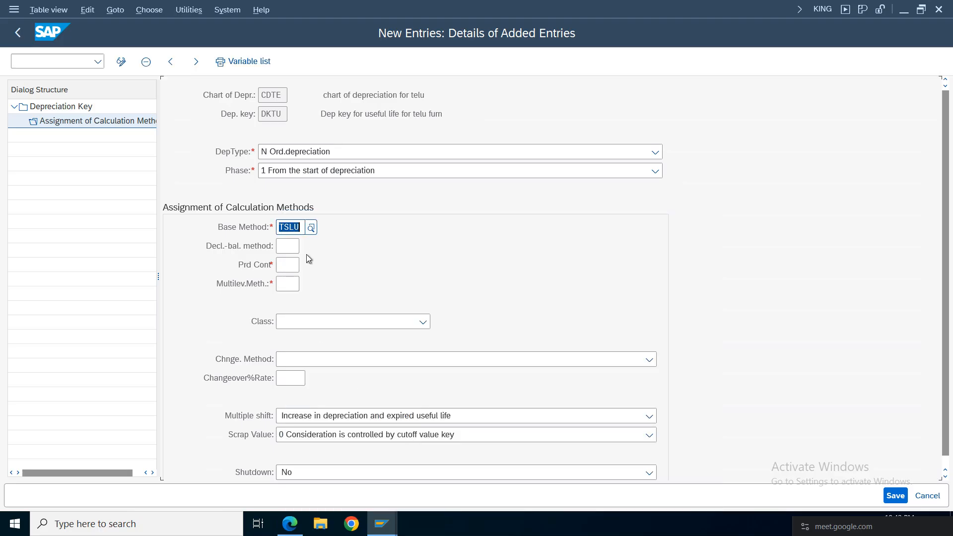
click(287, 265)
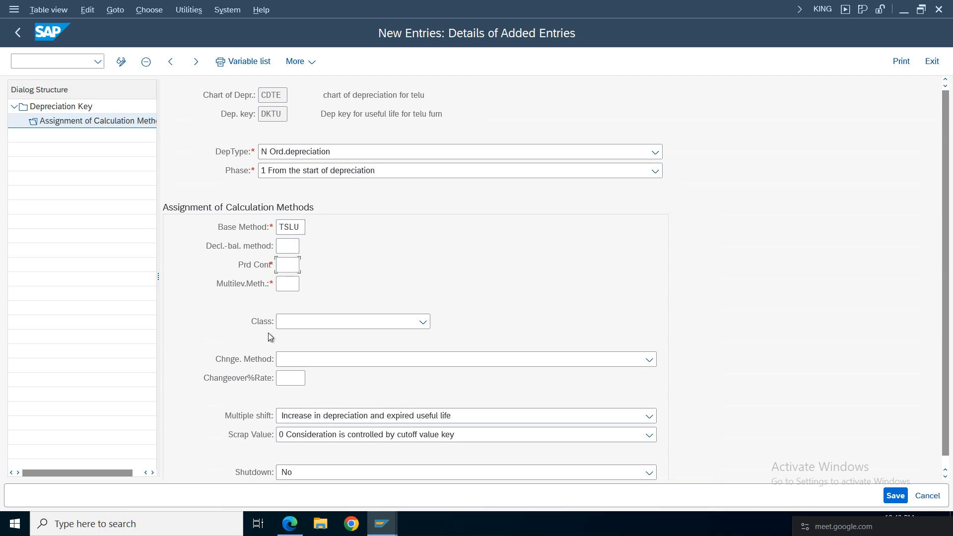
key(F4)
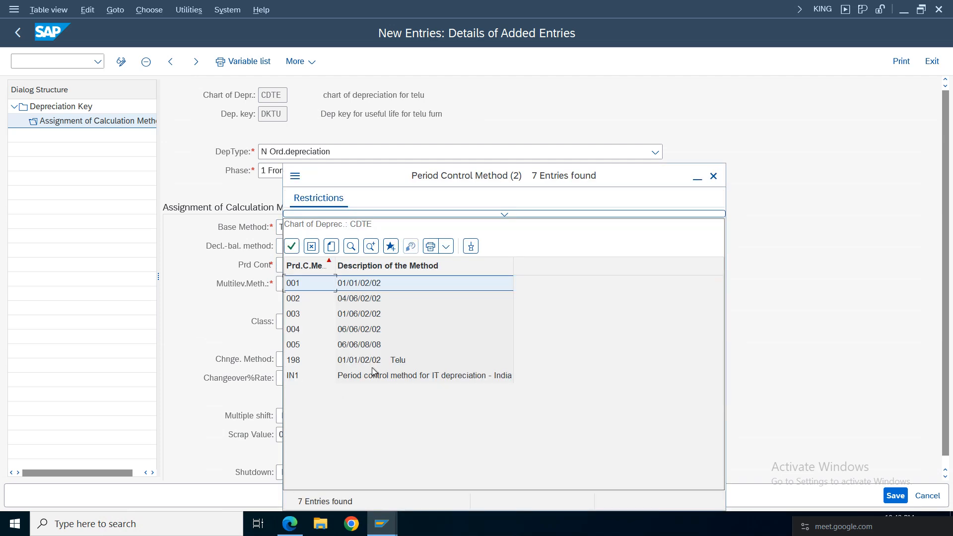
double_click(359, 360)
Assign multilevel method TMU and set the class to 1 Straight-line depreciation
click(286, 283)
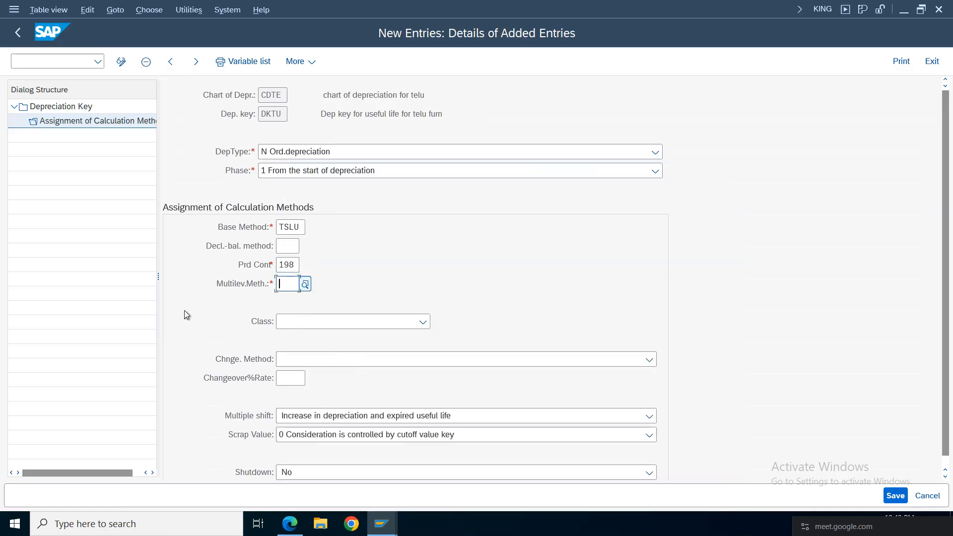
key(F4)
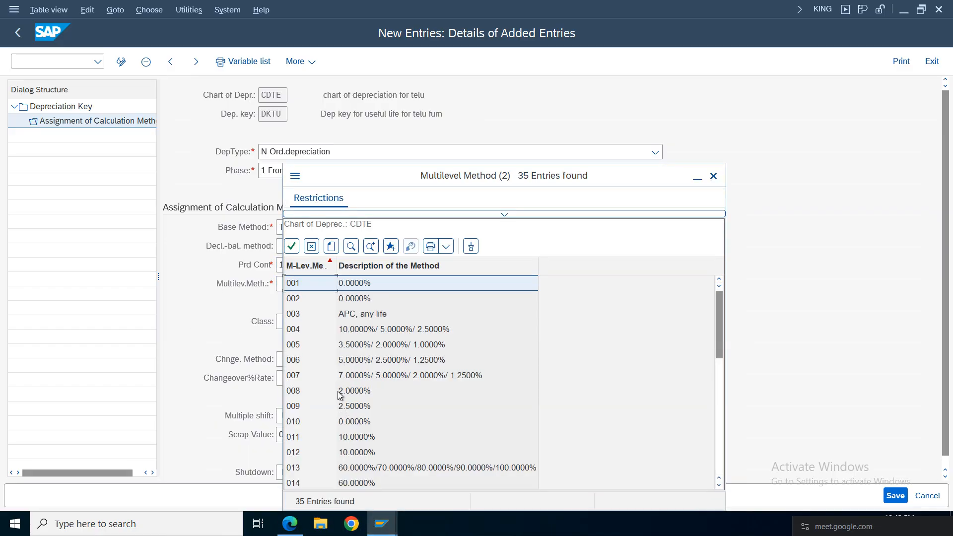
drag(720, 324, 719, 439)
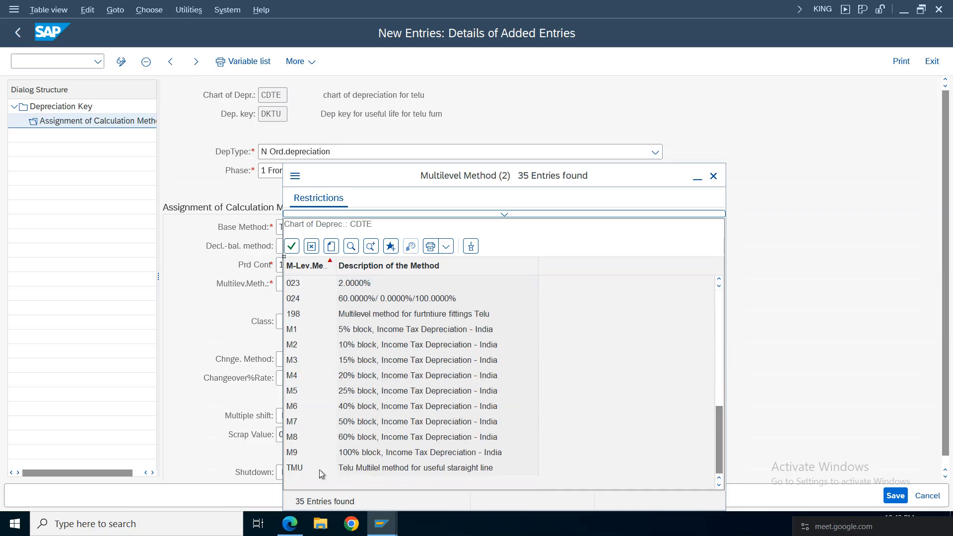
click(424, 470)
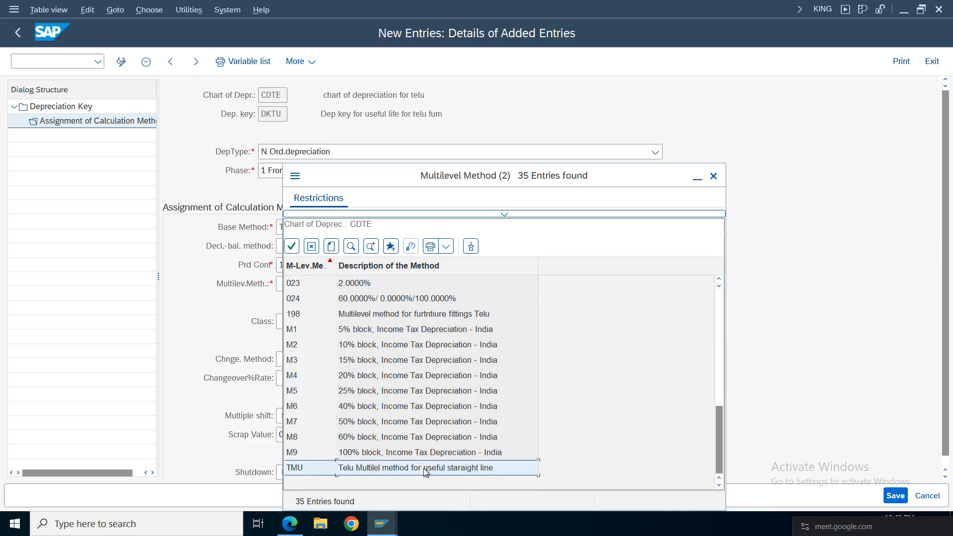
double_click(389, 467)
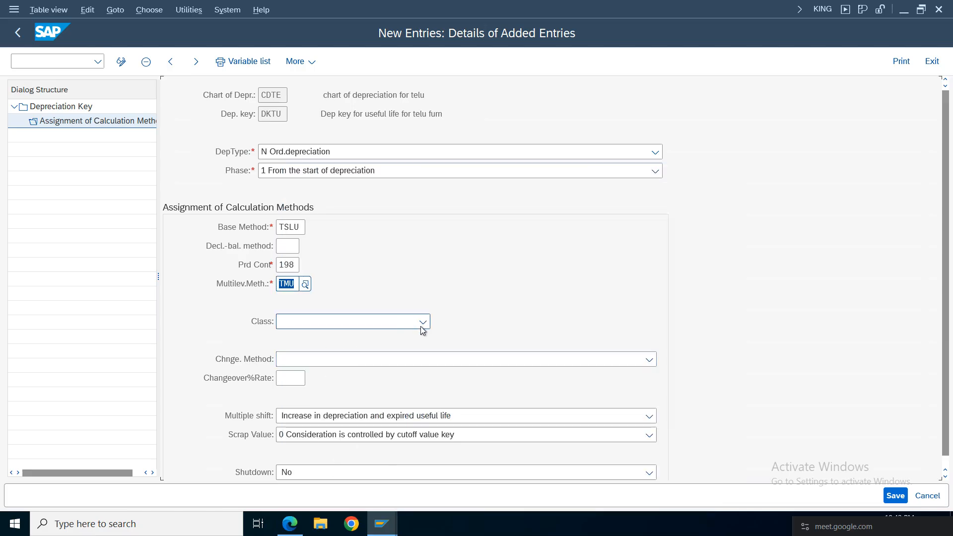
click(422, 323)
click(323, 361)
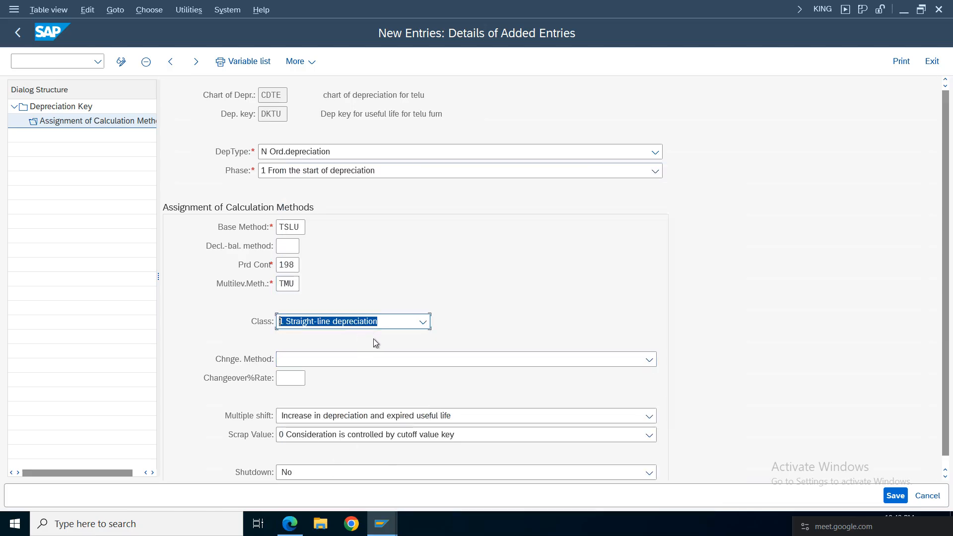
click(423, 322)
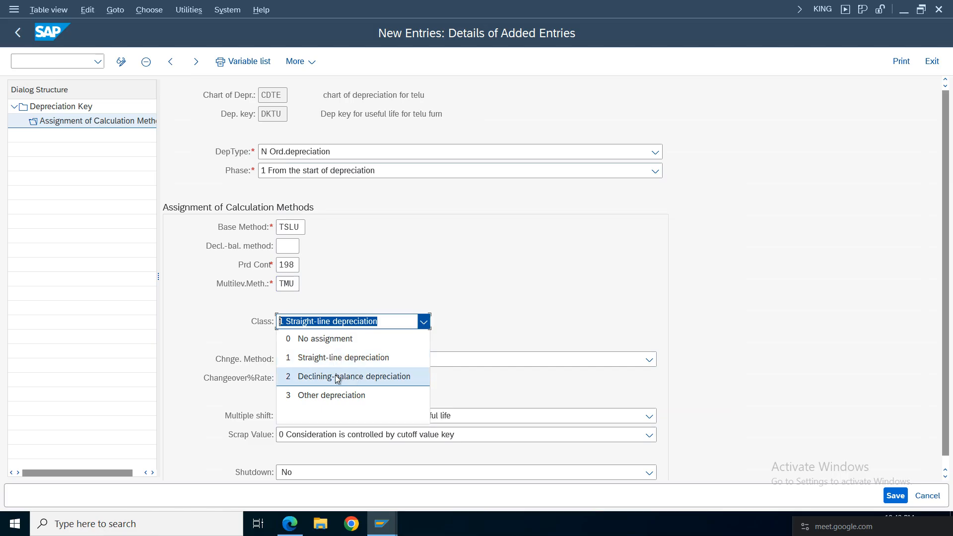
click(400, 360)
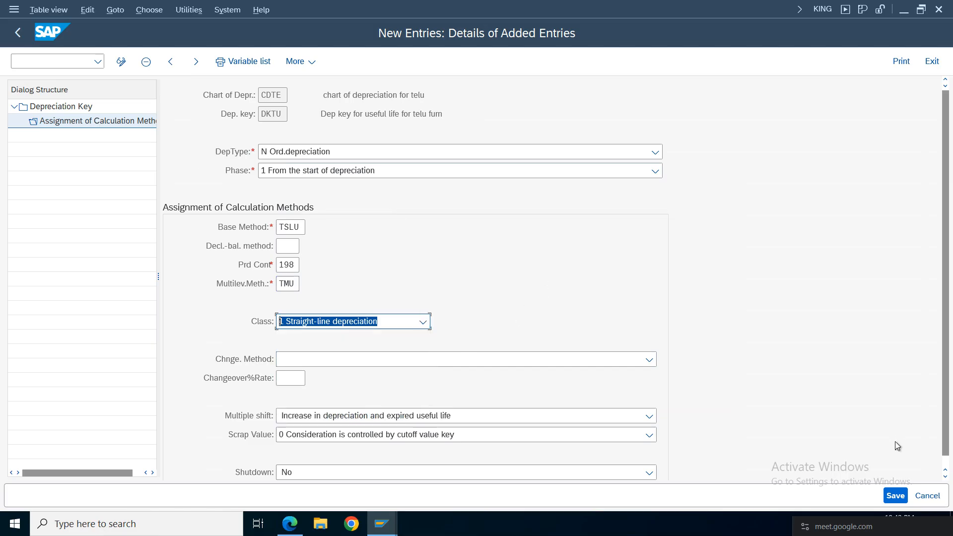
Save the calculation method assignment, accepting the check message, and return to the assignment overview
click(896, 496)
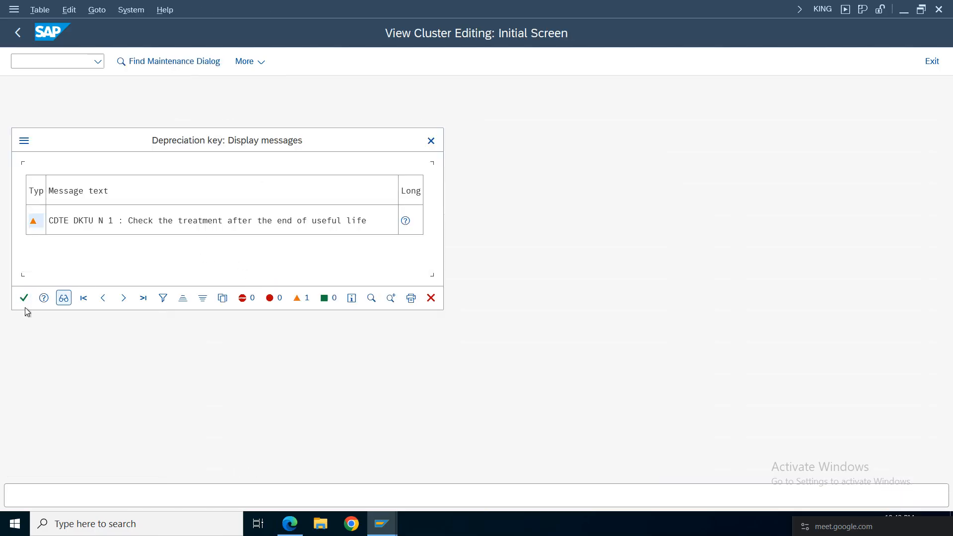
click(24, 297)
click(323, 281)
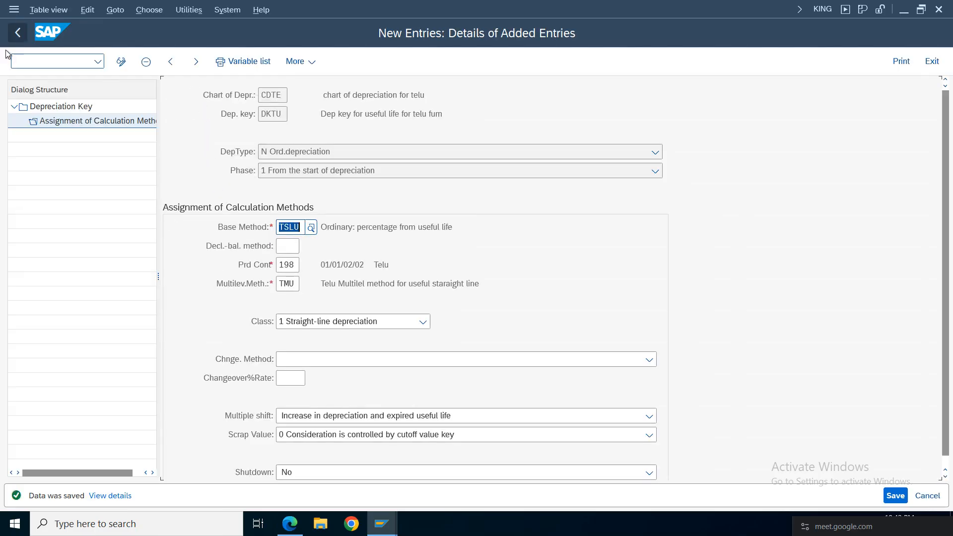
click(18, 32)
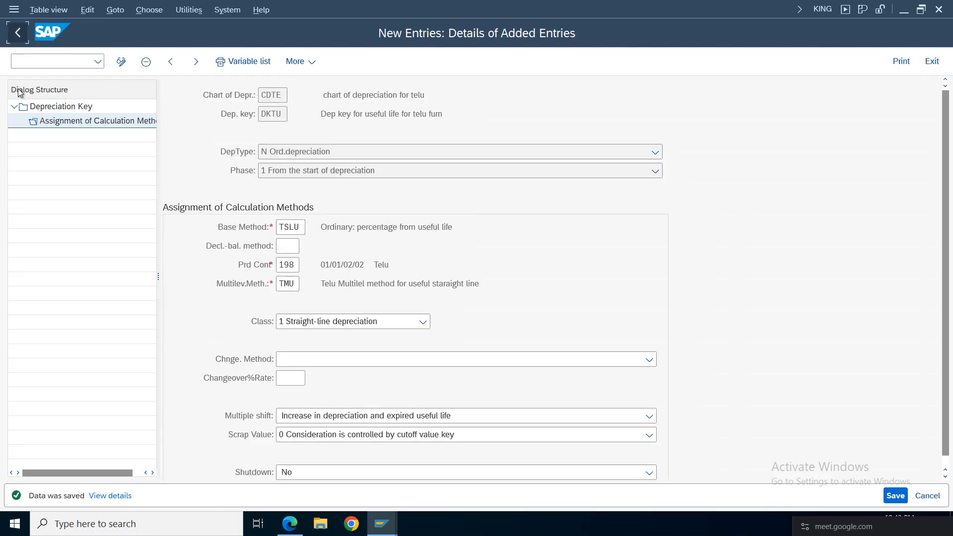
click(17, 32)
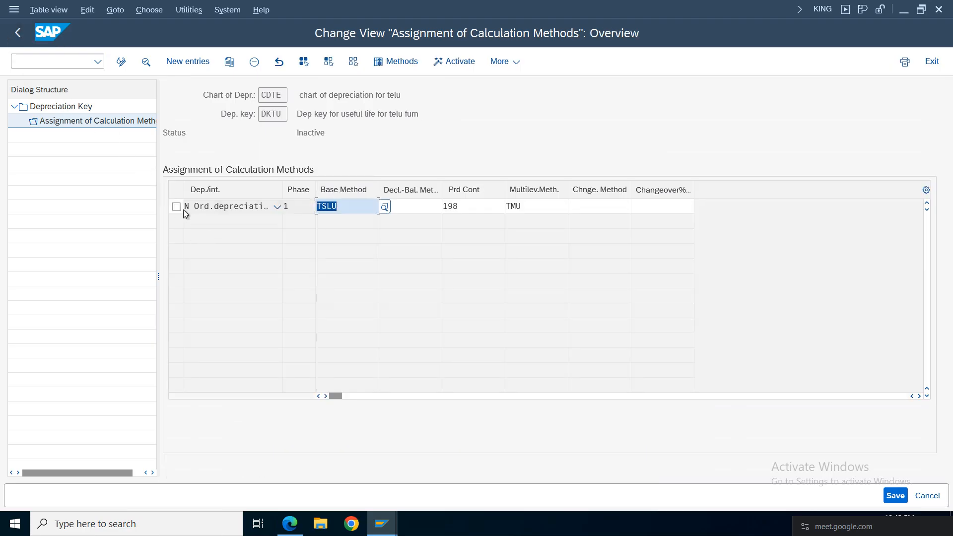
Activate depreciation key DKTU from its ordinary depreciation assignment and accept the check message
click(177, 206)
click(454, 61)
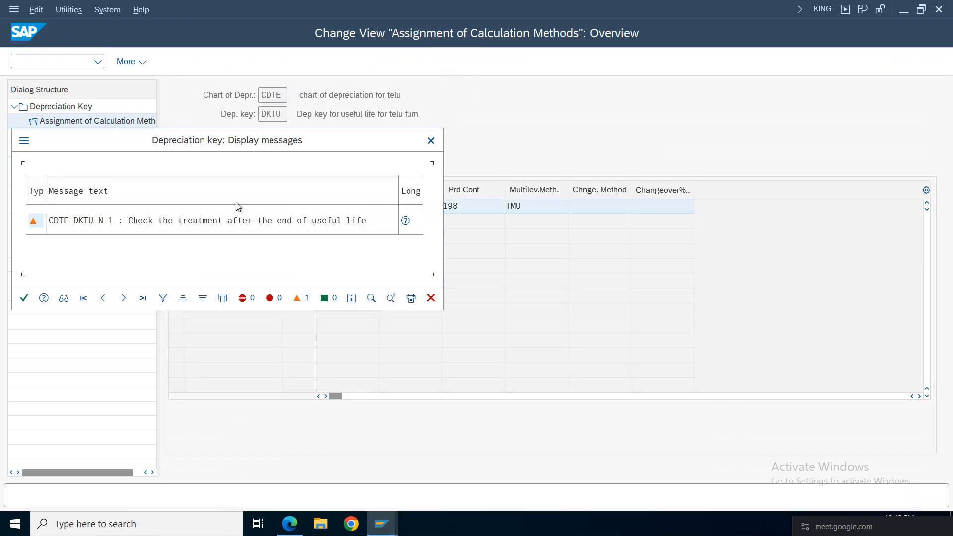
click(24, 298)
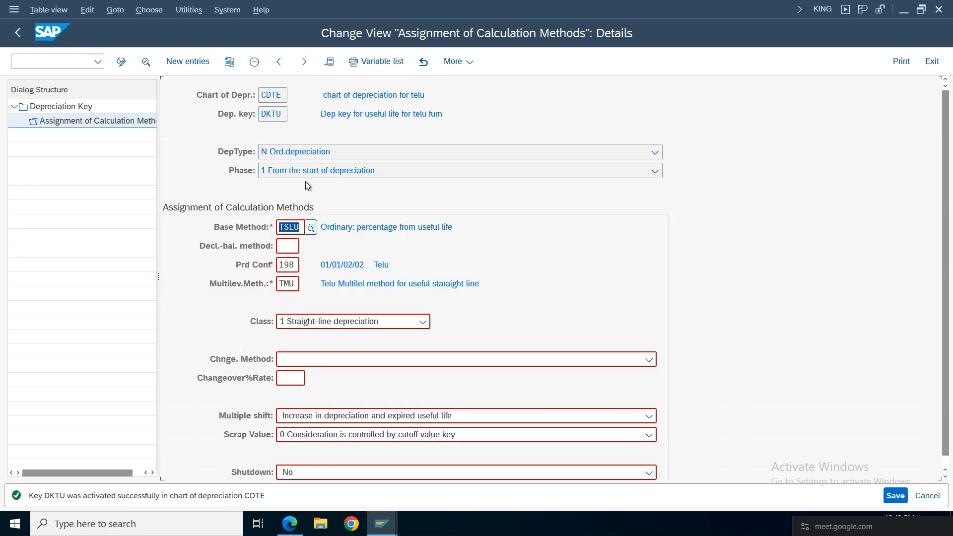
Save the activated depreciation key DKTU and return to the IMG structure
click(889, 496)
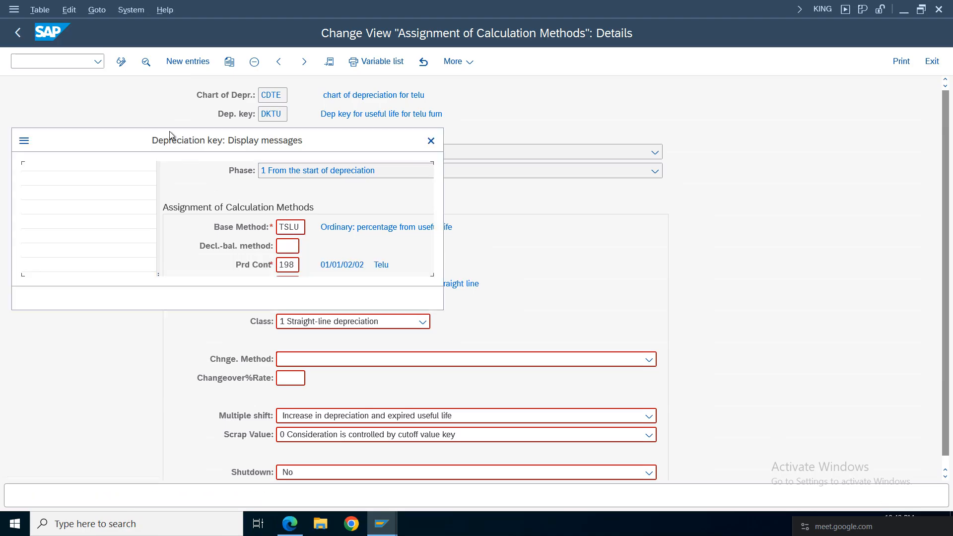
click(26, 299)
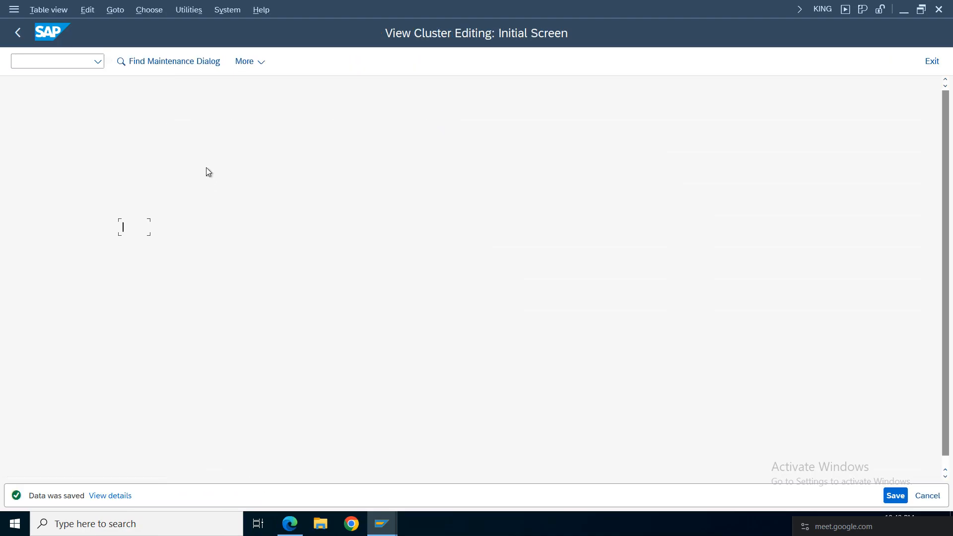
click(19, 43)
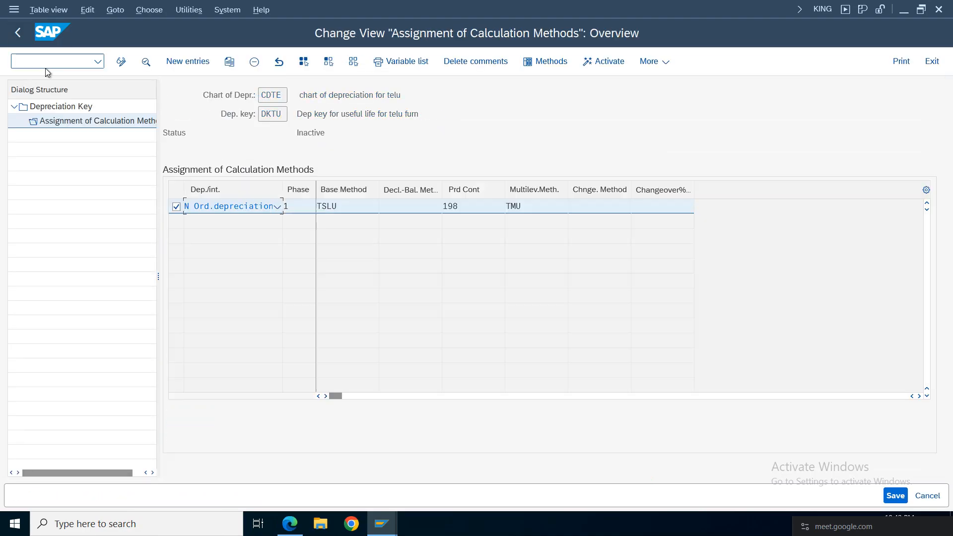
click(20, 43)
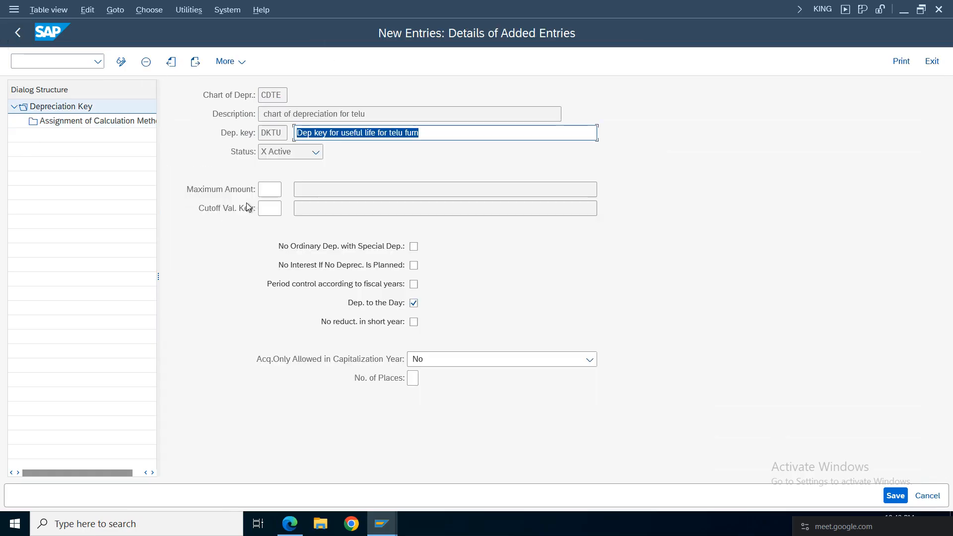
click(896, 496)
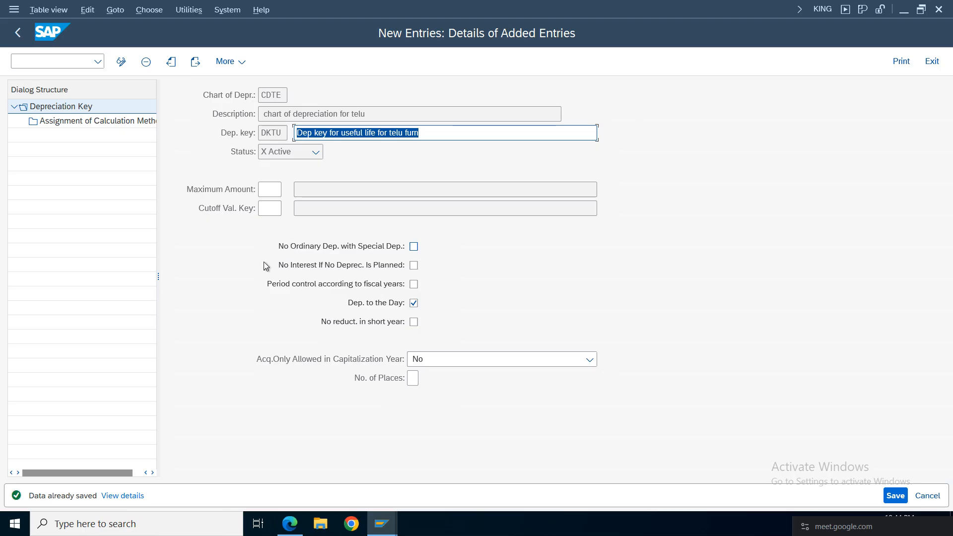
click(16, 40)
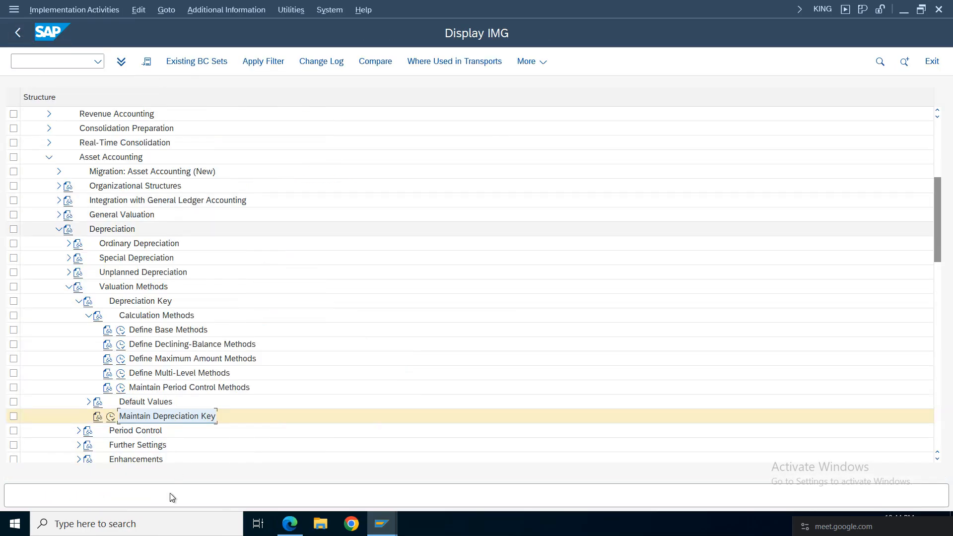
Switch to the G/L account session and start creating an asset with transaction AS01 in class 1985, company code TELU
click(384, 532)
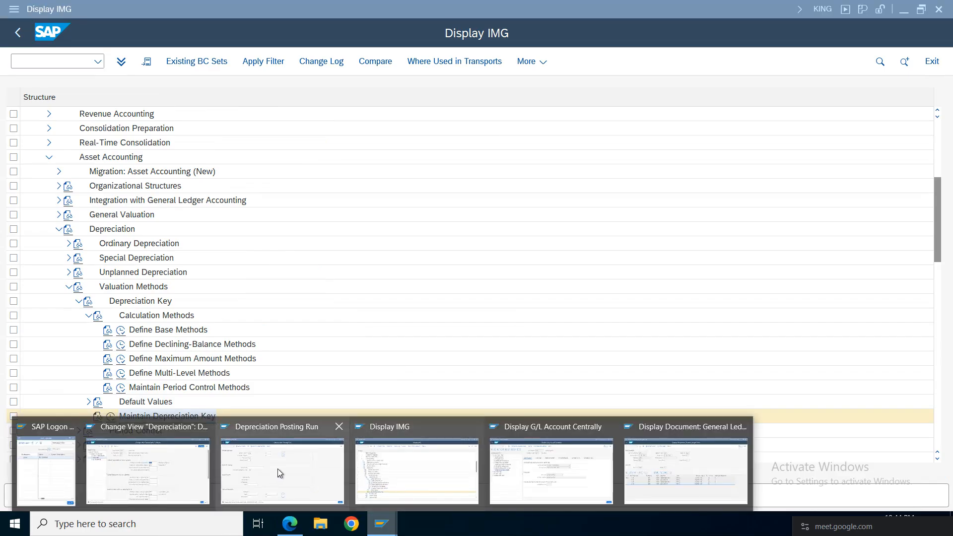
click(574, 481)
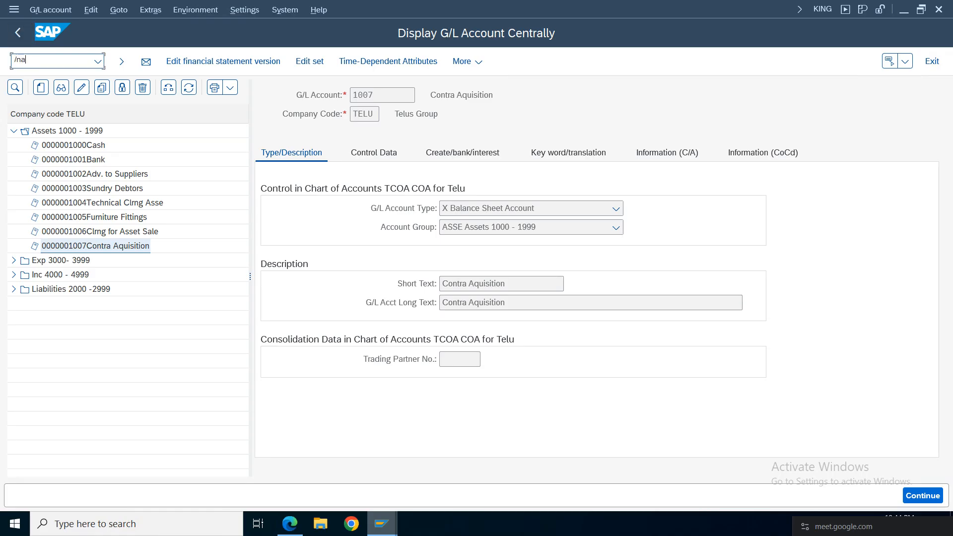
text(/nas01)
key(Return)
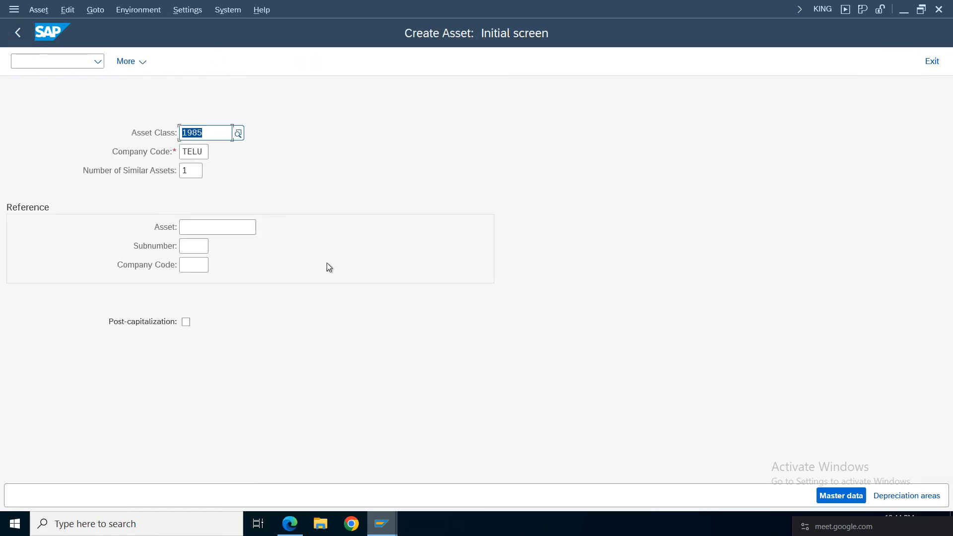
key(Return)
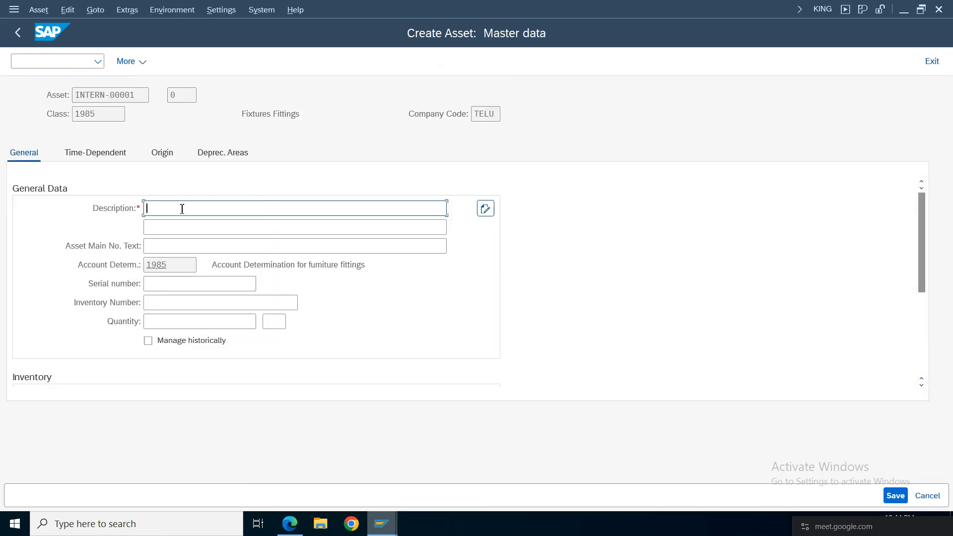
Describe the new asset as Furniture 32 and assign it to cost center 100100
click(182, 209)
click(186, 226)
text(2)
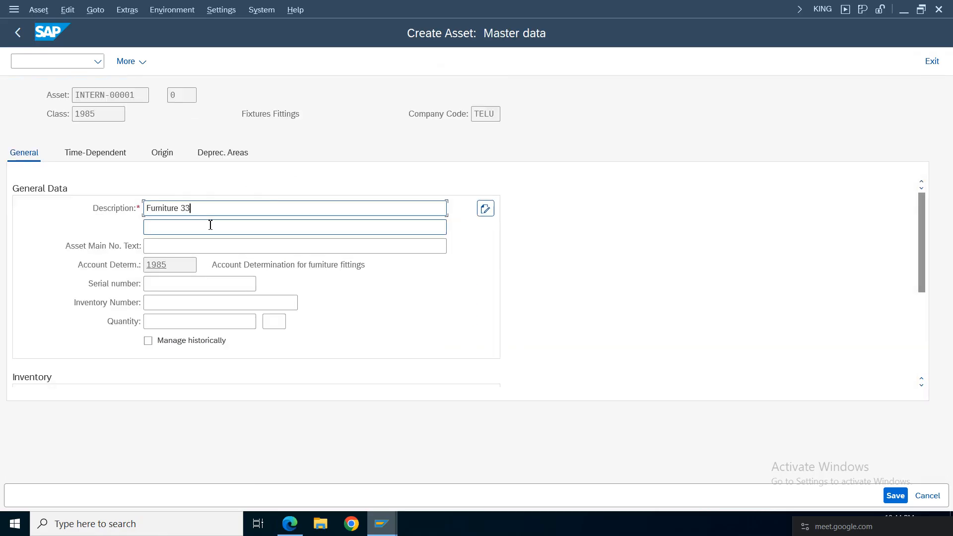
key(BackSpace)
text(2)
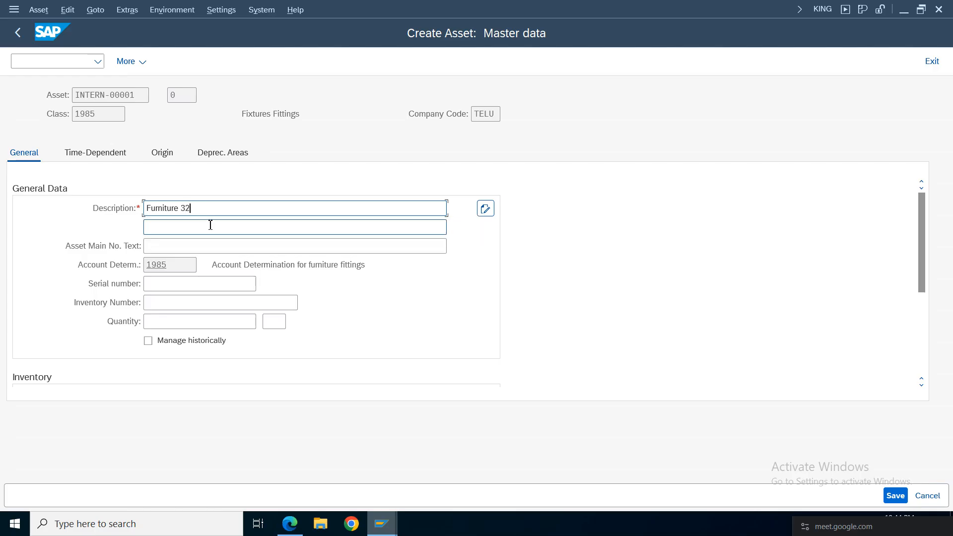
click(99, 151)
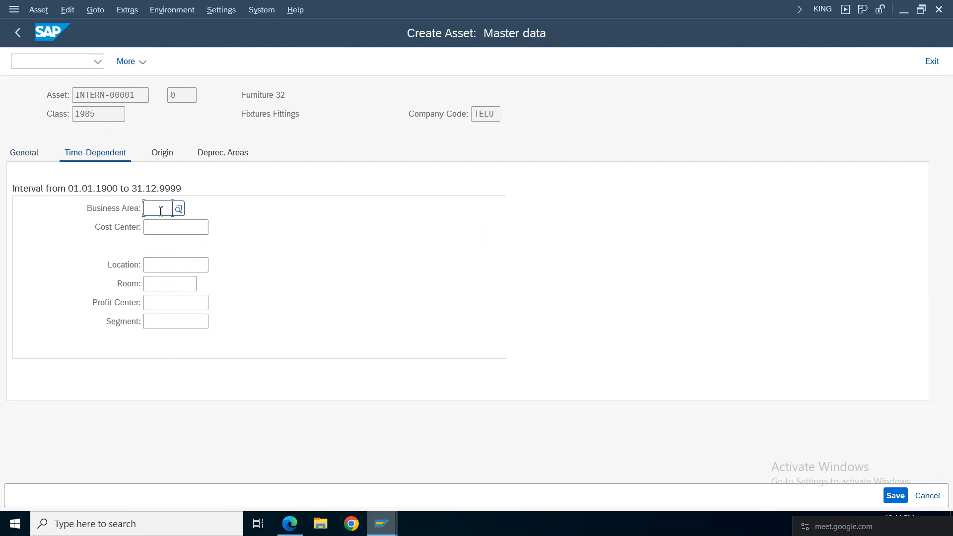
click(179, 227)
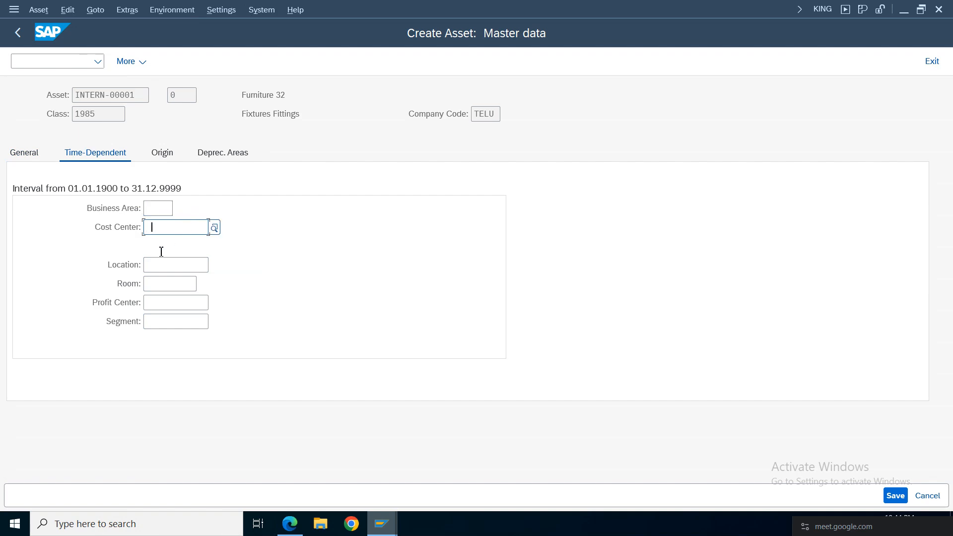
click(169, 248)
Replace the asset's depreciation key in area 01 Bookdep TULC with DKTU, picked from the available depreciation keys
click(223, 153)
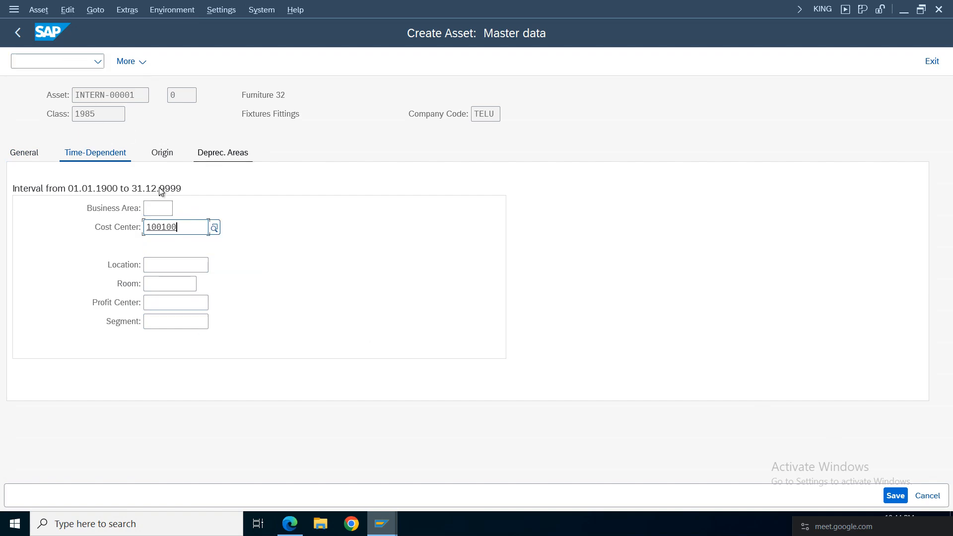
click(251, 229)
click(242, 271)
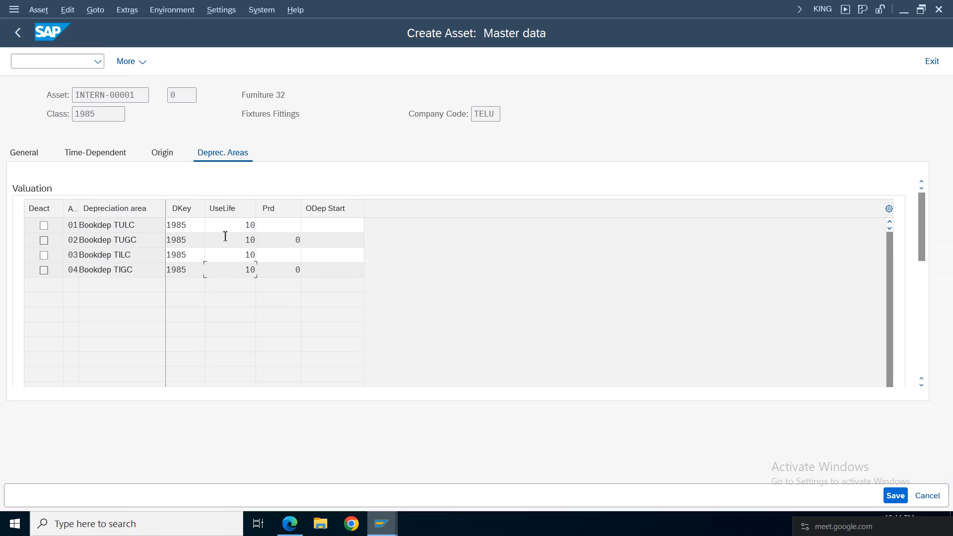
click(194, 225)
key(BackSpace)
key(BackSpace)
key(BackSpace)
key(BackSpace)
click(210, 227)
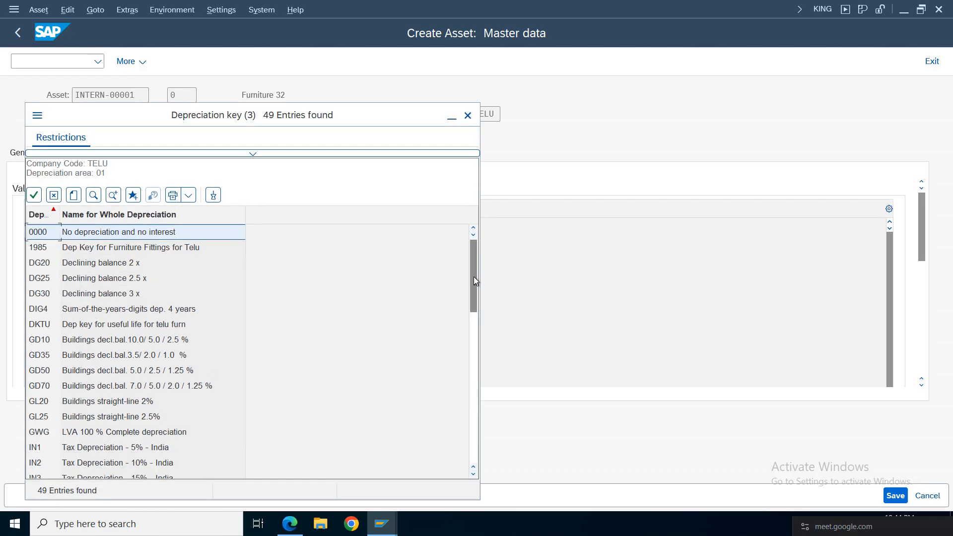
double_click(130, 325)
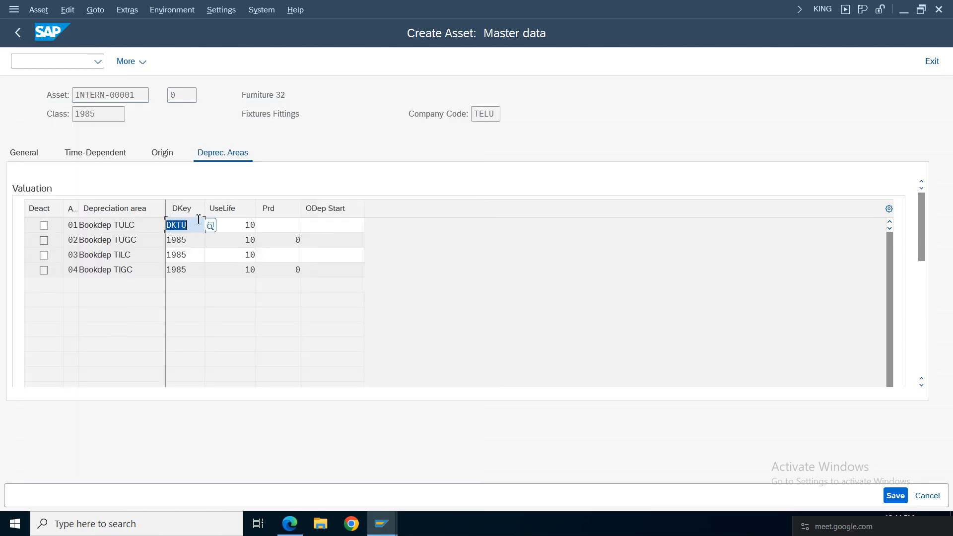
Confirm the area 01 key, set depreciation key DKTU for area 03 Bookdep TILC, and save the asset
click(197, 241)
key(Return)
click(195, 255)
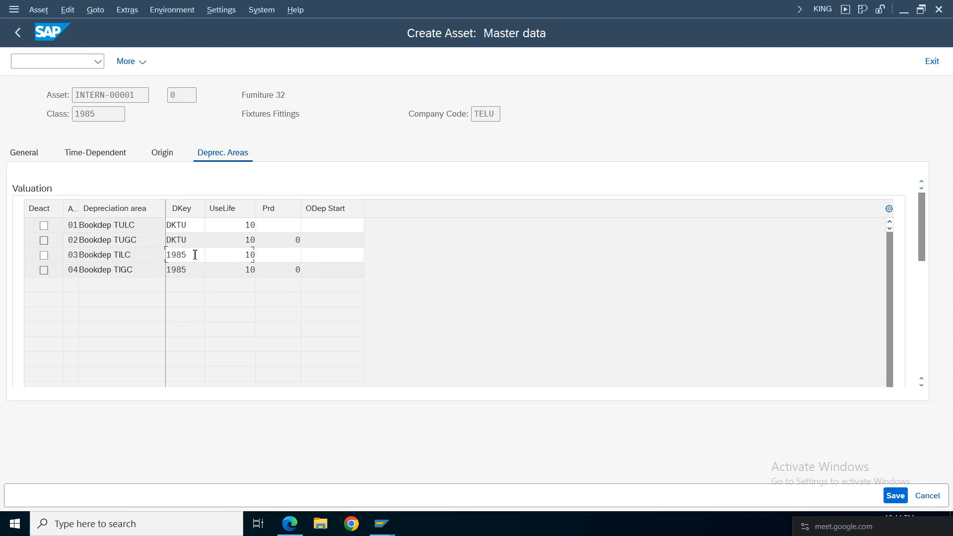
text(dktu)
key(Return)
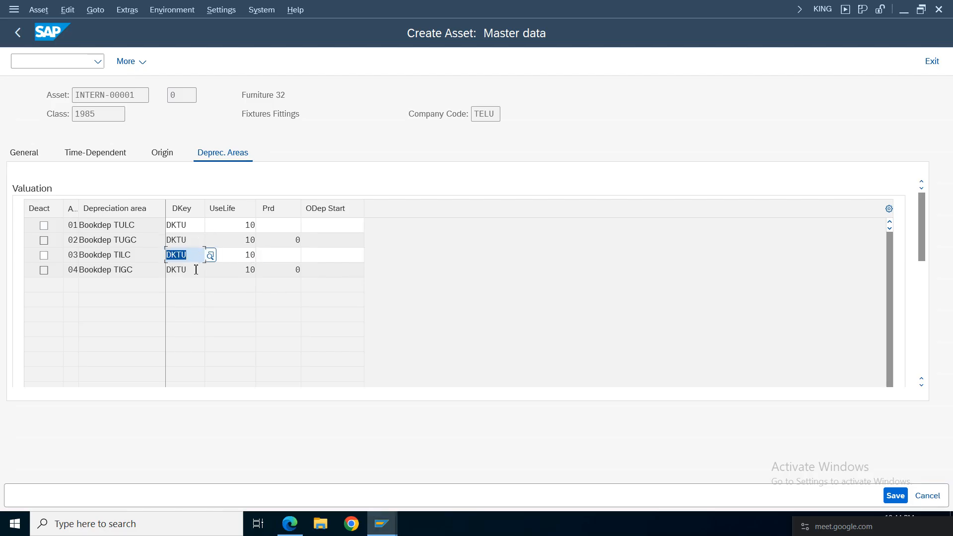
click(895, 496)
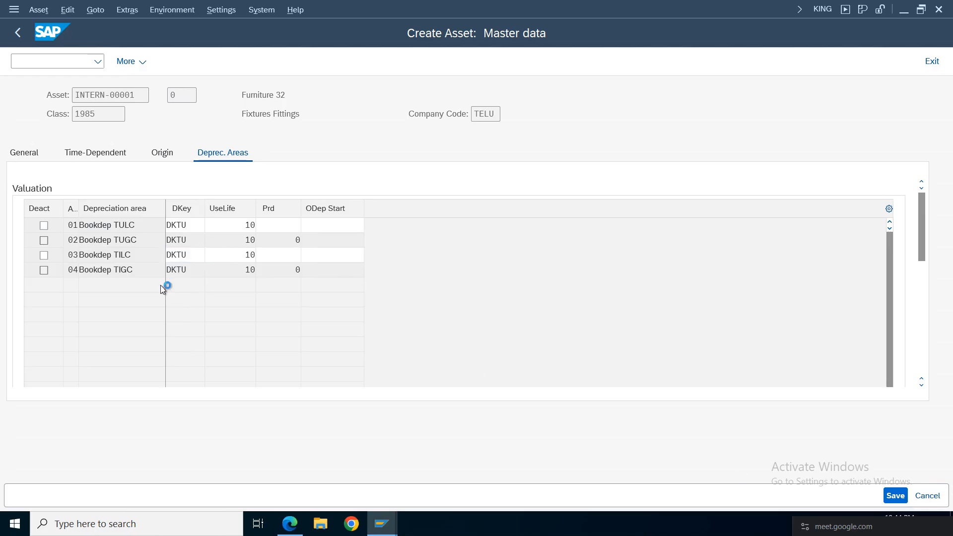
Start an asset acquisition from purchase with vendor and set both document date and posting date to 01.04.2025
click(42, 64)
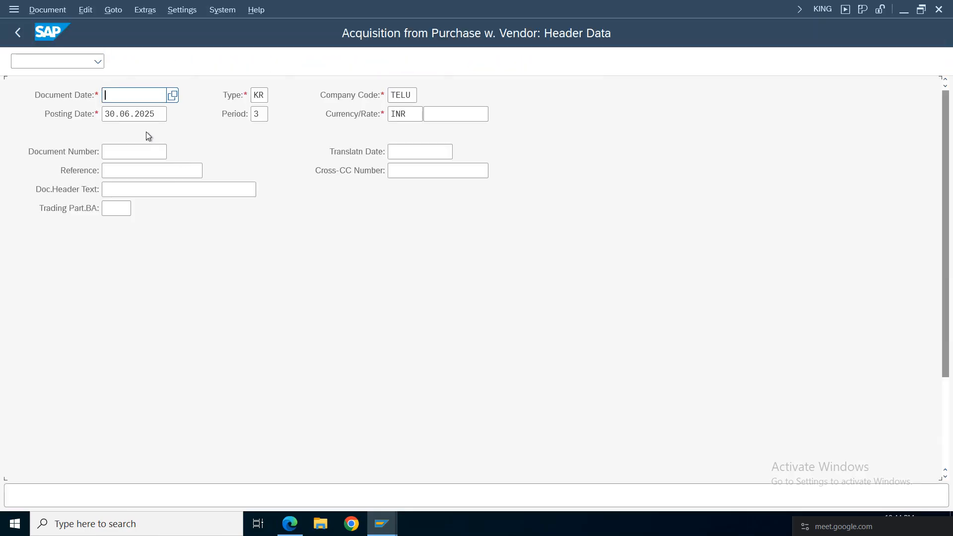
click(129, 98)
click(132, 114)
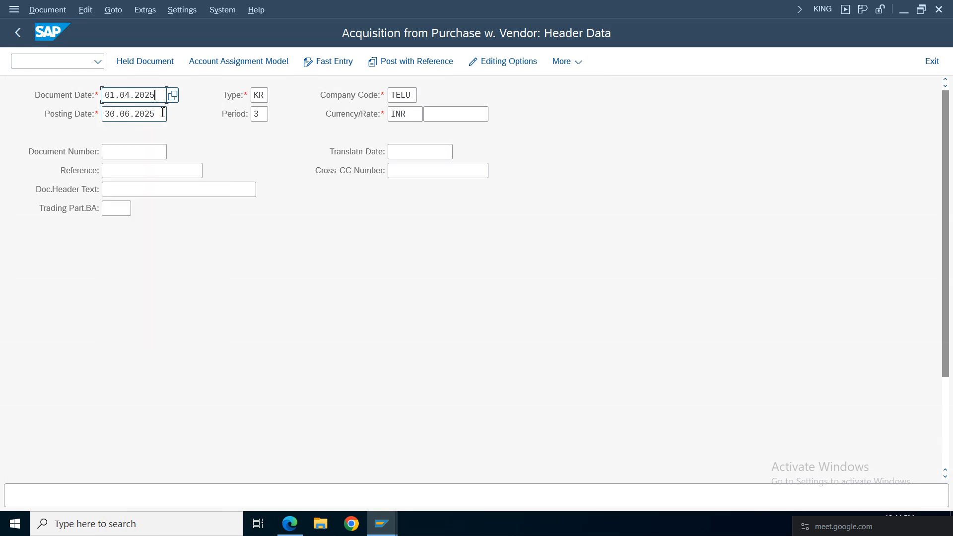
drag(162, 113, 22, 120)
key(BackSpace)
click(132, 149)
Fill in the reference and the document header text with Asset Purc
click(127, 170)
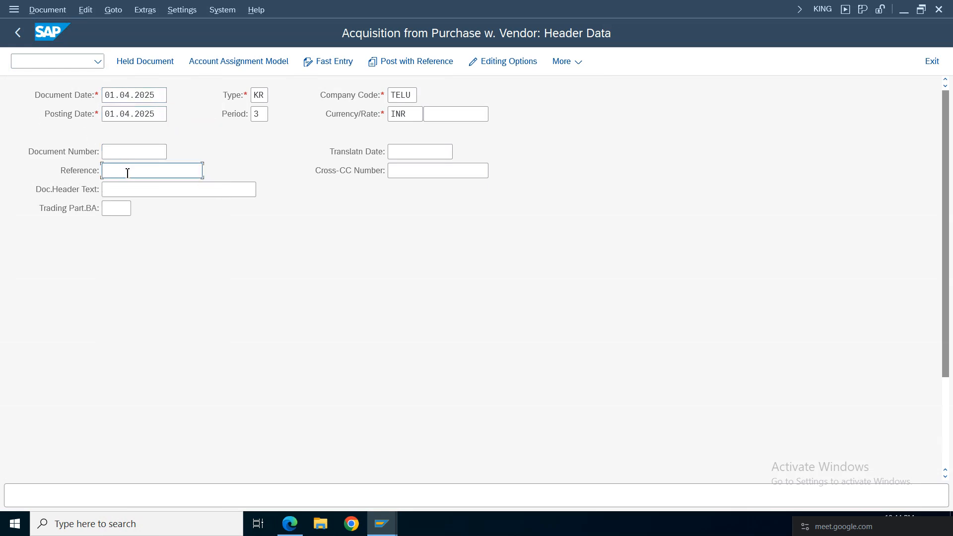
click(123, 189)
click(124, 189)
click(124, 206)
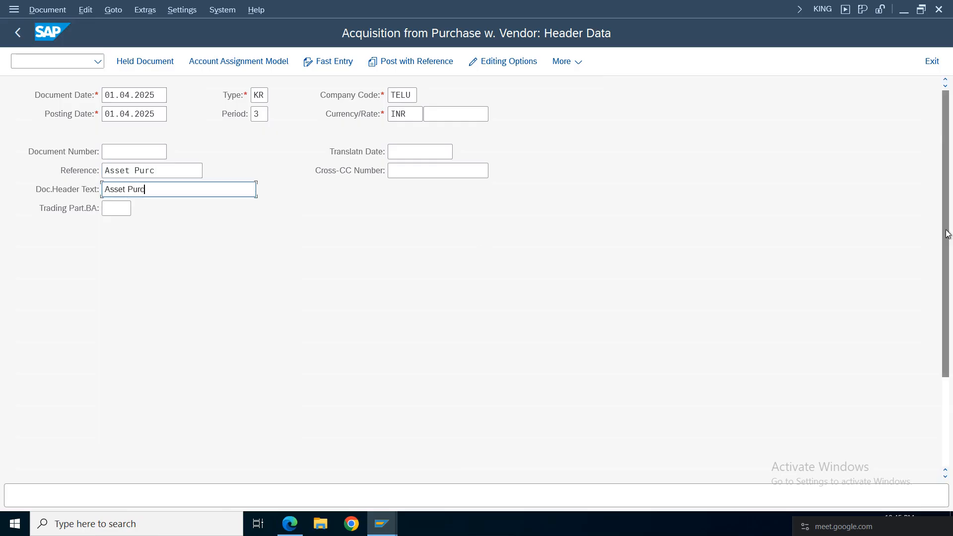
Choose the Bell Company supplier account for the first line item with posting key 31 and continue past the period message
scroll(520, 358, down, 5)
click(153, 467)
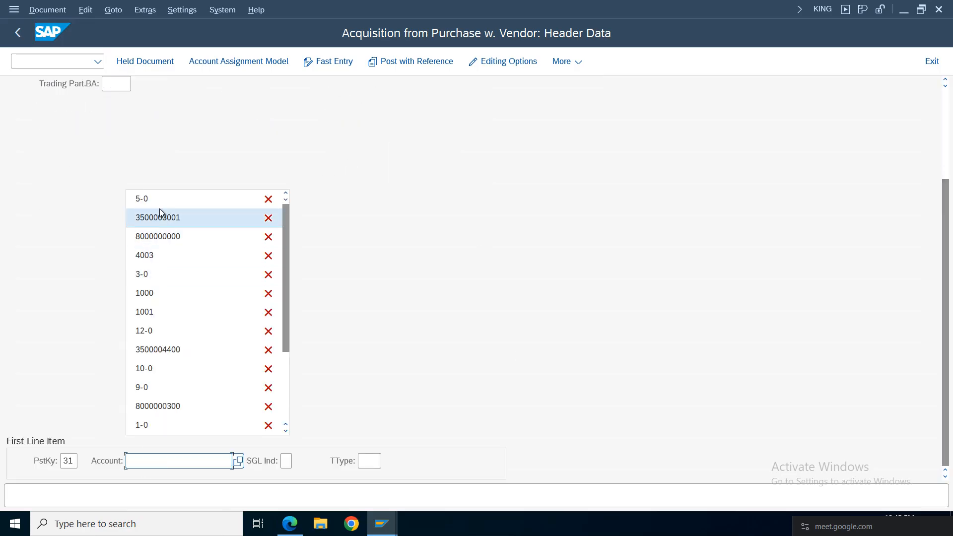
click(166, 219)
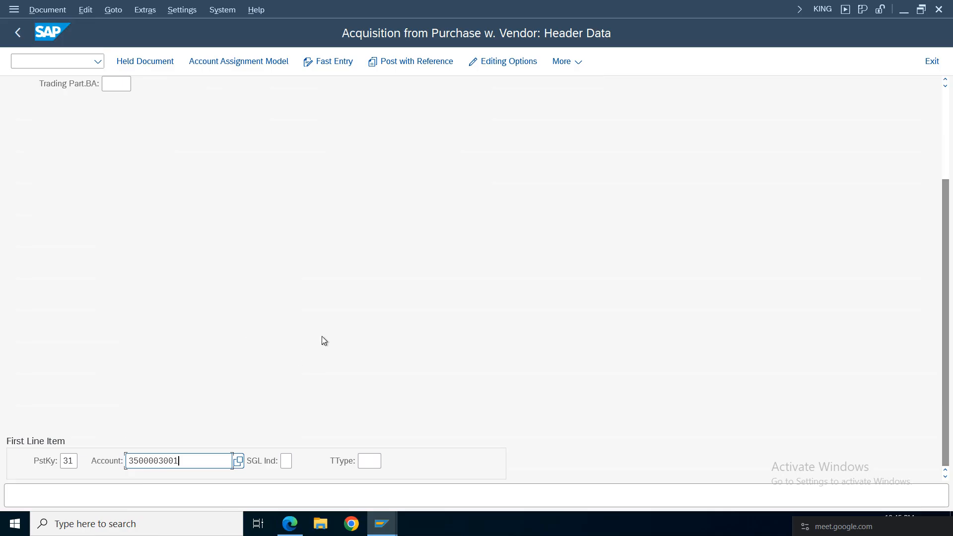
key(Return)
key(Return)
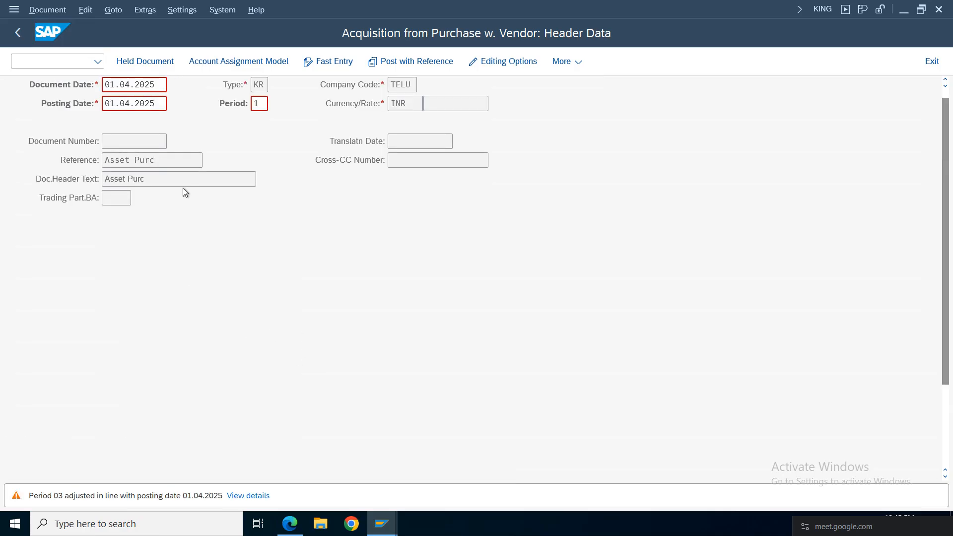
Enter an amount of 600000 INR and the text Asset Acqusition for the vendor item
click(113, 180)
click(123, 193)
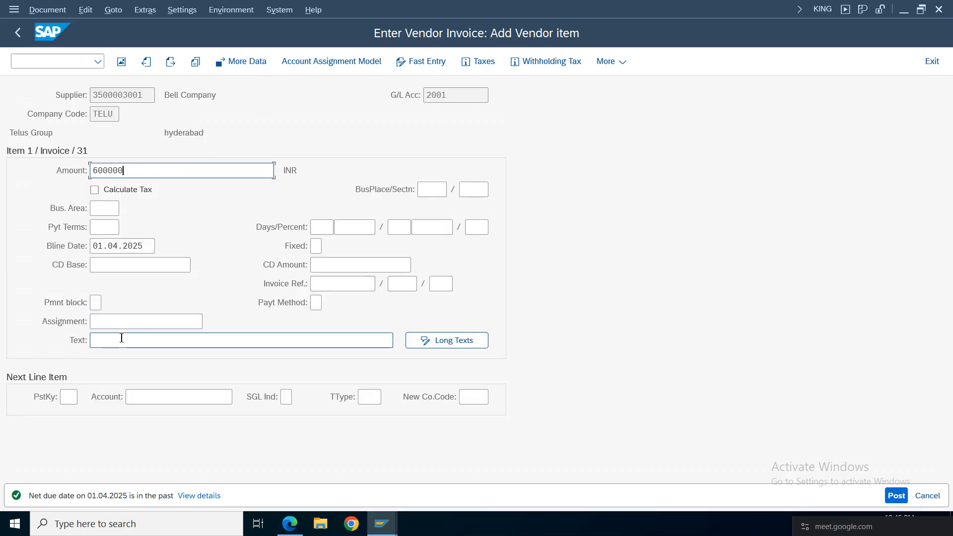
click(120, 340)
click(127, 78)
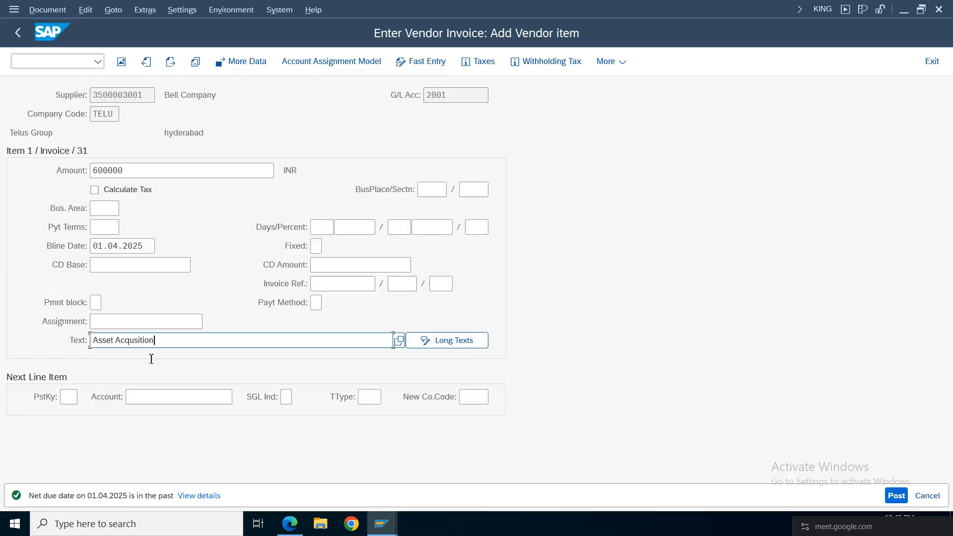
Define the next line item with posting key 70, asset Furniture 32 (6-0) and transaction type 100
click(72, 401)
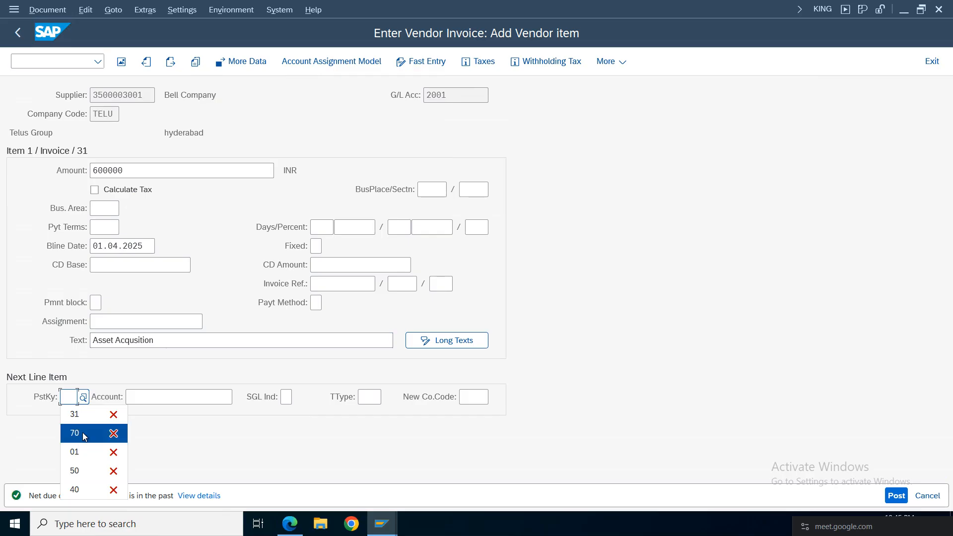
click(78, 443)
click(174, 398)
click(239, 399)
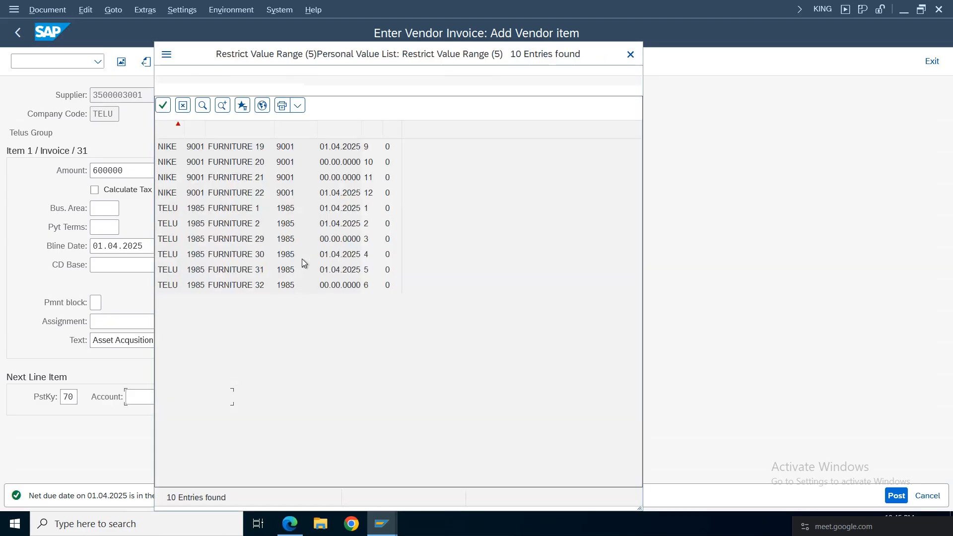
double_click(302, 259)
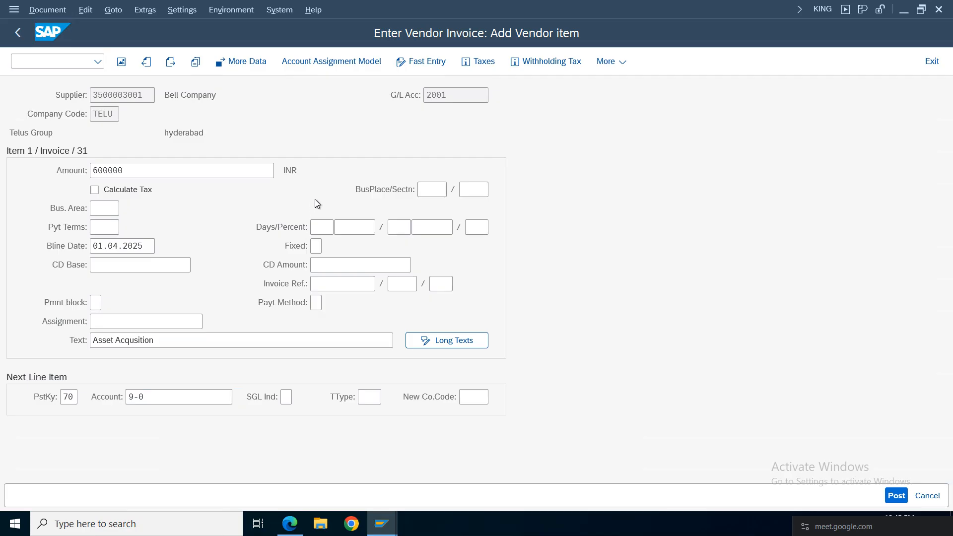
key(F4)
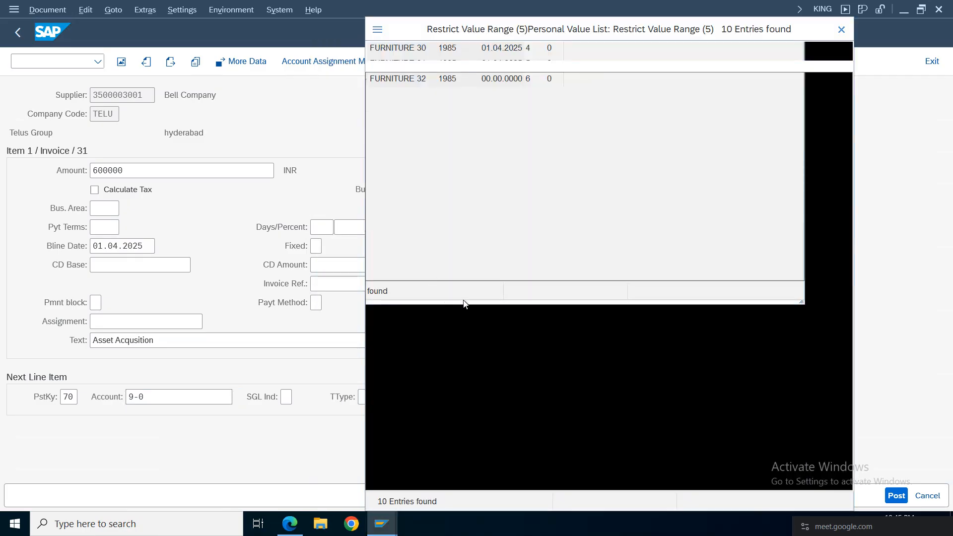
double_click(564, 262)
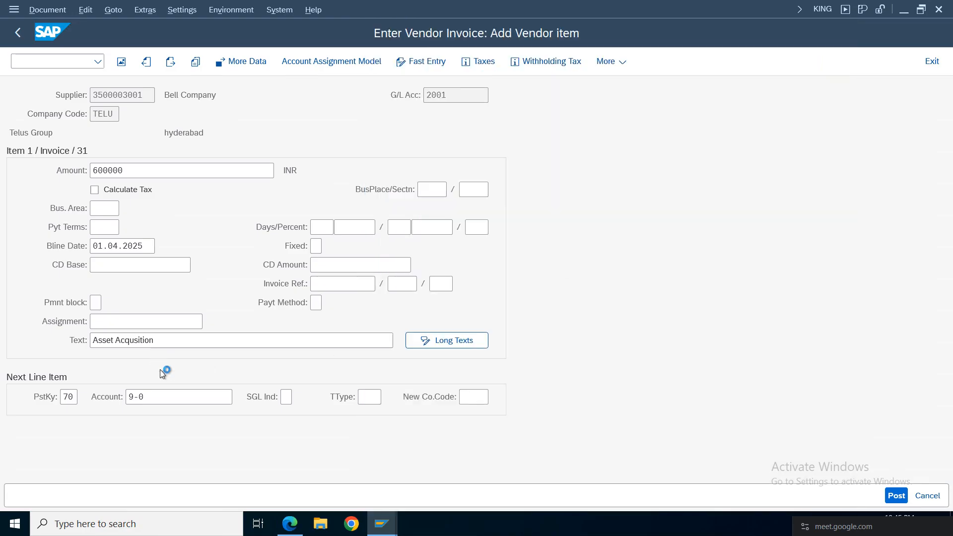
click(372, 396)
text(100)
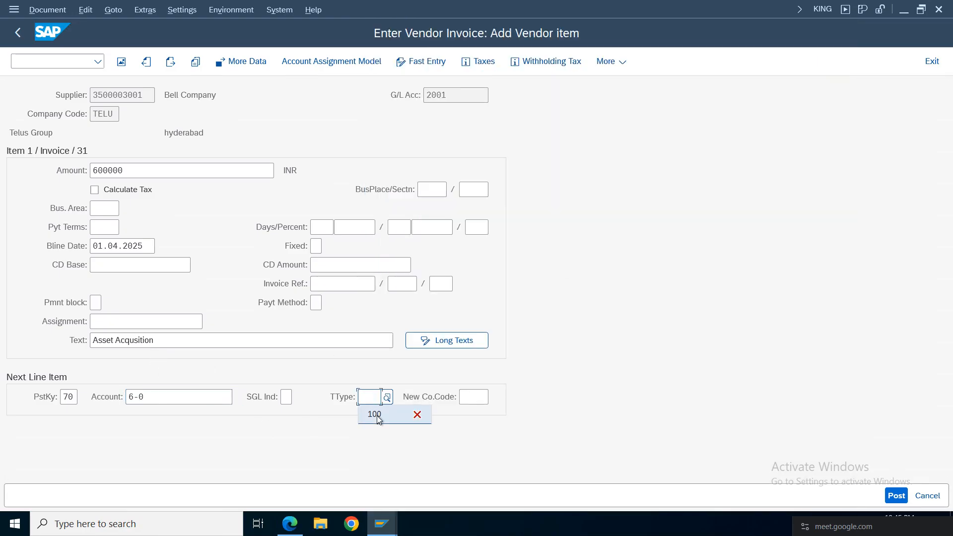
Clear withholding tax code WC from the vendor item and continue to the asset item
key(Return)
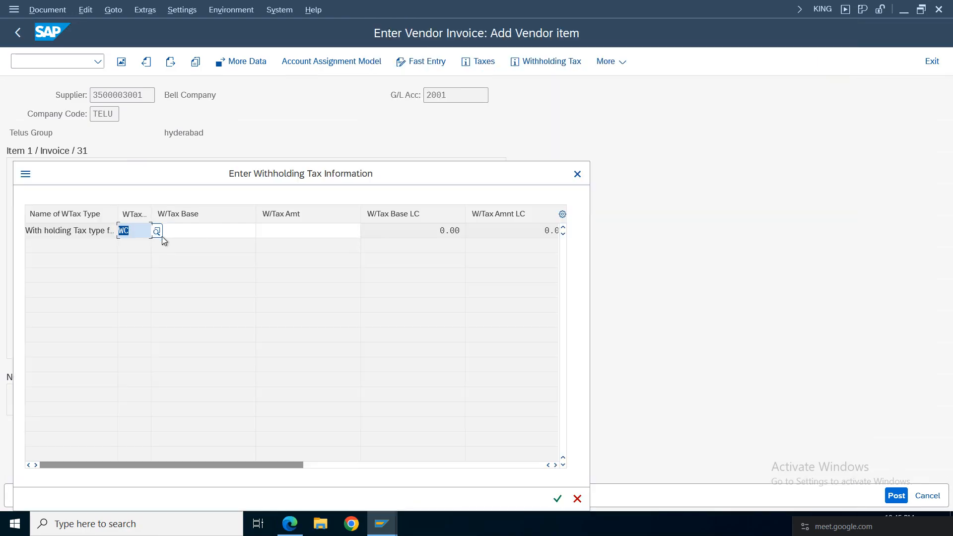
key(Delete)
key(Return)
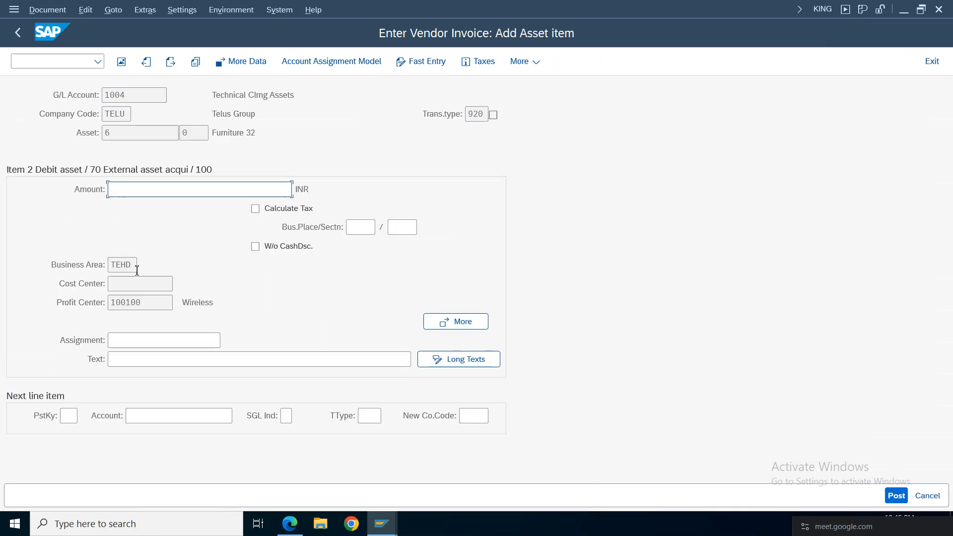
Enter 600000 INR and the text Asset Acqusition for the asset item, and post the acquisition document
click(136, 191)
click(132, 206)
click(129, 365)
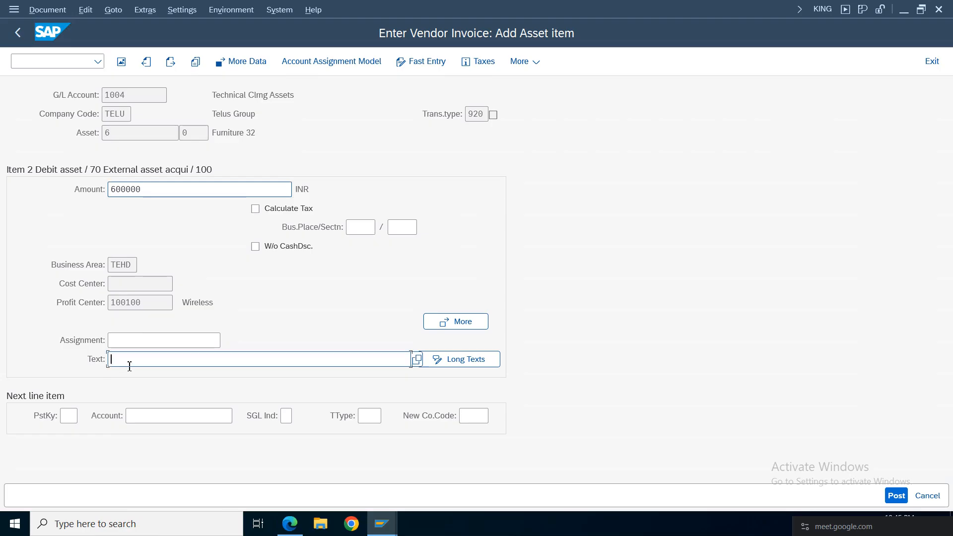
click(131, 96)
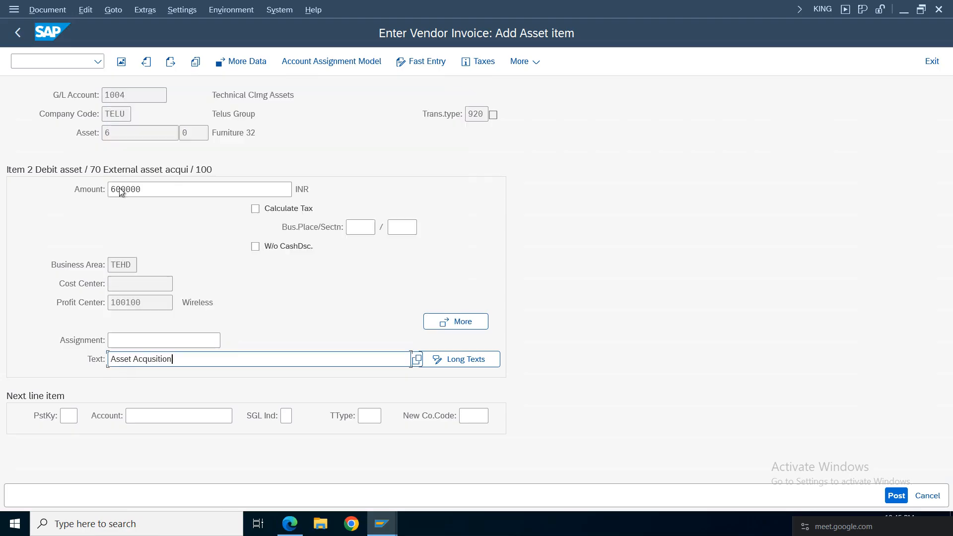
click(896, 495)
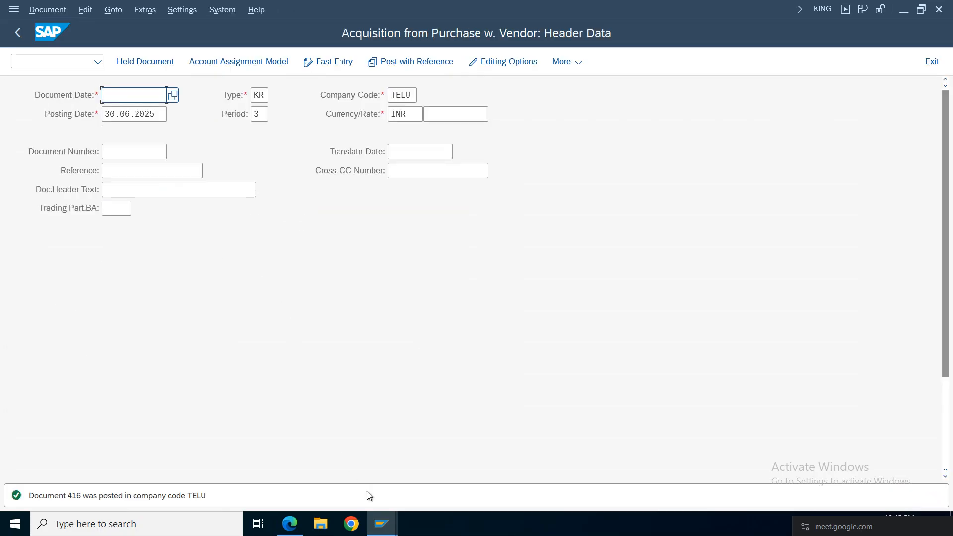
Return to the asset master session and open the asset values of asset 6 (Furniture 32) in display mode
mouse_move(381, 524)
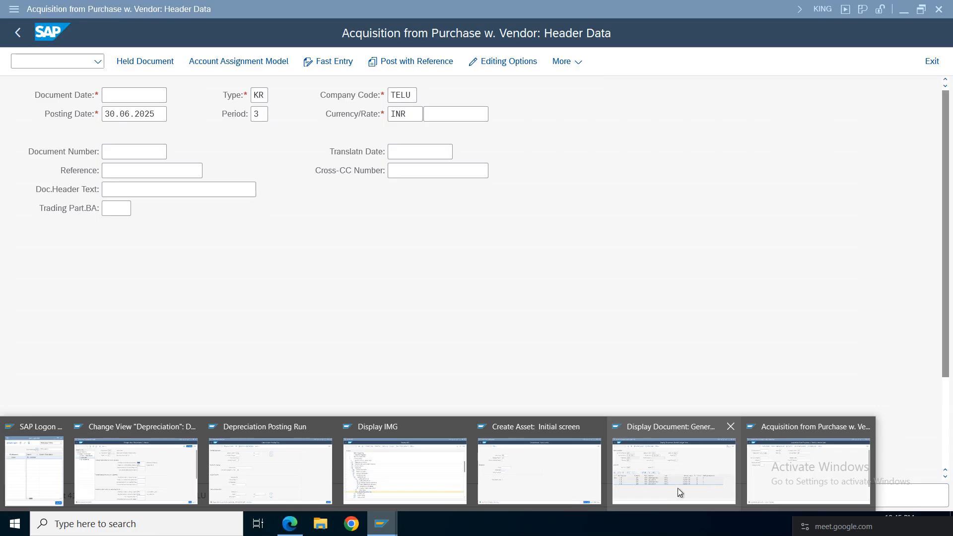
click(546, 469)
click(39, 10)
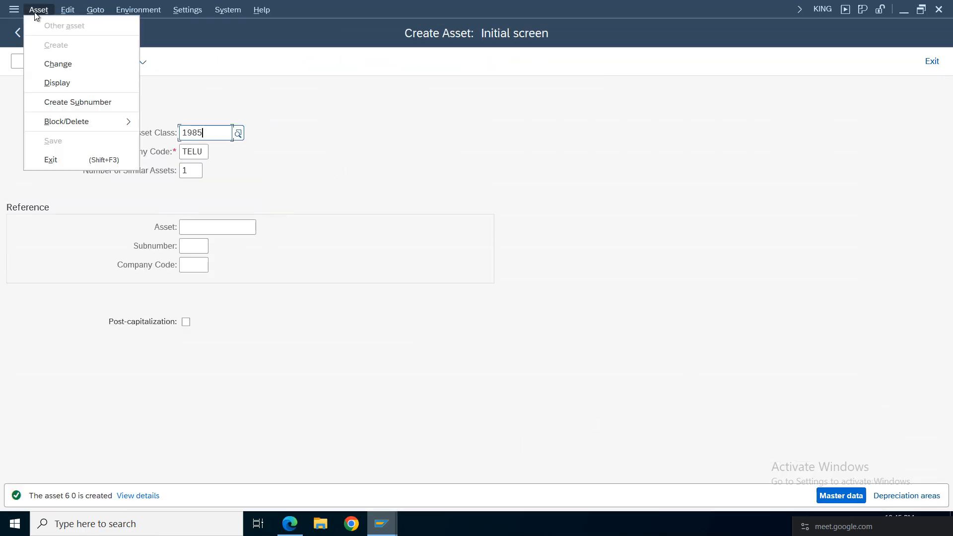
click(57, 82)
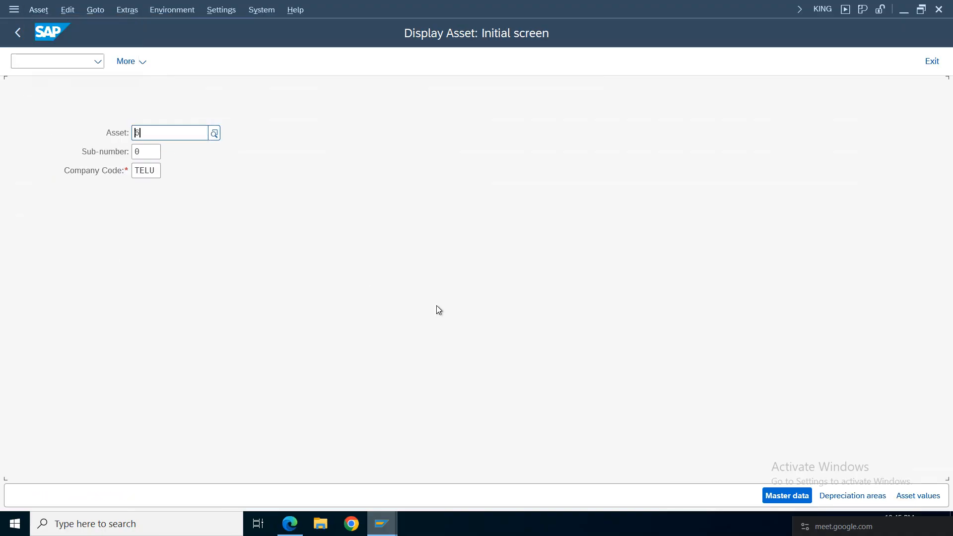
click(918, 496)
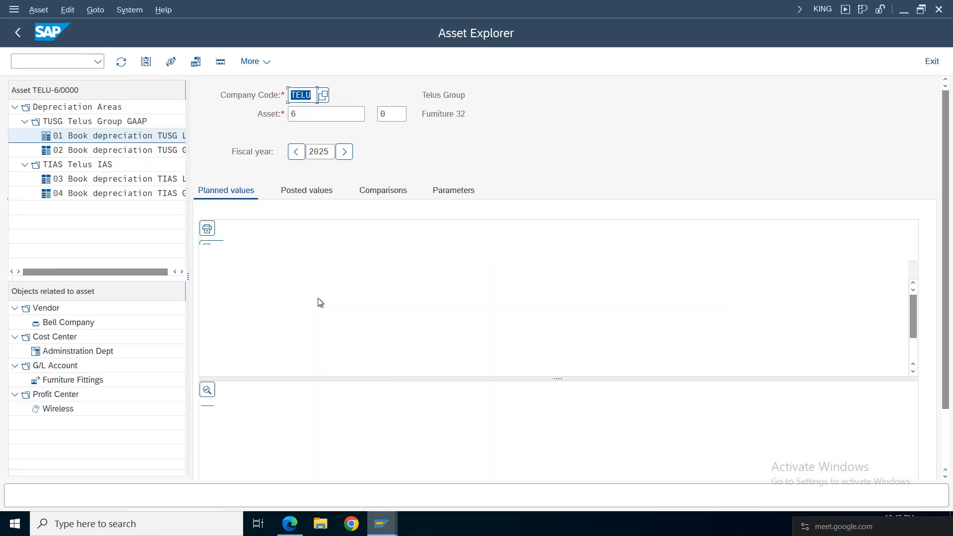
Examine the planned acquisition value and ordinary depreciation of Furniture 32 in depreciation area 01
click(347, 330)
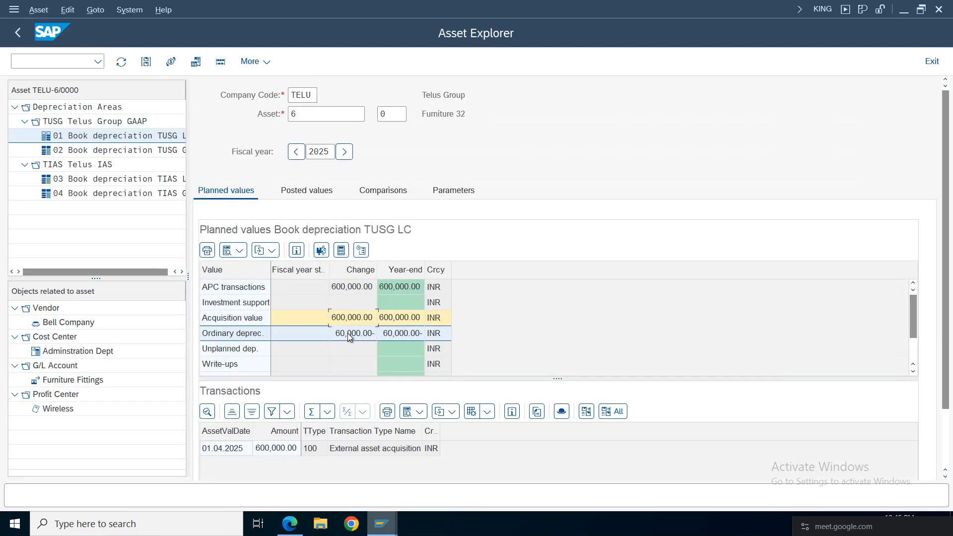
click(345, 323)
click(342, 332)
click(336, 320)
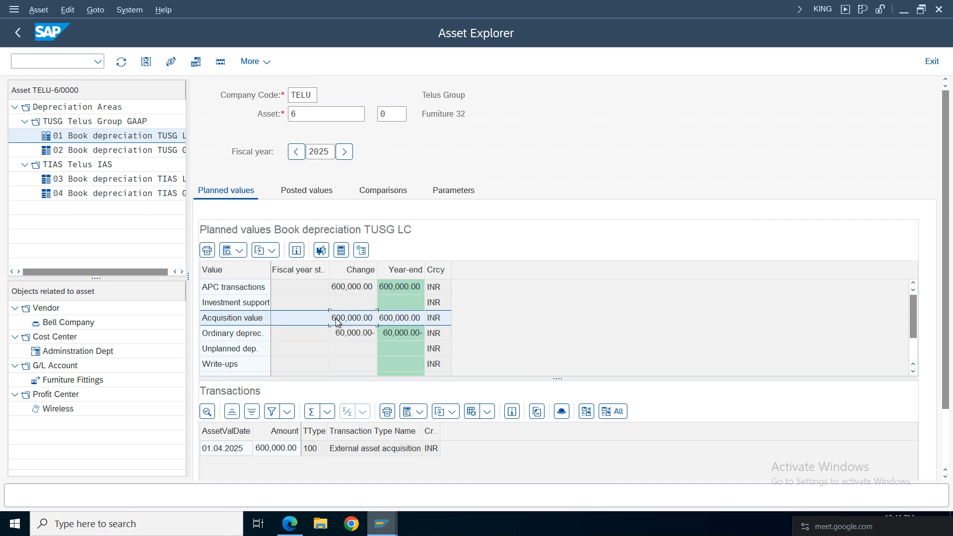
click(345, 339)
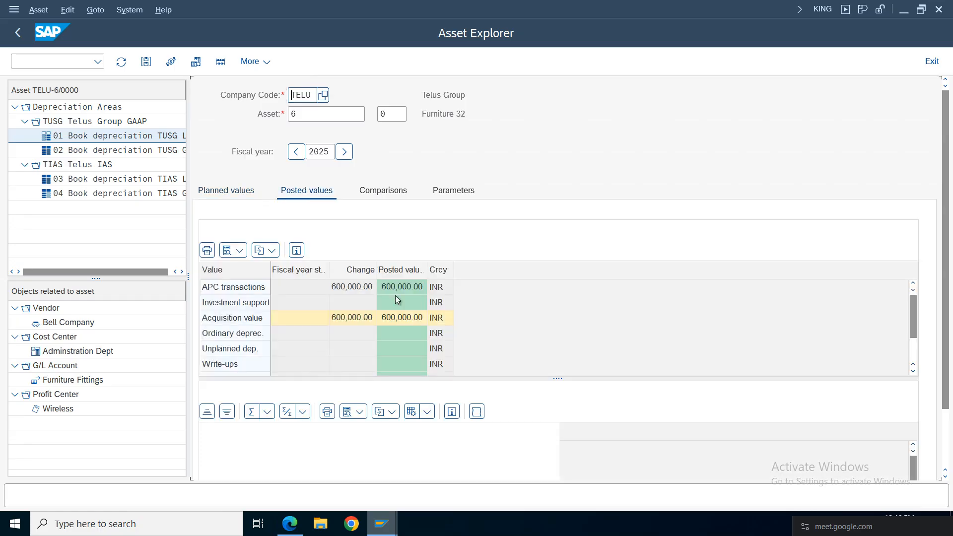
Review the depreciation parameters and the multi-year comparison of ordinary depreciation and net book value for Furniture 32
click(399, 189)
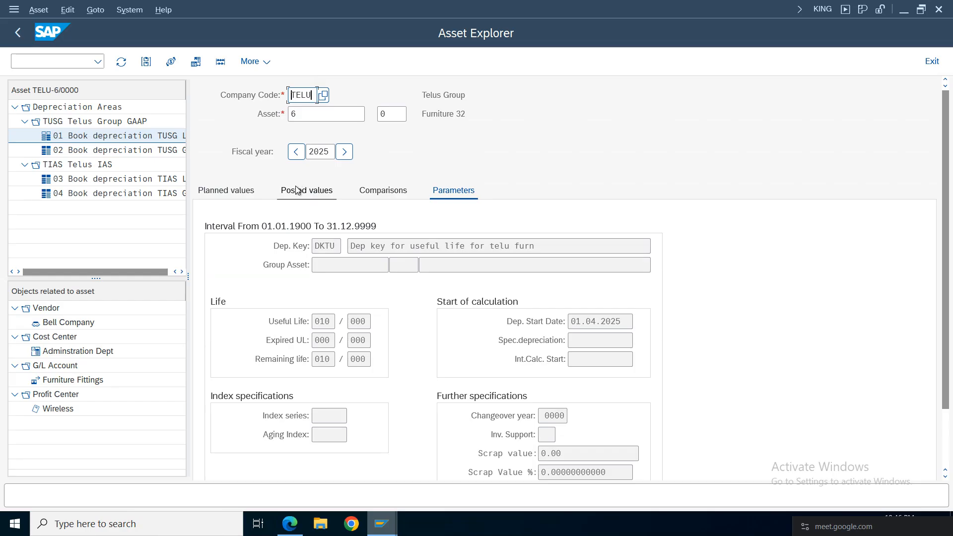
click(356, 212)
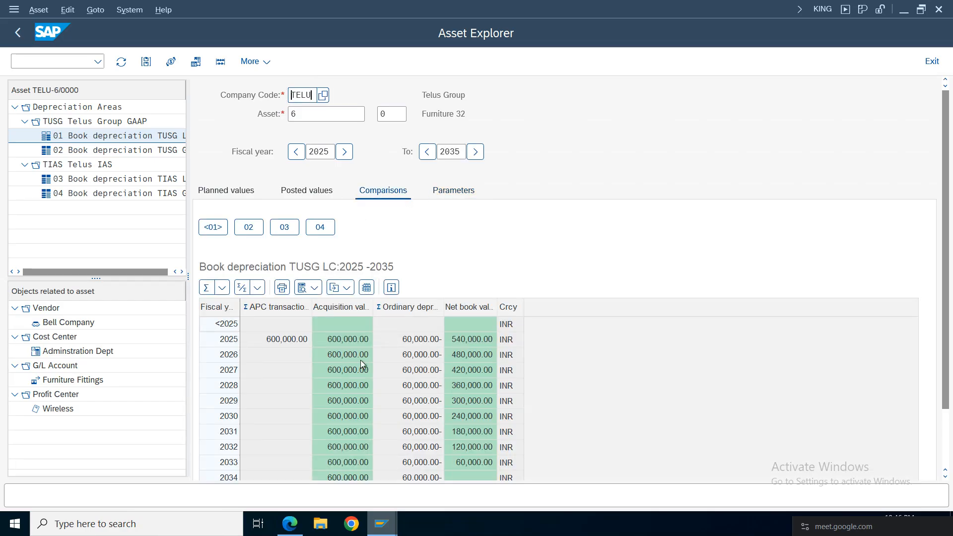
click(392, 386)
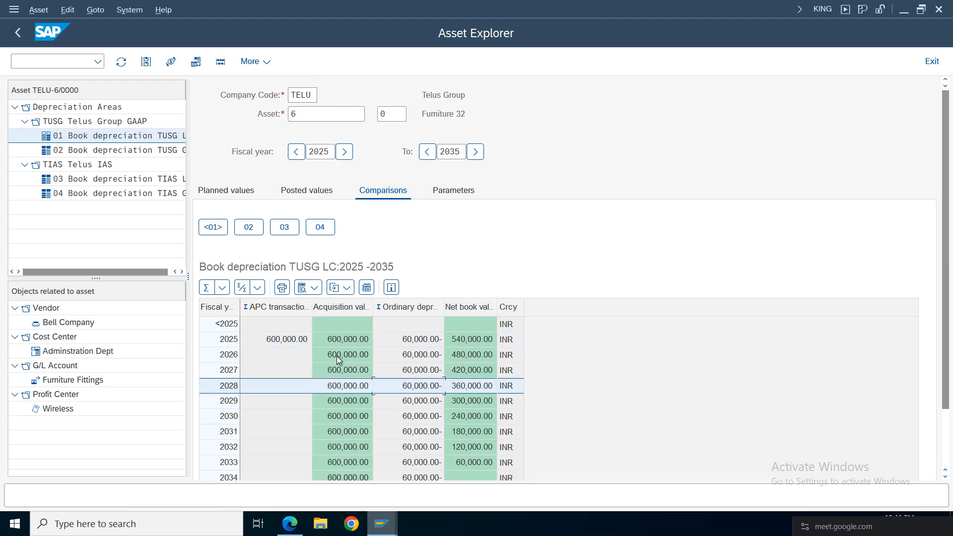
click(337, 341)
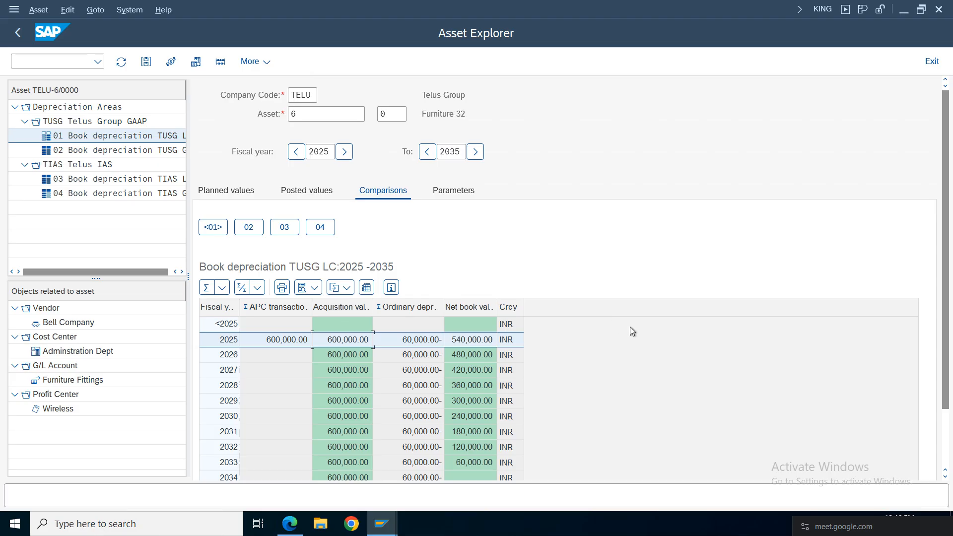
click(383, 524)
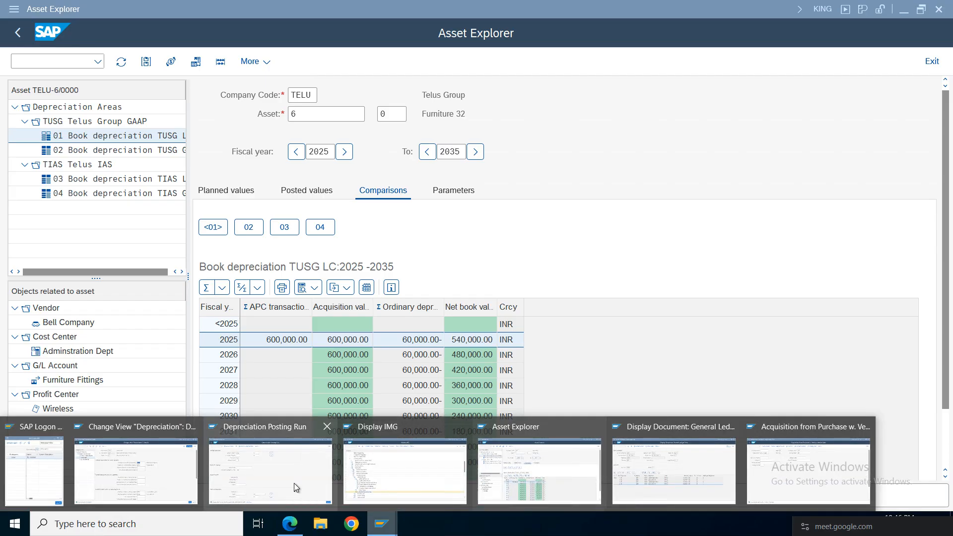
click(566, 472)
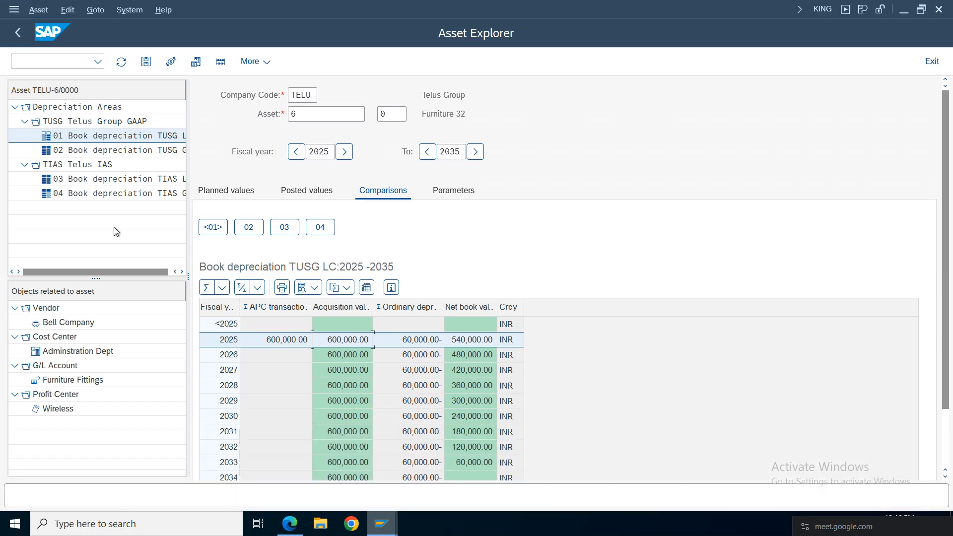
Leave the asset values and open the depreciation areas of asset 6 in change mode
click(19, 33)
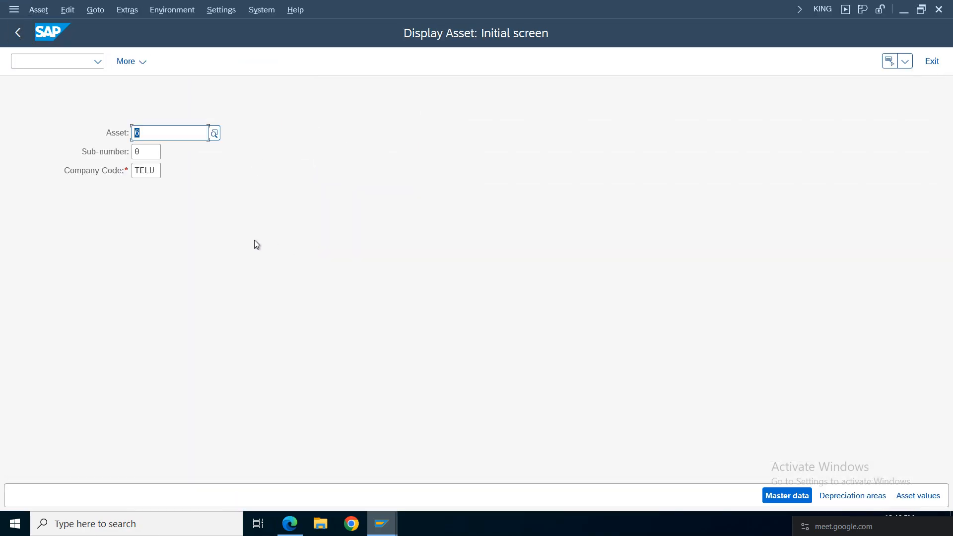
click(45, 11)
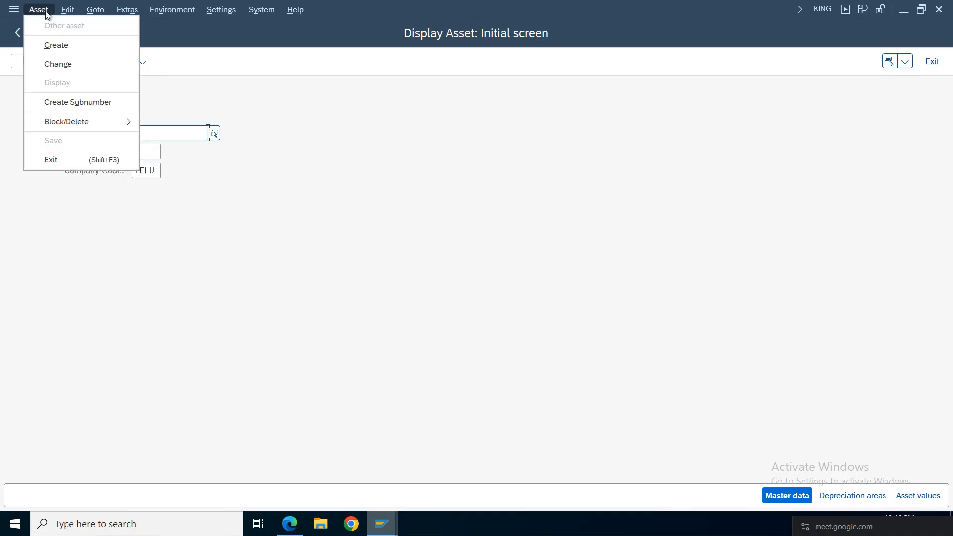
click(61, 66)
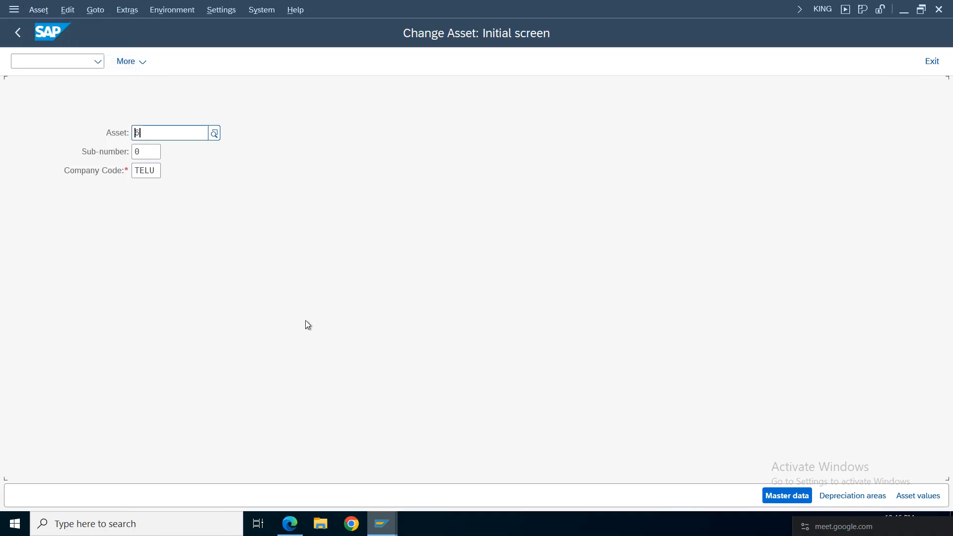
key(Return)
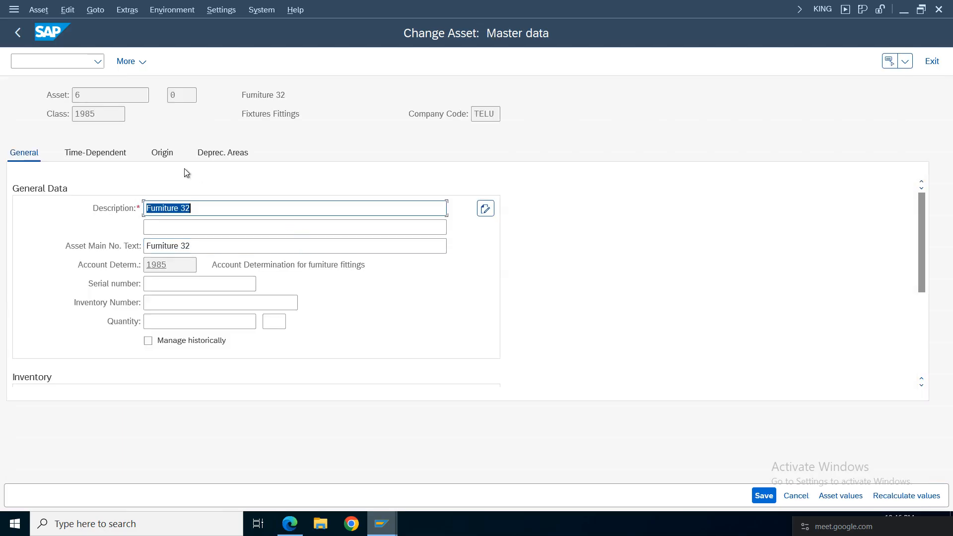
click(212, 153)
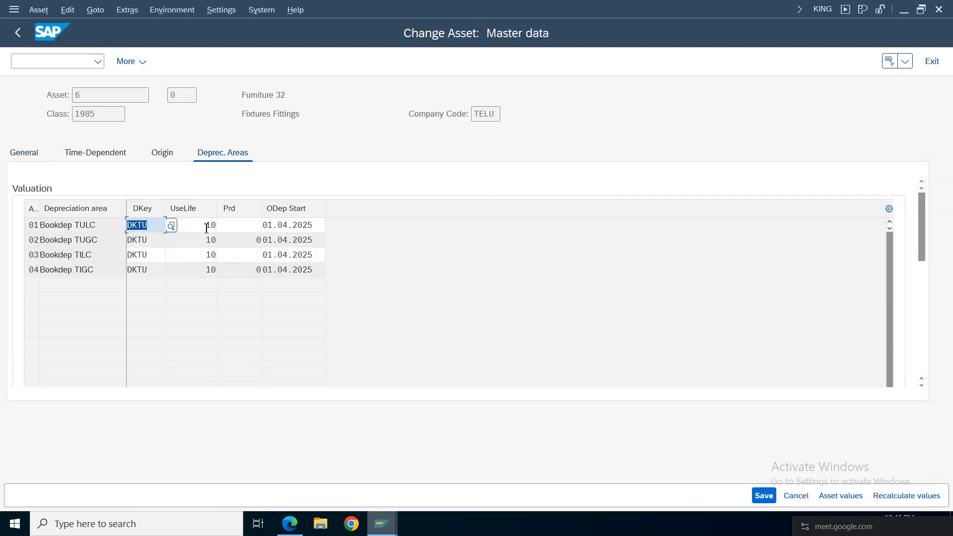
Set the useful life to 12 years in depreciation areas 01 and 03, recalculate the values and save the asset
click(206, 226)
text(12)
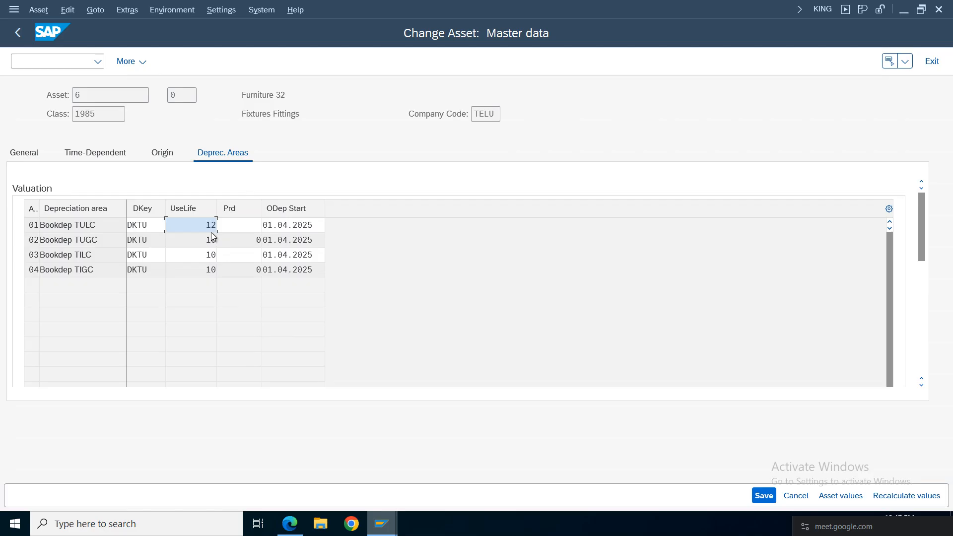
key(Return)
click(216, 260)
text(12)
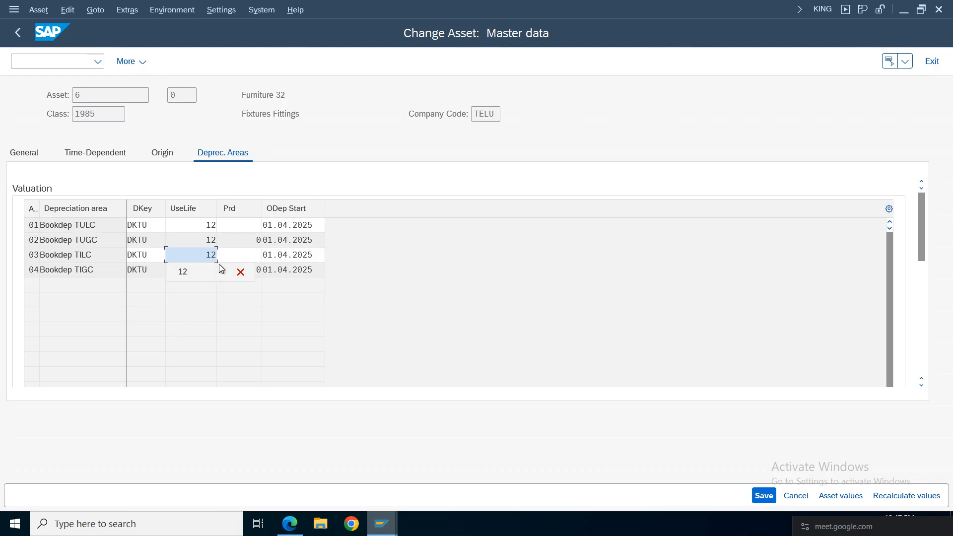
key(Return)
click(895, 496)
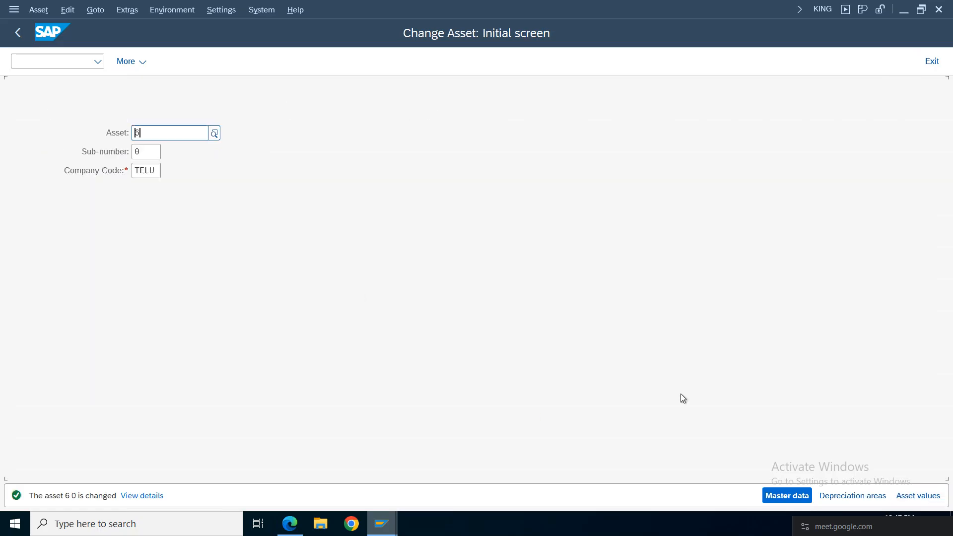
Open the asset values of Furniture 32 and examine the yearly ordinary depreciation in the comparison for area 01
click(924, 498)
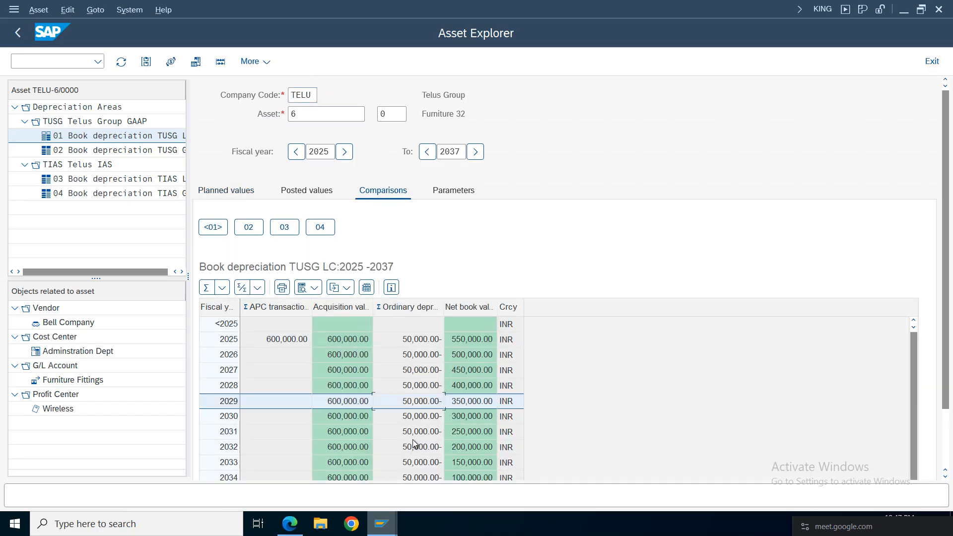
click(414, 416)
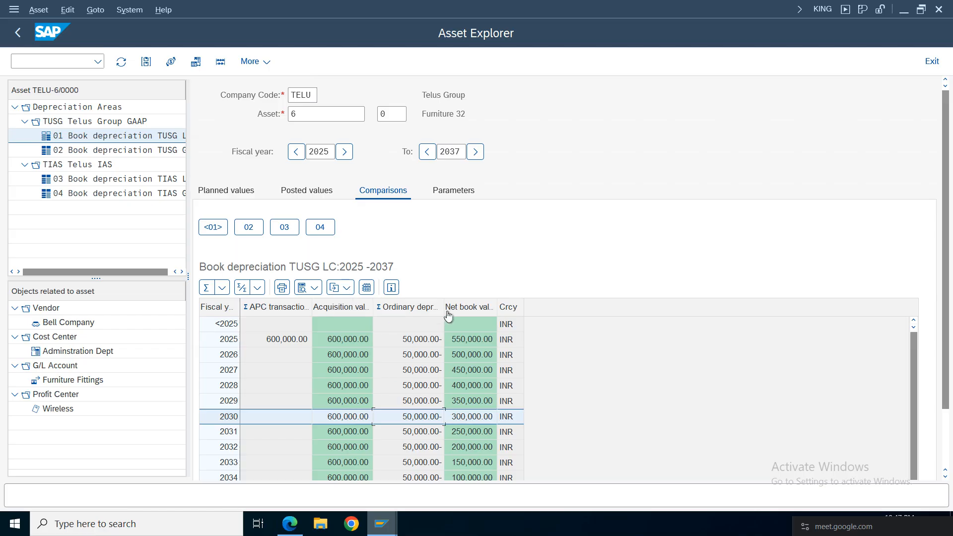
click(408, 343)
click(413, 385)
click(414, 432)
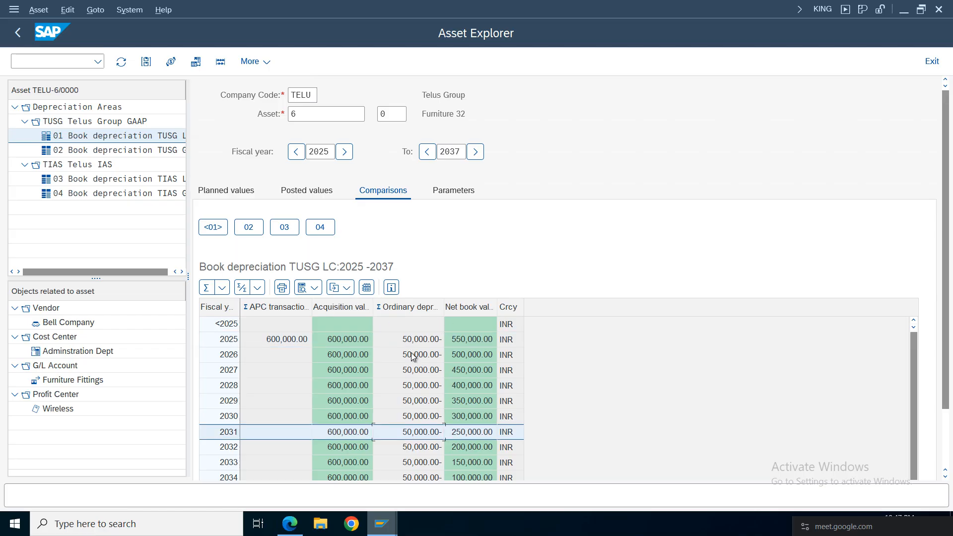
click(416, 354)
click(420, 400)
click(417, 341)
click(417, 422)
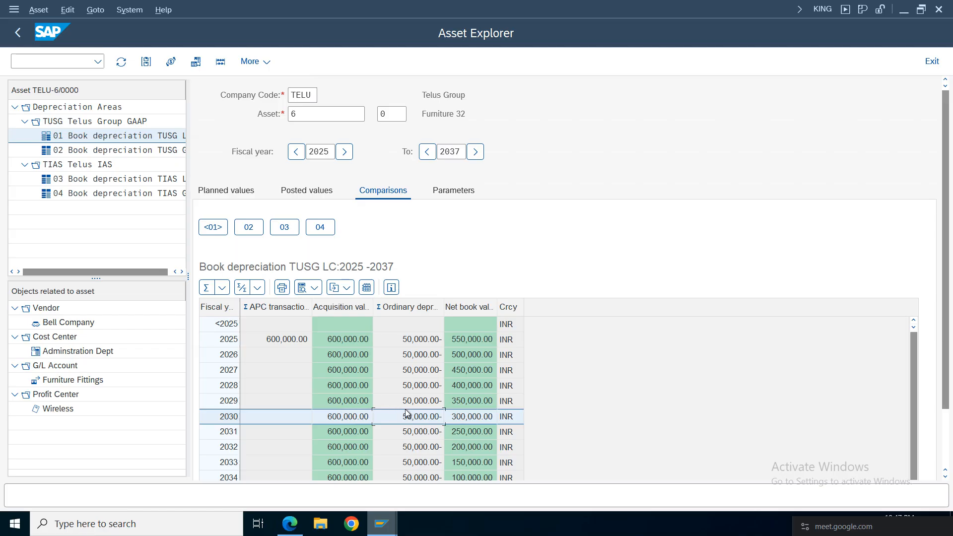
click(409, 385)
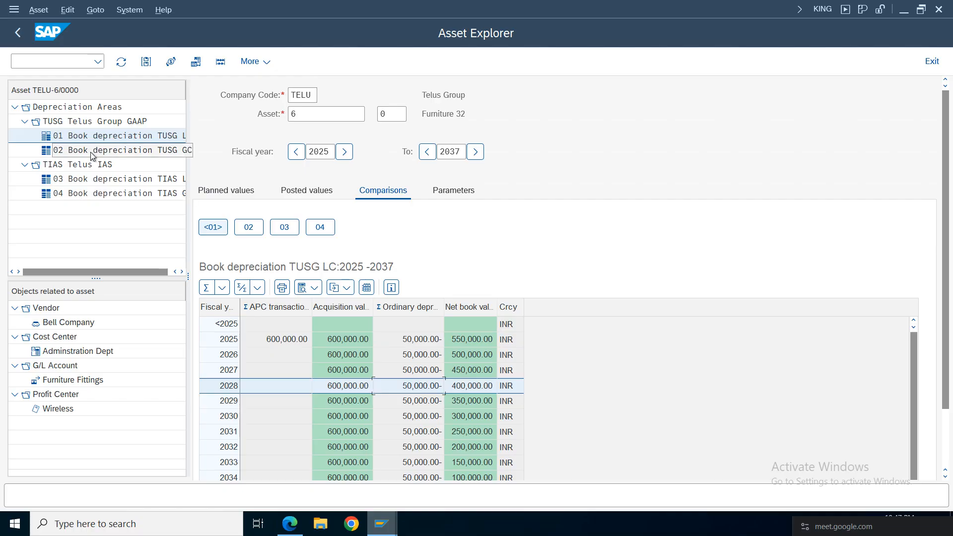
click(426, 352)
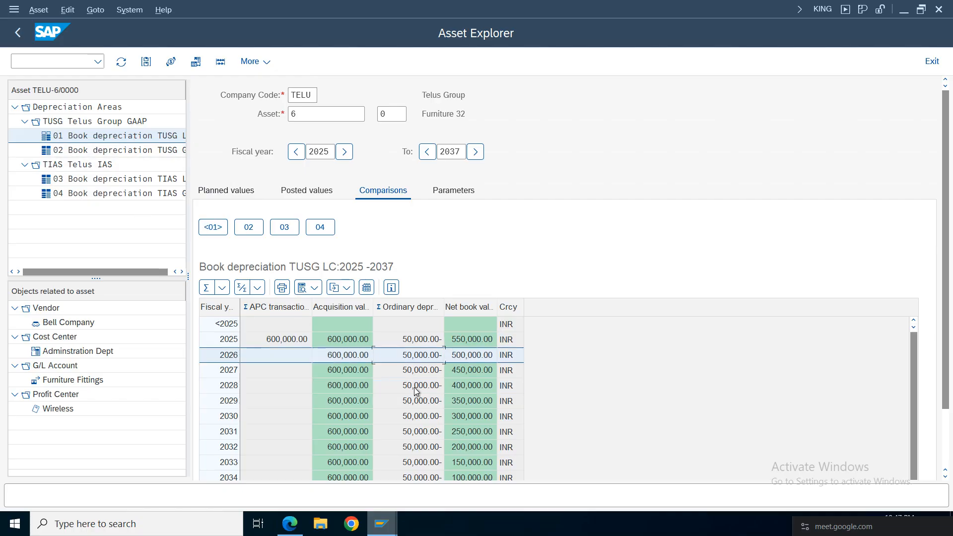
click(393, 525)
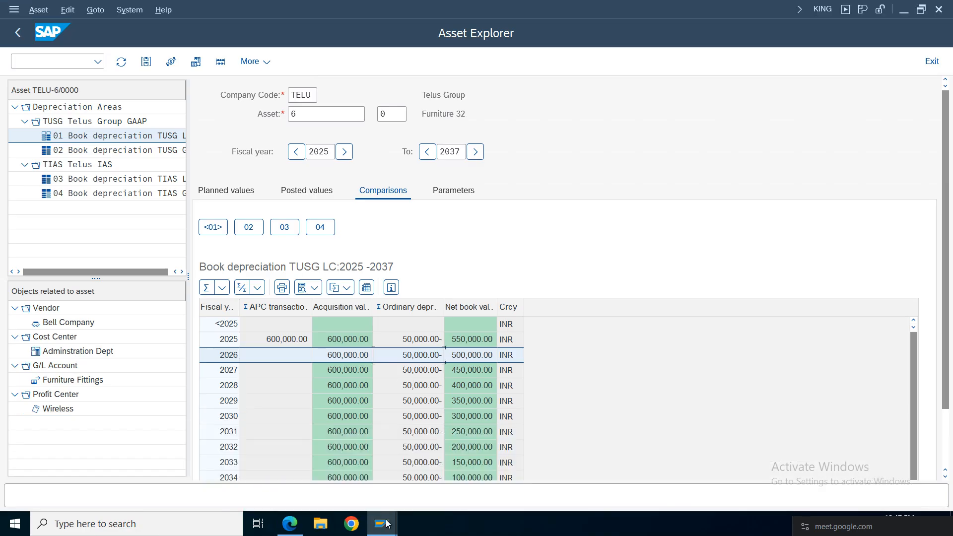
click(417, 416)
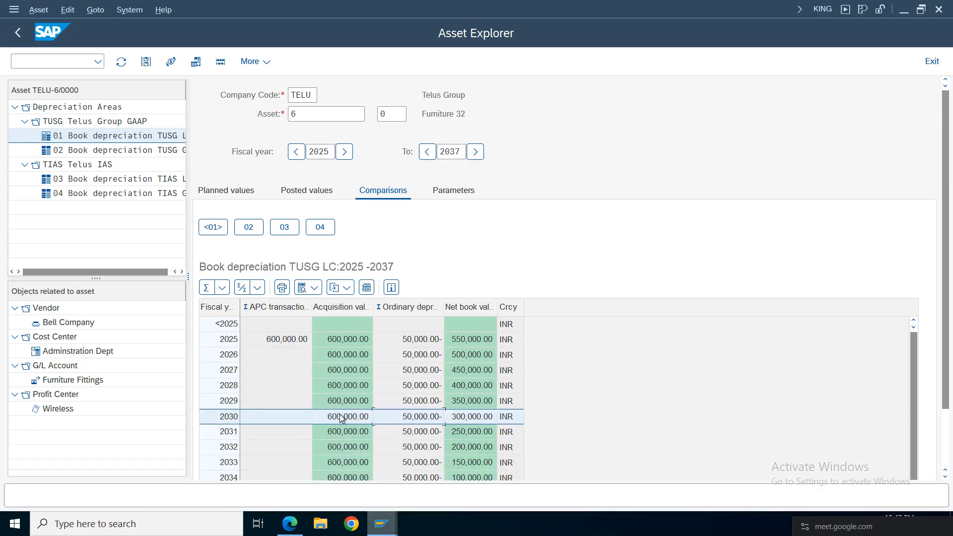
Switch to the IMG session and open Define Base Methods under the depreciation key's calculation methods
click(384, 526)
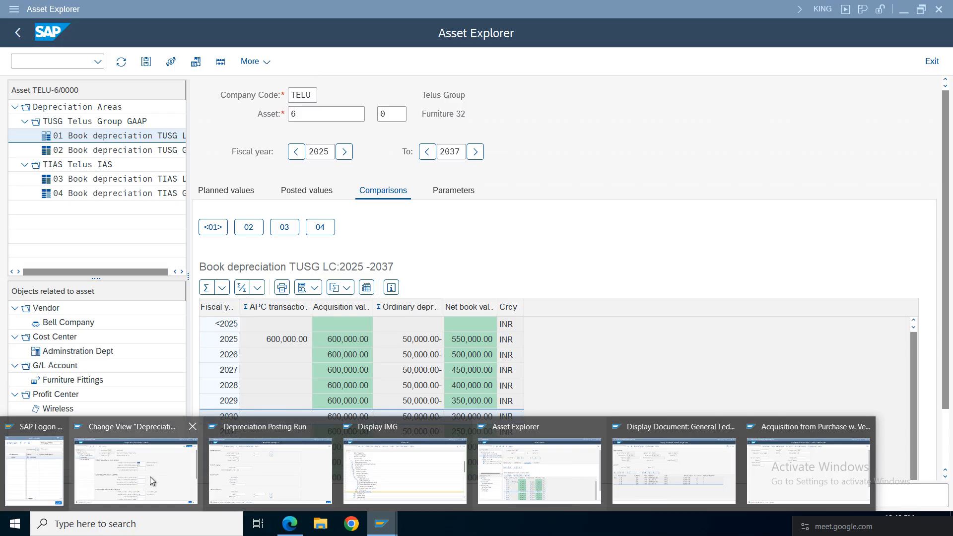
click(389, 468)
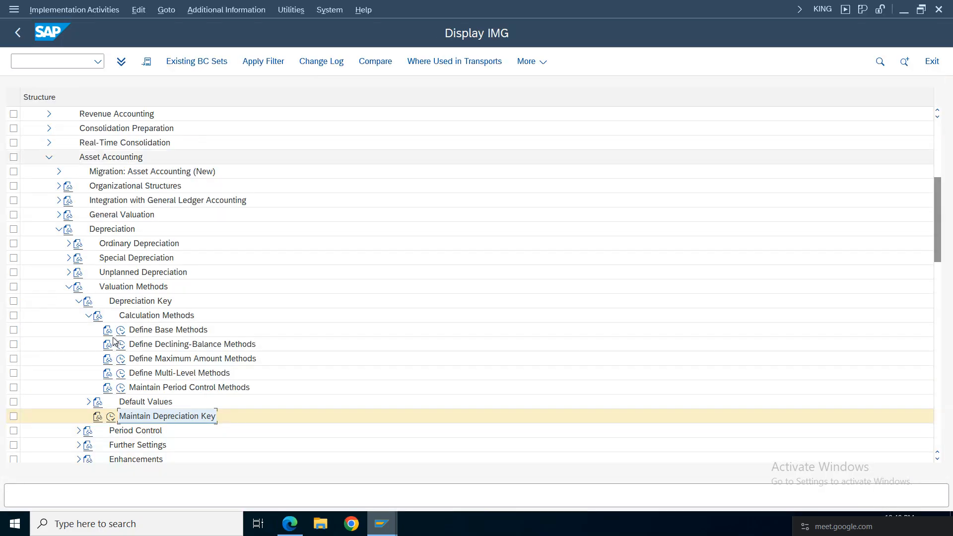
click(88, 316)
click(88, 316)
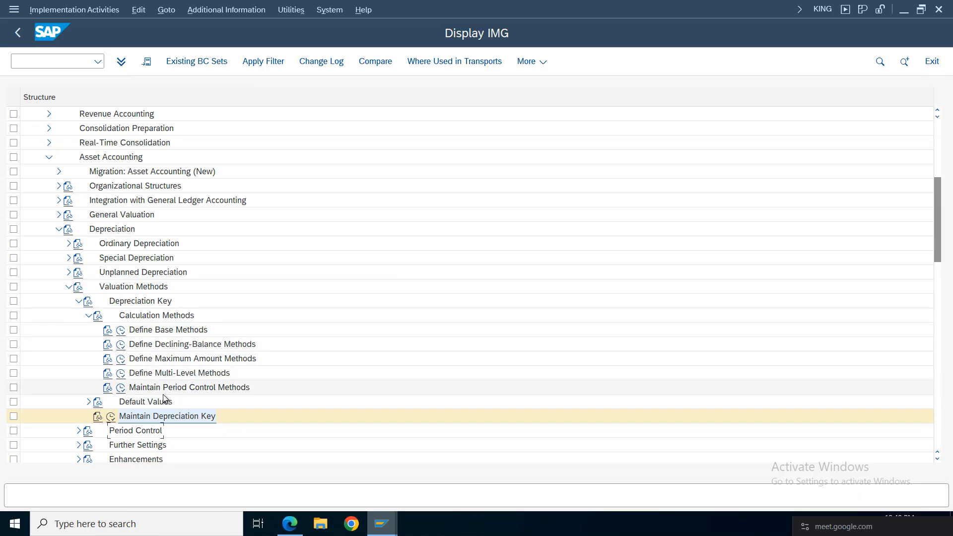
click(162, 349)
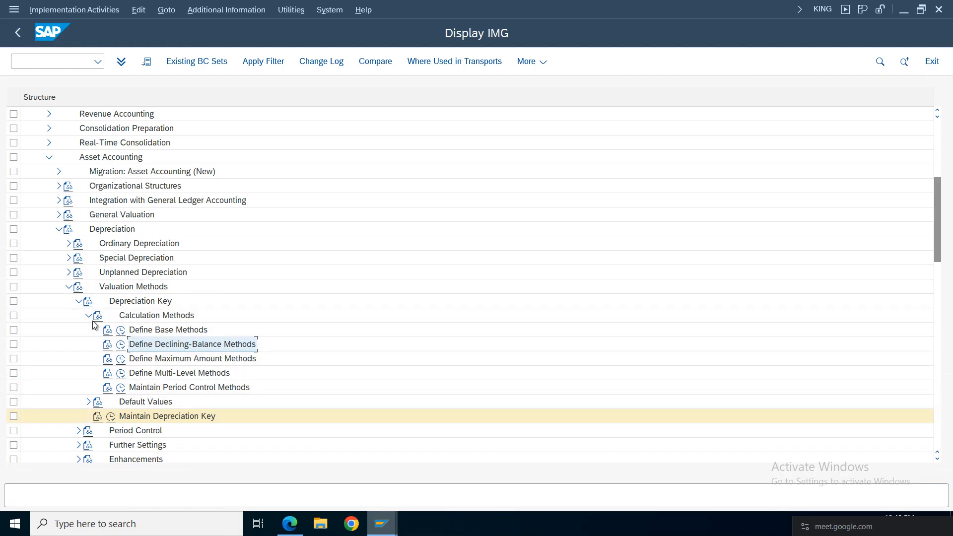
click(141, 304)
click(145, 319)
click(130, 335)
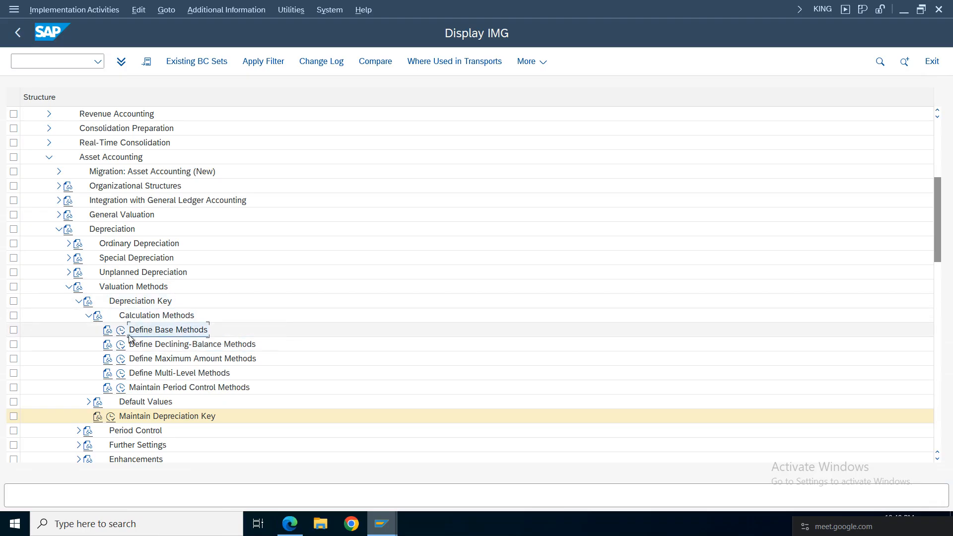
double_click(130, 333)
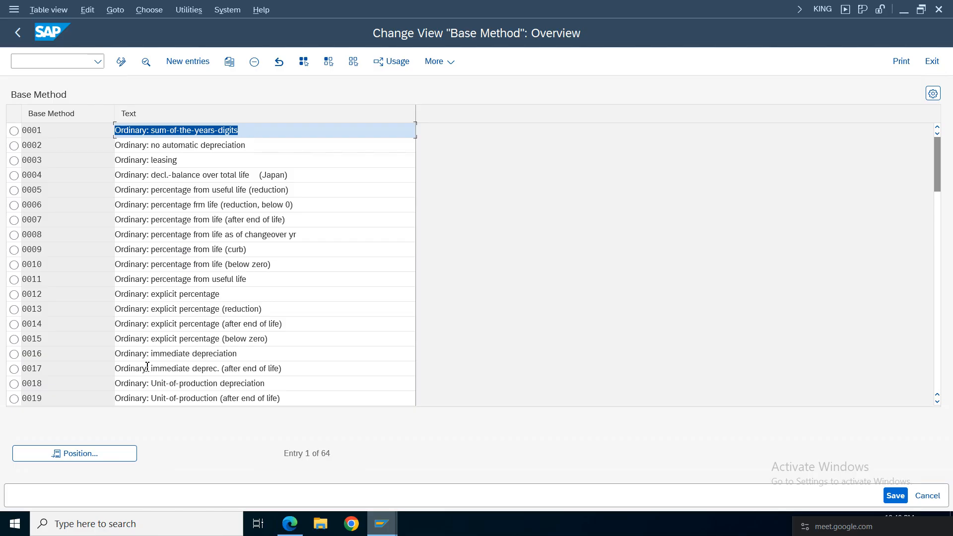
Examine the base methods for ordinary depreciation, comparing percentage from useful life (0011) with the explicit percentage variants 0012 to 0015
click(300, 295)
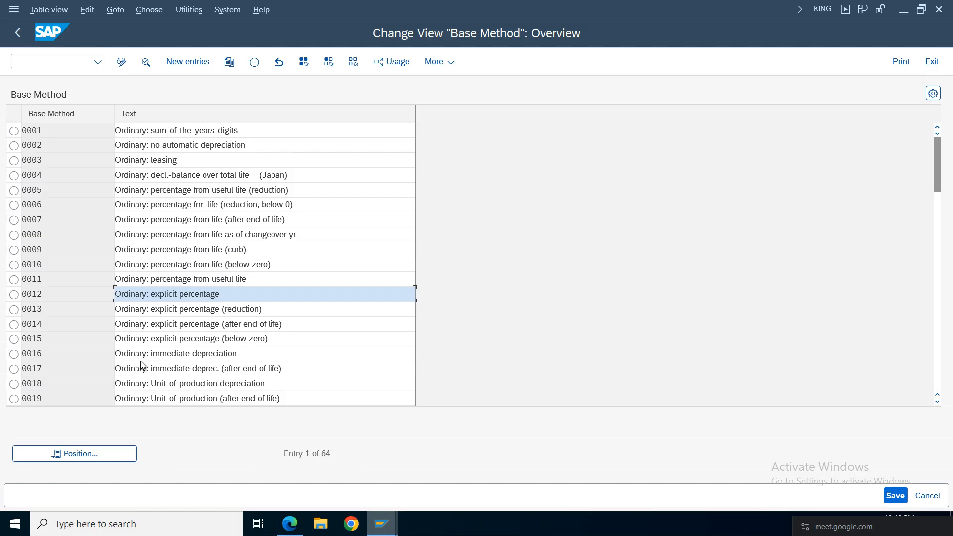
click(315, 267)
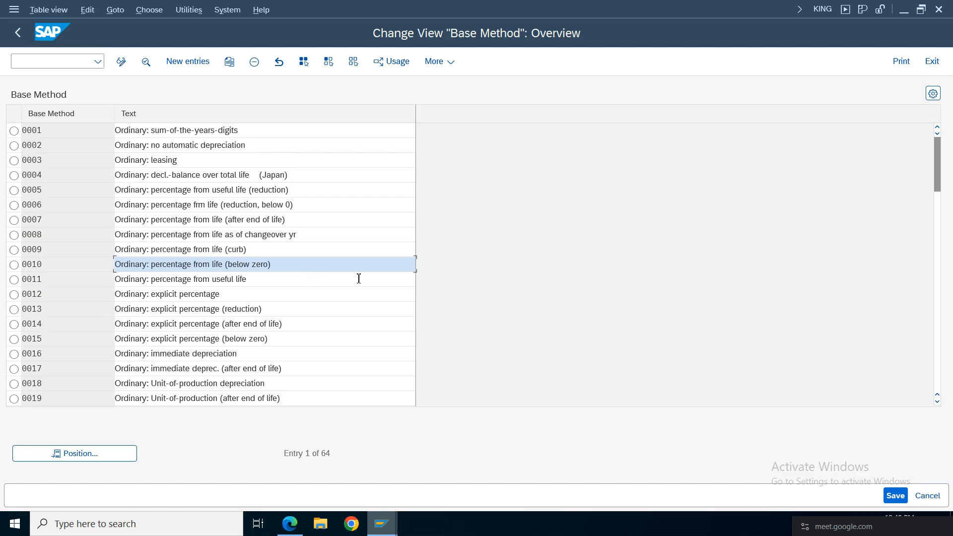
drag(253, 281, 52, 288)
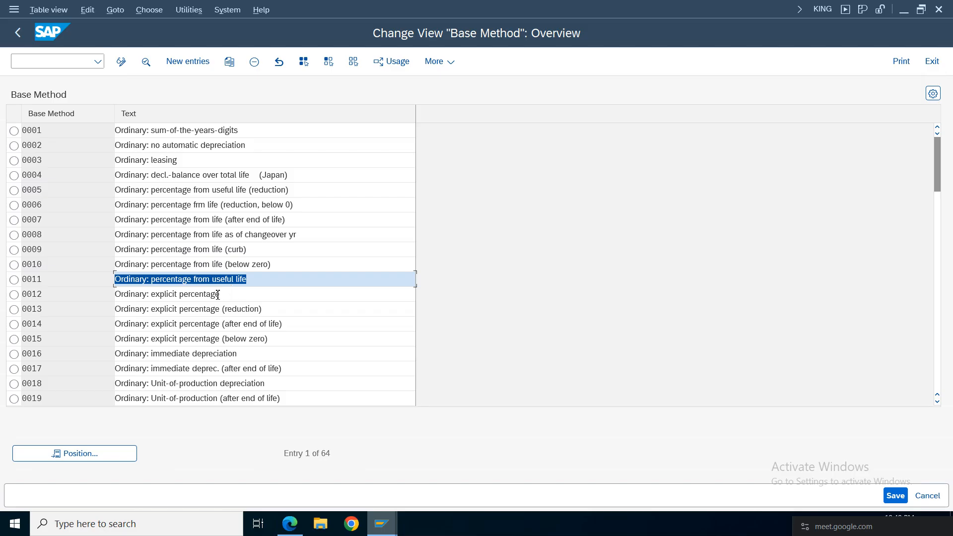
click(248, 279)
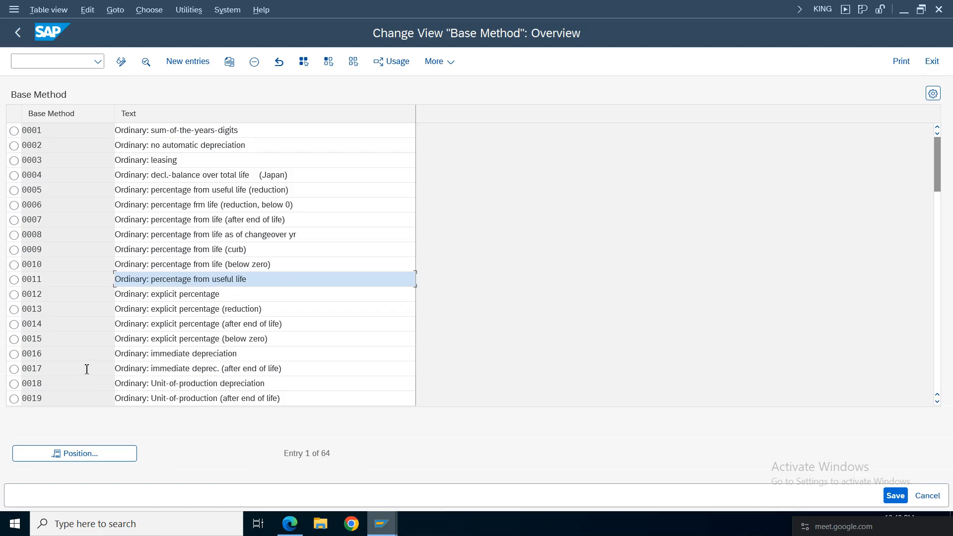
drag(22, 323, 42, 324)
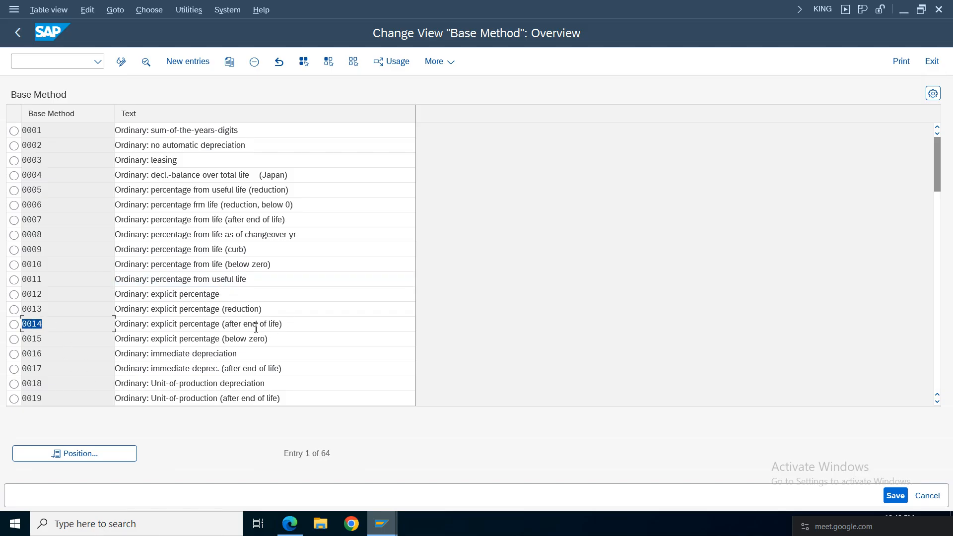
drag(256, 328, 239, 328)
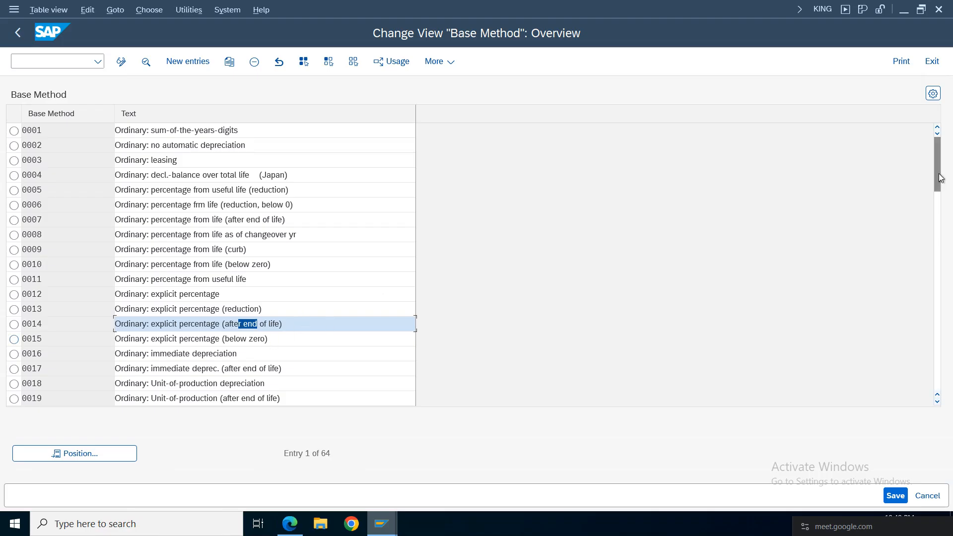
drag(941, 178, 942, 181)
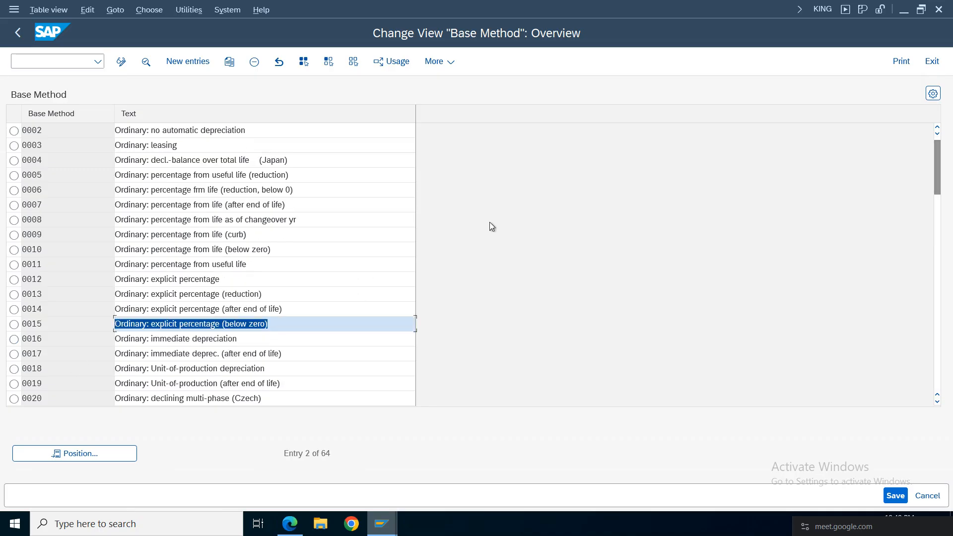
drag(940, 174, 940, 171)
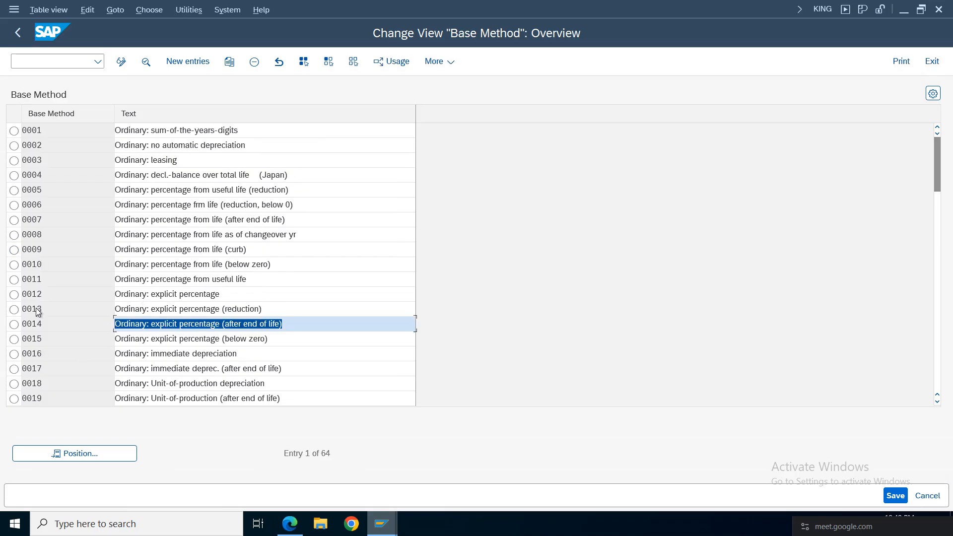
click(136, 314)
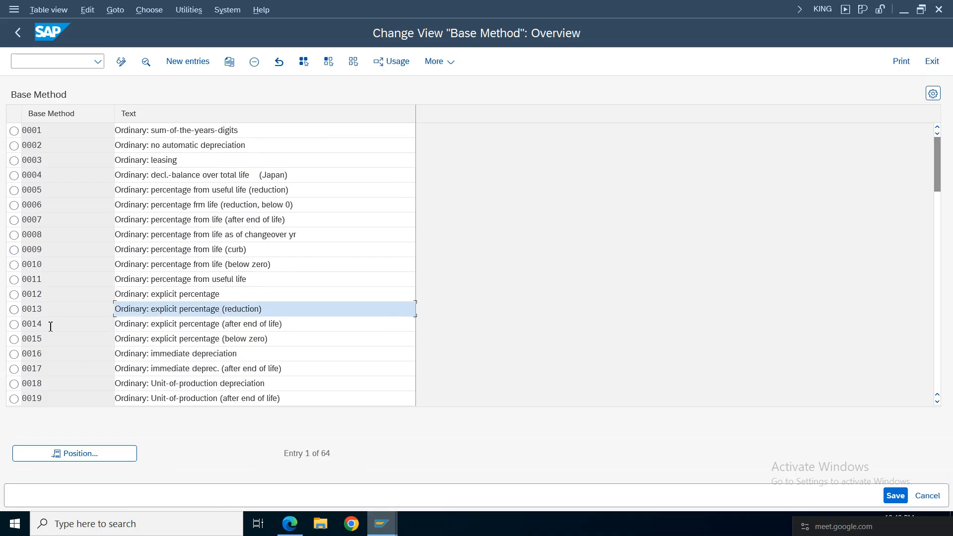
Copy base method 0014, explicit percentage (after end of life), as TDKD and save it in the proposed customizing request
click(14, 324)
click(230, 61)
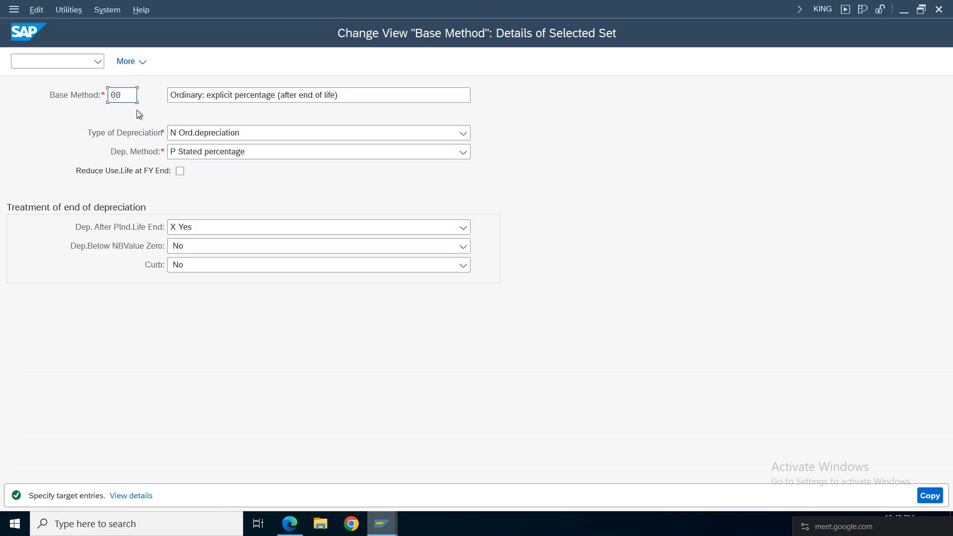
key(BackSpace)
key(BackSpace)
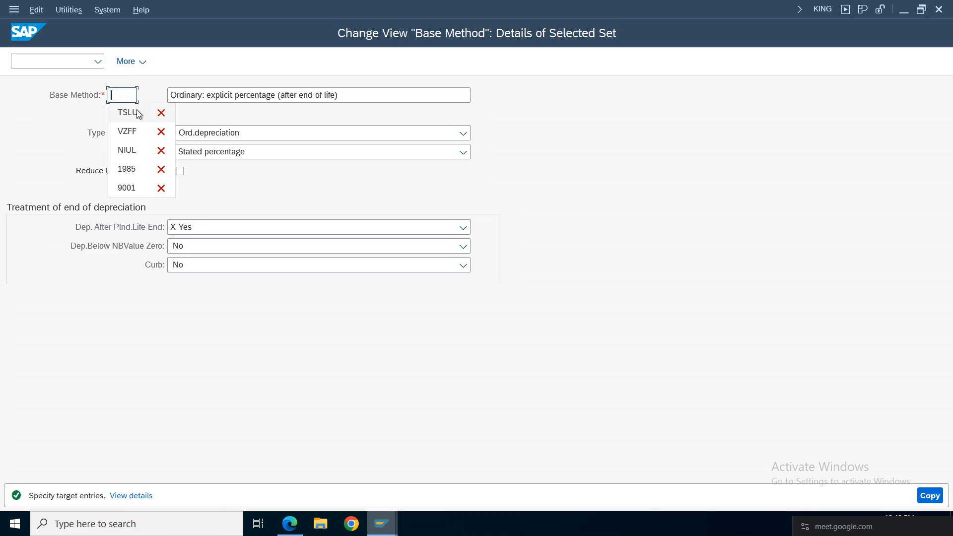
text(TDKD)
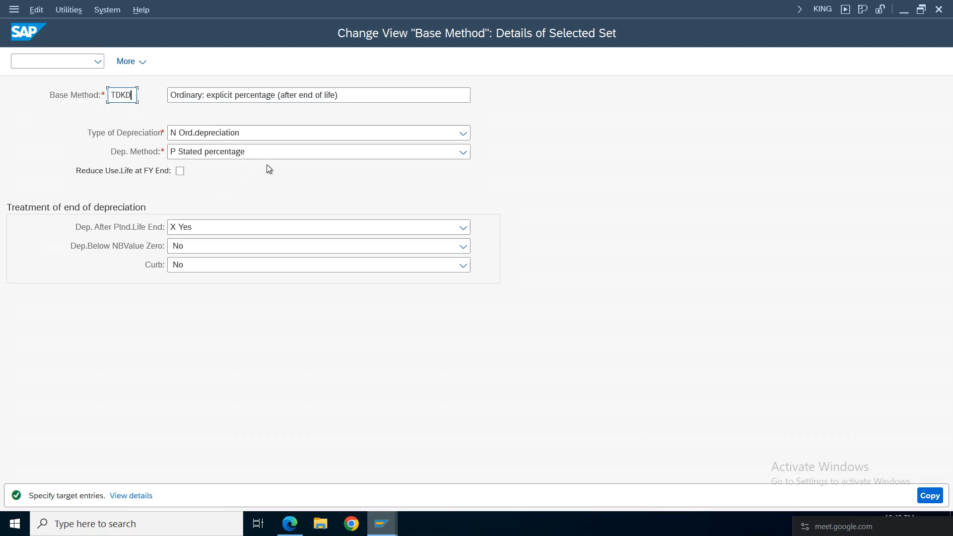
click(931, 497)
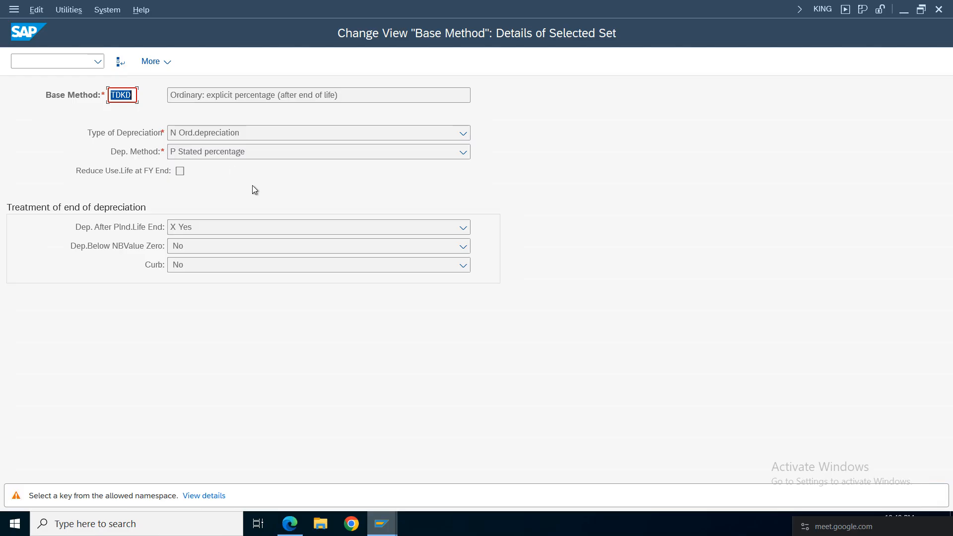
key(Return)
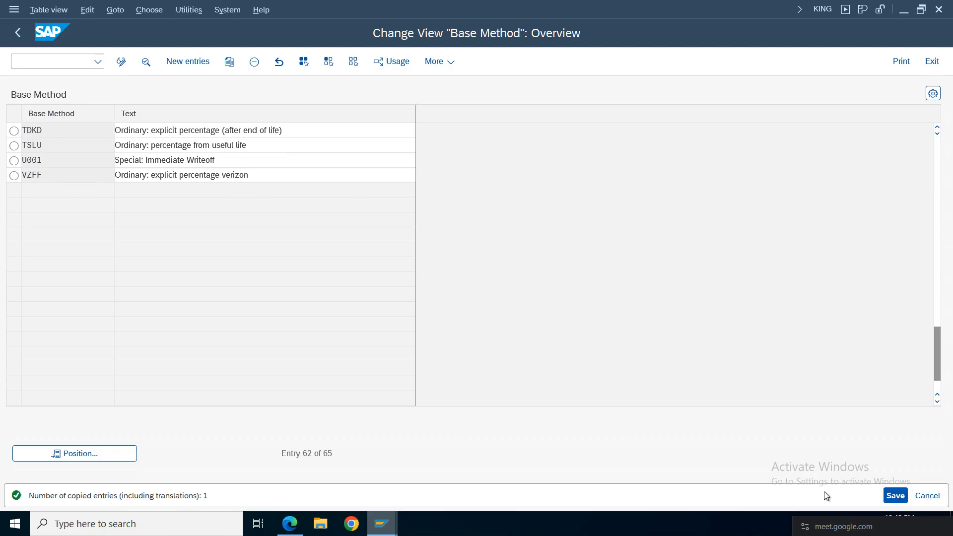
click(896, 496)
click(320, 275)
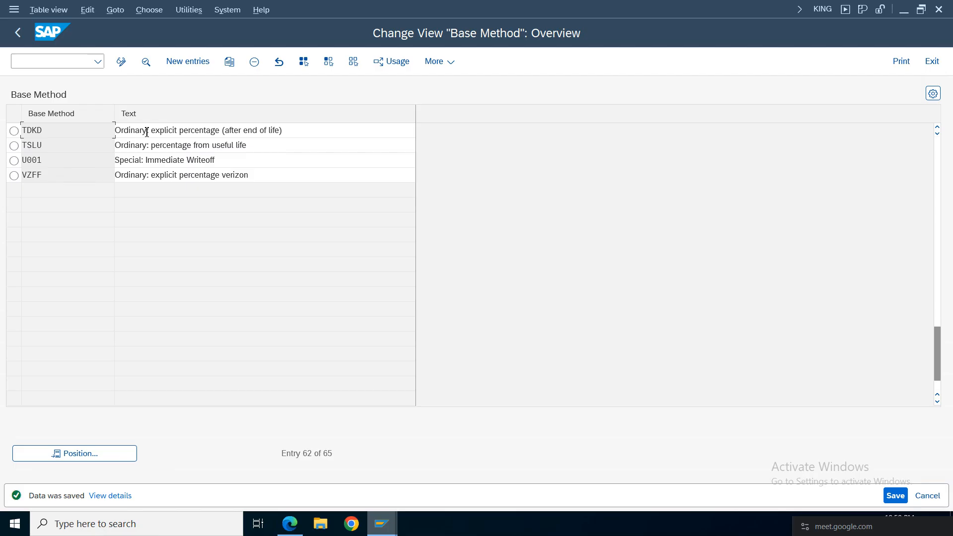
Return to the IMG and open Define Multi-Level Methods for chart of depreciation CDTE
click(15, 34)
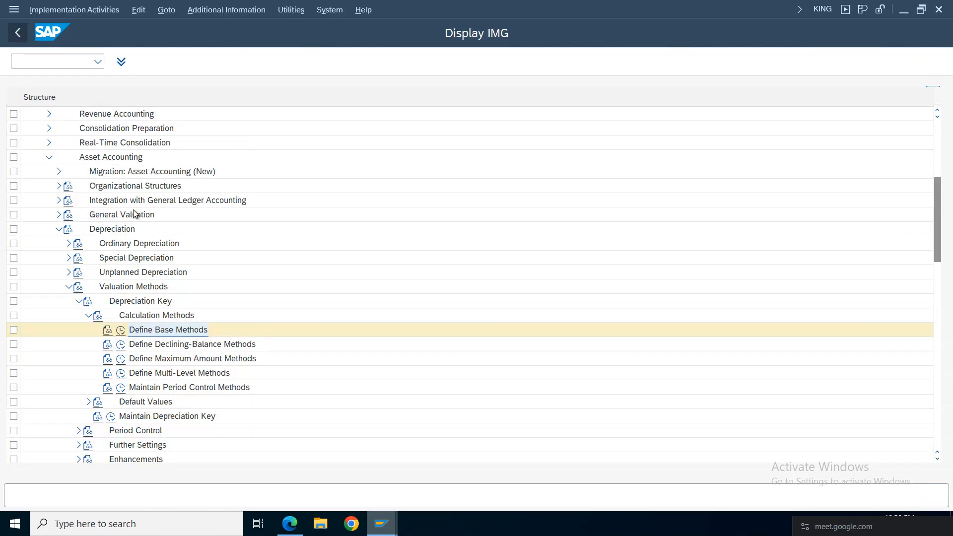
click(121, 373)
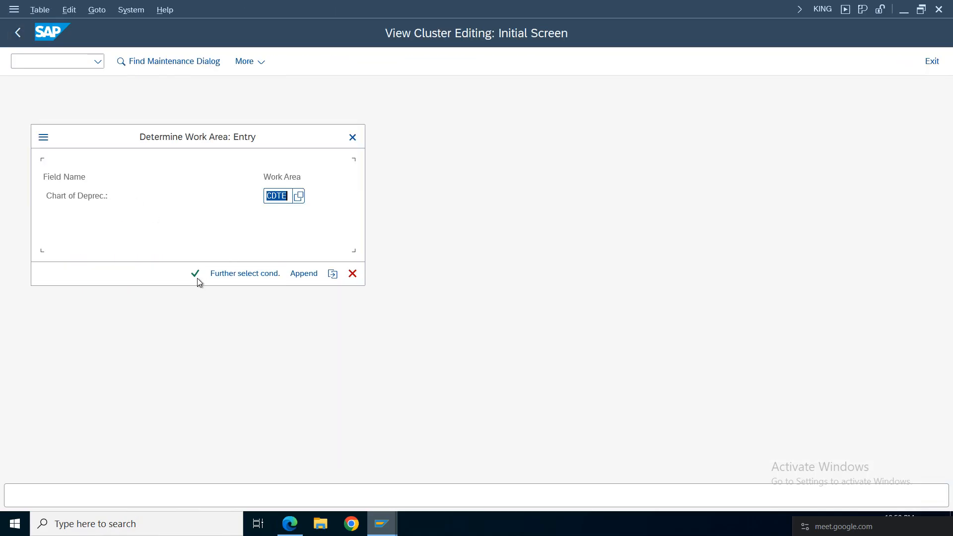
click(196, 277)
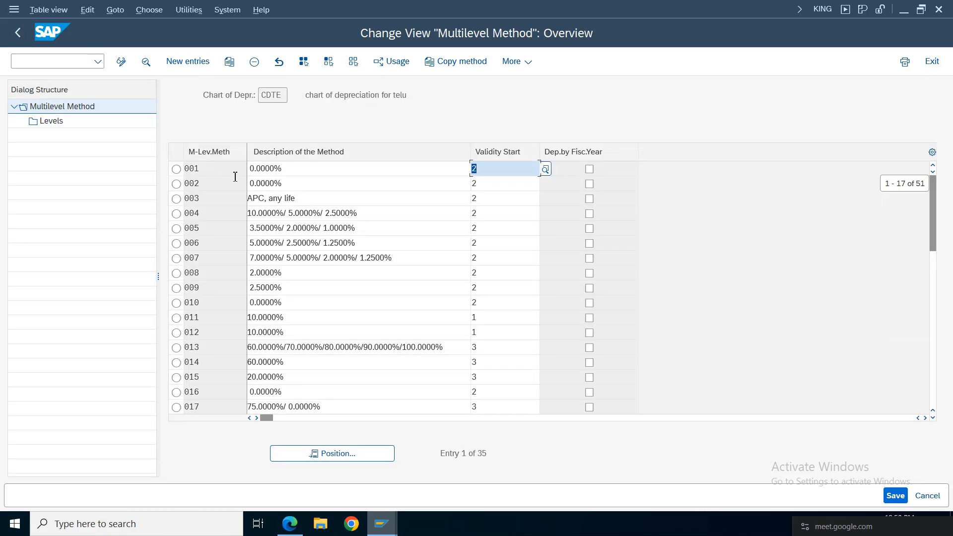
Create multilevel method TMD described "Multilevel method for furtntiure fittings Nike dim" with validity start 1 From capitalization date
click(185, 63)
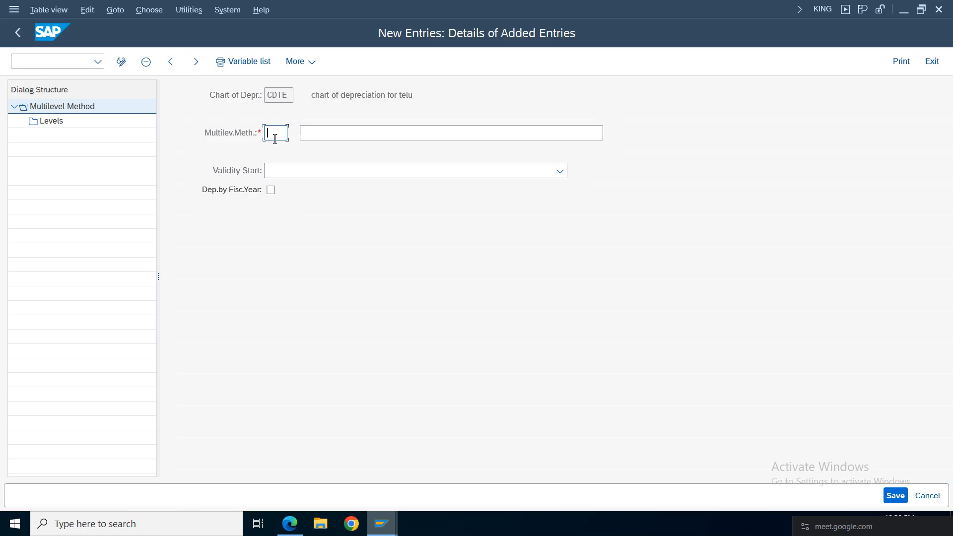
text(tm)
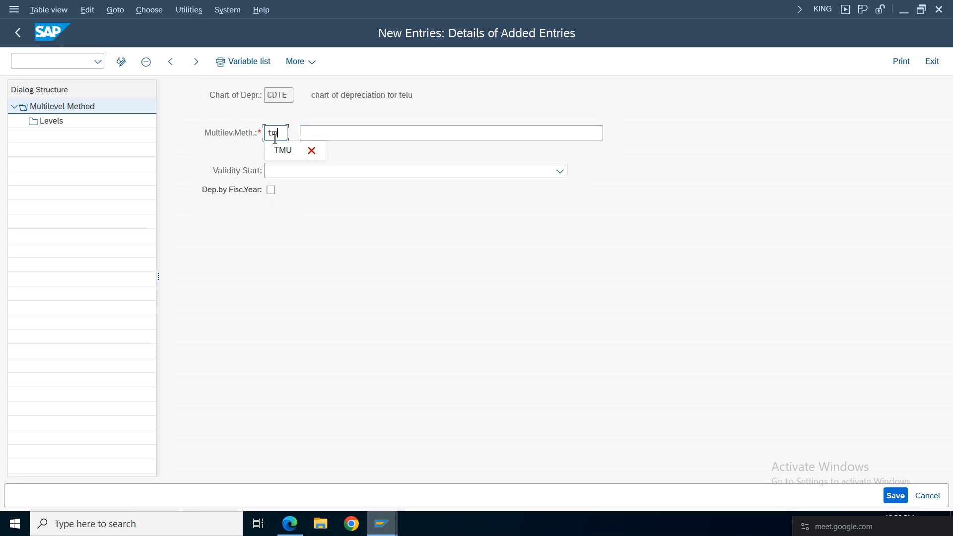
text(d)
click(335, 130)
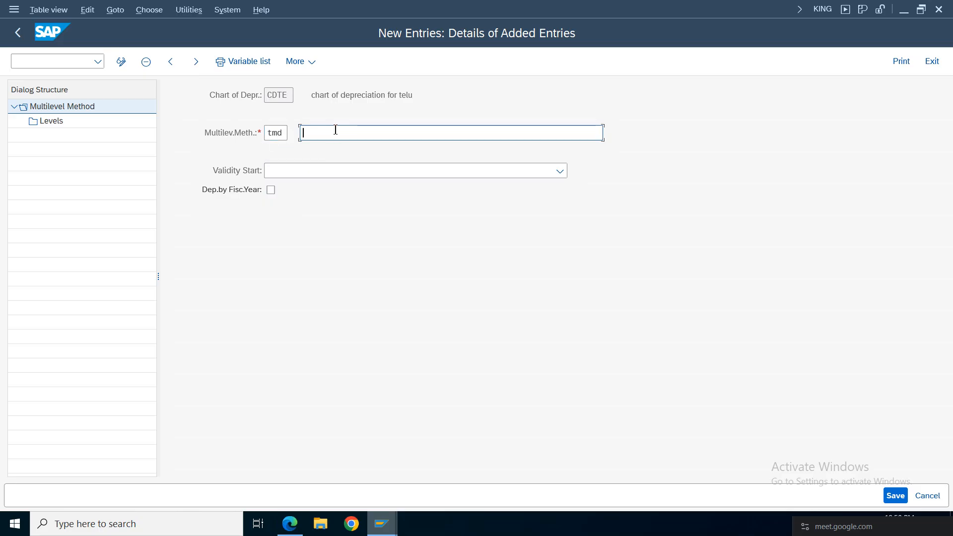
text(Mu)
click(481, 145)
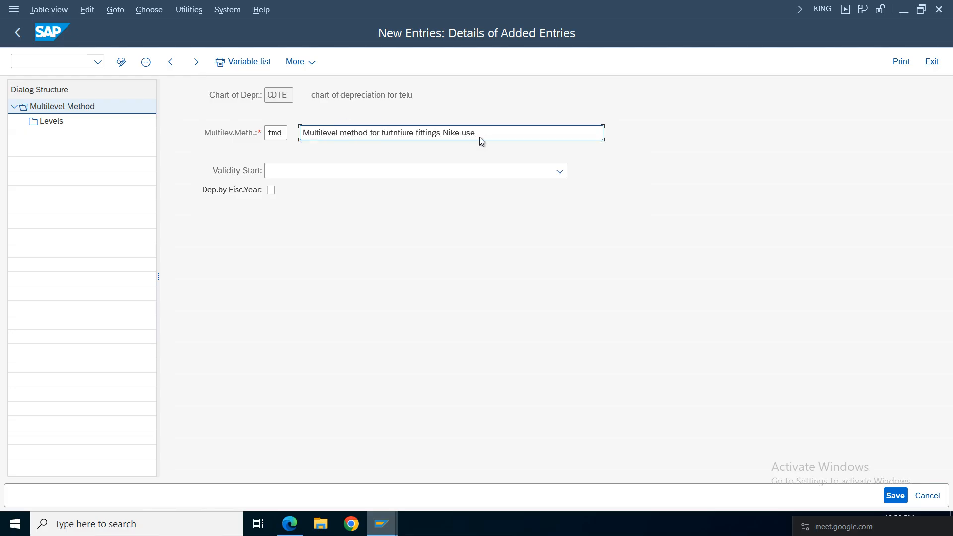
key(BackSpace)
key(BackSpace)
key(BackSpace)
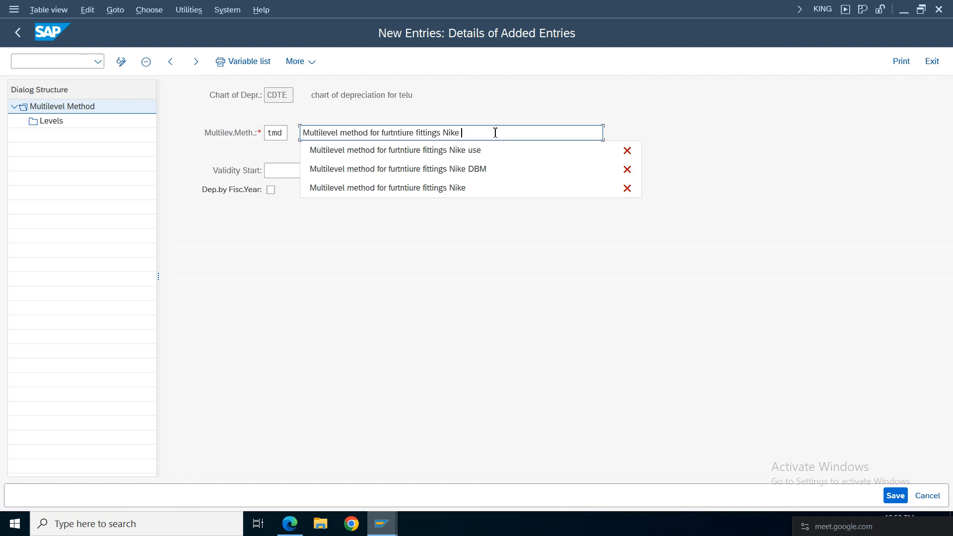
text(dim)
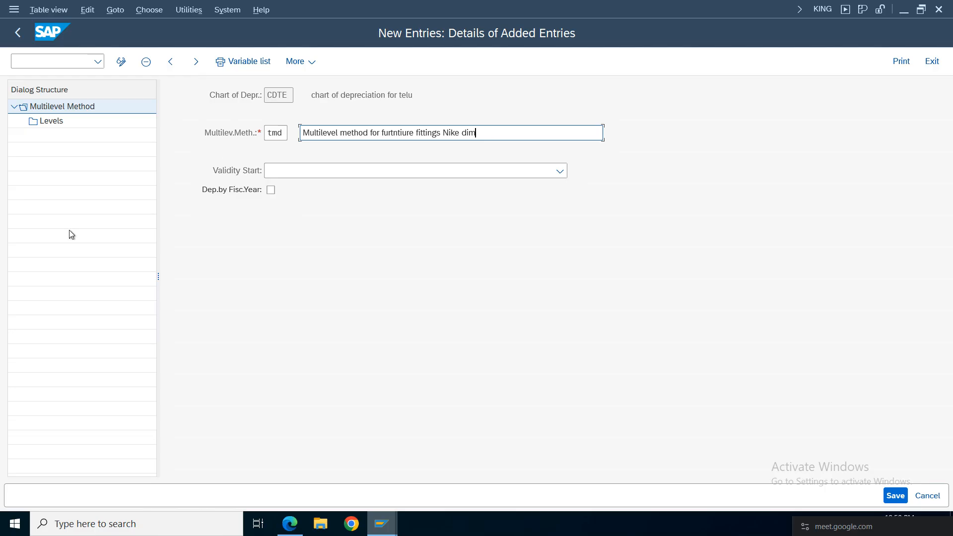
click(275, 171)
click(305, 189)
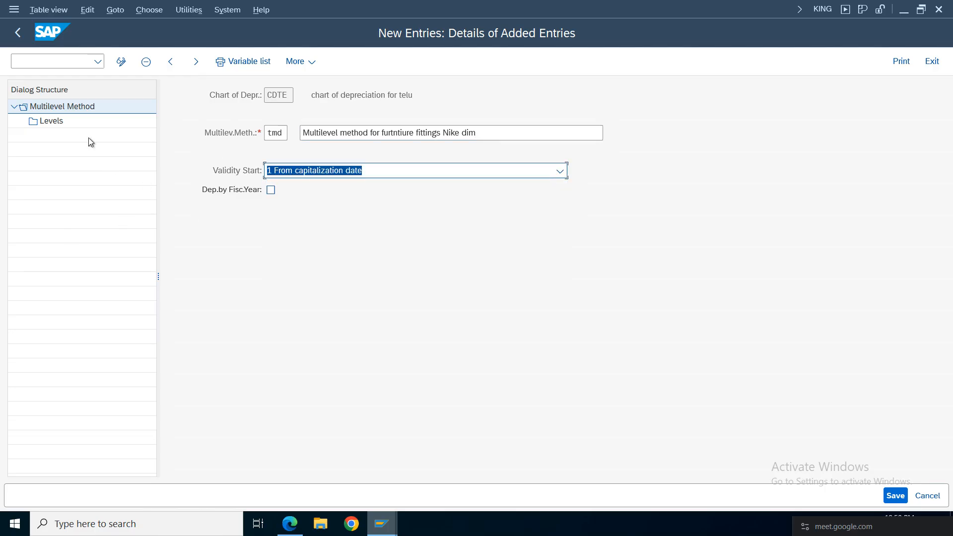
Add a level to method TMD with acquisition year 9999, 999 years and base value 24 (Net book value)
double_click(52, 121)
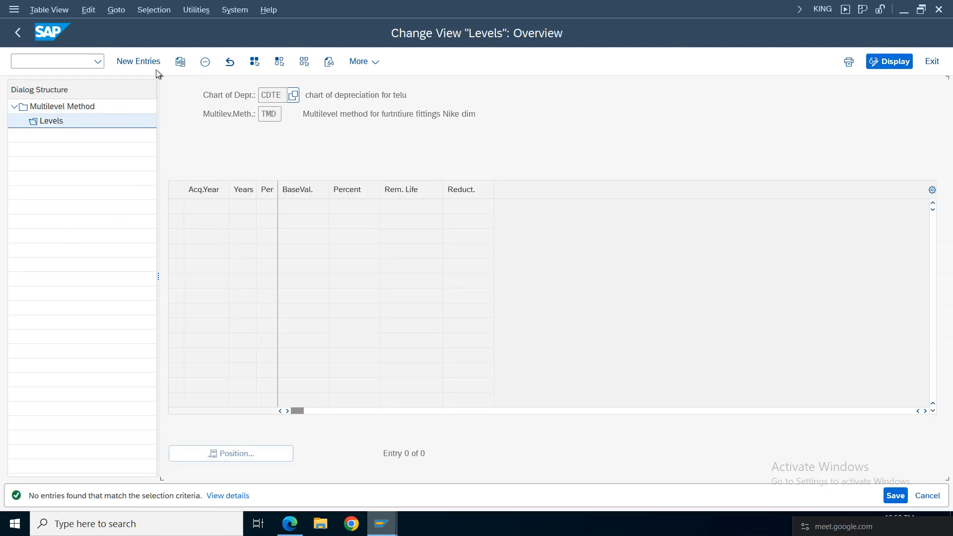
click(155, 68)
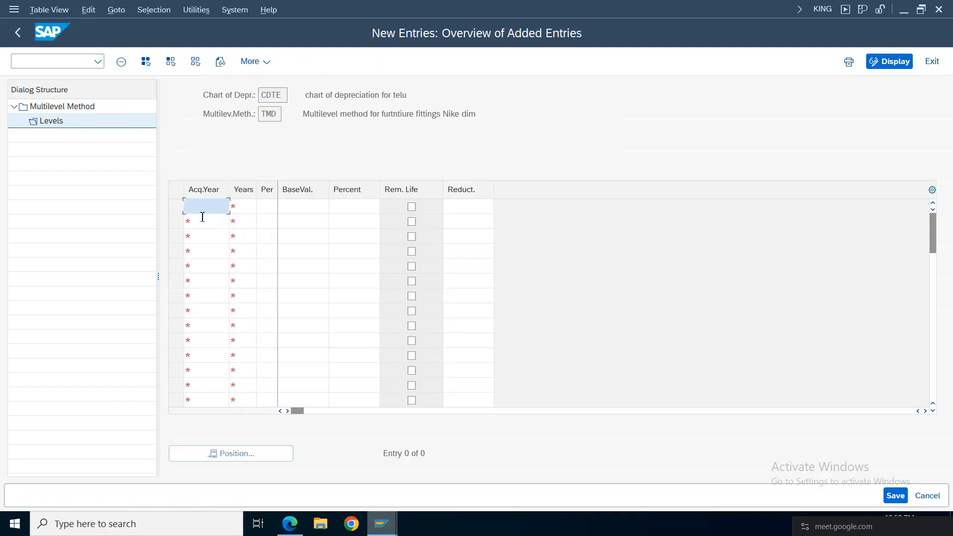
text(9999)
click(253, 207)
text(999)
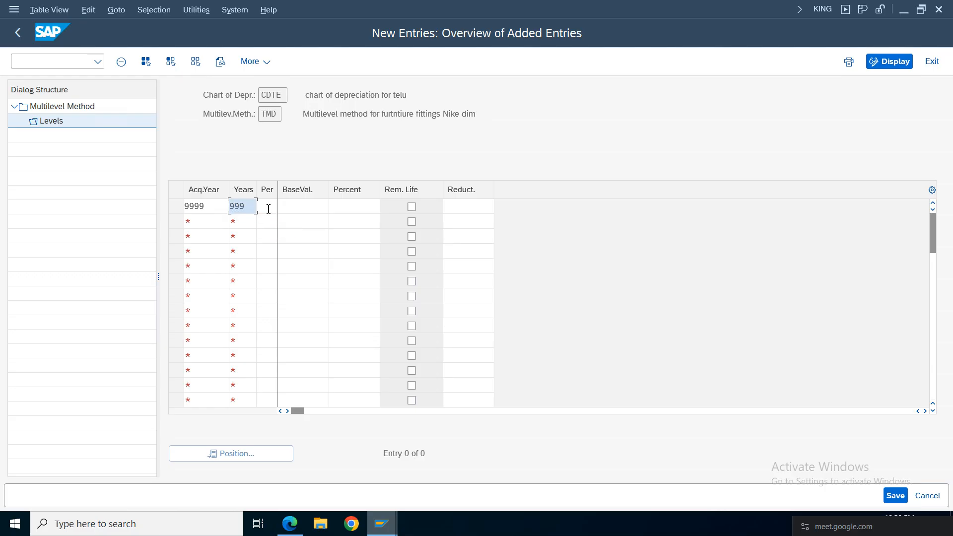
click(308, 207)
key(F4)
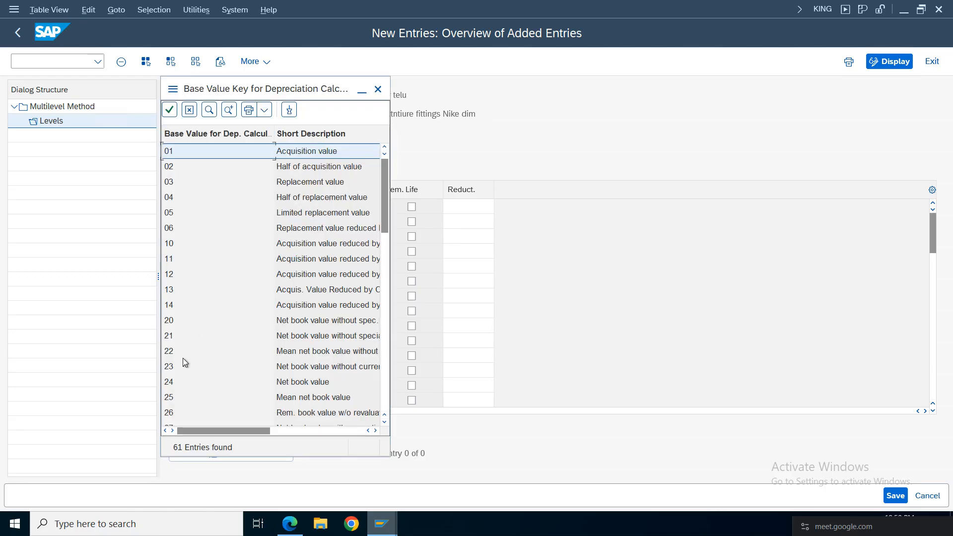
click(296, 385)
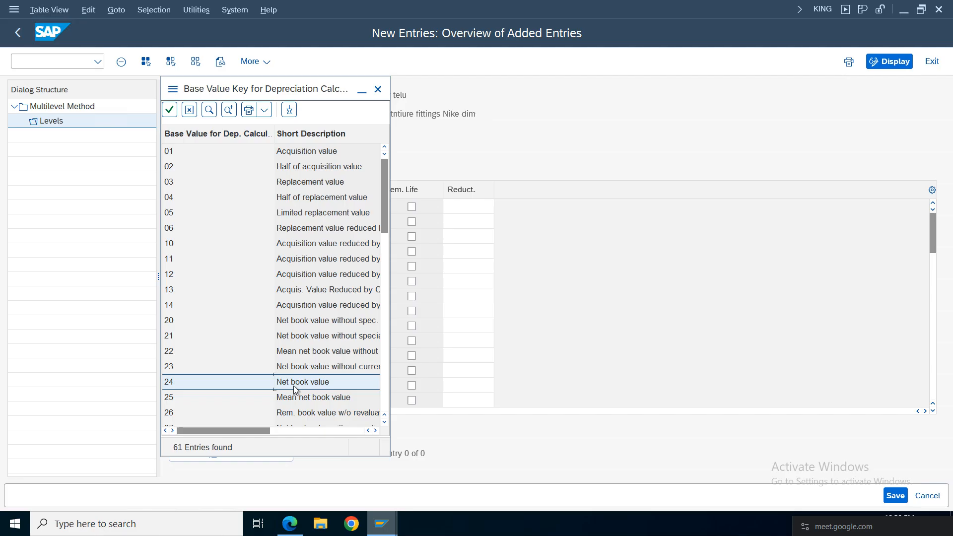
double_click(294, 387)
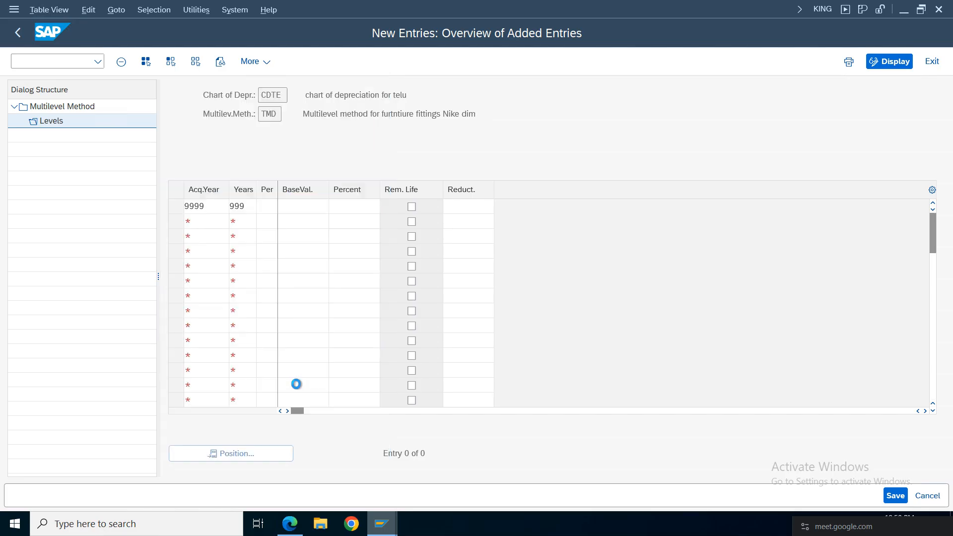
key(Tab)
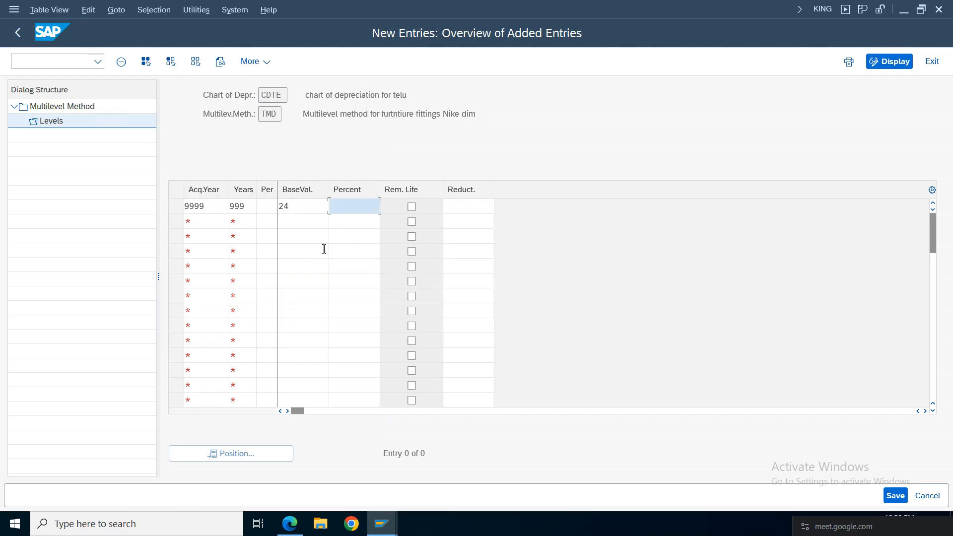
Set the level's percentage to 10, save method TMD in the proposed customizing request and leave the new entries
text(10)
key(Return)
click(897, 497)
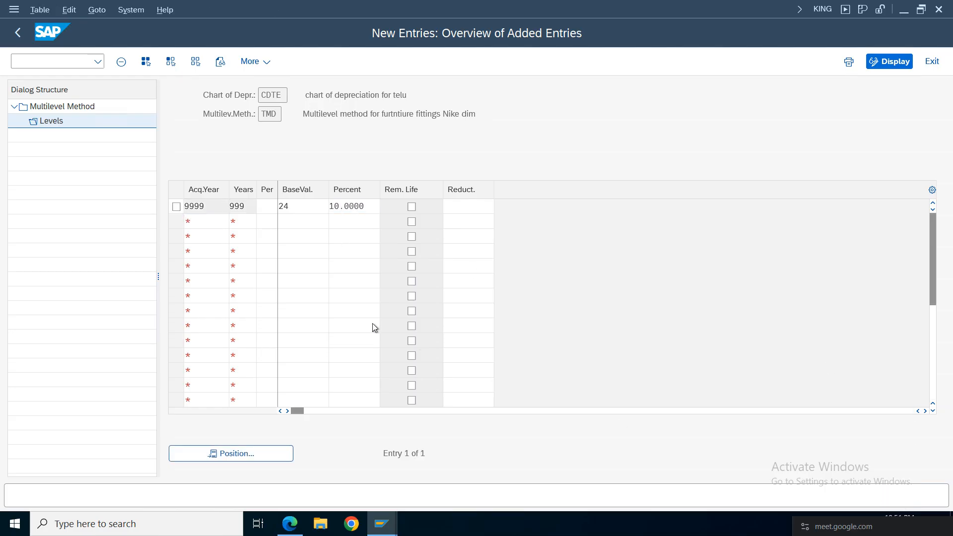
click(318, 274)
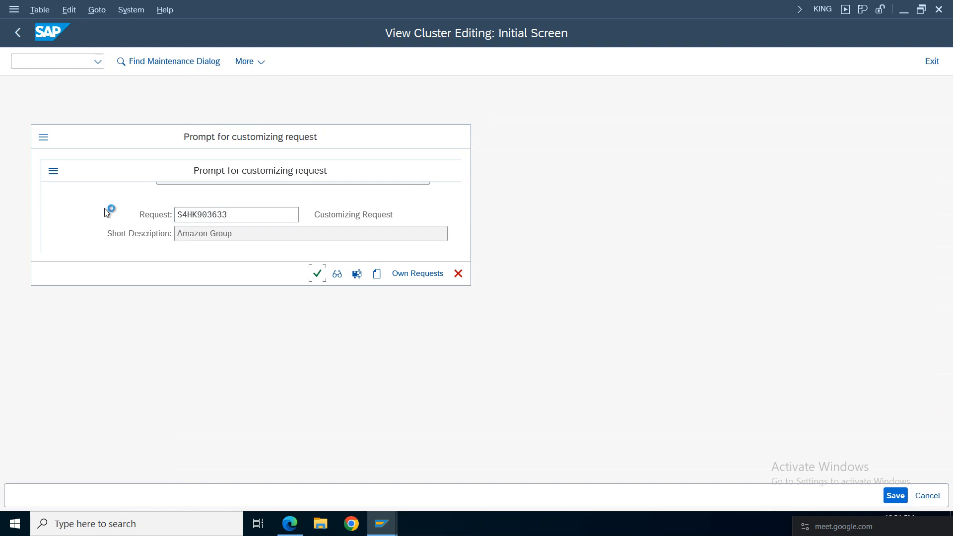
click(18, 33)
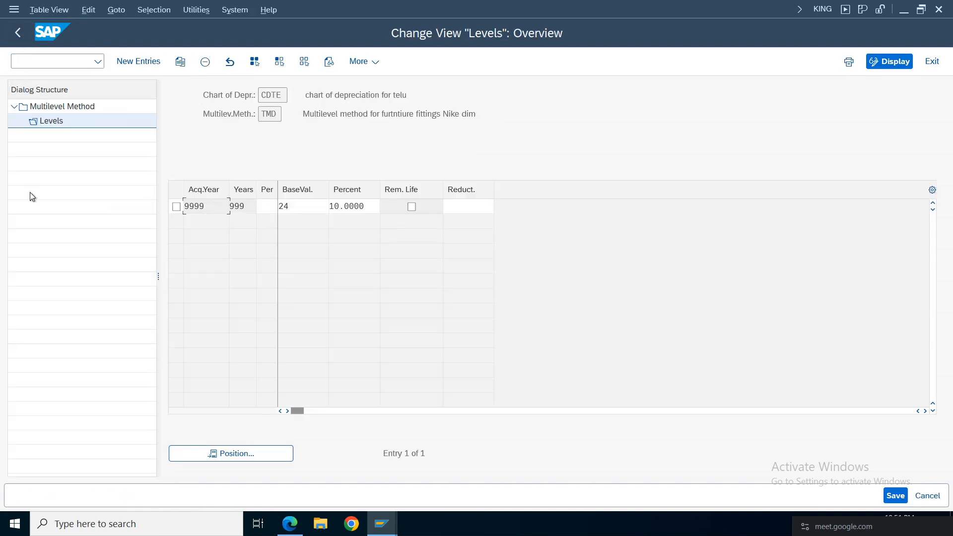
Return to the IMG and open Maintain Depreciation Key for chart of depreciation CDTE
click(18, 32)
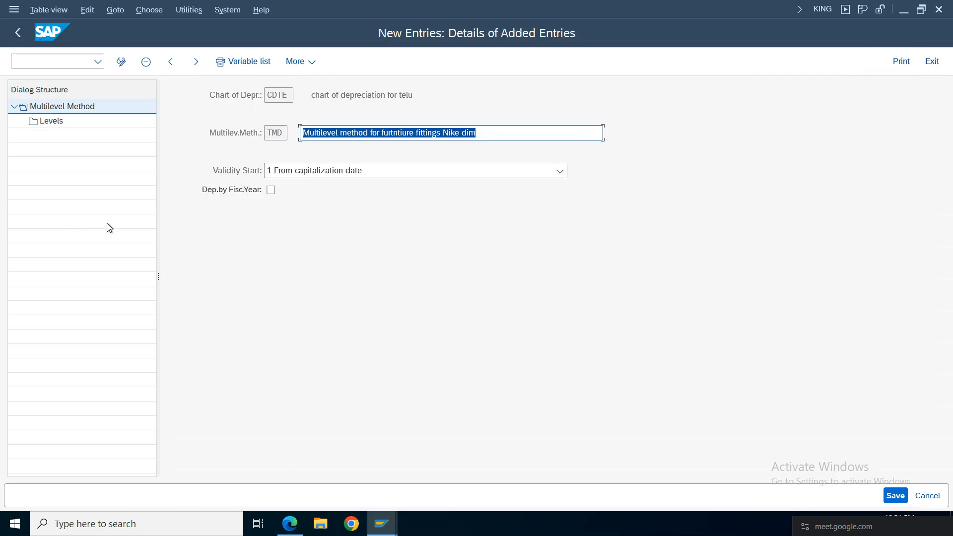
click(18, 33)
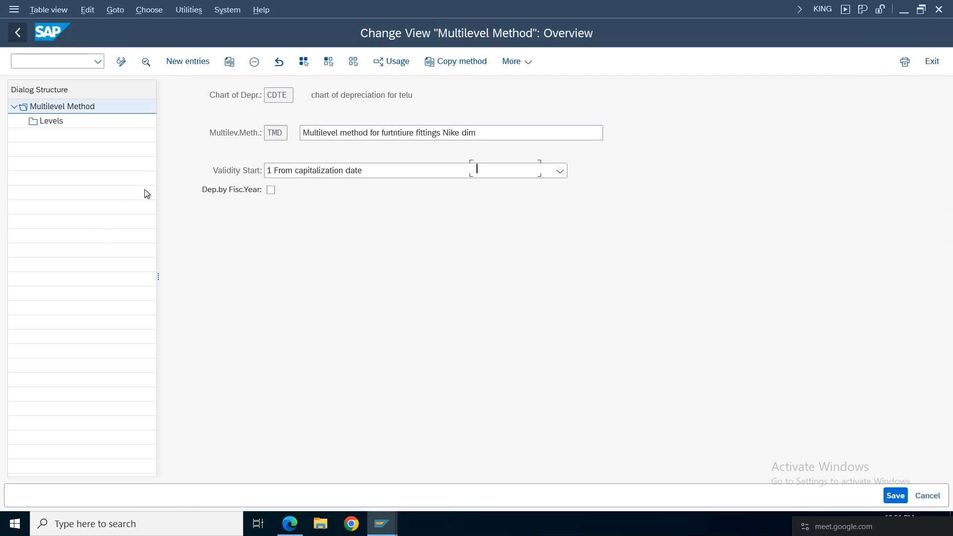
key(F3)
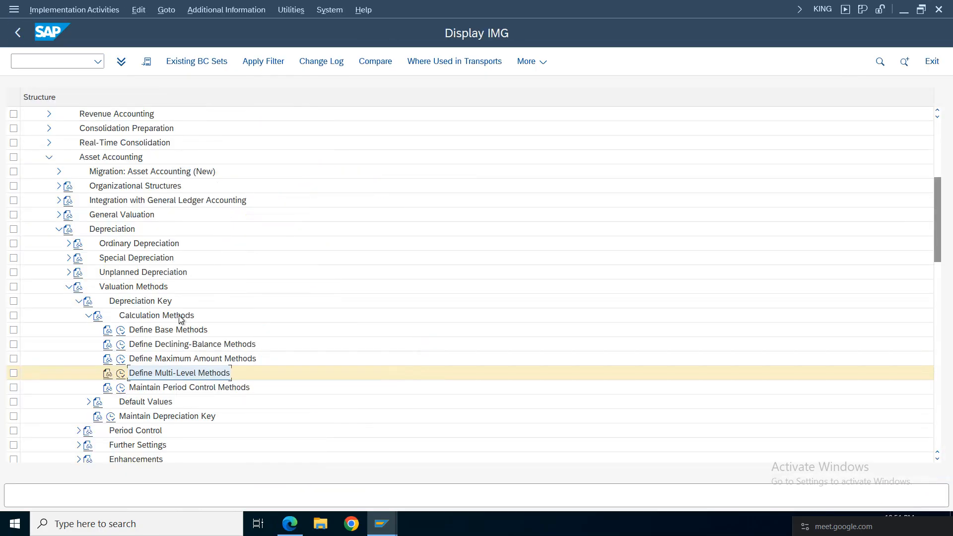
click(111, 417)
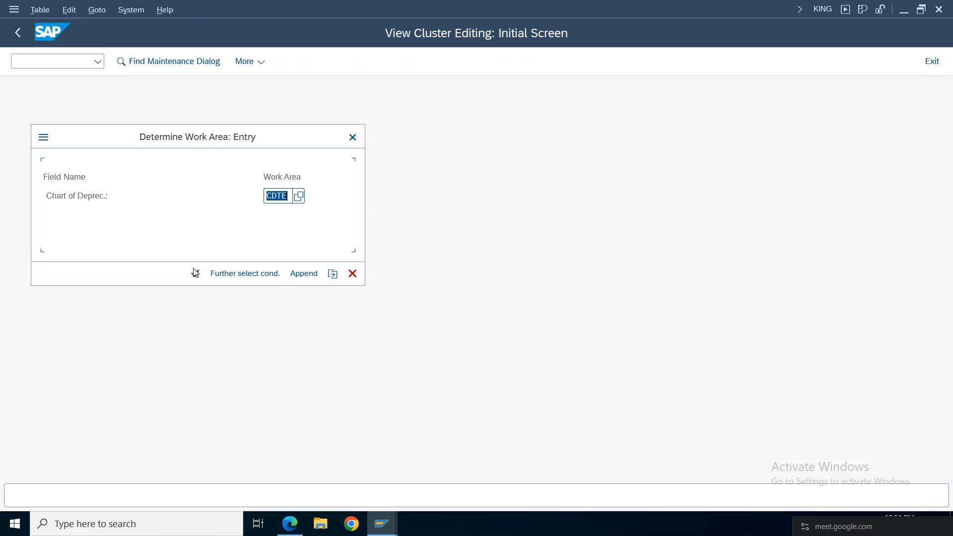
click(194, 273)
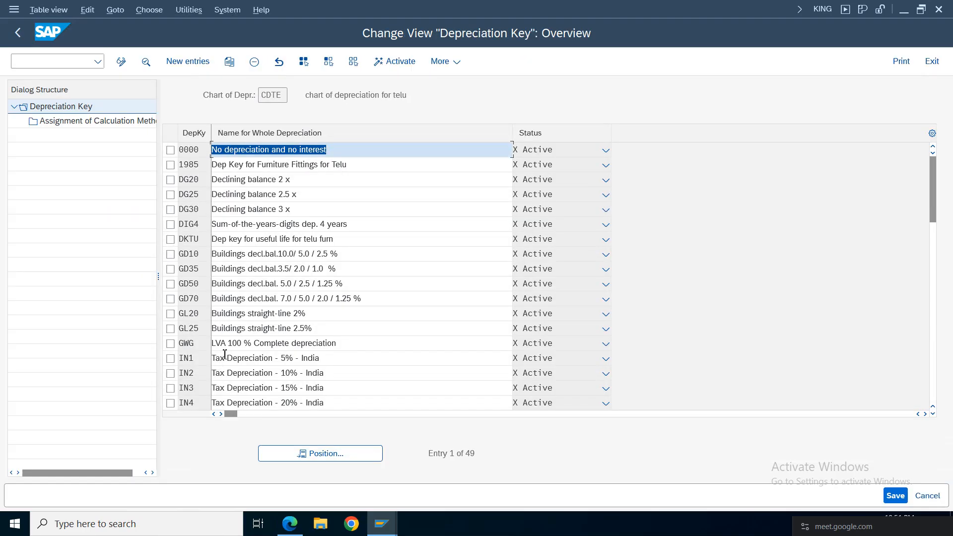
Create depreciation key DKTD described "diminishing balance method for telu furn" with depreciation to the day enabled
click(184, 62)
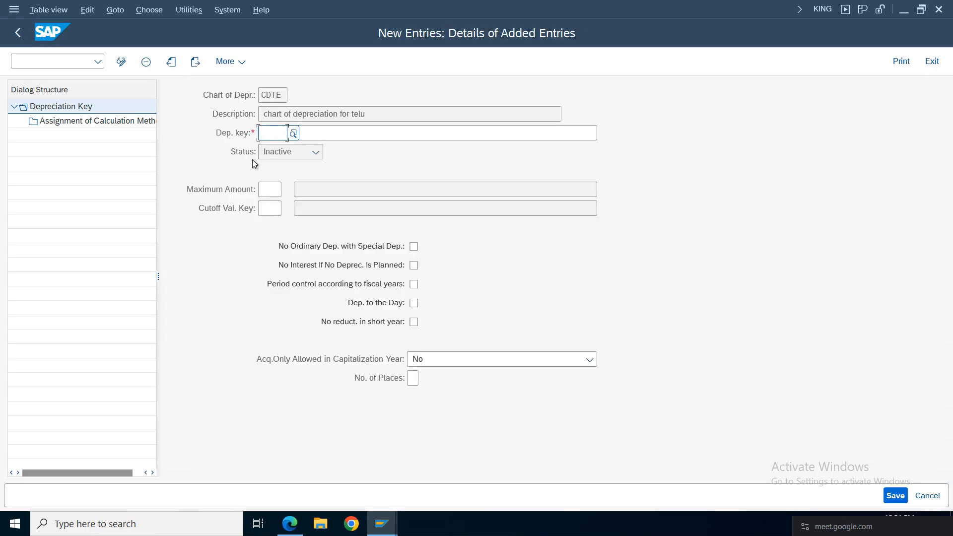
text(dkt)
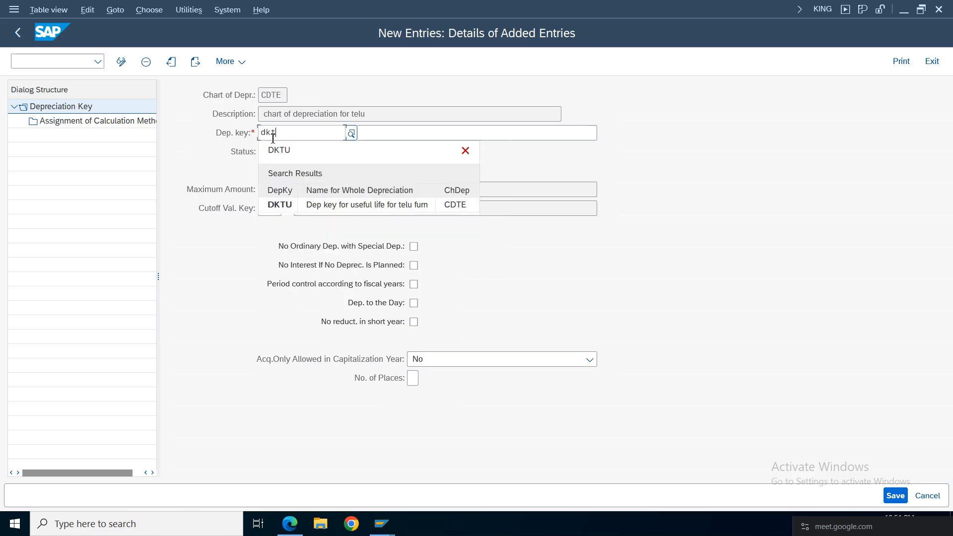
text(d)
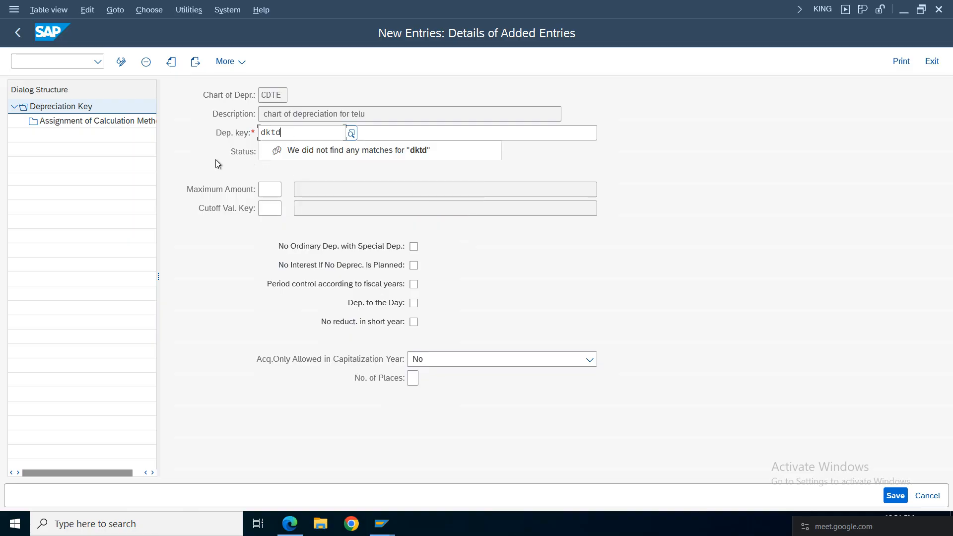
key(Return)
click(361, 132)
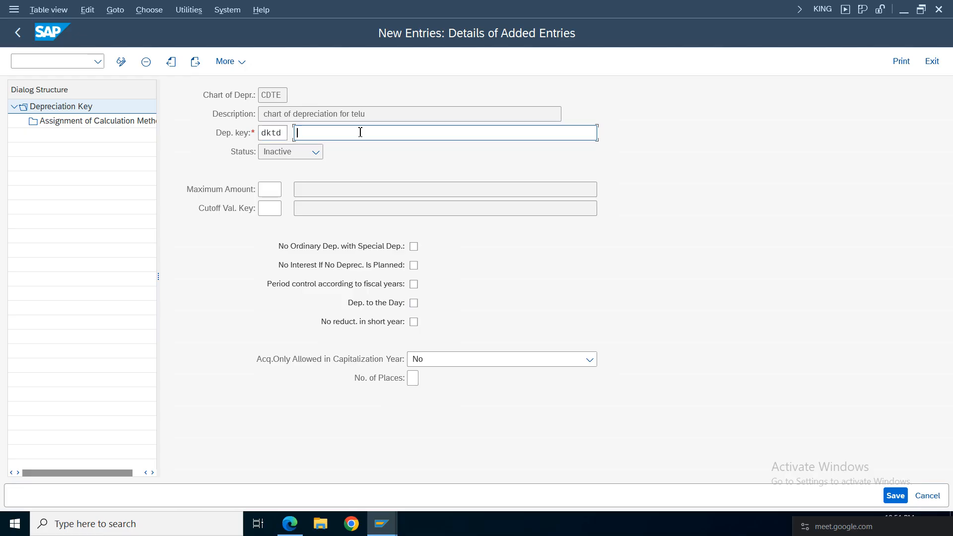
text(diminishing balance method for te)
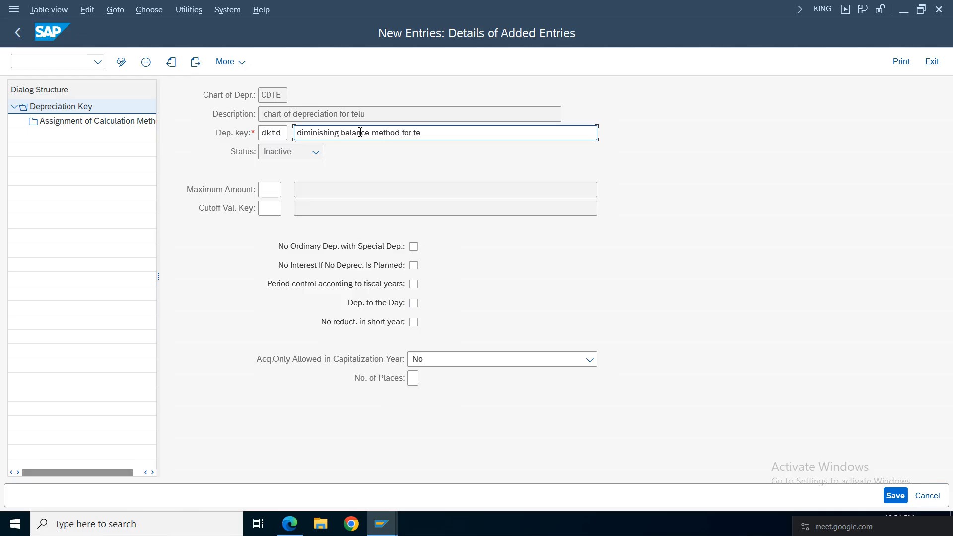
text(lu fum)
click(414, 302)
Add a calculation method assignment to key DKTD with depreciation type N Ord.depreciation and phase 1 From the start of depreciation
double_click(75, 121)
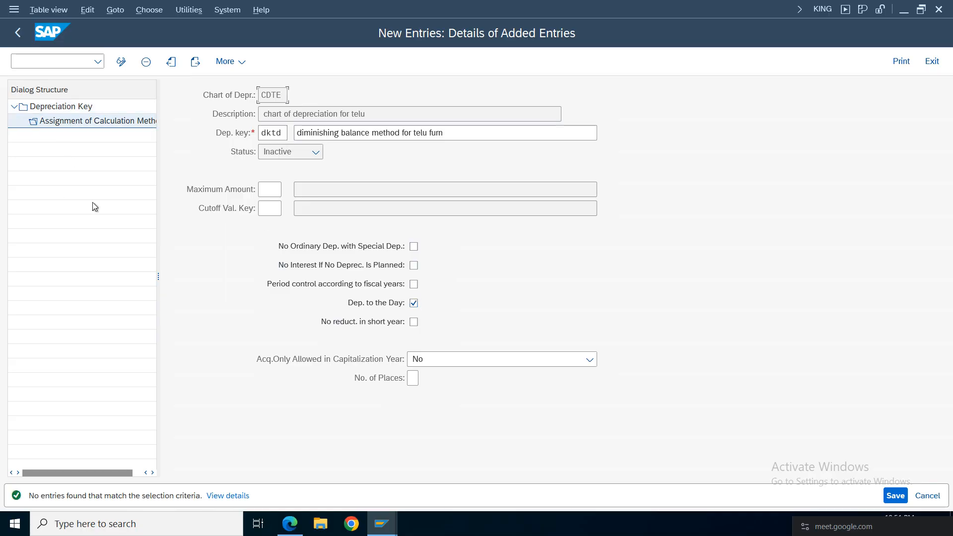
click(182, 63)
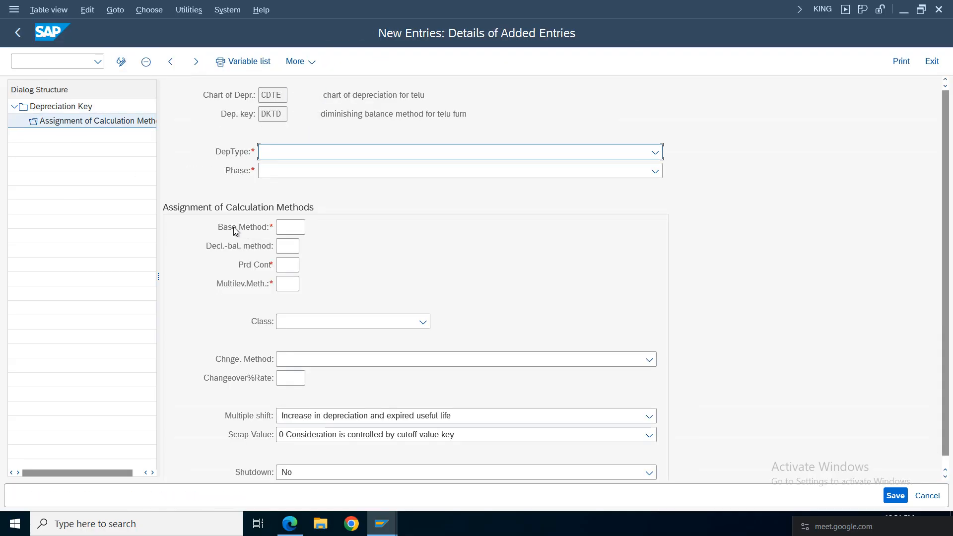
click(271, 158)
click(288, 167)
click(287, 173)
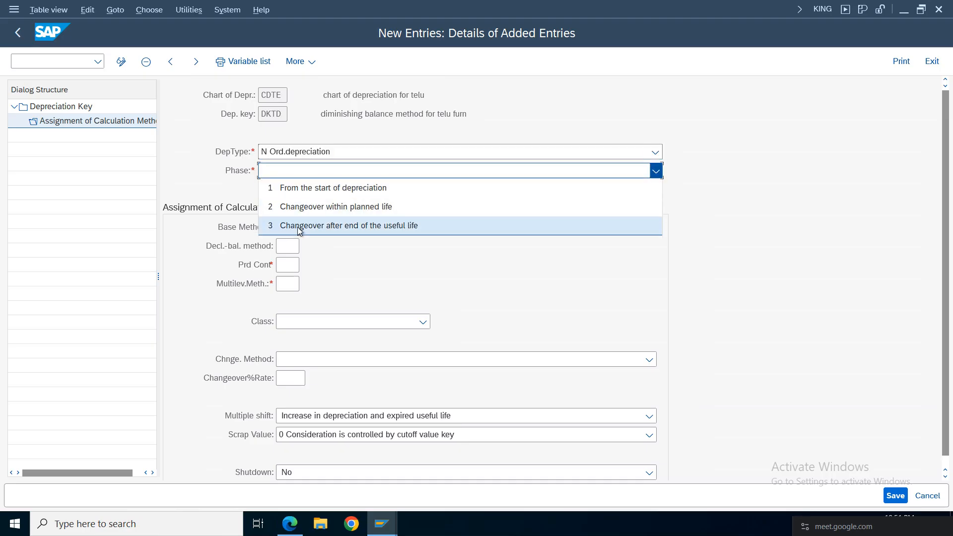
key(Escape)
click(301, 199)
Assign base method TDKD, Ordinary: explicit percentage (after end of life), to depreciation key DKTD
click(288, 230)
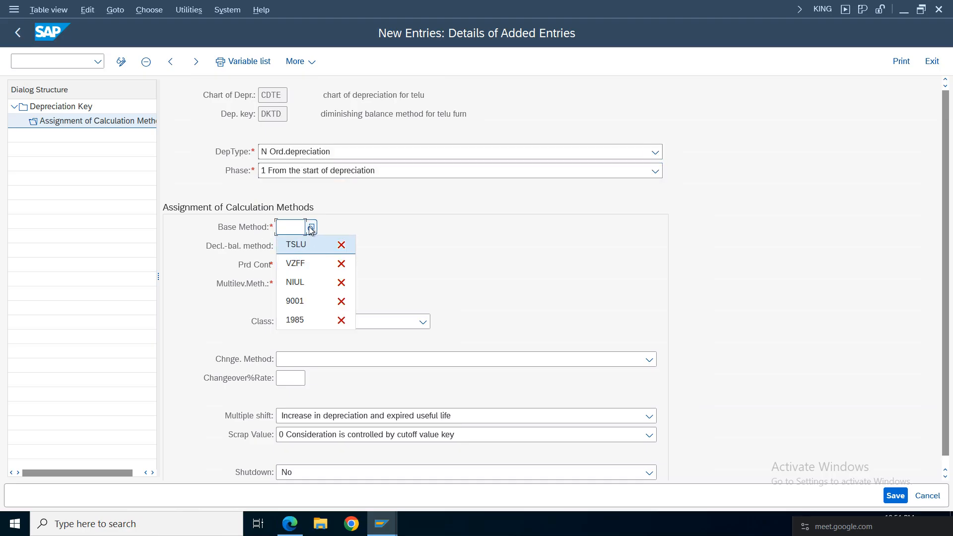
click(311, 229)
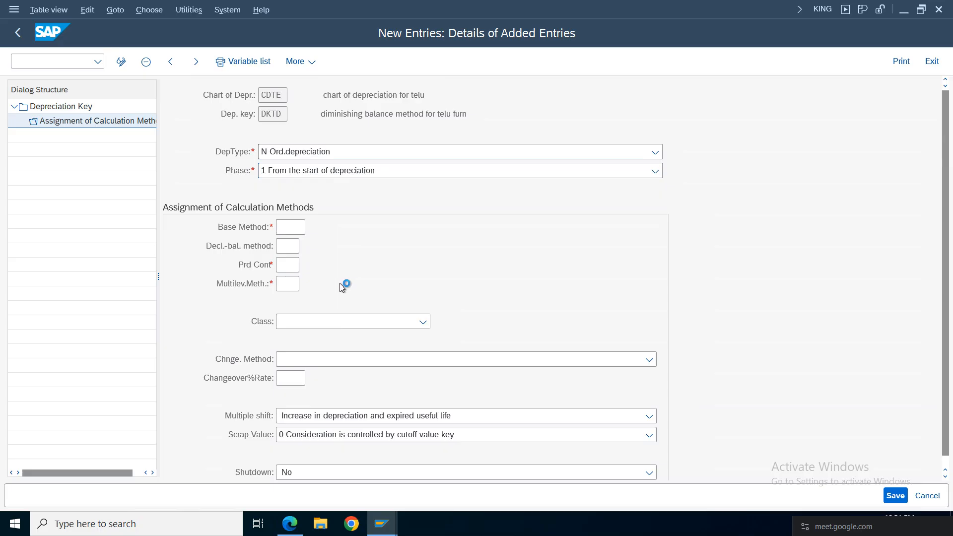
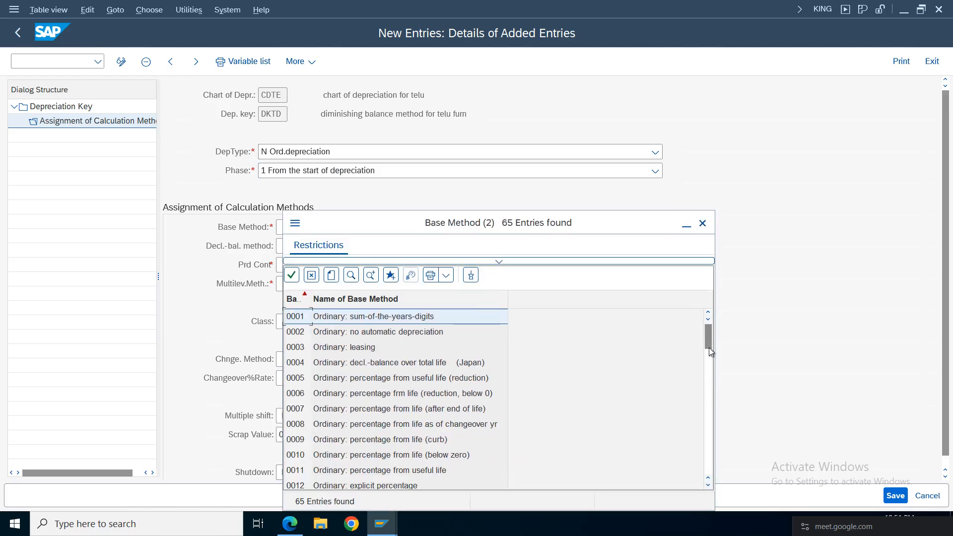
drag(709, 347, 677, 479)
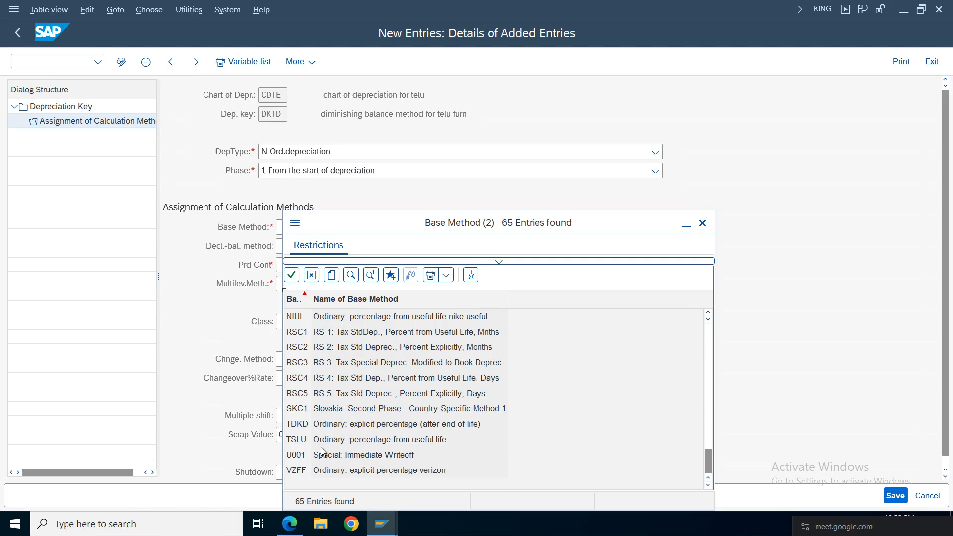
click(337, 428)
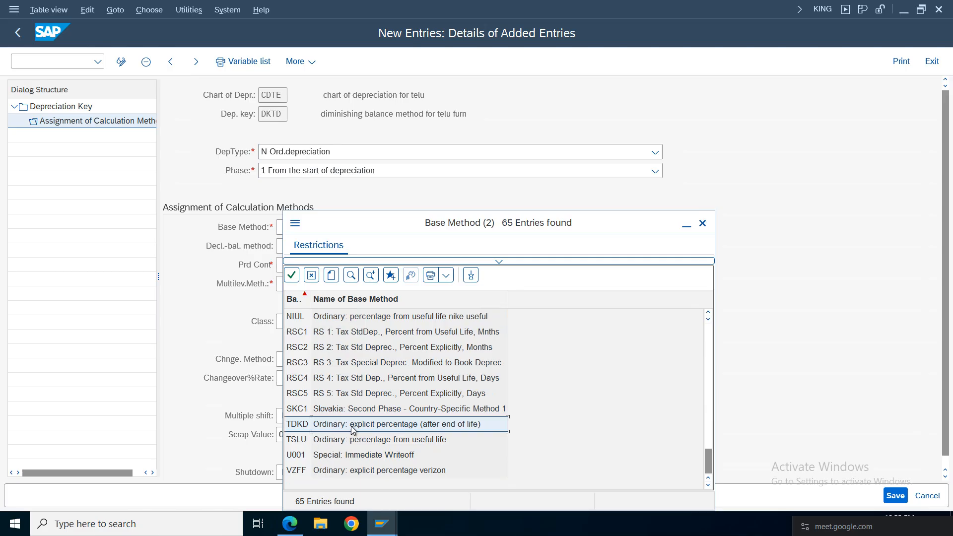
double_click(389, 428)
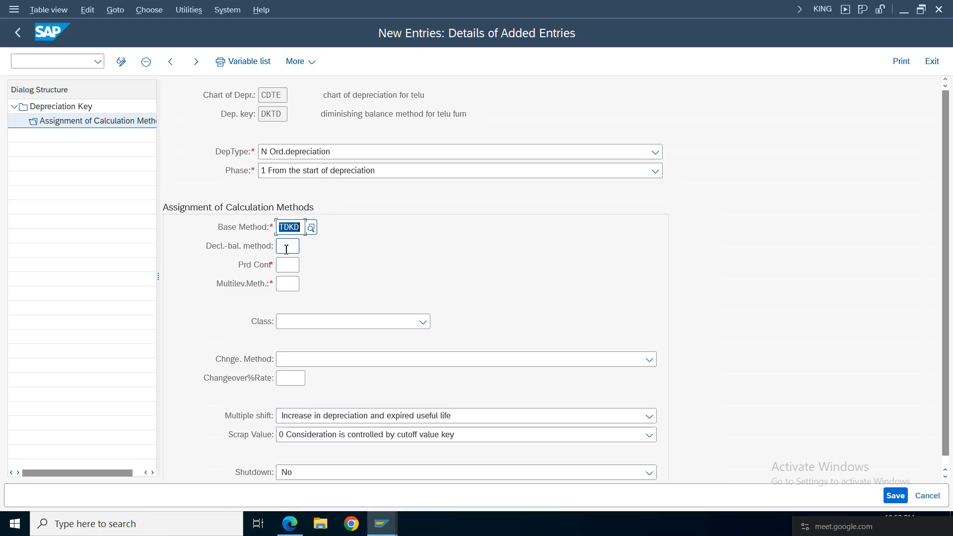
Assign period control method 198 and multilevel method TMD to depreciation key DKTD
click(287, 265)
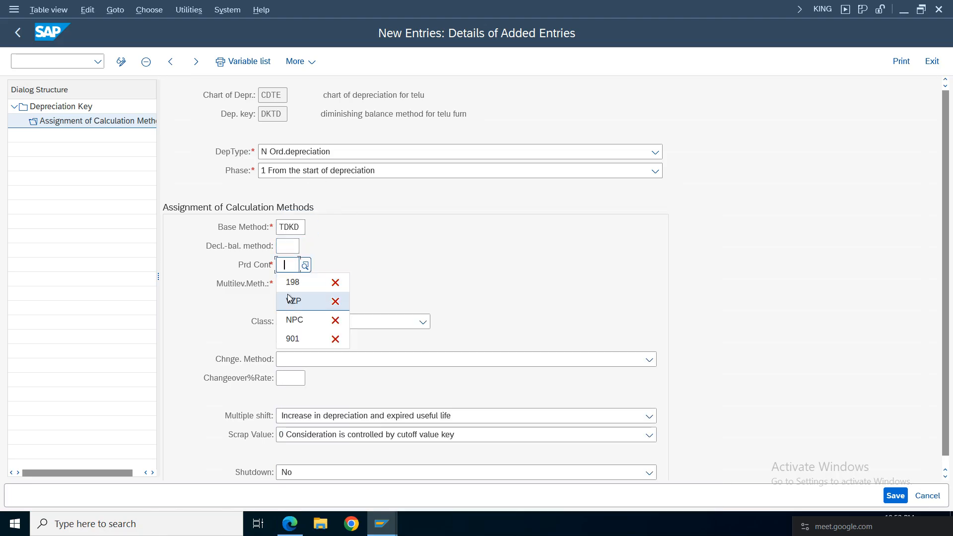
click(293, 281)
click(287, 283)
click(306, 285)
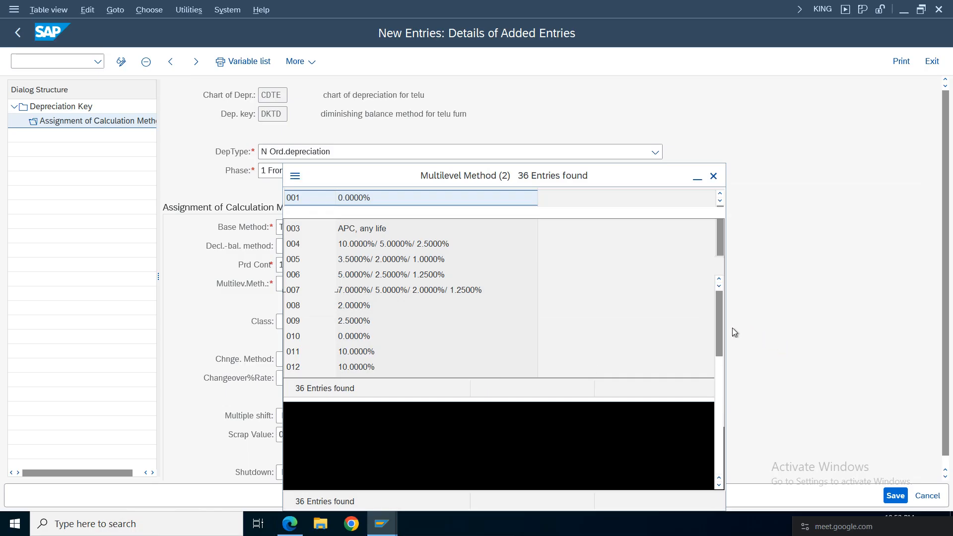
drag(721, 318, 711, 450)
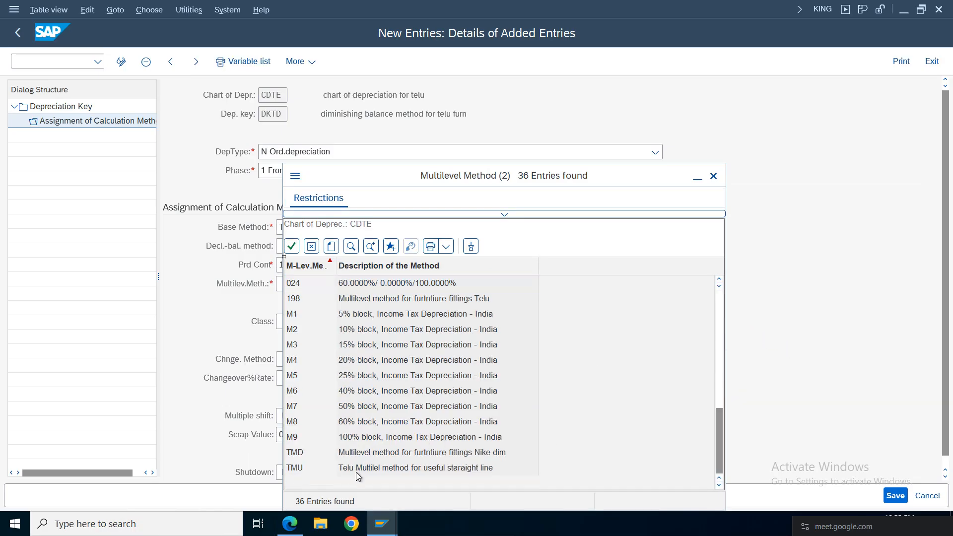
double_click(367, 457)
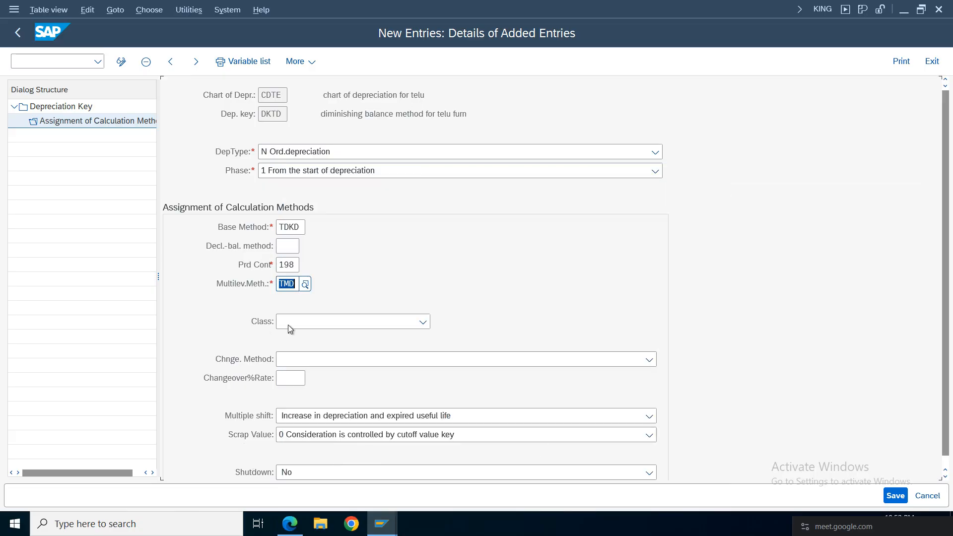
Set the class to 2 Declining-balance depreciation and save the assignment in the proposed customizing request
click(362, 323)
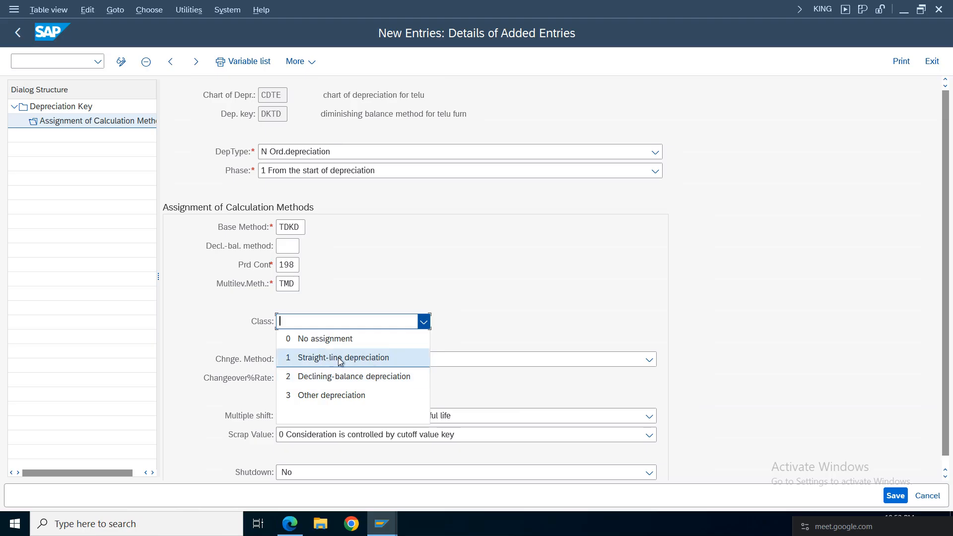
click(342, 378)
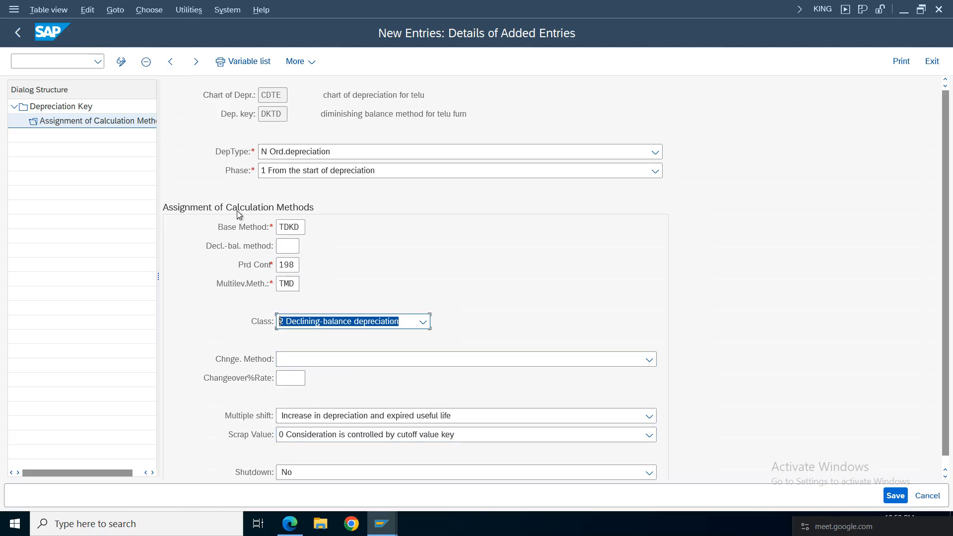
click(896, 496)
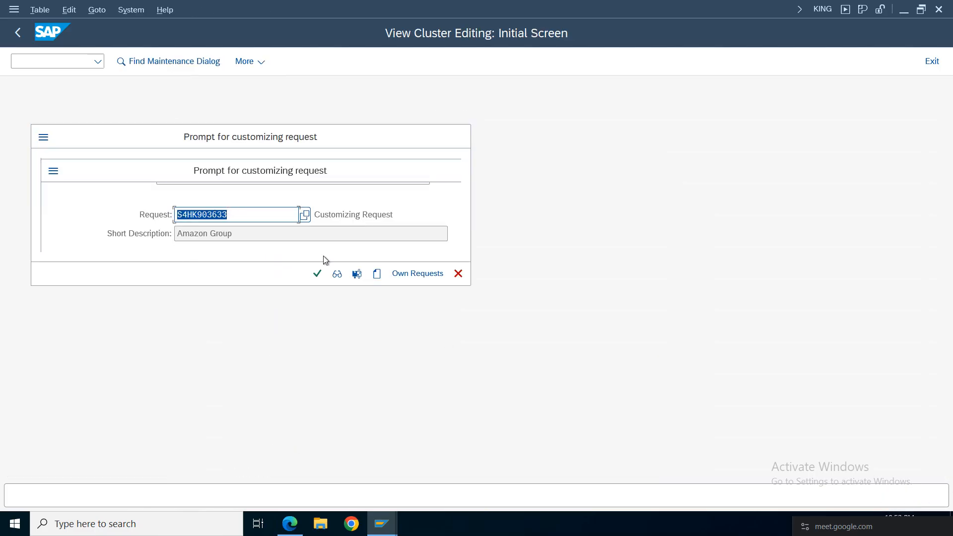
click(317, 273)
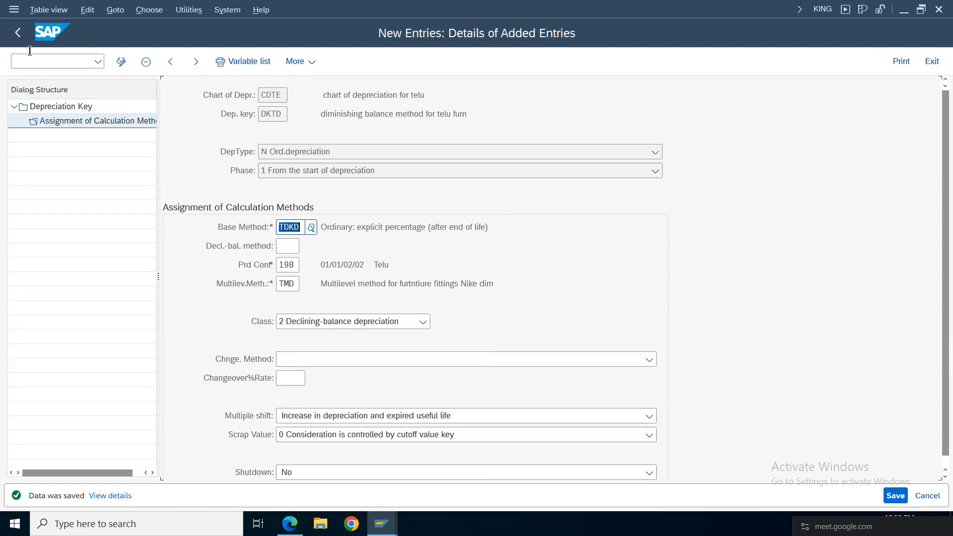
Go back to the assignment overview, activate depreciation key DKTD from its ordinary depreciation entry and save
click(12, 36)
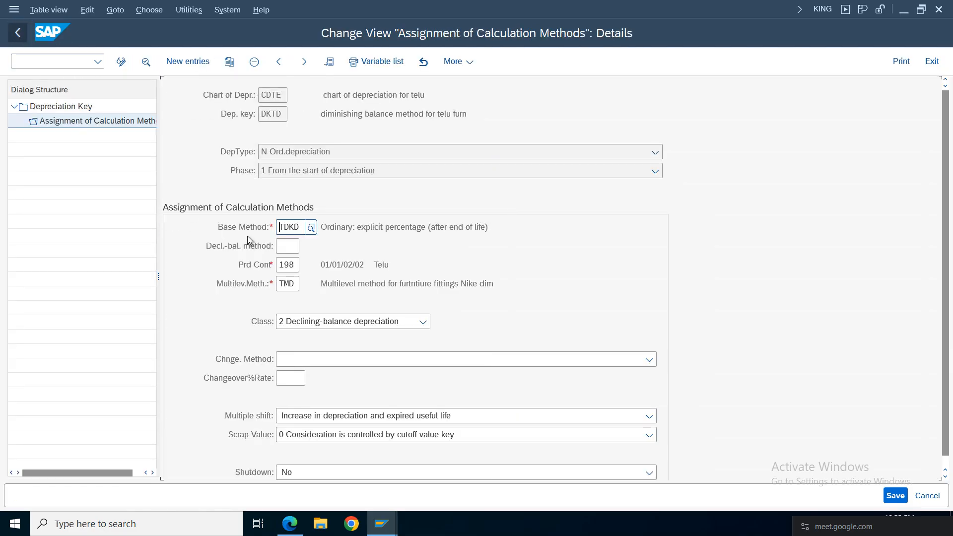
click(9, 37)
click(177, 206)
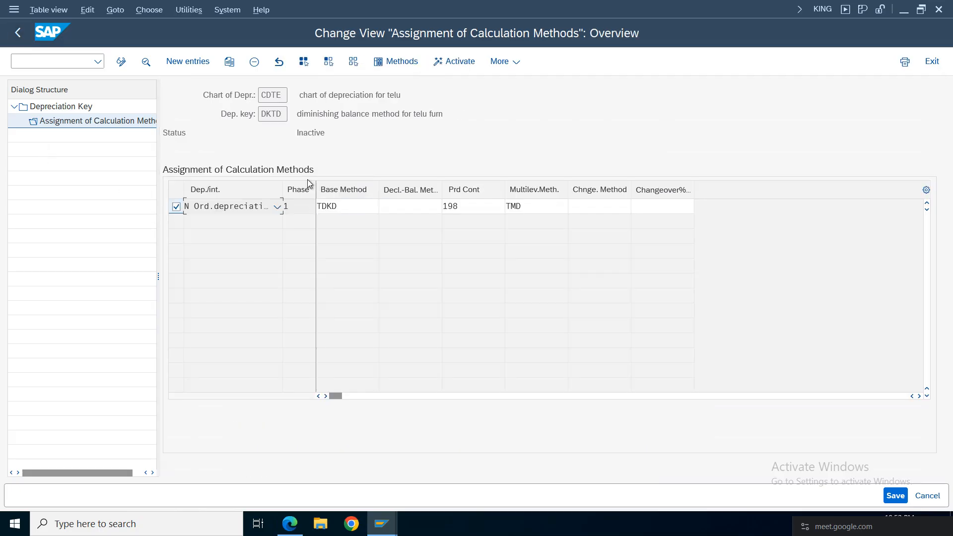
click(460, 61)
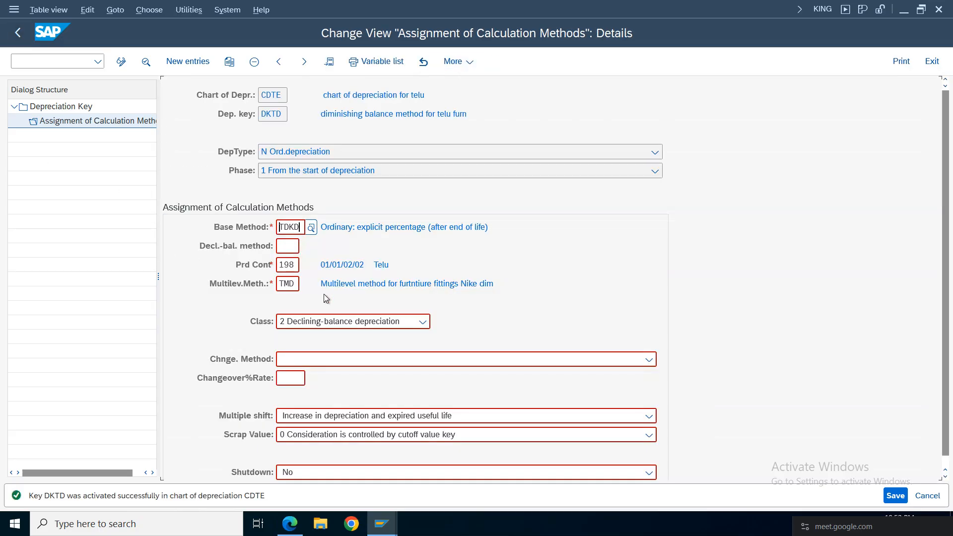
click(896, 496)
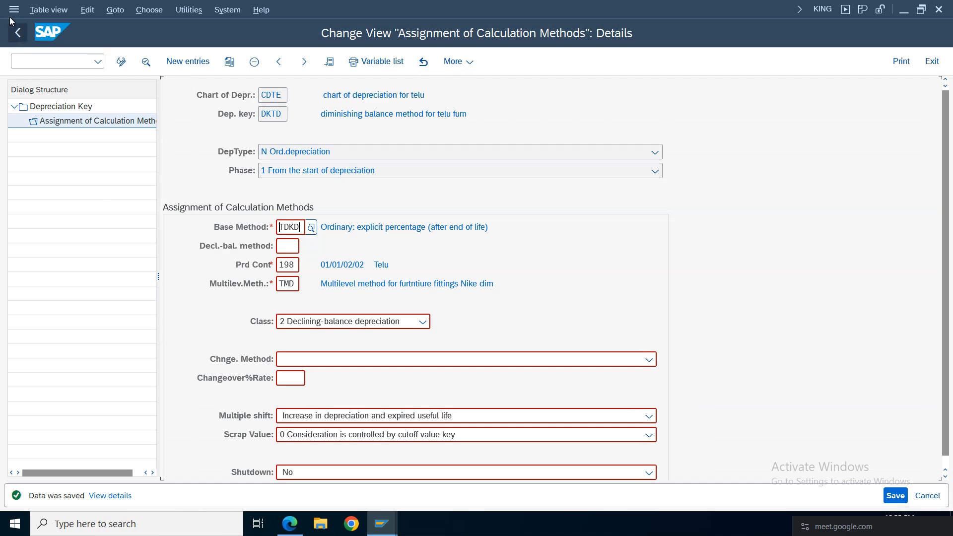
Return to the depreciation key overview, save once more and leave the depreciation key maintenance
click(16, 36)
click(17, 35)
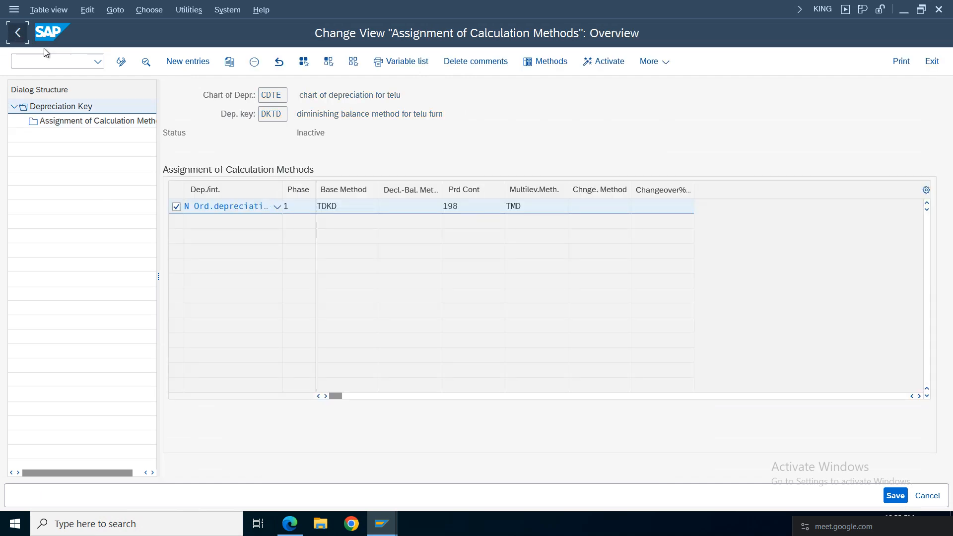
click(18, 35)
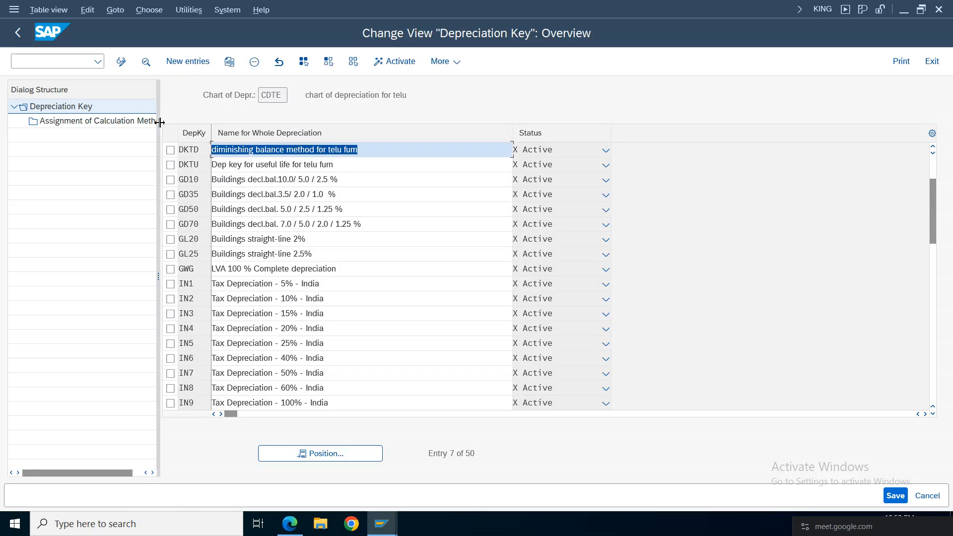
click(895, 496)
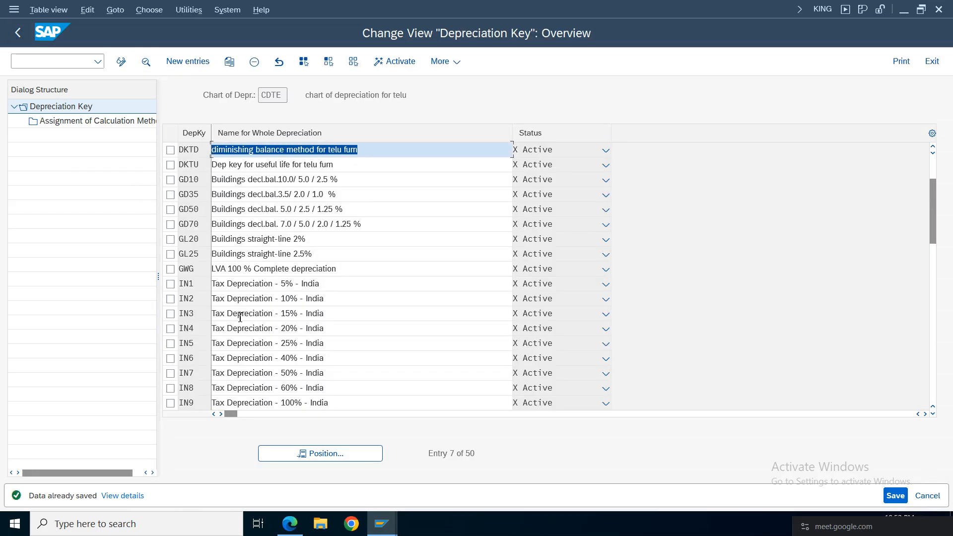
click(17, 39)
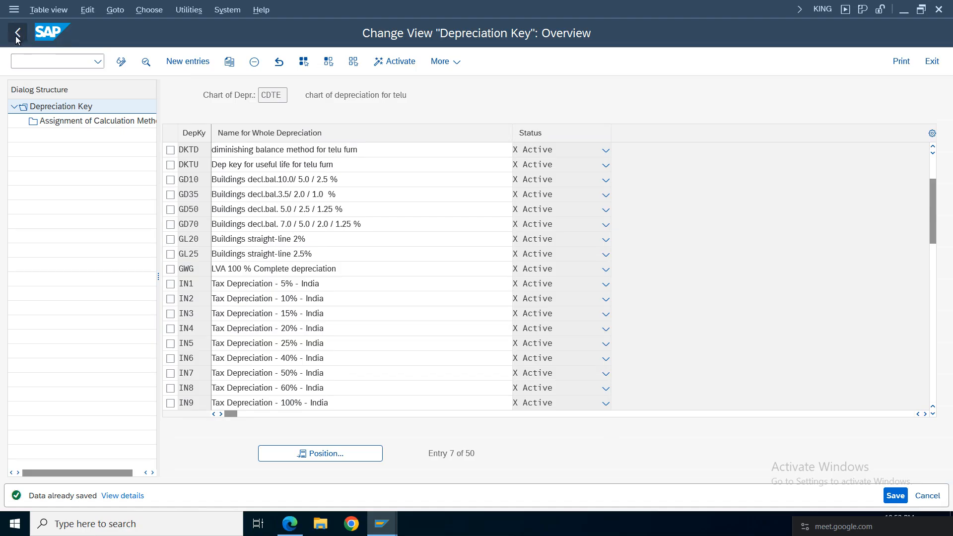
Leave the depreciation key overview and start transaction AS01 in a new session for asset class 1985 in company code TELU
click(17, 38)
mouse_move(382, 524)
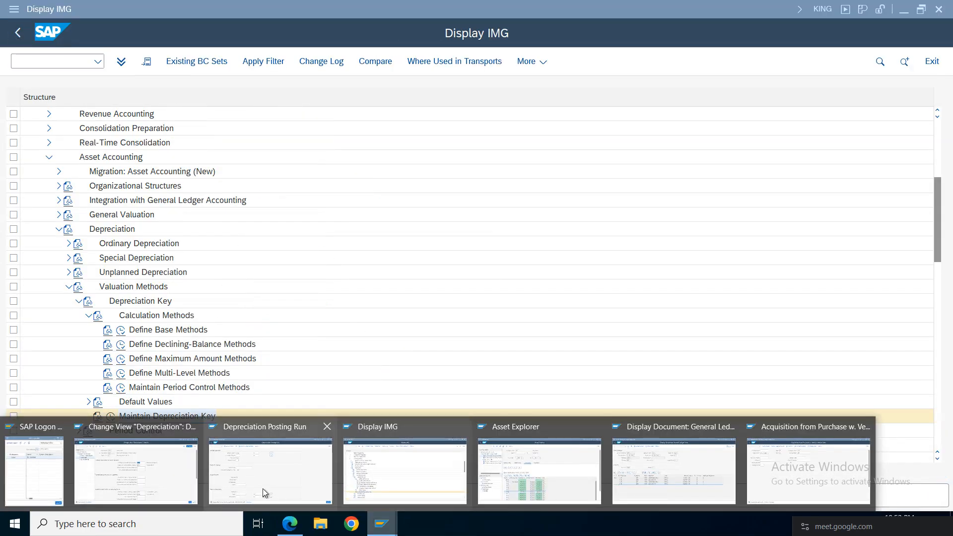
click(537, 479)
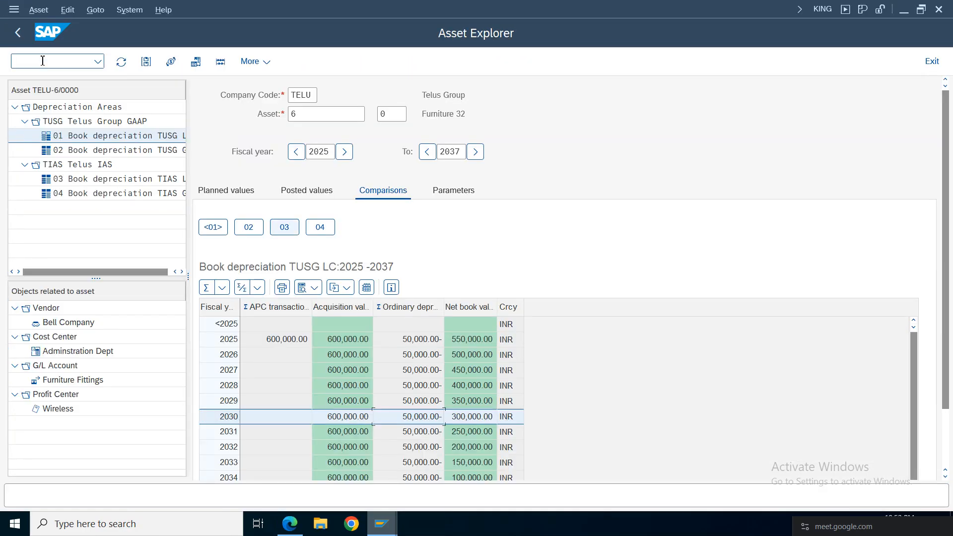
text(/oas01)
key(Return)
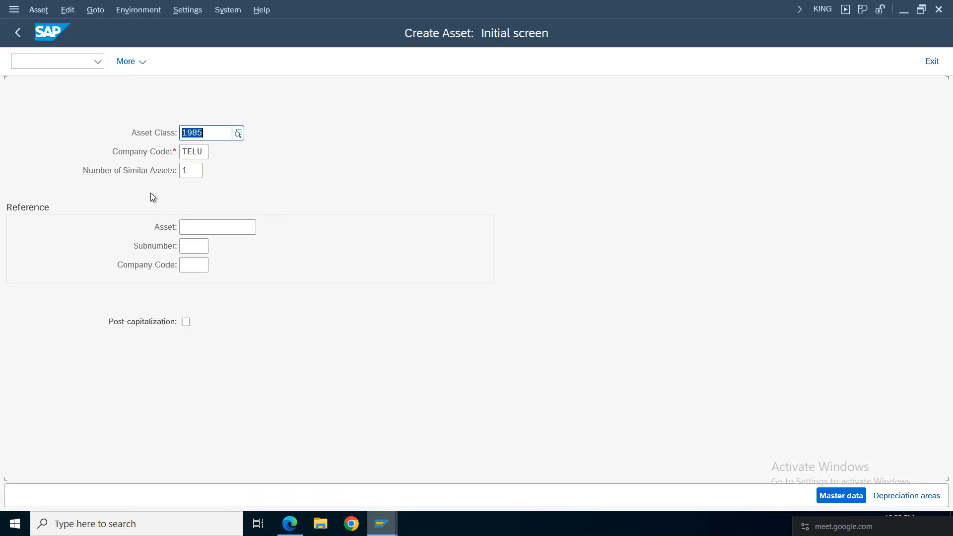
key(Return)
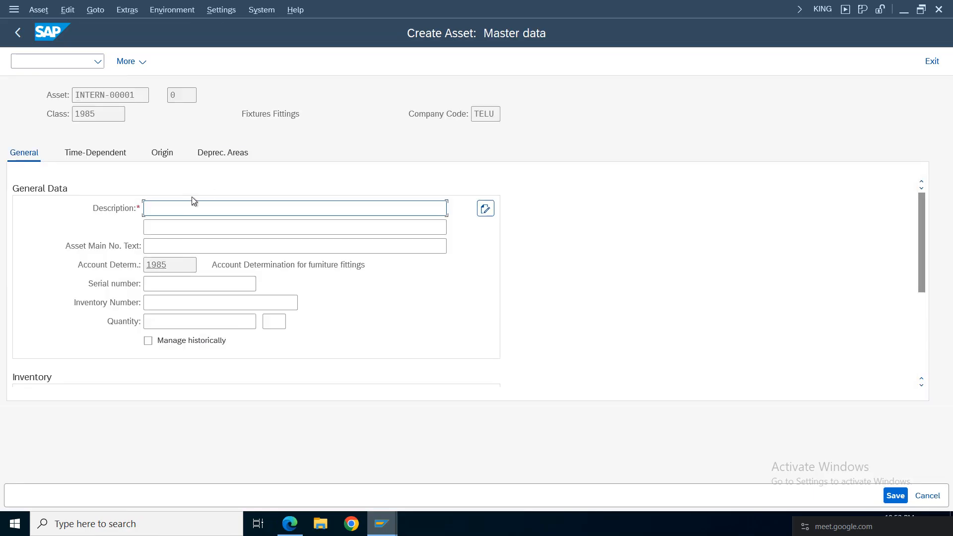
Enter Furniture 33 as the new asset's description
click(187, 208)
click(188, 224)
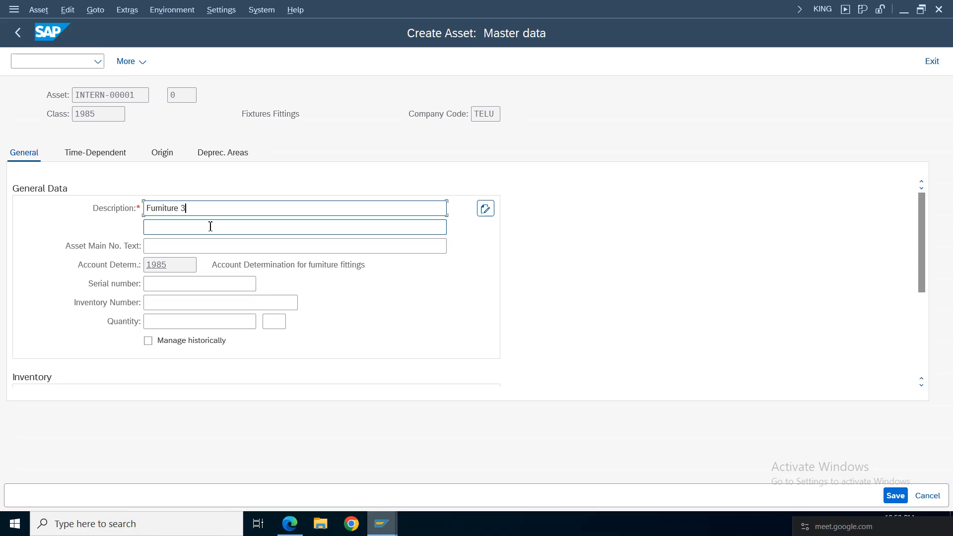
text(3)
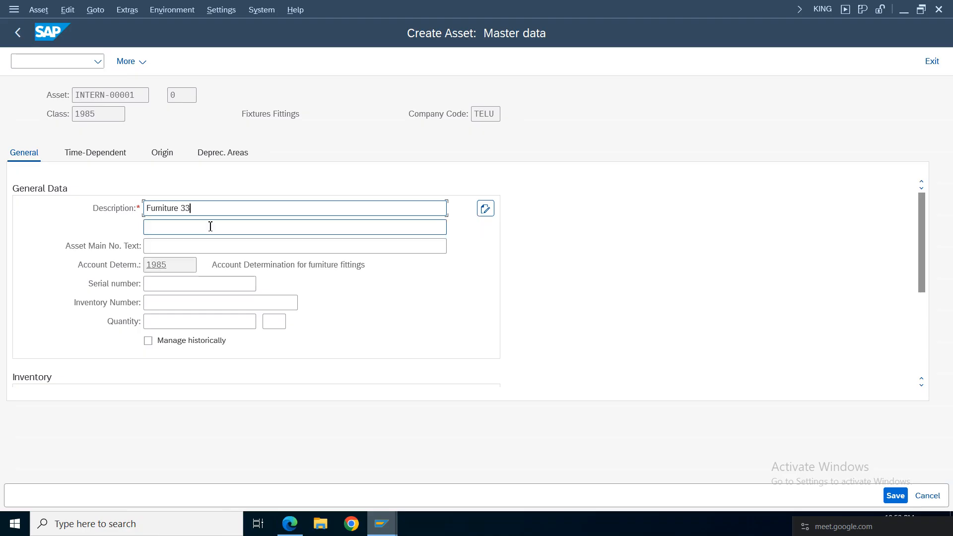
Assign cost center 100100 in the asset's time-dependent data and confirm the entry
click(97, 156)
click(163, 154)
click(105, 155)
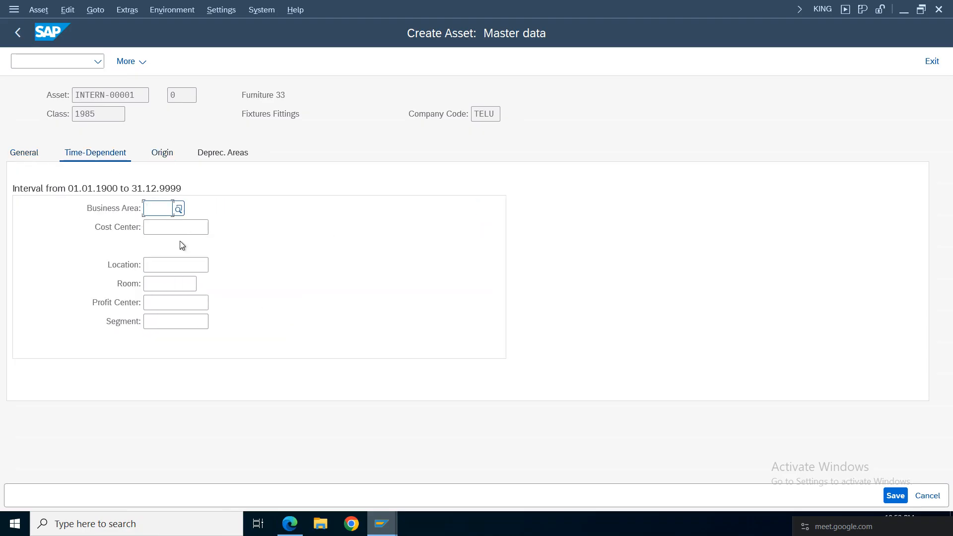
click(167, 227)
click(166, 227)
click(165, 245)
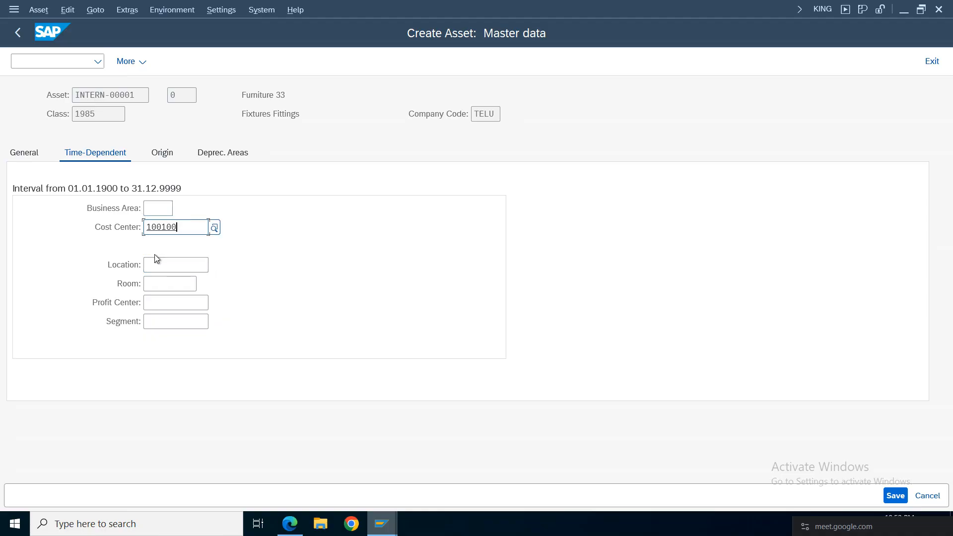
key(Return)
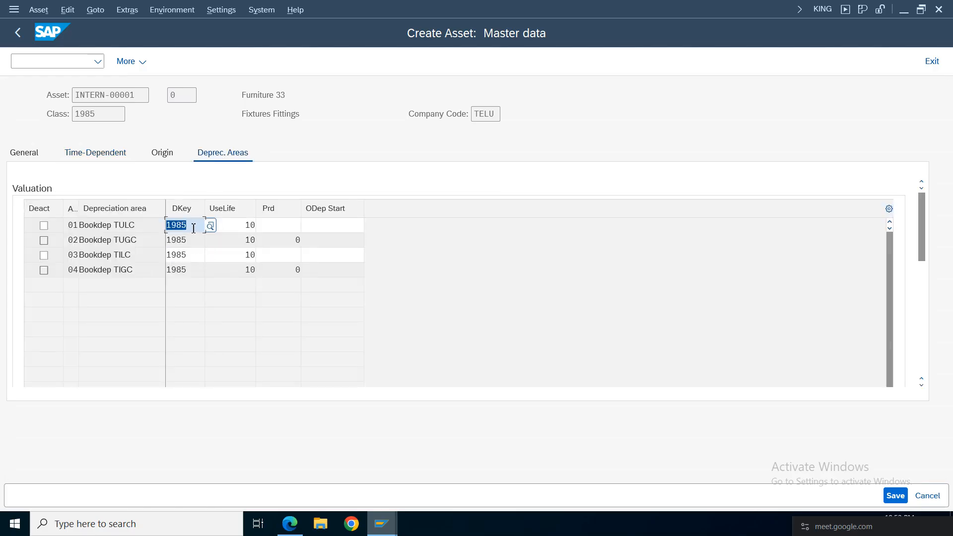
text(d)
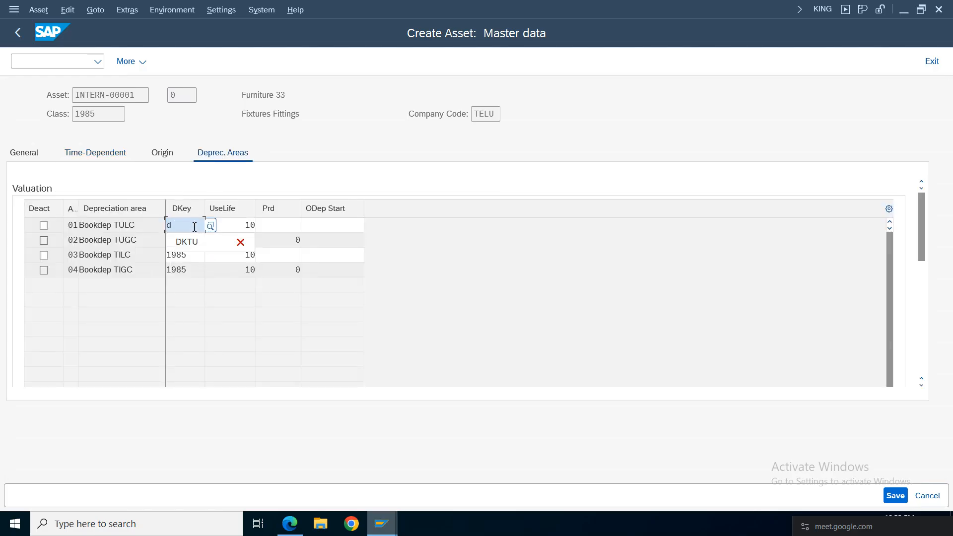
text(tkd)
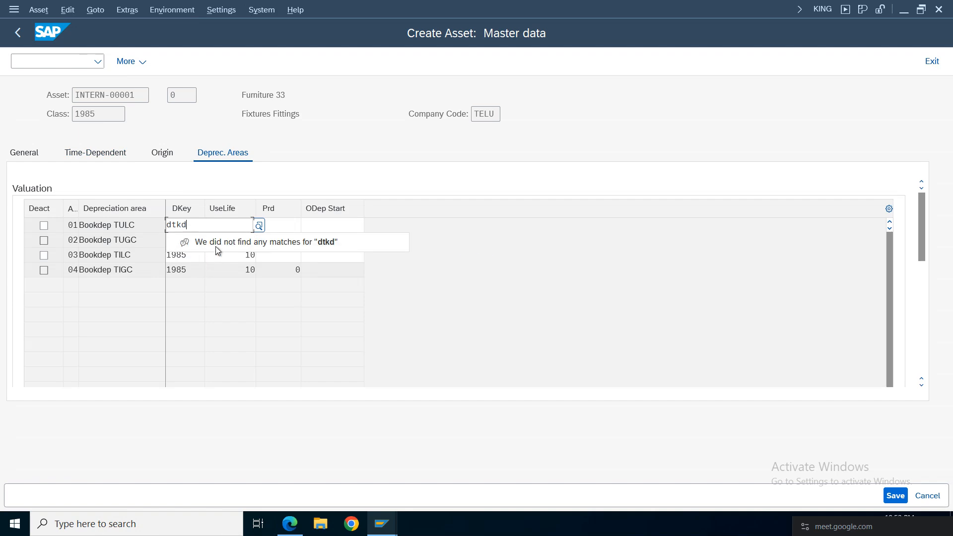
key(Return)
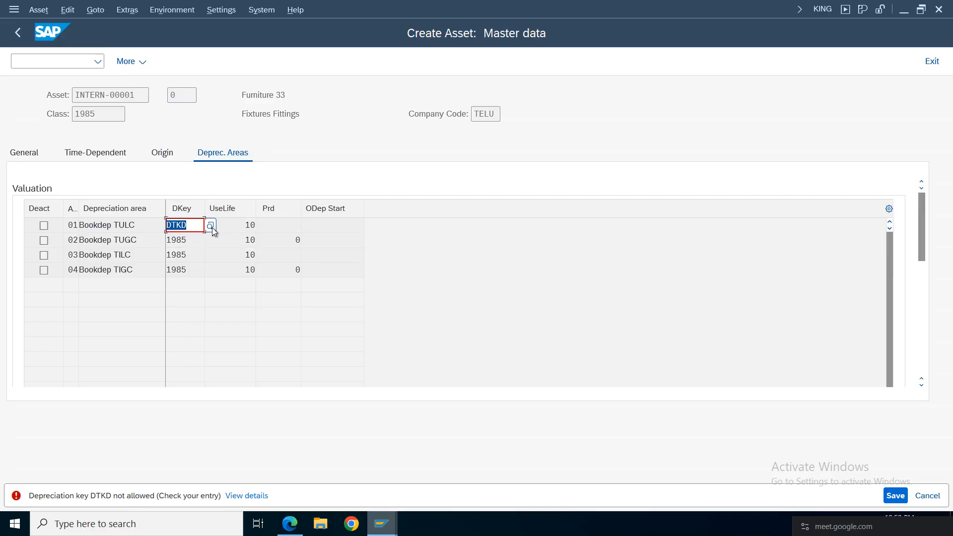
Choose DKTD from the list of depreciation keys for depreciation area 01 Bookdep TULC and confirm it
click(212, 228)
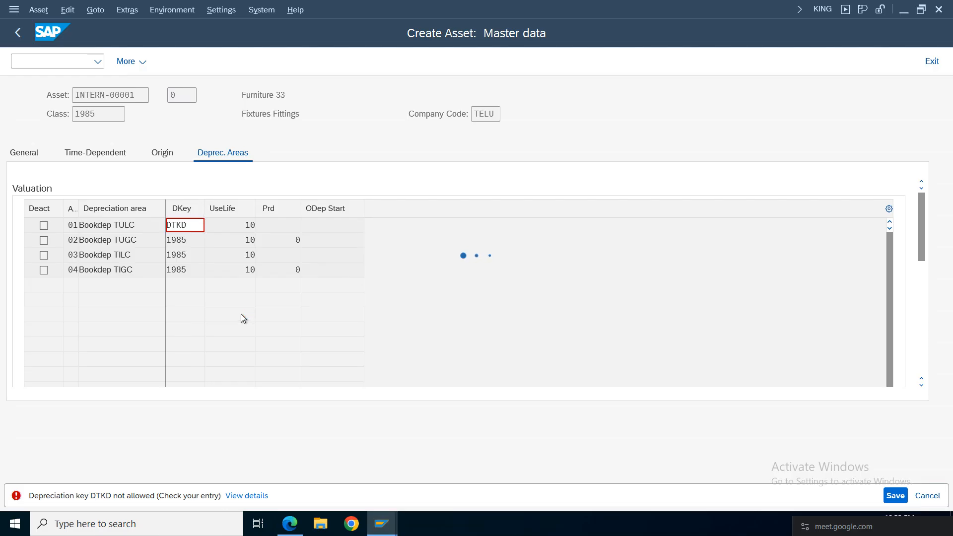
drag(473, 305, 471, 278)
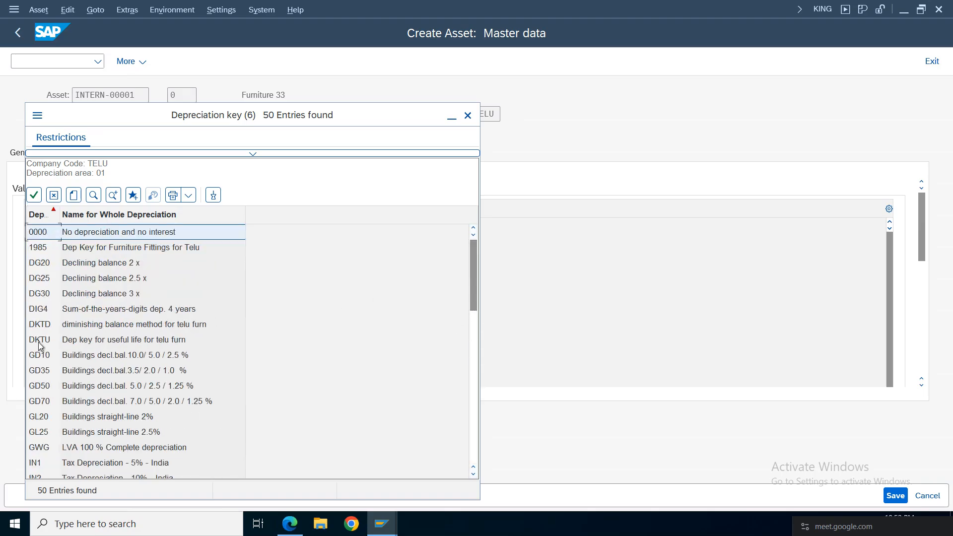
double_click(102, 328)
key(Return)
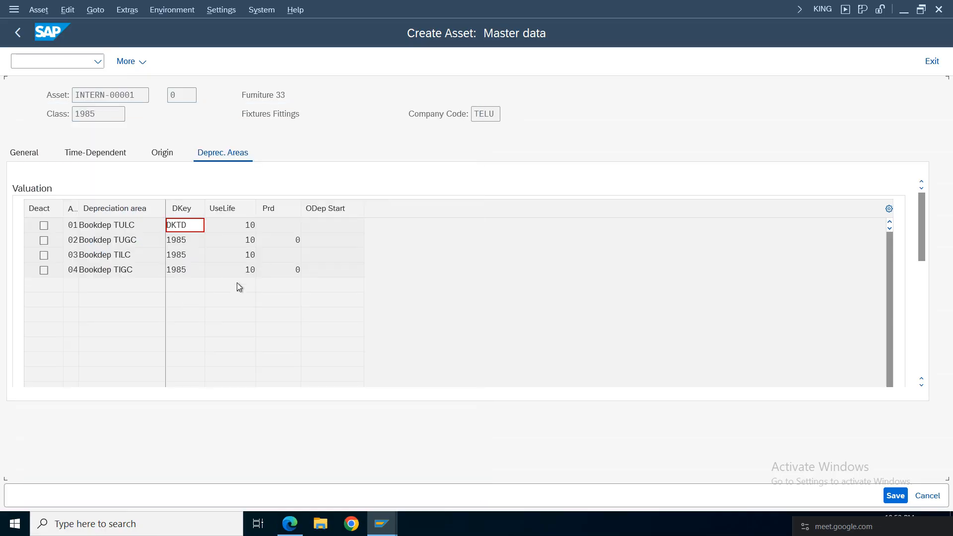
Set the depreciation key of area 03 Bookdep TILC to DKTD and save the new asset
click(200, 260)
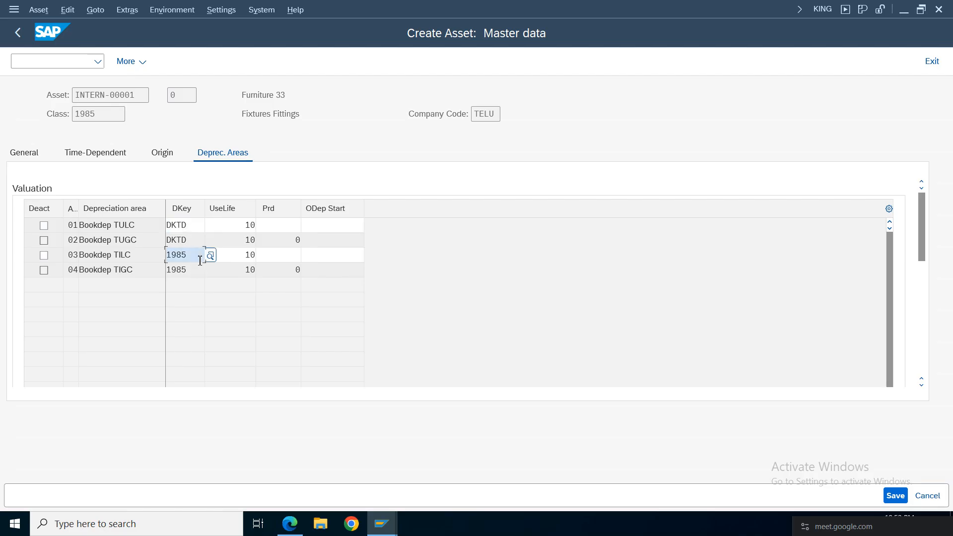
key(BackSpace)
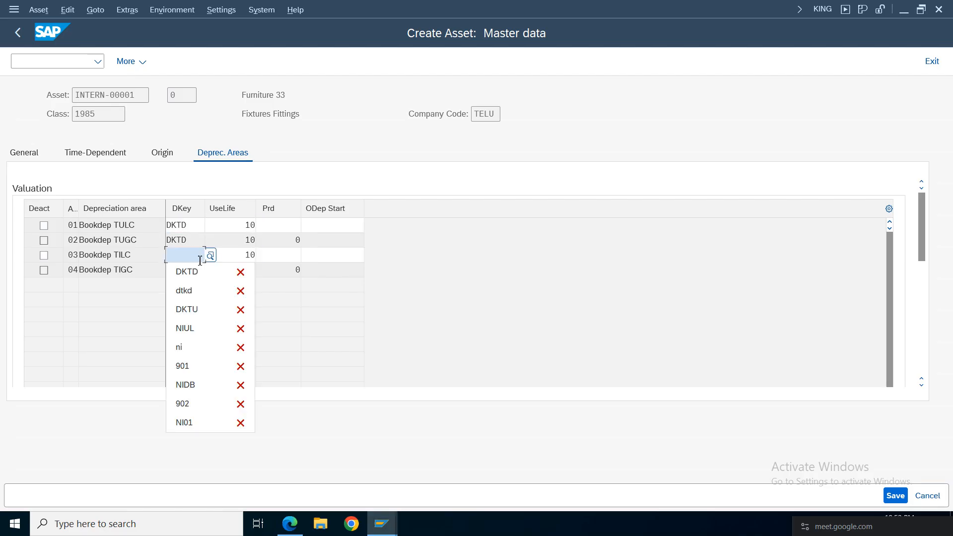
text(D)
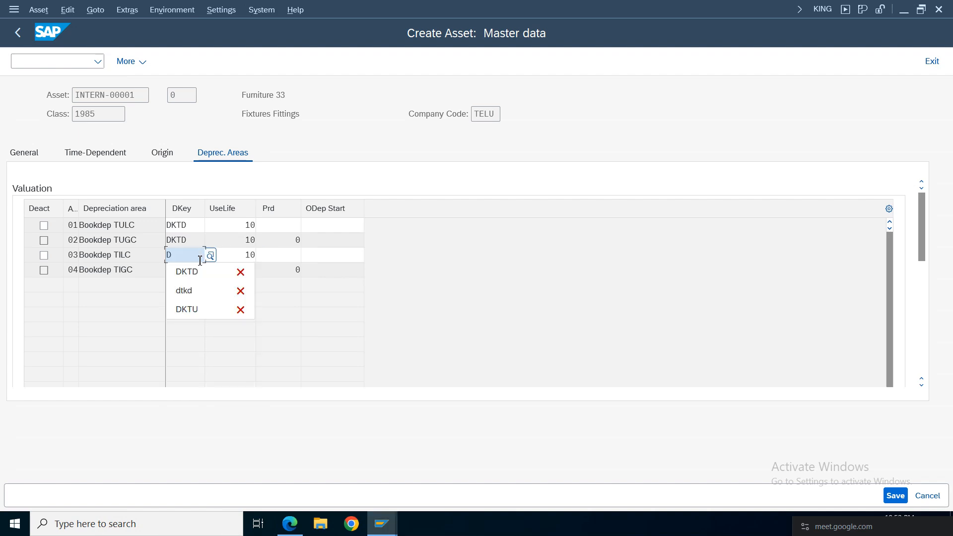
text(KTD)
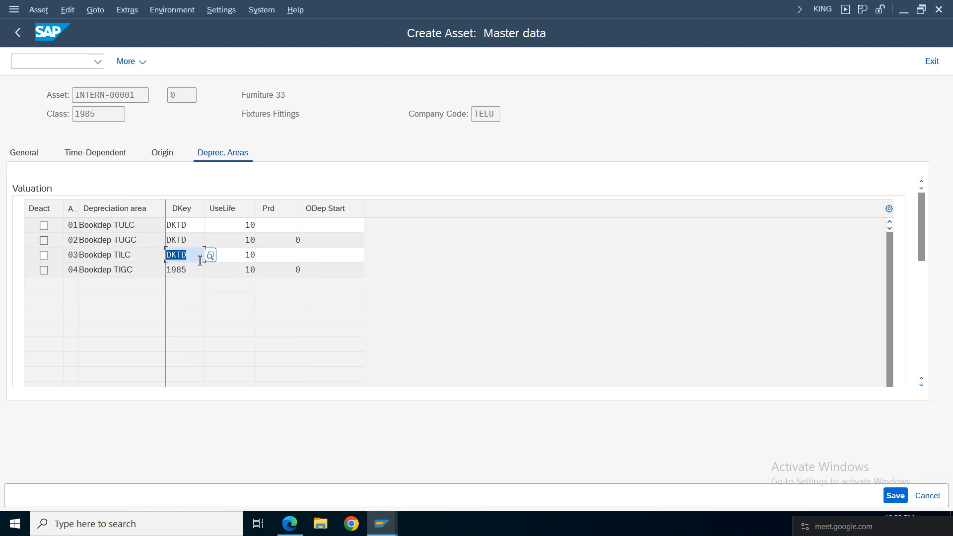
key(Return)
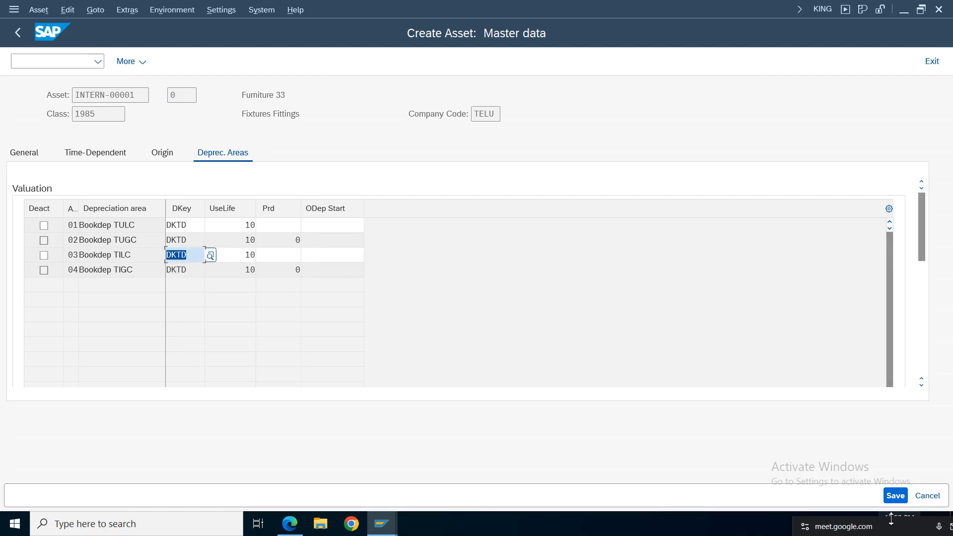
click(895, 495)
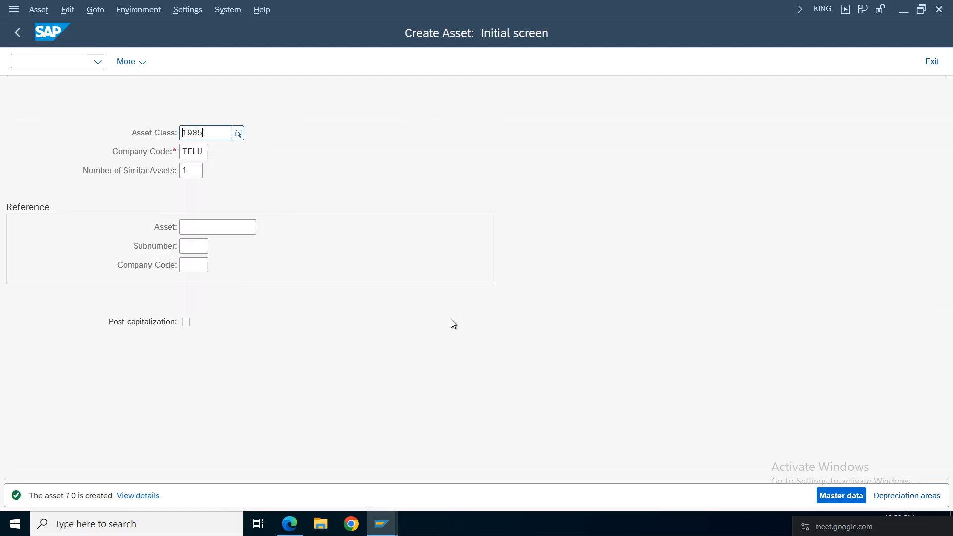
Switch to the session for acquisition from purchase with vendor and set the document date and posting date to 01.04.2025
mouse_move(387, 533)
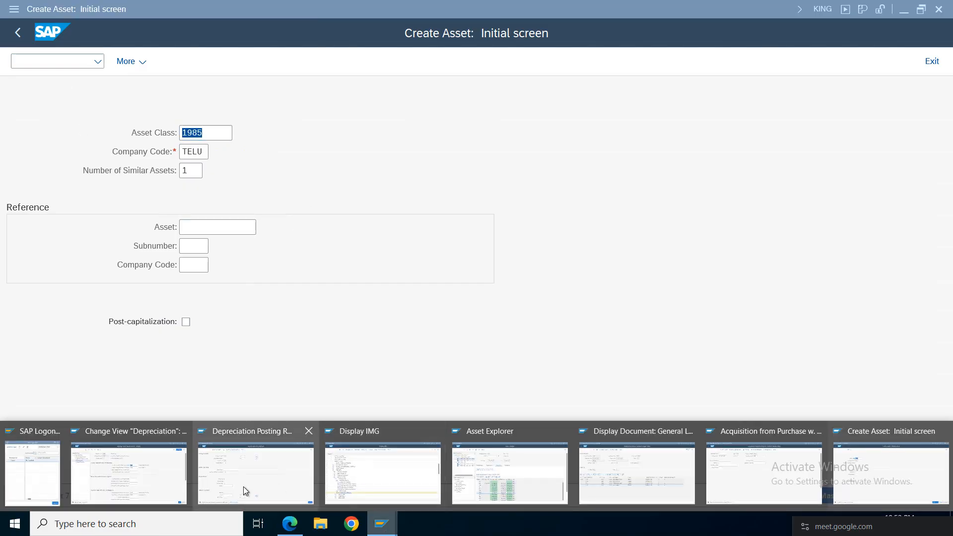
click(764, 472)
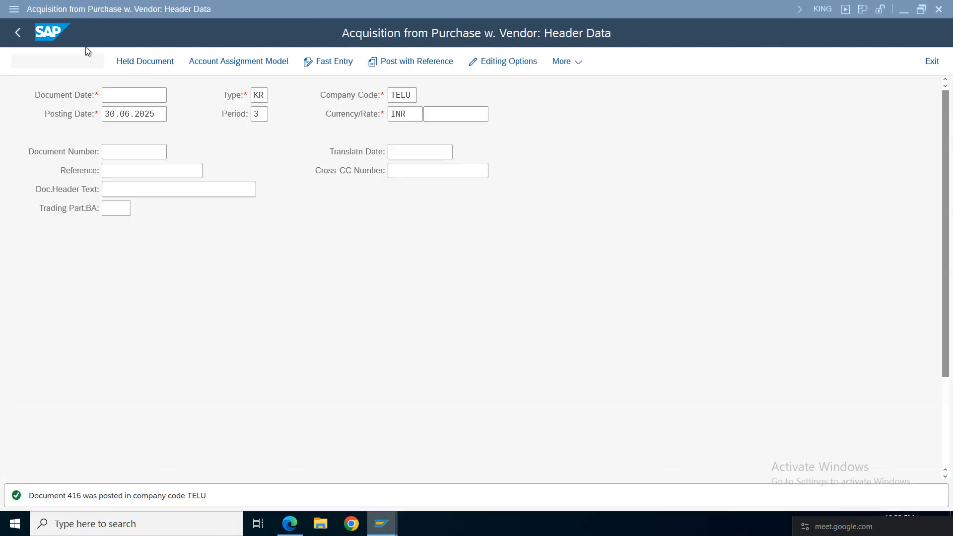
click(110, 97)
key(space)
click(134, 120)
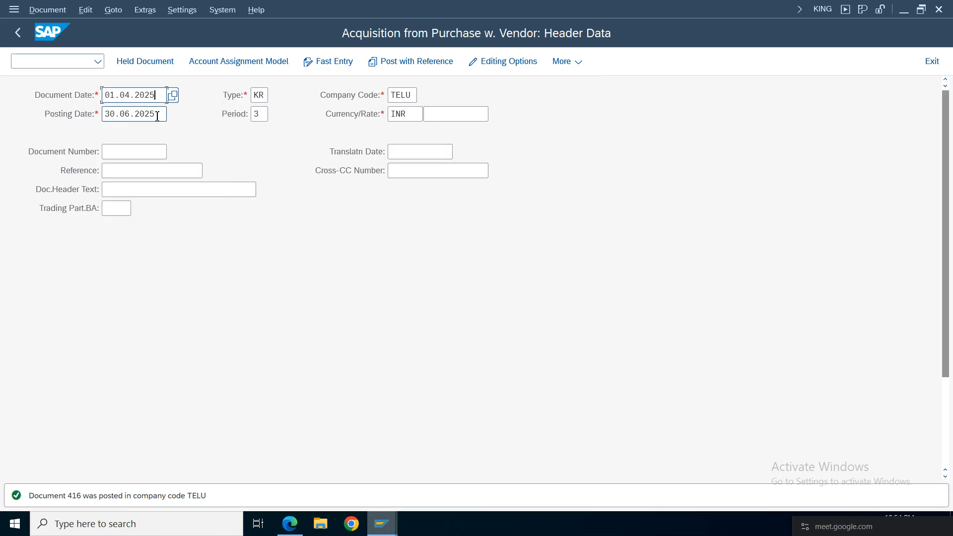
click(157, 117)
key(space)
click(126, 131)
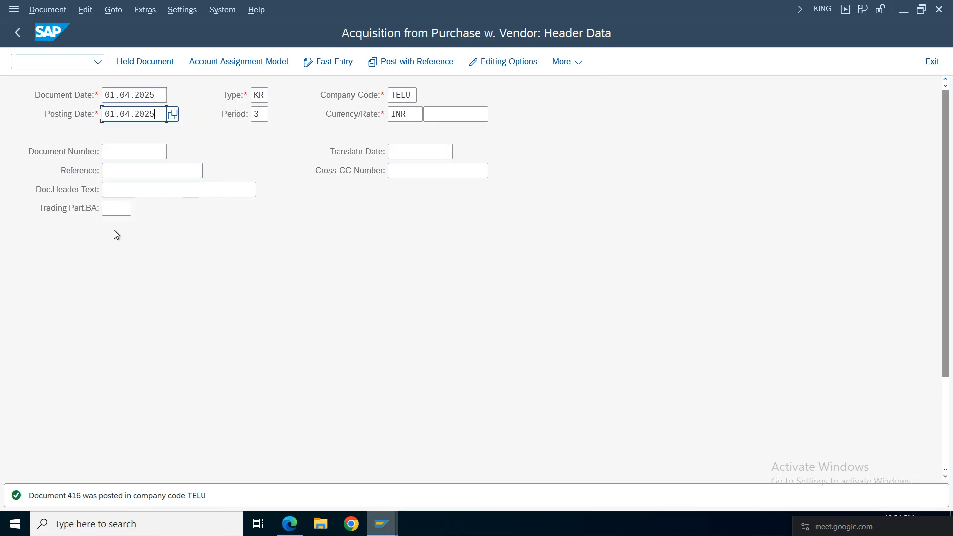
Enter Asset Purc as both the reference and the document header text
click(144, 173)
key(space)
click(133, 182)
click(123, 193)
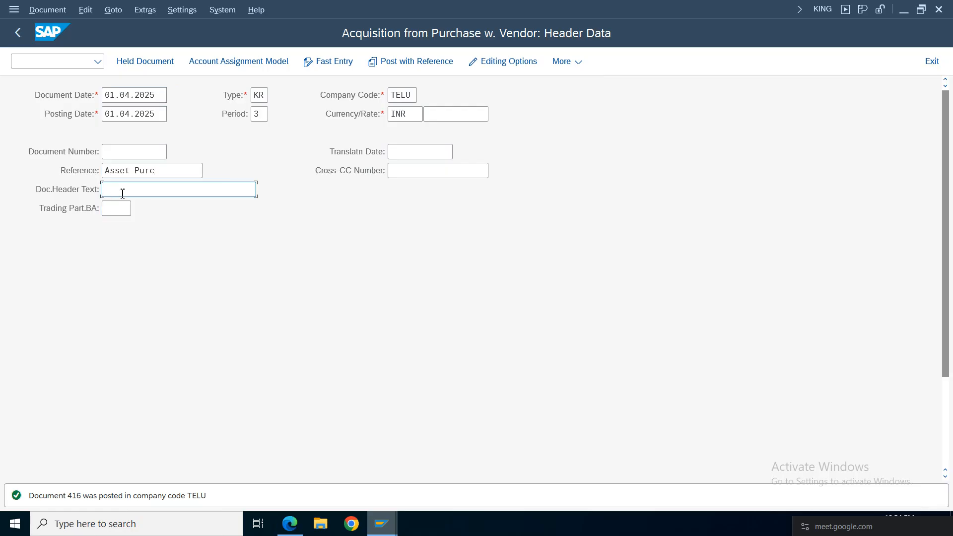
key(space)
click(137, 204)
Enter the Bell Company vendor account for the first line item and confirm the header data, accepting the adjusted period
drag(946, 215, 945, 318)
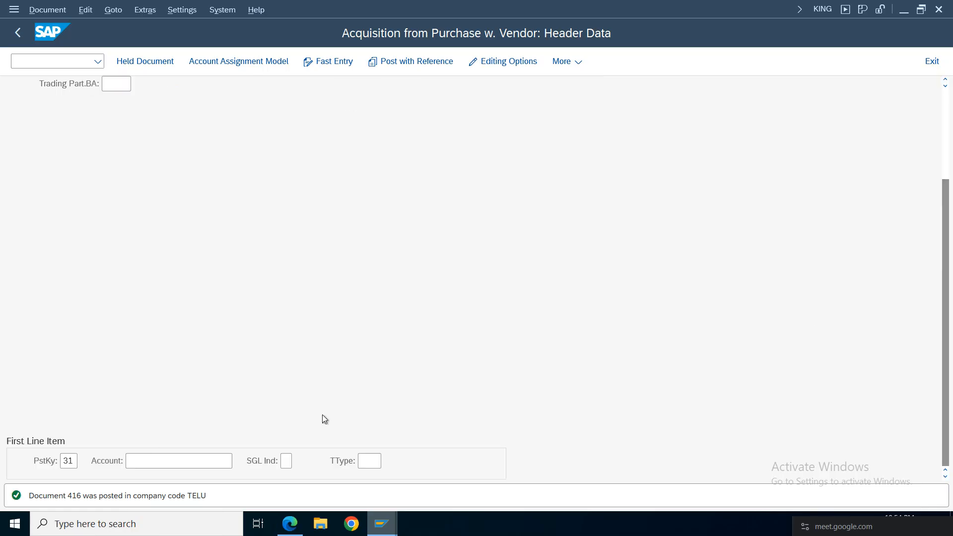
click(171, 460)
key(space)
click(159, 218)
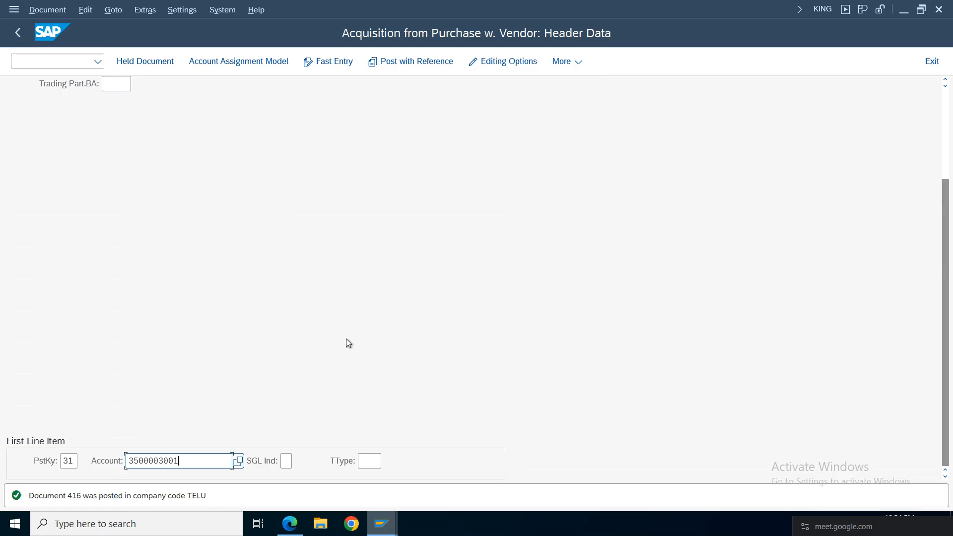
key(Return)
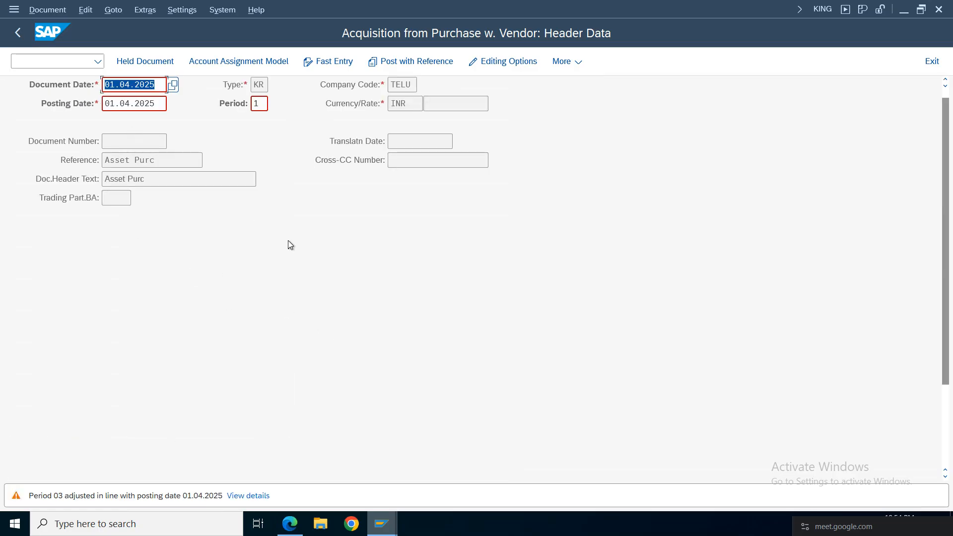
key(Return)
Set the vendor item's amount to 600000 INR and its text to Asset Acqusition
key(space)
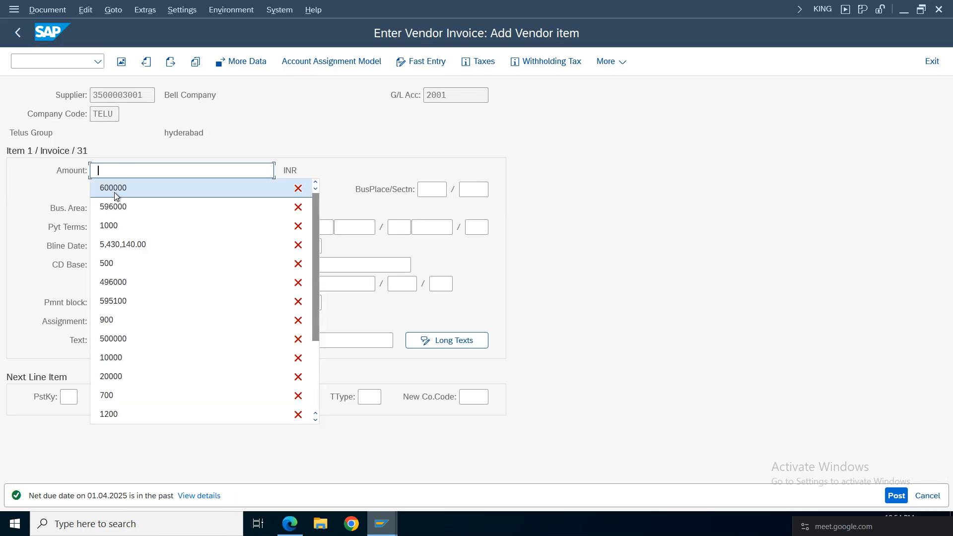
click(119, 192)
click(97, 192)
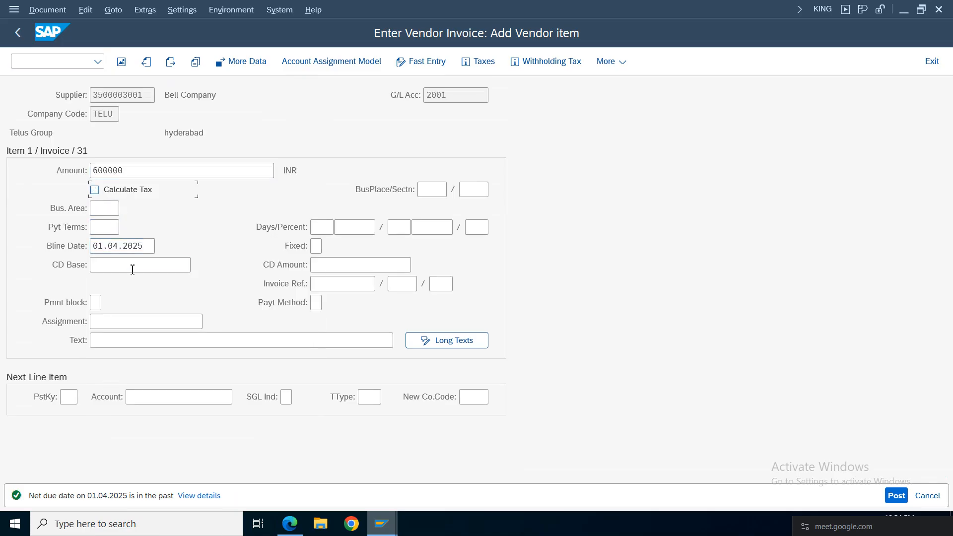
click(109, 340)
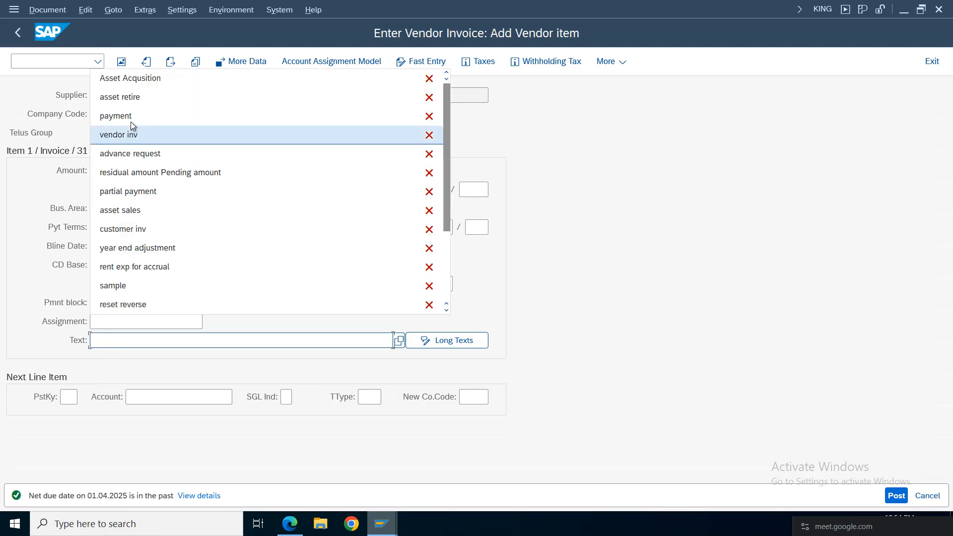
click(128, 78)
Set the next line item's posting key to 70 and its account to asset 7-0
click(68, 399)
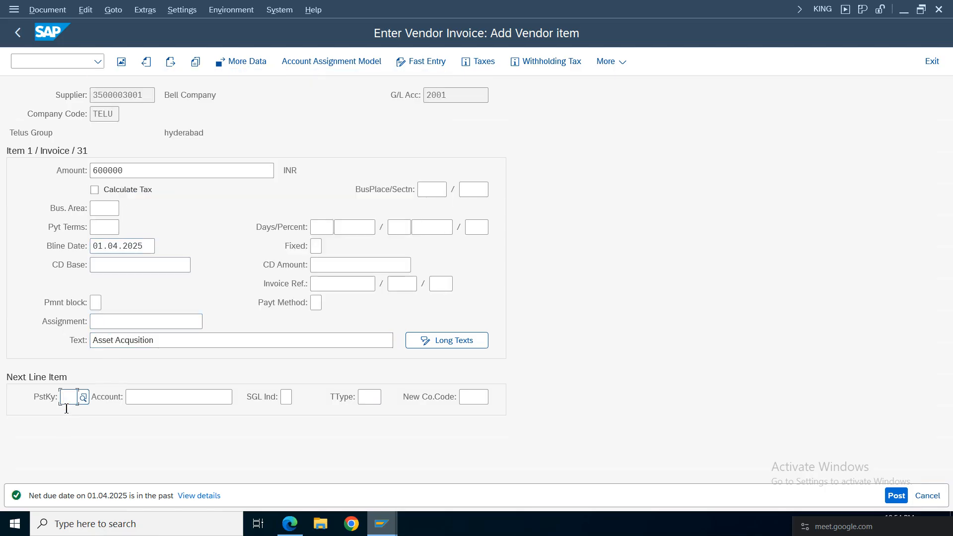
click(76, 433)
click(167, 397)
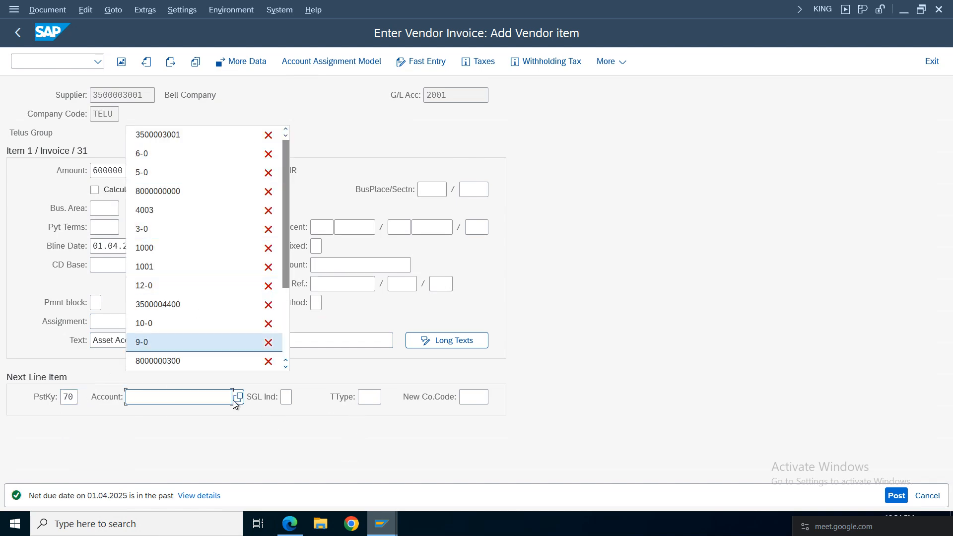
click(237, 399)
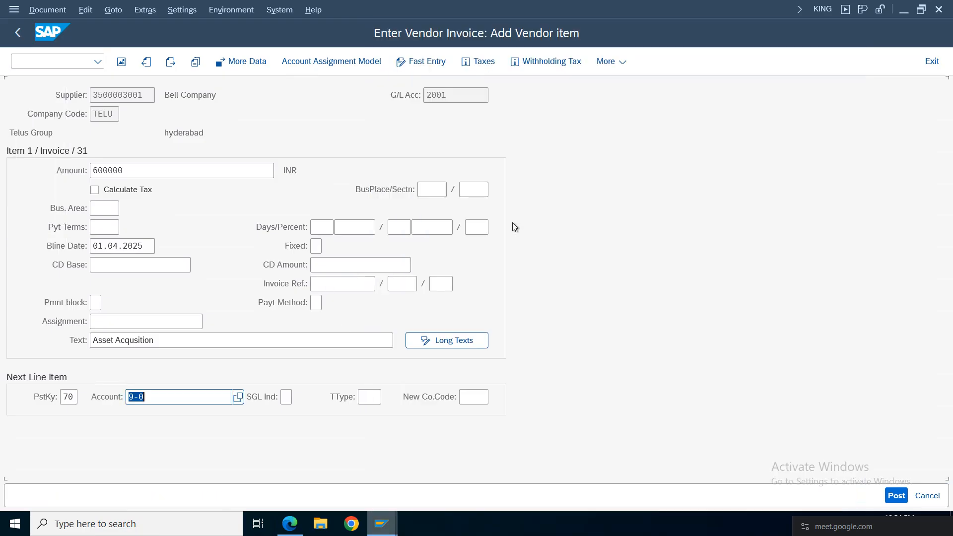
click(237, 401)
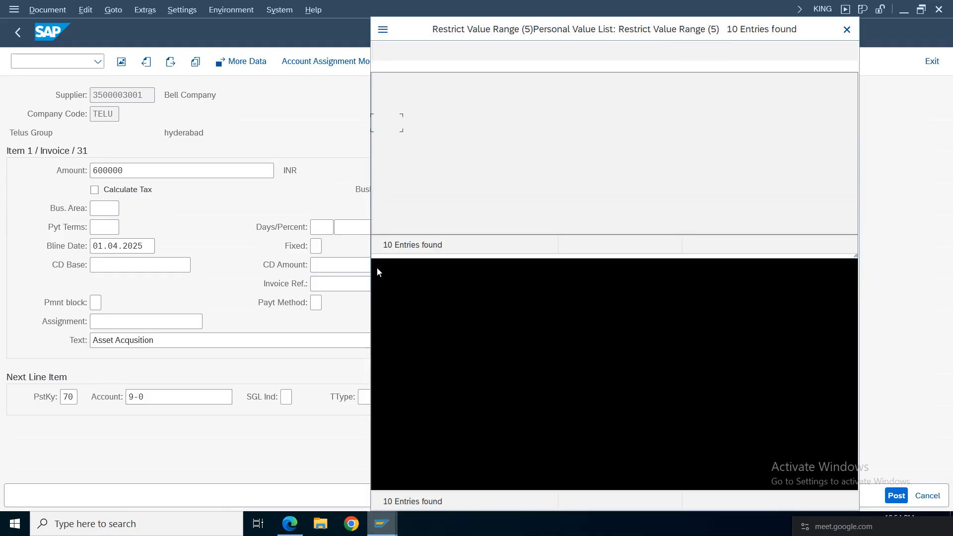
double_click(562, 262)
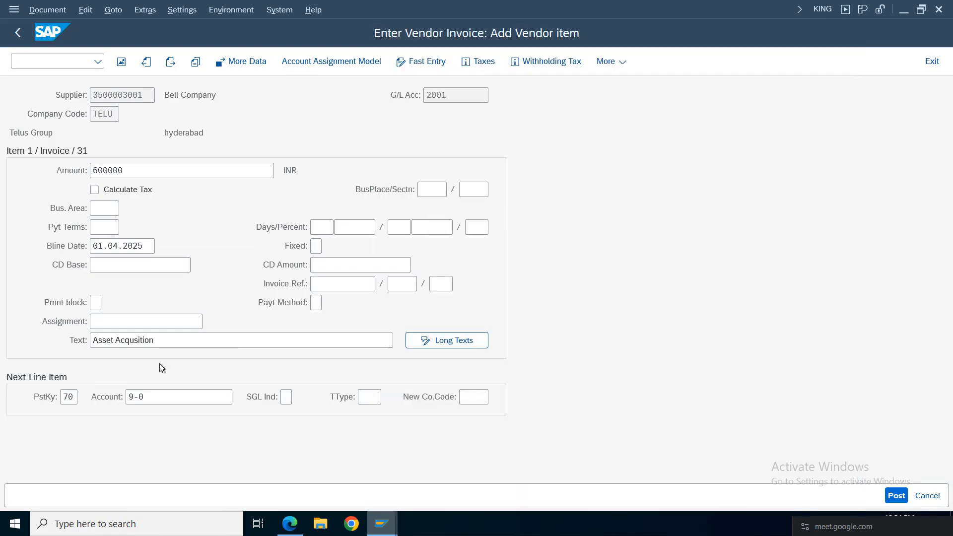
Set the next line item's transaction type to 100 and continue to the asset item, accepting the withholding tax information
click(368, 397)
click(370, 417)
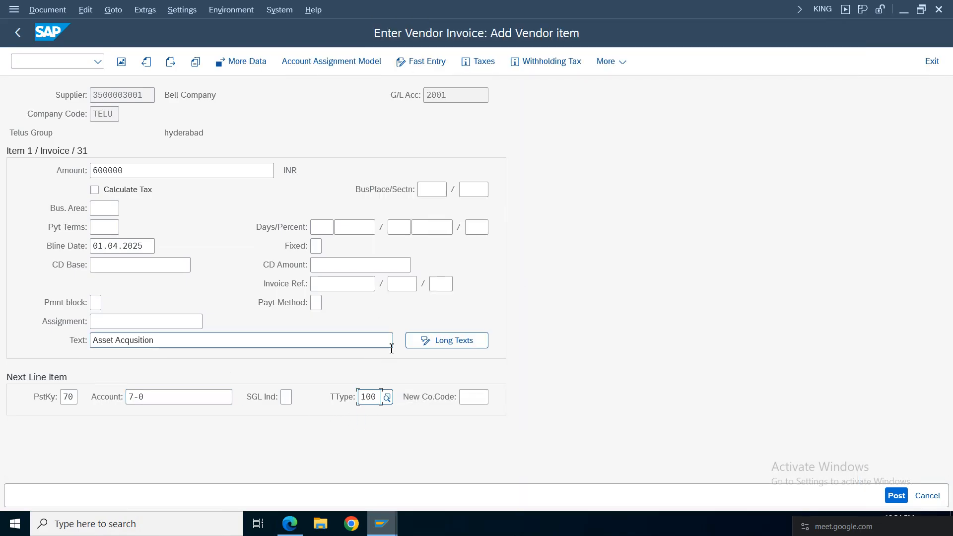
key(Return)
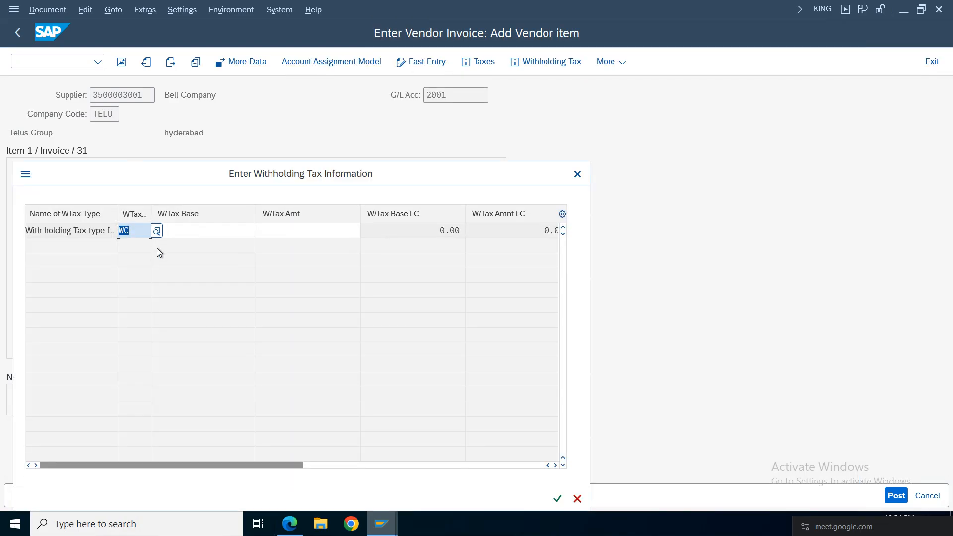
key(Return)
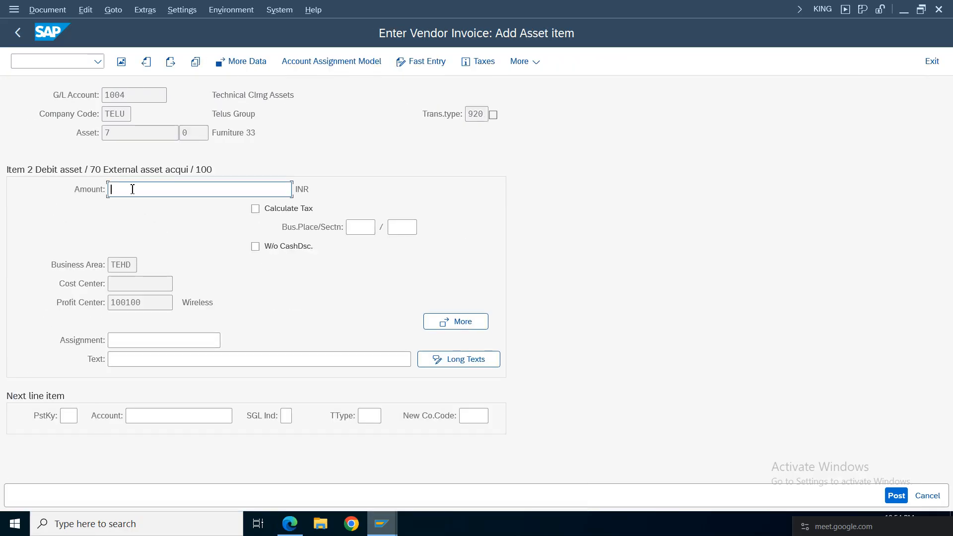
Set the asset item's amount to 600000 INR and its text to Asset Acqusition, and post the document
click(132, 189)
click(196, 207)
click(135, 359)
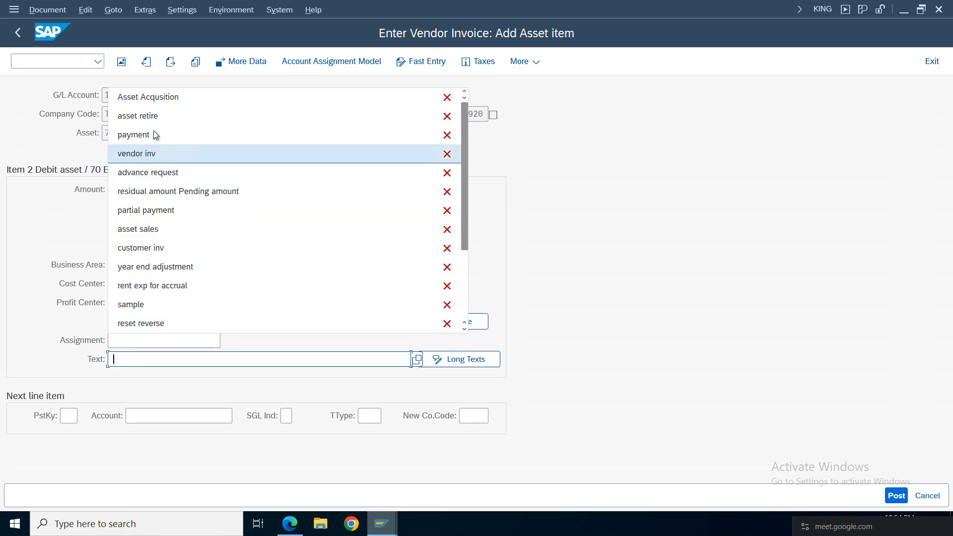
click(133, 104)
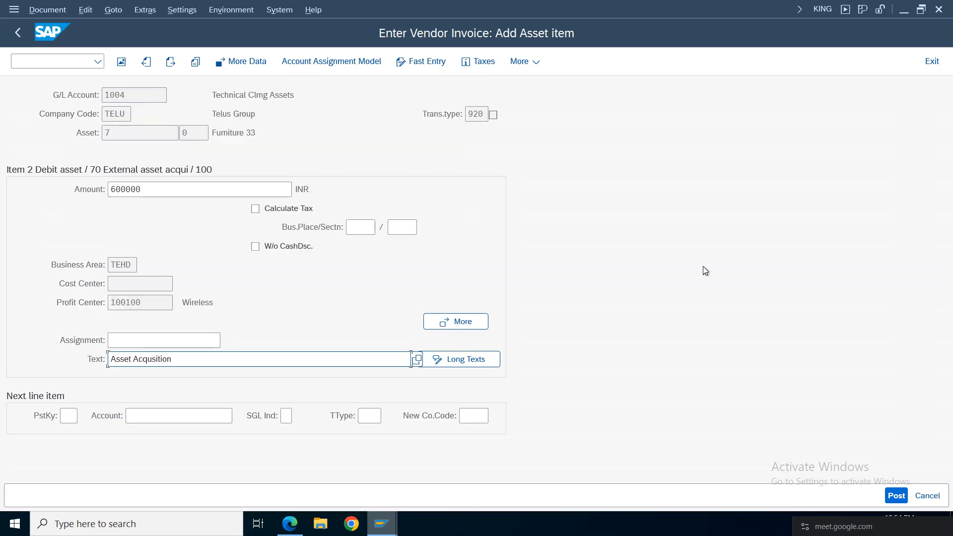
click(903, 496)
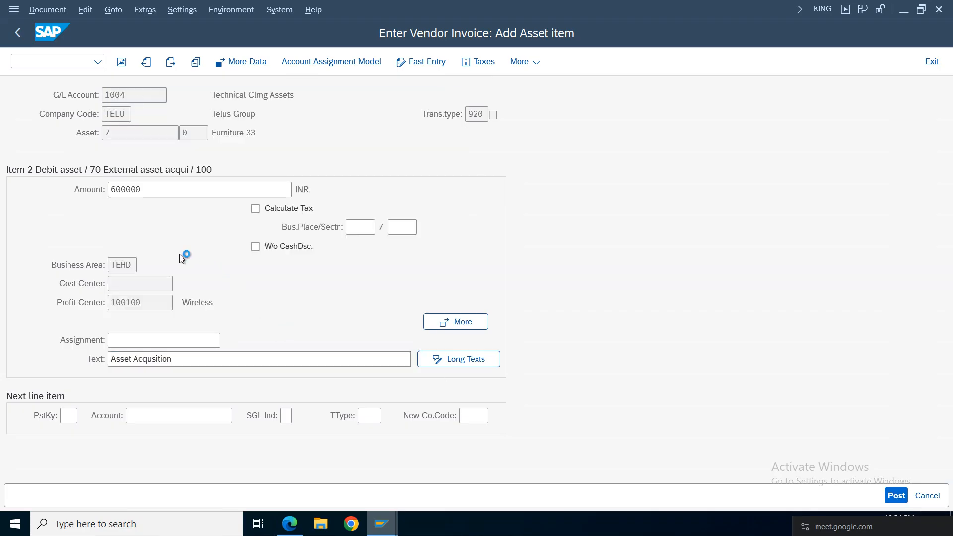
Display the posted acquisition document, and exit the asset change transaction in the other session
click(50, 9)
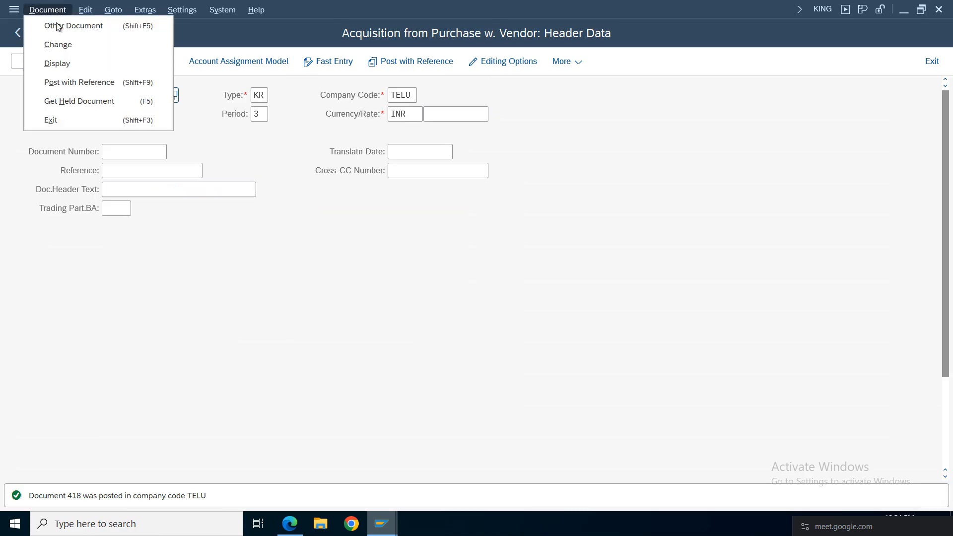
click(58, 62)
click(382, 525)
click(489, 438)
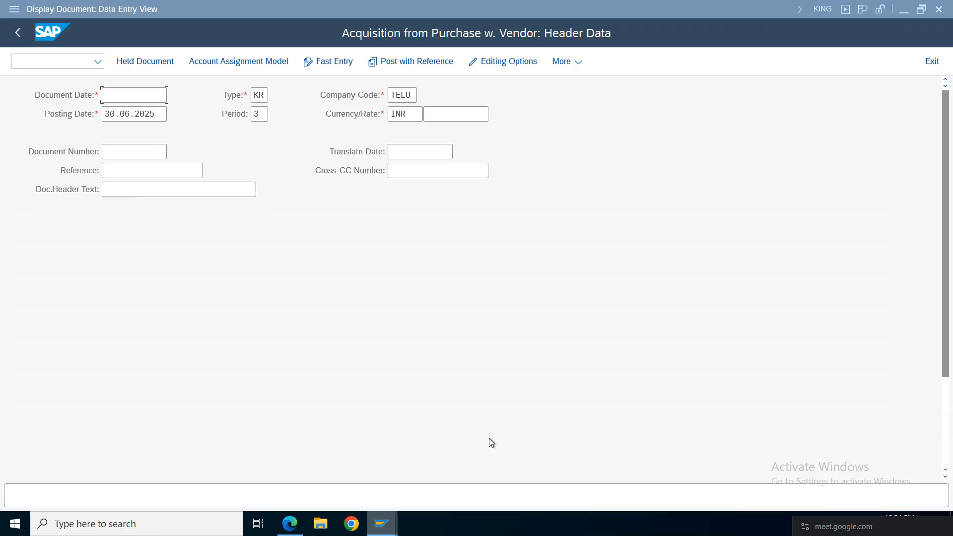
click(18, 32)
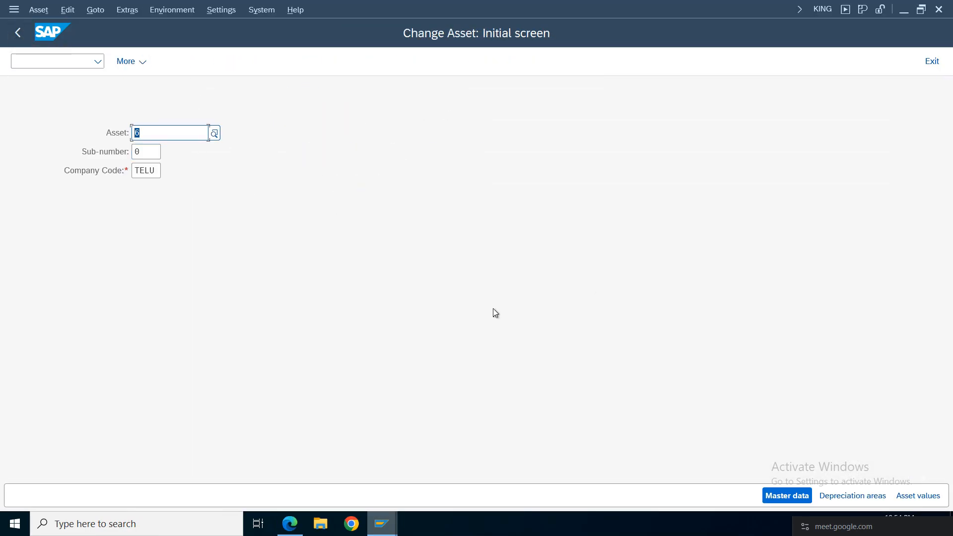
click(939, 68)
Close the Display IMG, Depreciation Posting Run and general ledger document sessions, and switch to the Create Asset session
mouse_move(396, 514)
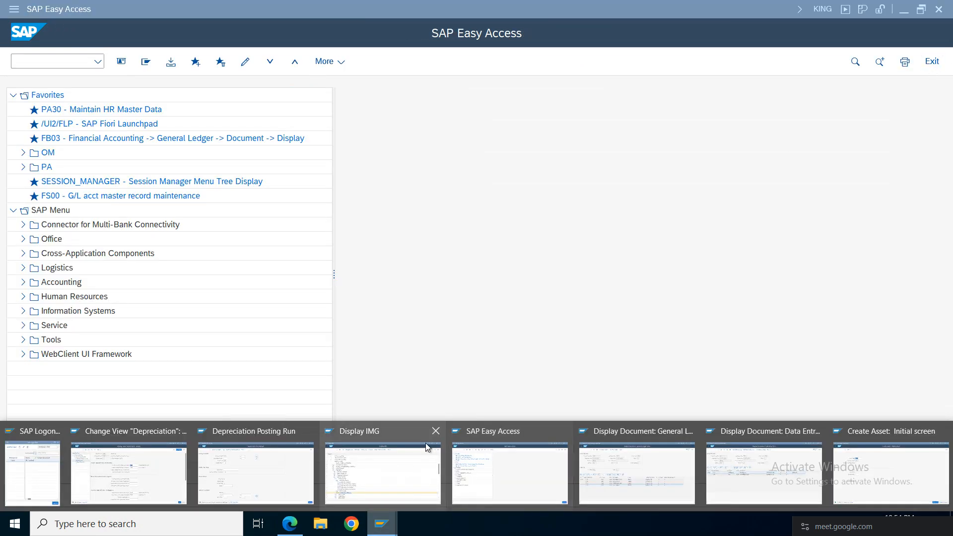
click(436, 430)
click(327, 426)
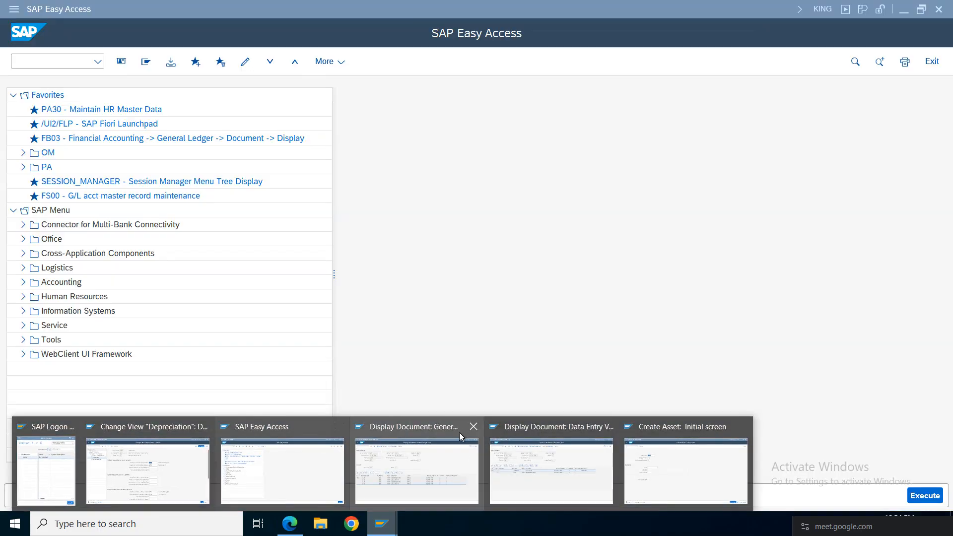
click(471, 427)
click(615, 468)
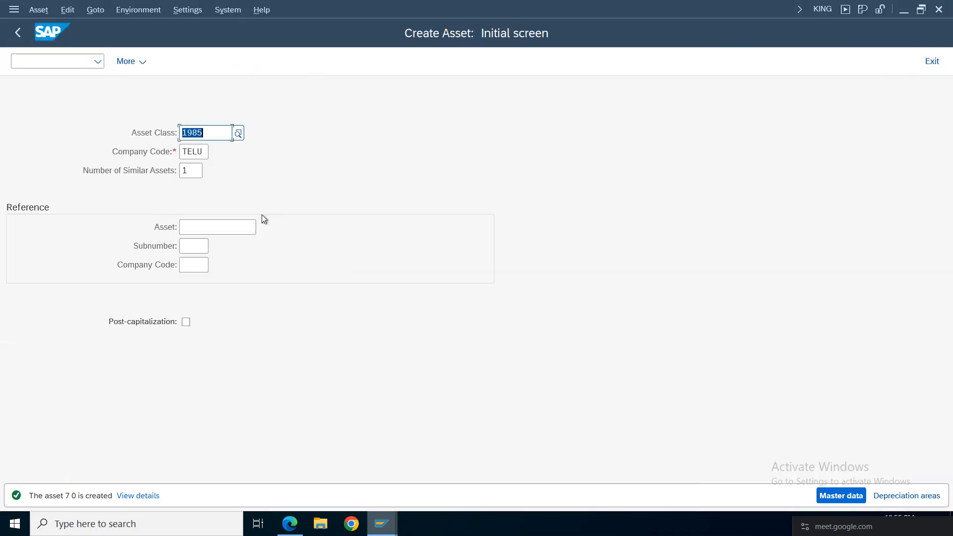
click(840, 495)
click(39, 10)
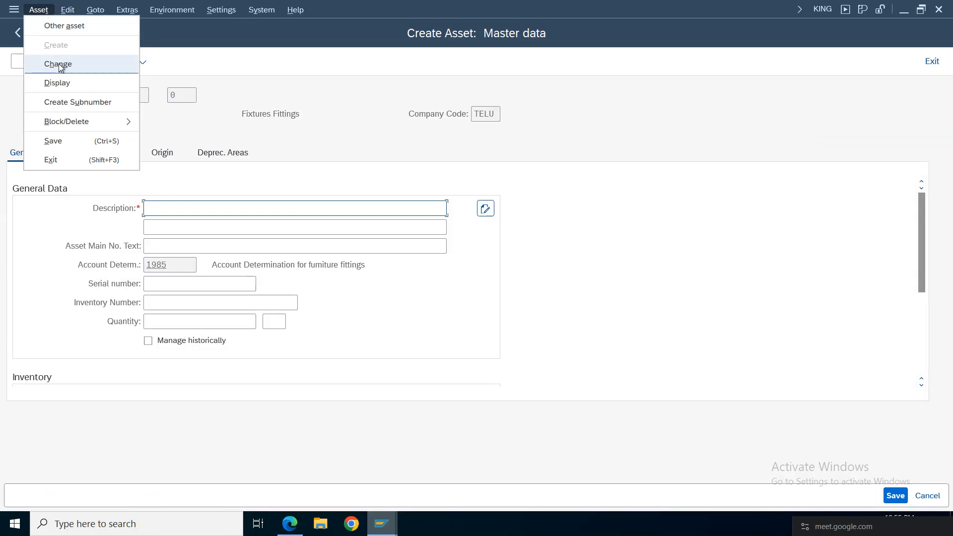
click(58, 65)
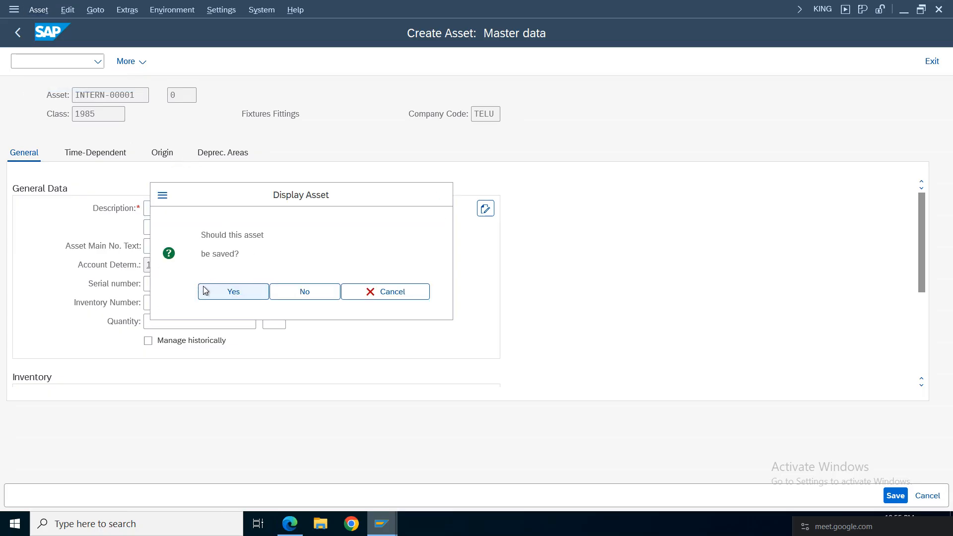
click(205, 291)
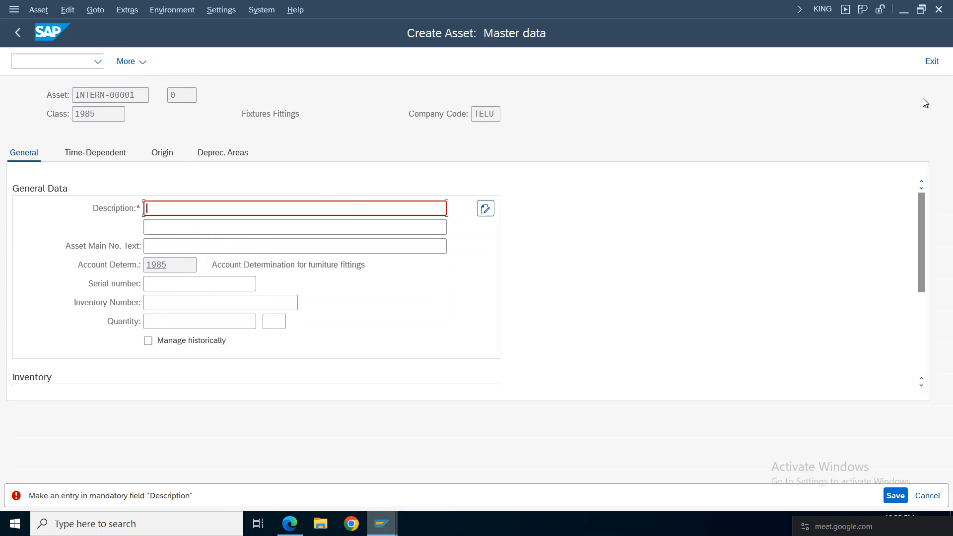
click(932, 61)
click(327, 296)
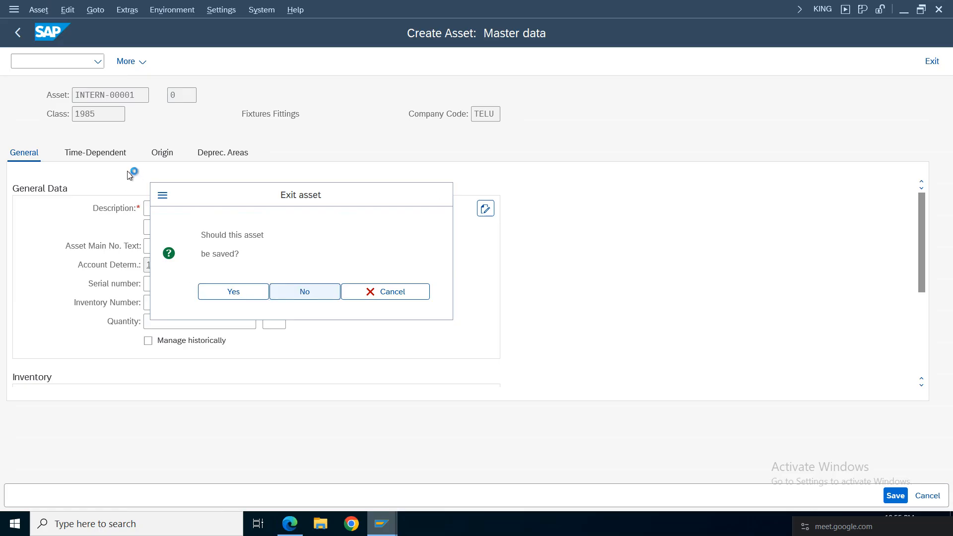
Run transaction AS03 for asset 7 in company code TELU and open its asset values
text(as03)
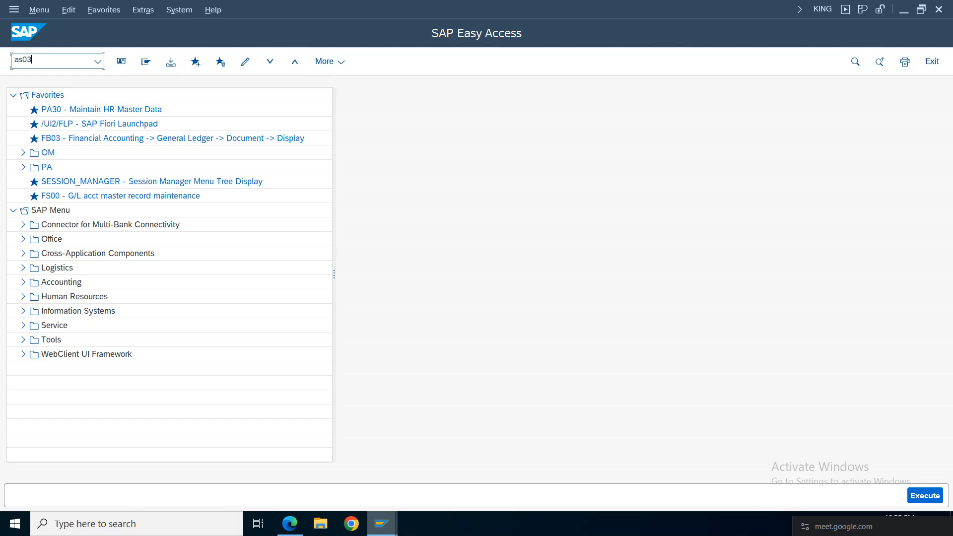
key(Return)
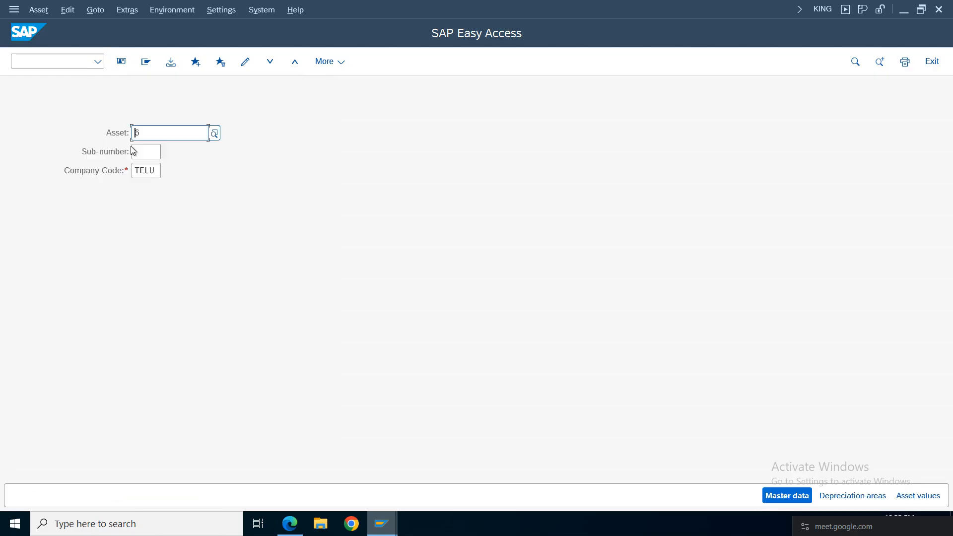
text(6)
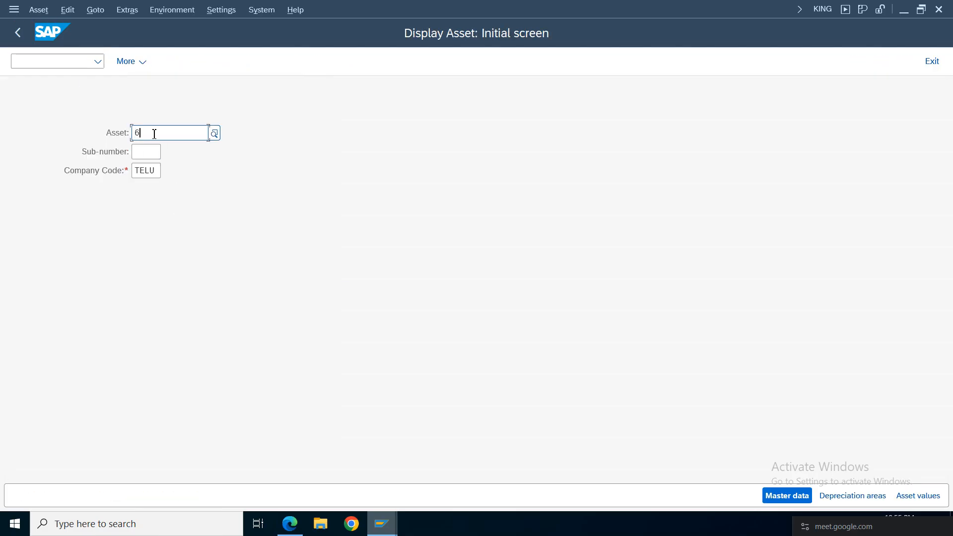
text(7)
key(Return)
click(157, 133)
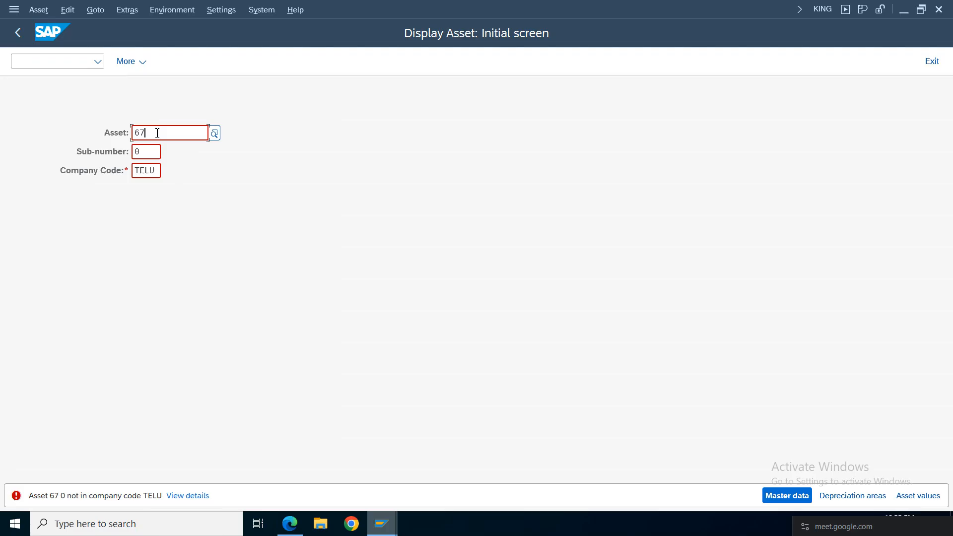
key(BackSpace)
key(BackSpace)
text(70)
key(BackSpace)
key(Return)
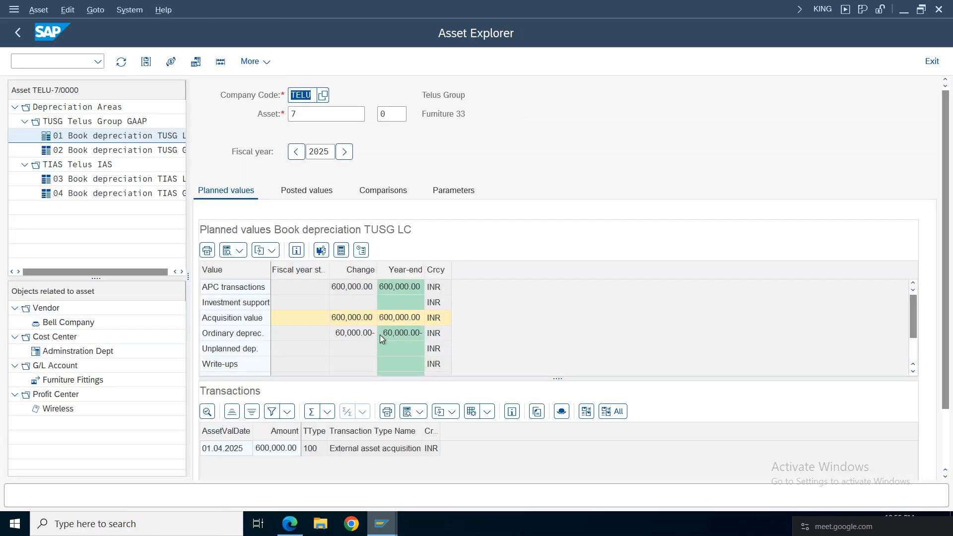
Check the planned ordinary depreciation and bring up the full year-by-year comparison for book depreciation area 01
click(348, 333)
click(373, 196)
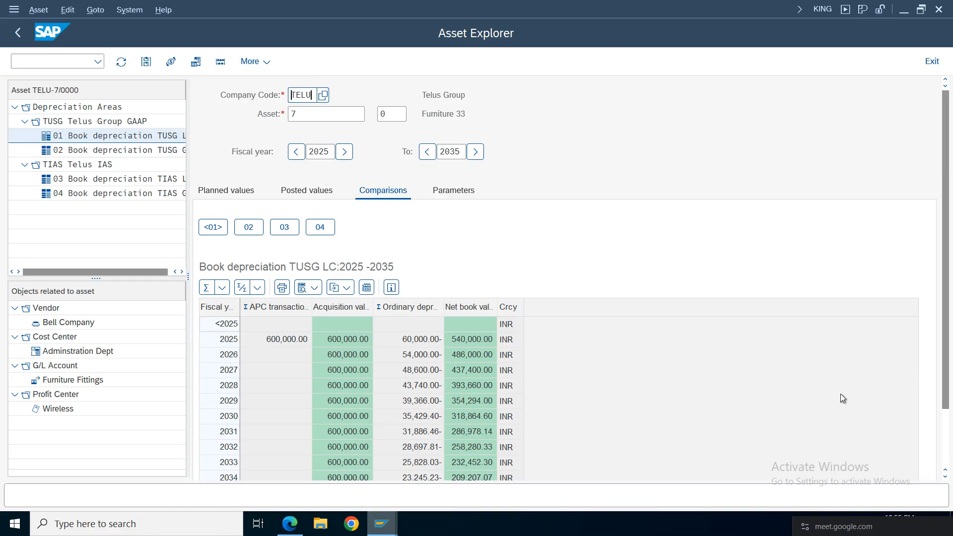
drag(948, 321, 945, 370)
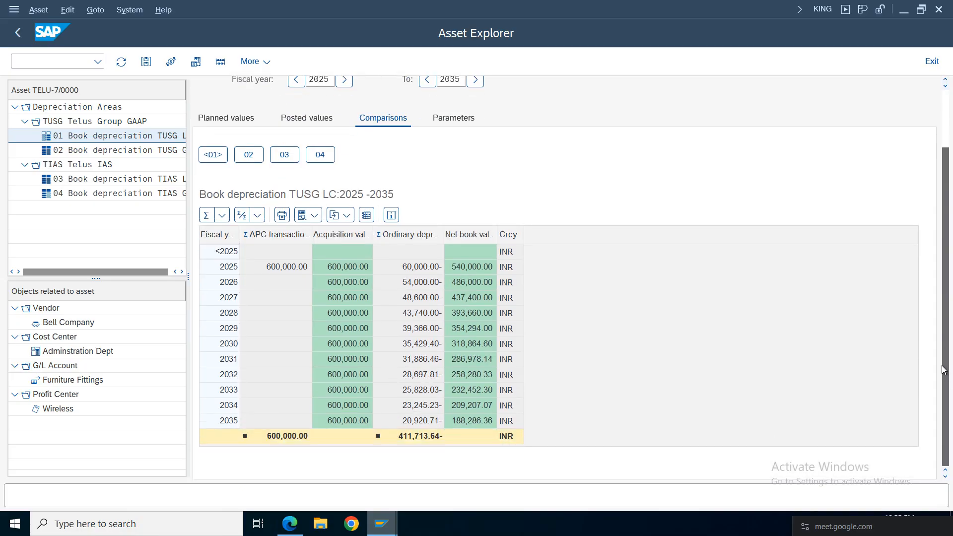
Examine how the ordinary depreciation and net book value develop in the fiscal years from 2025 to 2030
click(476, 336)
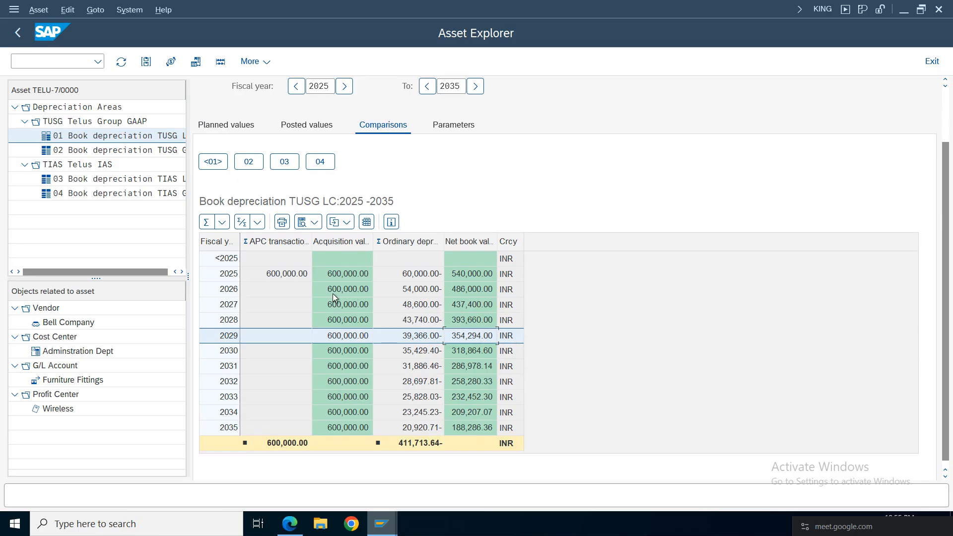
click(423, 276)
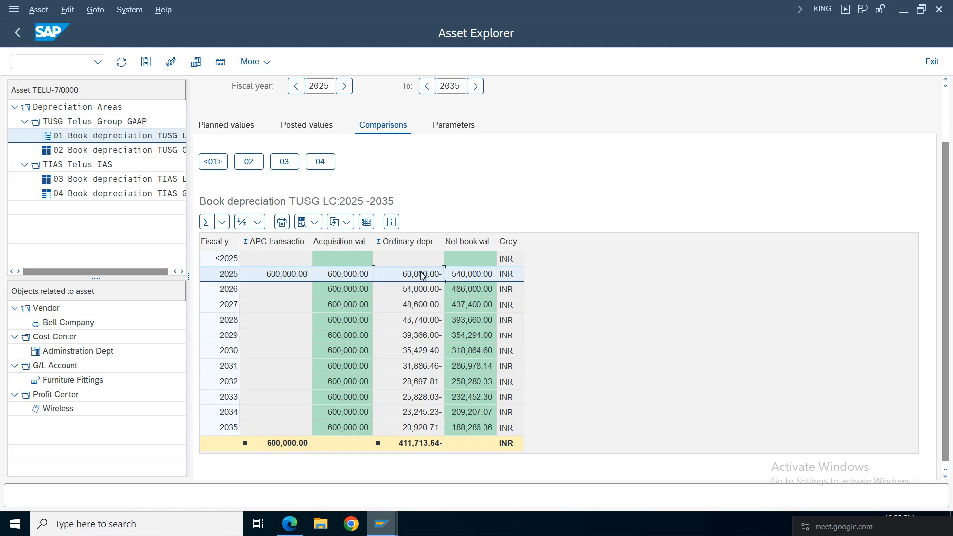
click(467, 276)
click(460, 292)
click(423, 307)
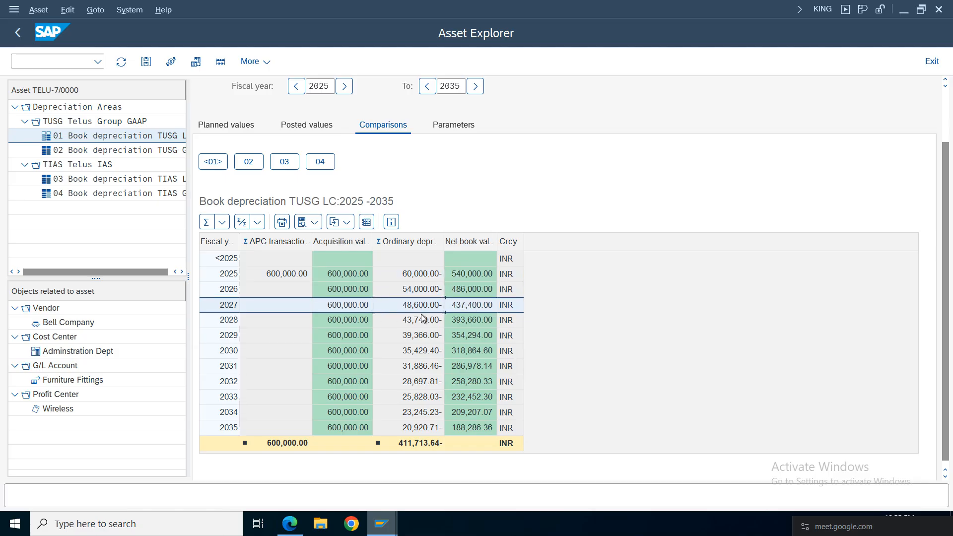
click(465, 319)
click(426, 337)
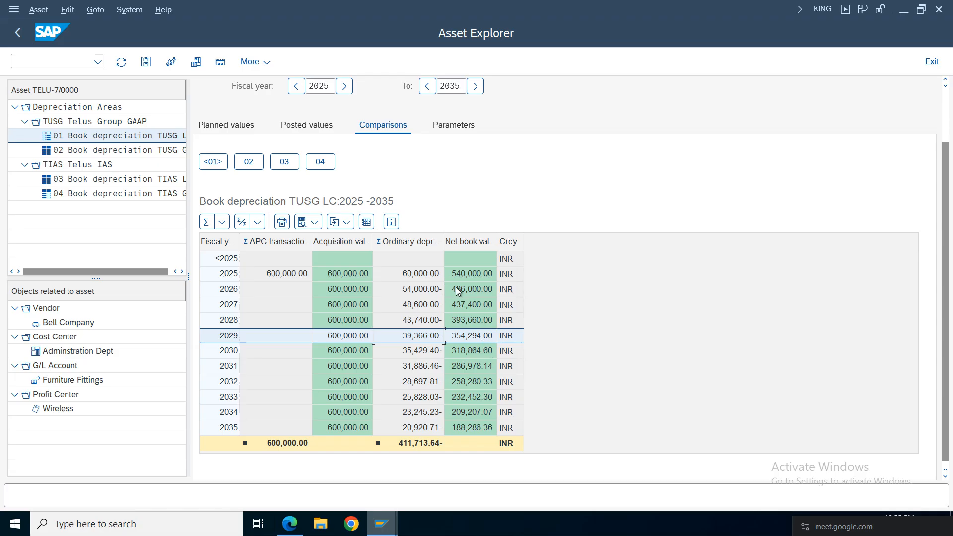
click(464, 351)
Switch to the SAP Easy Access session, run transaction SPRO and display the SAP Reference IMG
click(388, 521)
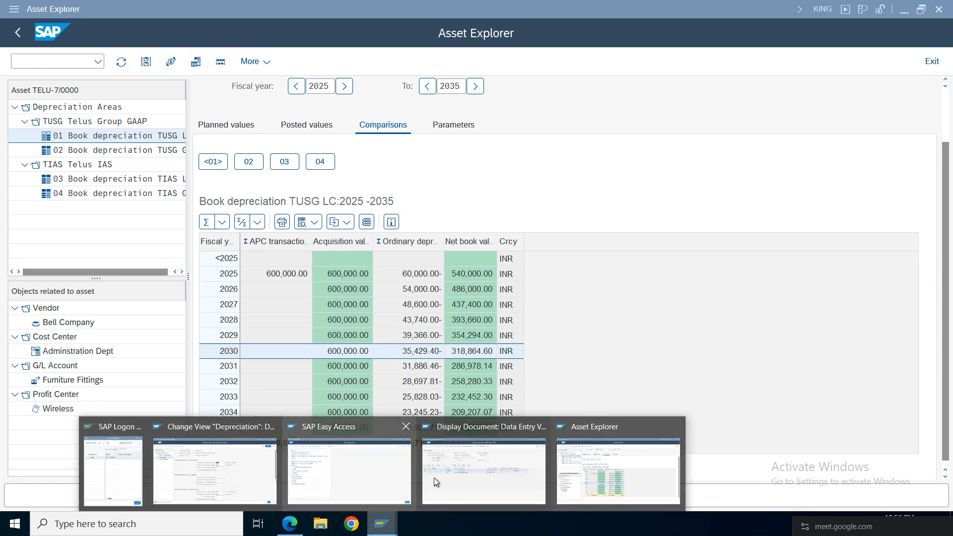
mouse_move(379, 469)
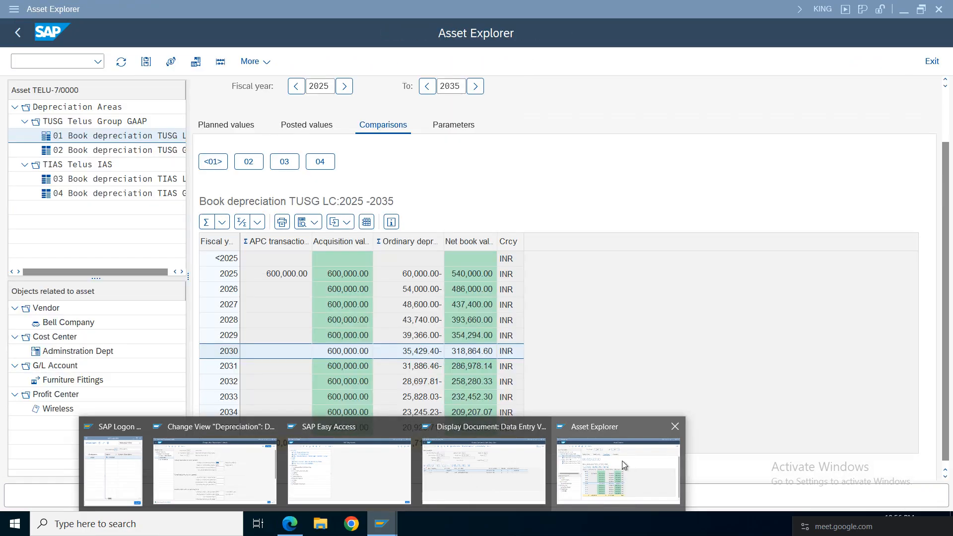
click(370, 472)
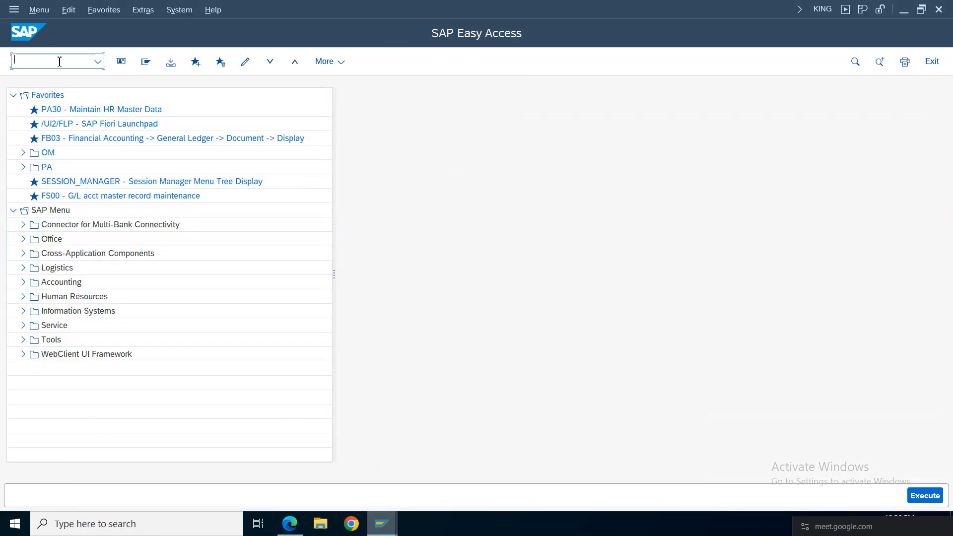
text(spro)
key(Return)
click(178, 61)
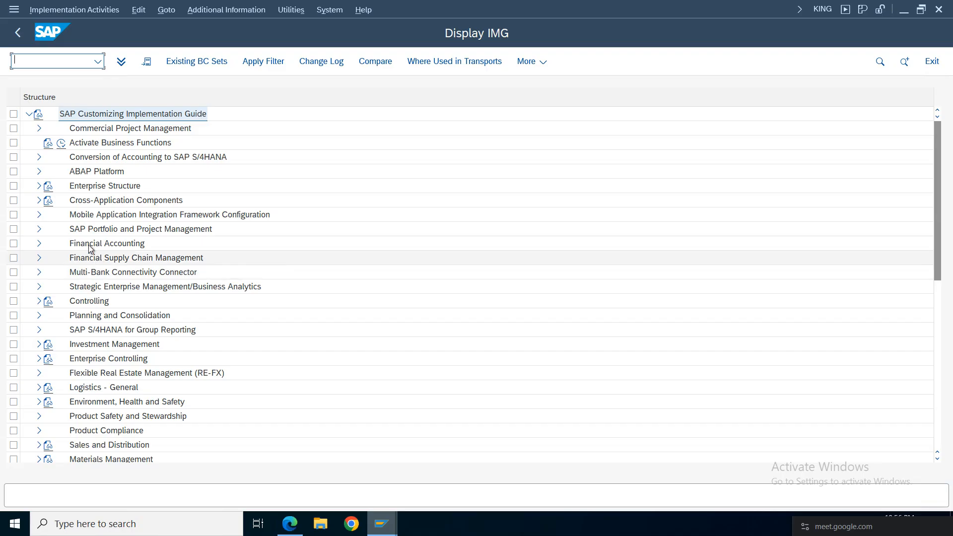
Expand the IMG through Financial Accounting, Asset Accounting, Depreciation, Valuation Methods and Depreciation Key down to the Calculation Methods activities
click(42, 248)
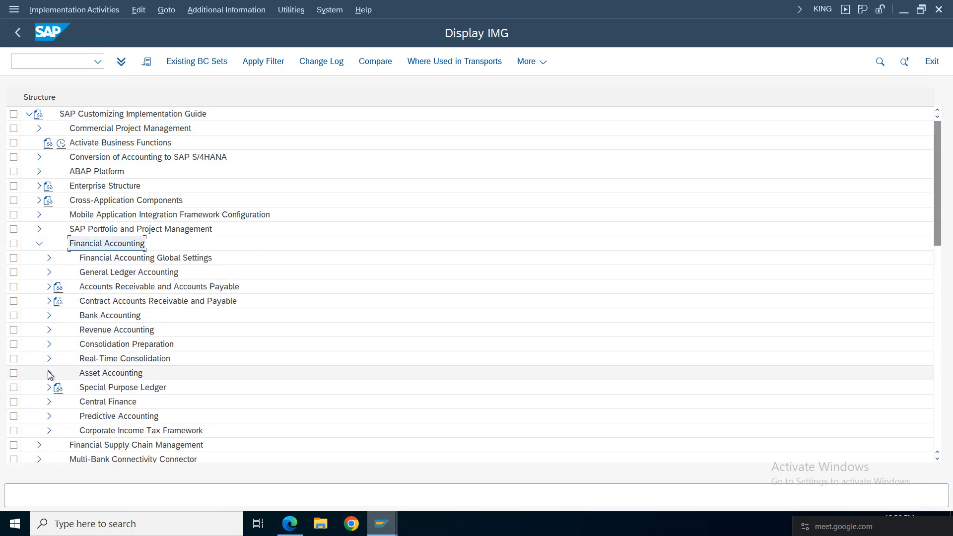
click(49, 373)
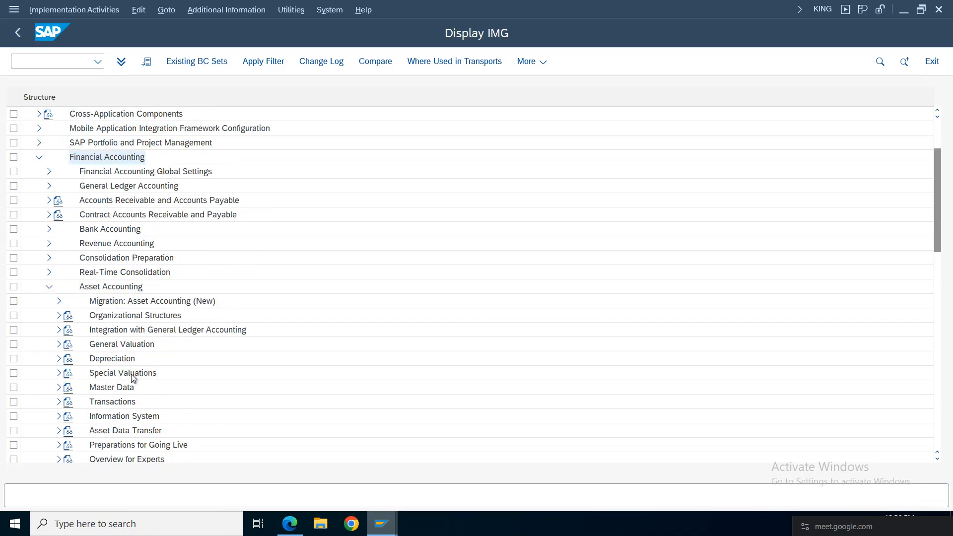
click(92, 359)
click(59, 359)
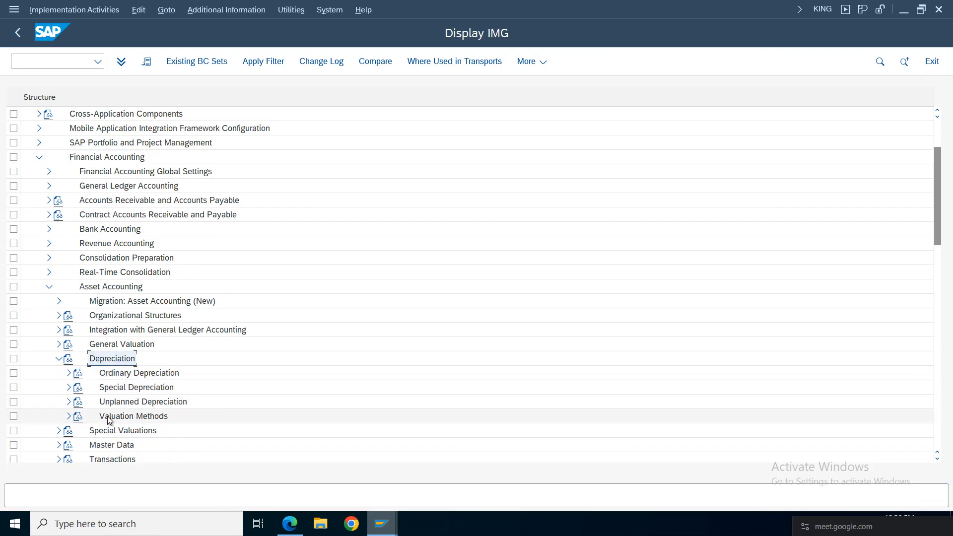
click(125, 377)
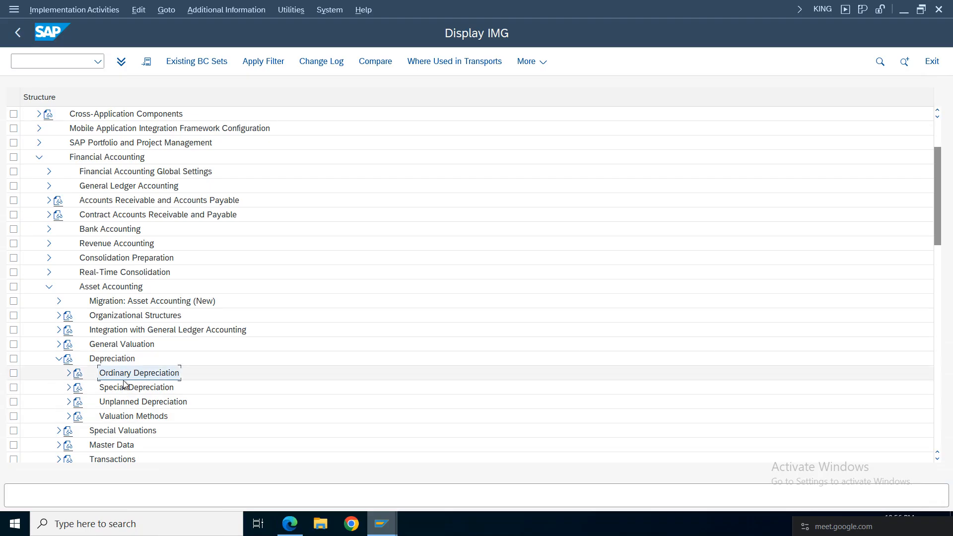
click(69, 416)
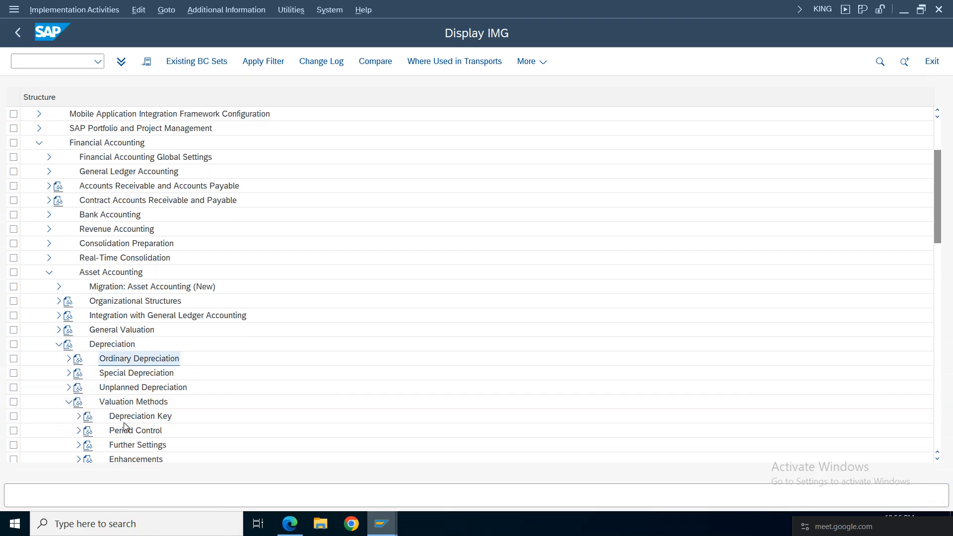
click(79, 416)
click(91, 421)
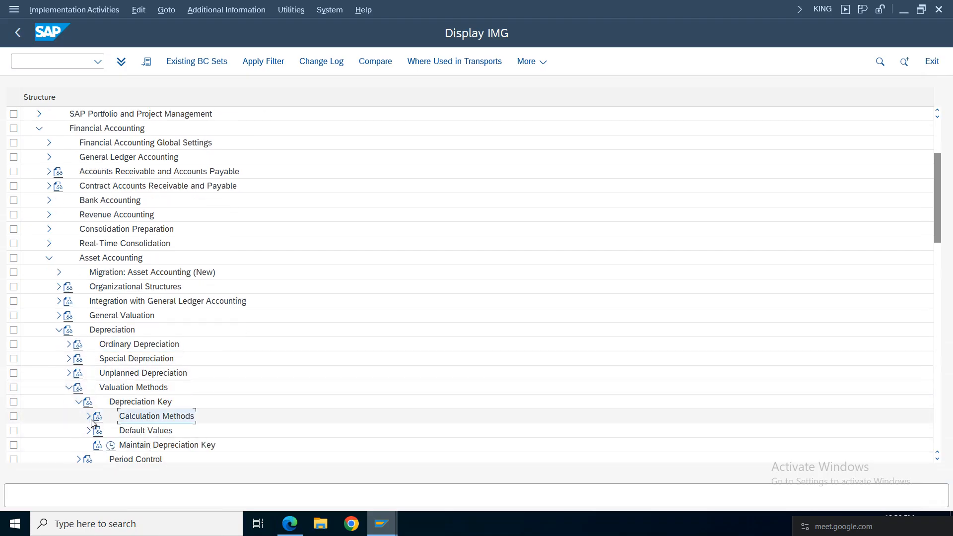
click(89, 417)
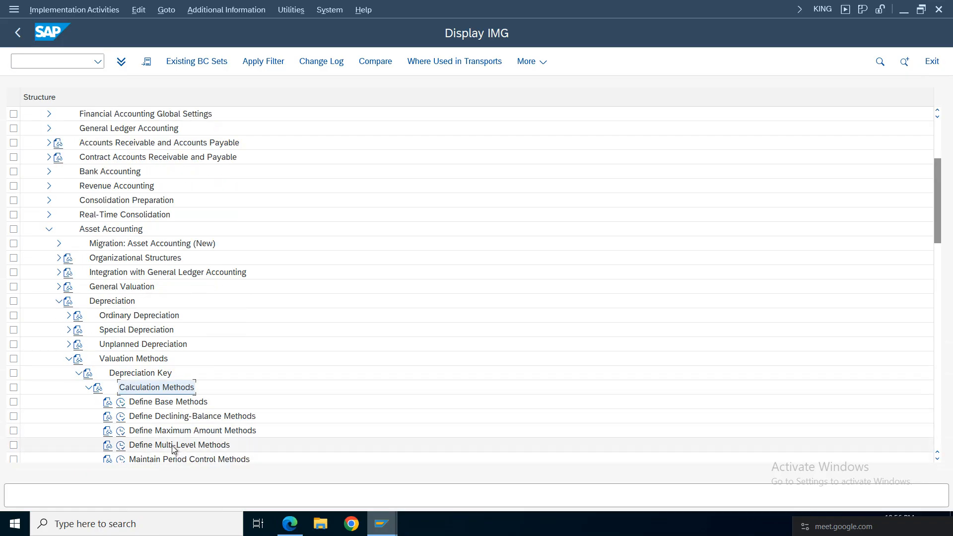
Look over the calculation method activities and open Define Base Methods
click(173, 449)
click(159, 461)
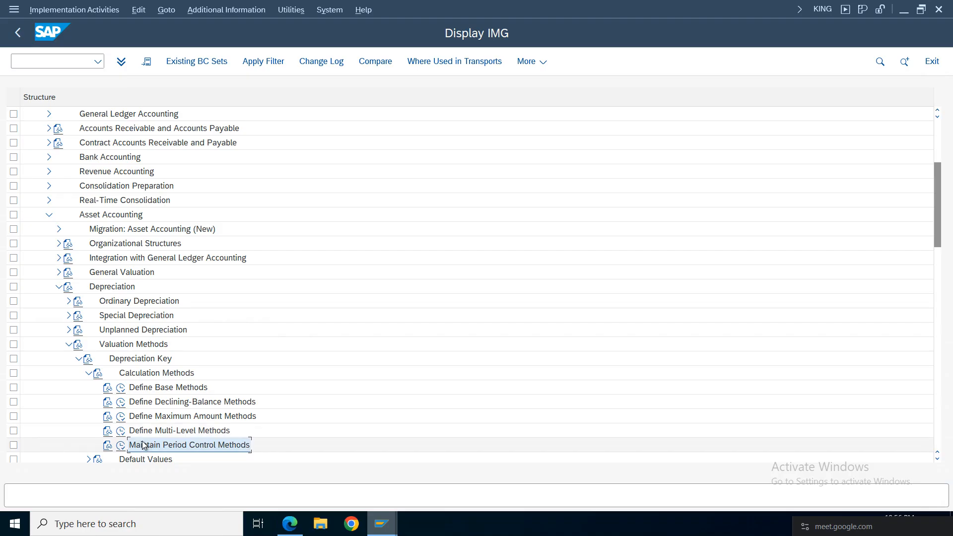
click(161, 431)
click(158, 401)
click(121, 388)
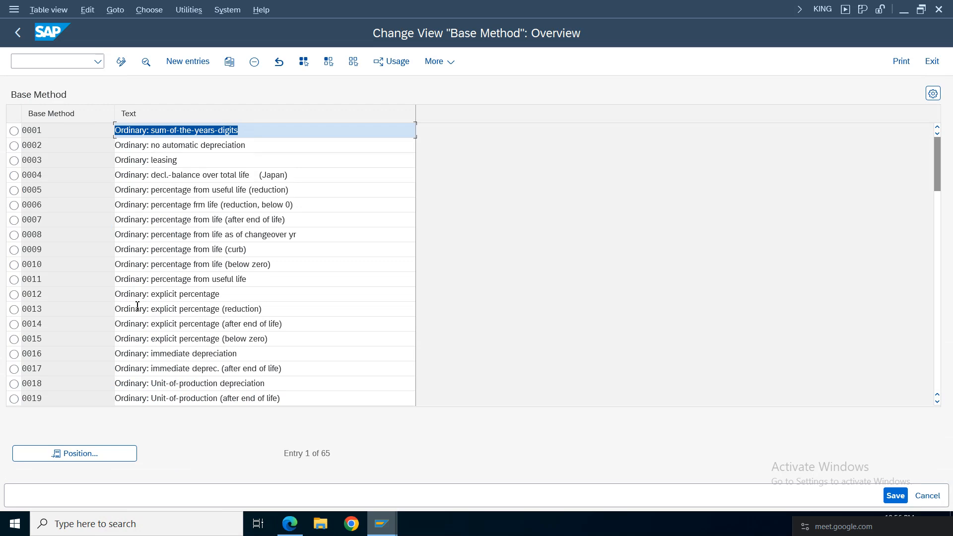
Look through the whole base method list from 0001 to VZFF, including the entry 1985 for telu
drag(938, 181, 937, 363)
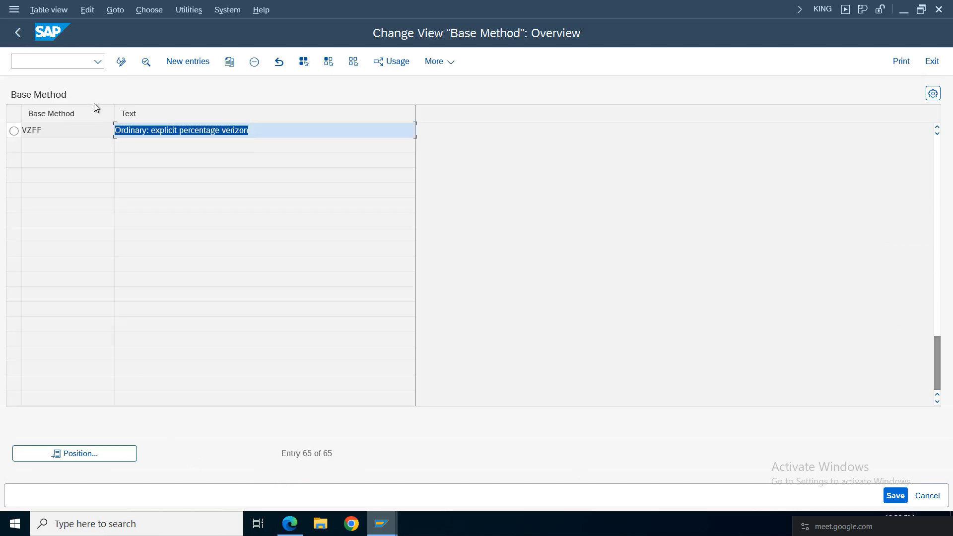
click(938, 127)
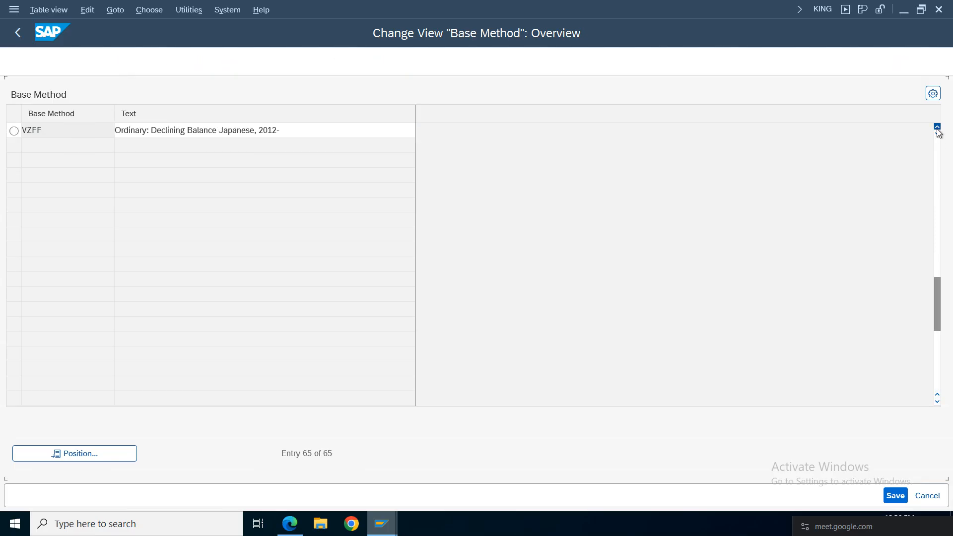
scroll(127, 234, up, 2)
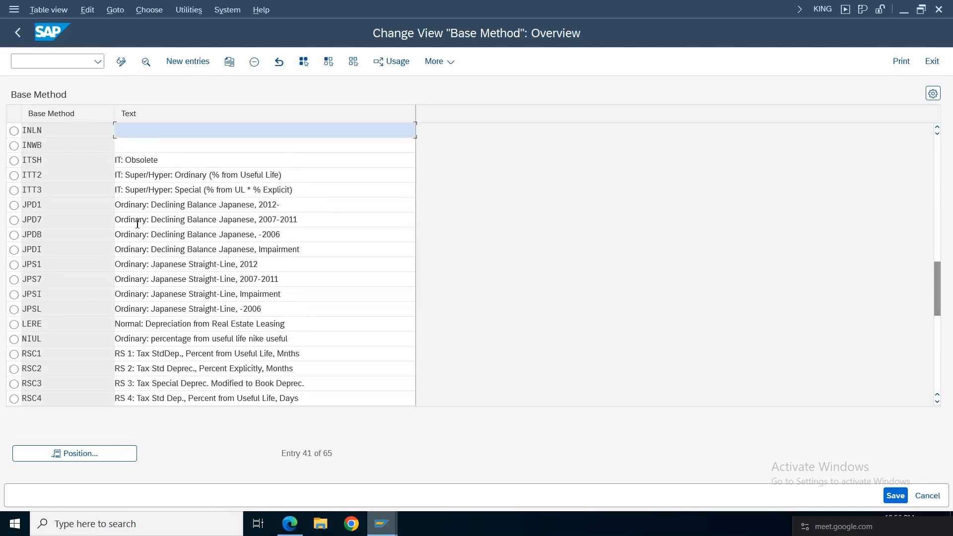
drag(937, 270, 938, 139)
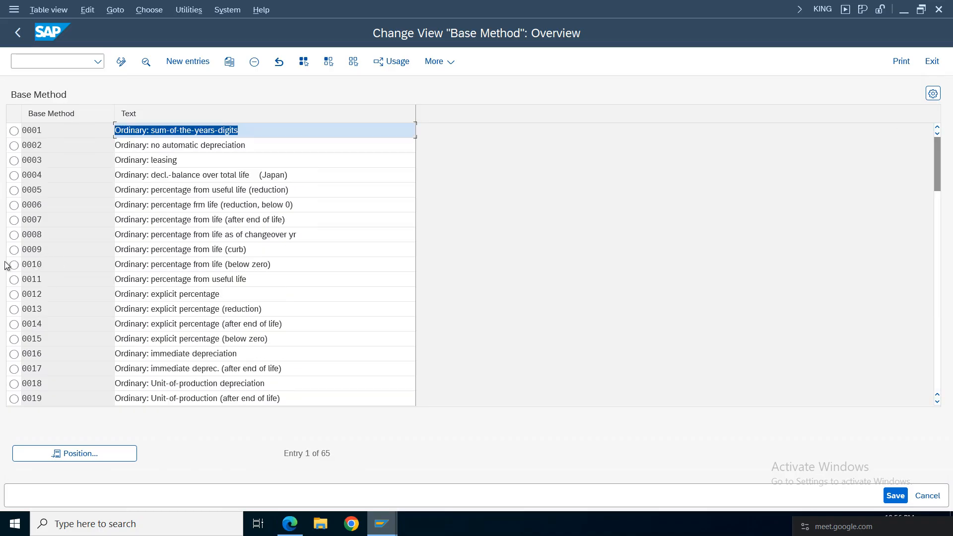
click(260, 350)
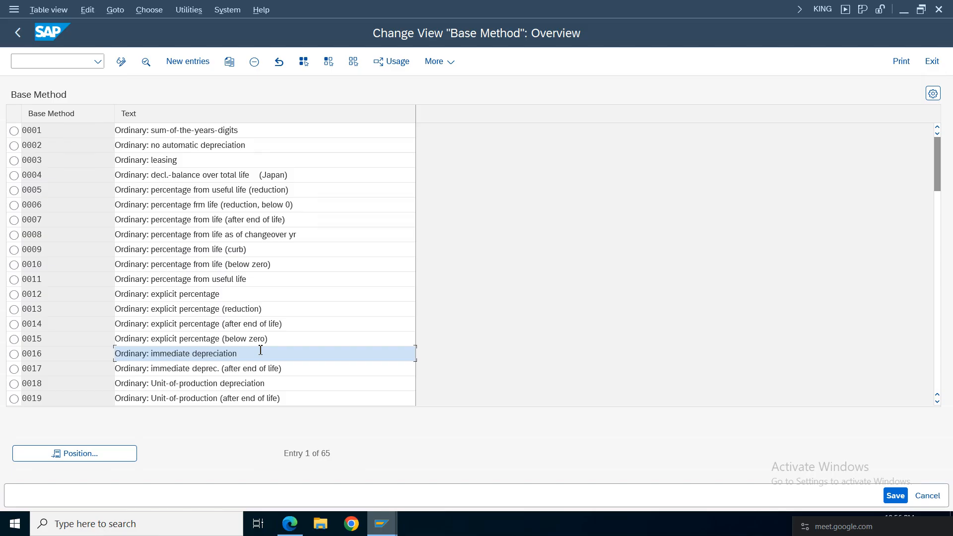
scroll(261, 350, down, 6)
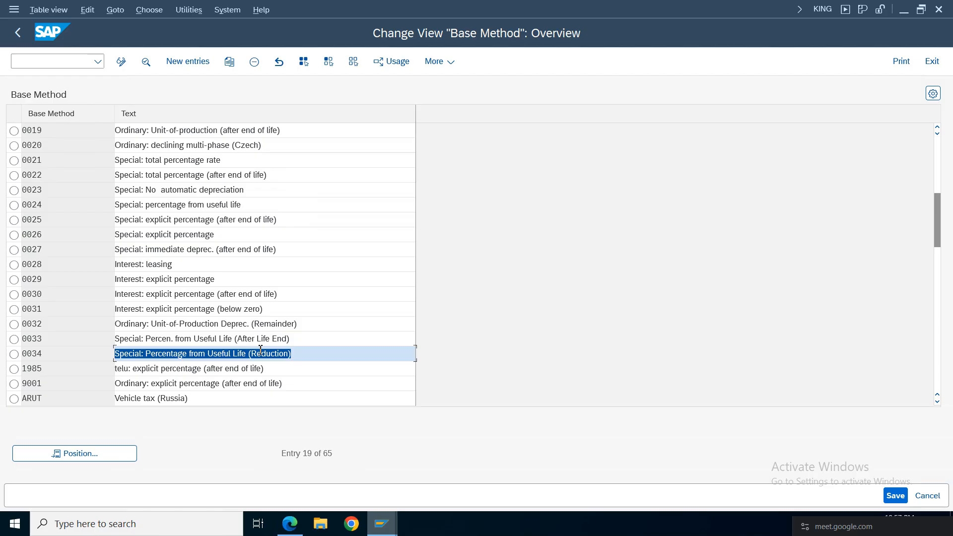
click(218, 371)
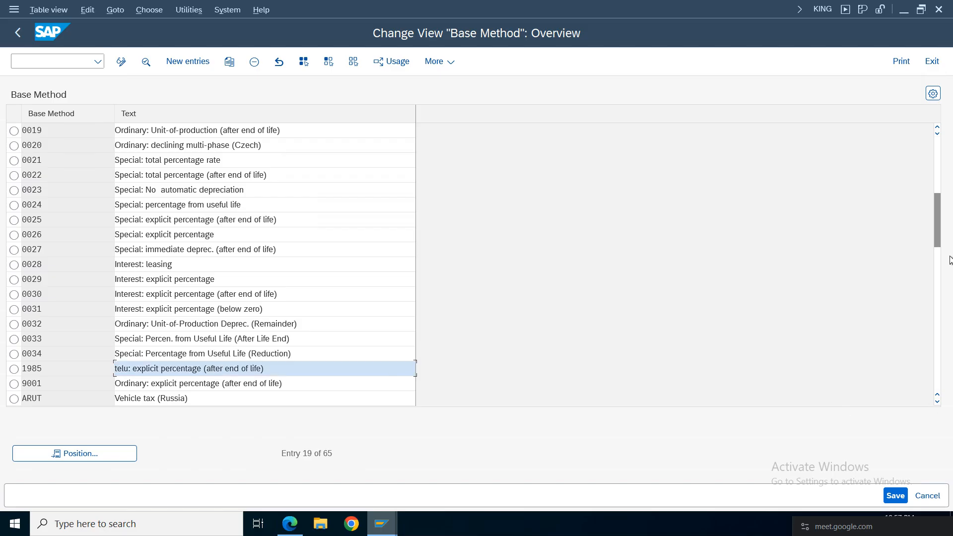
click(938, 243)
drag(938, 244, 938, 261)
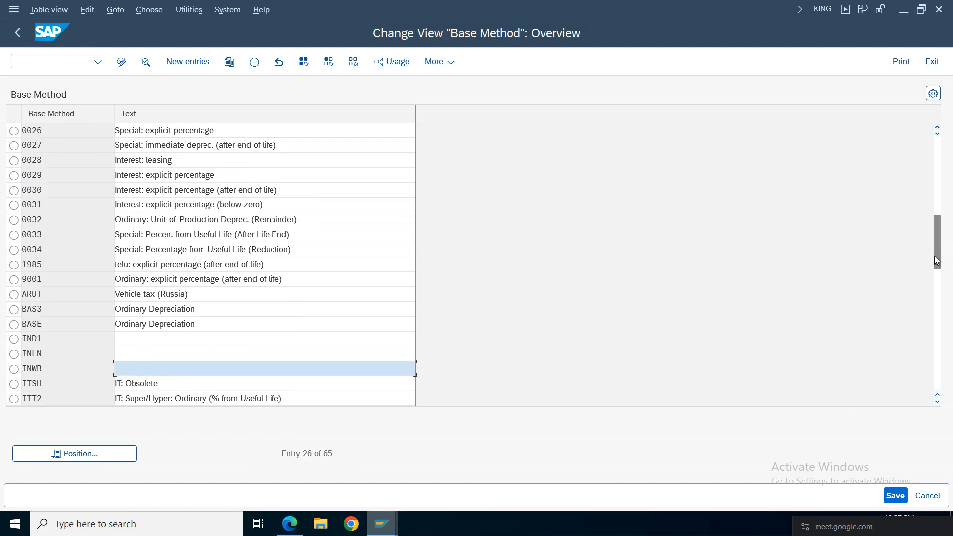
scroll(144, 371, down, 4)
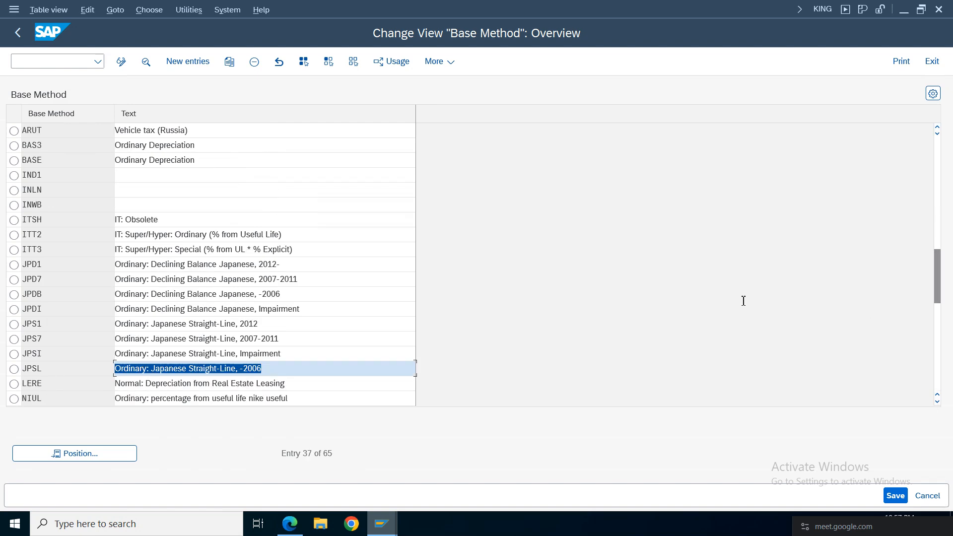
drag(940, 275, 939, 350)
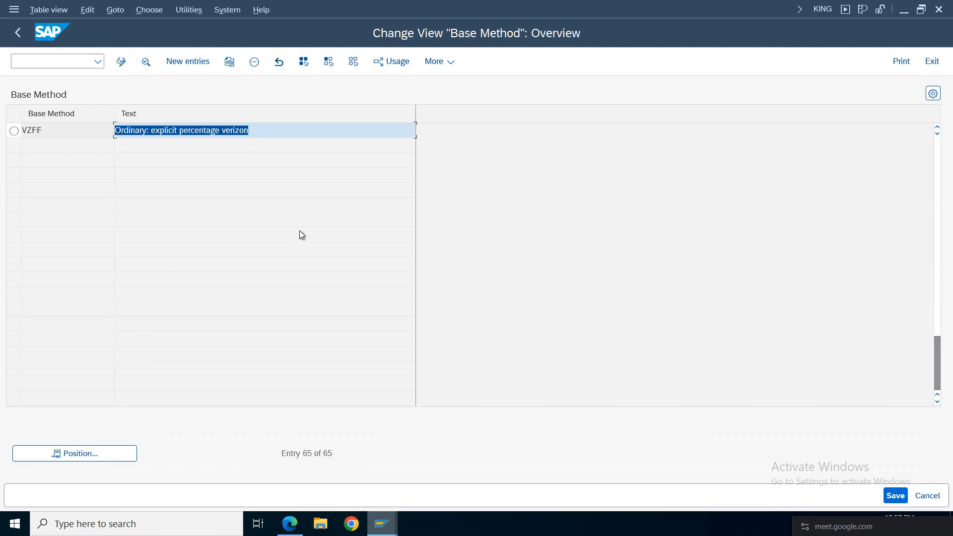
Open the details of base method TDKD, check its depreciation type and method settings, and return to the overview
scroll(301, 232, up, 6)
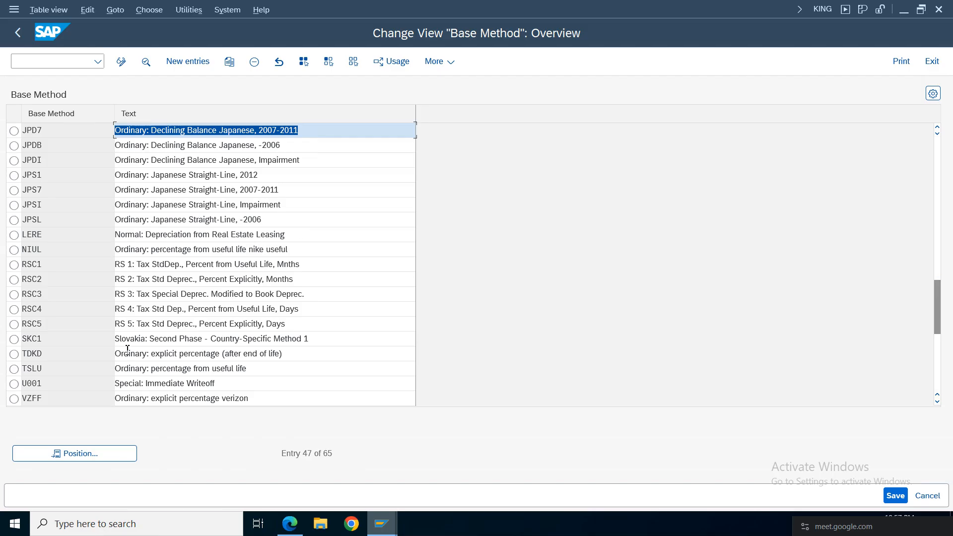
click(313, 352)
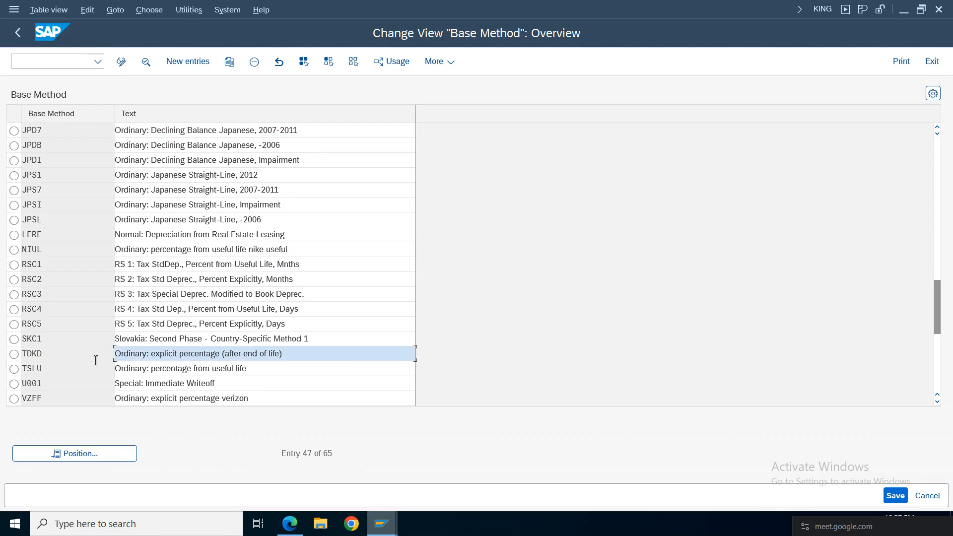
click(14, 354)
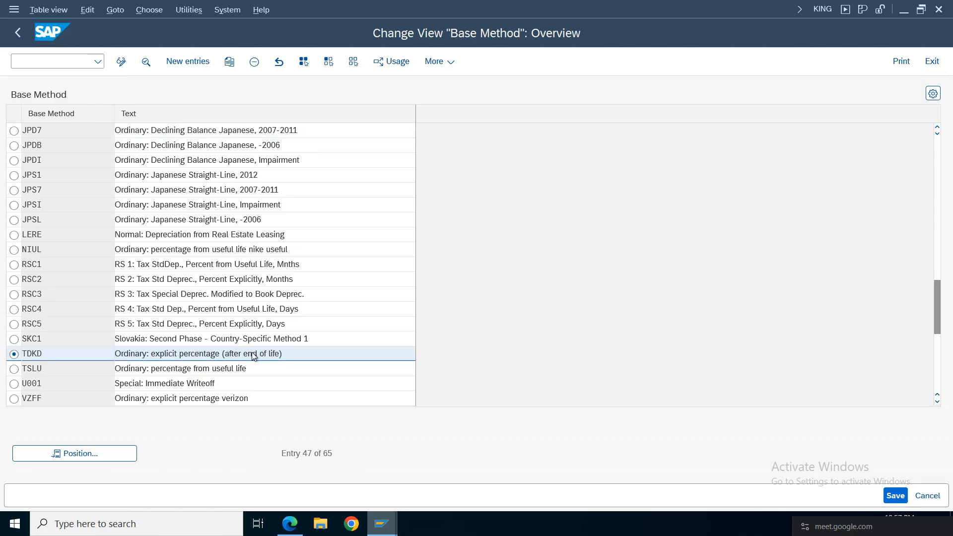
double_click(258, 356)
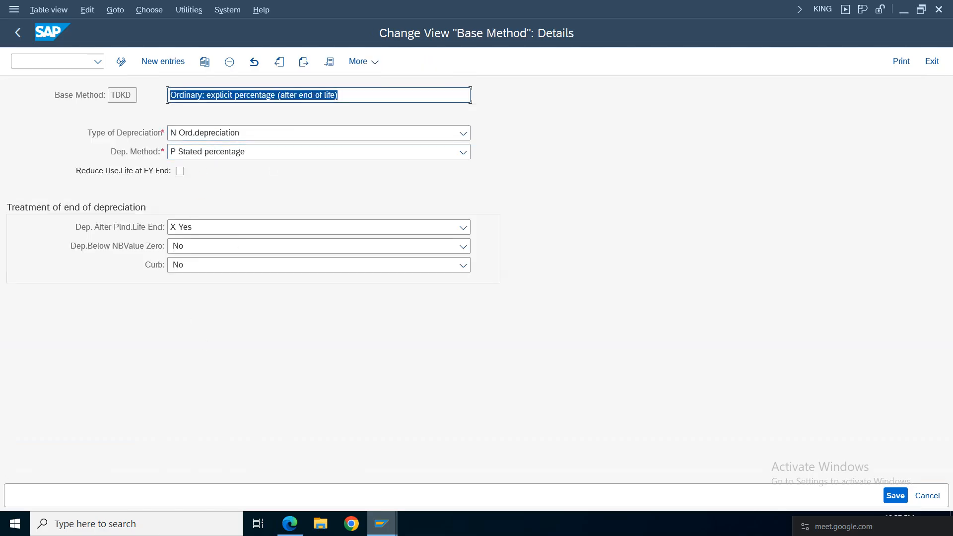
click(18, 33)
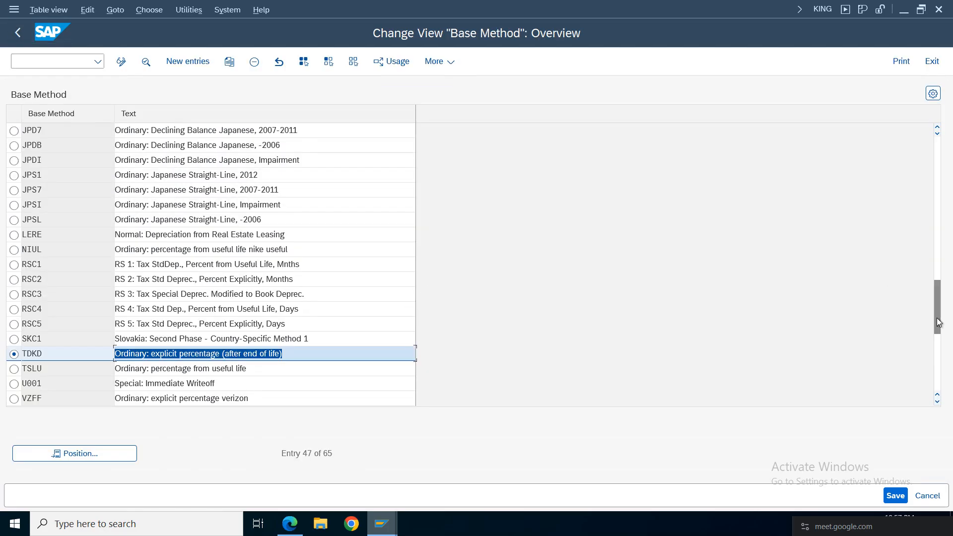
Go back to the start of the base method list and compare the explicit percentage methods 0012 and 0014
drag(937, 312, 937, 217)
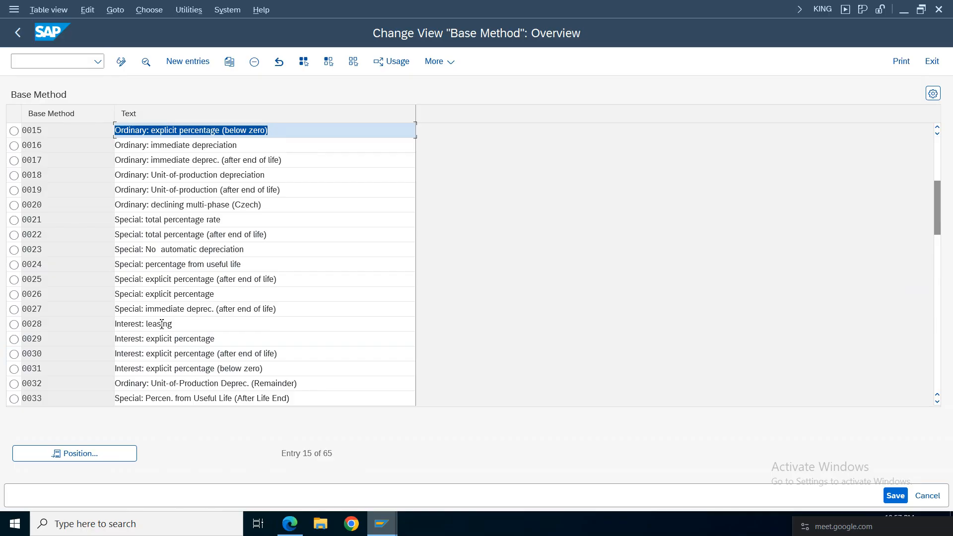
drag(944, 197, 939, 141)
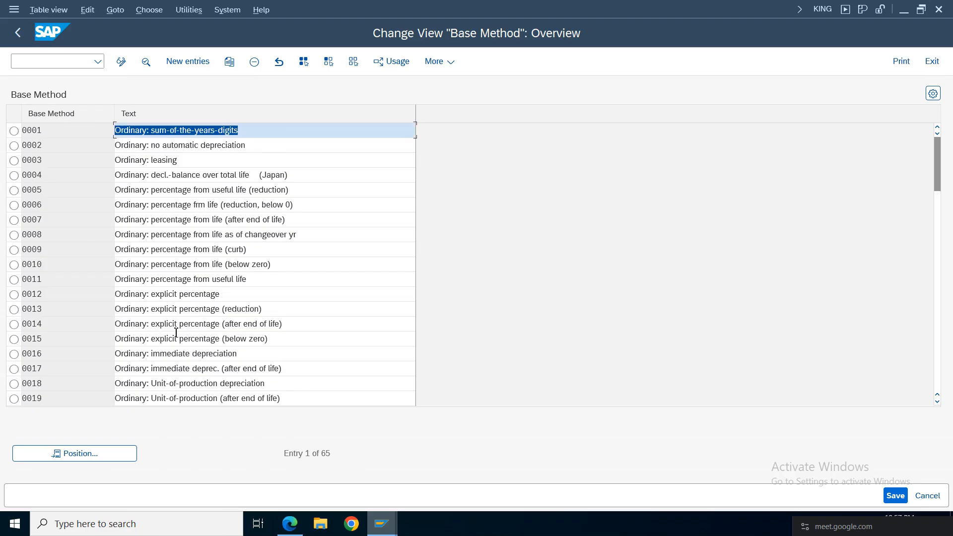
click(175, 299)
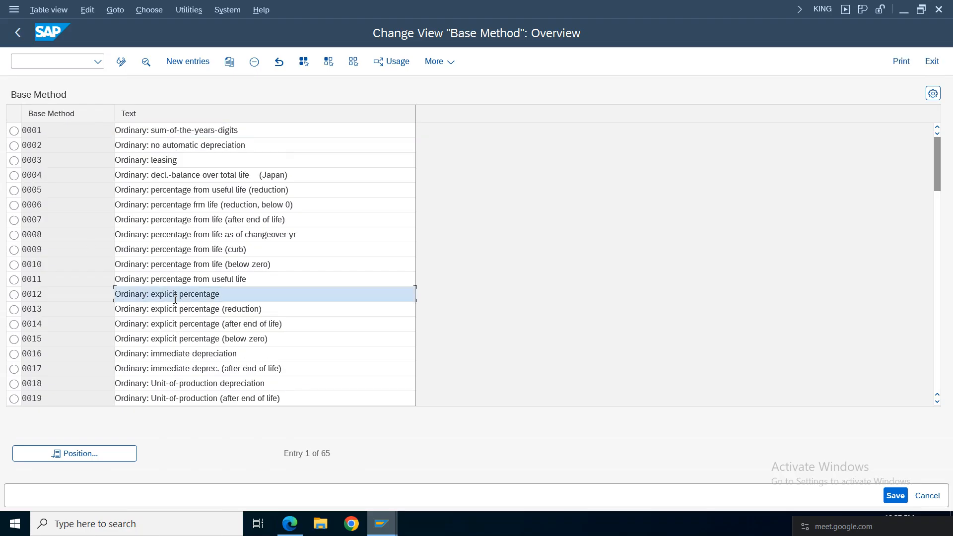
click(181, 326)
click(181, 294)
drag(341, 446, 141, 422)
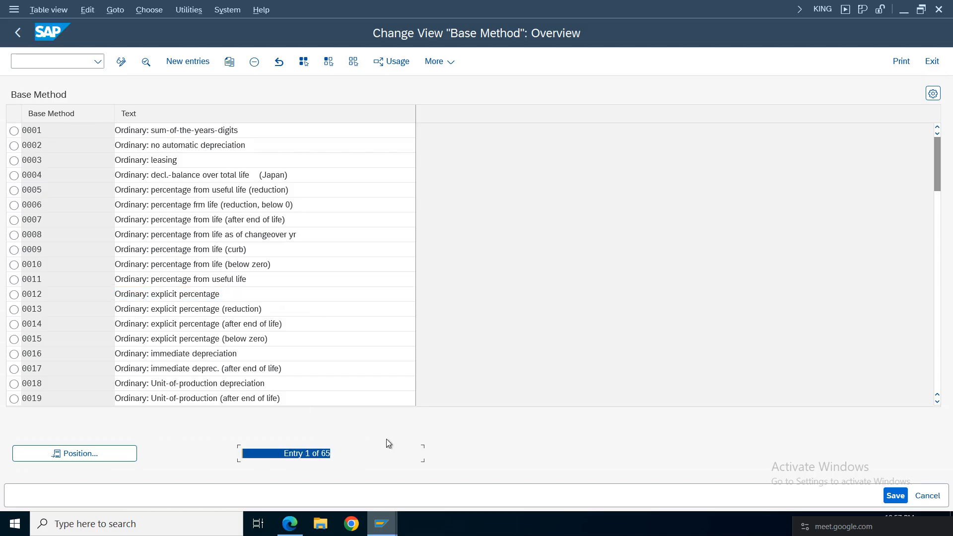
Compare the ordinary depreciation for 2025 and 2028 in the Asset Explorer session, and return to the base method list
mouse_move(382, 523)
click(597, 457)
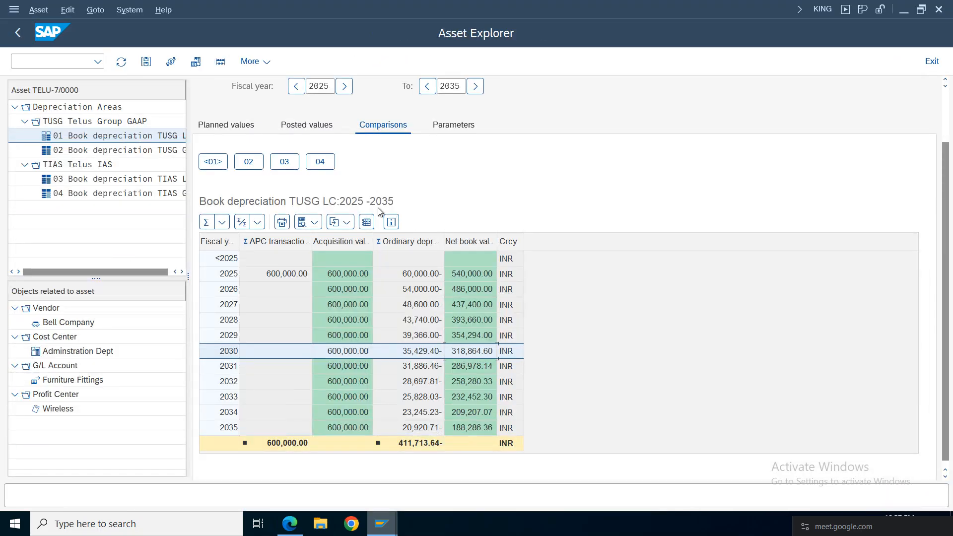
click(419, 278)
click(410, 320)
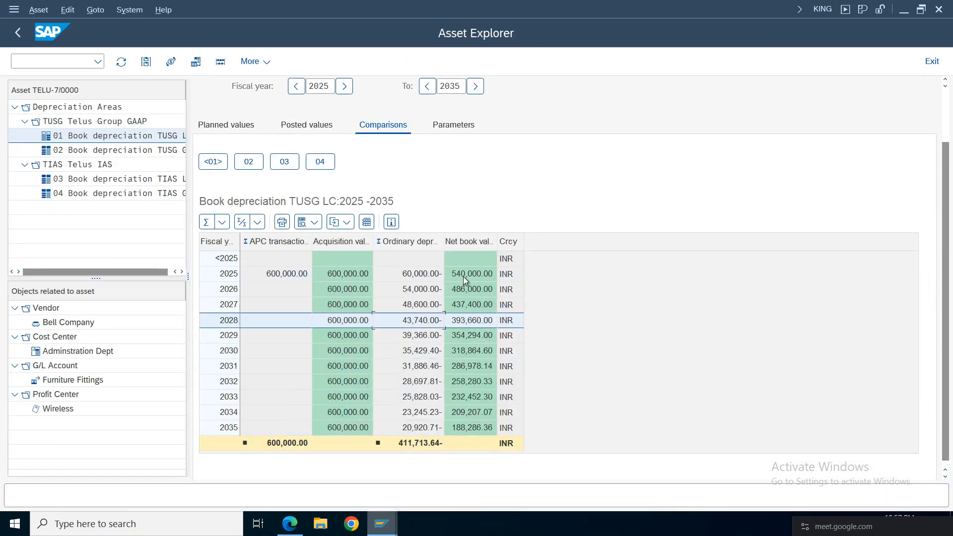
click(432, 277)
click(419, 319)
scroll(951, 215, up, 3)
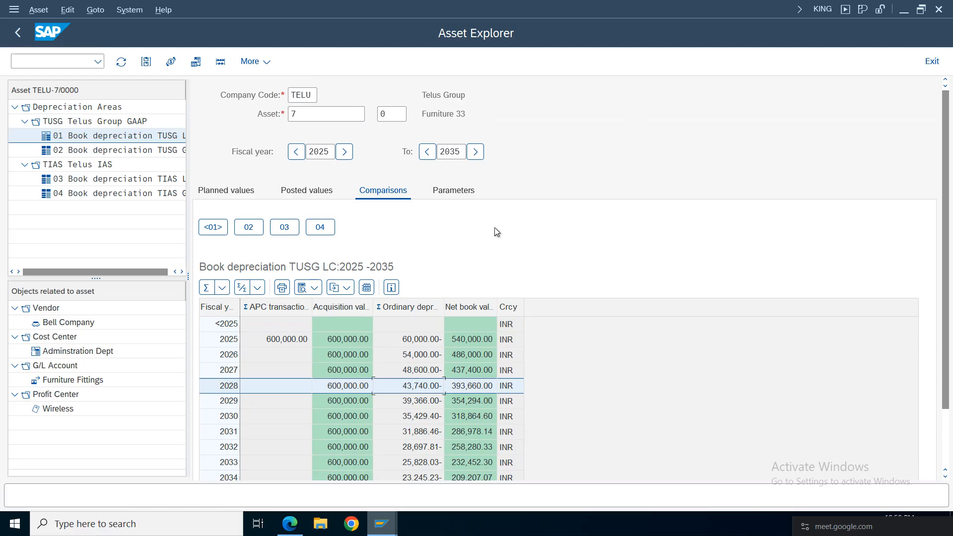
mouse_move(394, 530)
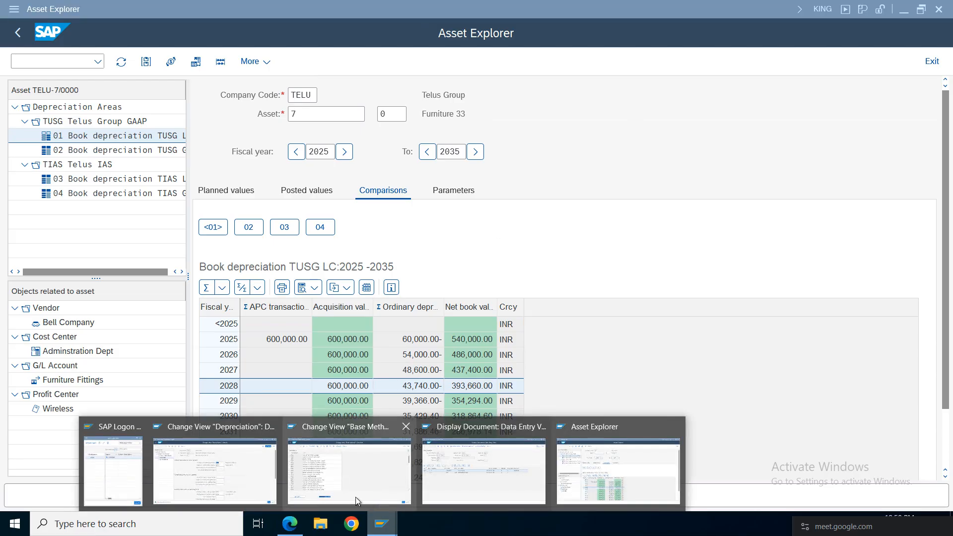
click(326, 484)
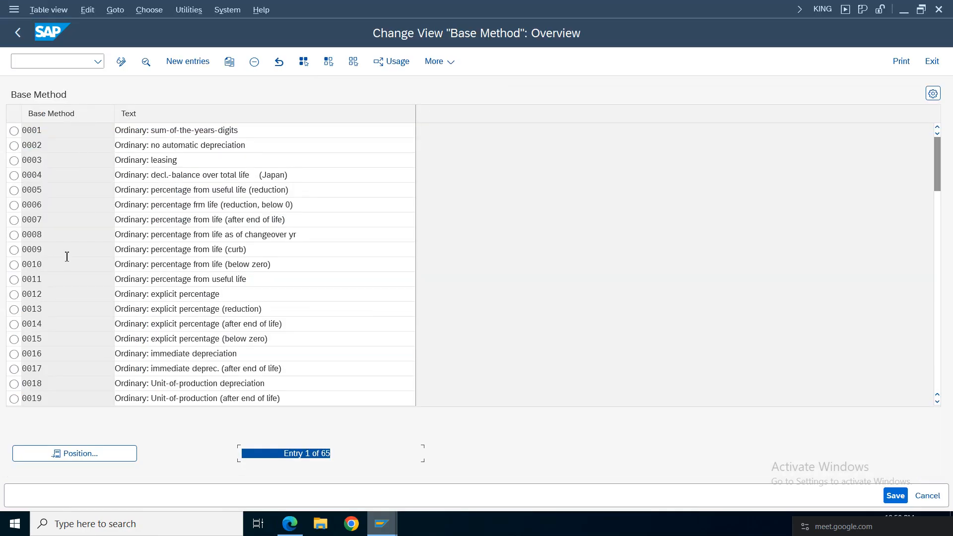